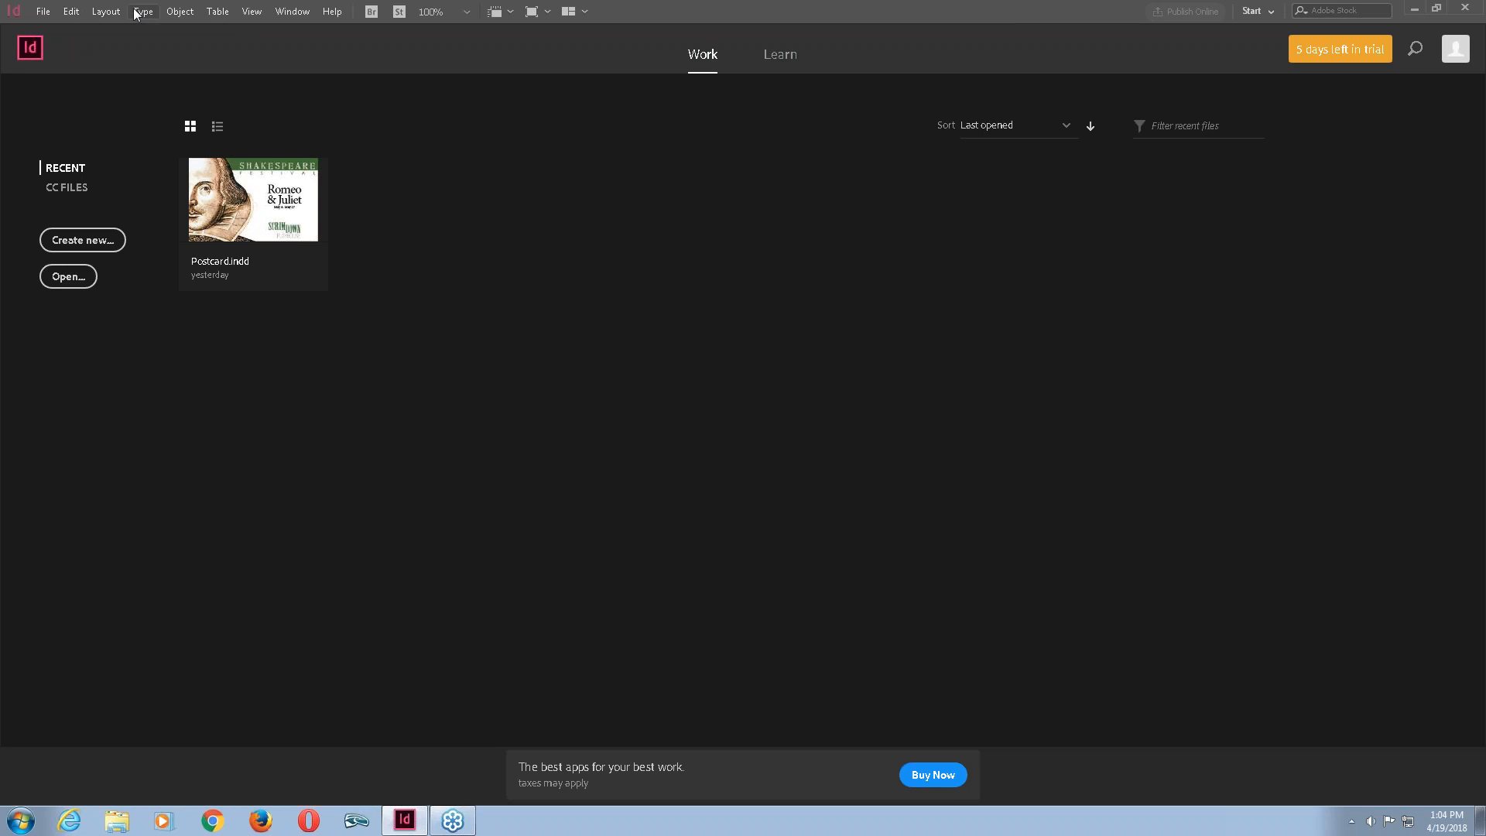
Start a new document and switch its units to Inches.
left_click(44, 19)
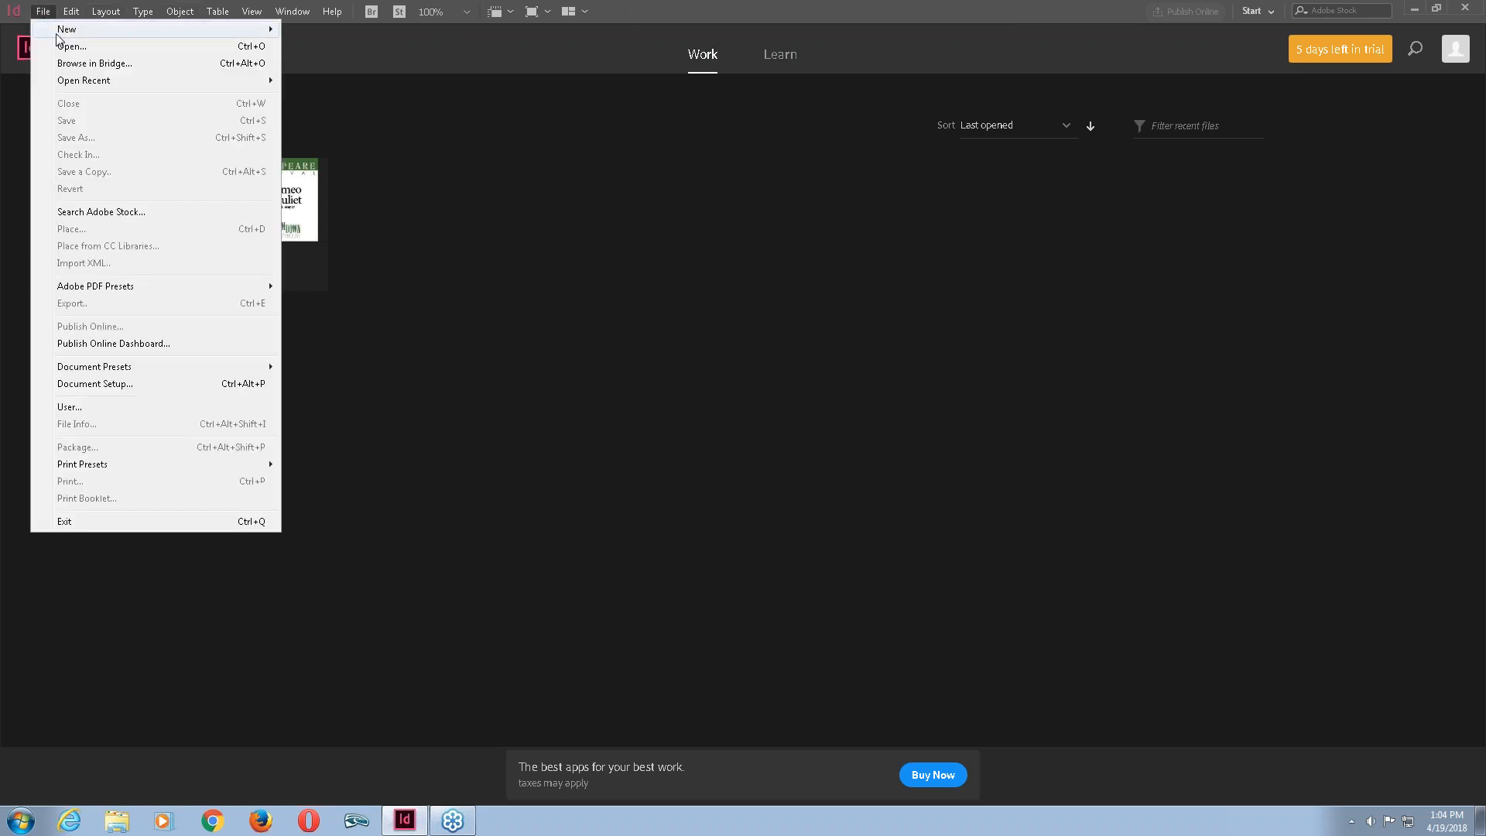
mouse_move(57, 37)
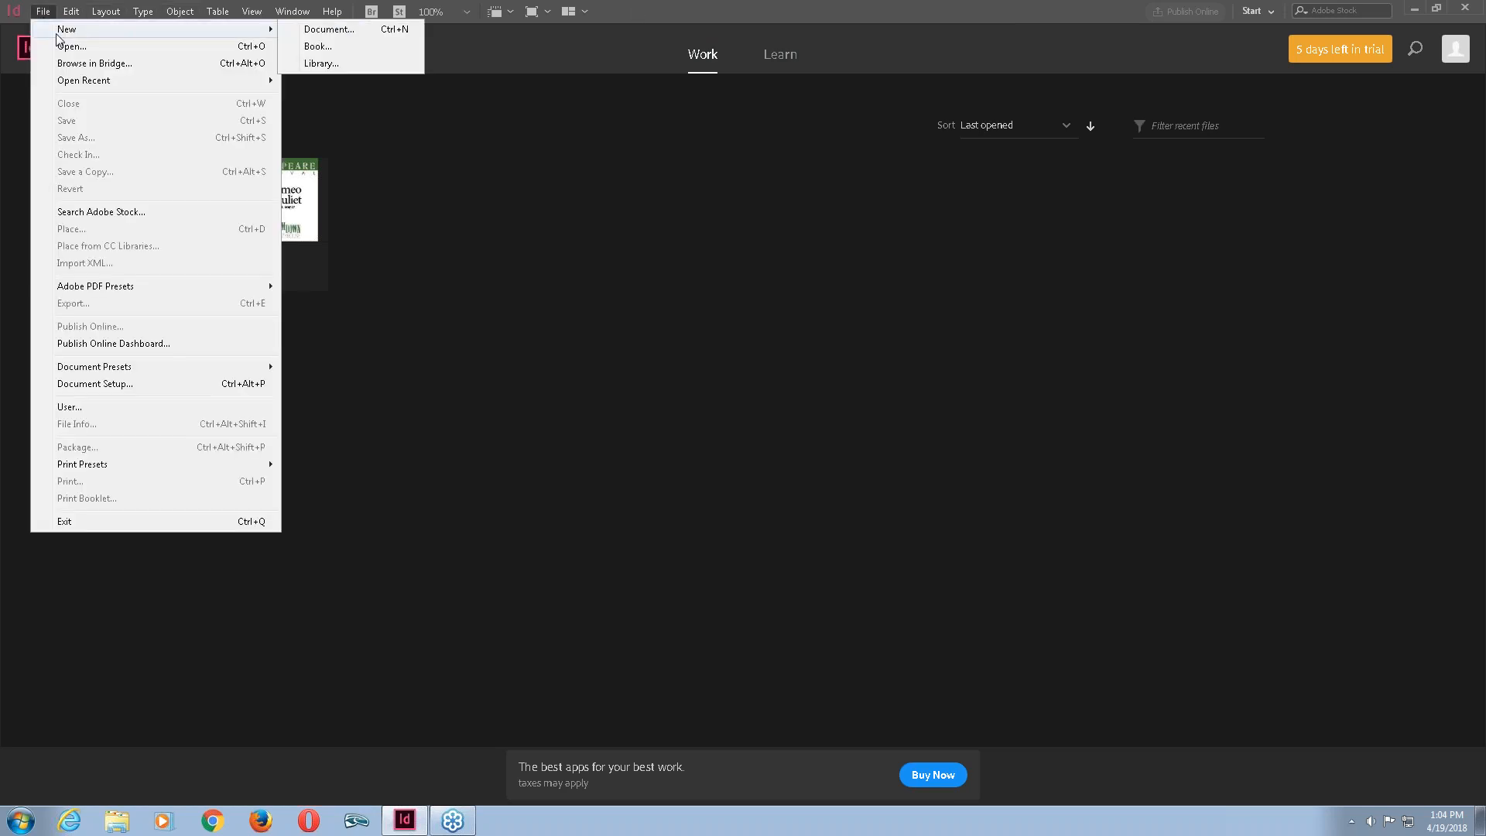
left_click(316, 31)
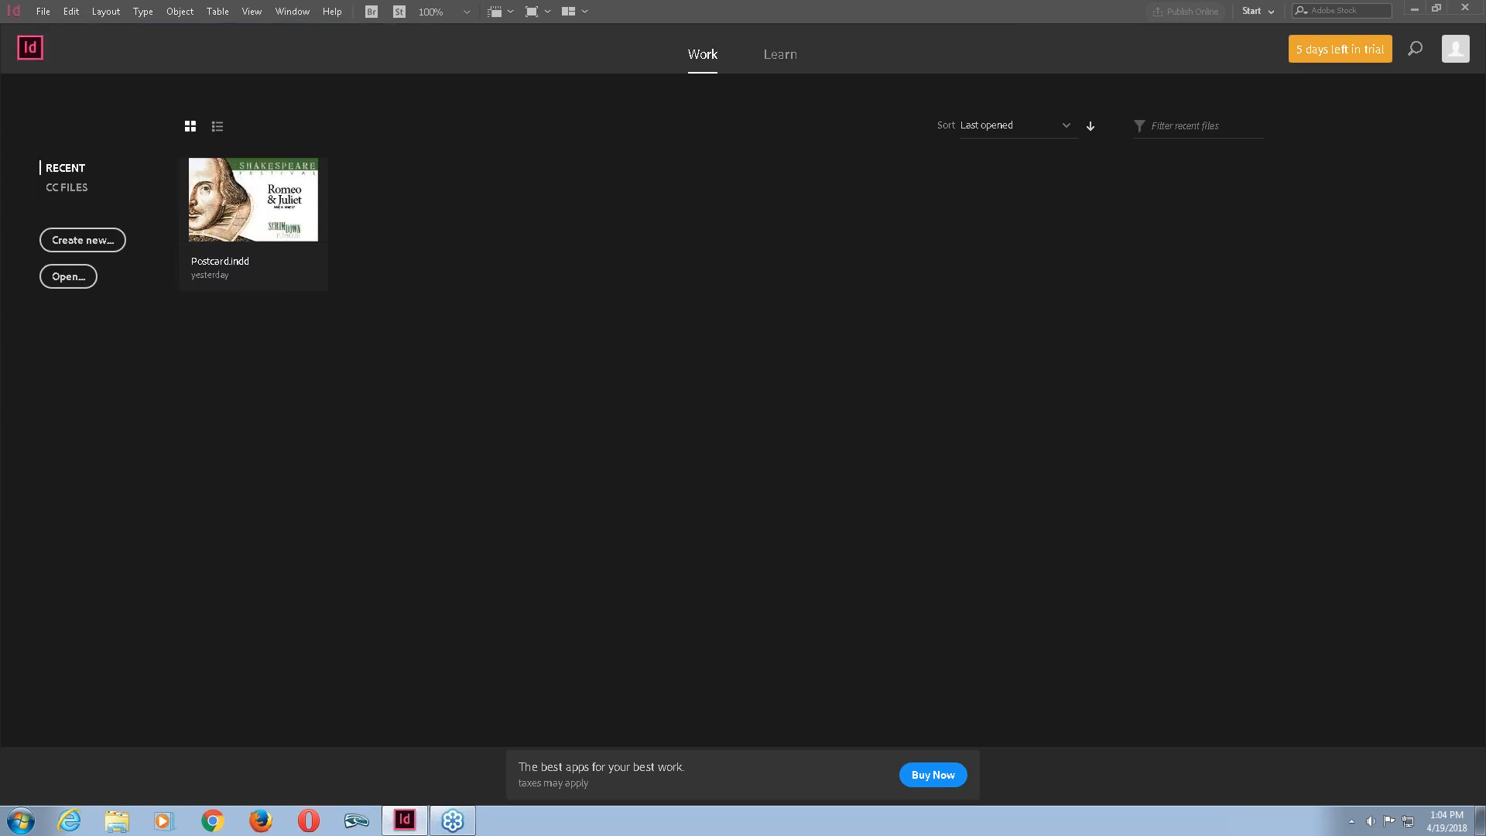
left_click_drag(452, 197, 457, 147)
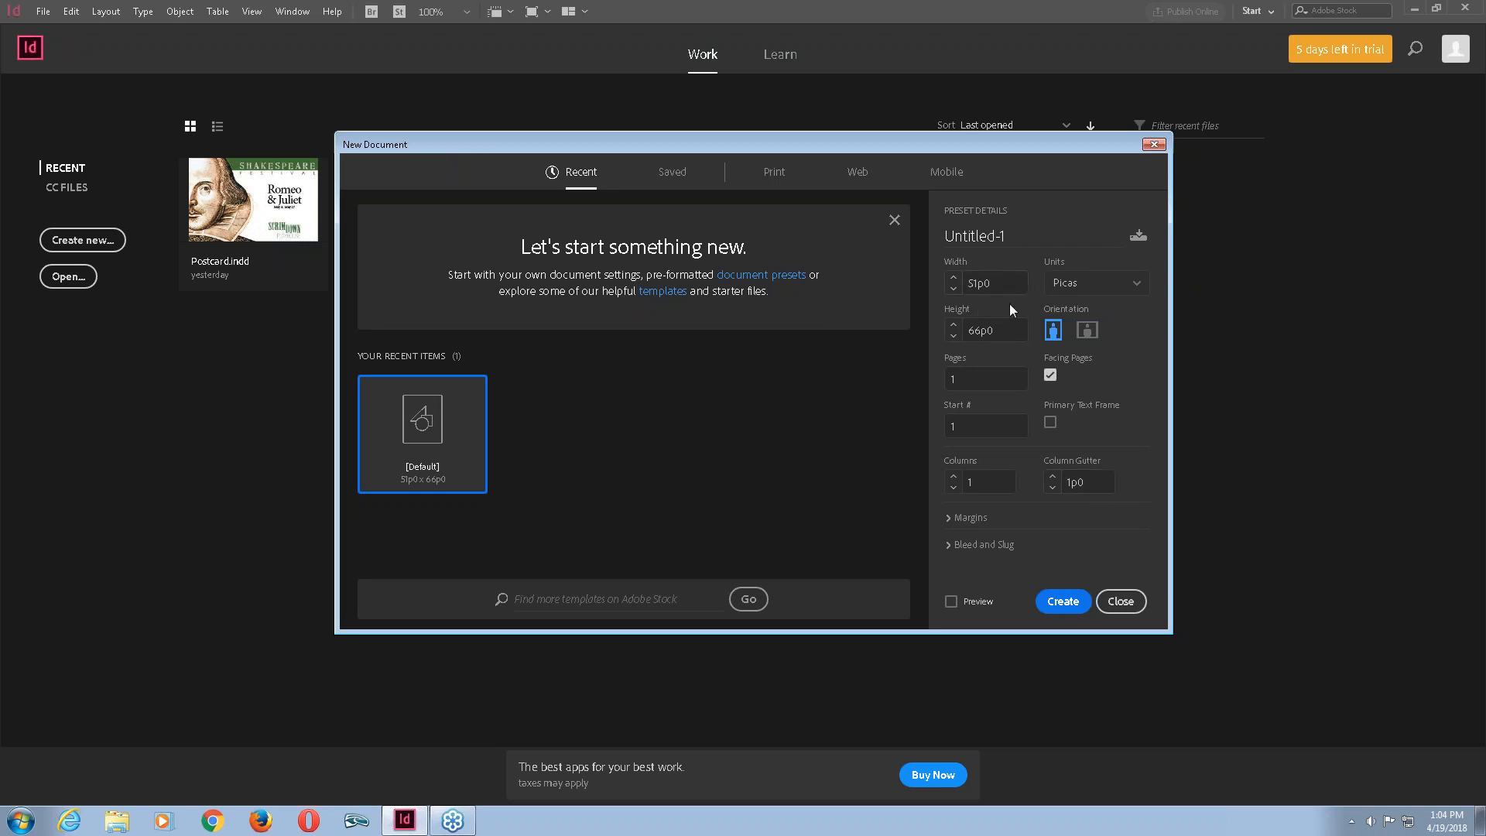
left_click(1127, 296)
left_click(1091, 361)
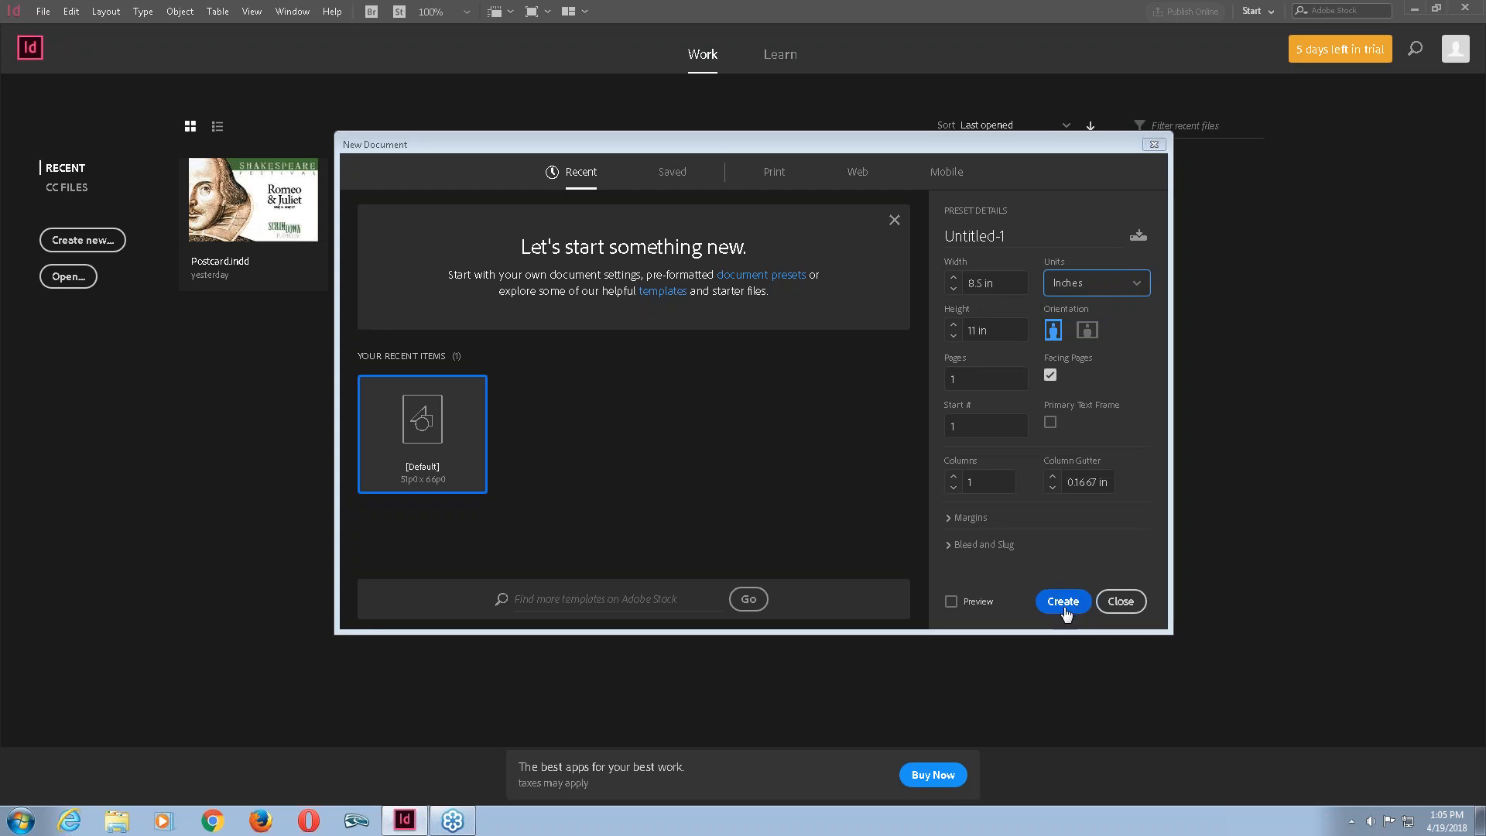
Turn on preview and create the 8.5 × 11 in single-page document.
left_click(952, 603)
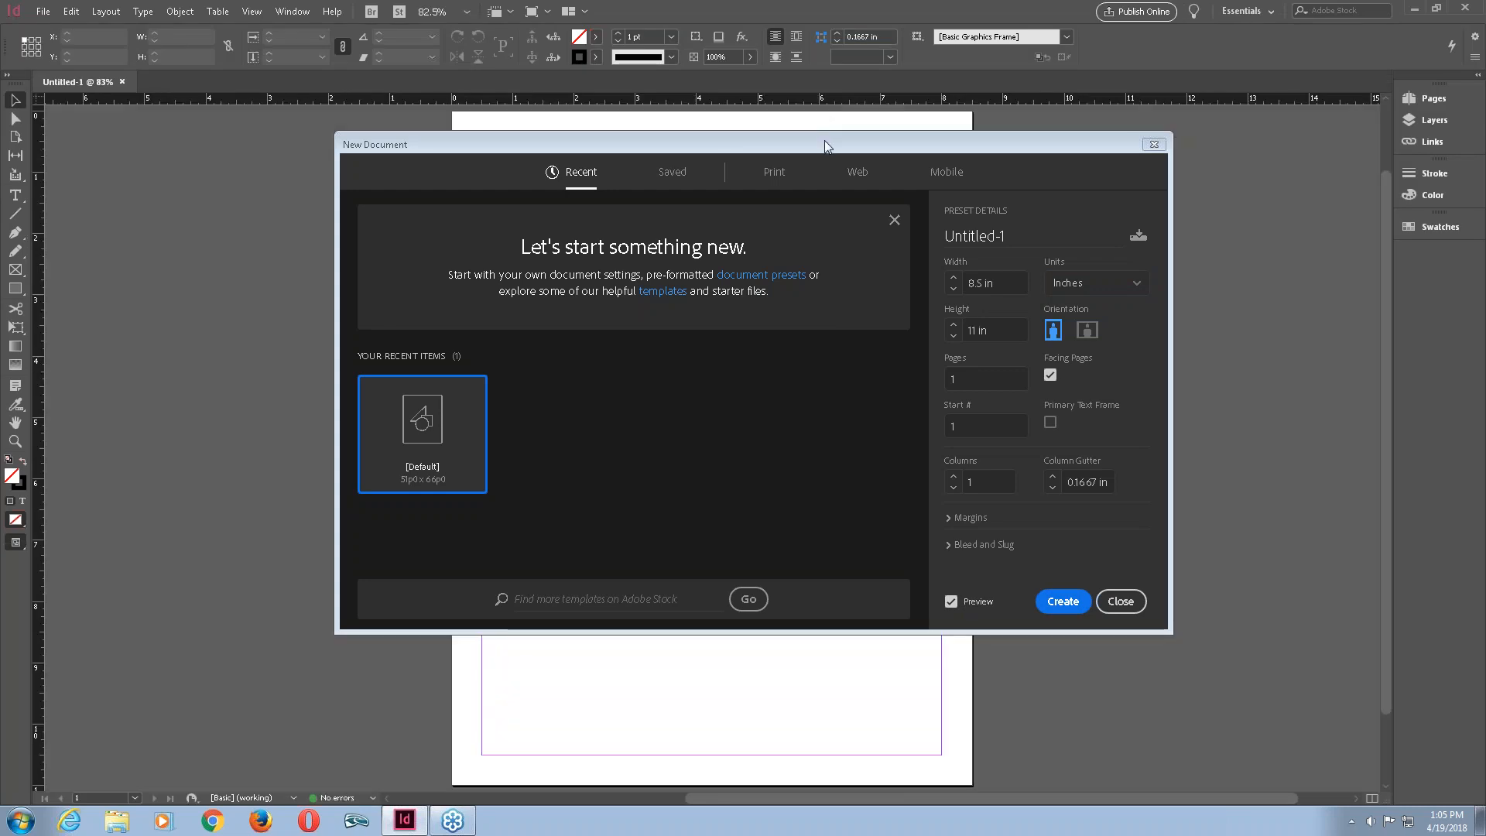
left_click_drag(825, 141, 448, 110)
left_click_drag(760, 113, 1184, 331)
left_click_drag(880, 318, 766, 167)
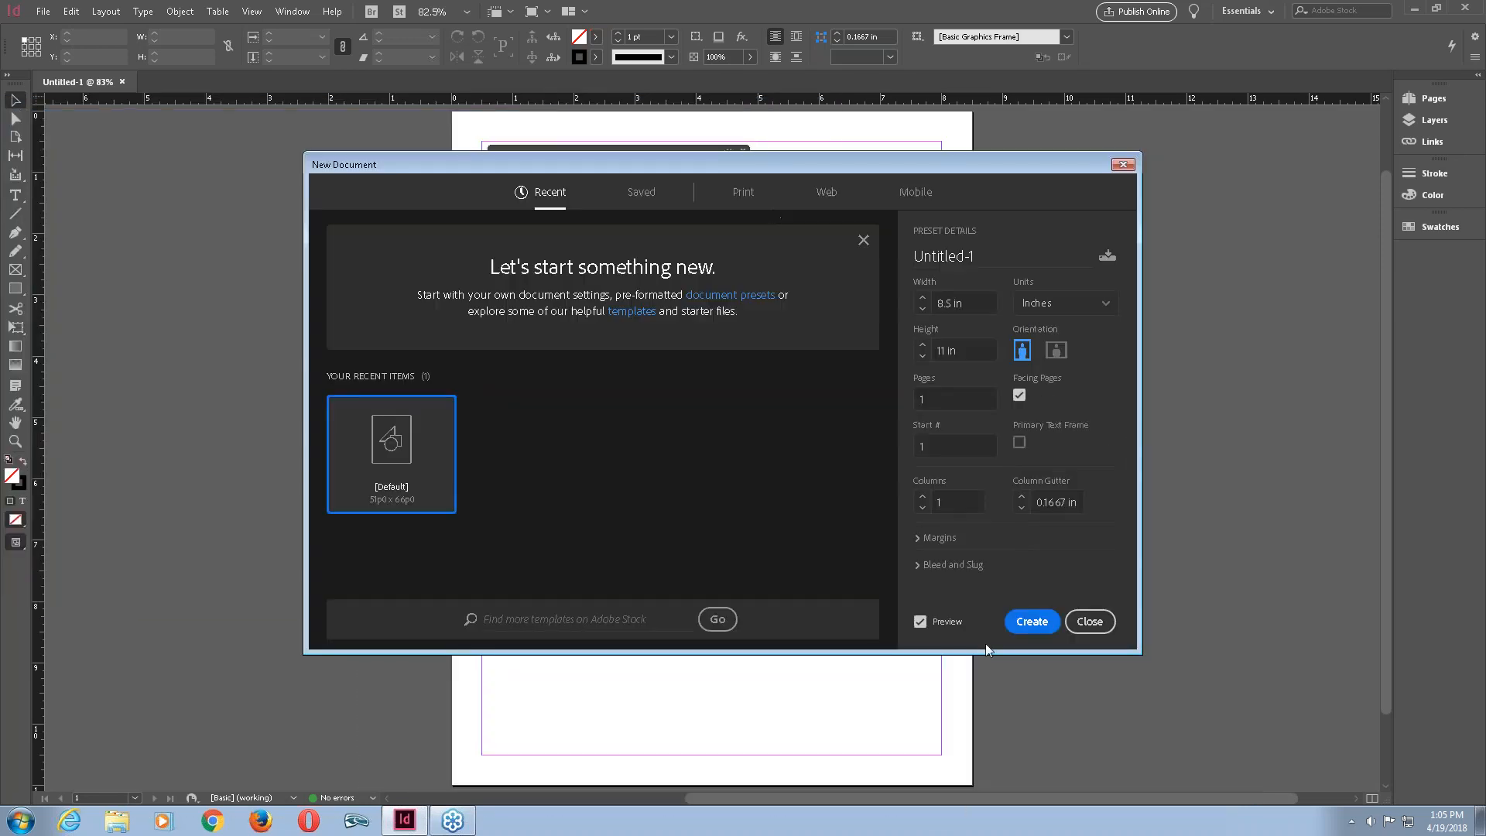
left_click(1034, 622)
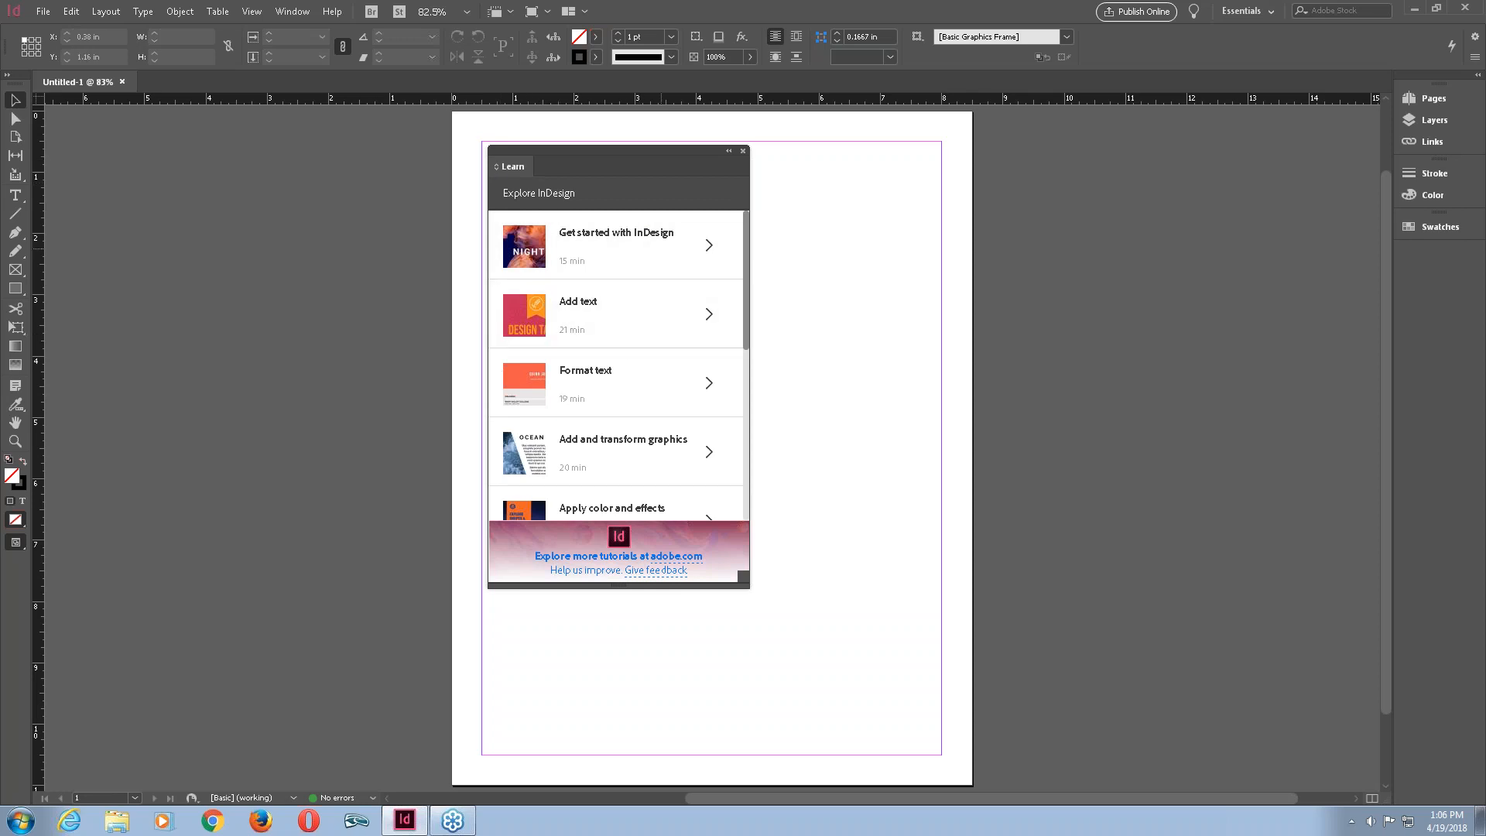
Close the Learn panel and expand the docked panels.
left_click(743, 151)
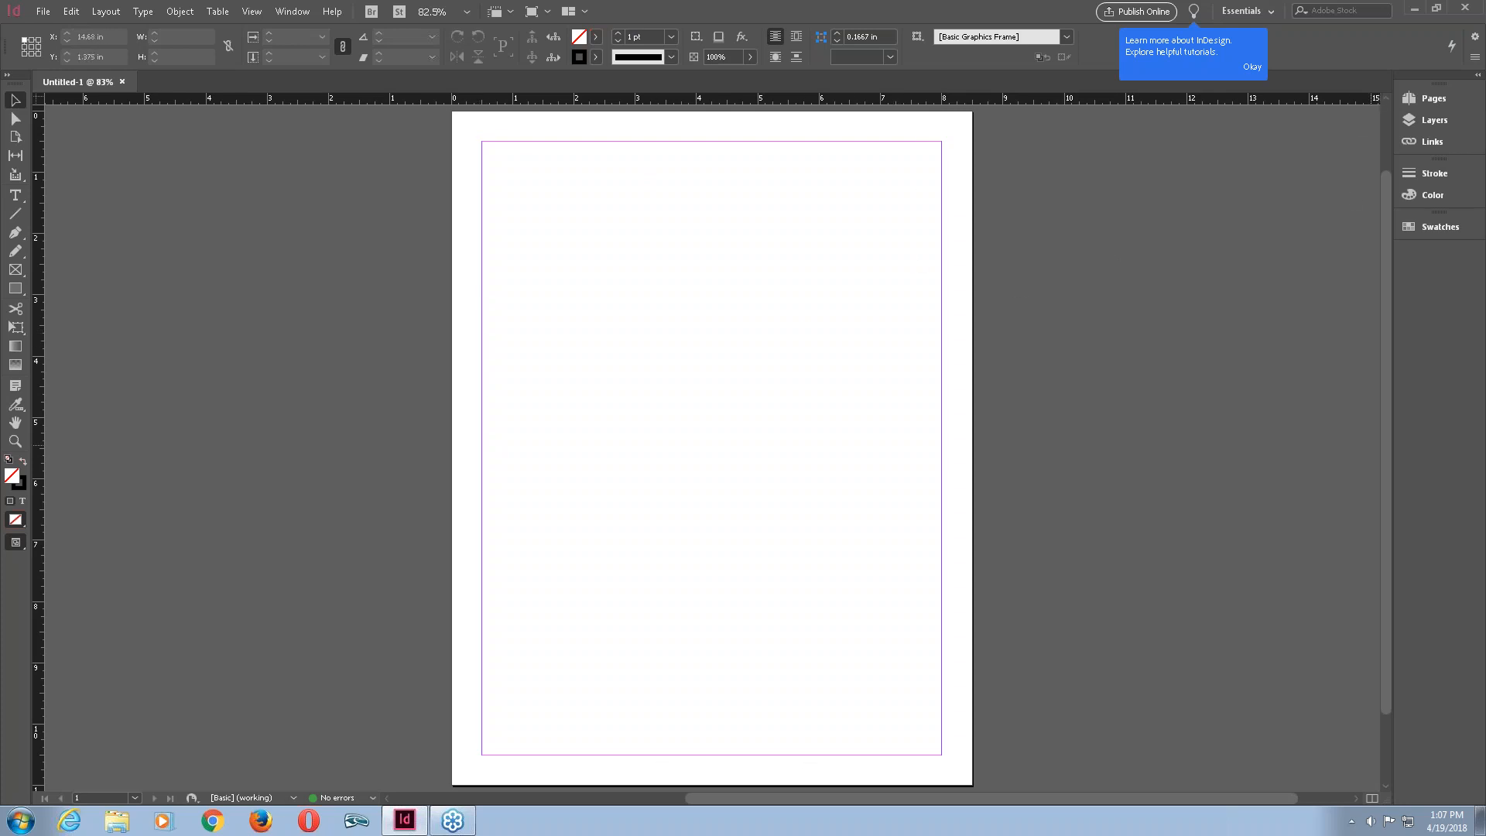
left_click(1478, 78)
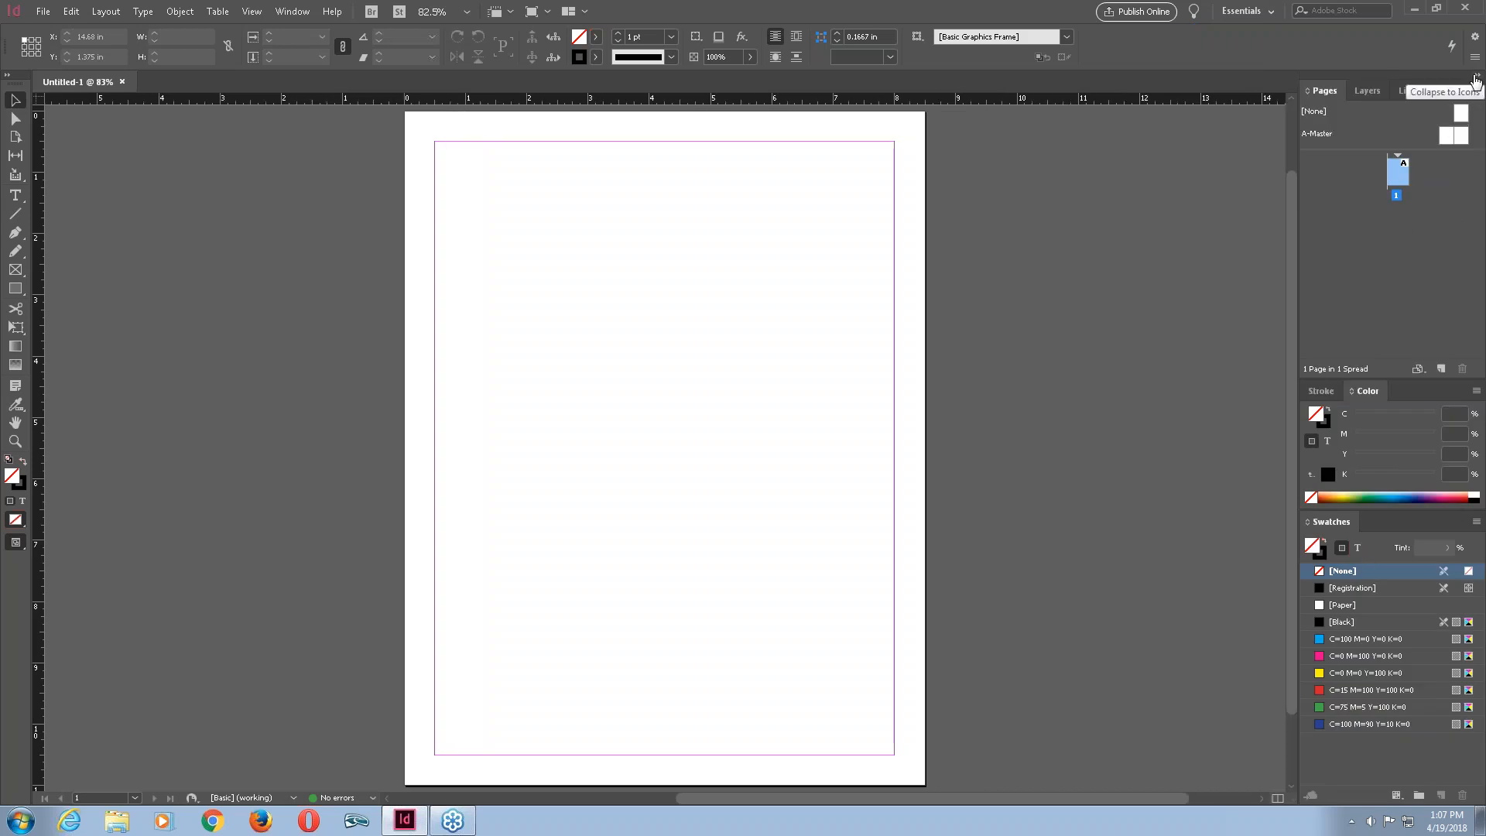
left_click(1477, 78)
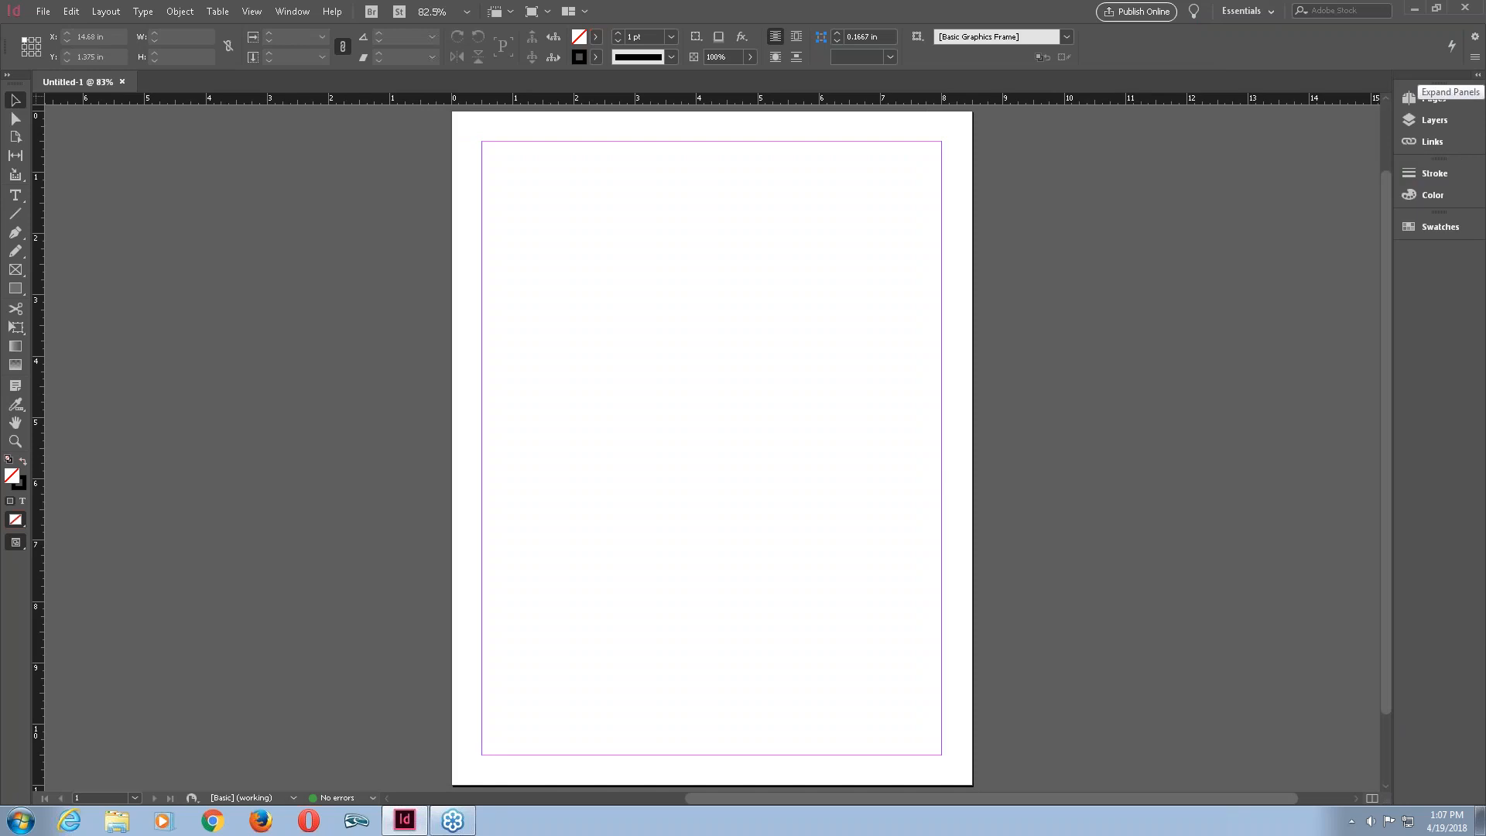
left_click(1477, 75)
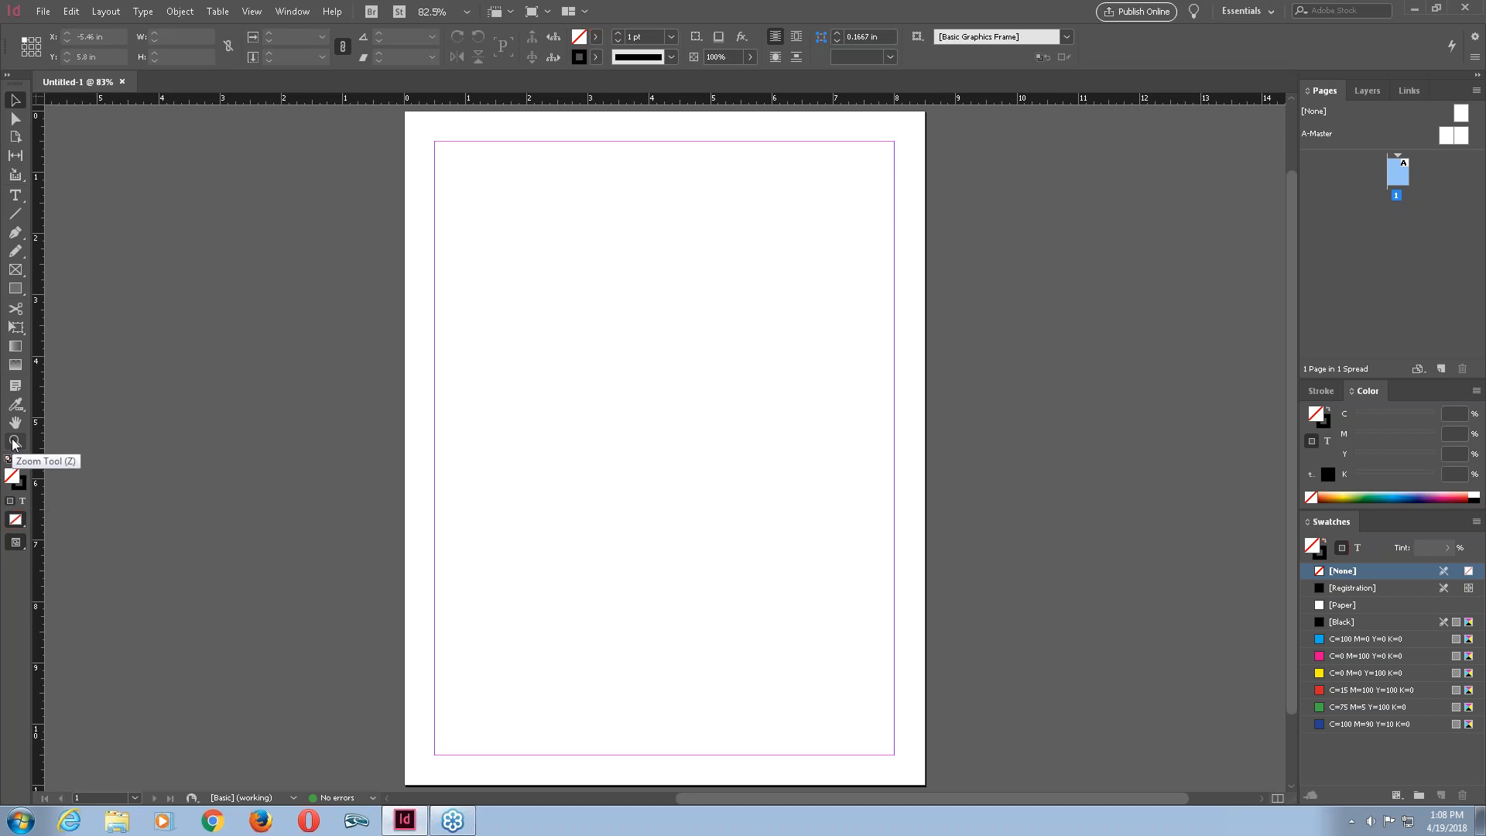
Swap the fill and stroke colours and restore them.
left_click(23, 487)
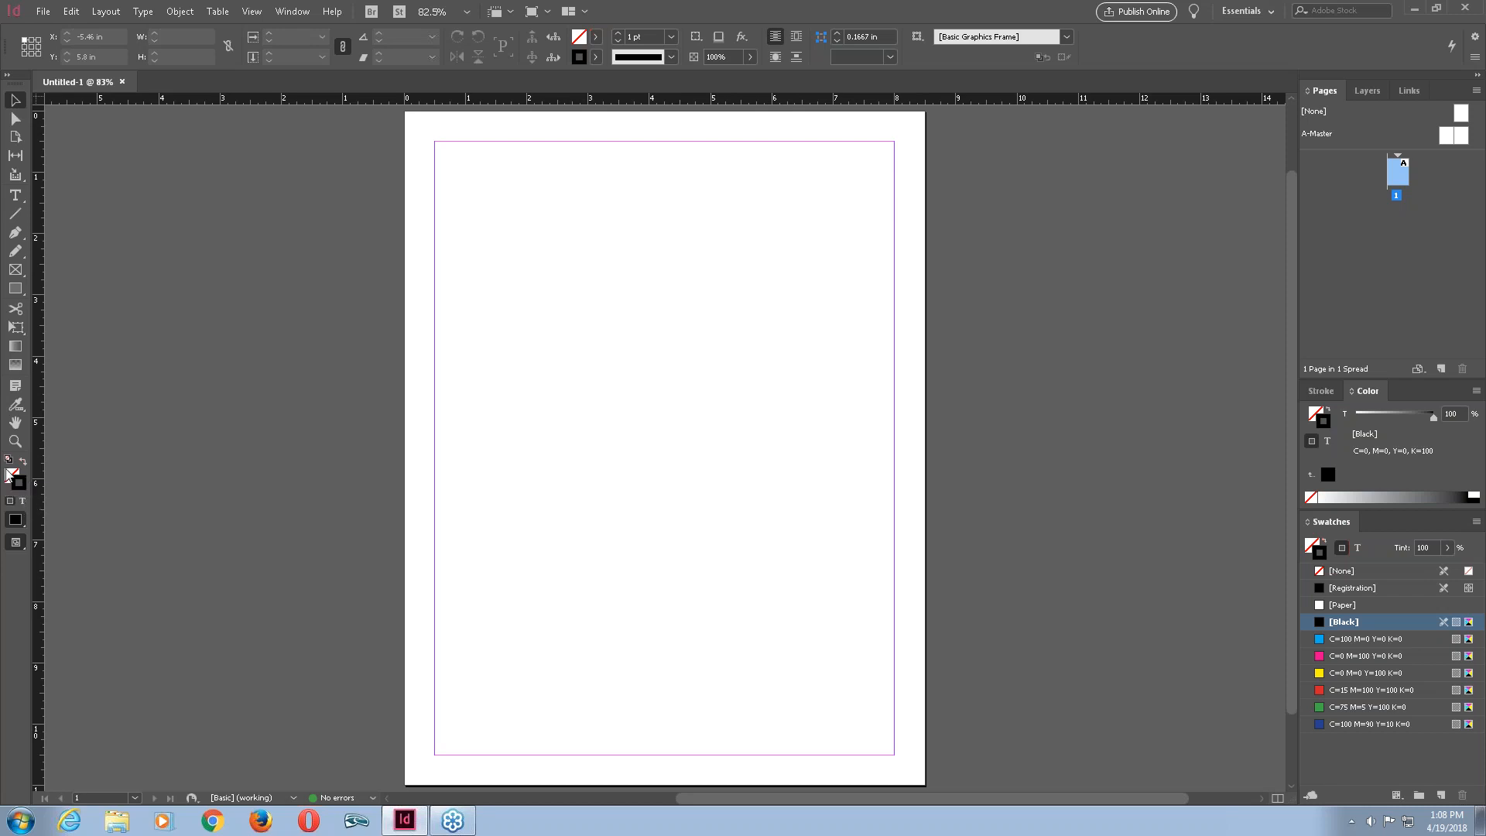
left_click(13, 477)
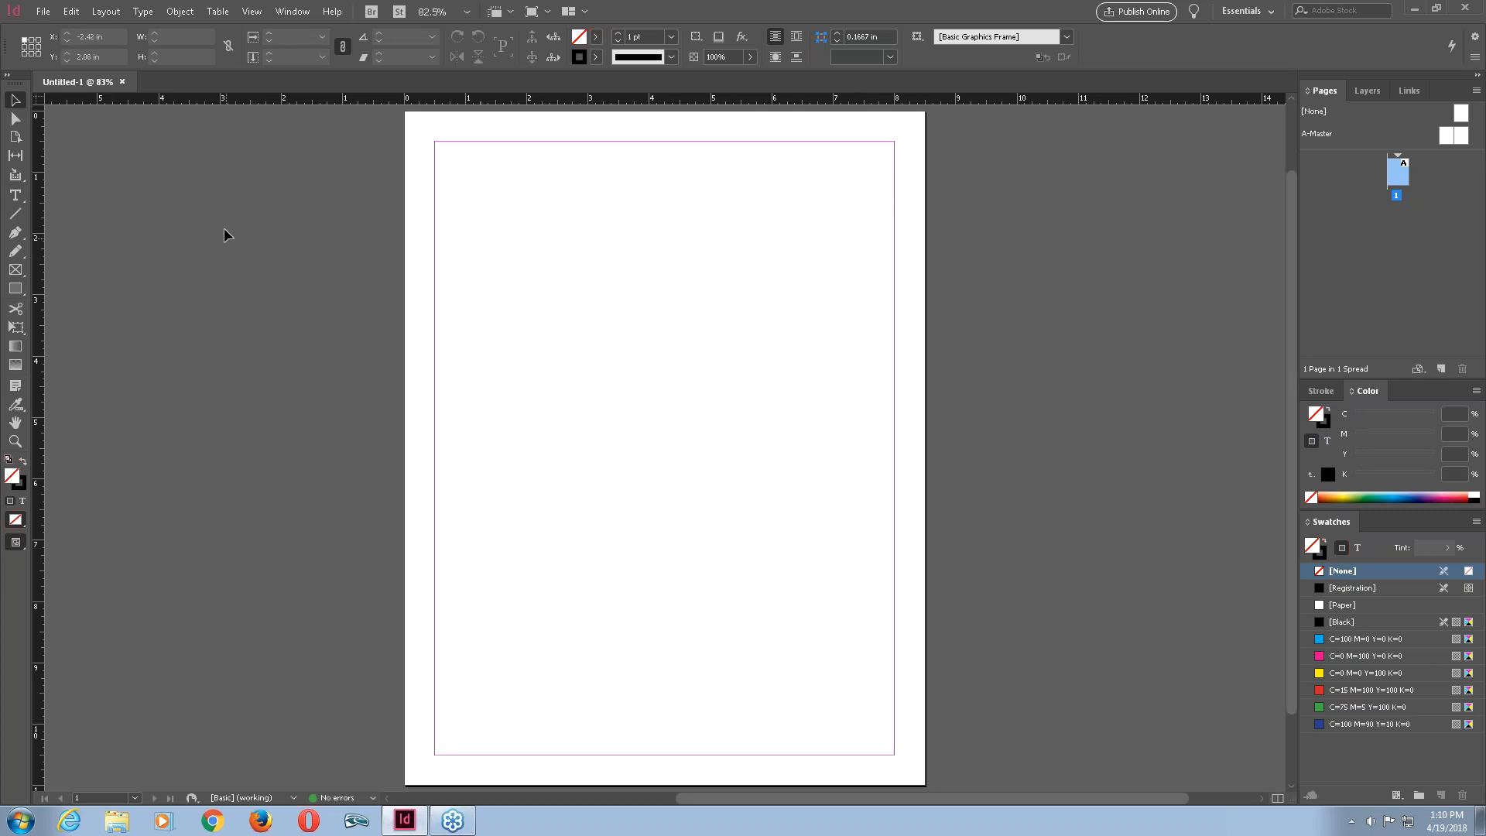
Switch to the Type tool and dismiss the Border tip.
left_click(22, 201)
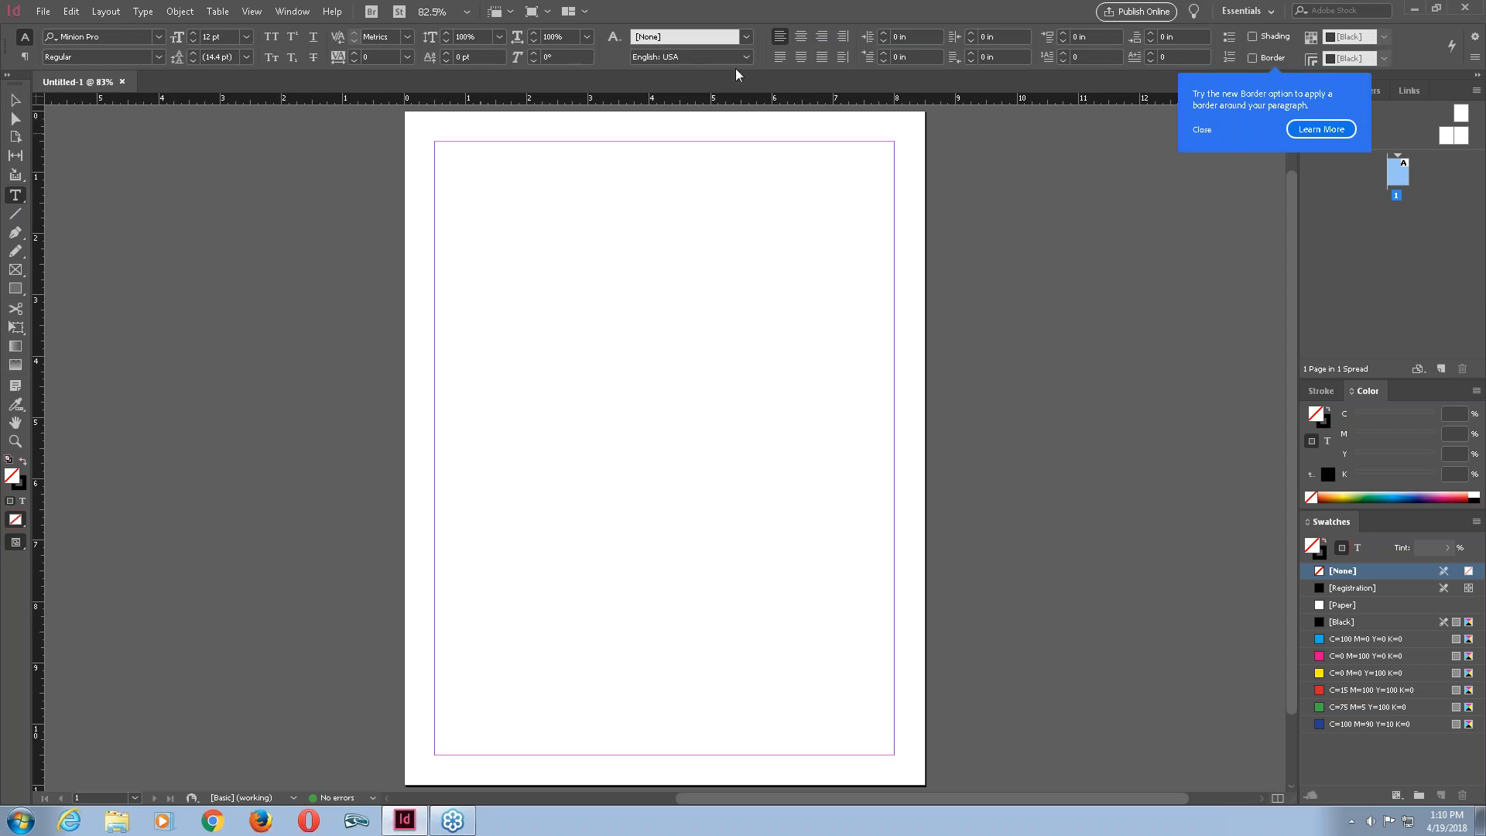
left_click(16, 102)
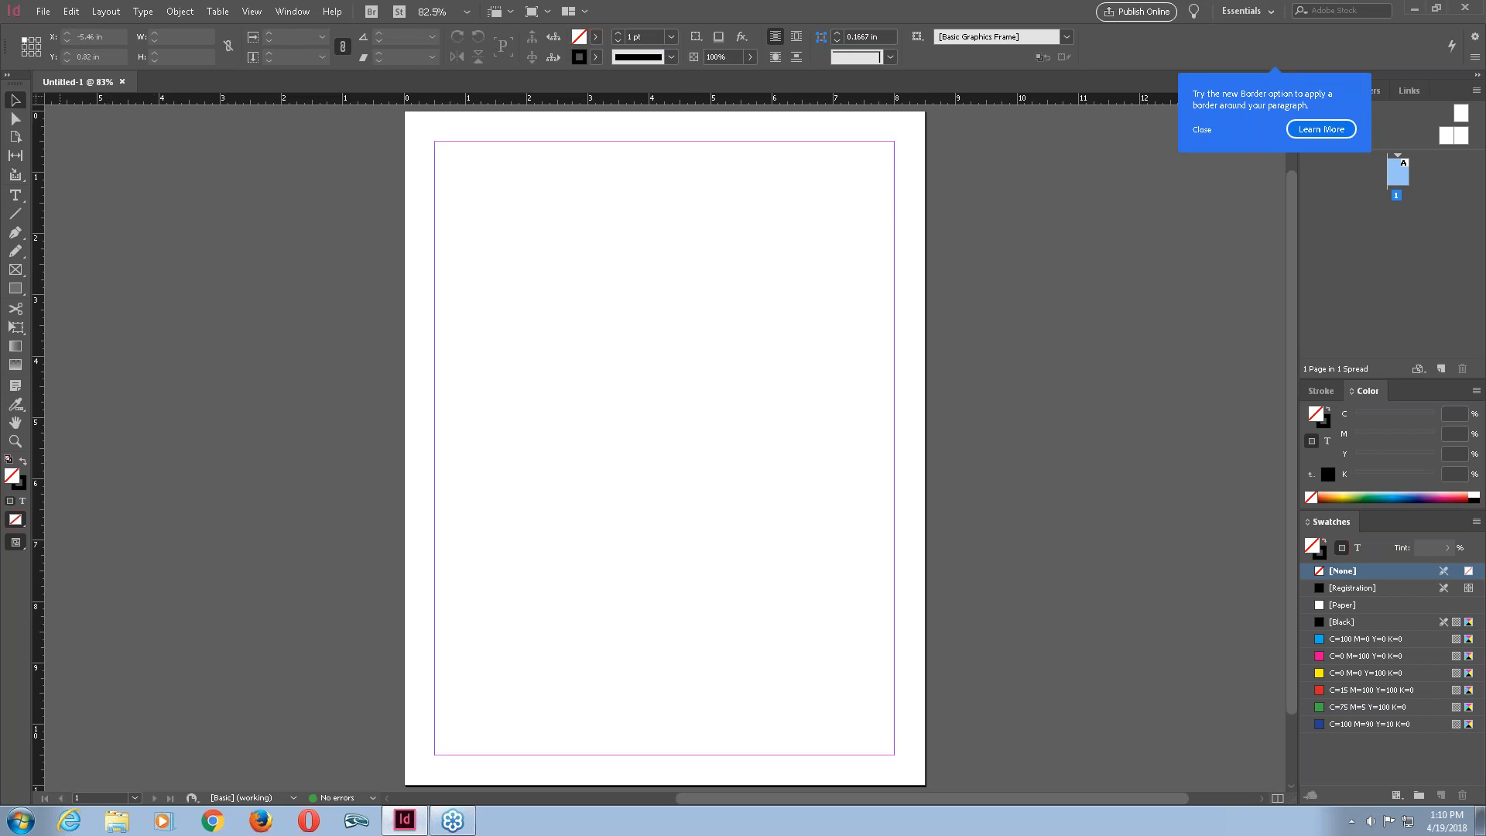
left_click(21, 202)
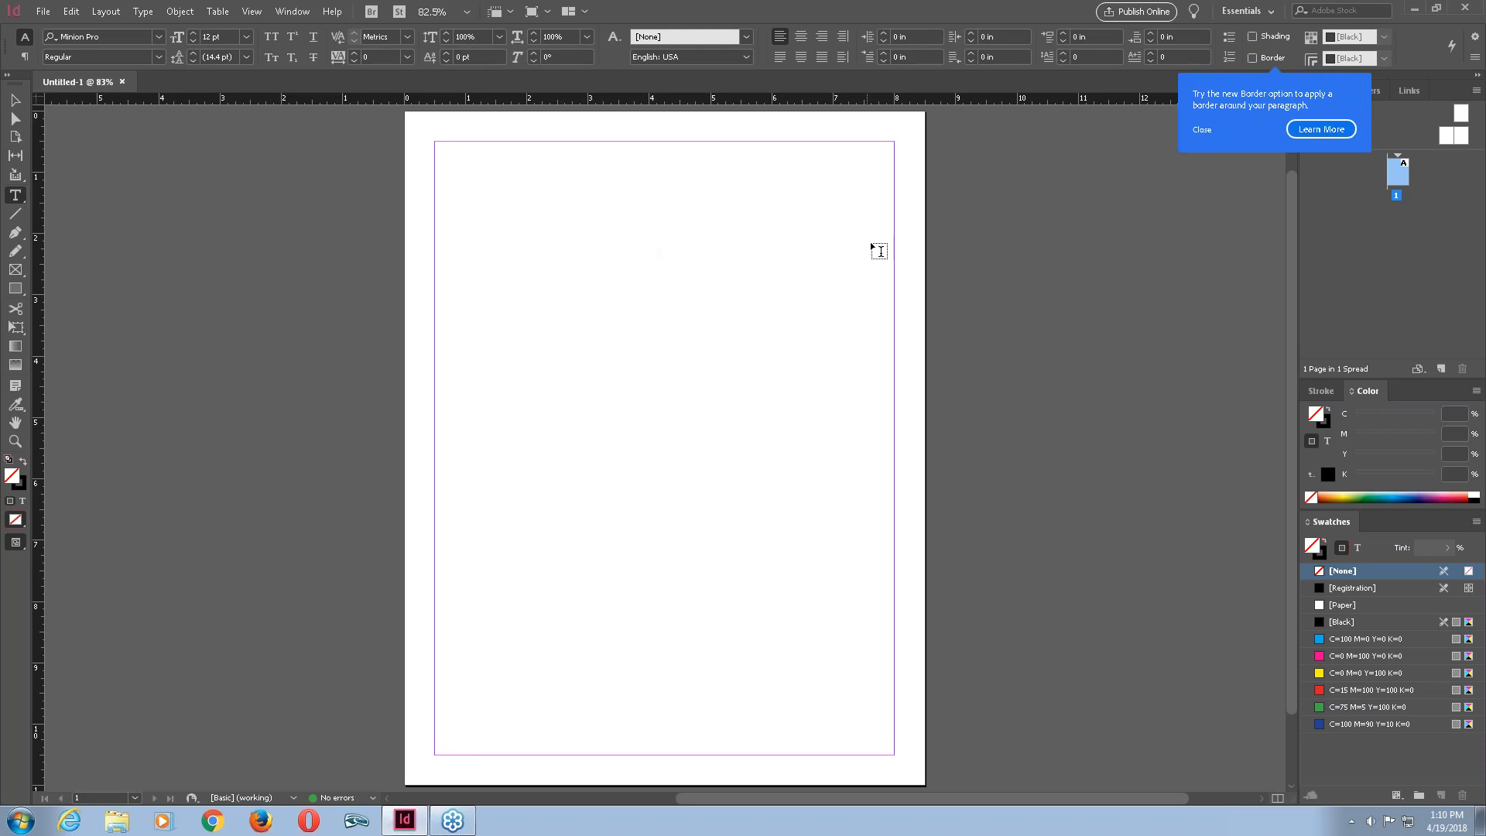
left_click(1205, 131)
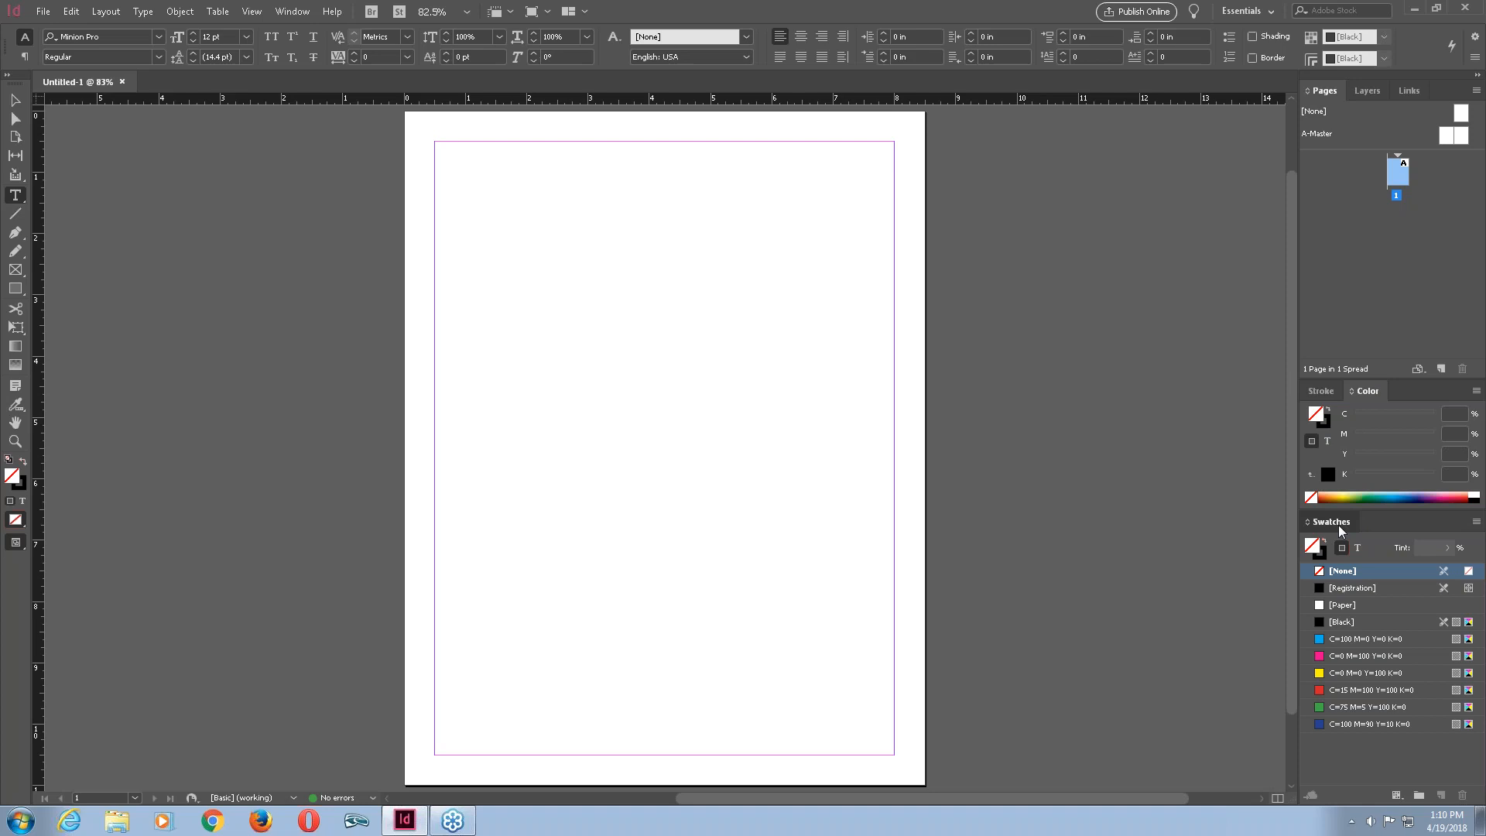
Undock the Swatches panel and dock it back into the Stroke and Color panel group.
left_click_drag(1335, 520, 1095, 464)
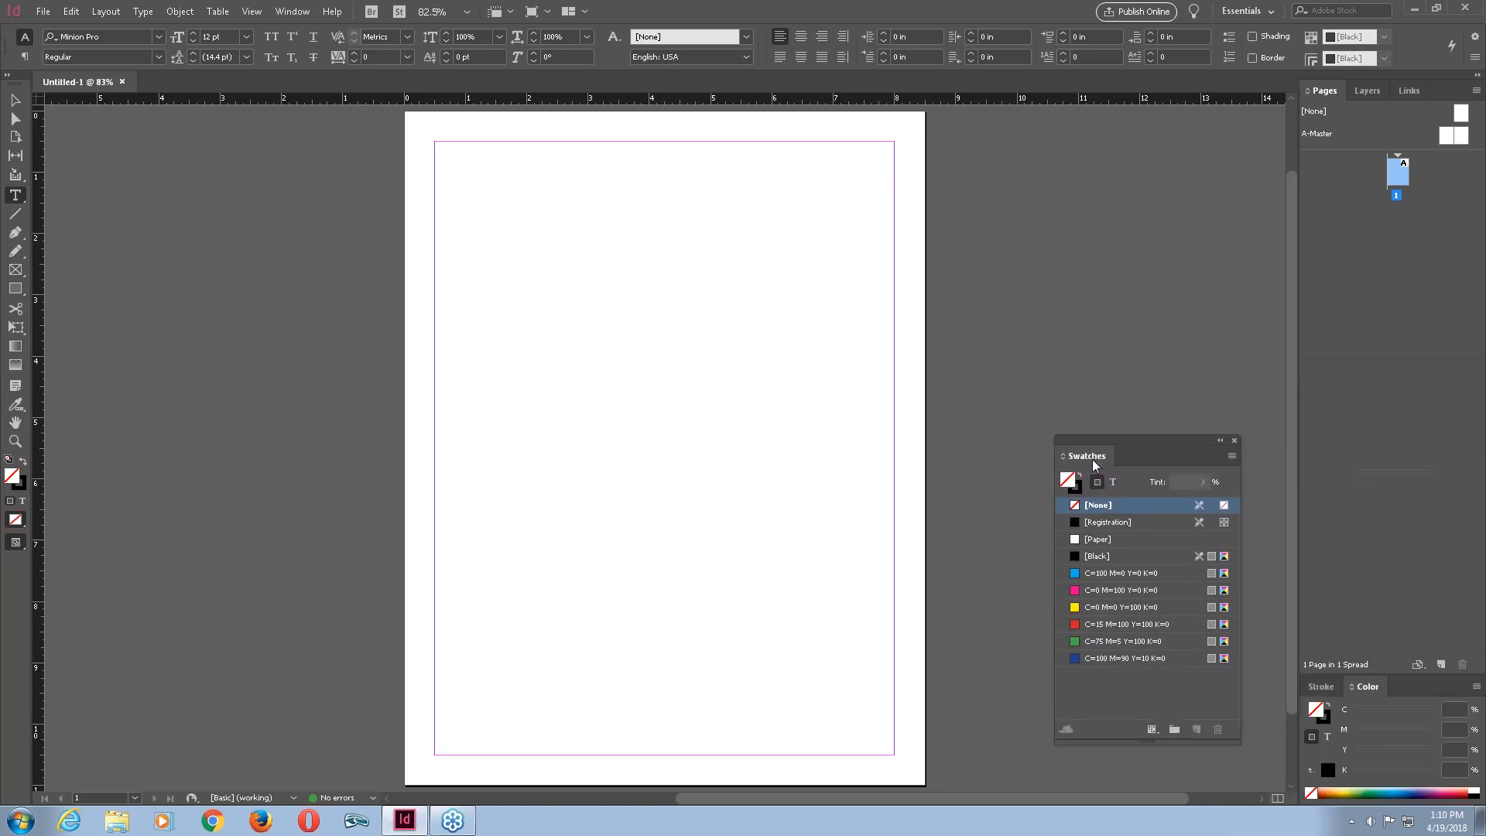
left_click_drag(1098, 465, 1108, 463)
mouse_move(1147, 424)
left_mouse_down()
mouse_move(1293, 375)
mouse_move(1330, 388)
mouse_move(1369, 270)
mouse_move(1353, 92)
mouse_move(1353, 690)
left_mouse_up()
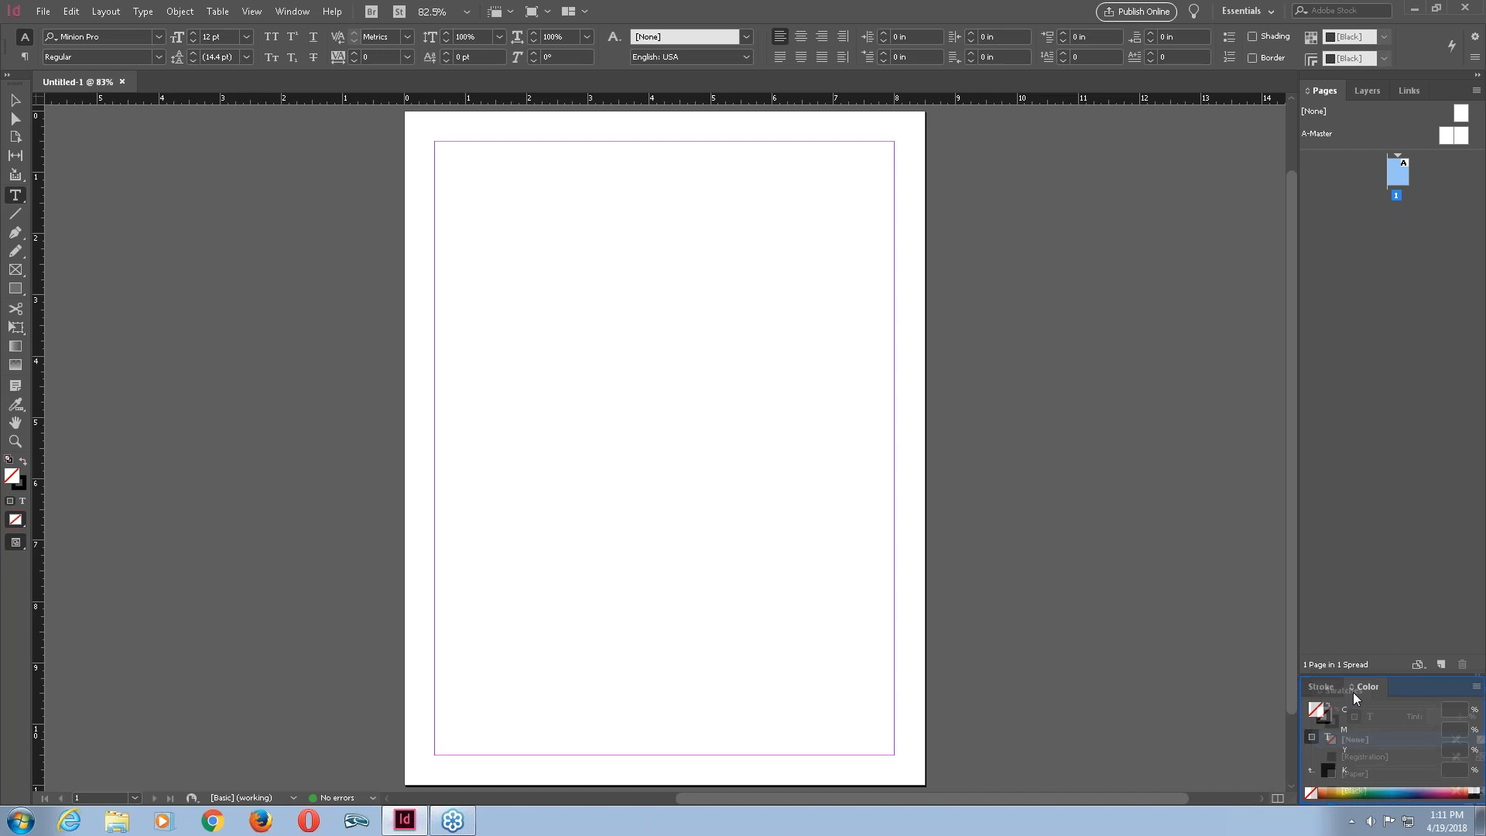
left_click_drag(1353, 692, 1345, 692)
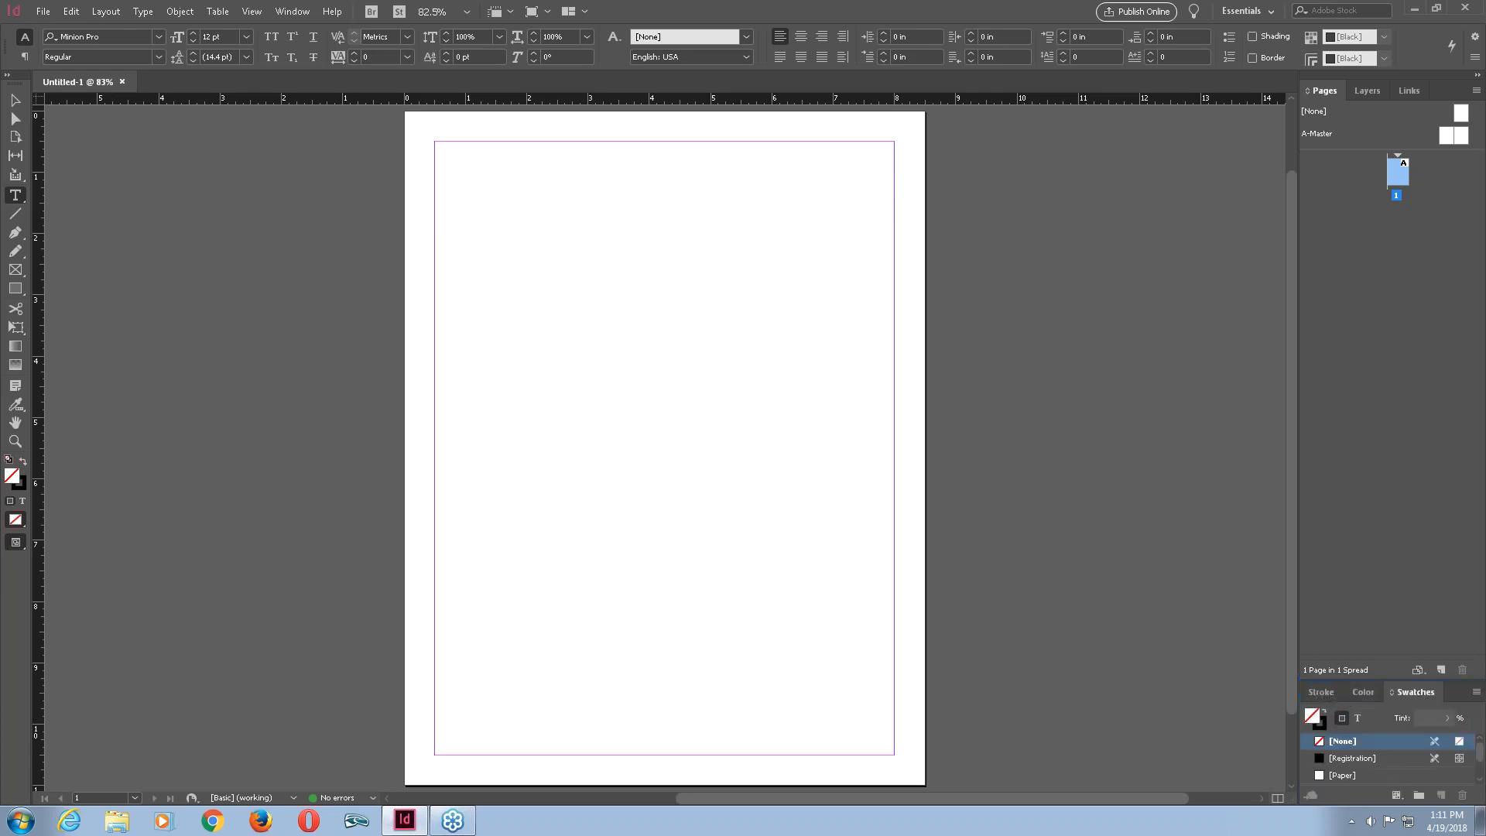
Show the Stroke, Color and Swatches panels in turn and enlarge the Swatches panel group.
left_click(1358, 692)
left_click(1310, 693)
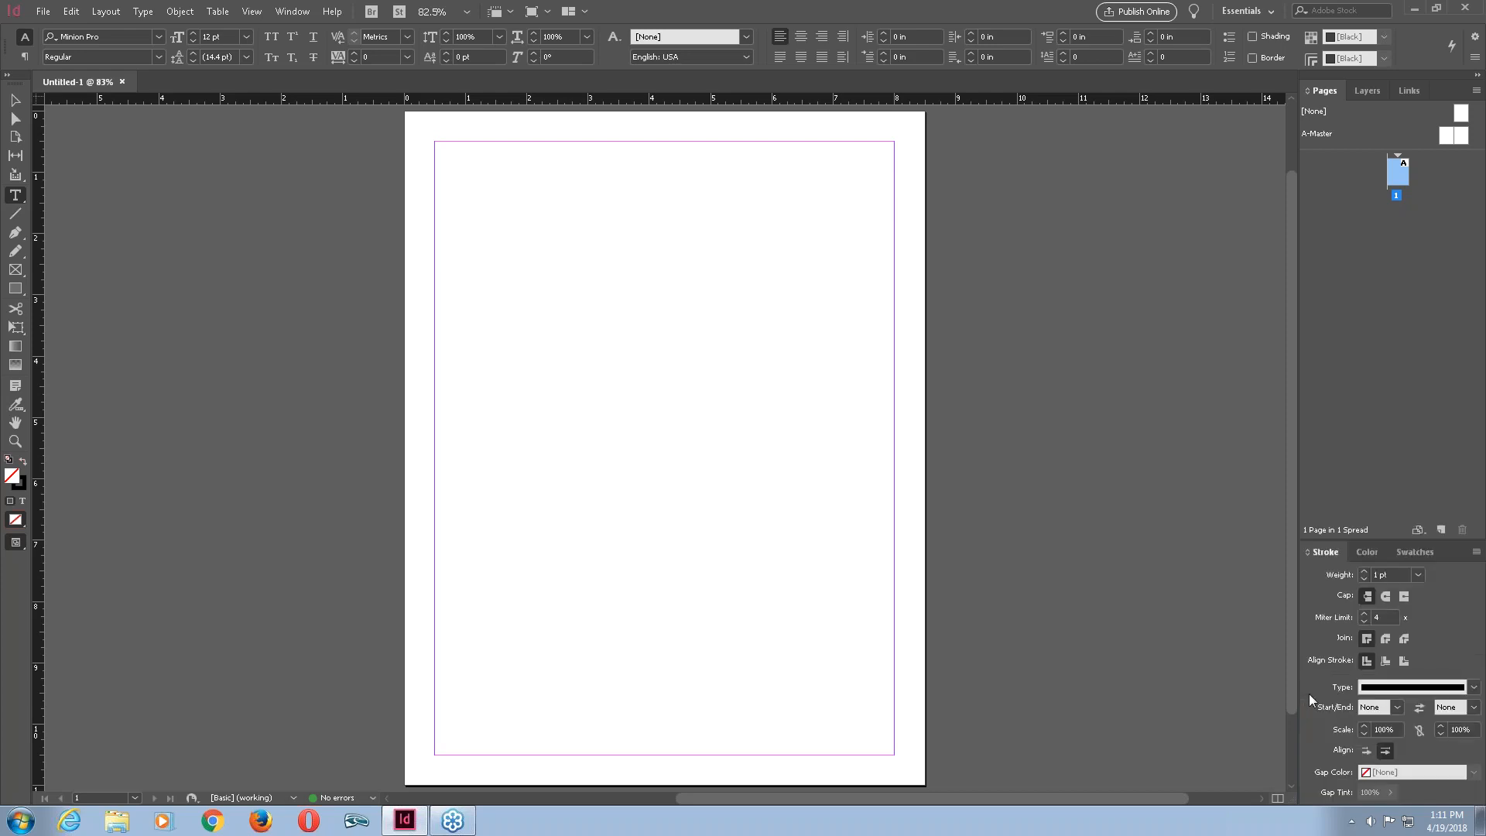
left_click(1367, 552)
left_click(1413, 687)
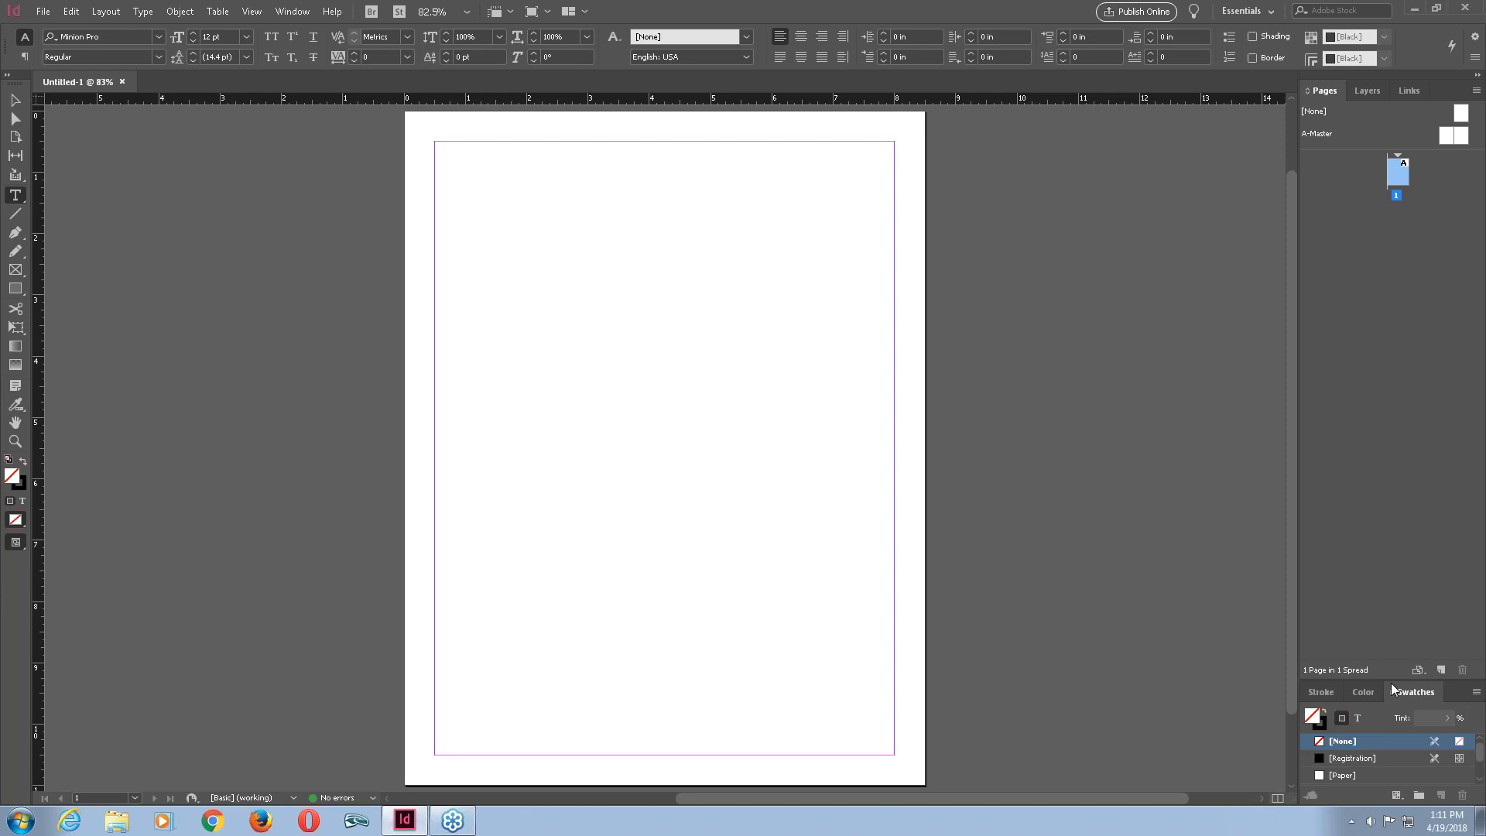
left_click_drag(1391, 681, 1385, 627)
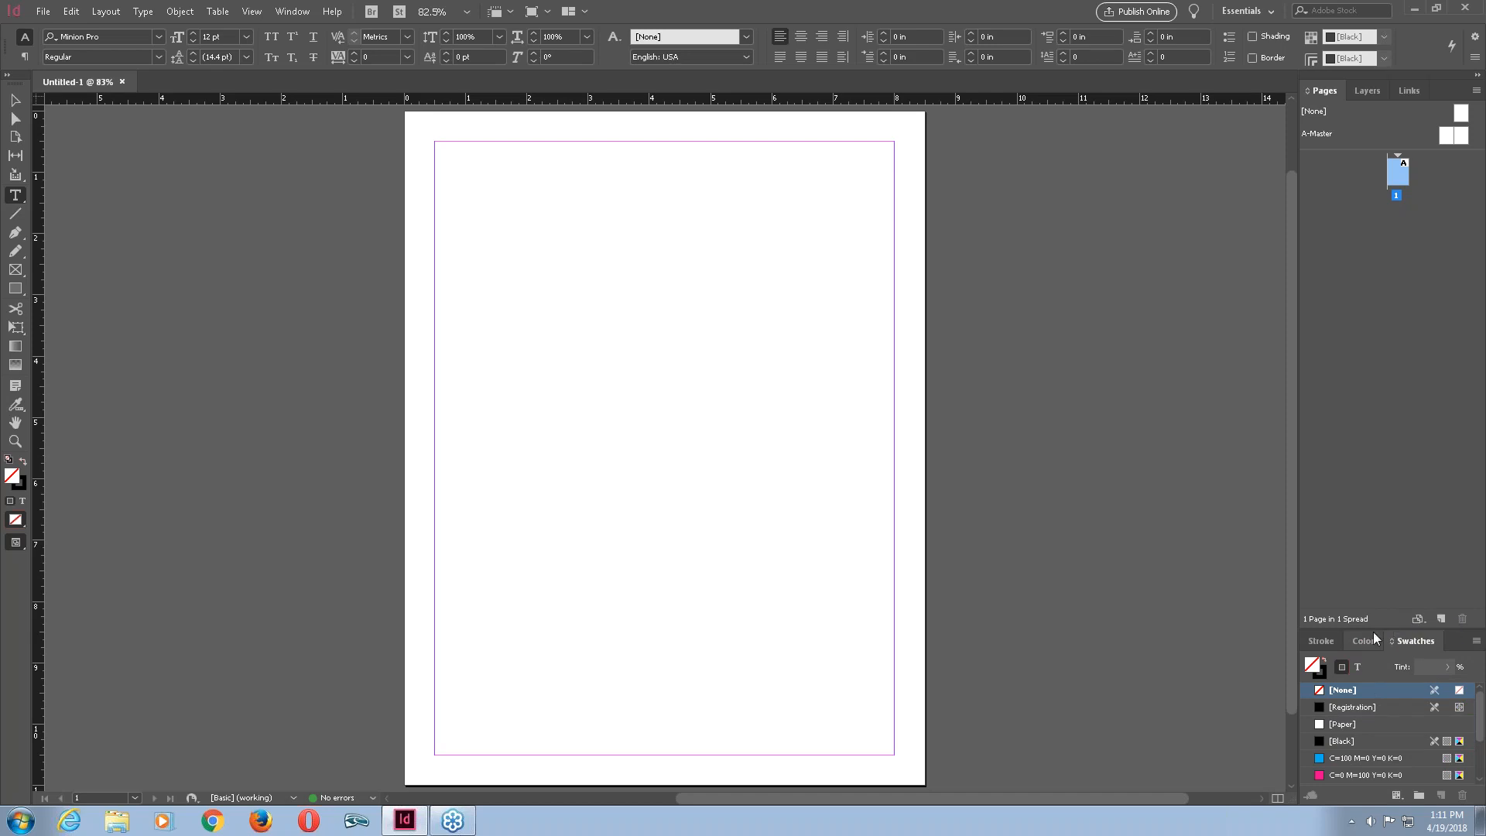
mouse_move(1391, 628)
left_mouse_down()
mouse_move(1392, 645)
mouse_move(1385, 499)
mouse_move(1399, 658)
mouse_move(1386, 527)
mouse_move(1395, 614)
mouse_move(1394, 540)
left_mouse_up()
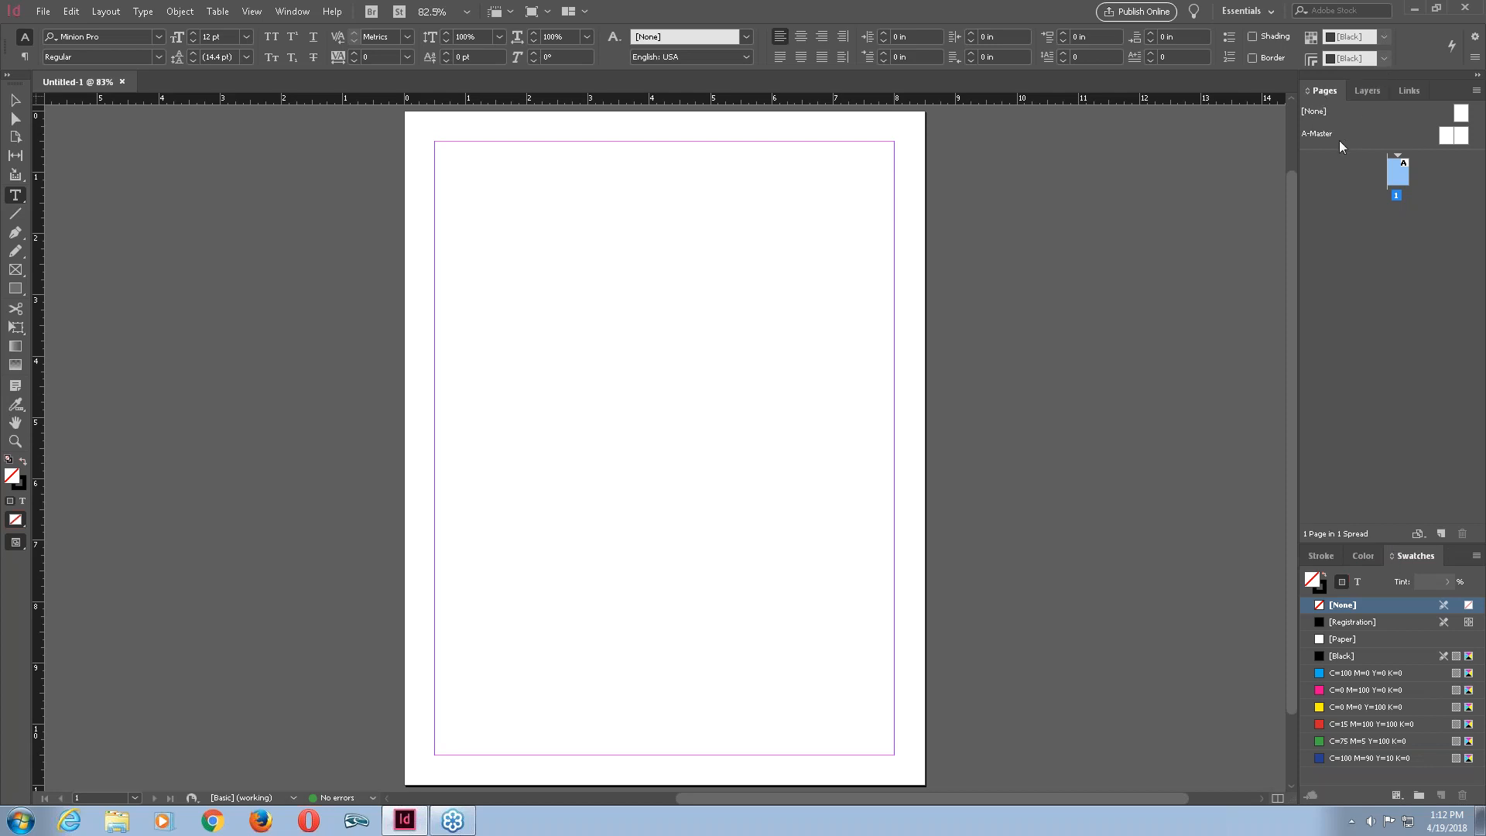
Draw a text frame about 3.7 × 6.9 in from the page's top-left margin corner.
left_click(1367, 91)
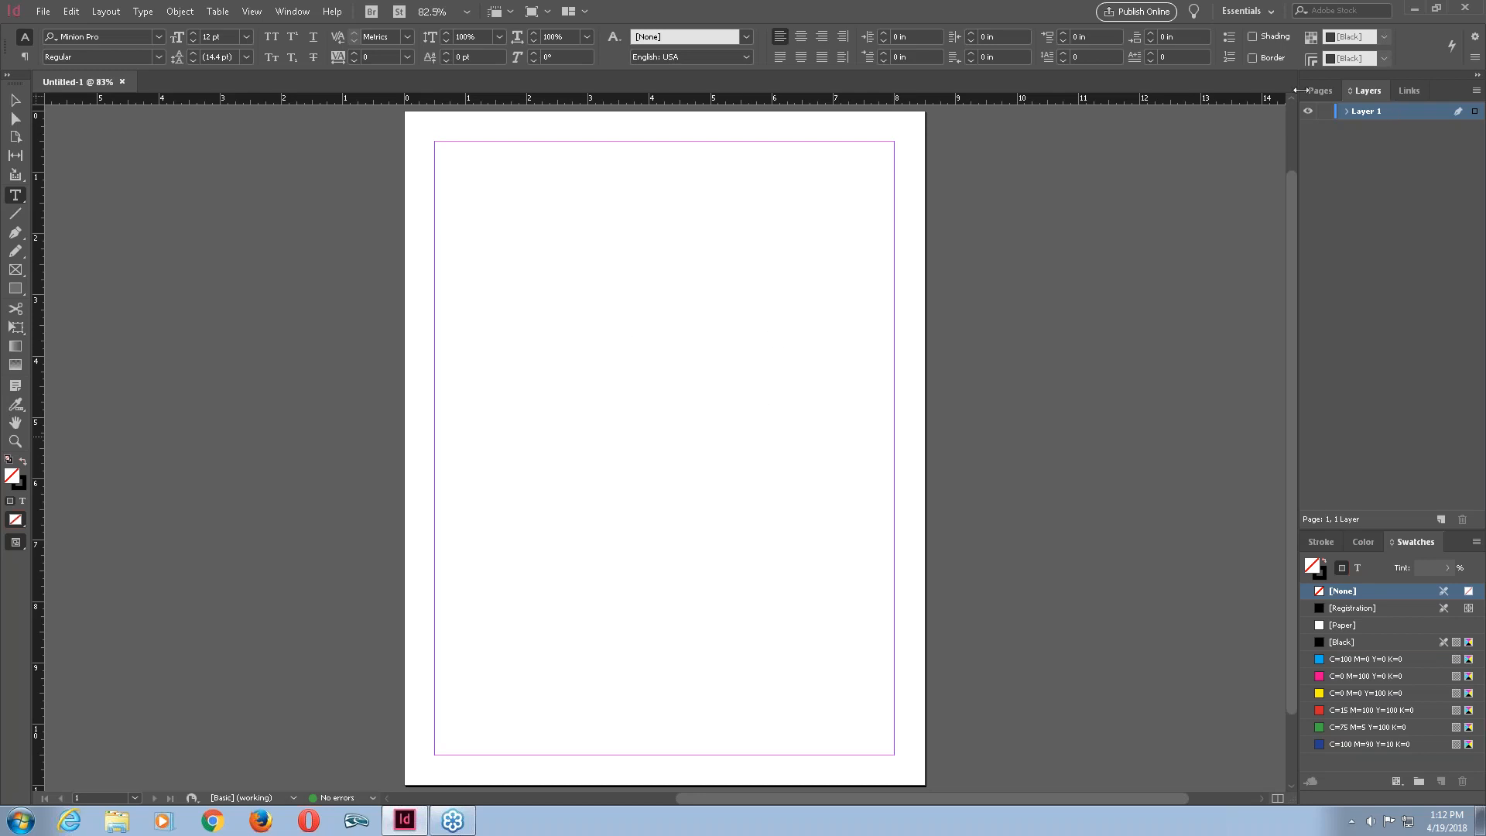
left_click(1411, 92)
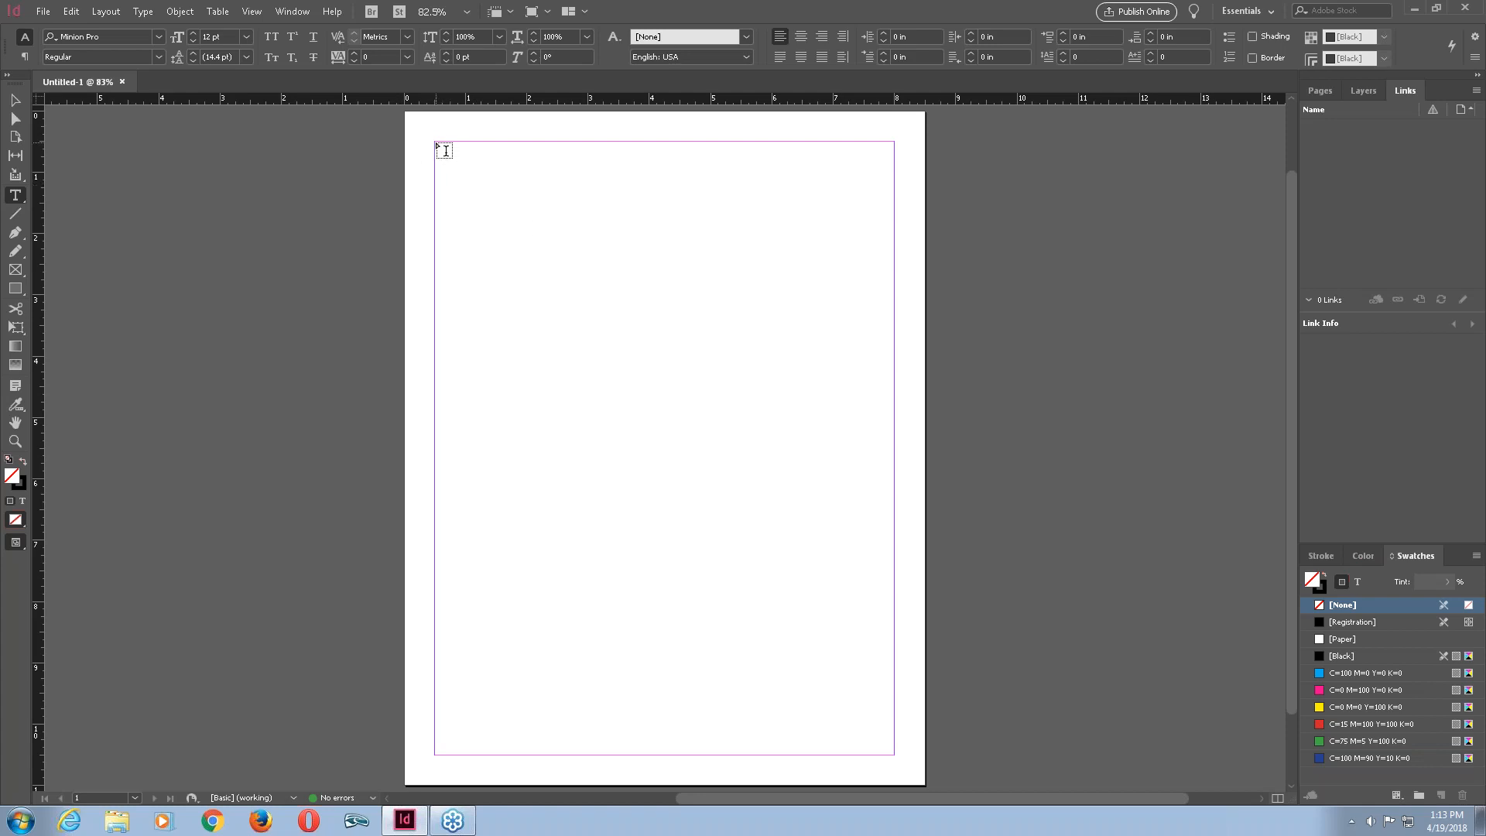
left_click_drag(435, 142, 664, 569)
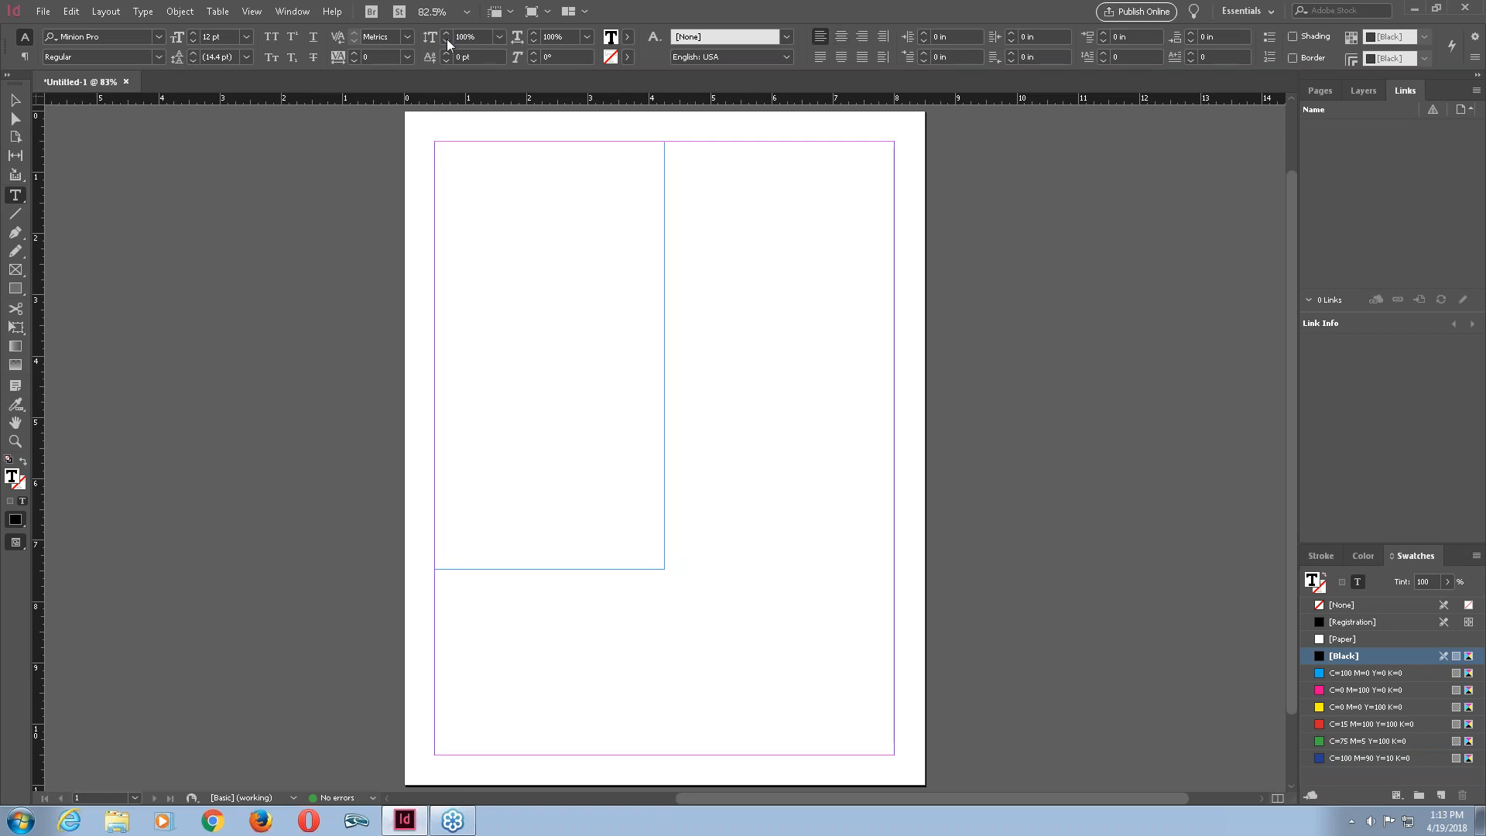
Inspect the font family, font size and leading lists for the text frame.
left_click(158, 37)
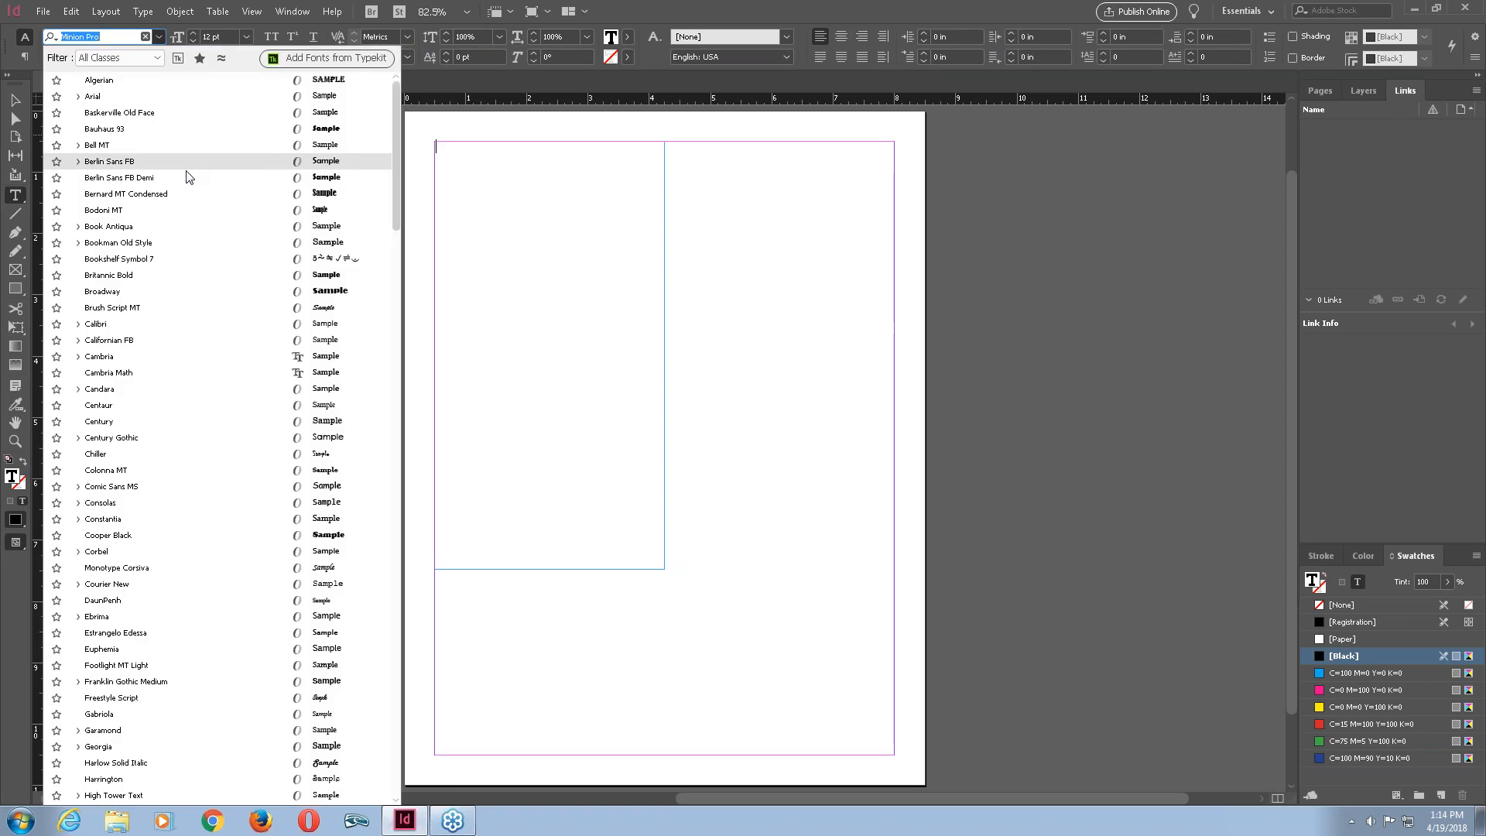
left_click(158, 38)
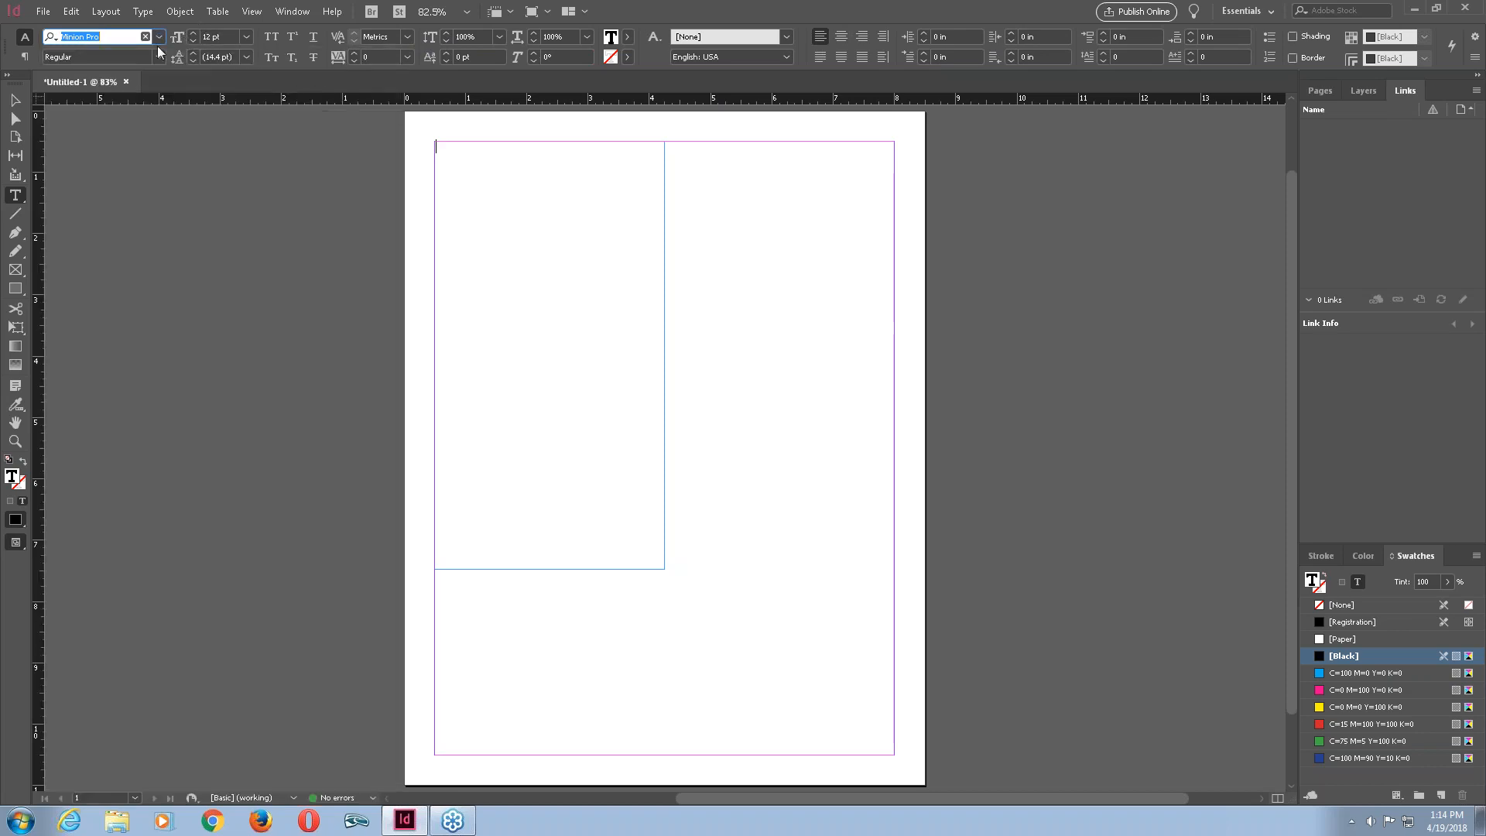
left_click(246, 39)
left_click(246, 38)
left_click(245, 58)
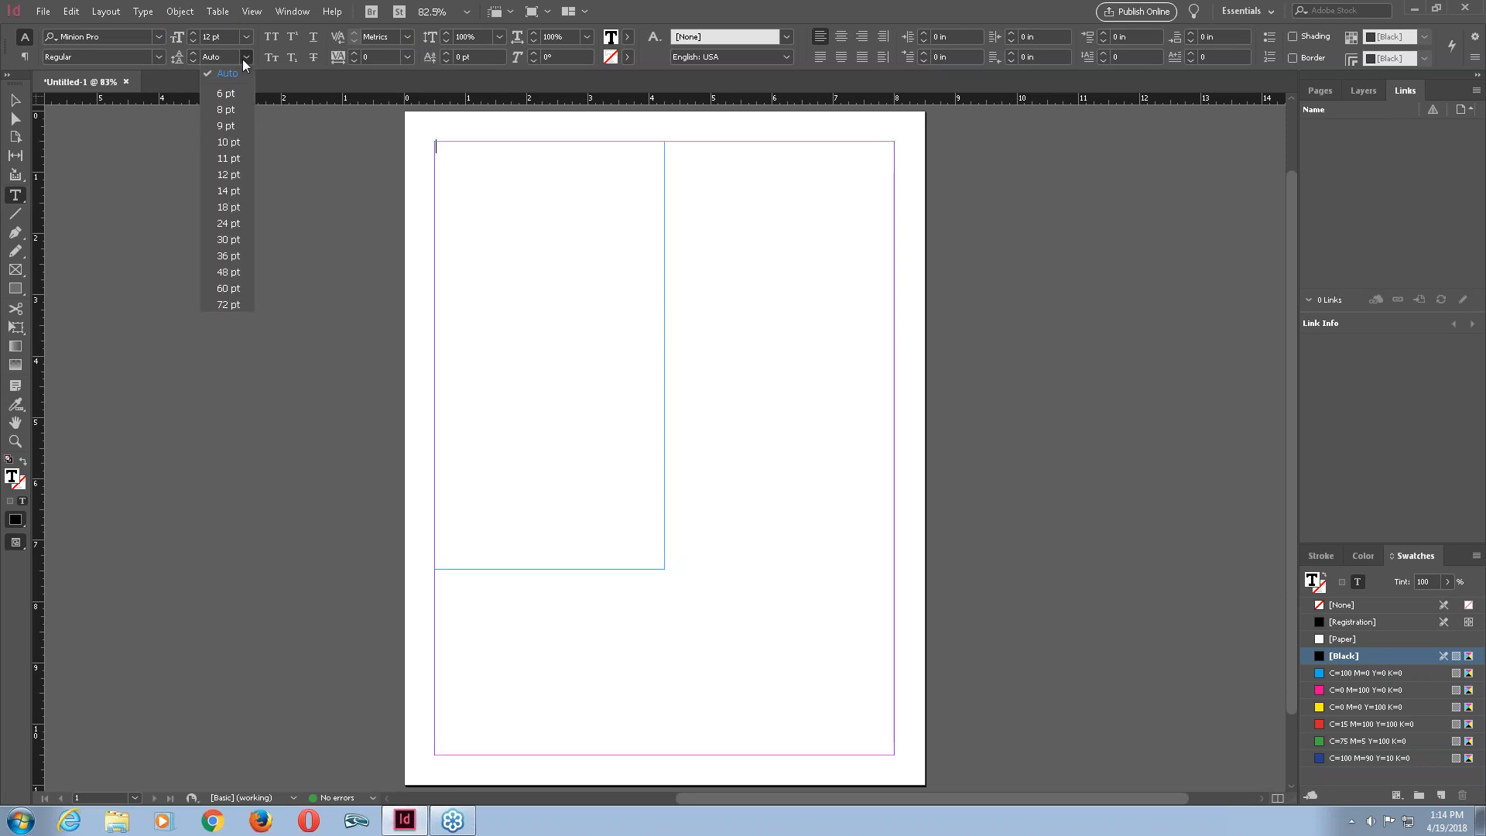
left_click(182, 67)
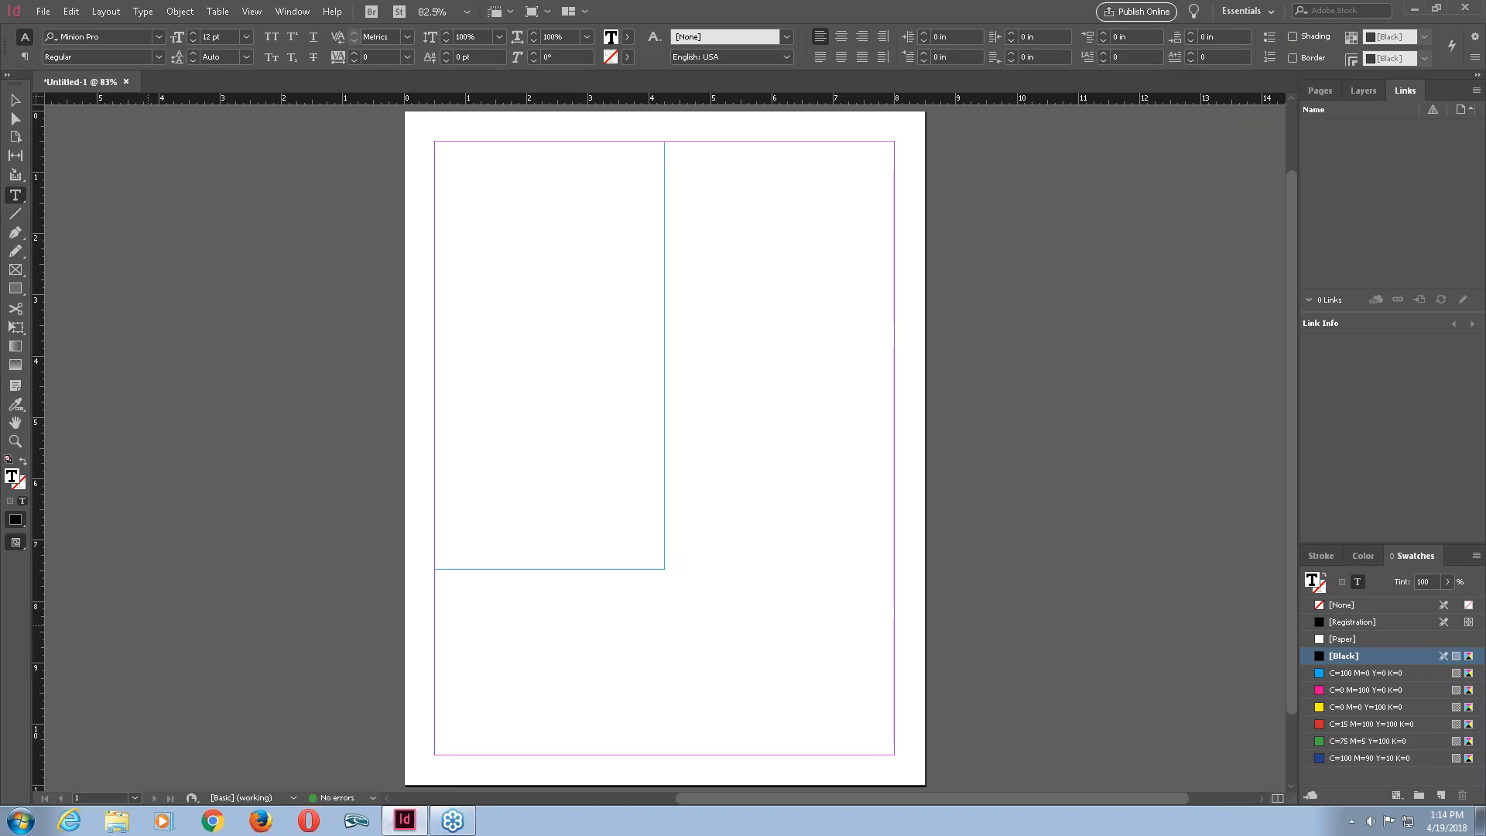
Type hbdfhjbafoubfdljhsfb into the text frame.
left_click(1361, 557)
left_click(1323, 686)
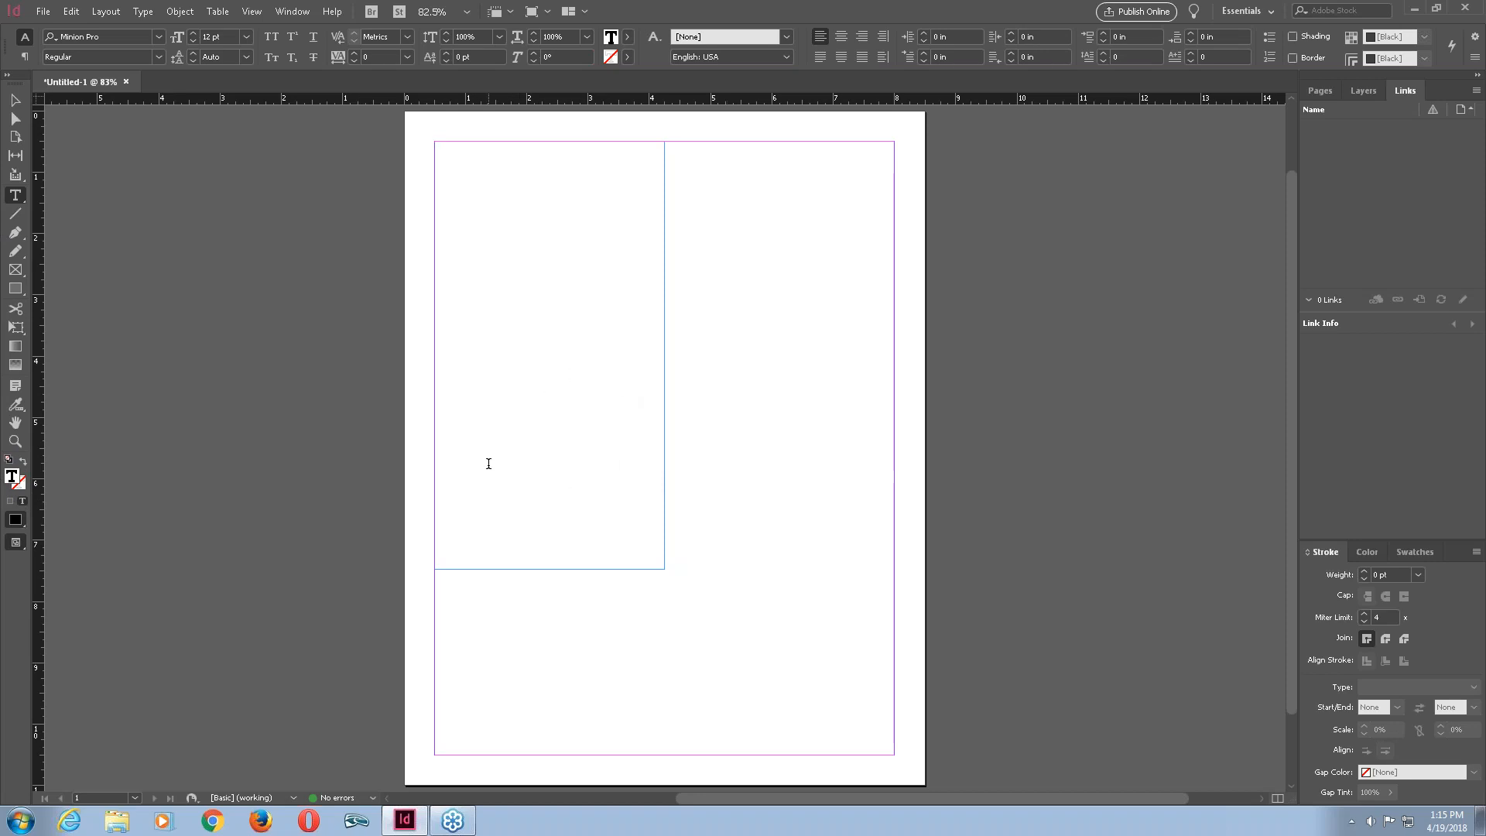
type("hbdfhjbafoubfdljhsfb")
Fill the rest of the text frame with placeholder text.
left_click(144, 11)
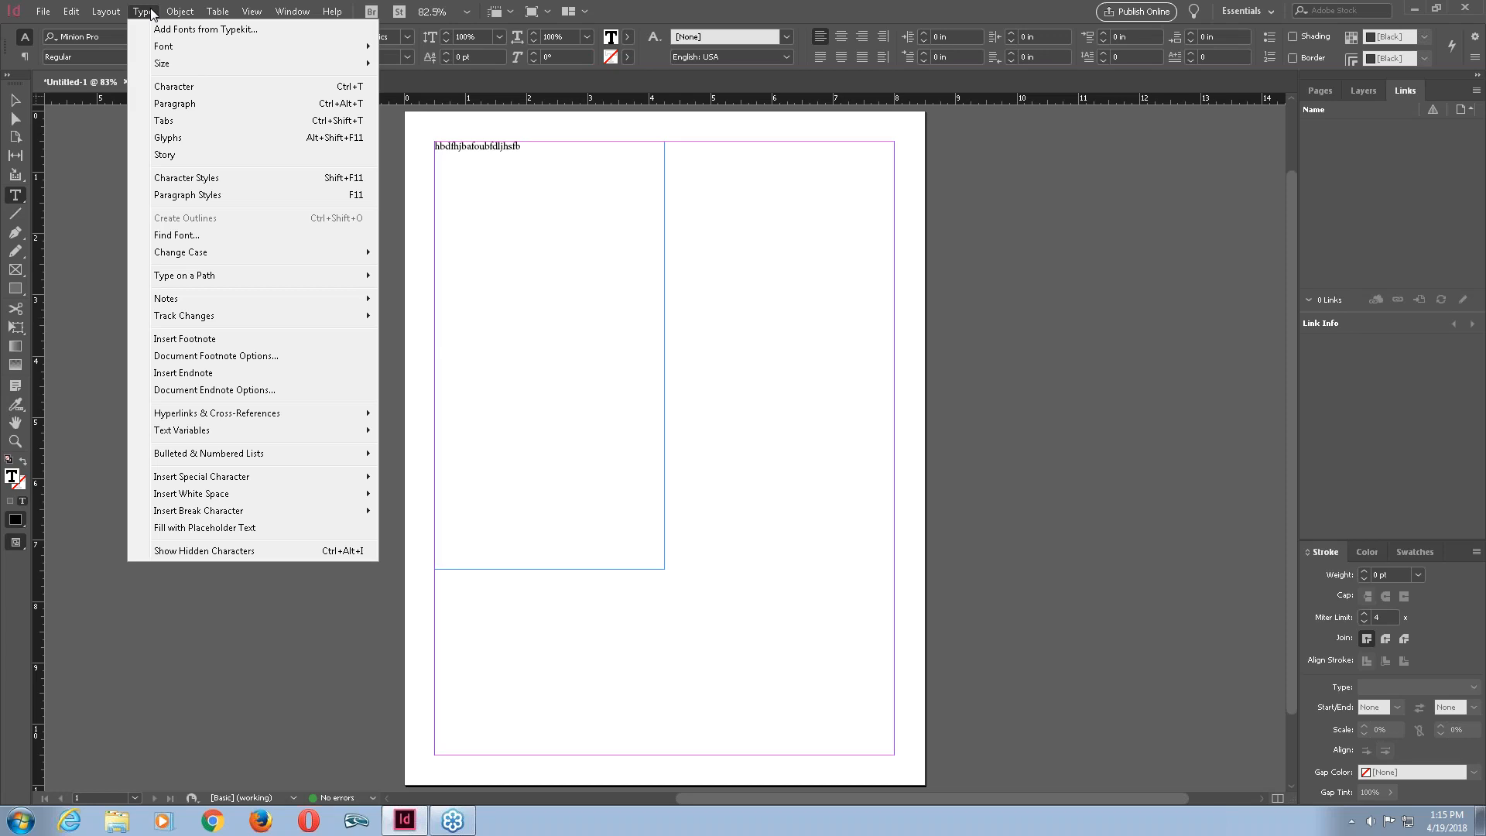
left_click(236, 529)
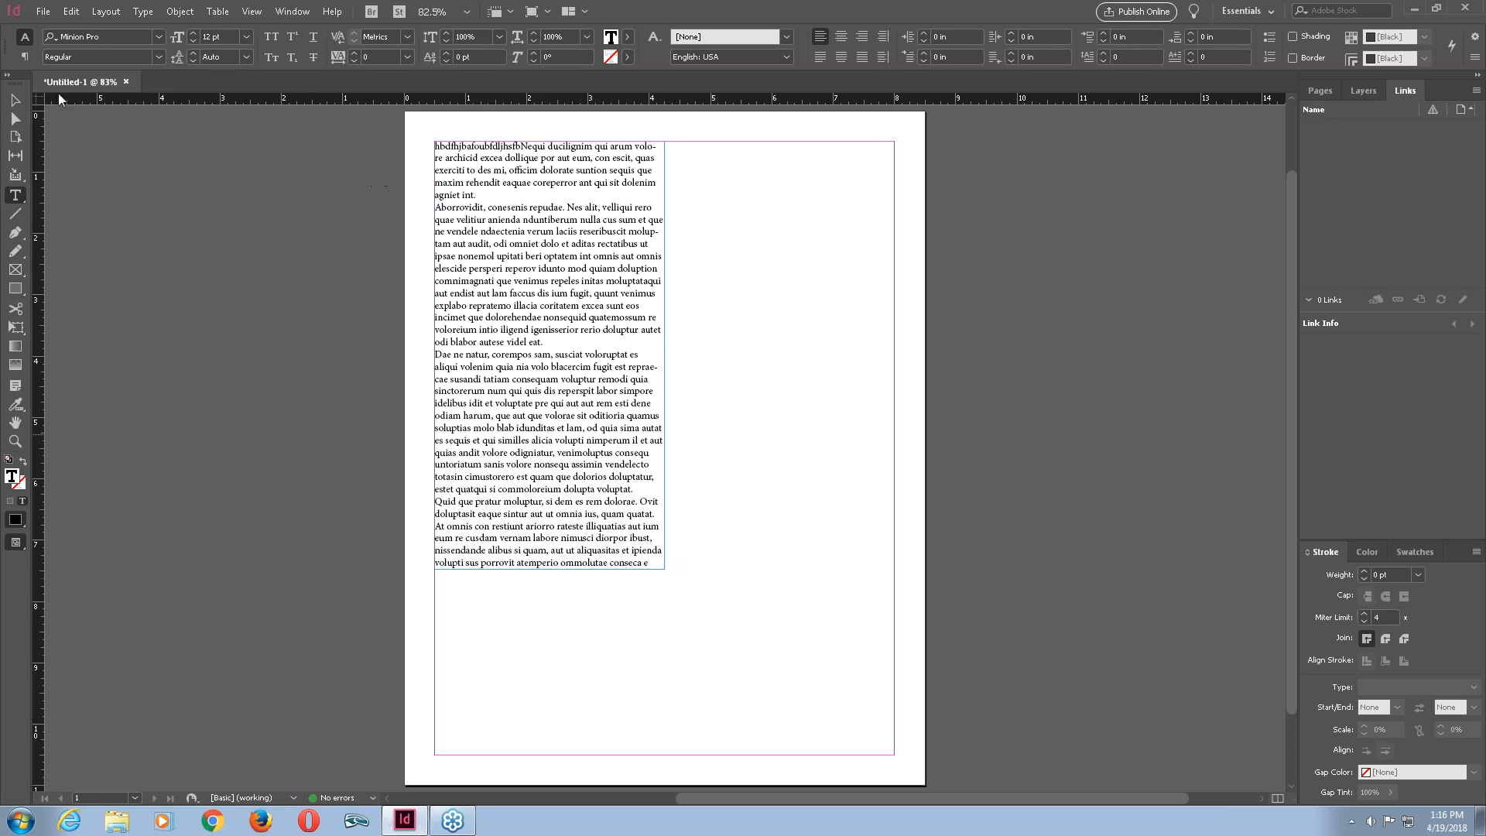
Lengthen the text frame down to the bottom margin so it is 10 in tall.
left_click(17, 106)
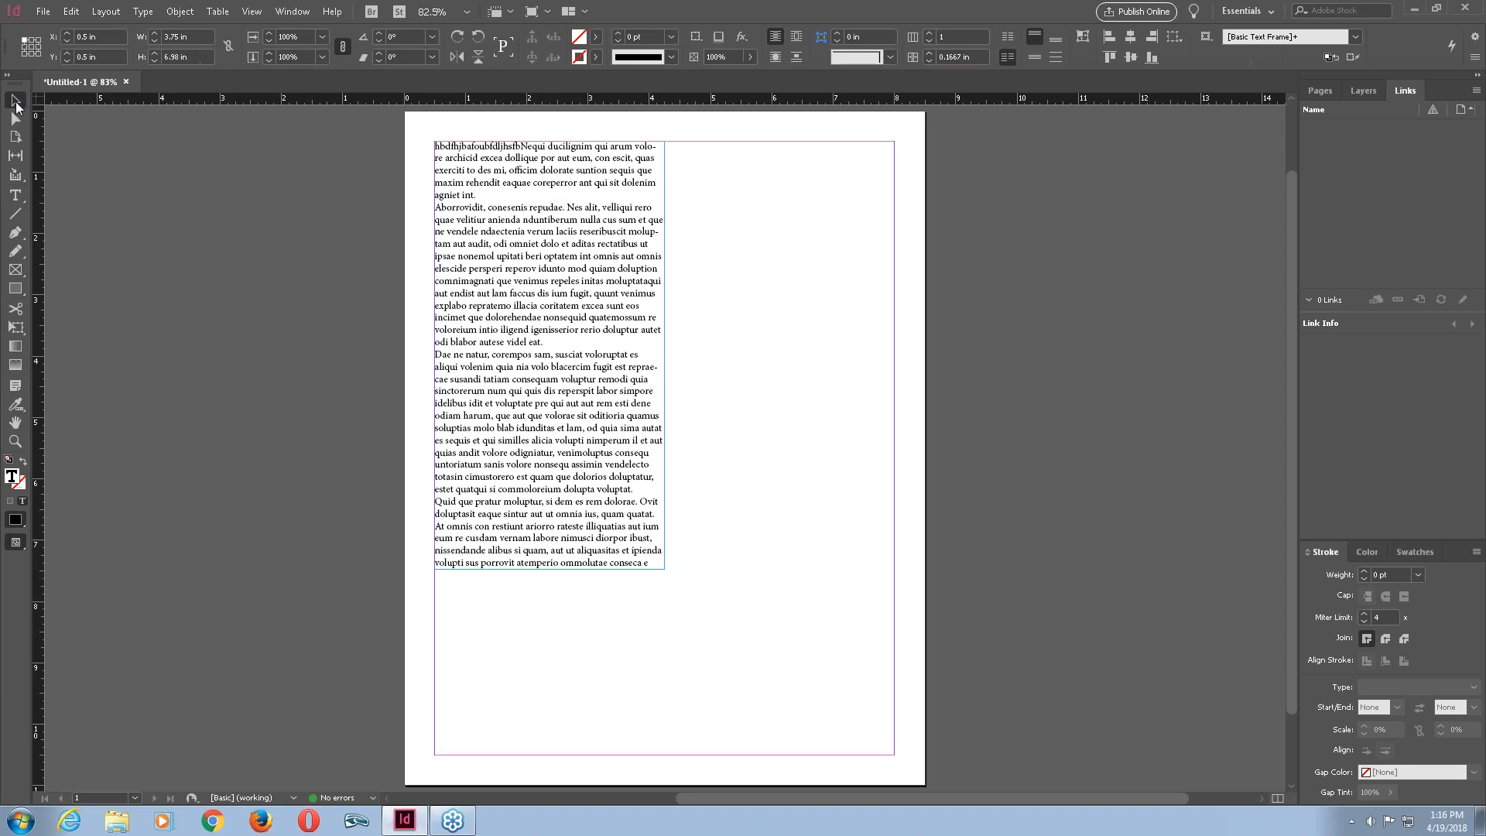
left_click(700, 299)
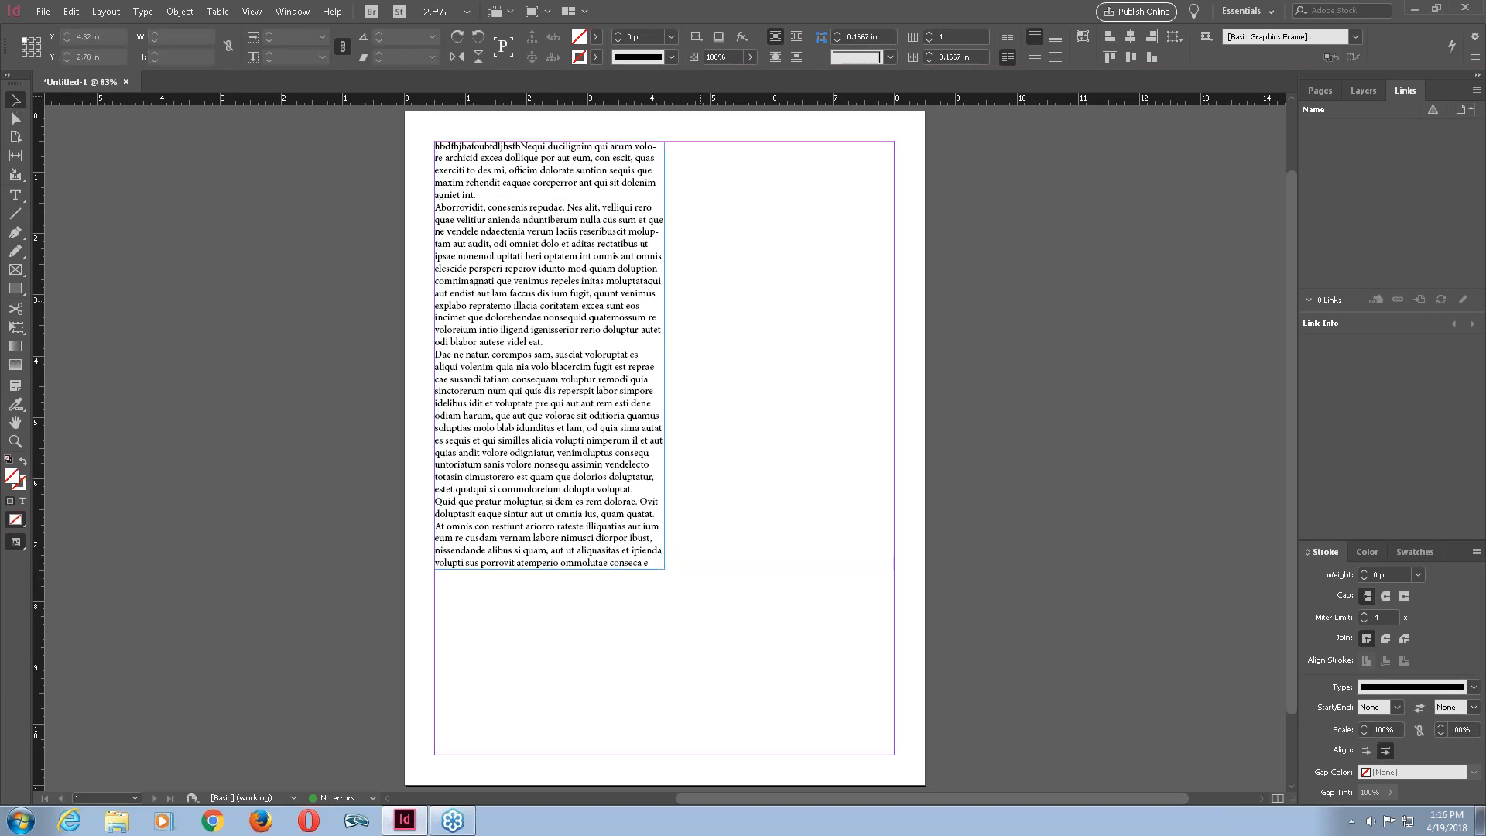
key("t")
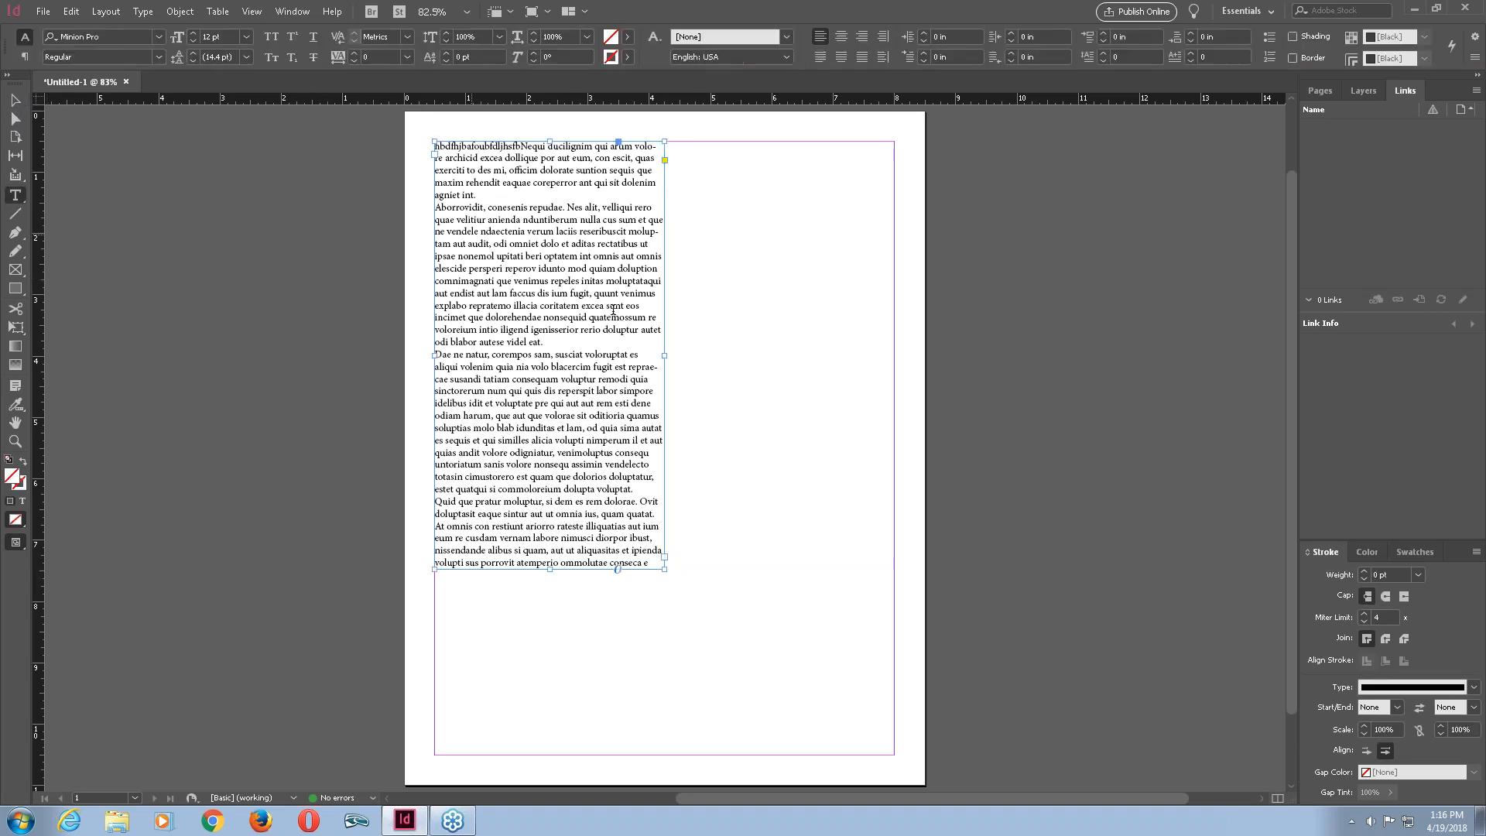
key("Escape")
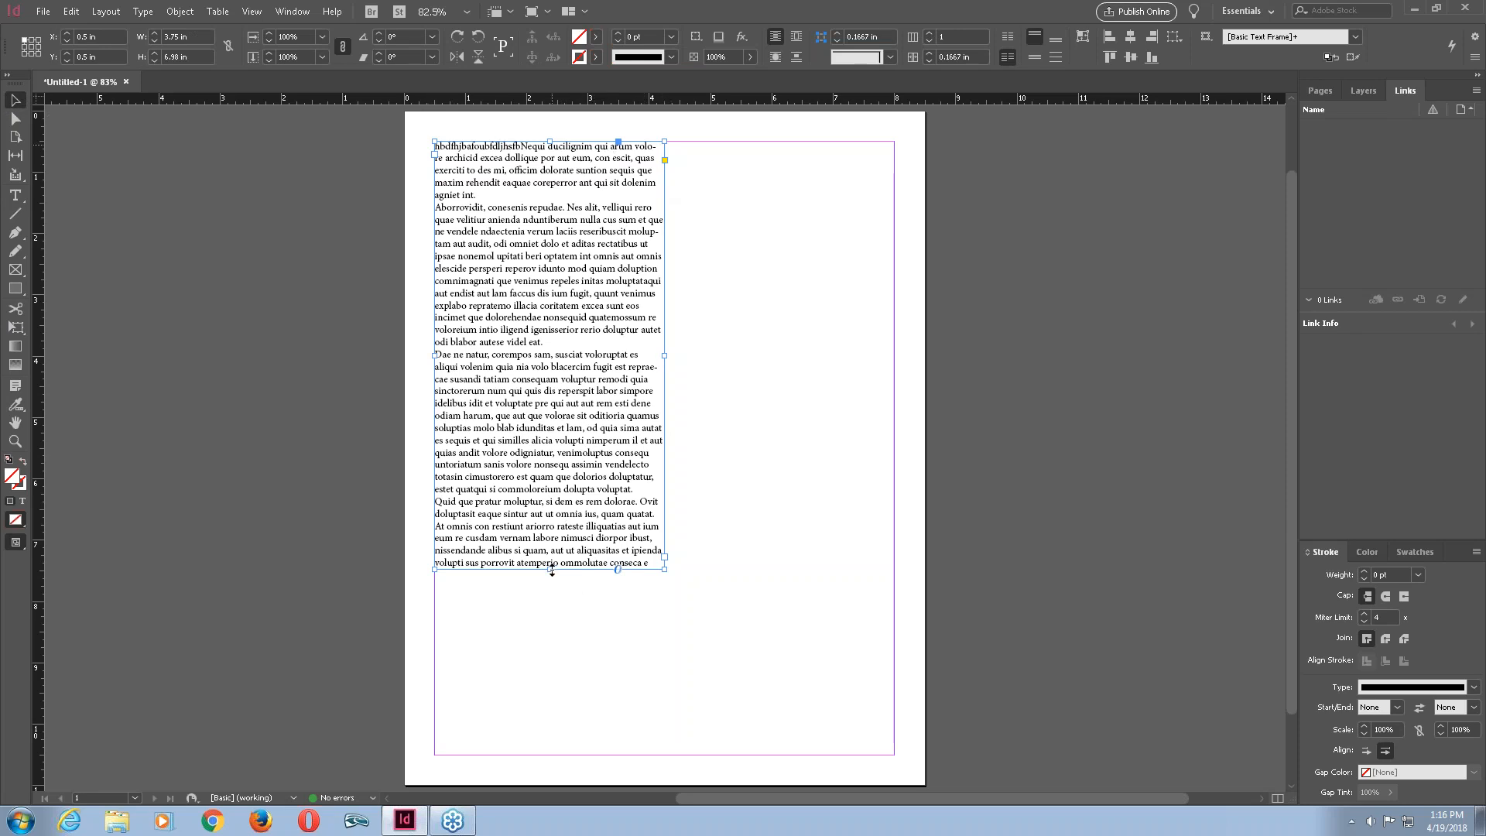
left_click_drag(549, 569, 550, 755)
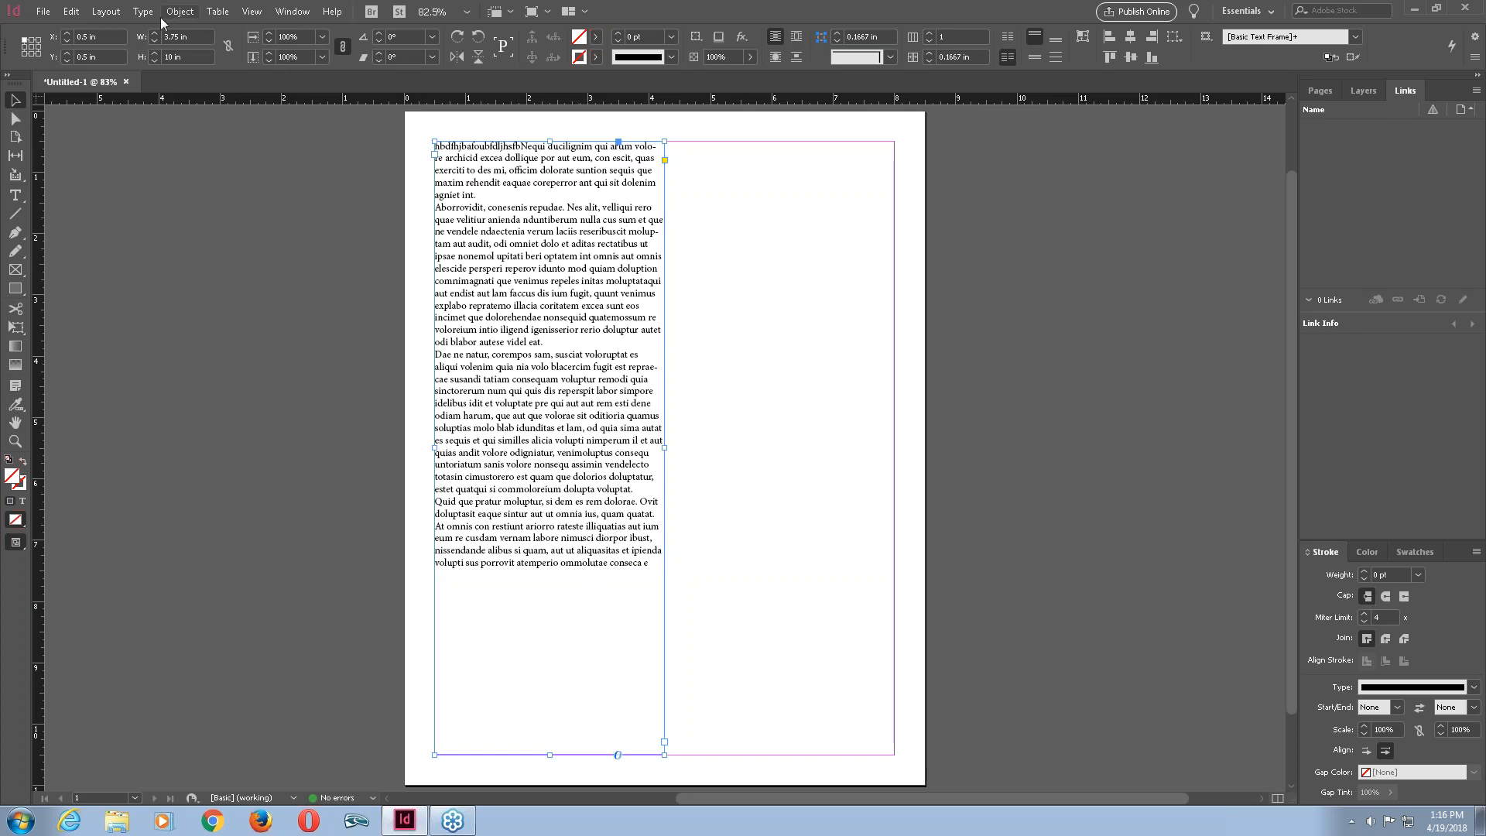
Fill the enlarged frame's empty space with placeholder text.
double_click(648, 562)
triple_click(649, 563)
left_click(654, 563)
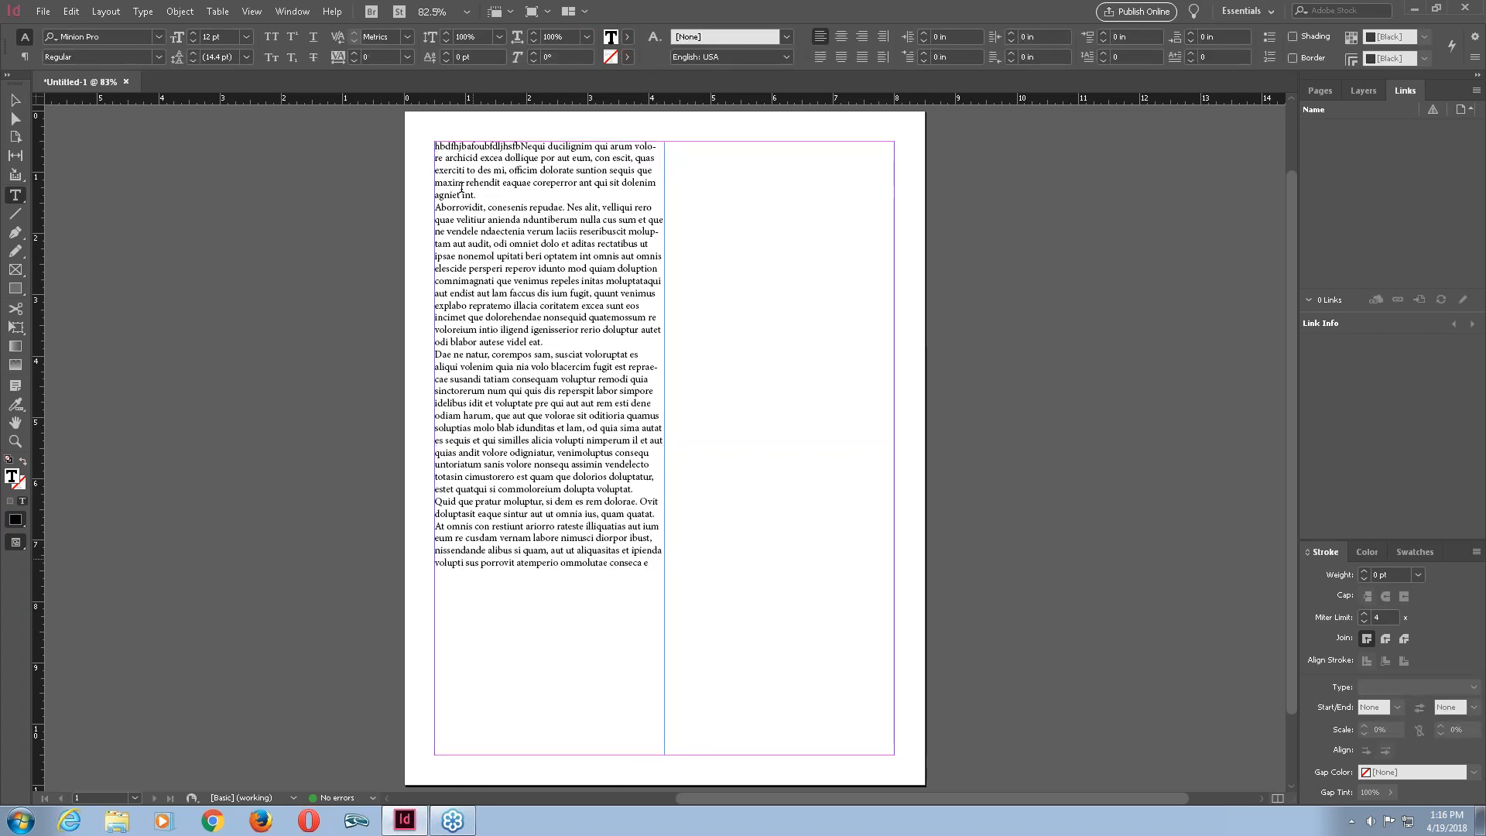
left_click(154, 14)
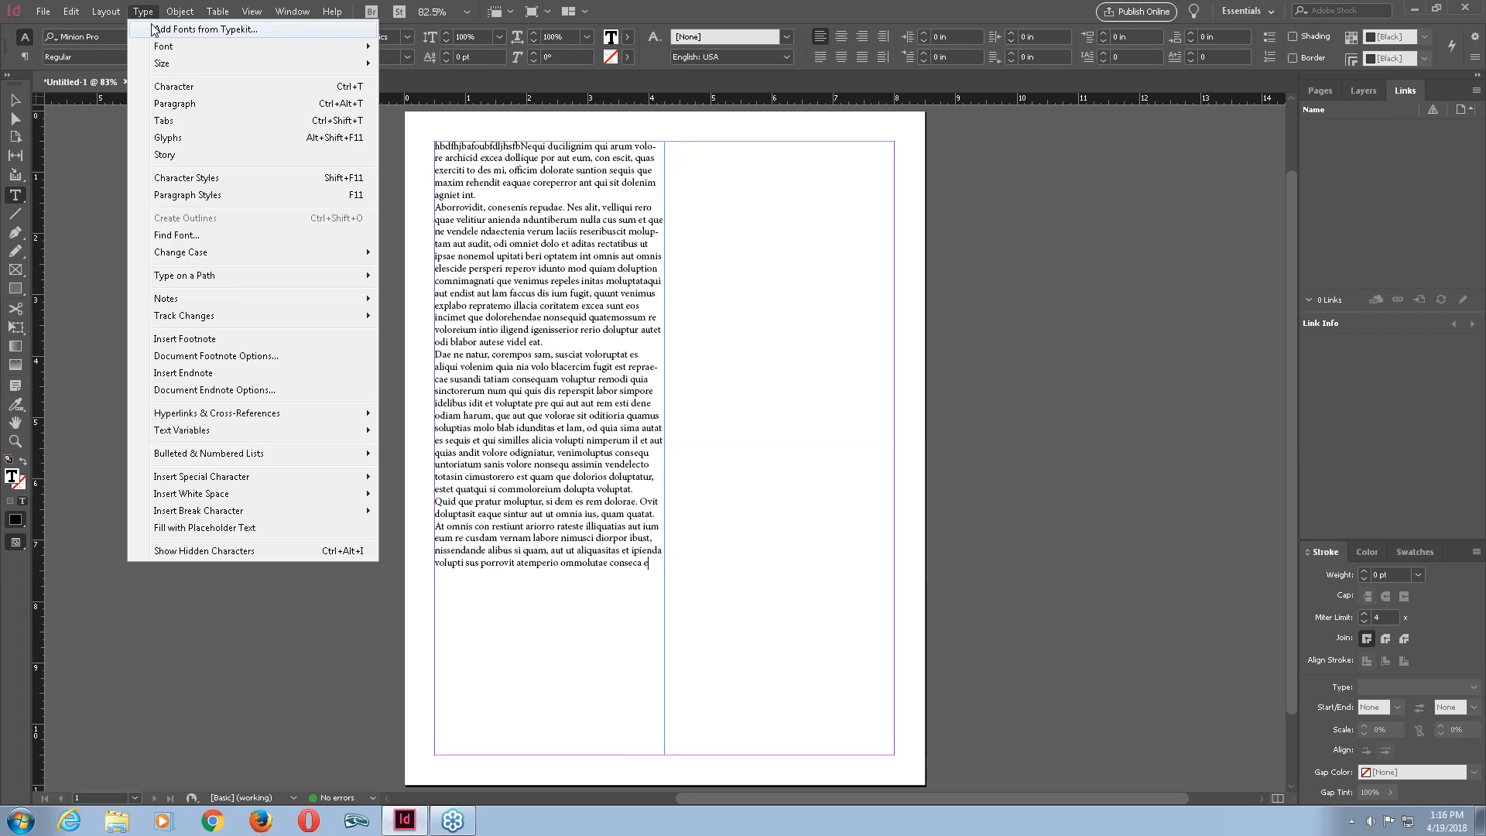
left_click(250, 530)
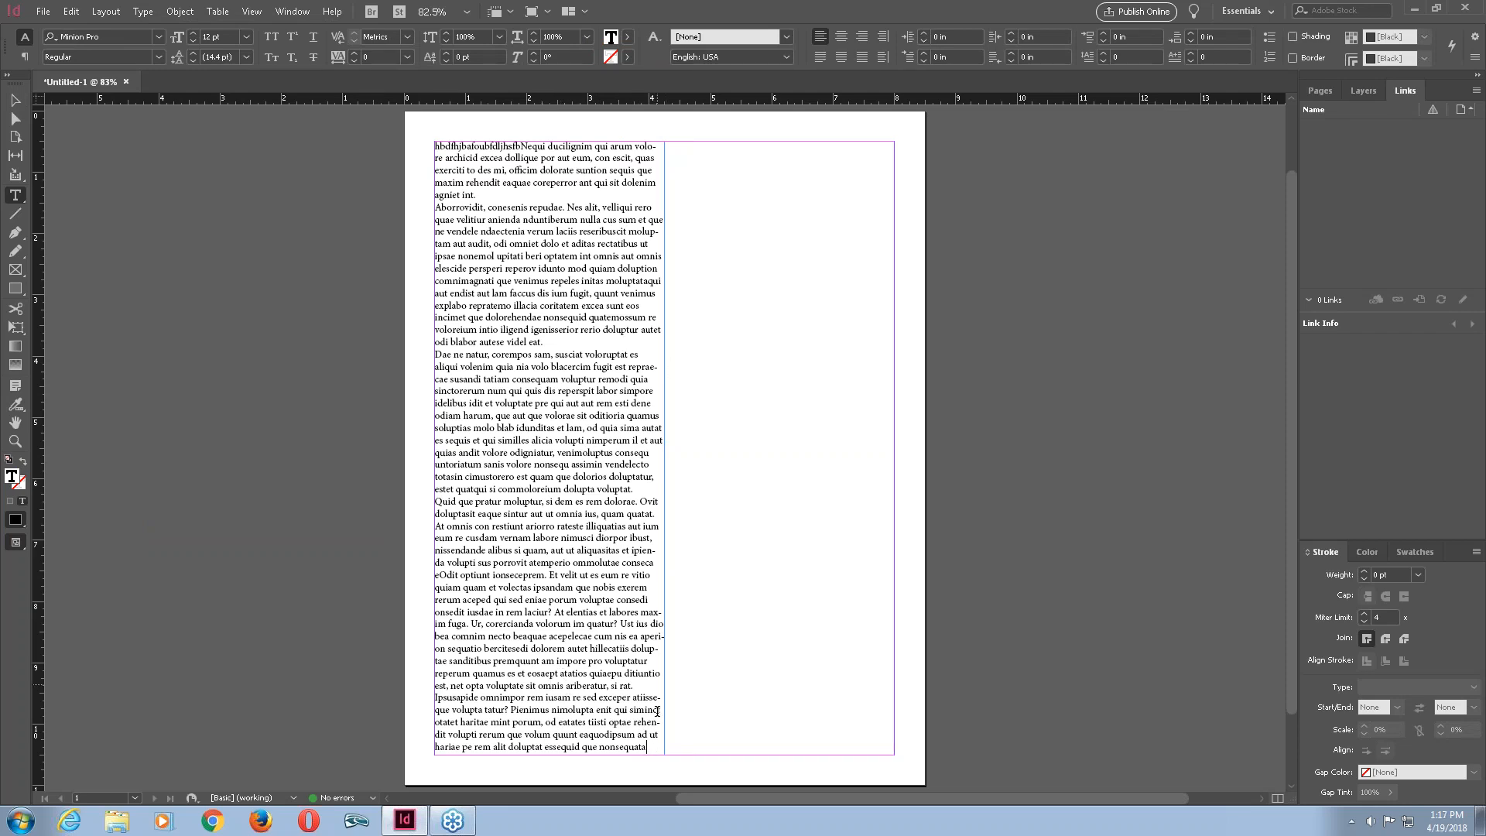
Type hbf at the end of the frame's text.
type("hbf")
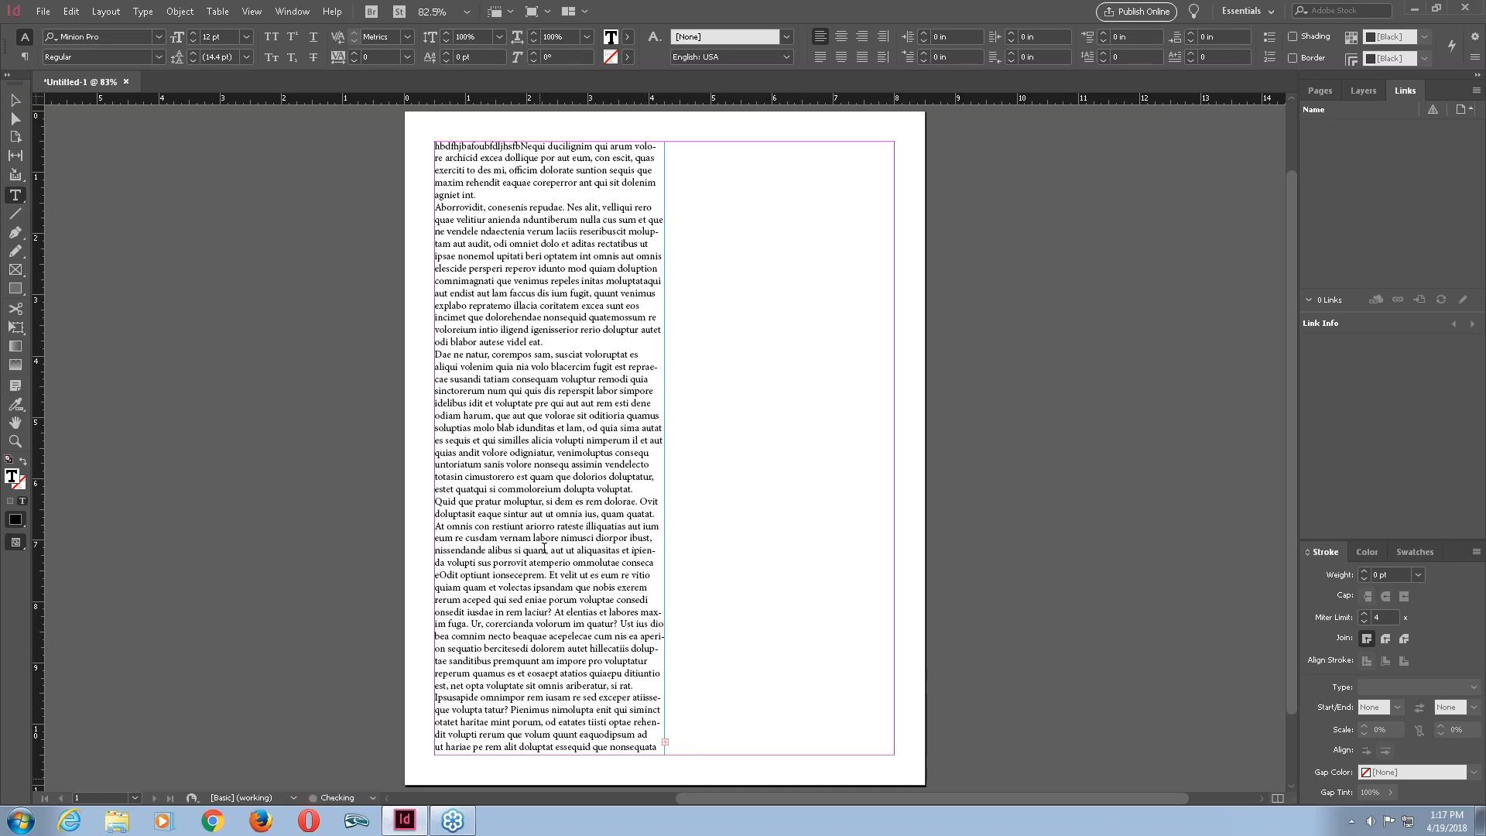
key("Escape")
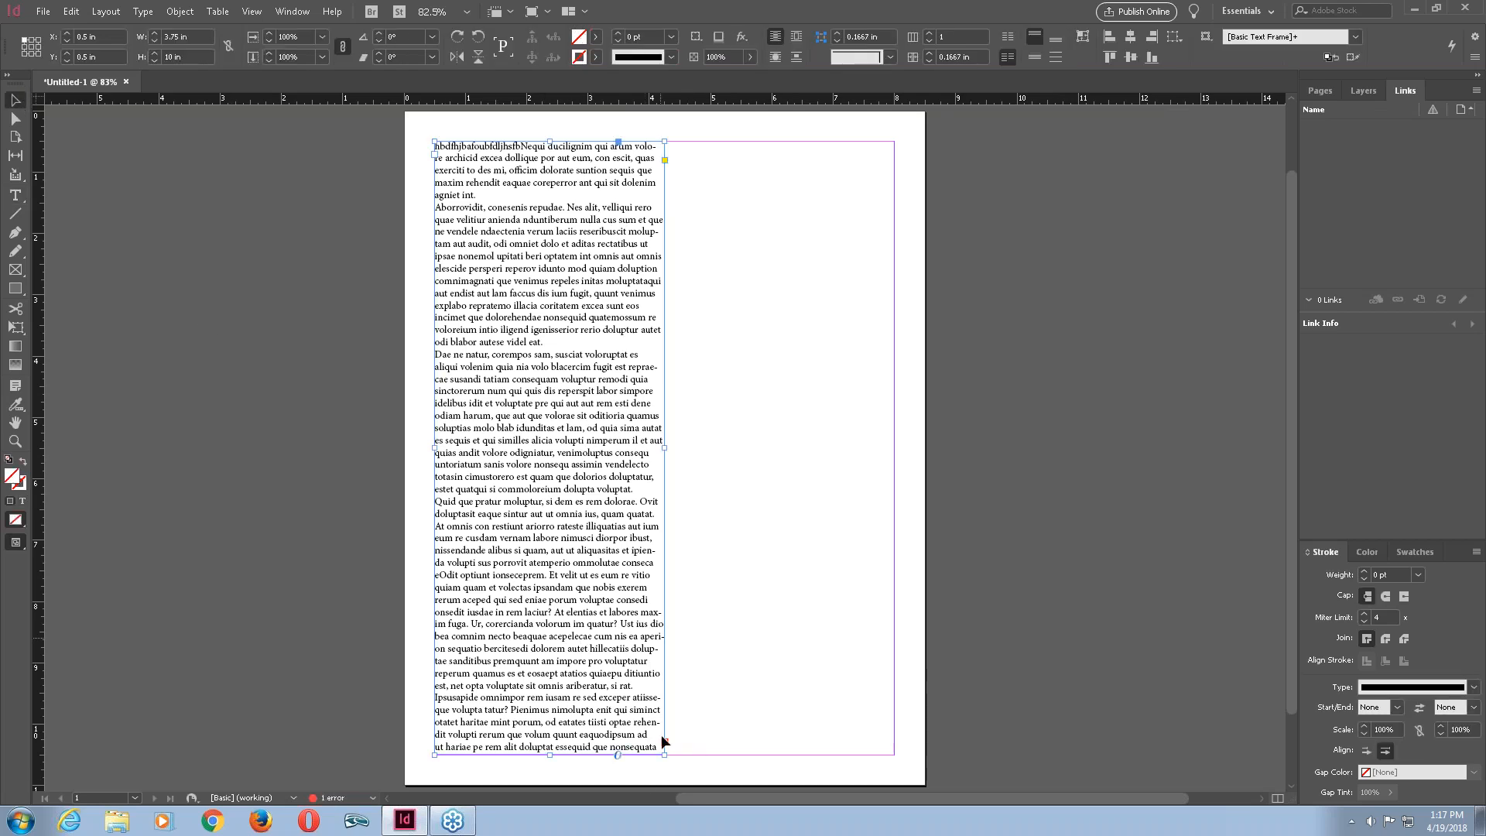
left_click(665, 743)
mouse_move(666, 747)
left_mouse_down()
mouse_move(682, 743)
mouse_move(667, 748)
left_mouse_up()
left_click(665, 742)
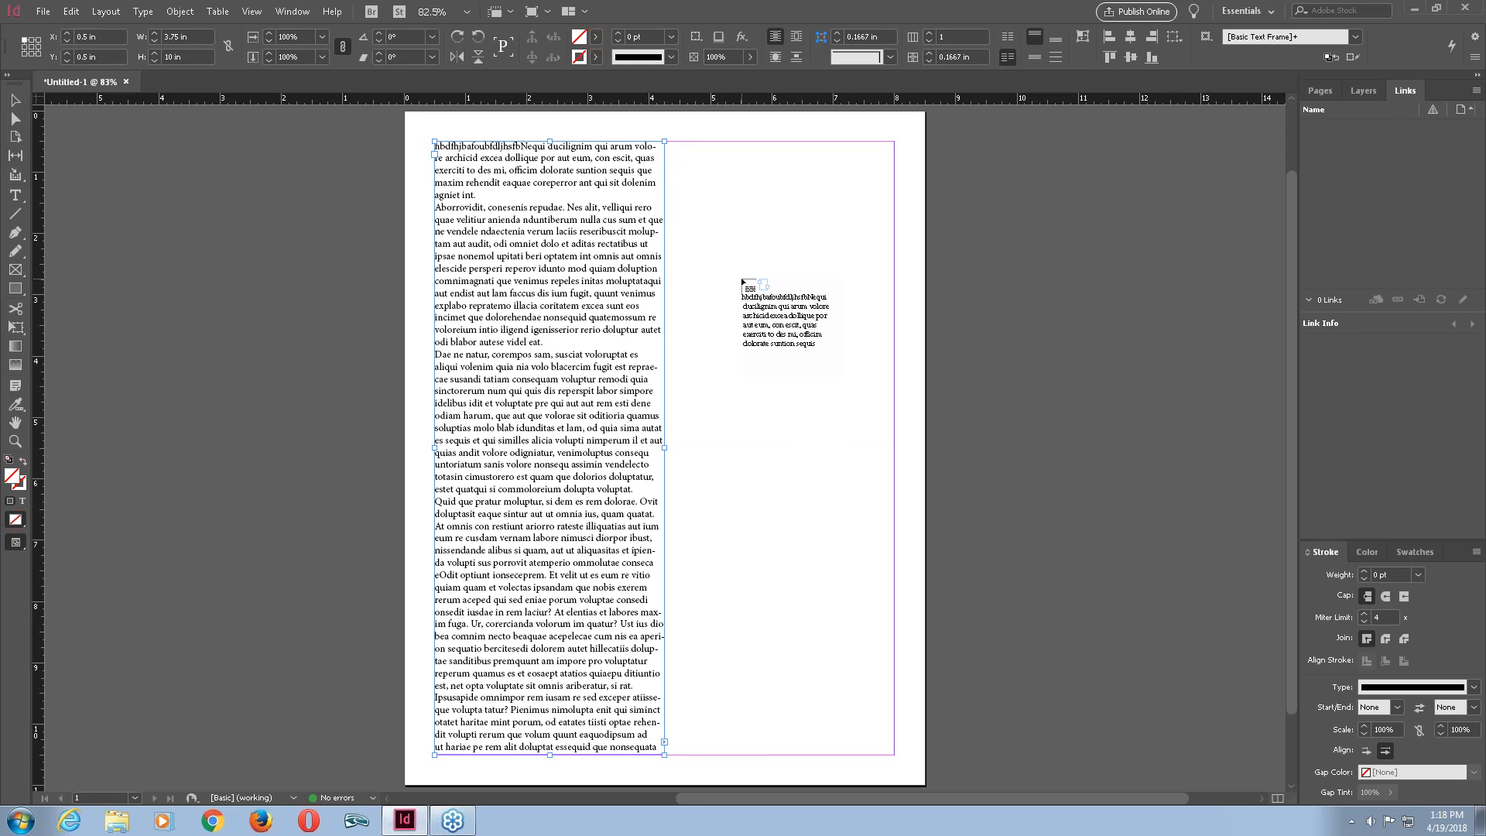
key("Escape")
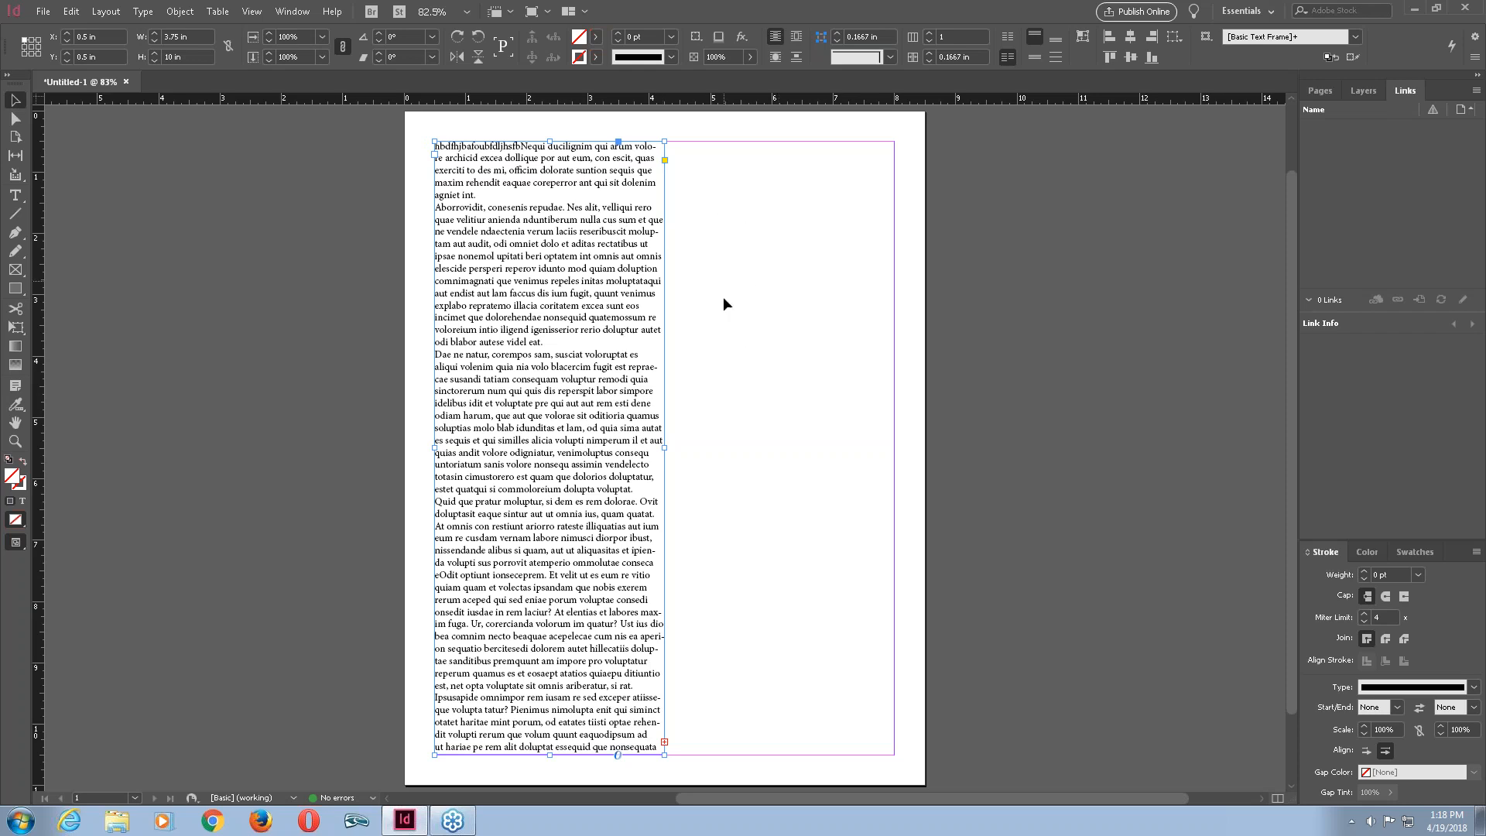
Try to thread the overset text into a new frame covering the right half of the page.
left_click(664, 742)
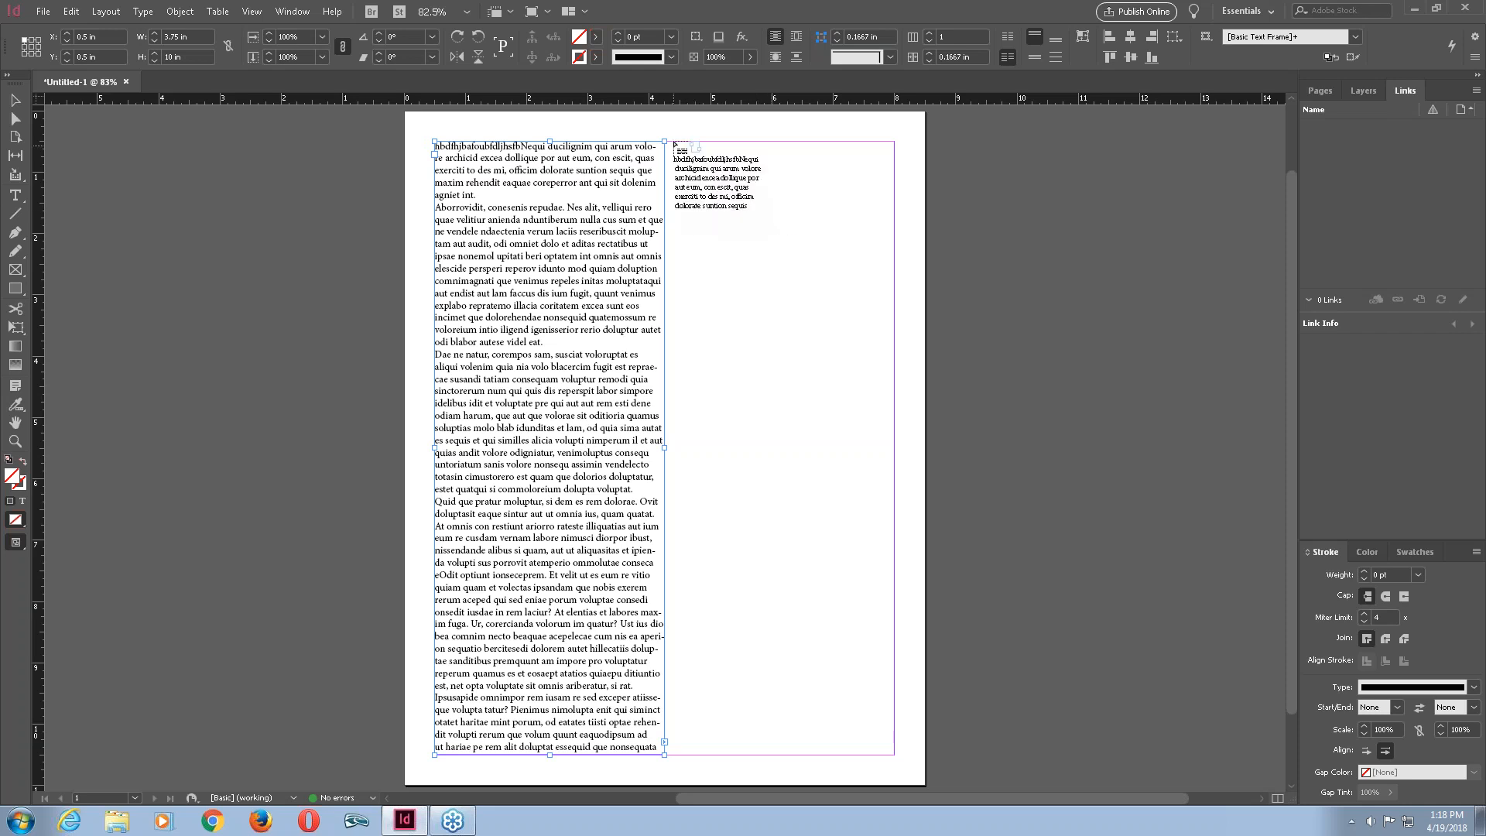
key("Escape")
left_click_drag(674, 141, 675, 141)
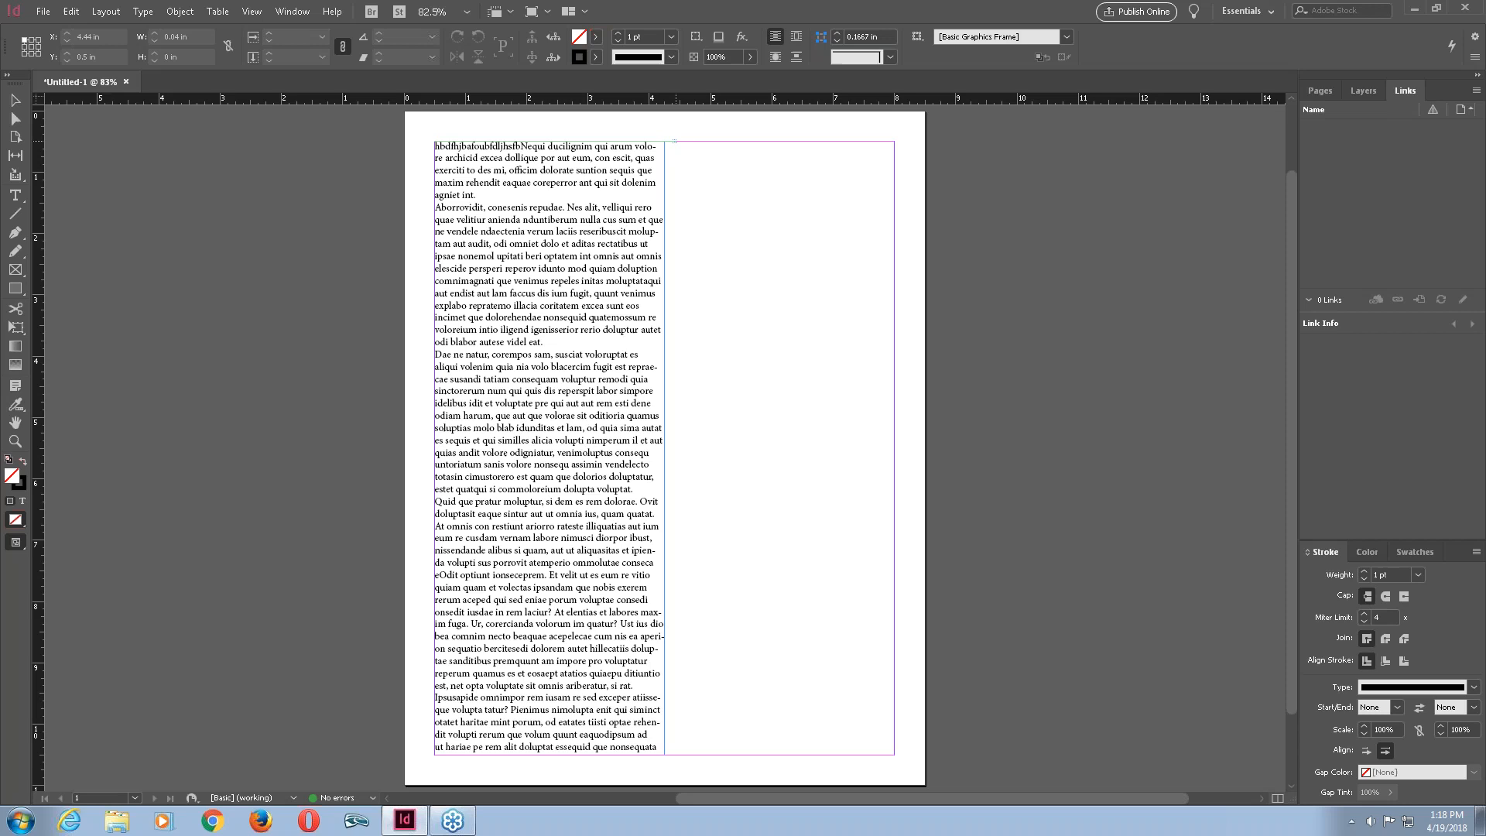
left_click_drag(673, 142, 894, 755)
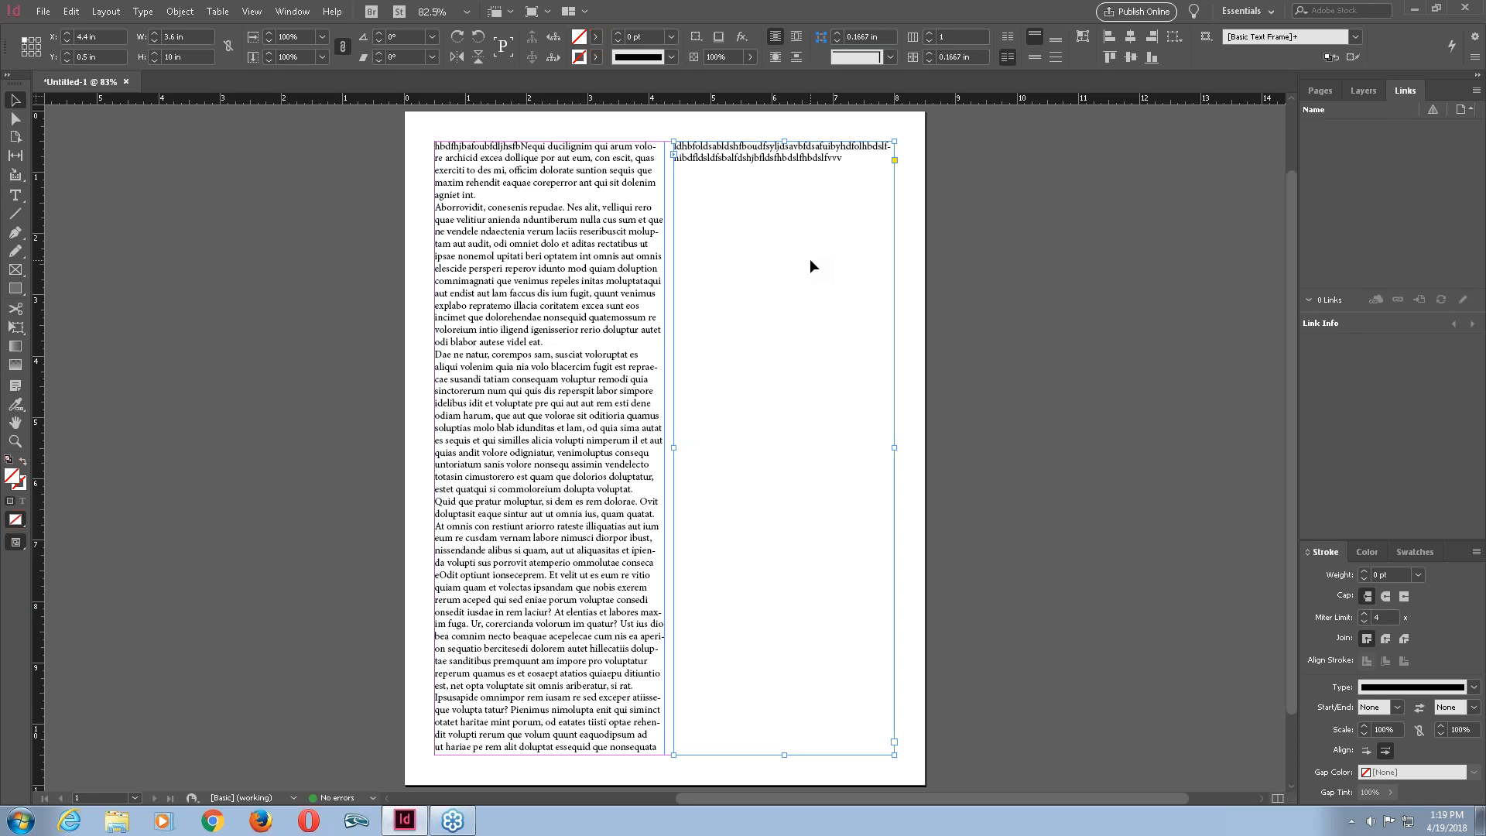
key("ctrl+z")
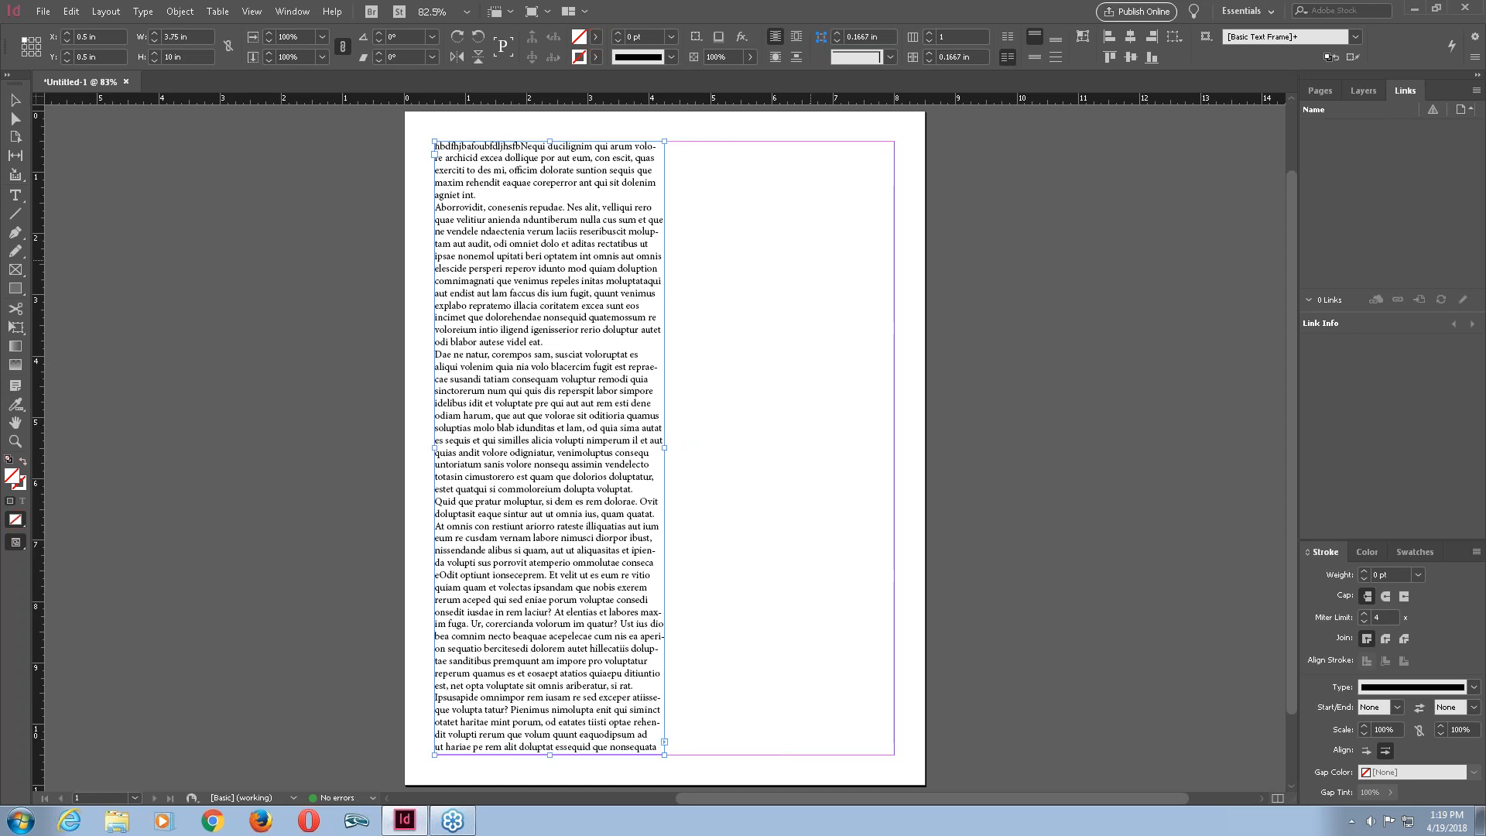
Thread the overset text into a new frame about 3.54 × 10 in filling the right column area.
key("Escape")
left_click(664, 743)
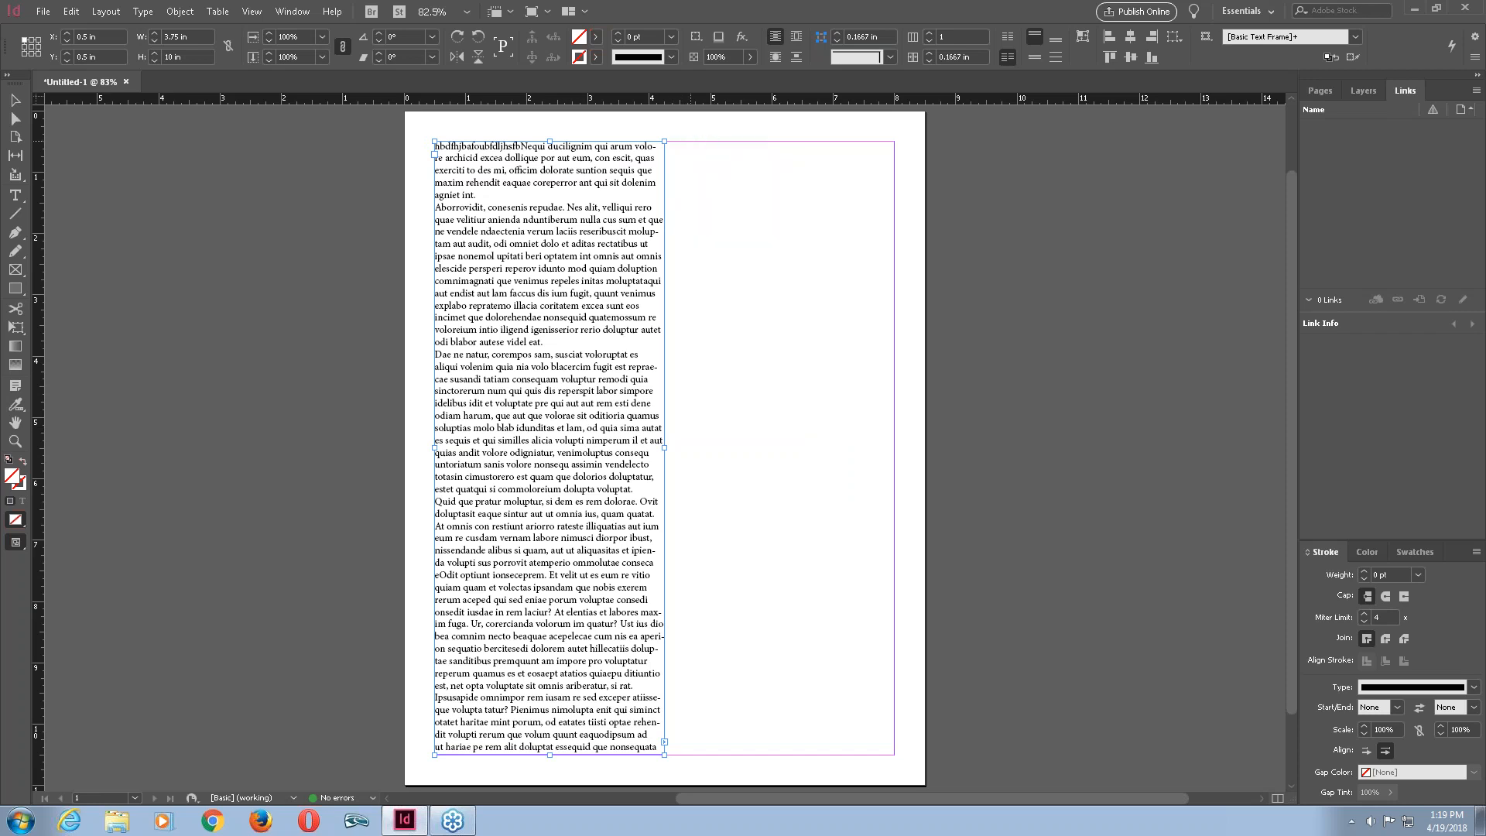
left_click(679, 143)
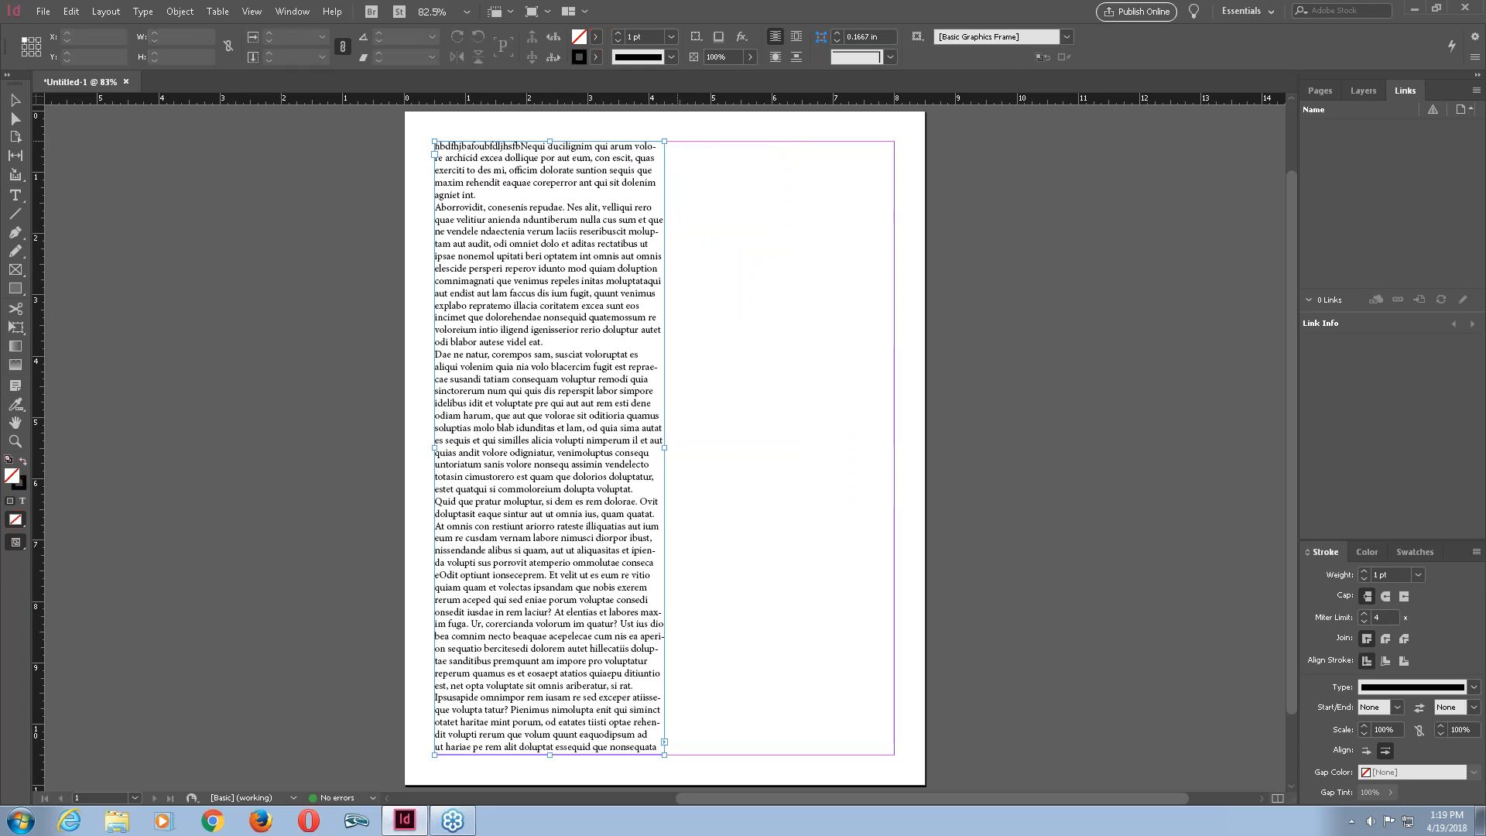
left_click_drag(678, 144, 894, 754)
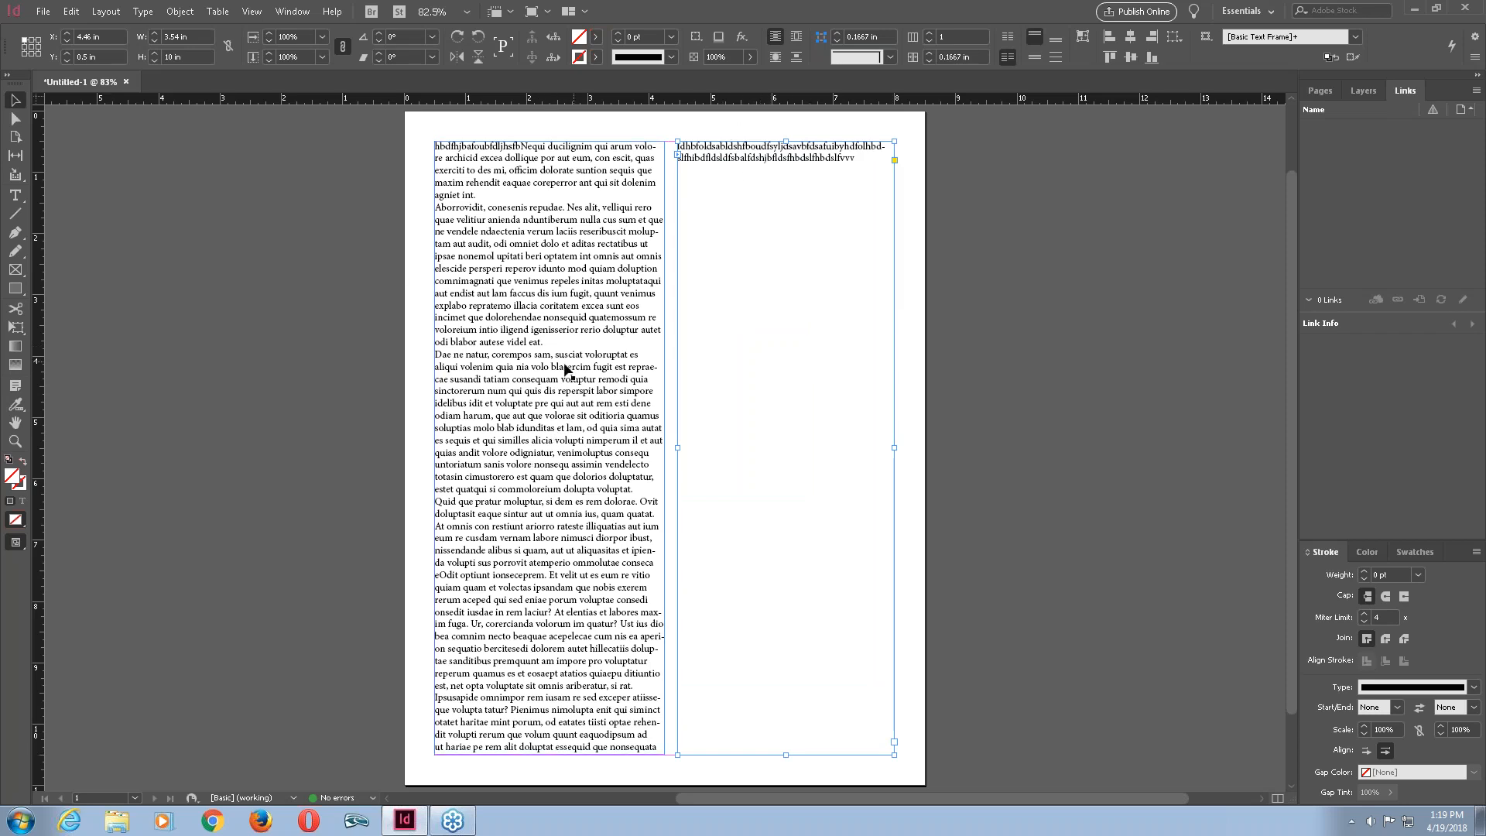
Insert a long run of random letters (opndfipipindflibdfs…) near the end of the left column's text.
double_click(608, 724)
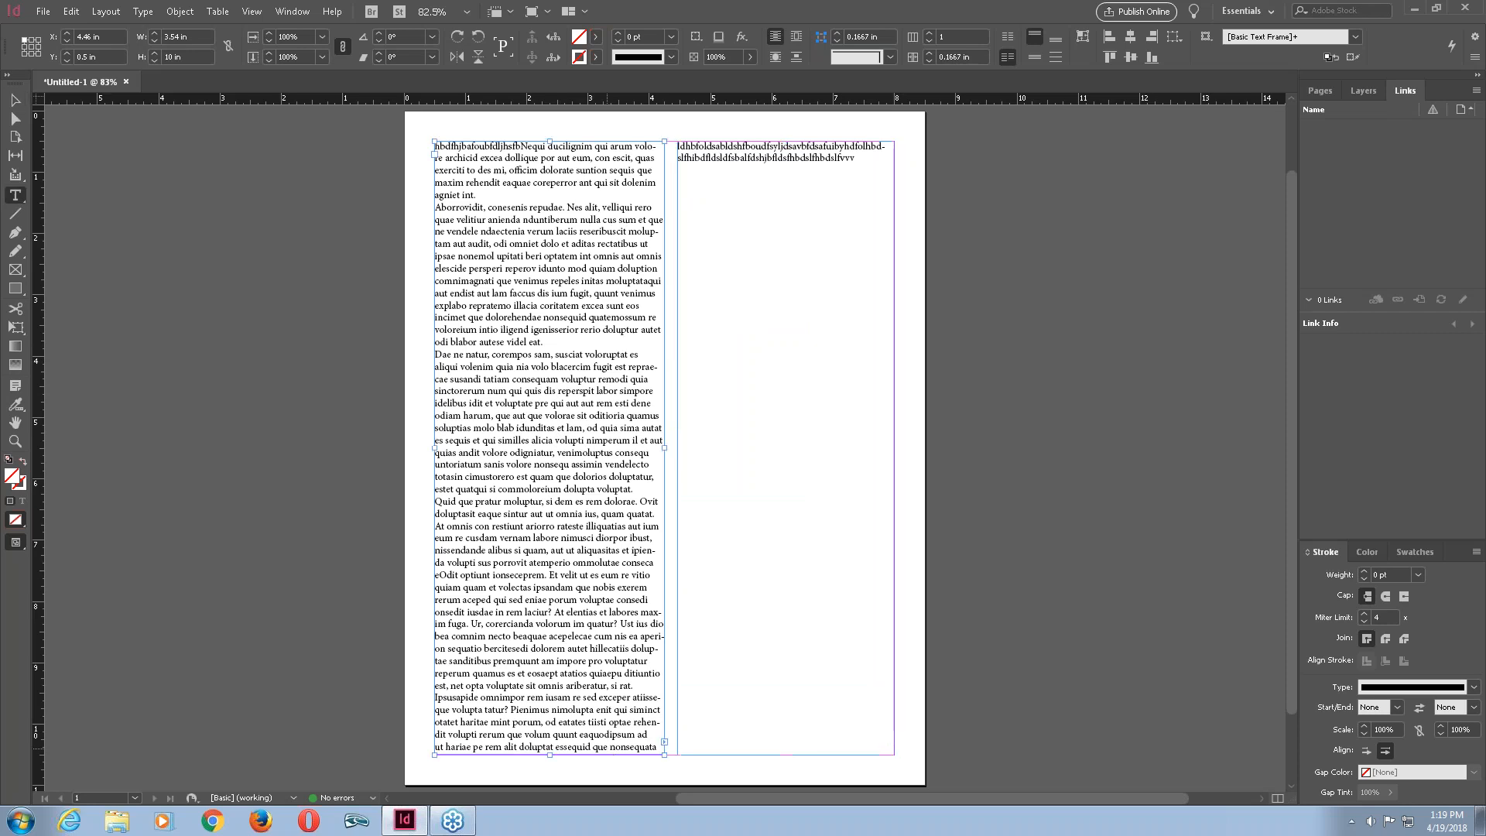
left_click(639, 685)
type("op")
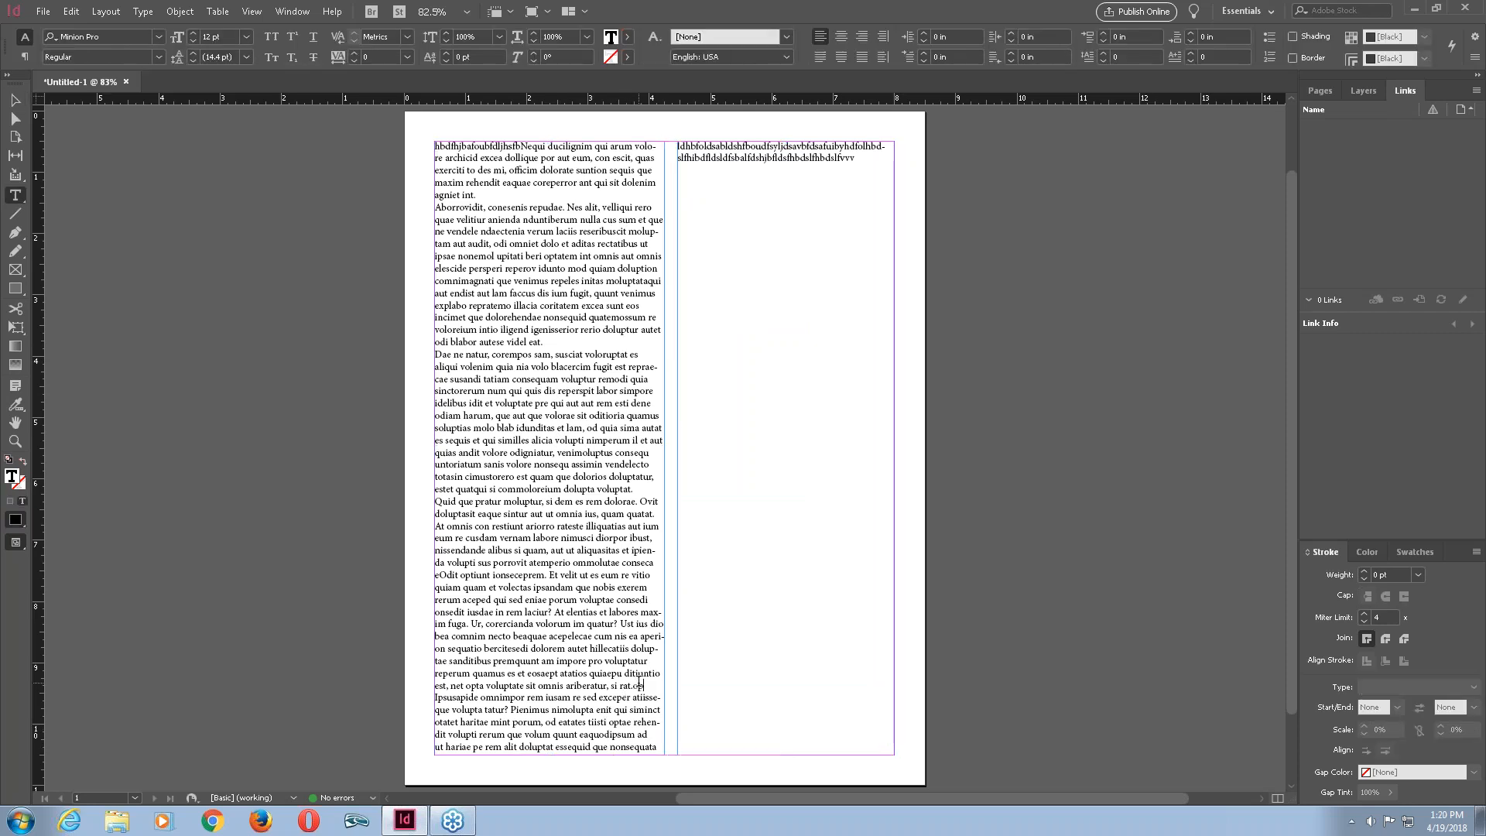
type("ndfipipindflibdfslibdsaifbdsafb")
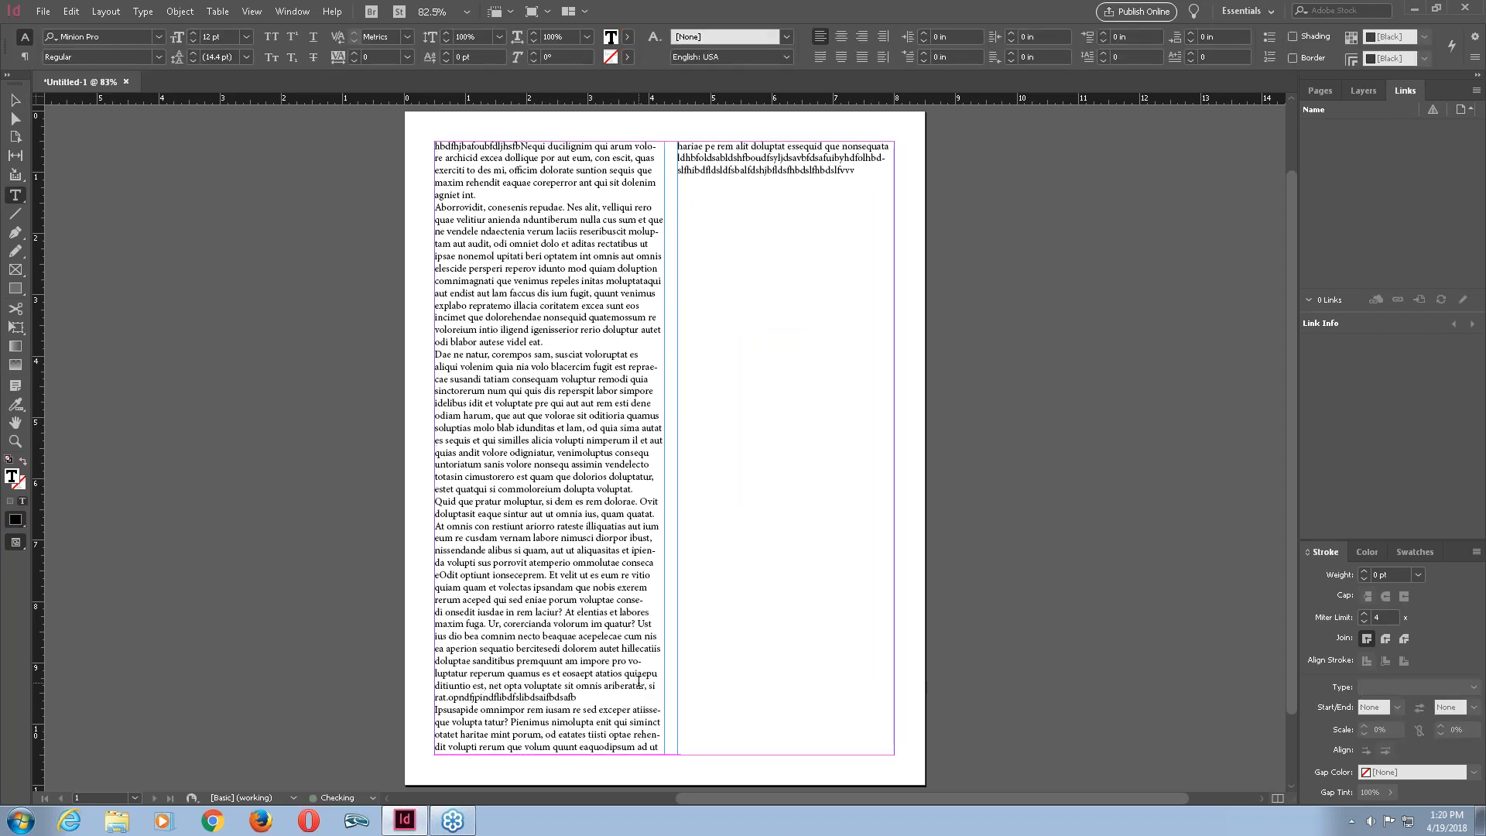
type("oldsbujf dsaiufbhof uodsbuf odsaifub pdsiufjnb pdsafu")
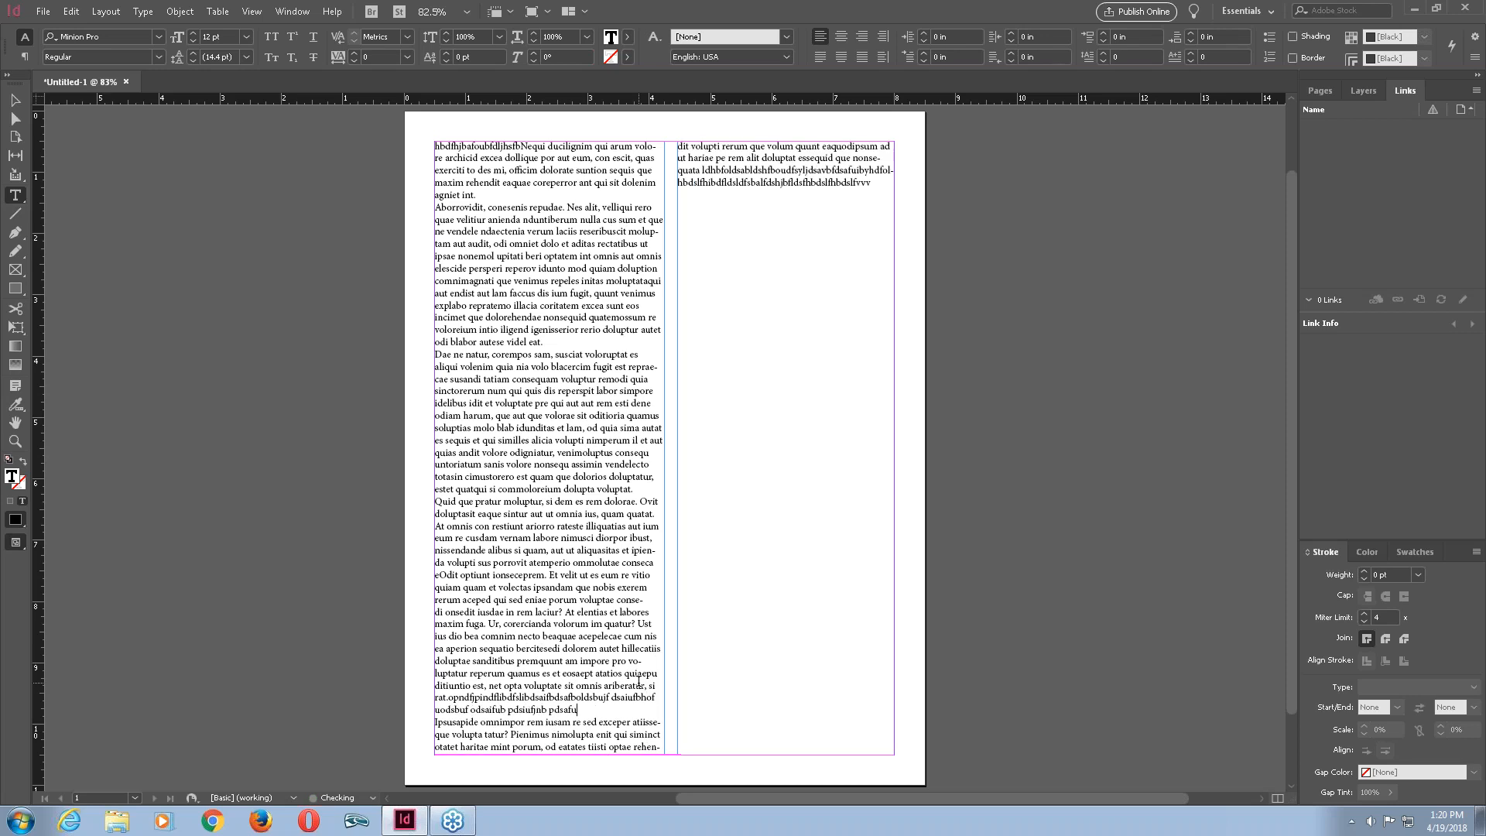
type("b pidsaufh pdsafuijn ppdsaiufjnb pdsaifujnb opidsaujnfb opa")
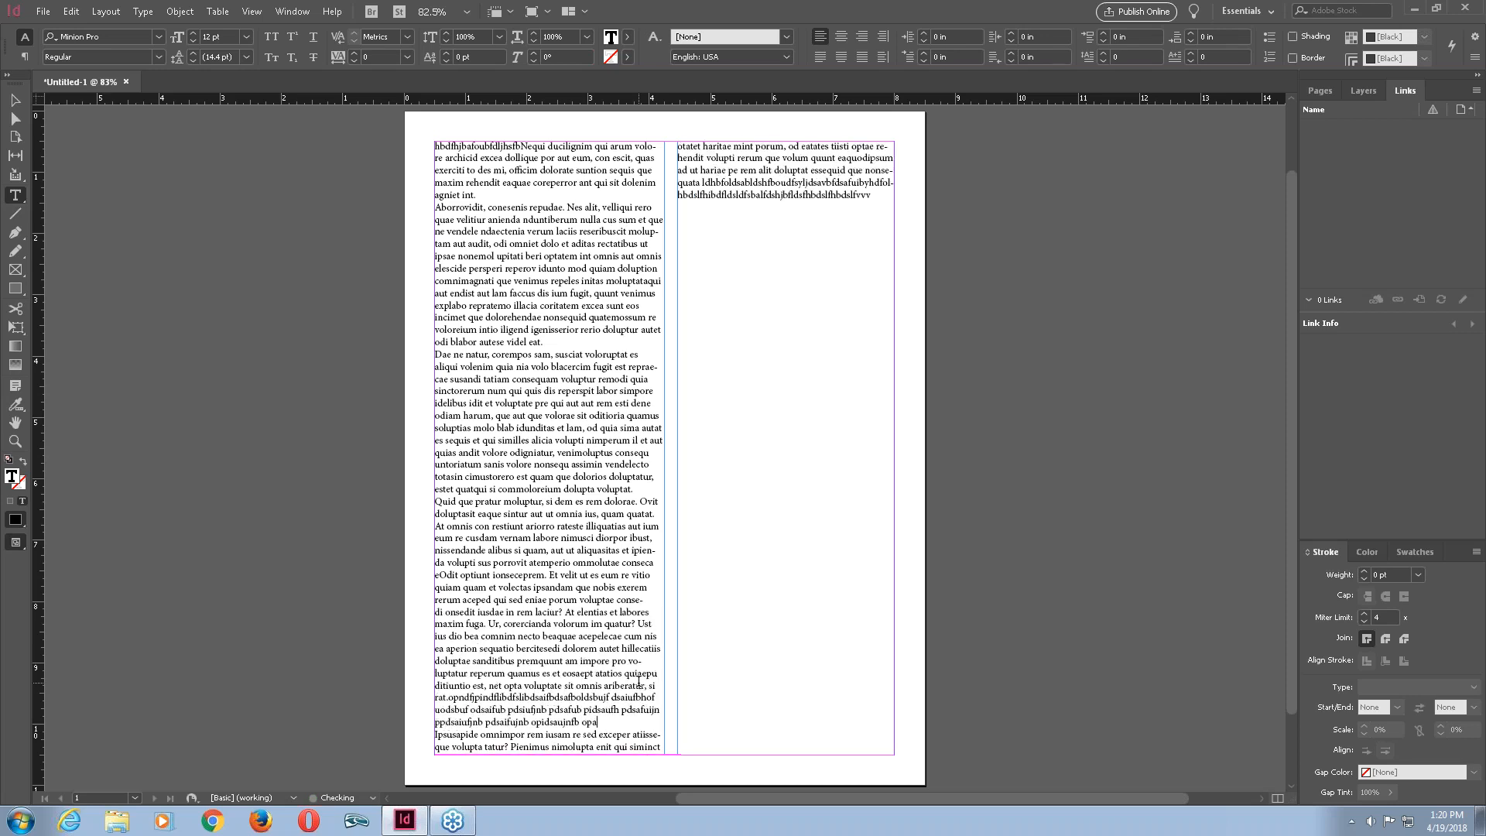
type("kj dsaf dsaiunfd sf fip")
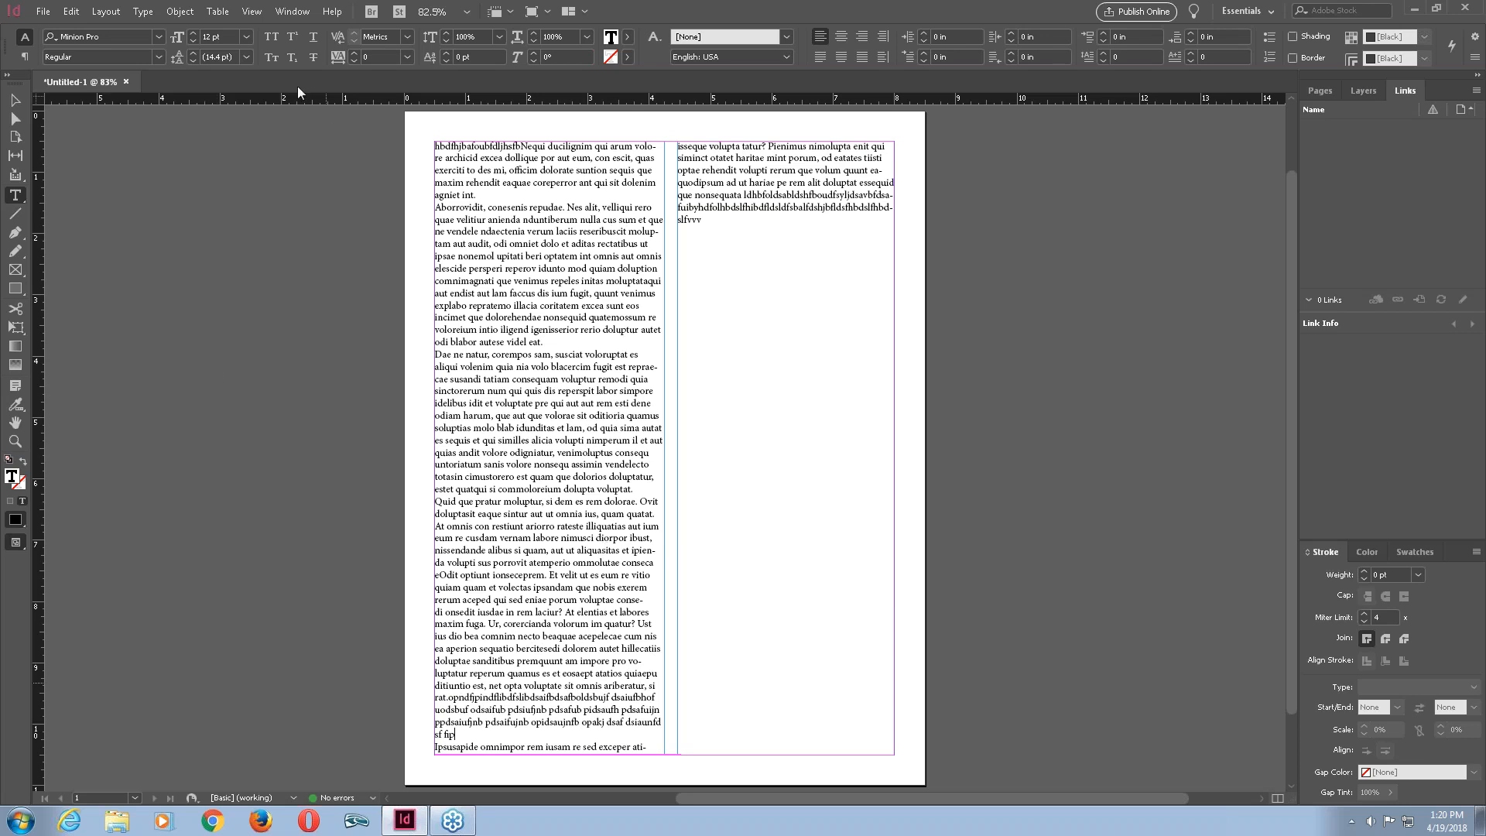
Fill the right frame's remaining space with placeholder text.
left_click(142, 11)
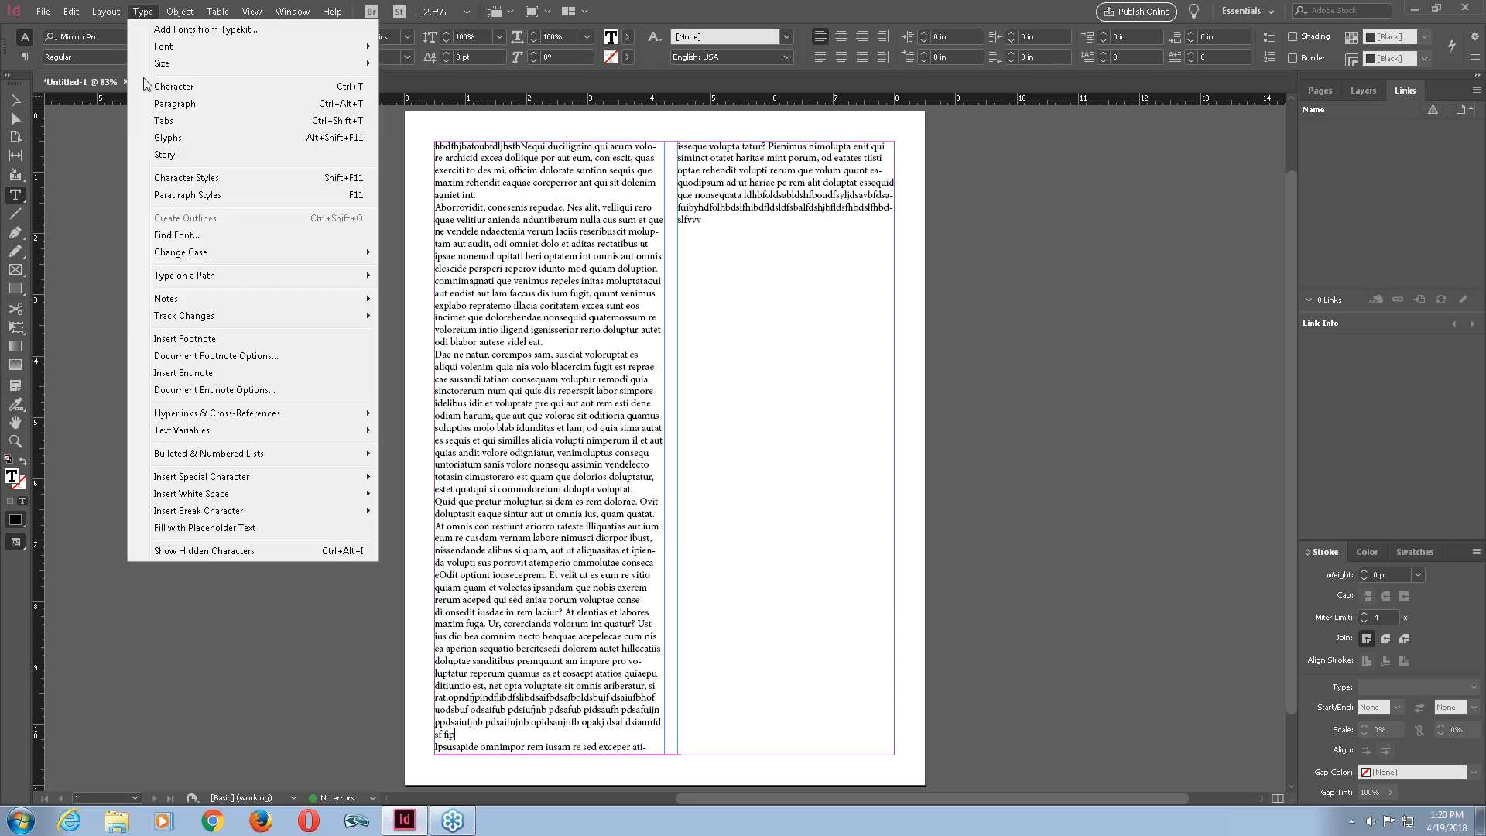
left_click(234, 527)
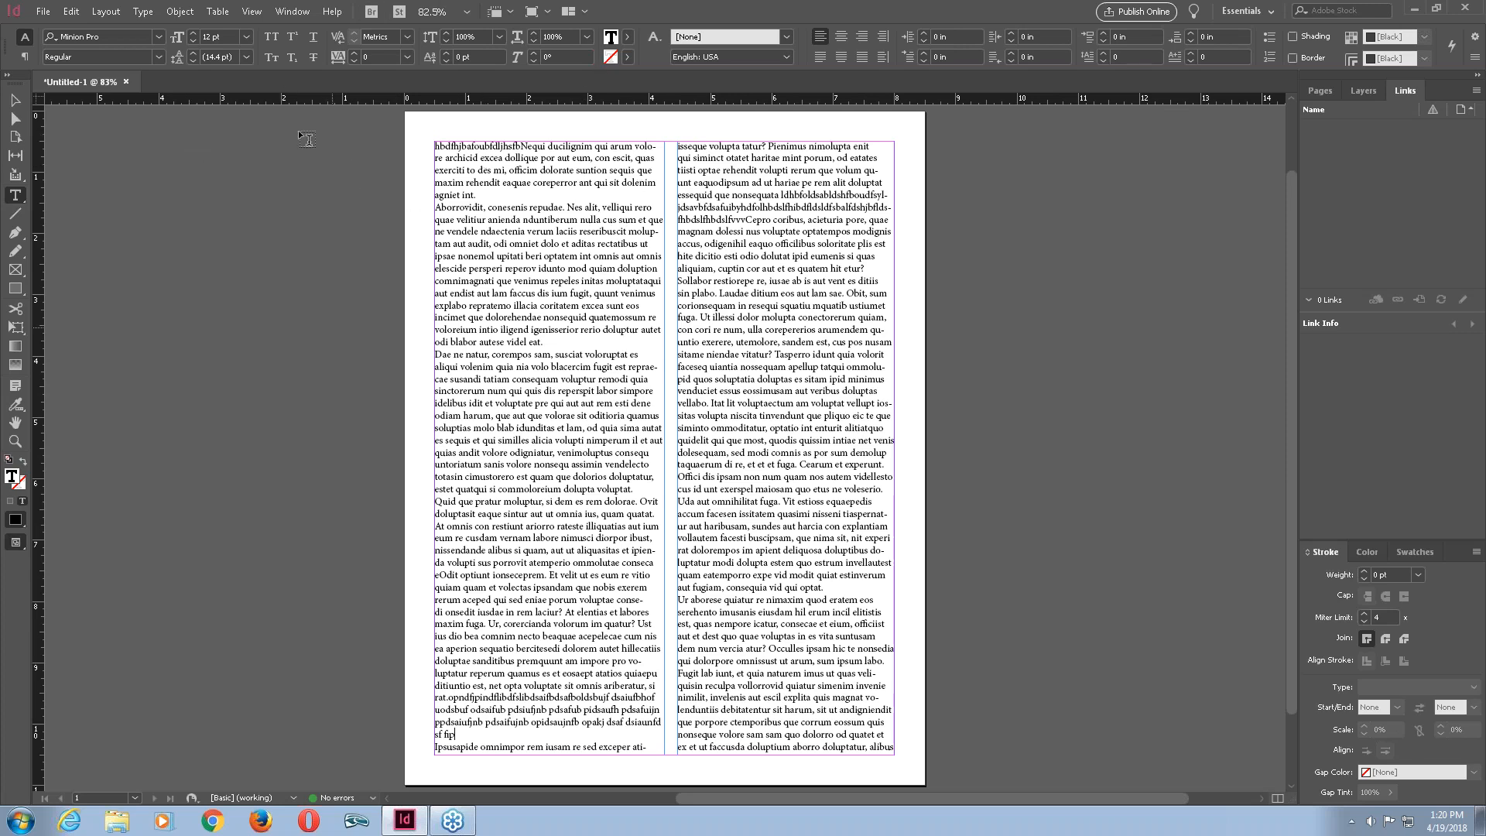
Narrow the left text frame to 3.54 in wide, leaving a gutter between the columns.
left_click(16, 100)
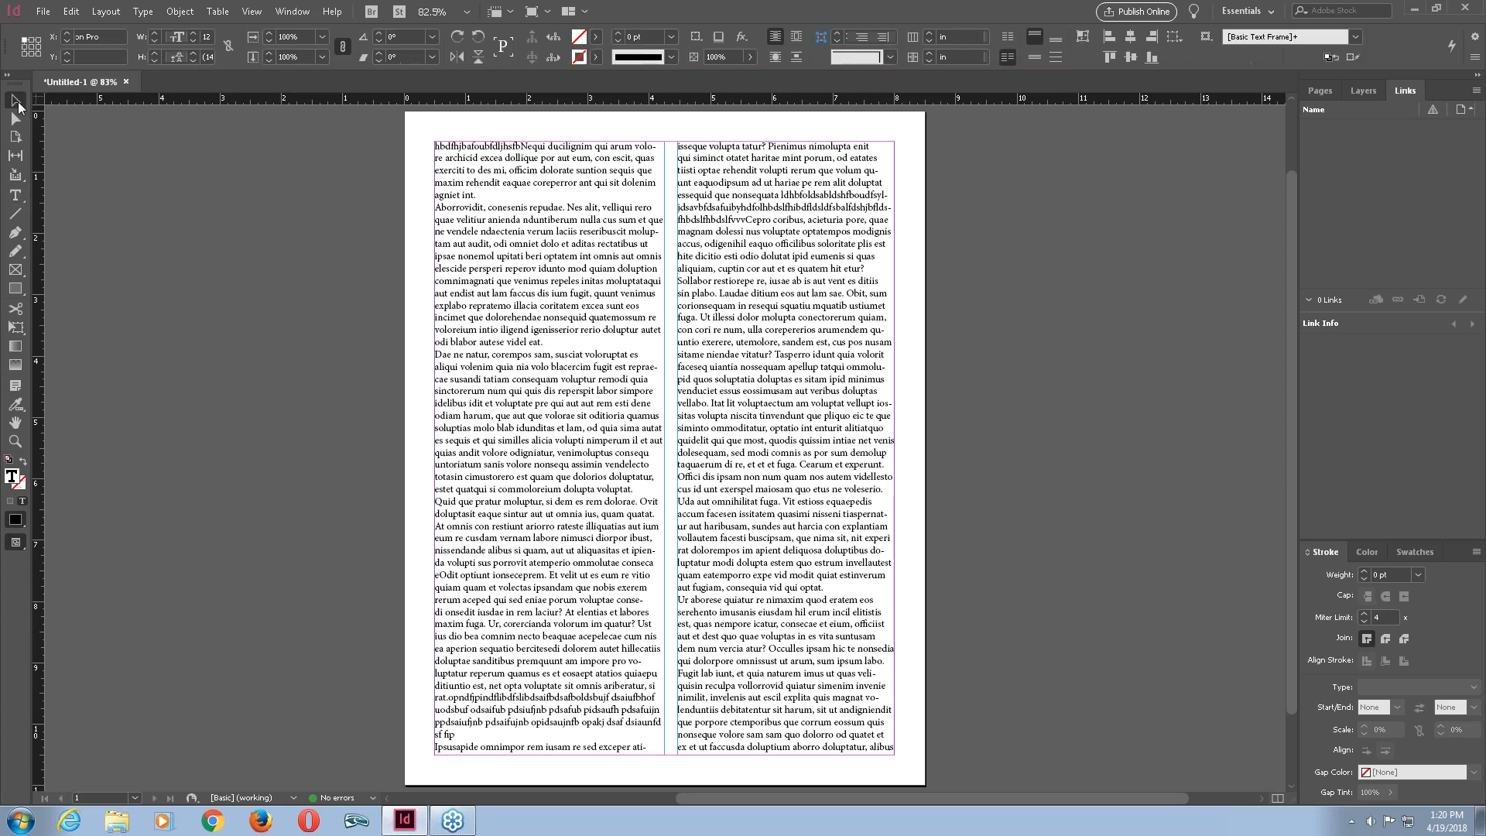
left_click_drag(421, 124, 759, 188)
left_click_drag(941, 122, 553, 169)
left_click(887, 119)
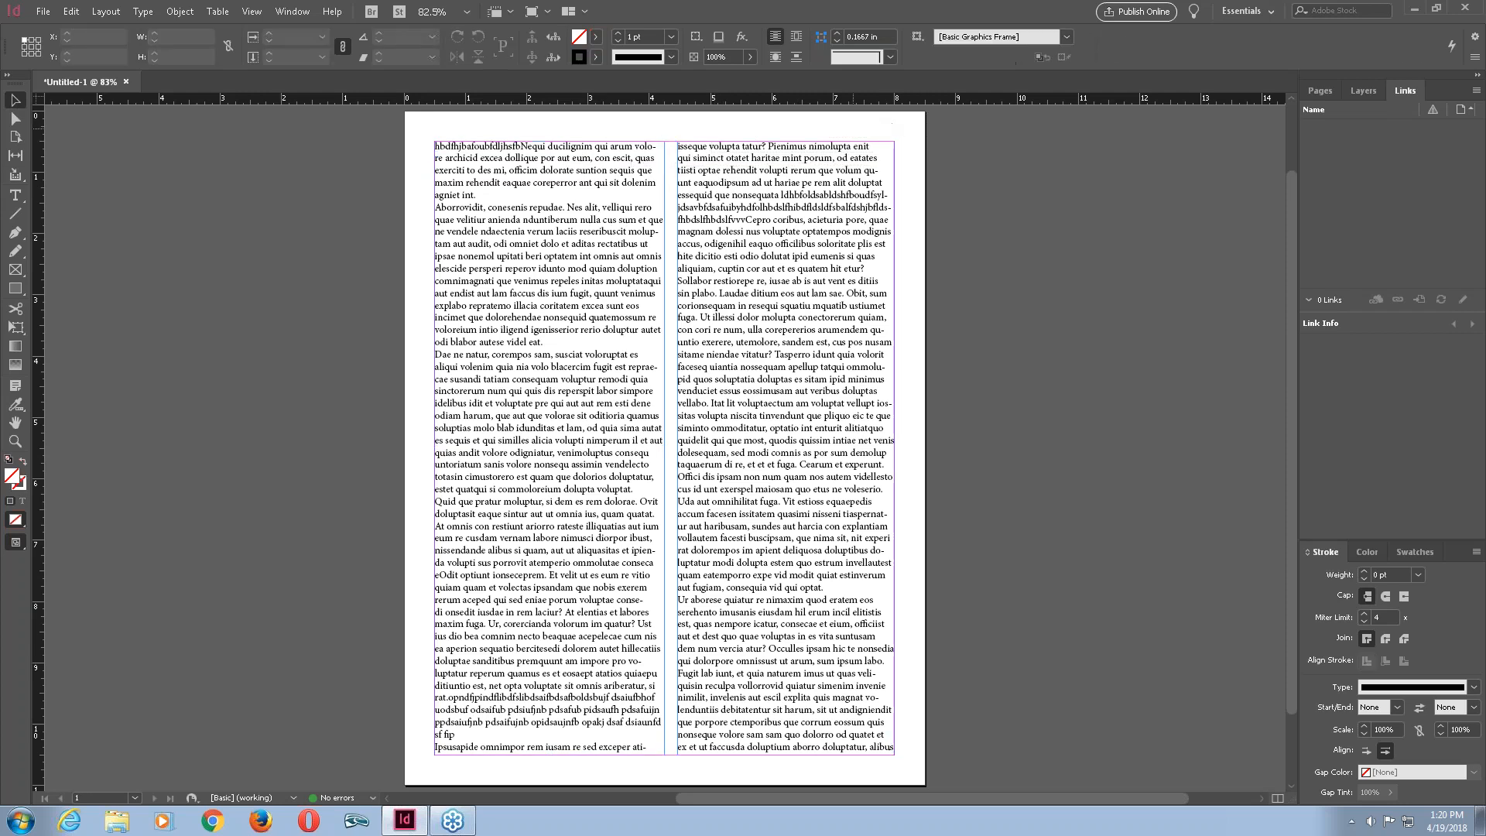
left_click(665, 169)
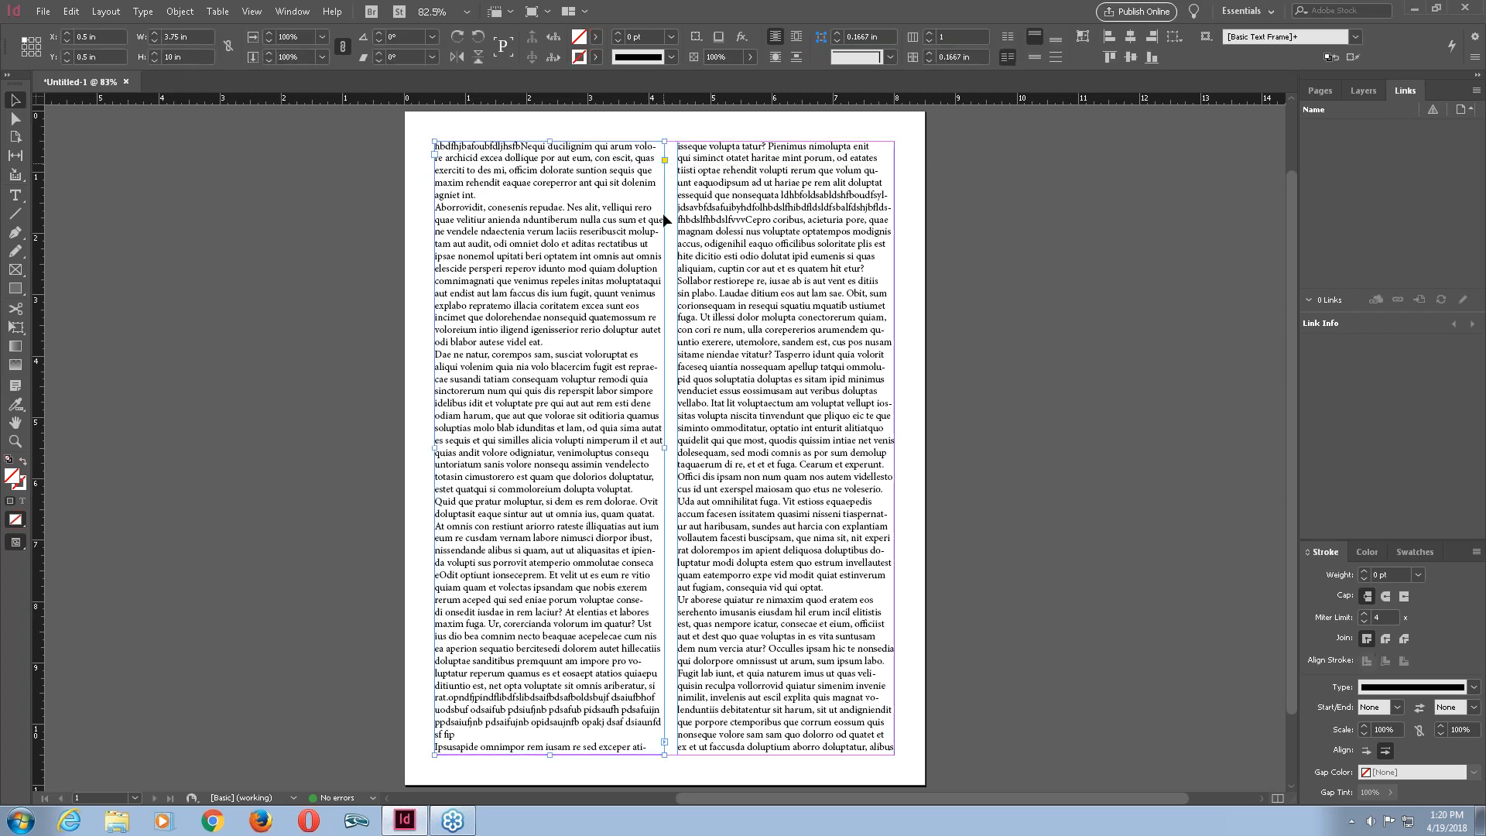
left_click(663, 447)
mouse_move(663, 447)
left_mouse_down()
mouse_move(554, 445)
mouse_move(617, 431)
mouse_move(645, 445)
left_mouse_up()
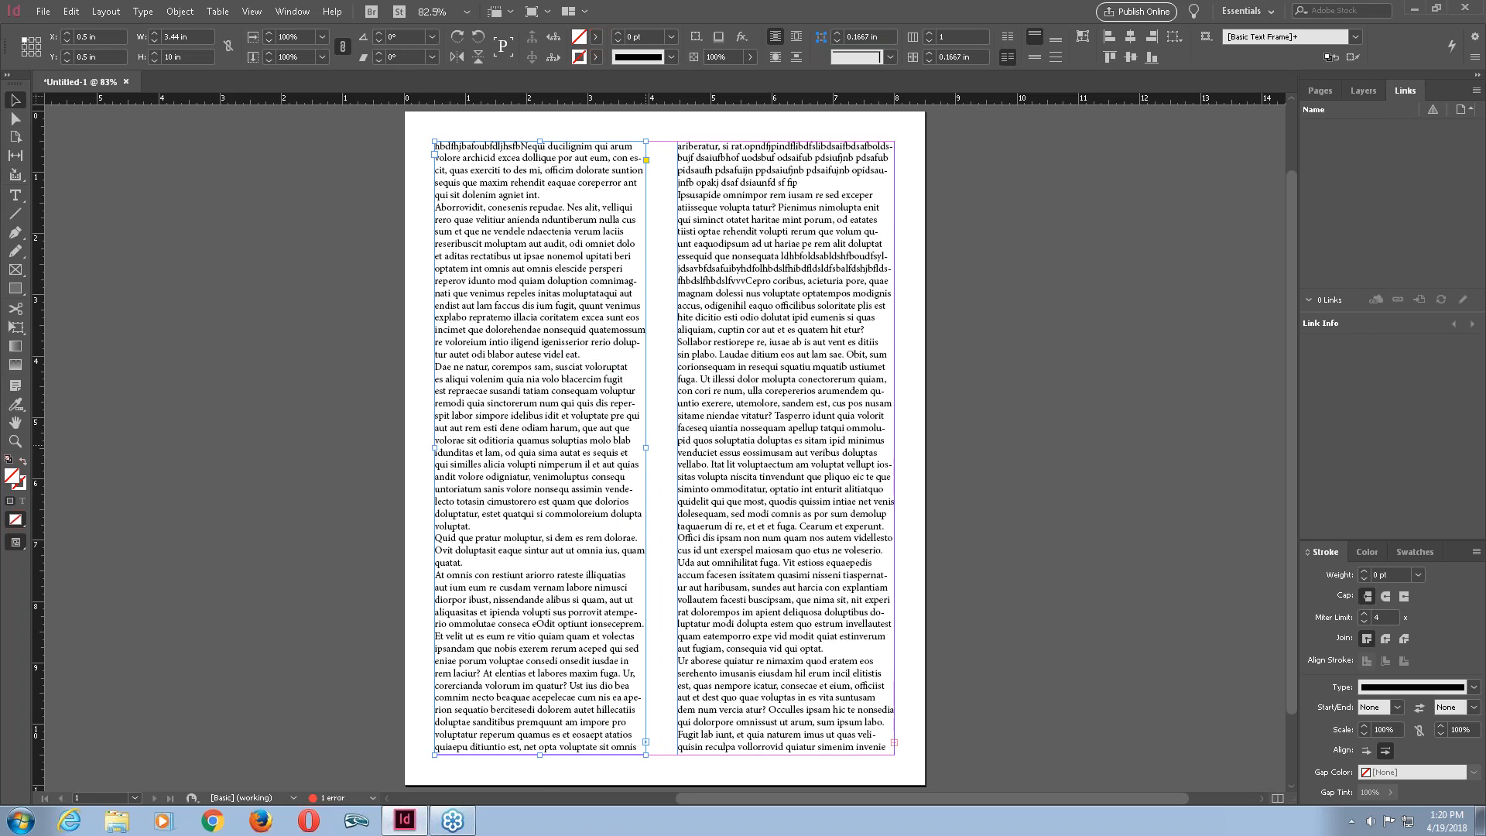
left_click_drag(646, 447, 651, 448)
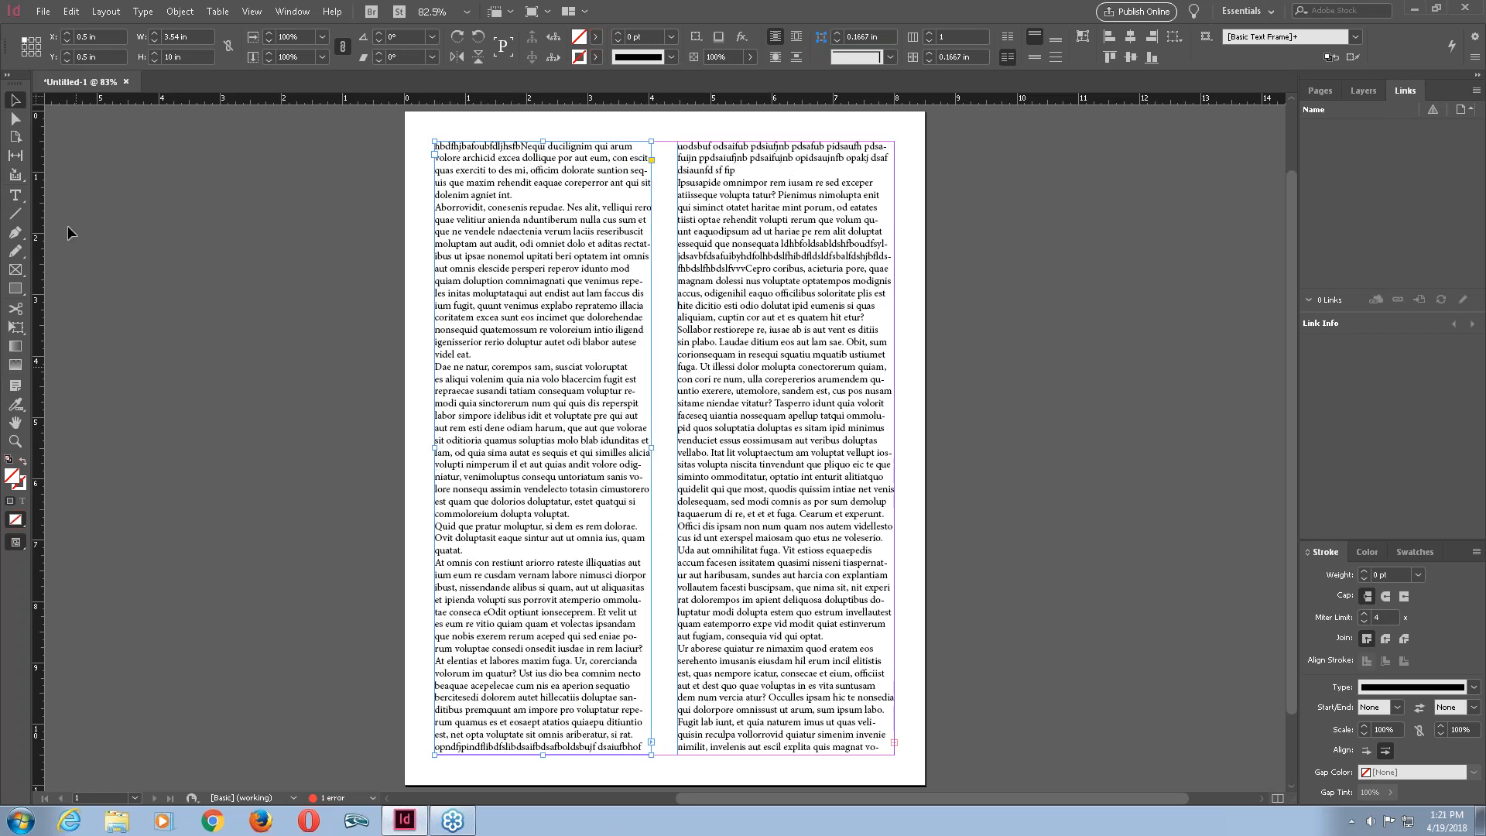
Center-align the first paragraph of the left column.
left_click(16, 199)
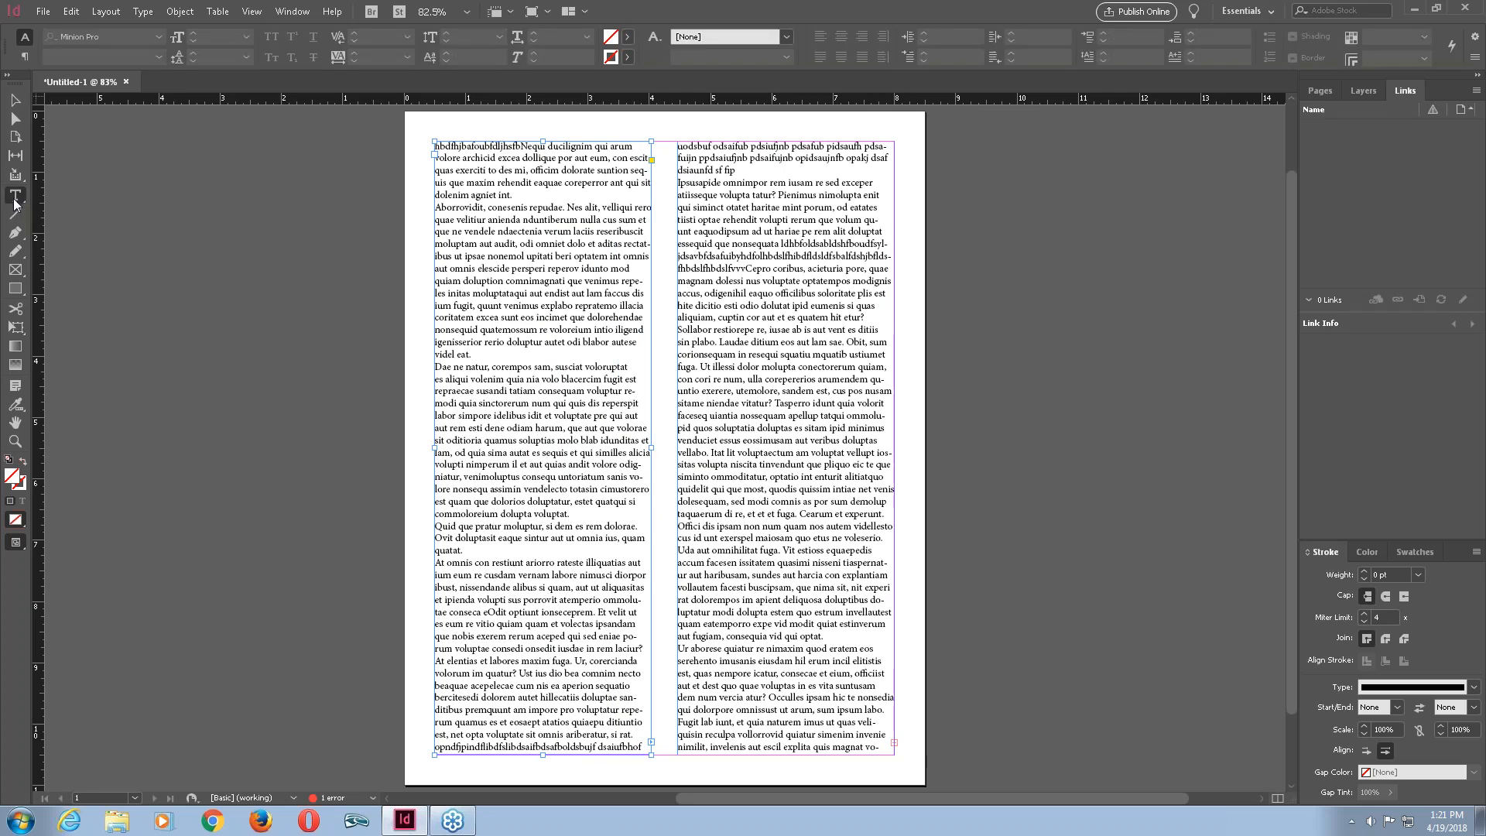
left_click(463, 170)
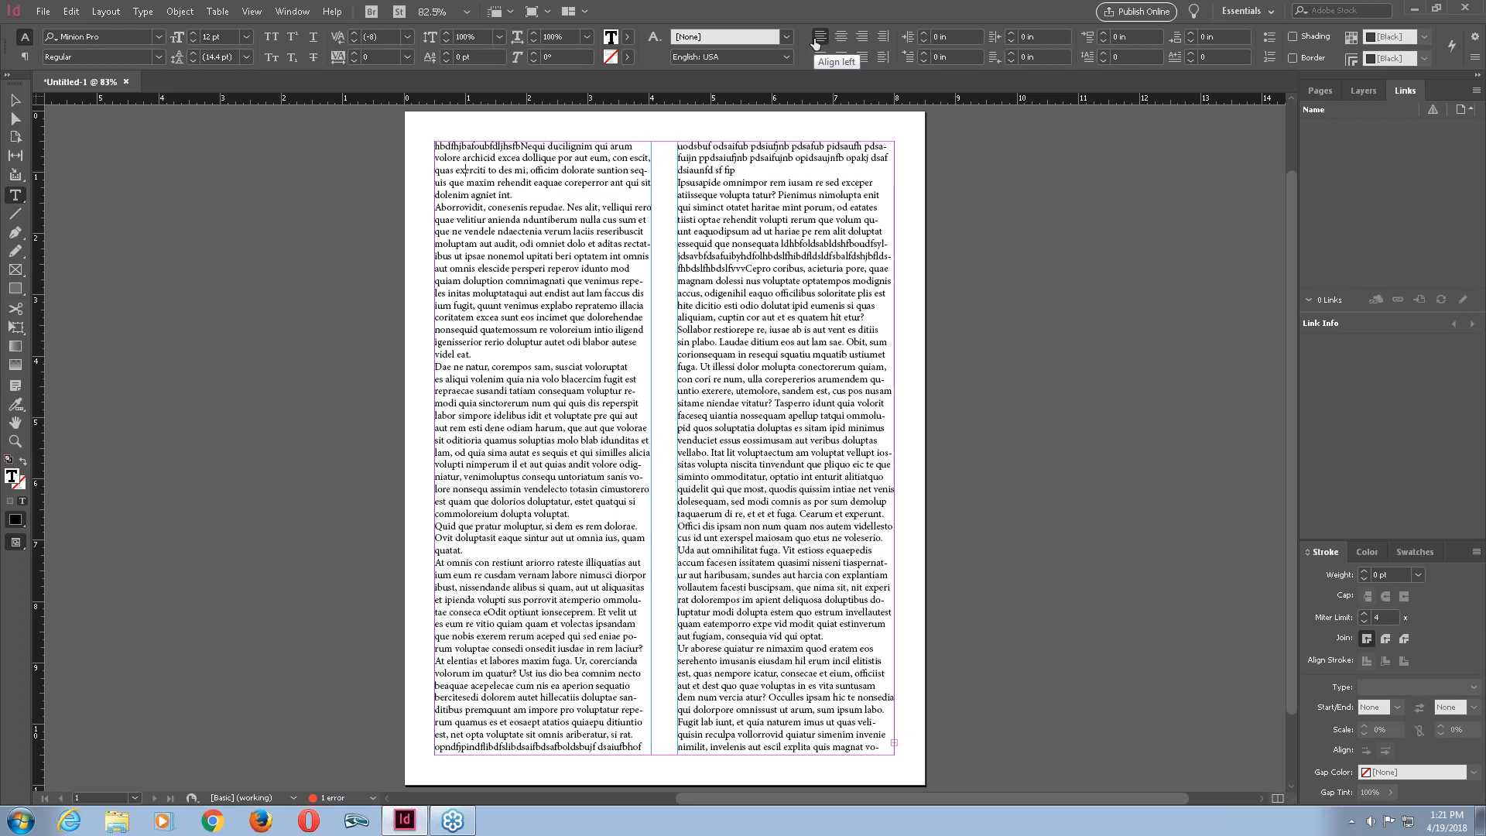
left_click(839, 40)
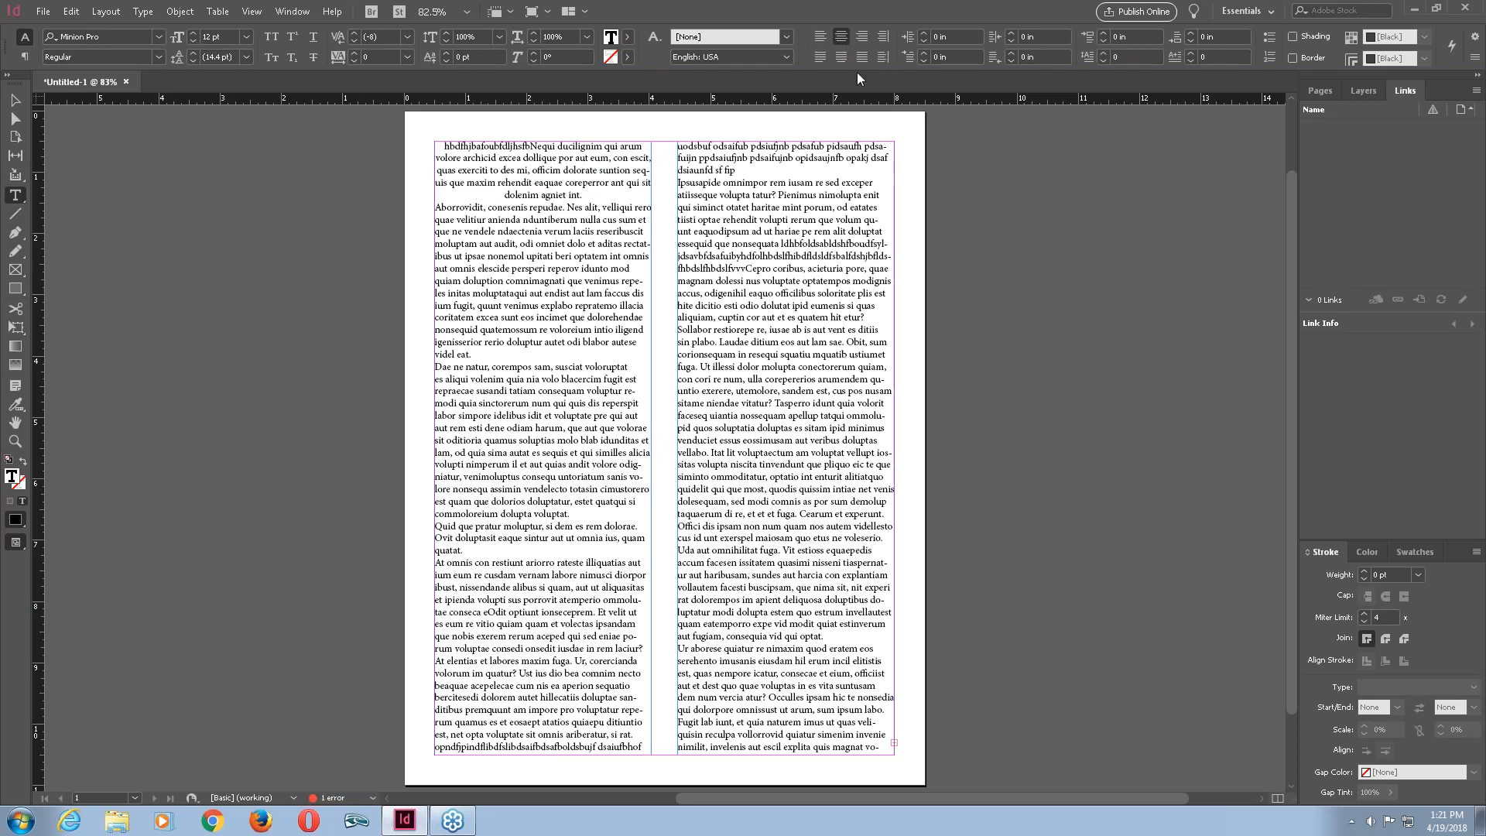
Cycle the first paragraph of the left column through right, center and left alignment, leaving it left-aligned.
left_click(861, 39)
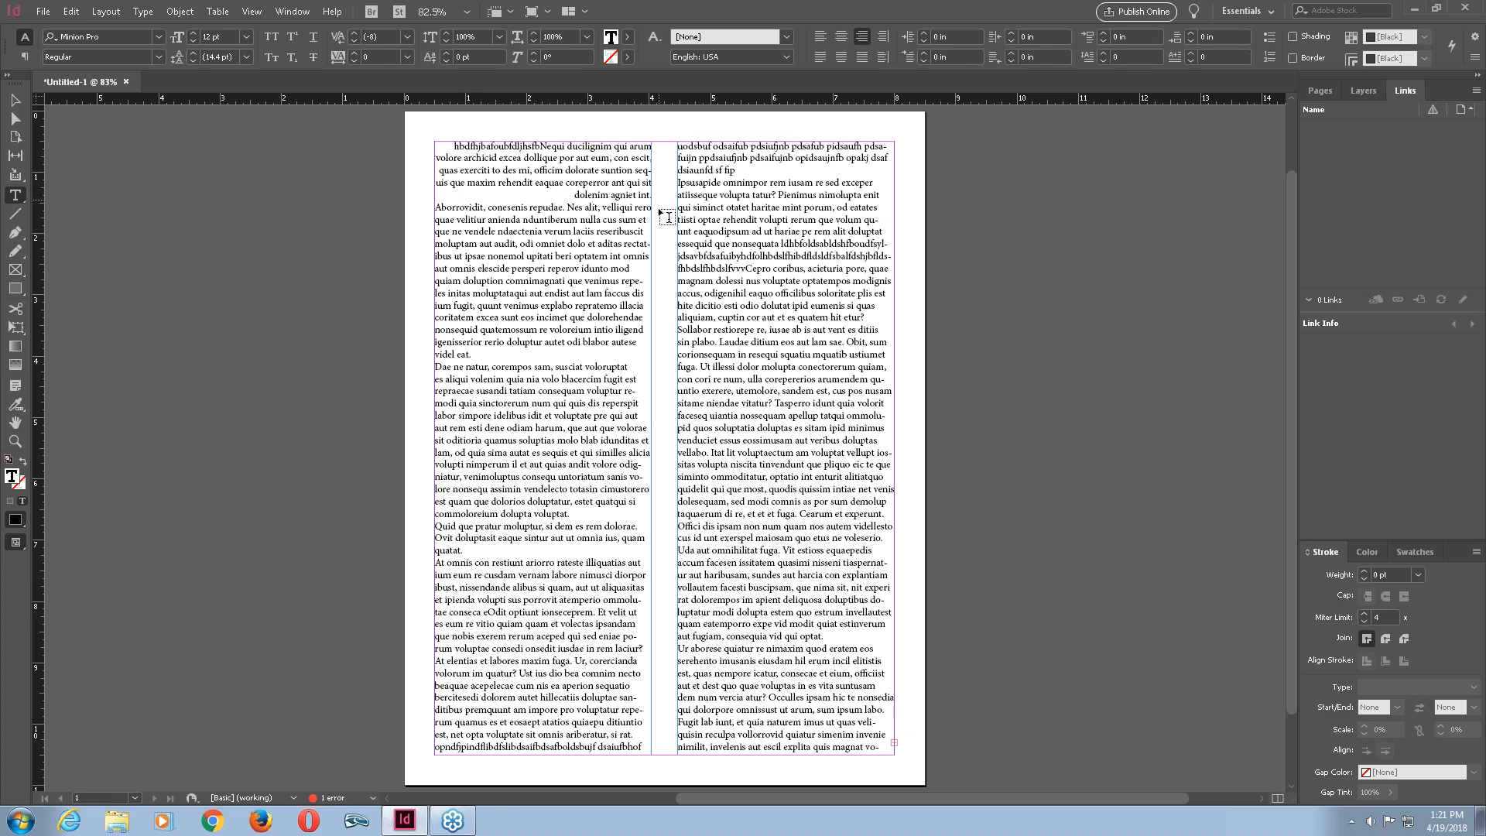
key("ctrl+shift+c")
key("ctrl+shift+l")
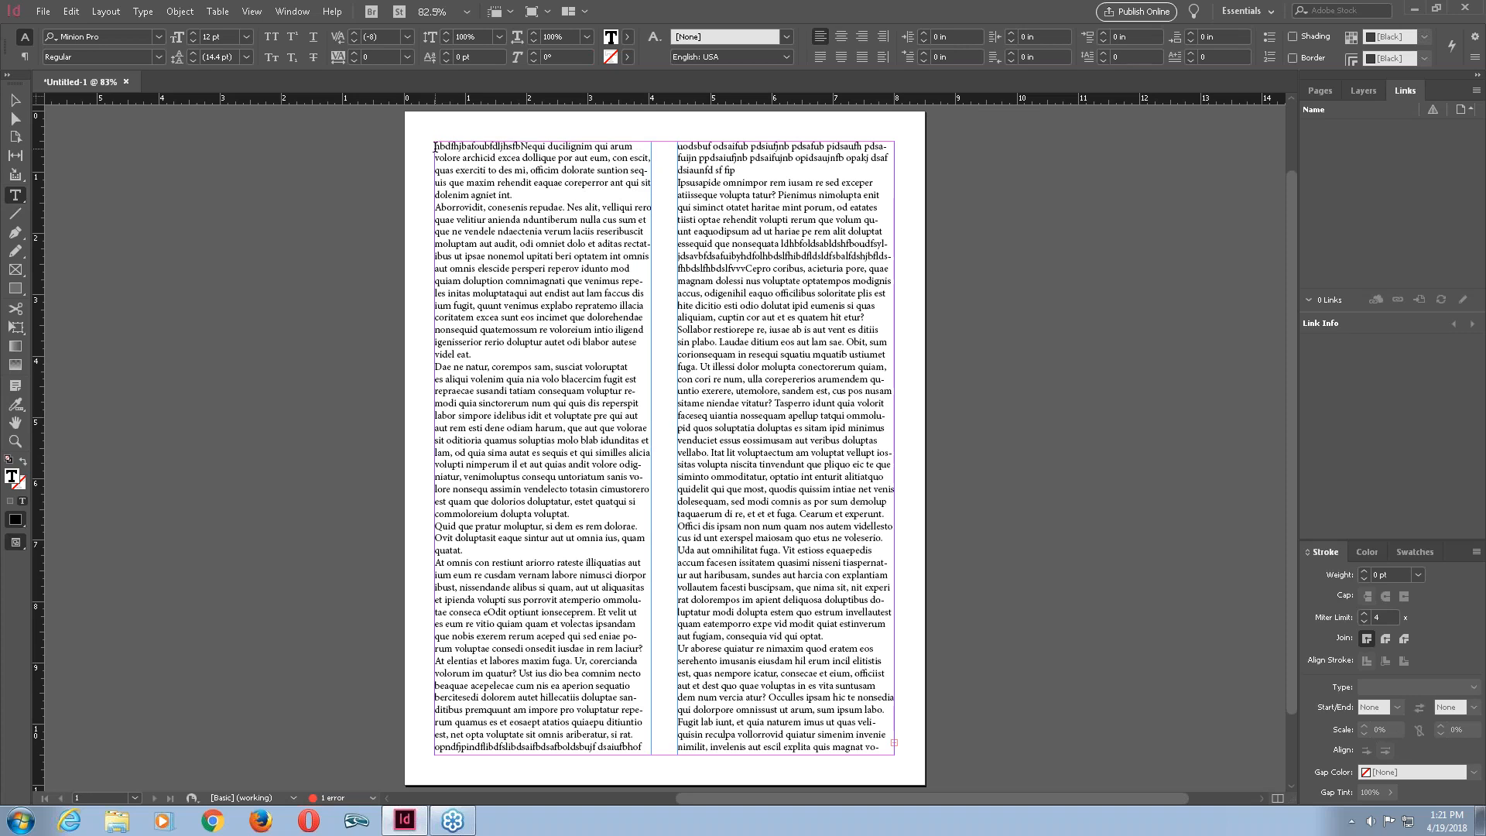
Select all the story's text and try center, right, justified, center and left alignment on it.
key("ctrl")
key("ctrl+a")
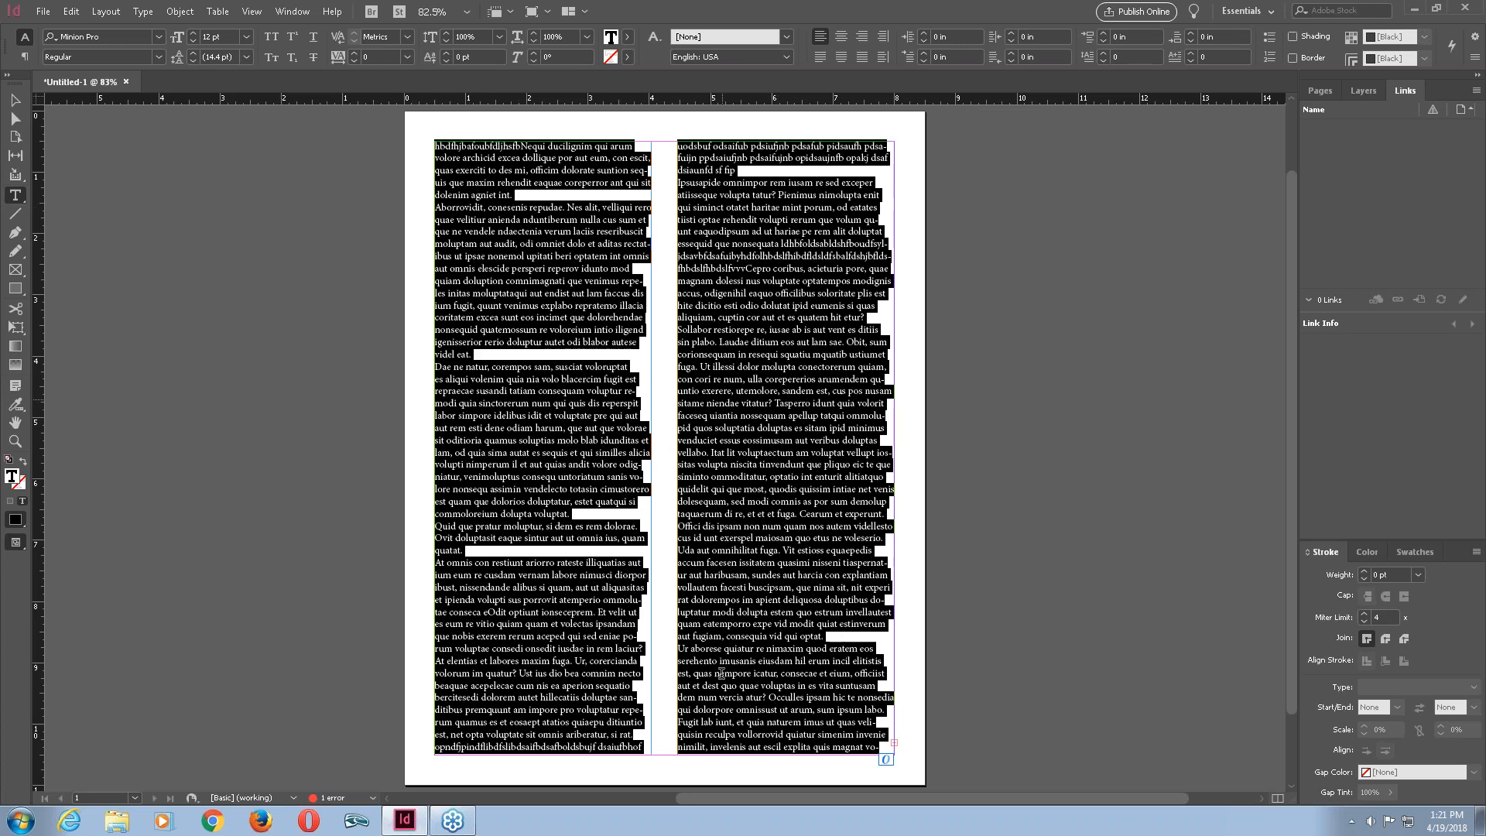
left_click(842, 39)
left_click(863, 38)
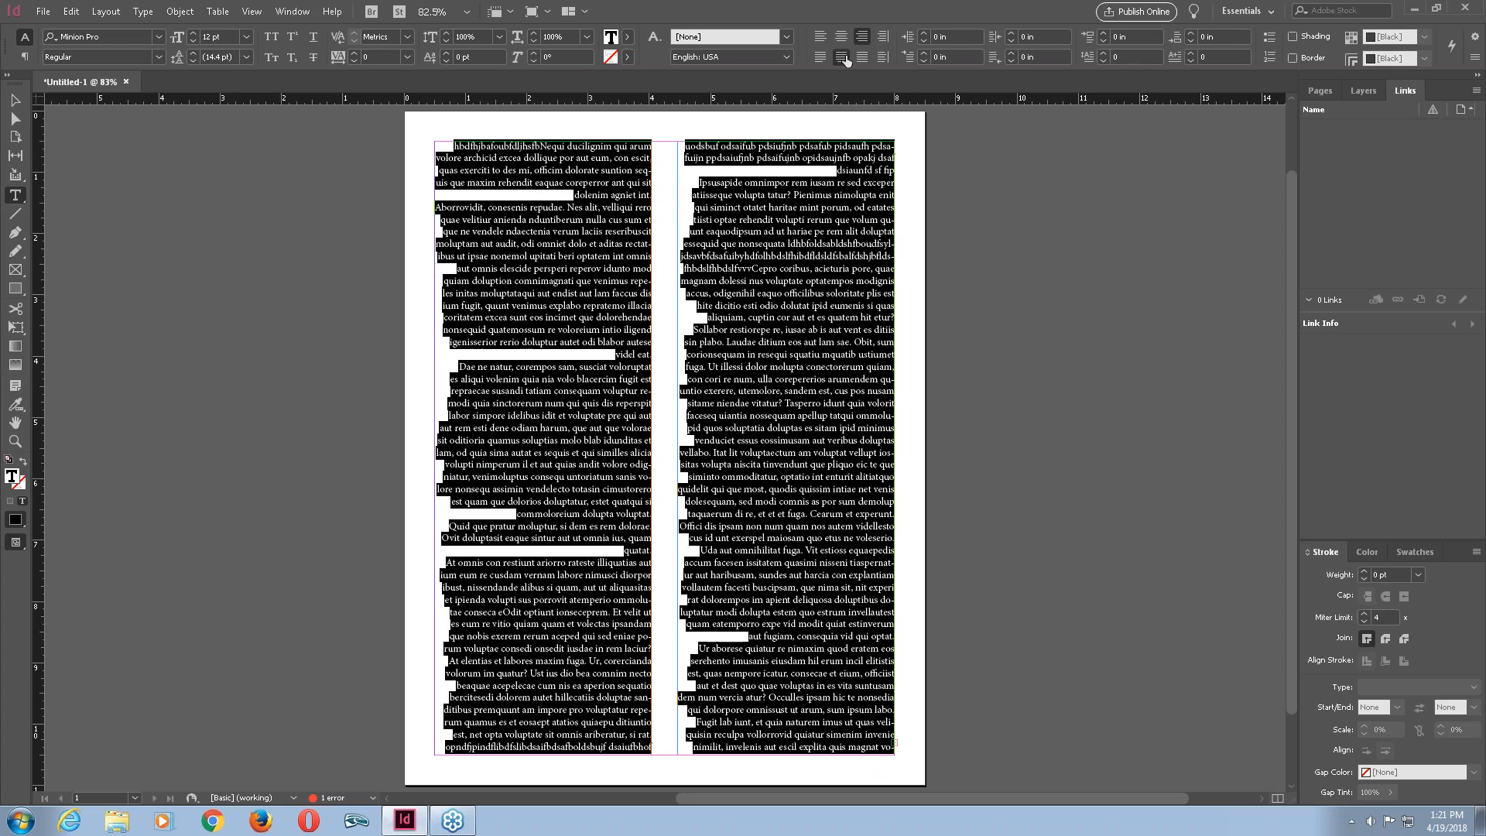
left_click(847, 60)
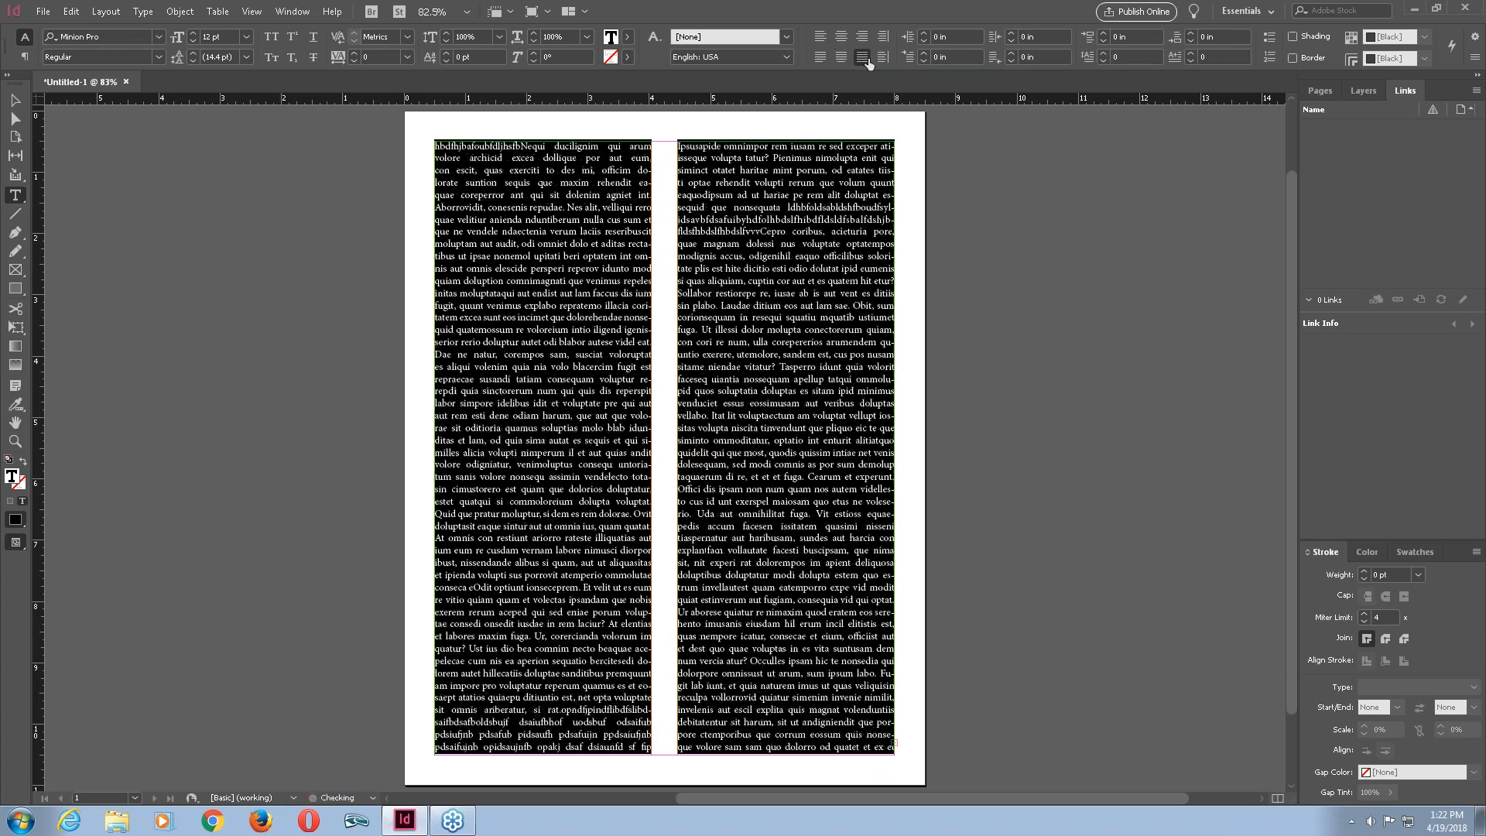
left_click(840, 38)
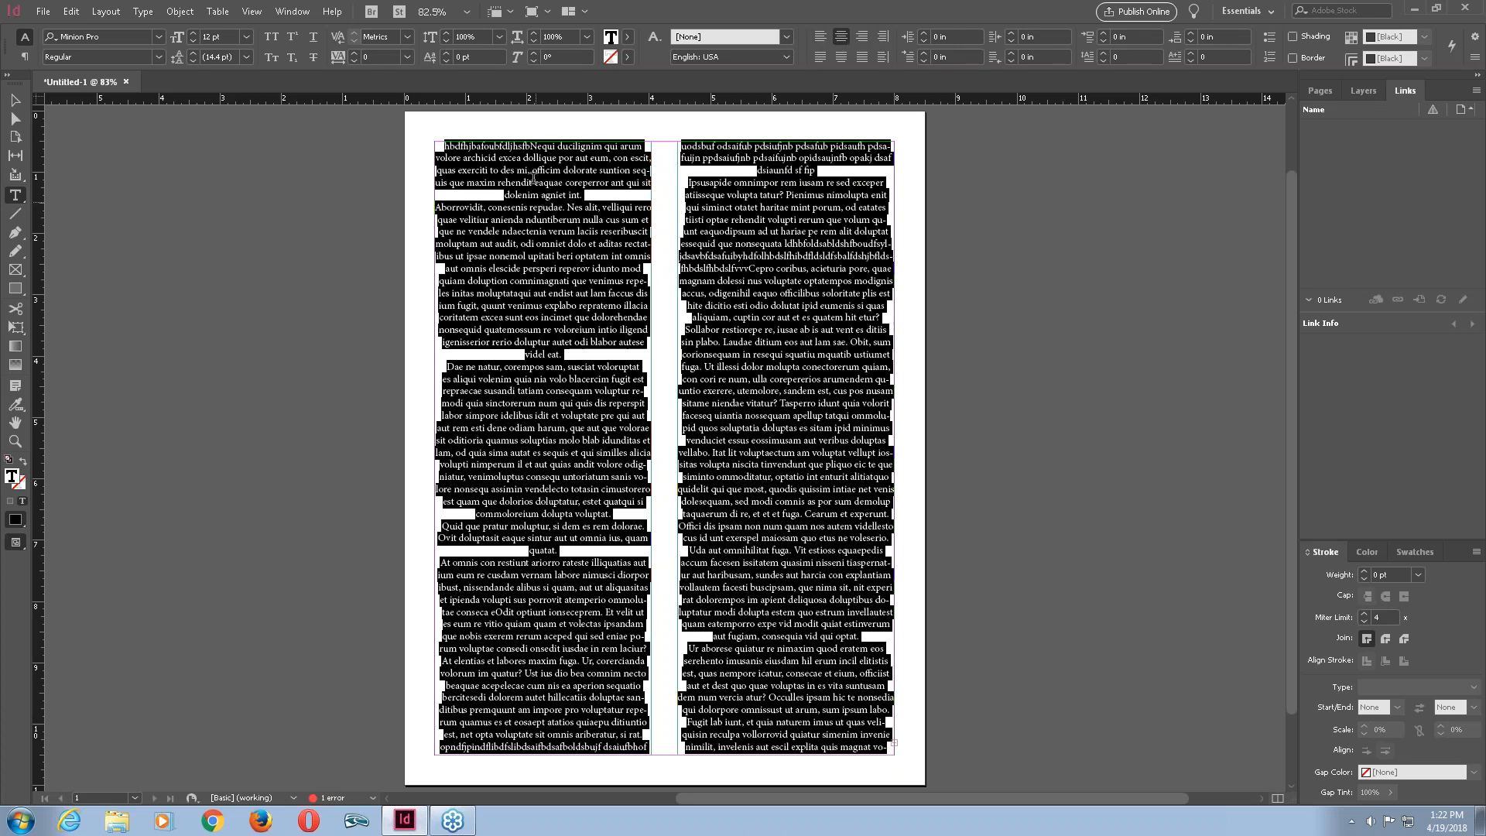
left_click(820, 36)
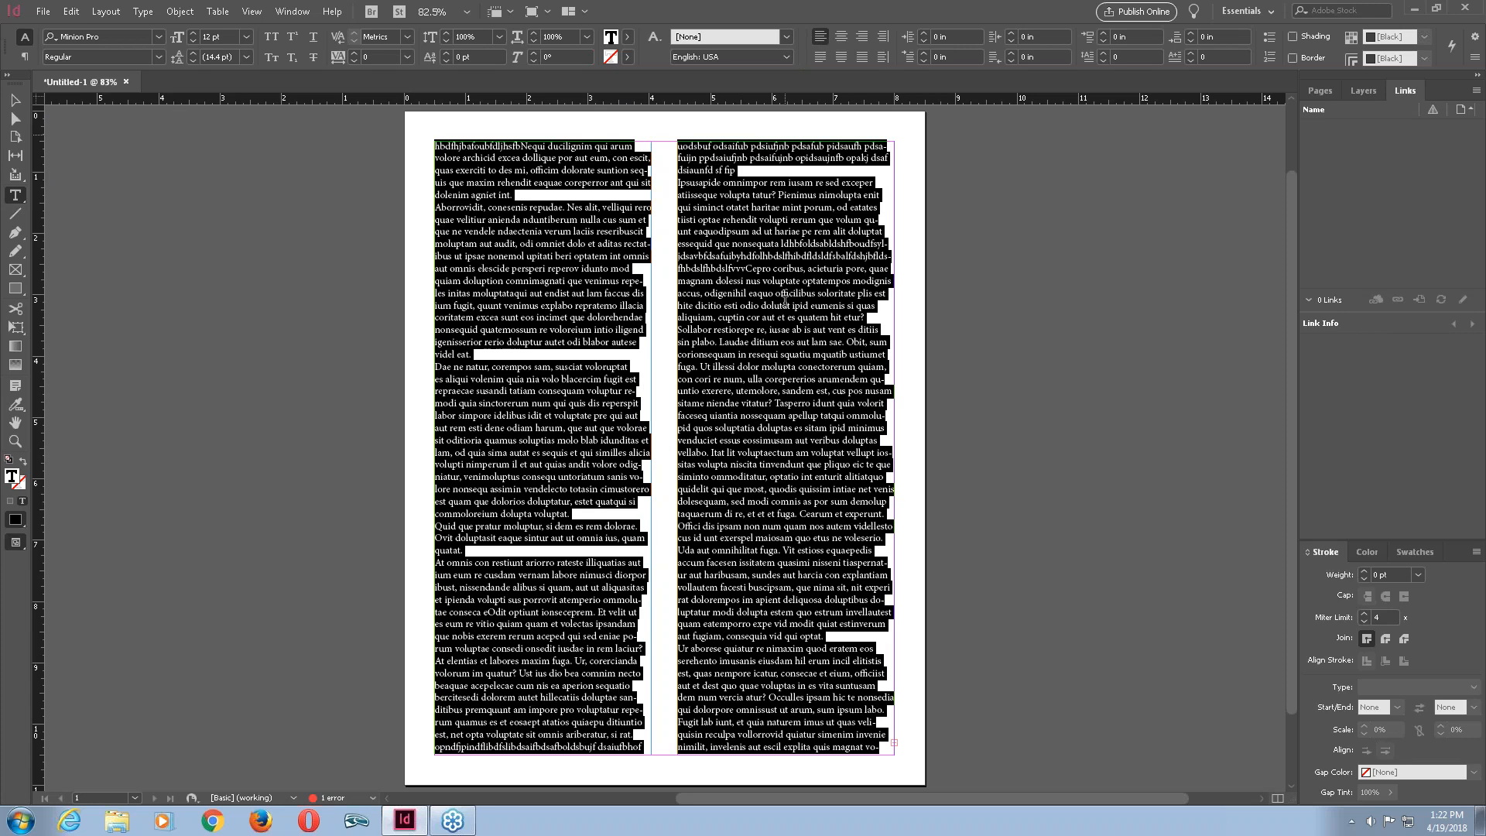
Try deleting both text frames with a marquee selection, and undo the deletion.
key("ctrl+d")
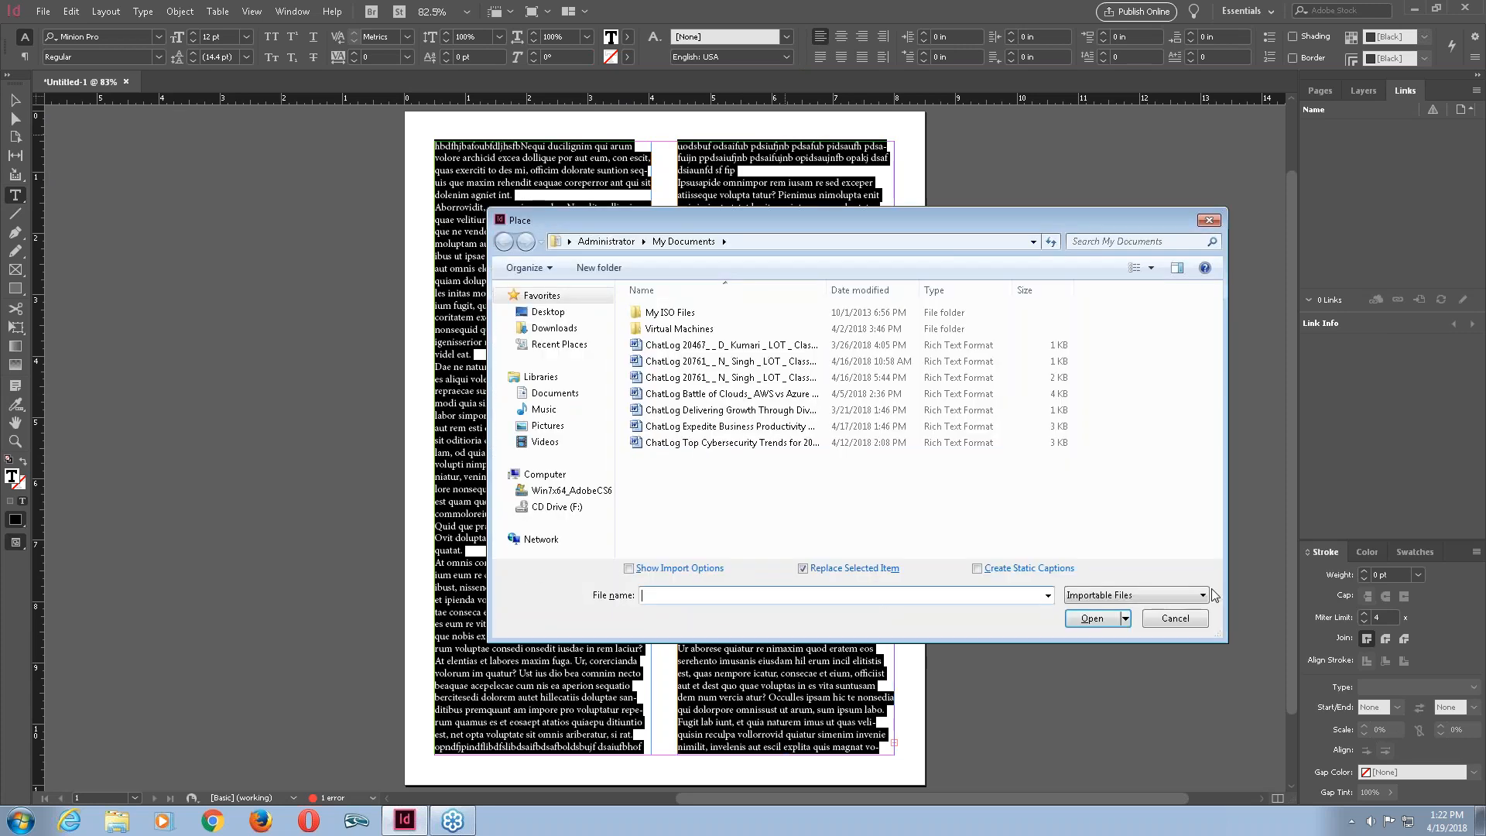
key("Escape")
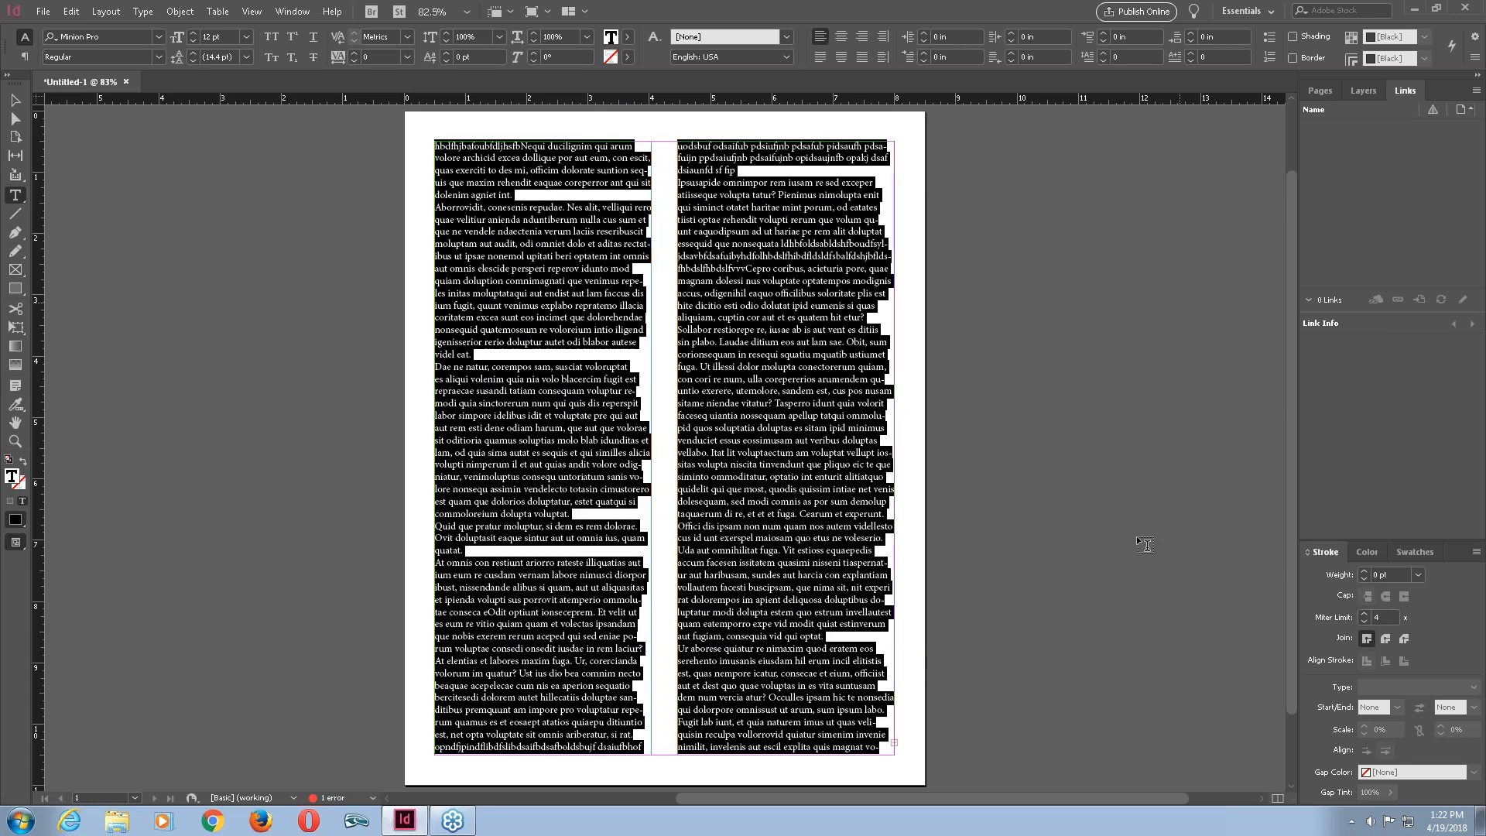
left_click(21, 107)
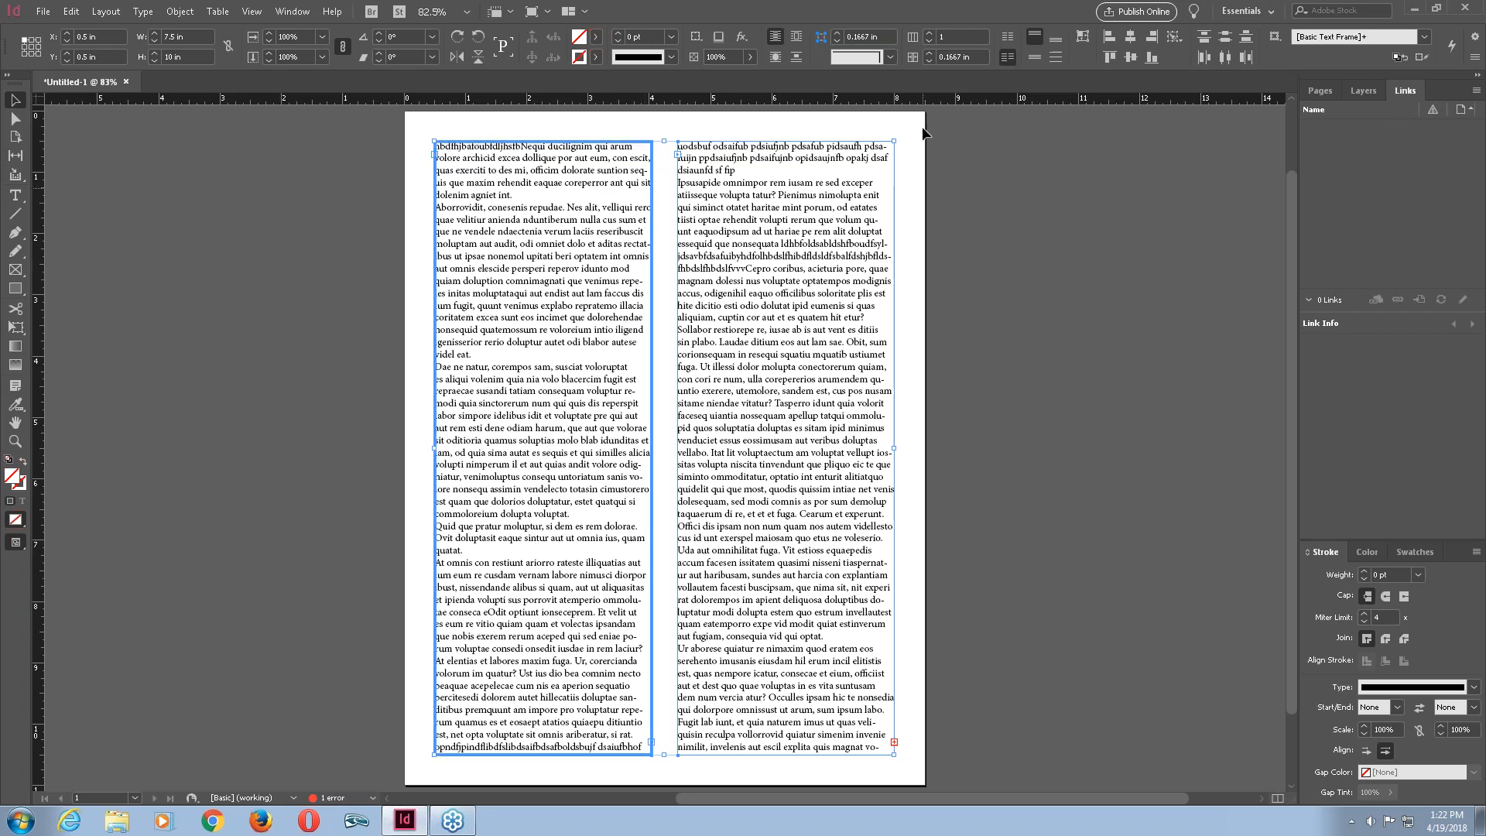
left_click(782, 132)
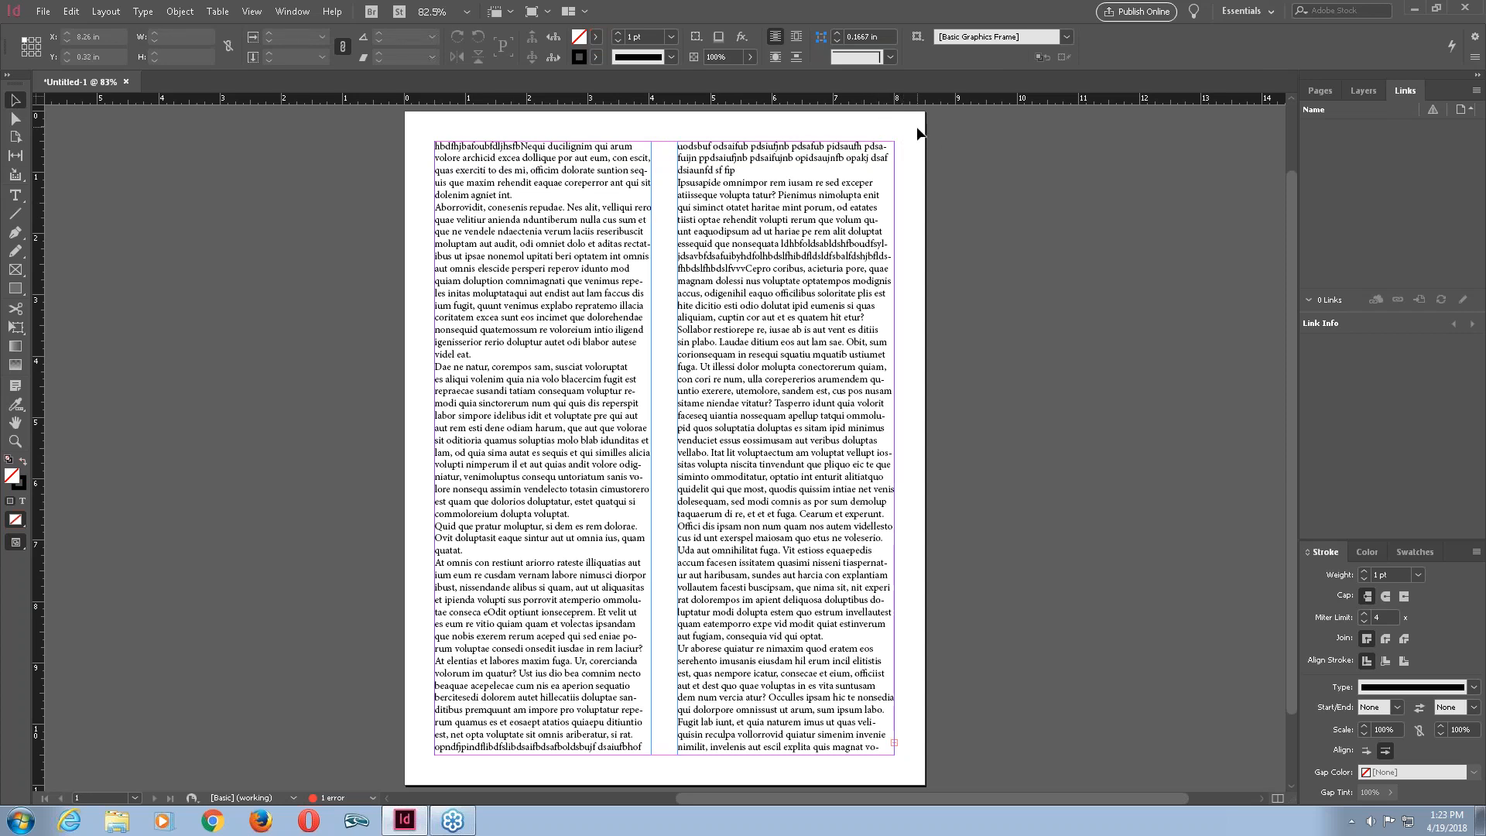
left_click_drag(851, 133, 509, 243)
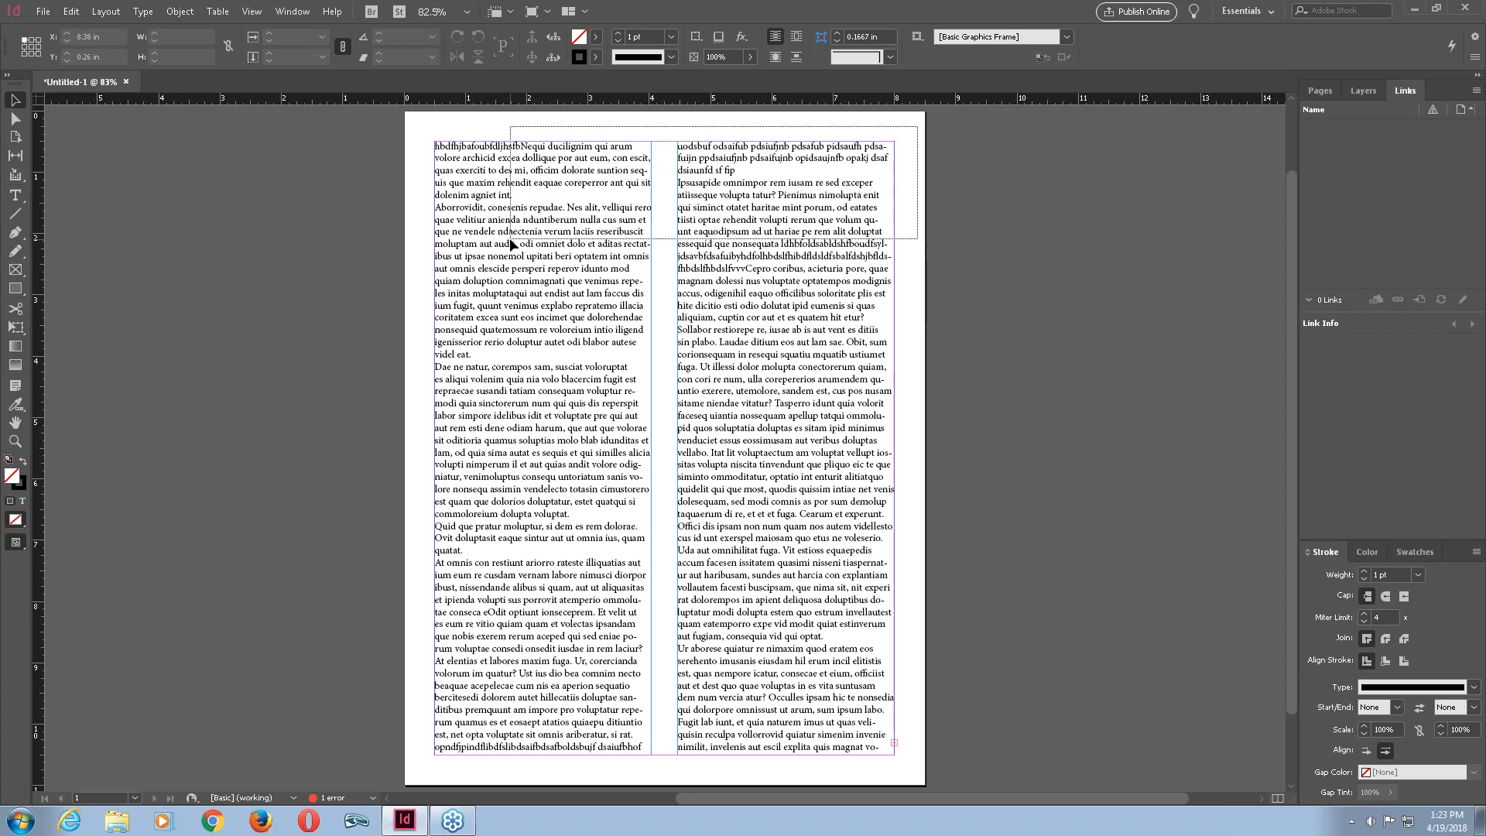
left_click_drag(509, 238, 509, 238)
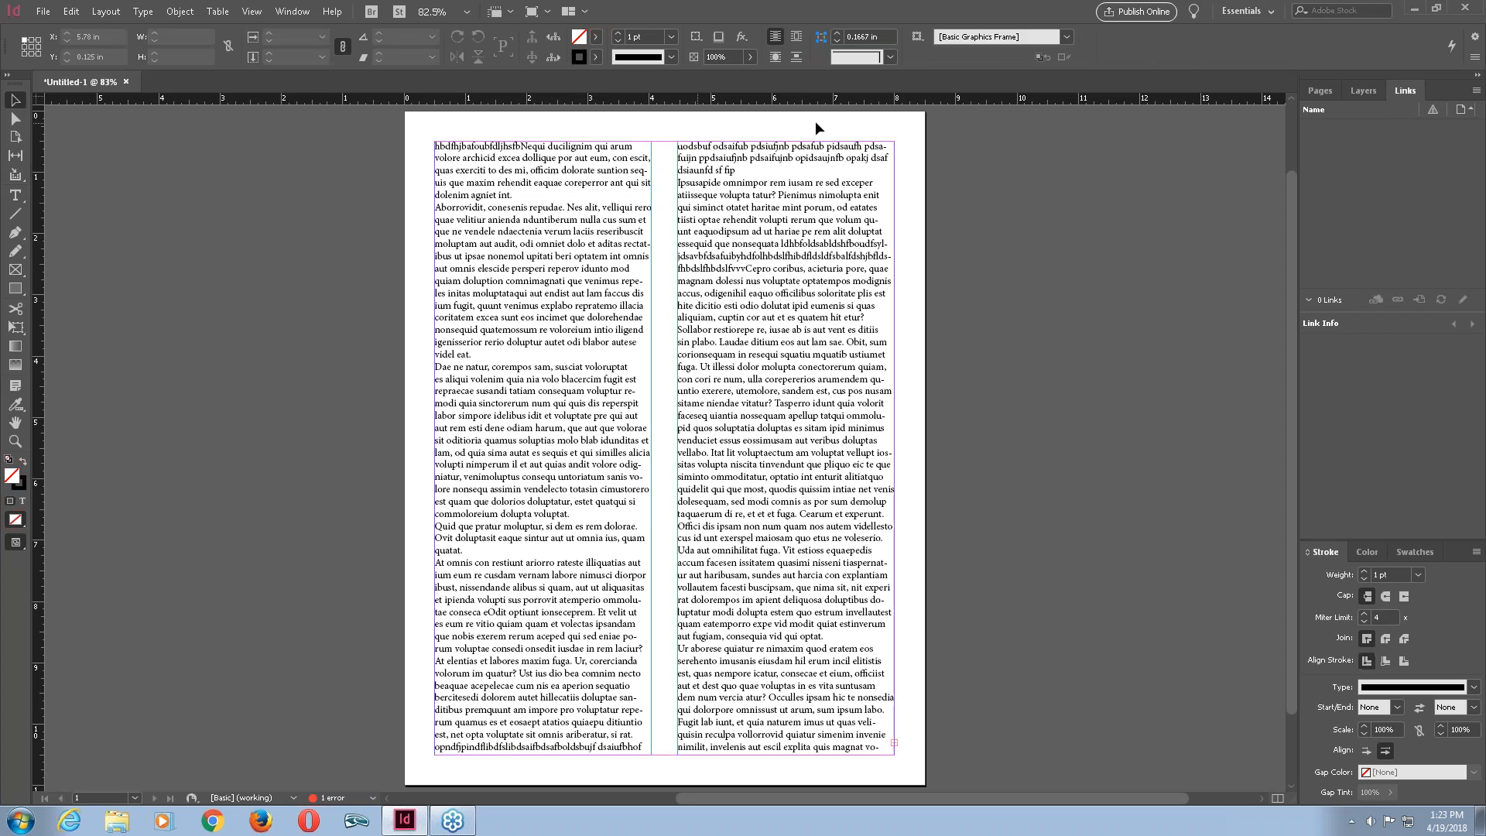
left_click_drag(908, 123, 557, 230)
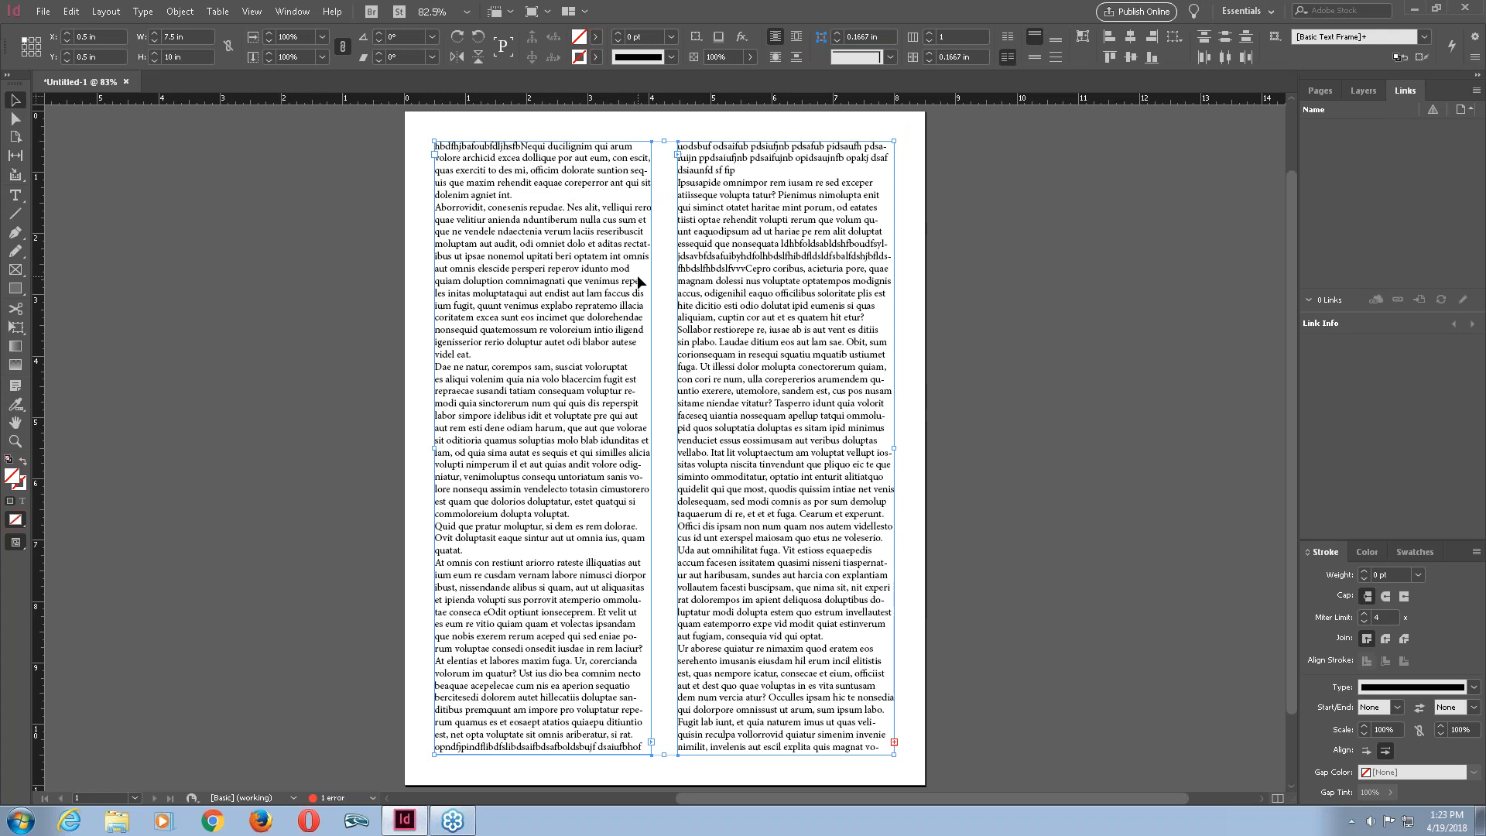
key("Delete")
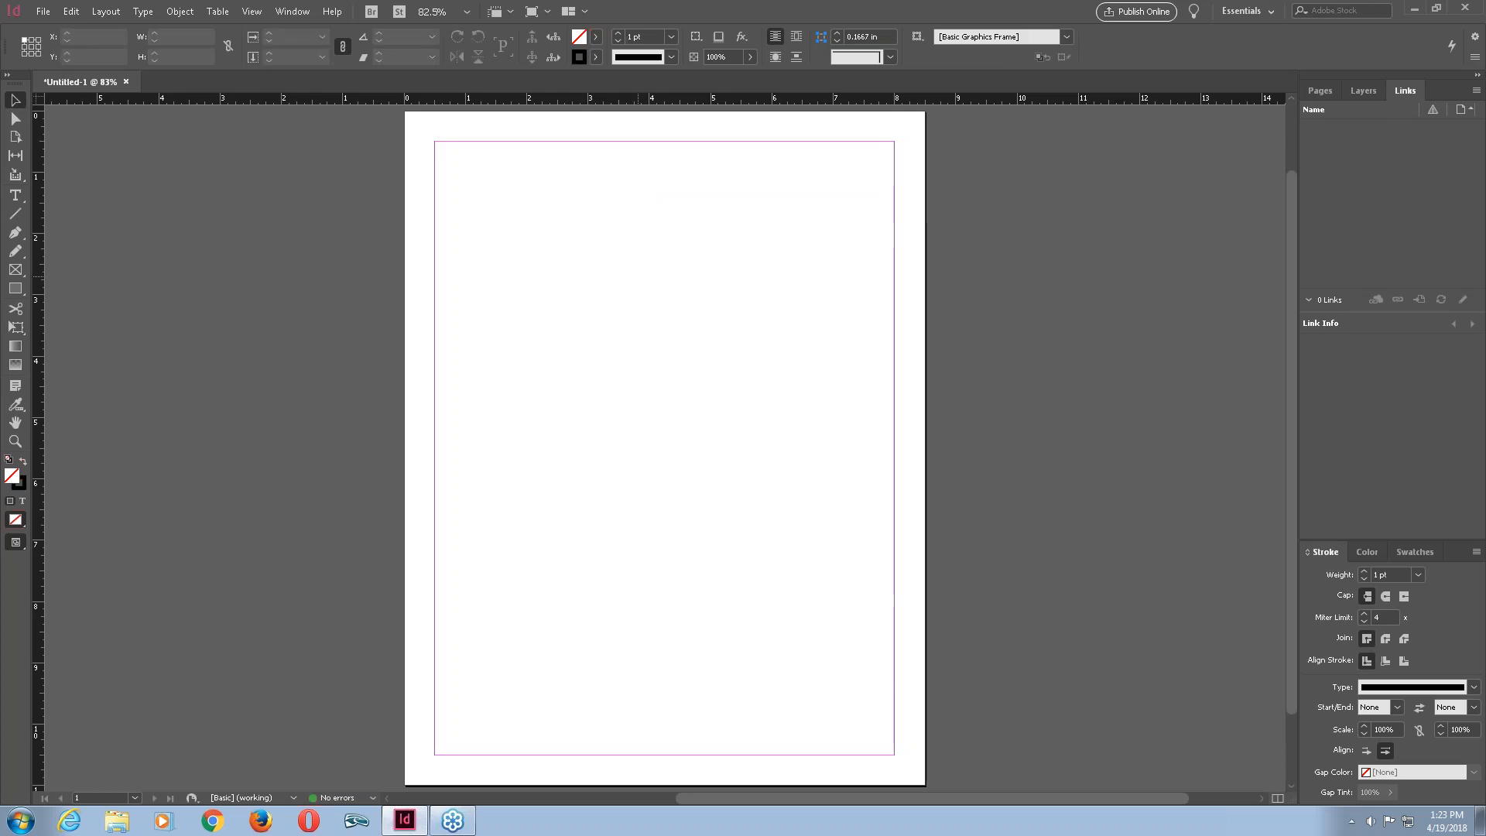
key("ctrl+z")
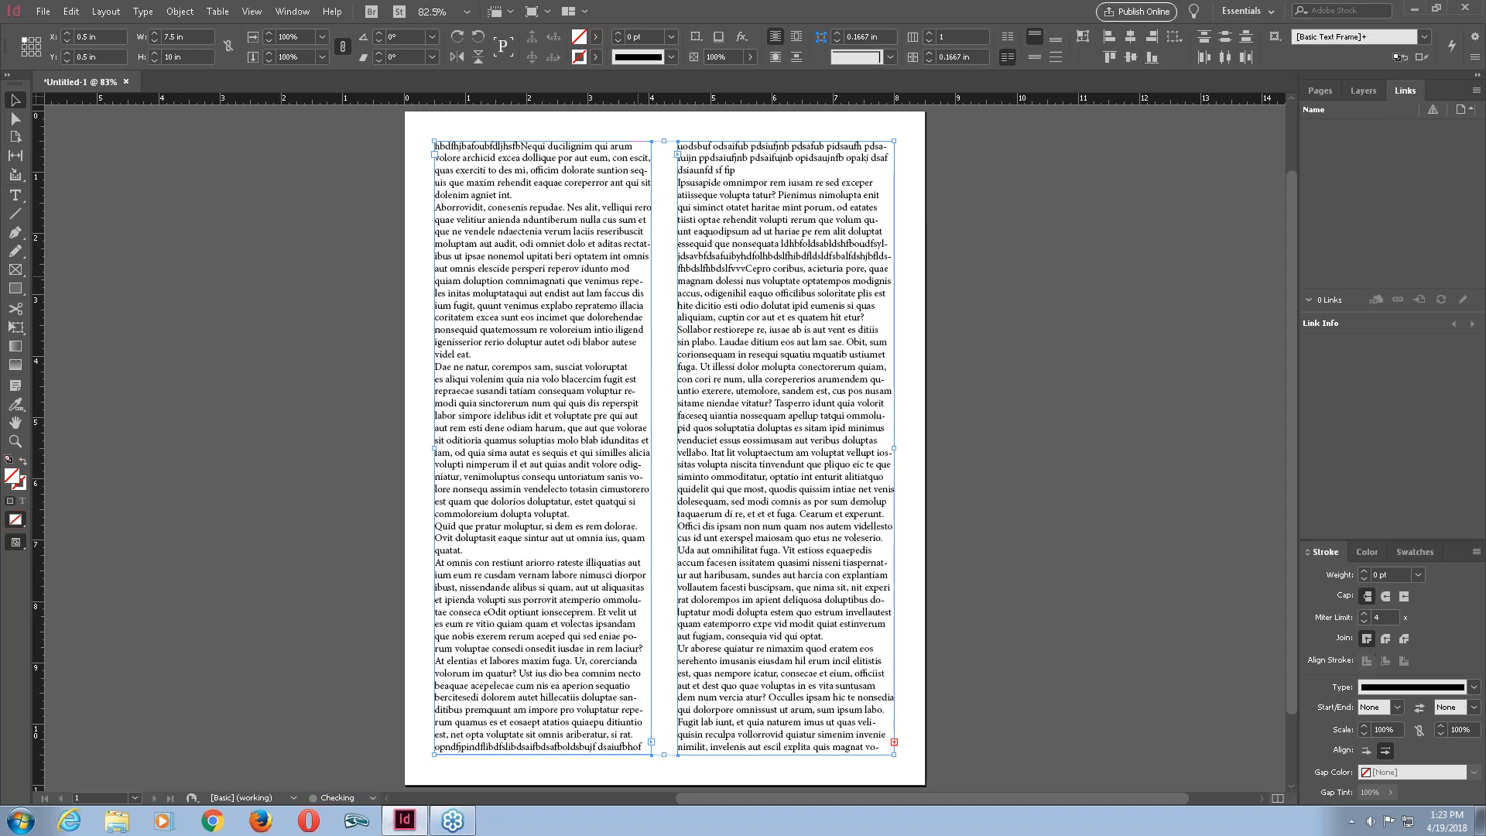
Clear the page by deleting both text frames, after deleting and restoring the right frame alone.
left_click(898, 117)
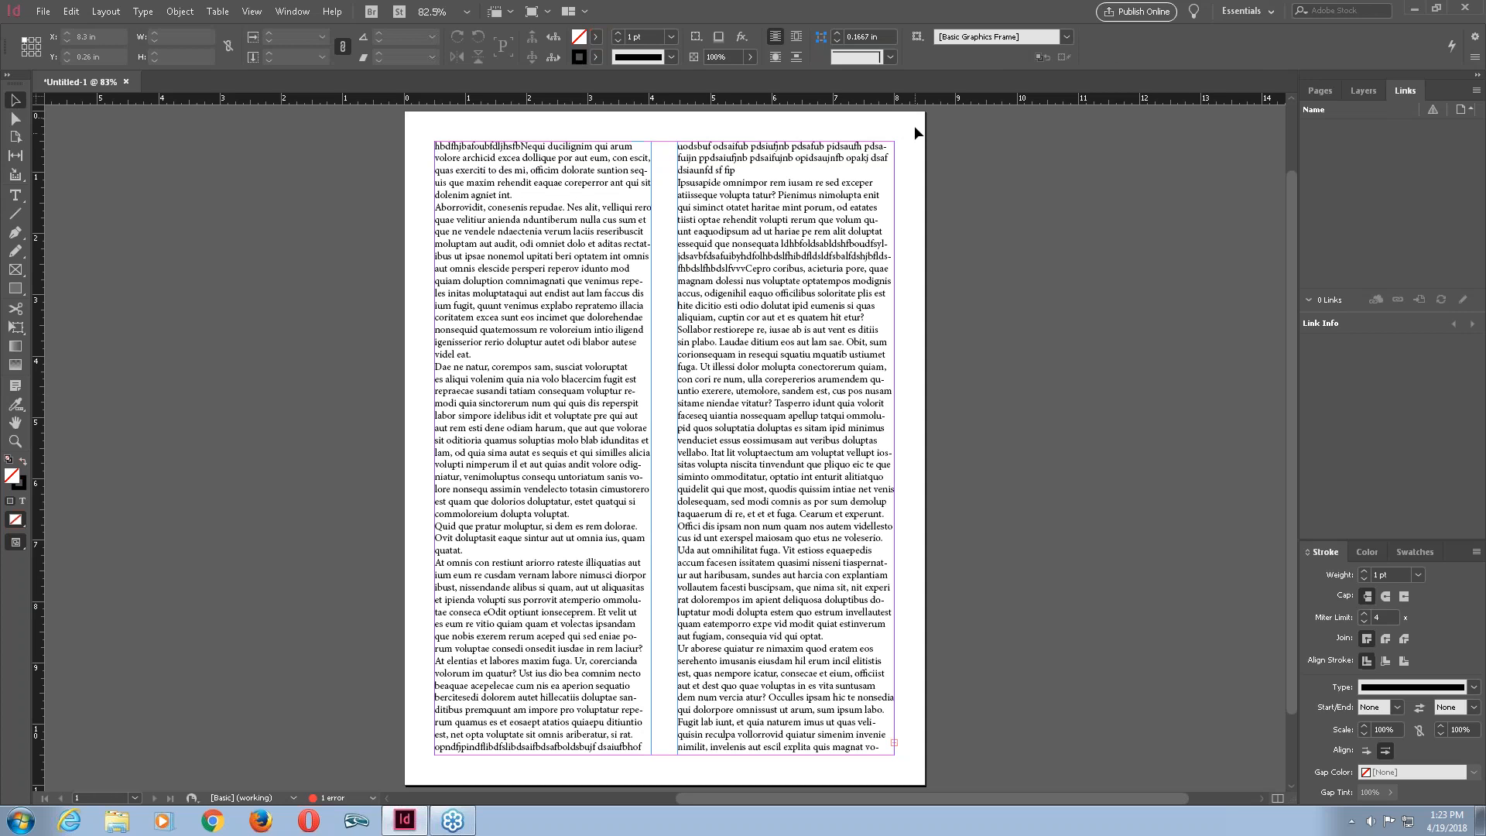
left_click(858, 149)
left_click(906, 121)
left_click_drag(853, 172, 807, 221)
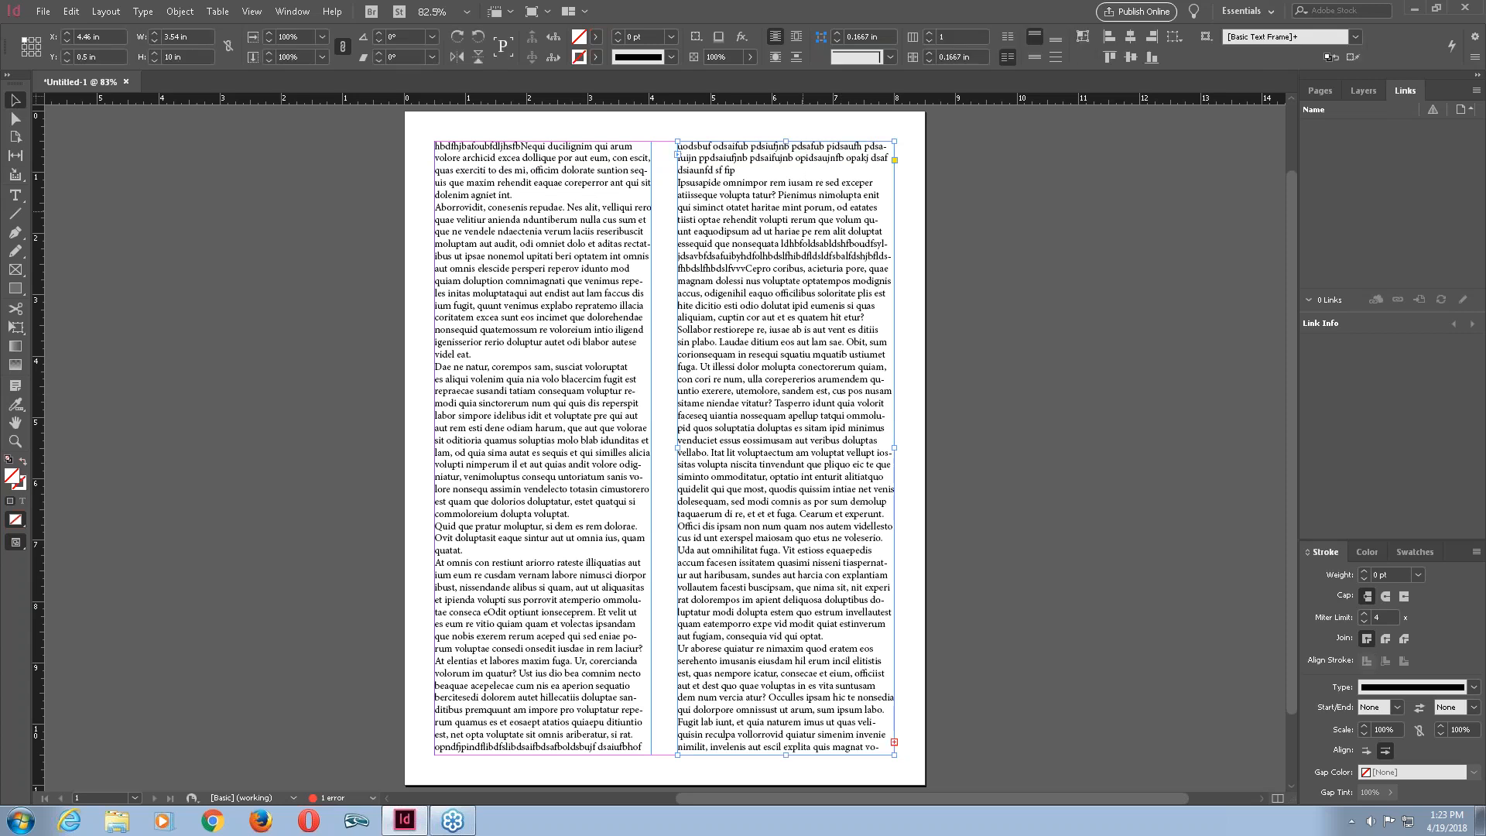
key("Delete")
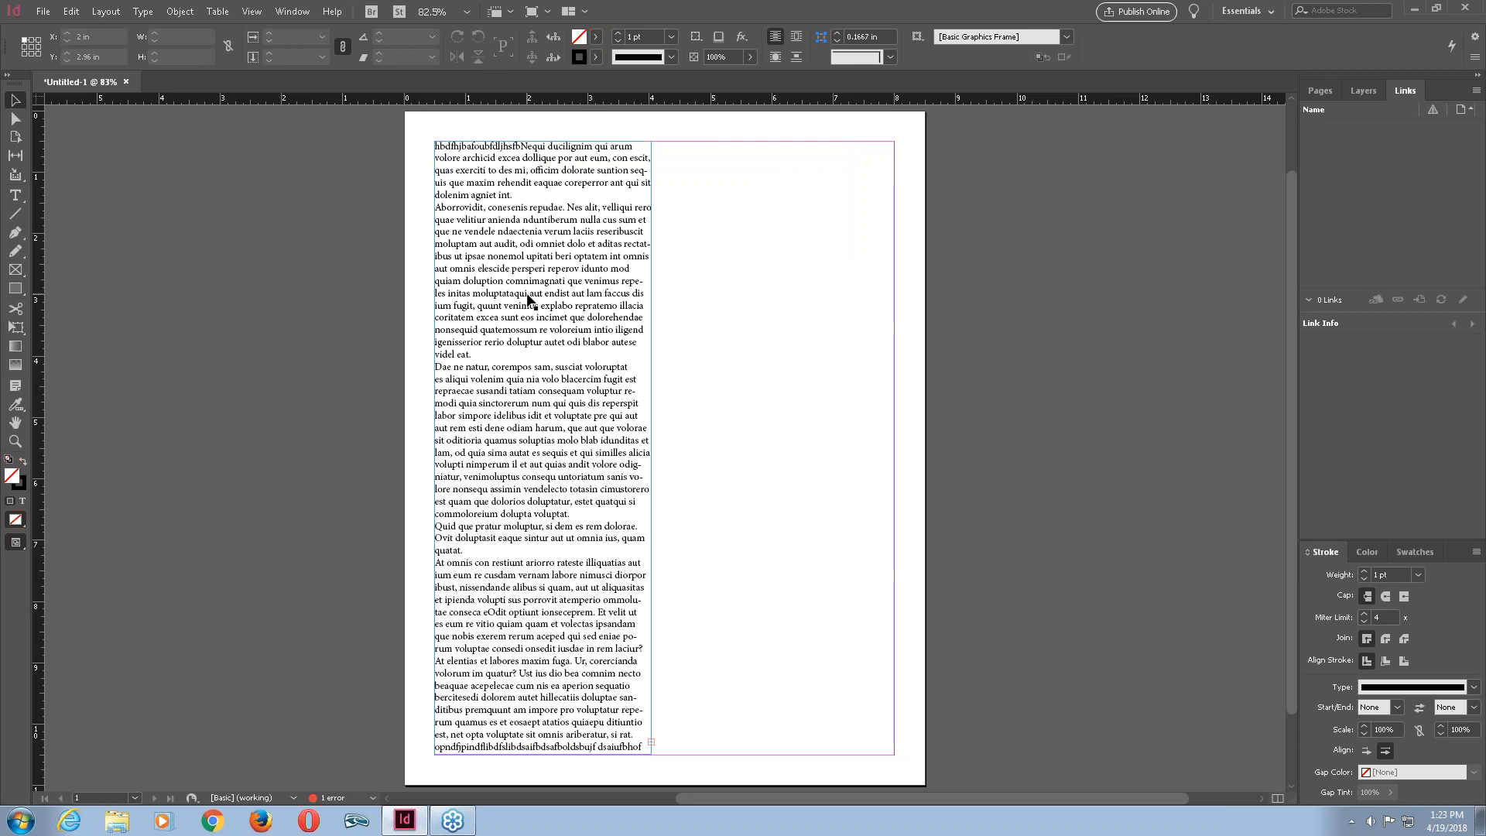
key("ctrl+z")
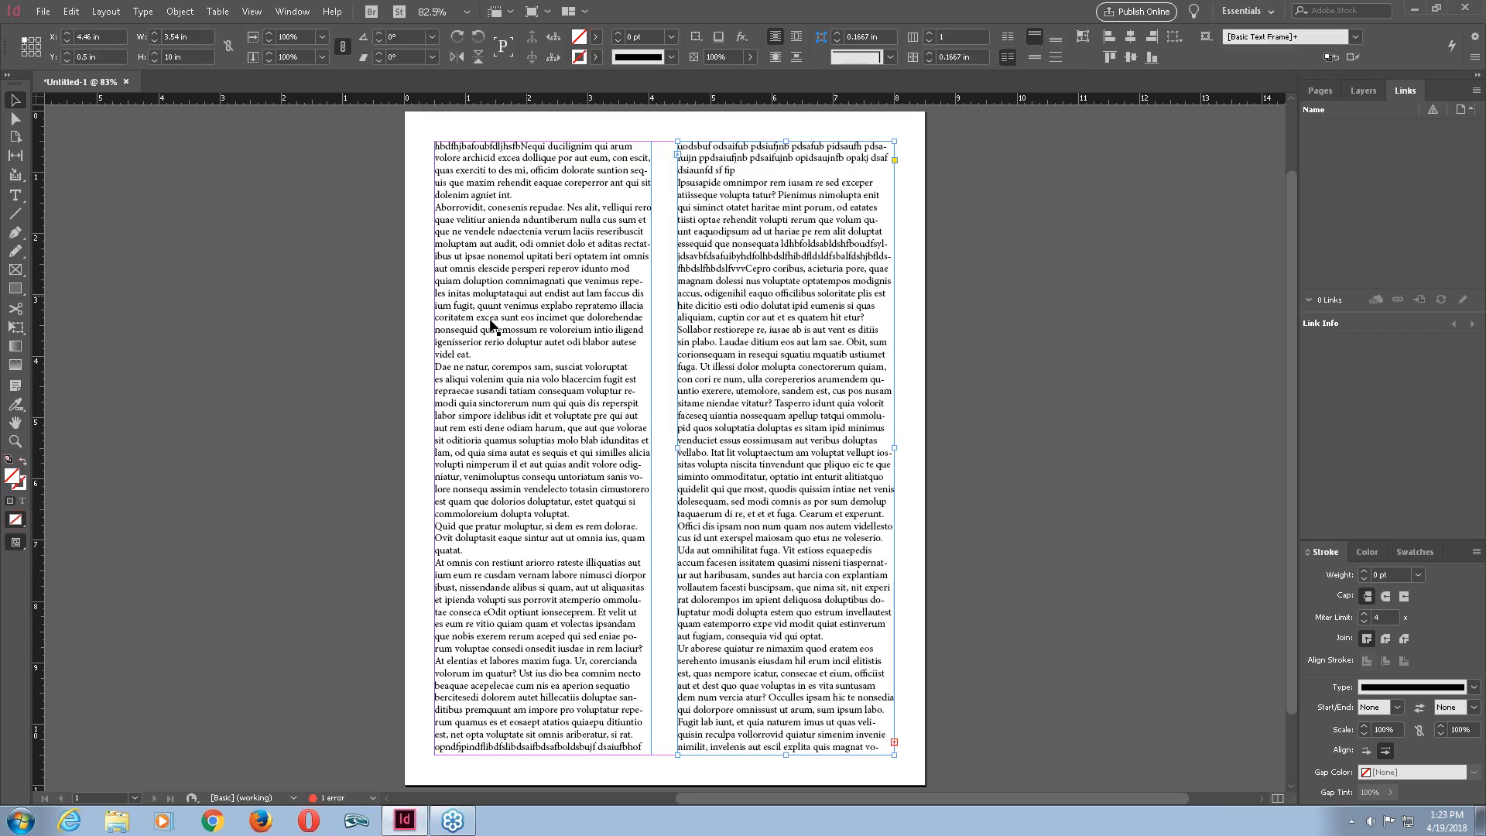
left_click_drag(919, 125, 560, 196)
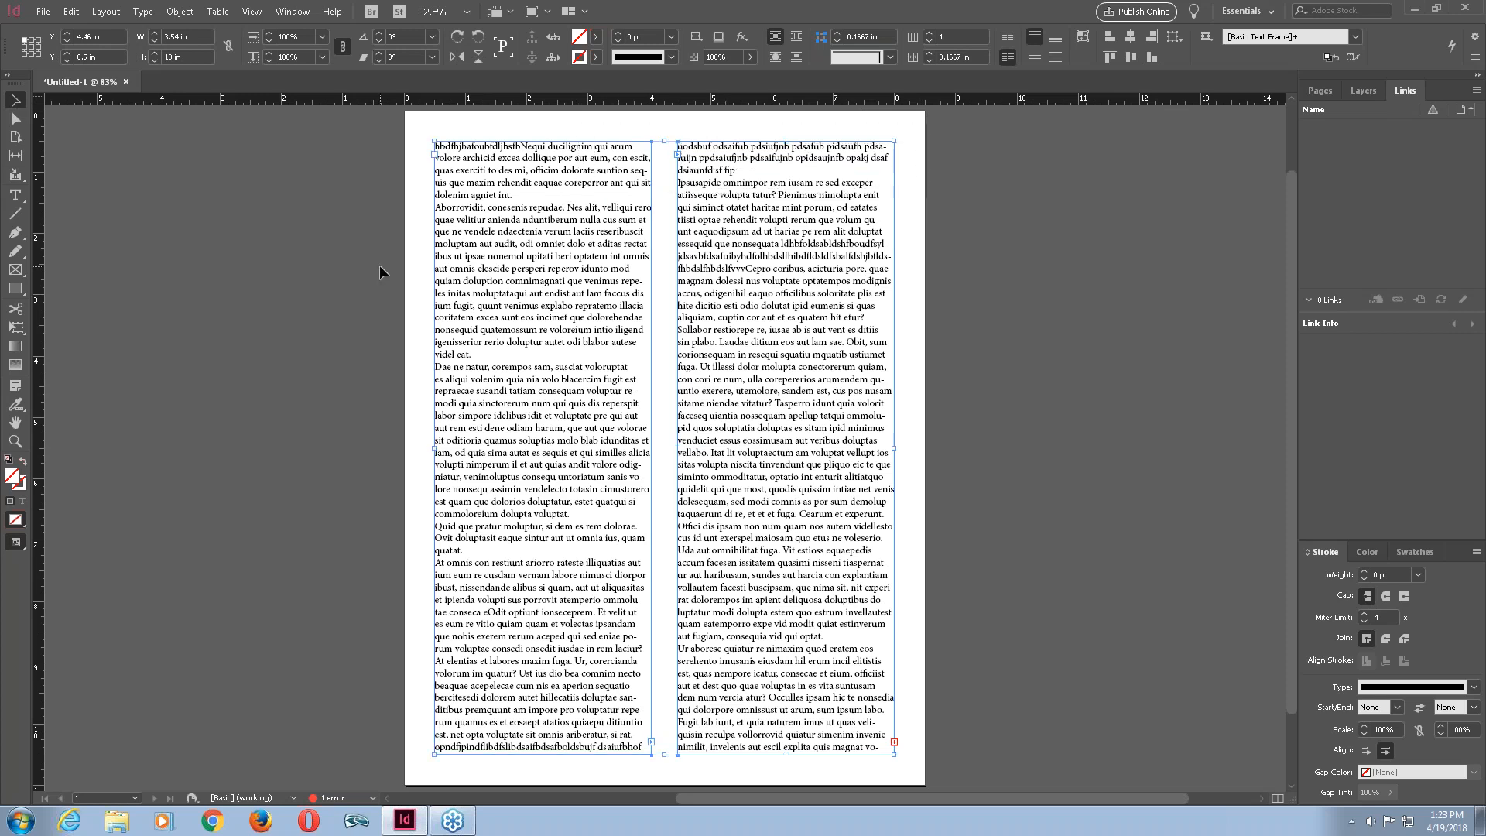
key("Delete")
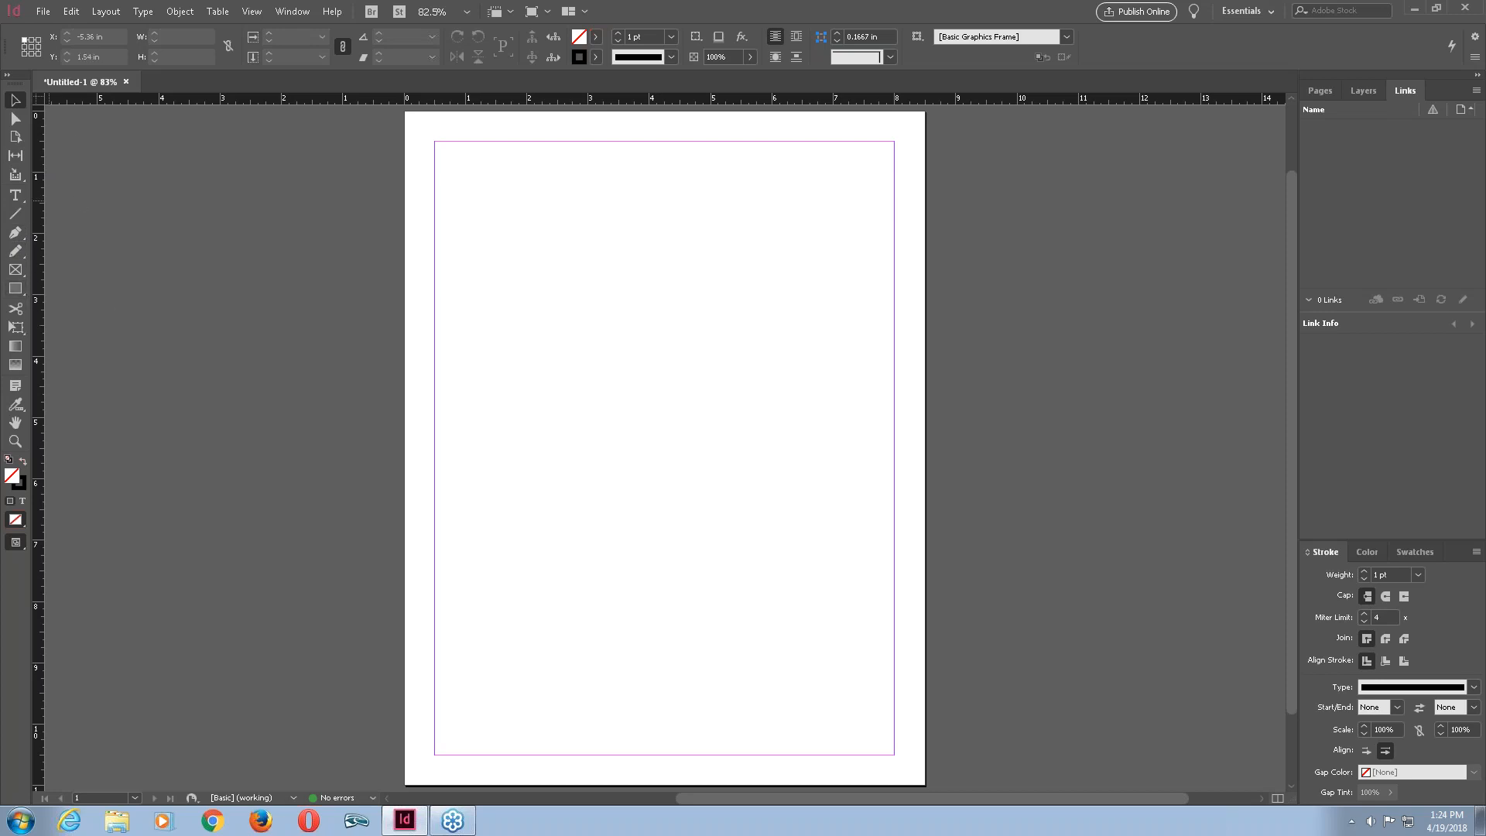
left_click(25, 201)
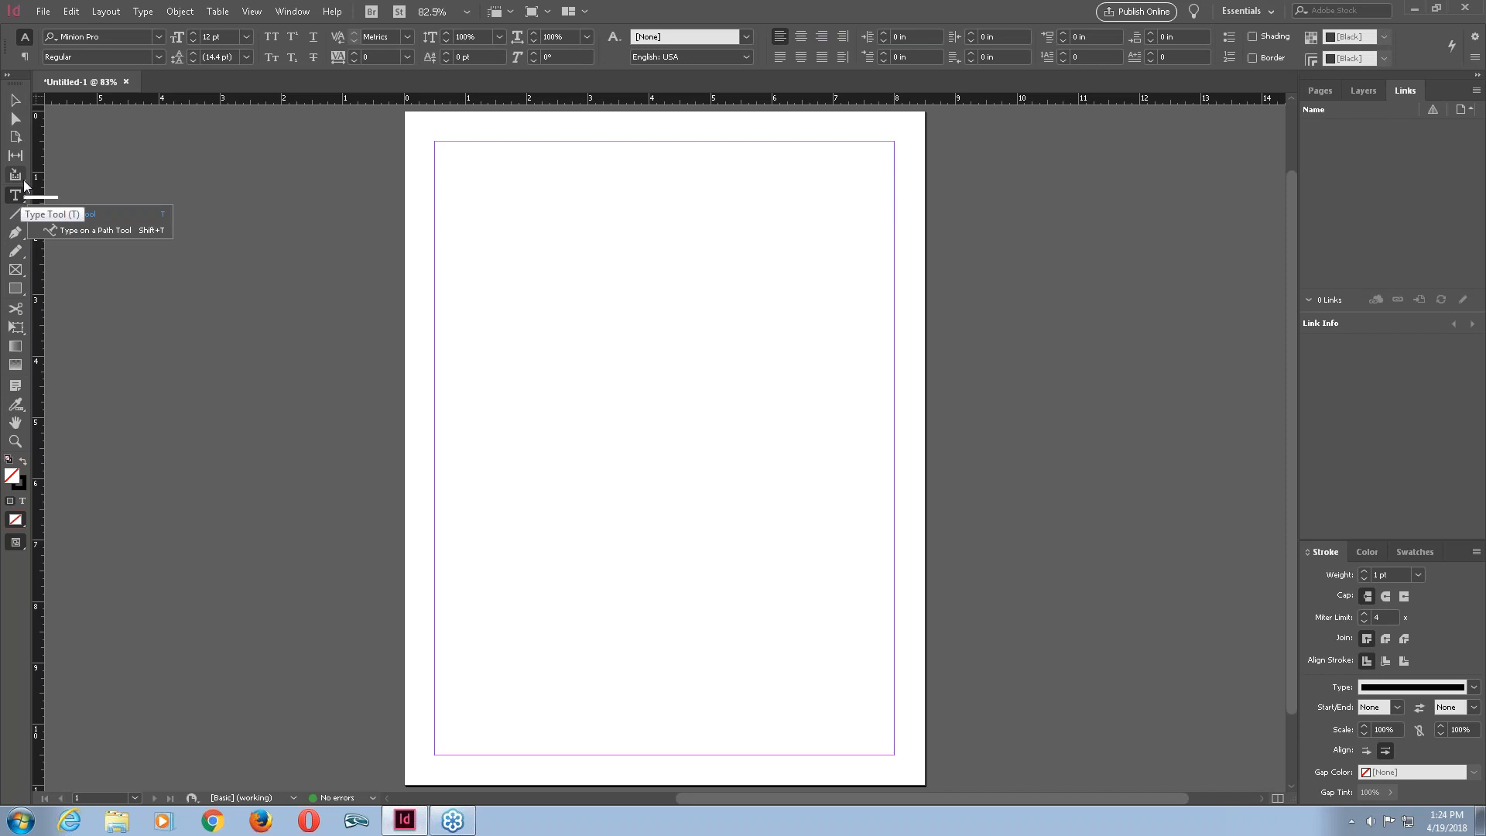
left_click(56, 167)
left_click(16, 99)
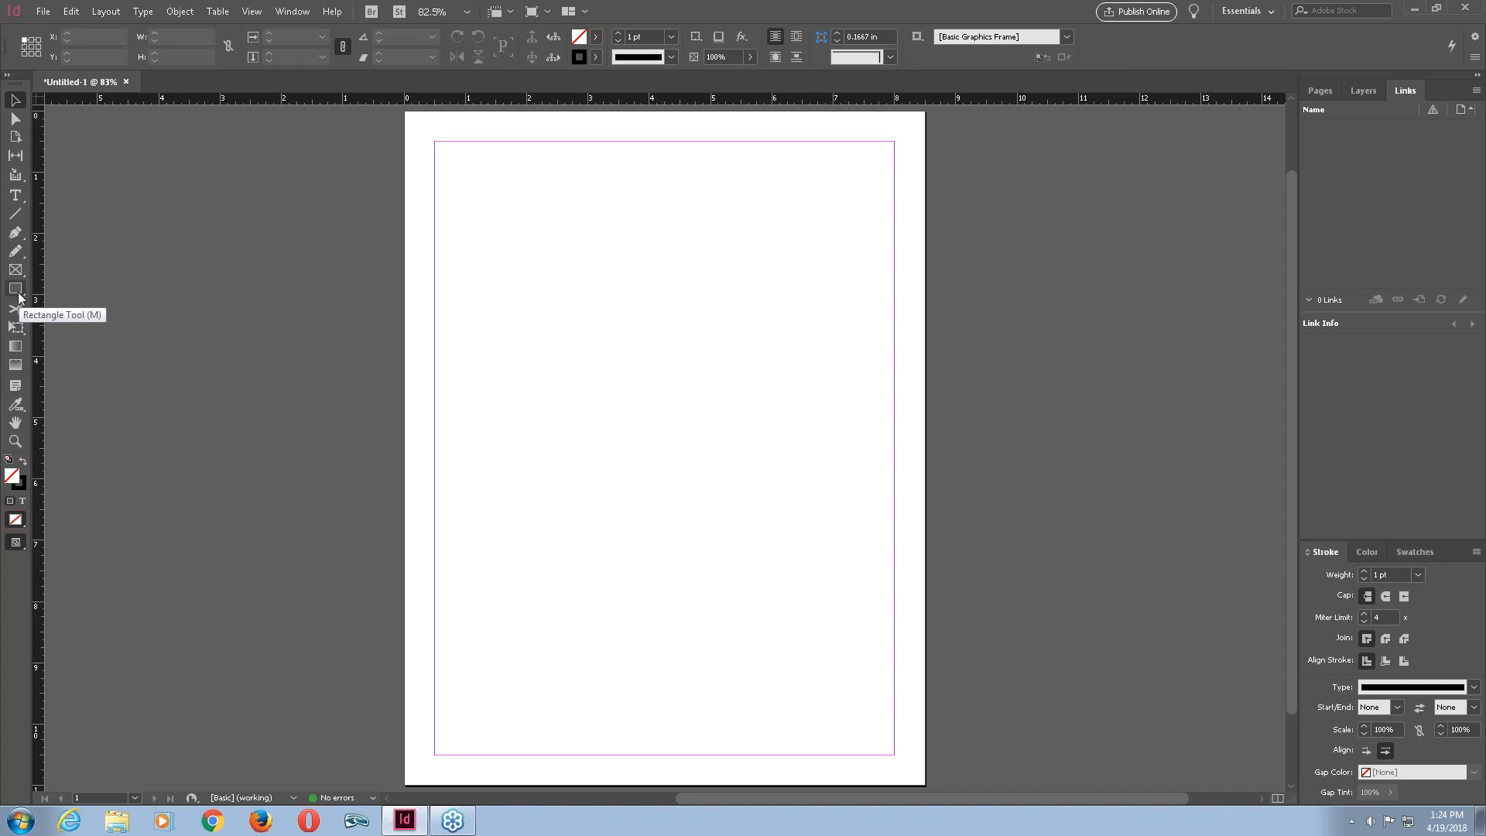
left_click(26, 296)
left_click(20, 298)
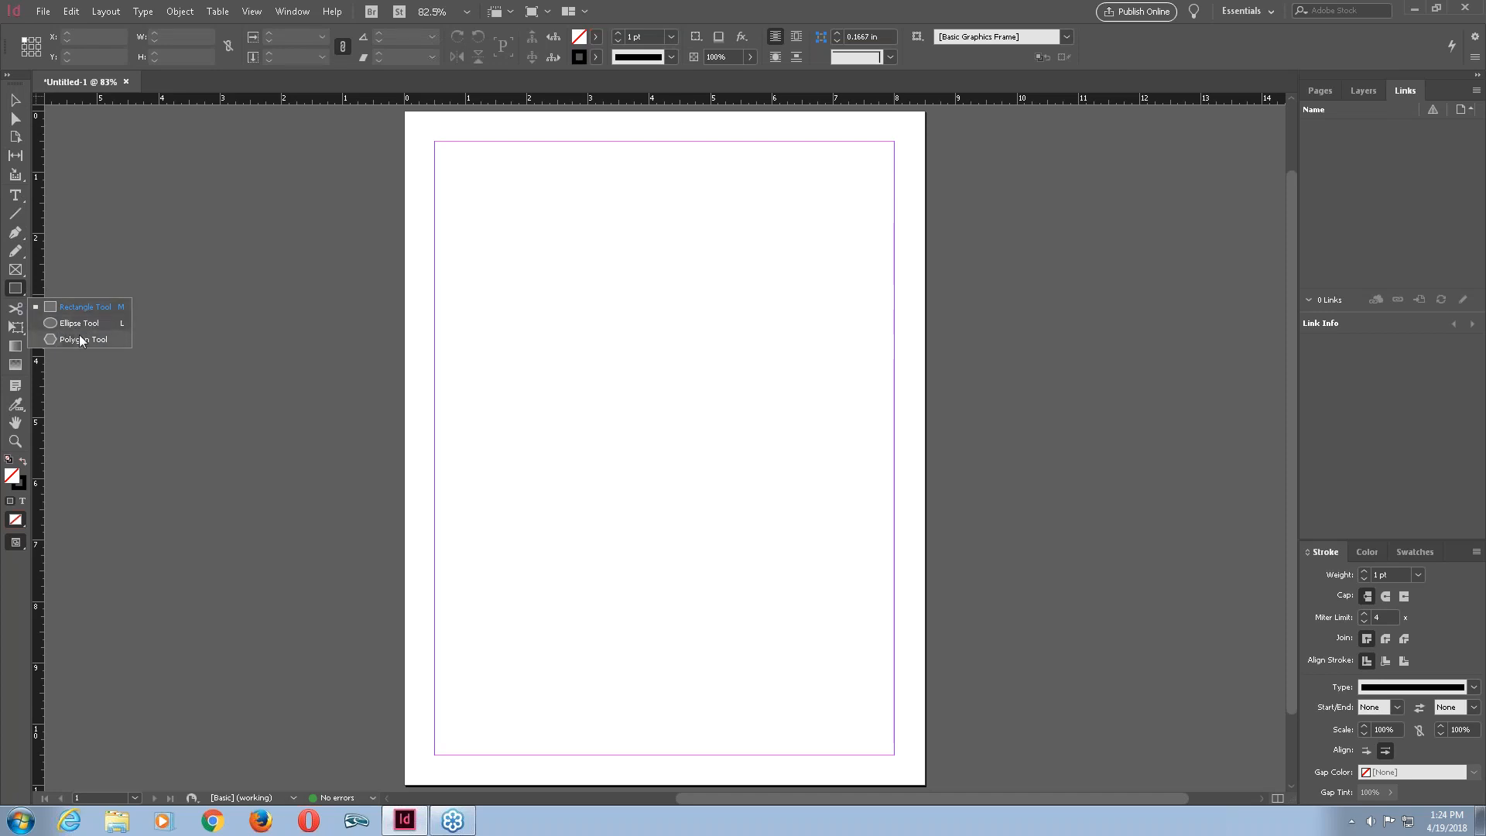
left_click(13, 288)
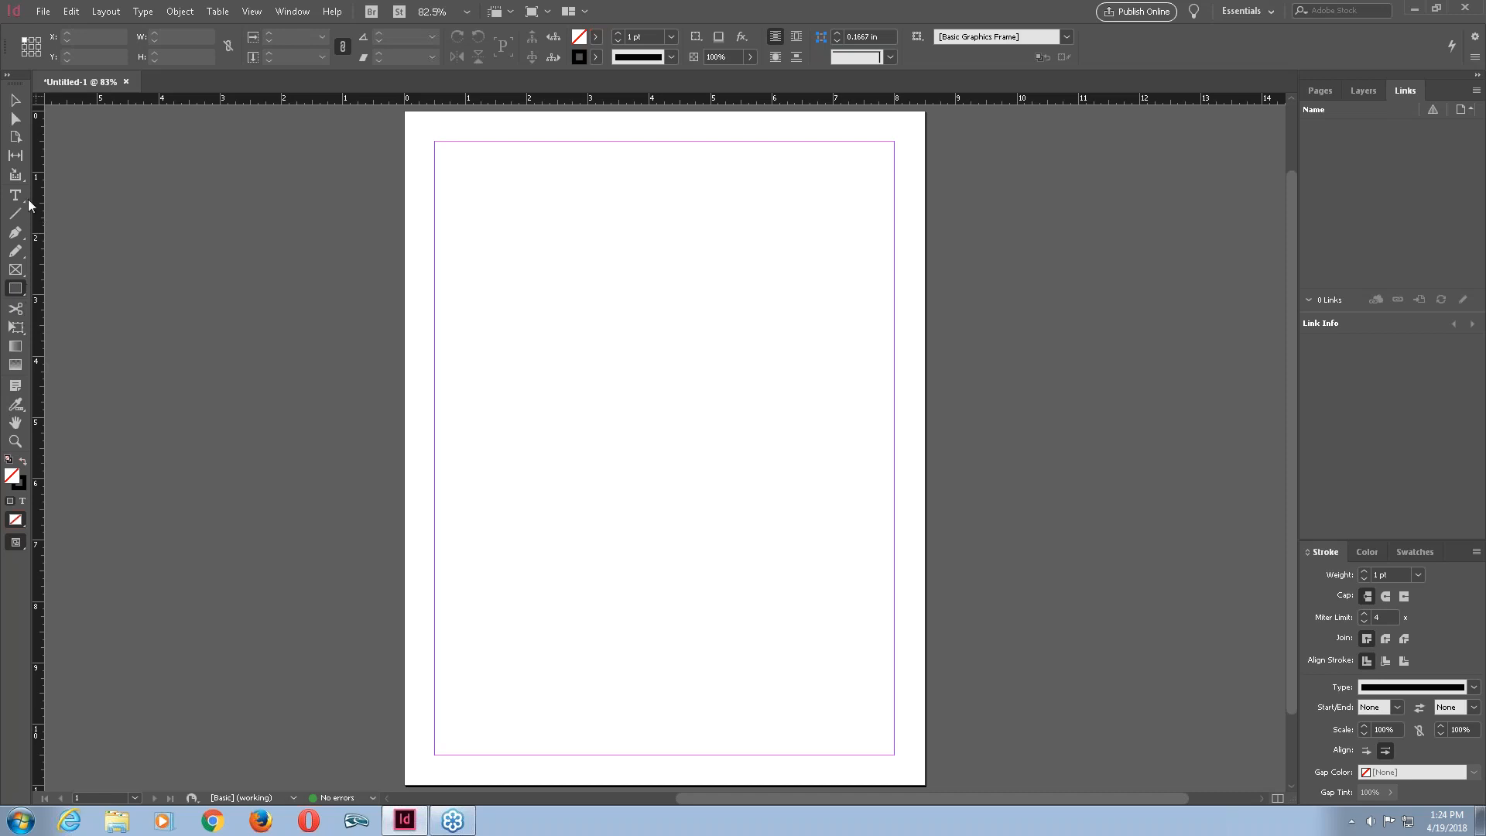
left_click(16, 235)
left_click(17, 103)
left_click(15, 195)
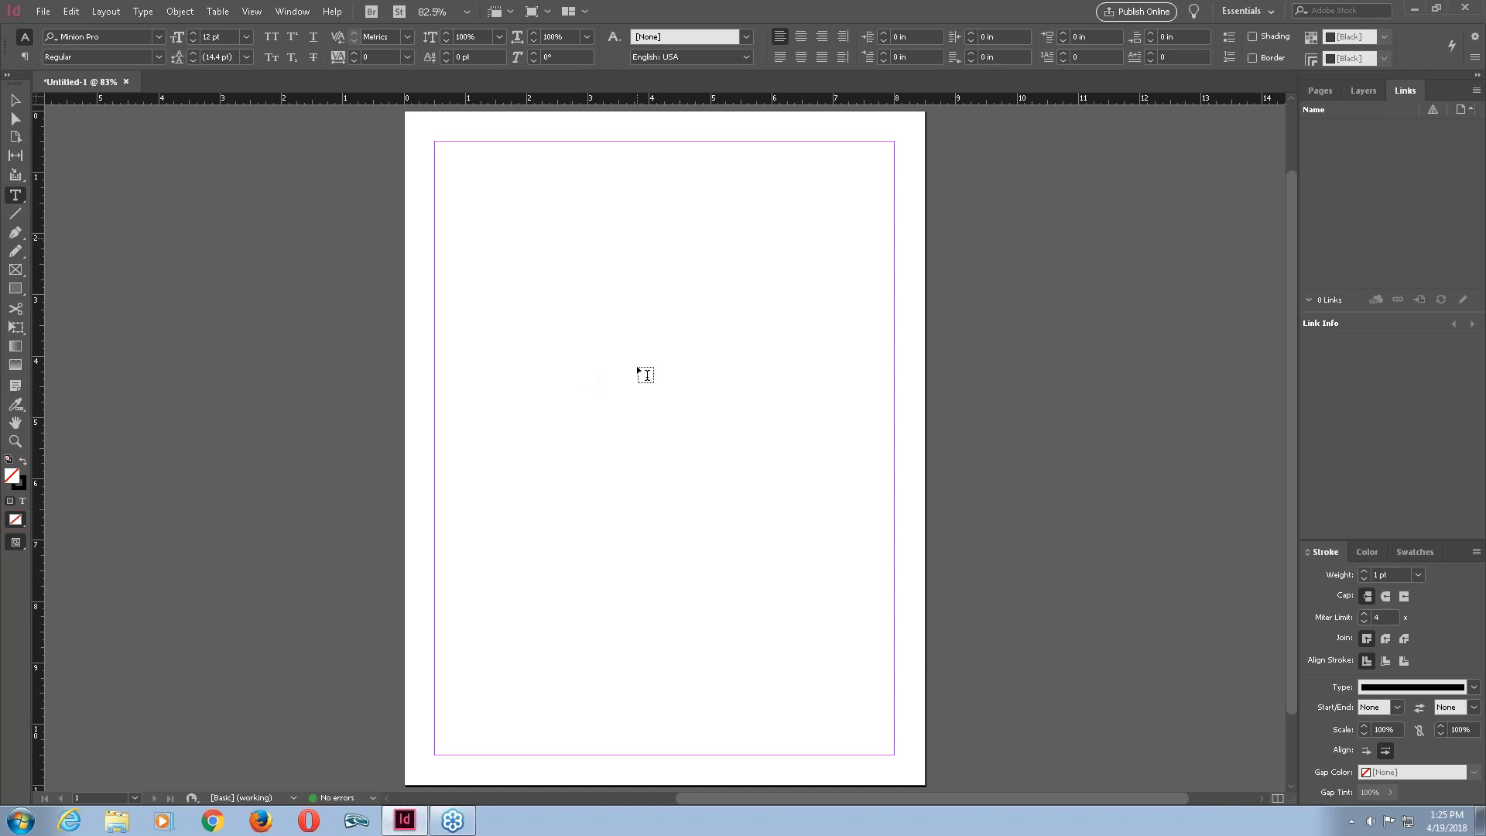
left_click(15, 99)
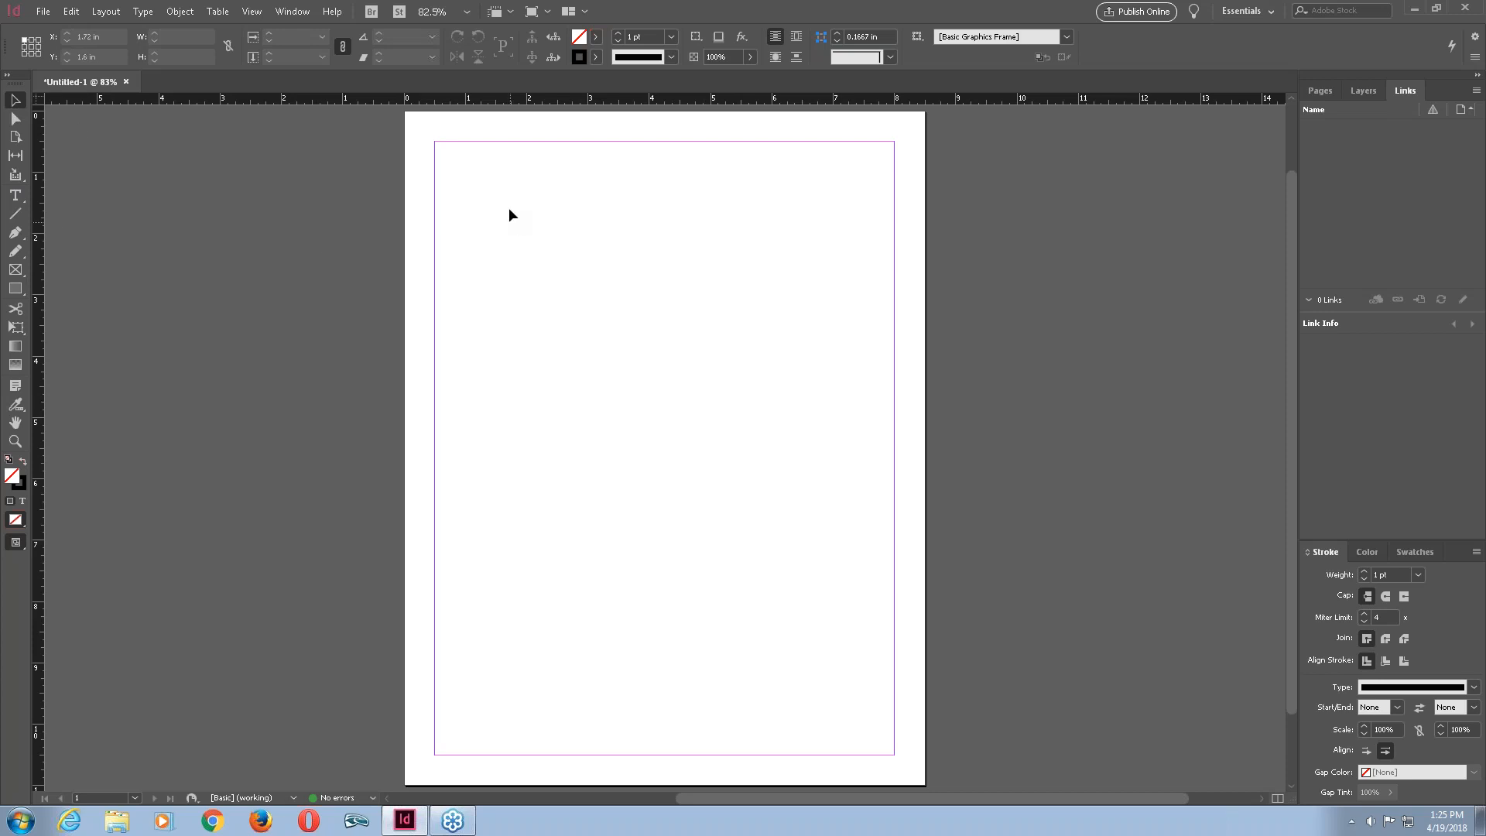
Draw a square rectangle about 3.34 in wide and high in the page's upper left area.
left_click(15, 289)
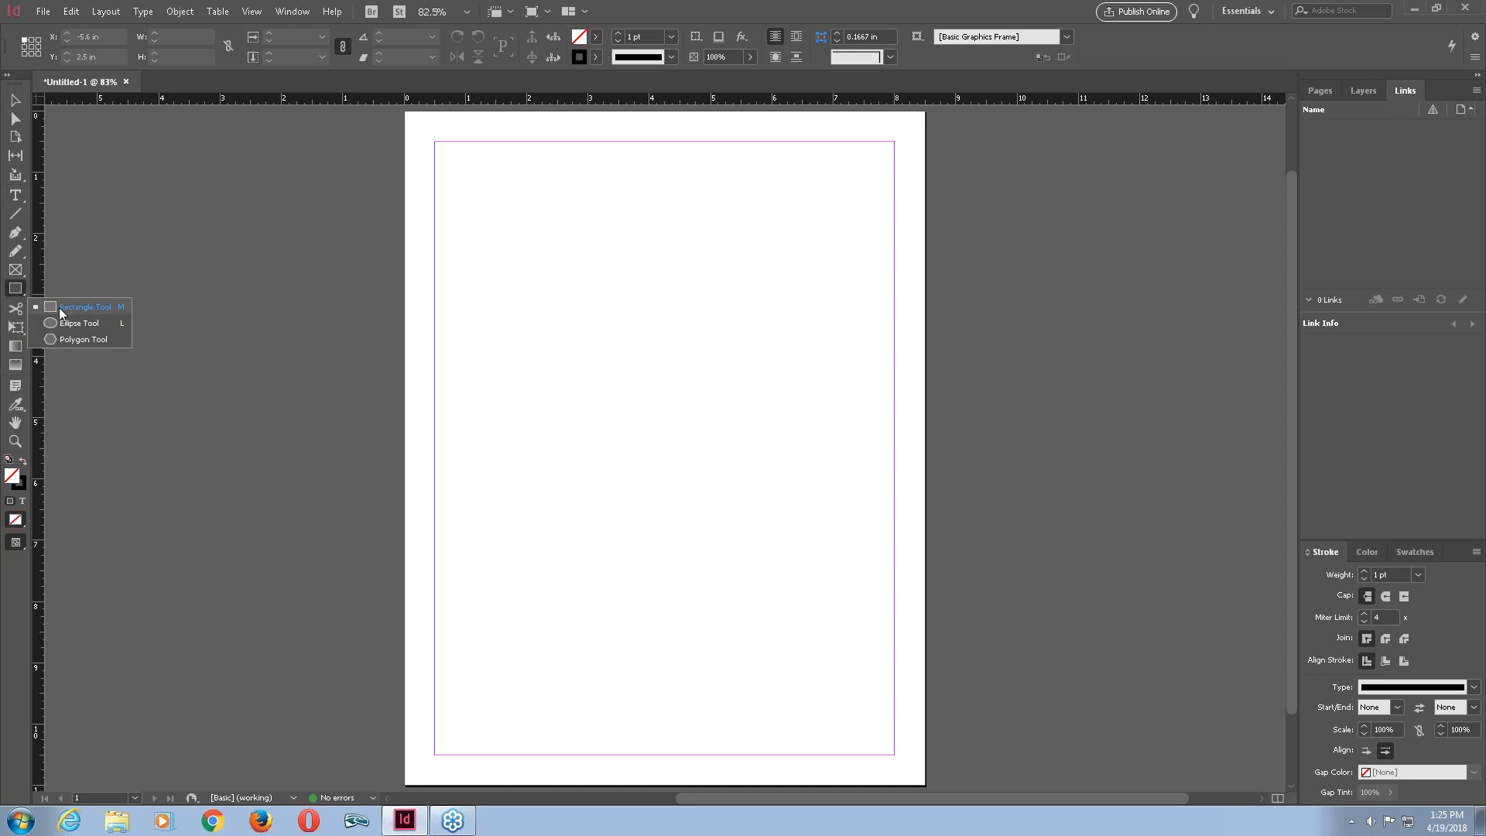
left_click(59, 308)
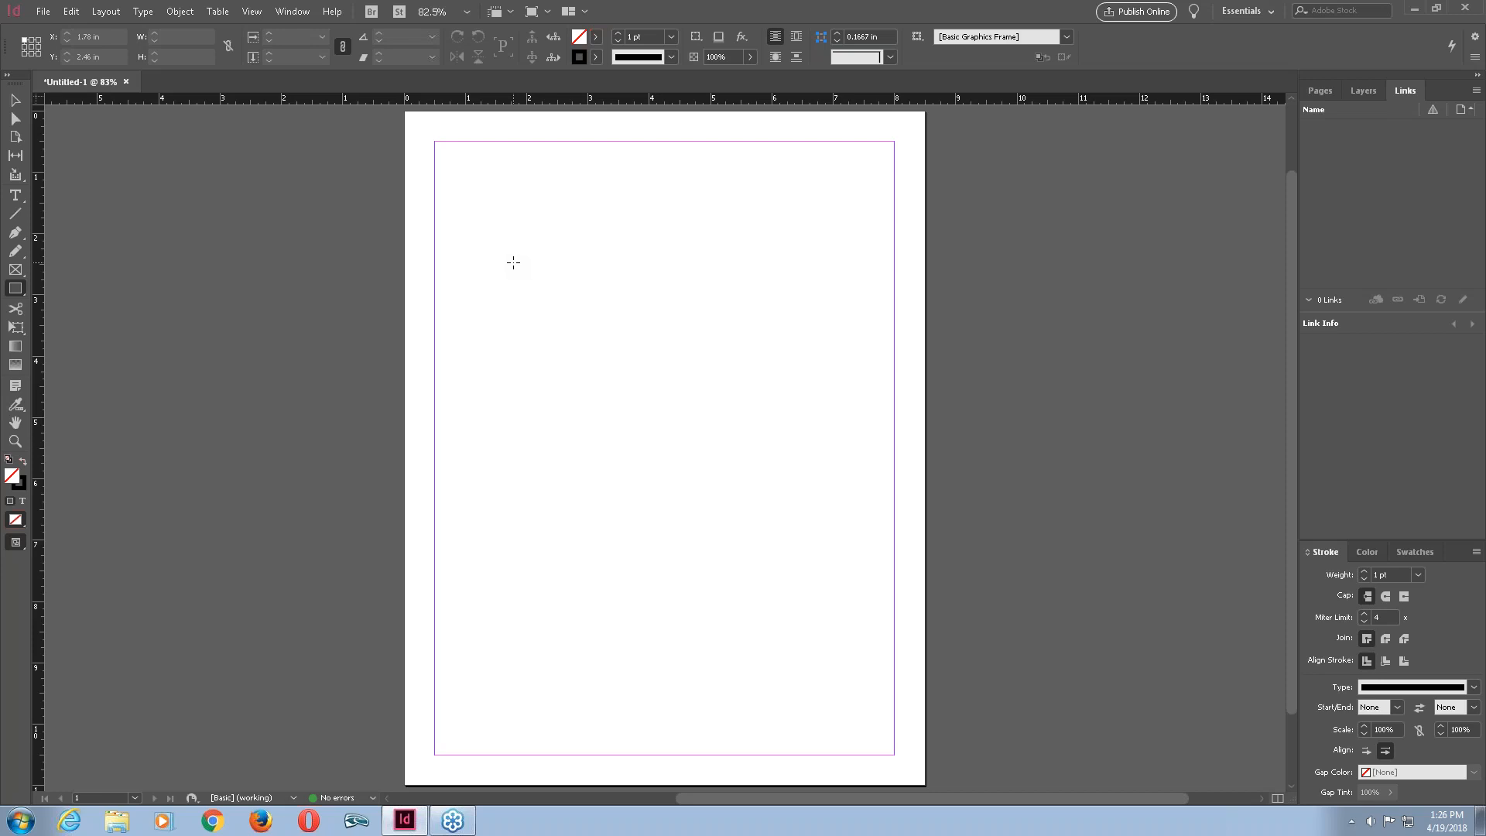
mouse_move(515, 264)
left_mouse_down()
mouse_move(573, 320)
mouse_move(604, 384)
mouse_move(755, 498)
mouse_move(691, 435)
mouse_move(769, 488)
mouse_move(807, 411)
mouse_move(647, 341)
mouse_move(597, 448)
mouse_move(640, 527)
mouse_move(772, 462)
mouse_move(789, 340)
mouse_move(723, 309)
mouse_move(746, 372)
mouse_move(766, 355)
mouse_move(870, 351)
mouse_move(630, 697)
mouse_move(664, 516)
mouse_move(802, 332)
mouse_move(780, 478)
mouse_move(728, 398)
mouse_move(777, 388)
mouse_move(604, 411)
mouse_move(713, 504)
mouse_move(640, 414)
mouse_move(746, 428)
mouse_move(720, 422)
mouse_move(675, 472)
mouse_move(675, 423)
mouse_move(676, 459)
mouse_move(604, 351)
mouse_move(728, 477)
mouse_move(591, 336)
mouse_move(736, 485)
mouse_move(567, 315)
mouse_move(692, 442)
mouse_move(594, 341)
mouse_move(666, 415)
mouse_move(639, 387)
left_mouse_up()
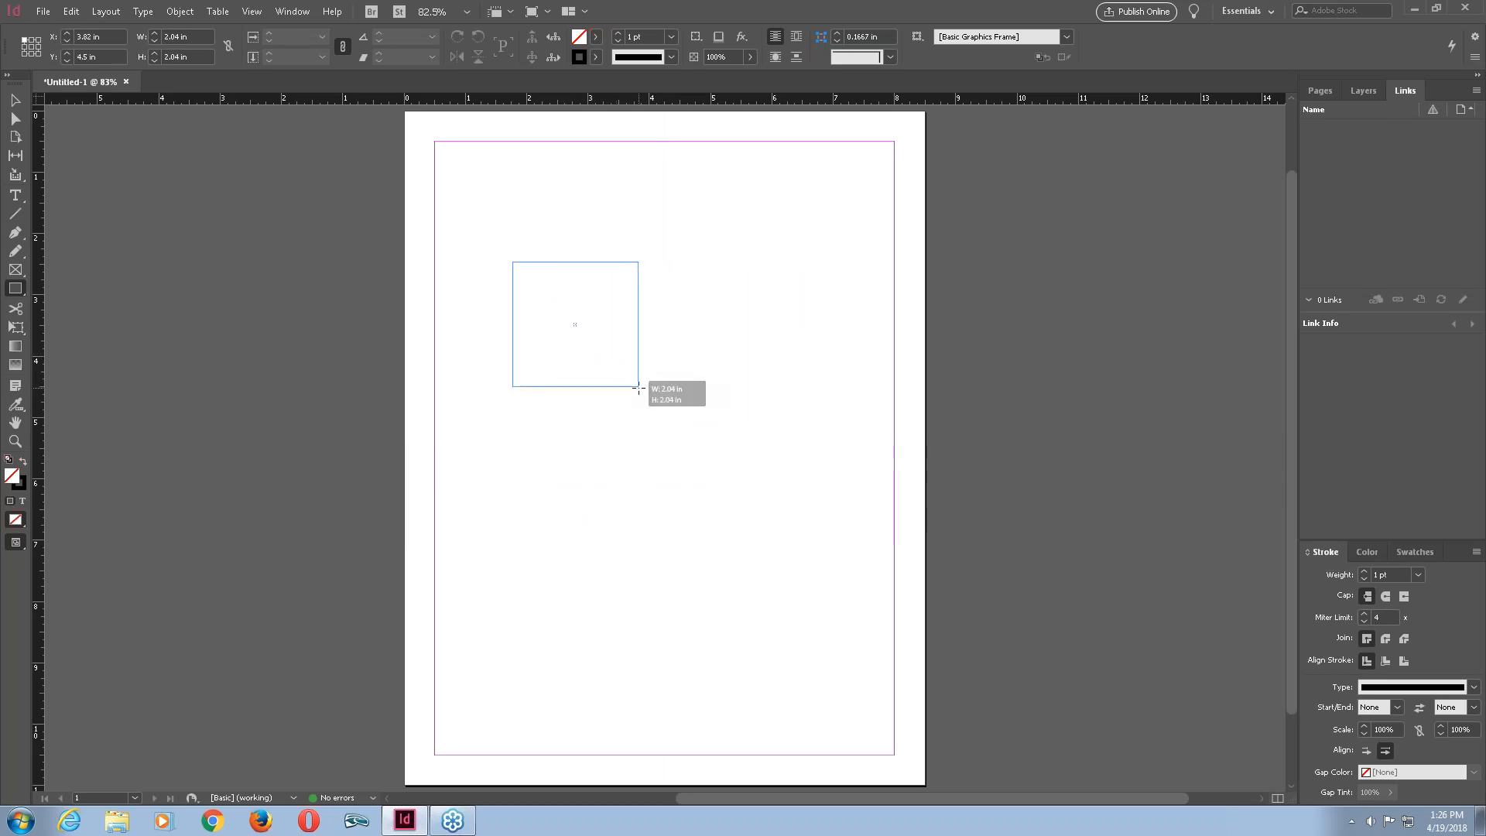
left_click_drag(639, 387, 639, 388)
left_click_drag(638, 387, 718, 466)
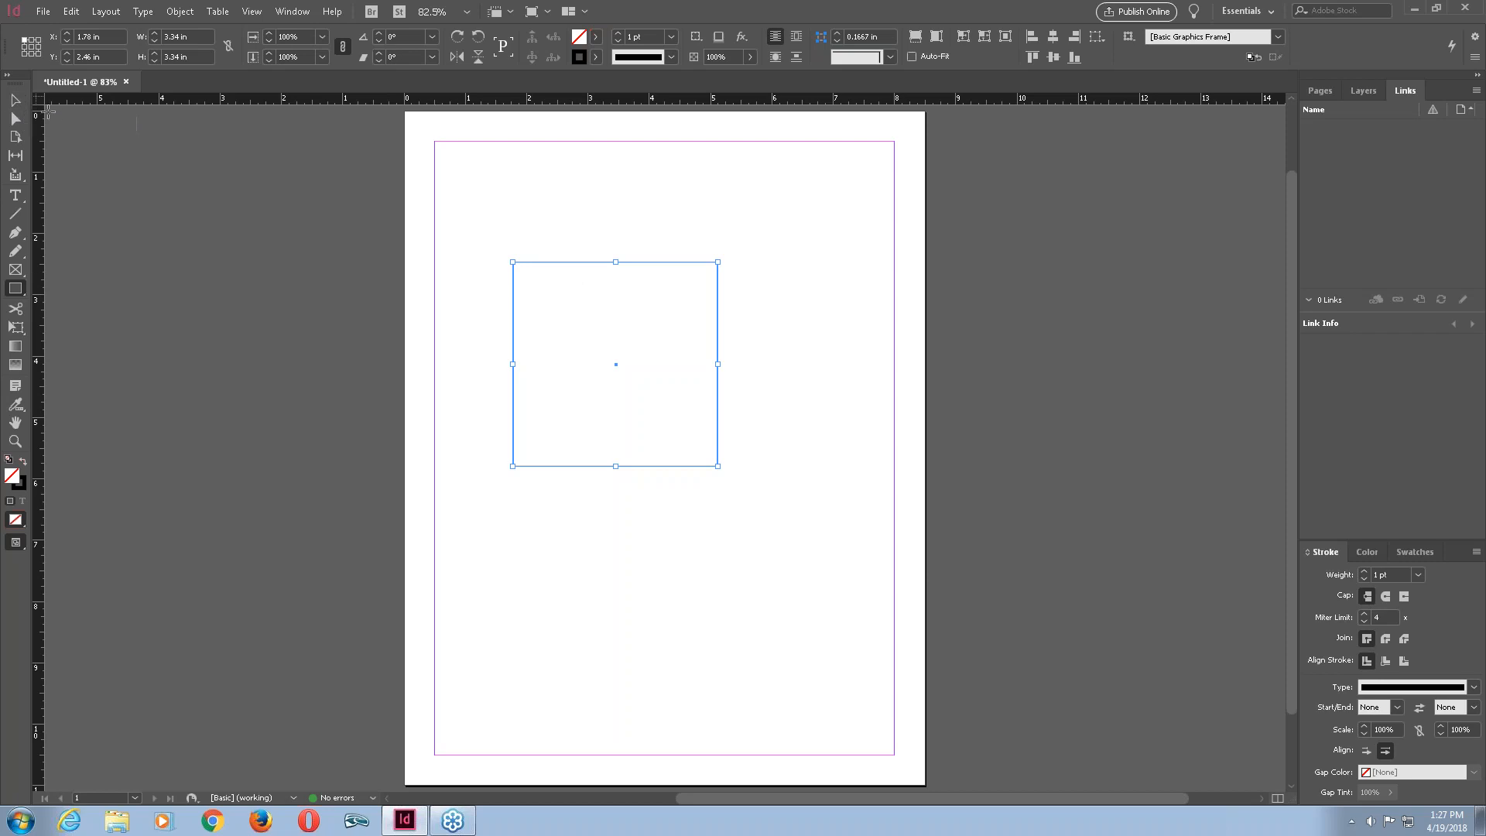
left_click(811, 253)
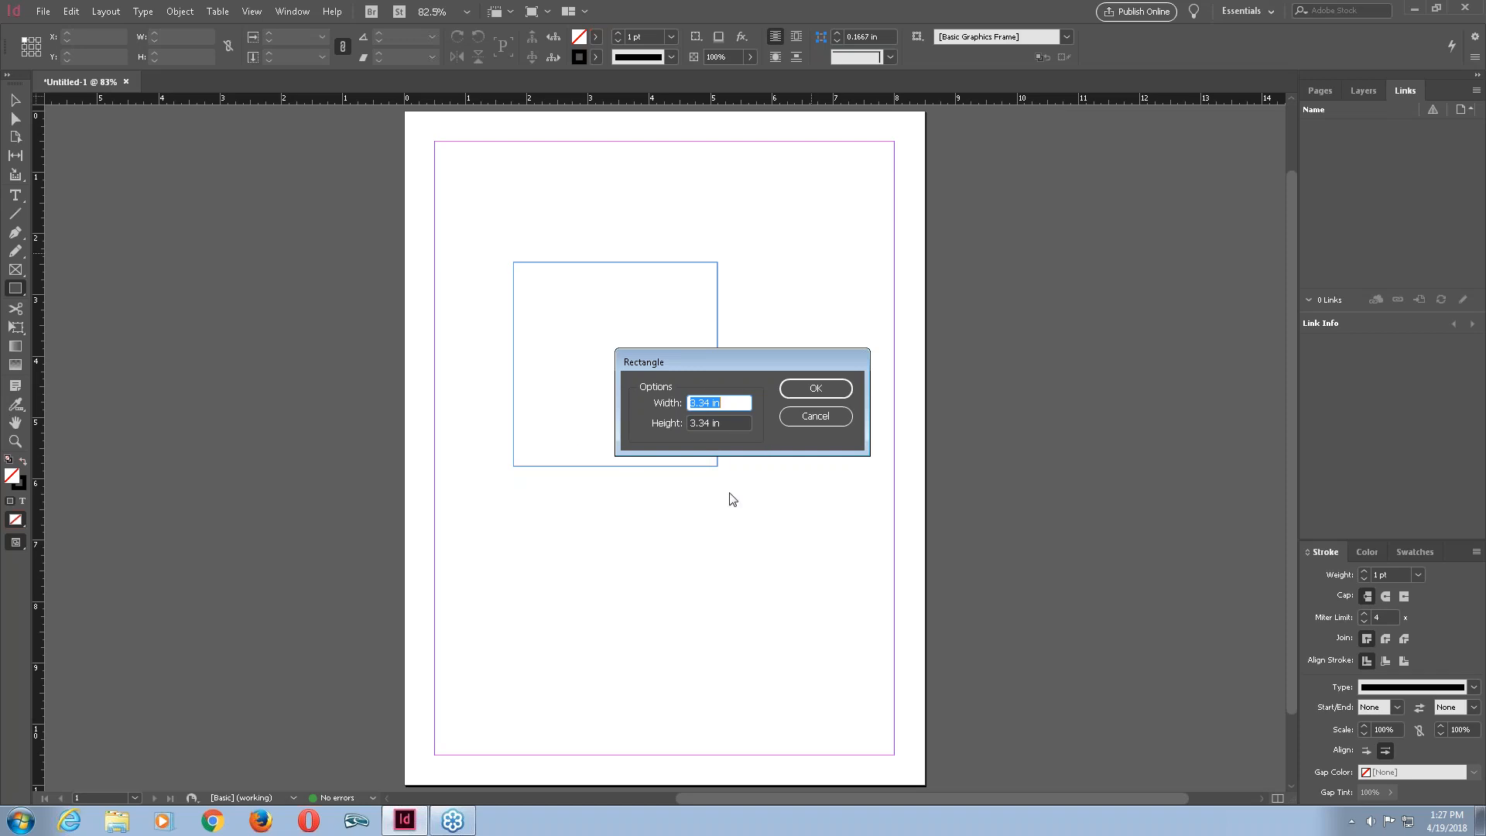
left_click(813, 416)
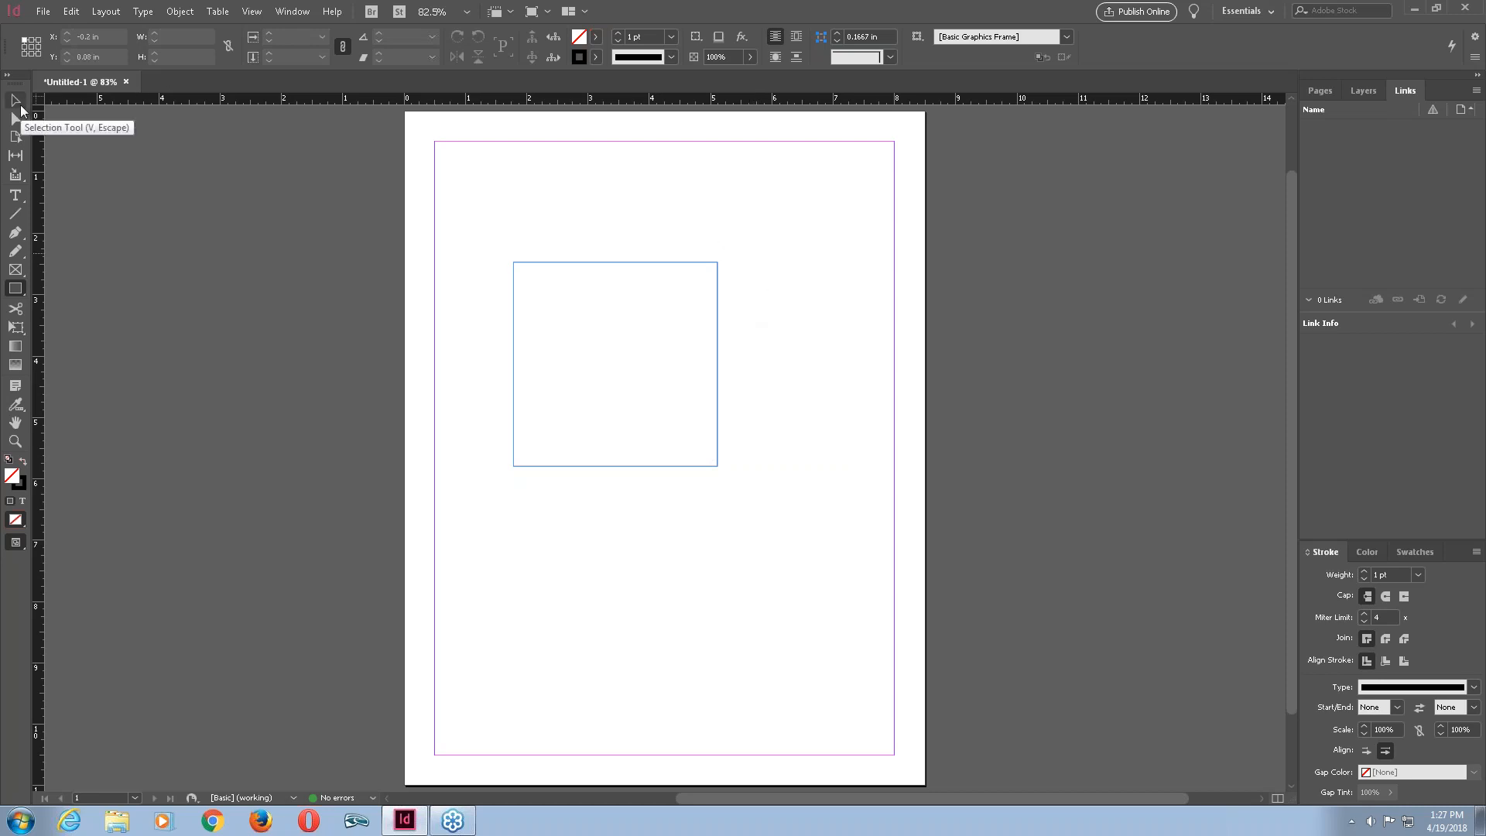
left_click(15, 101)
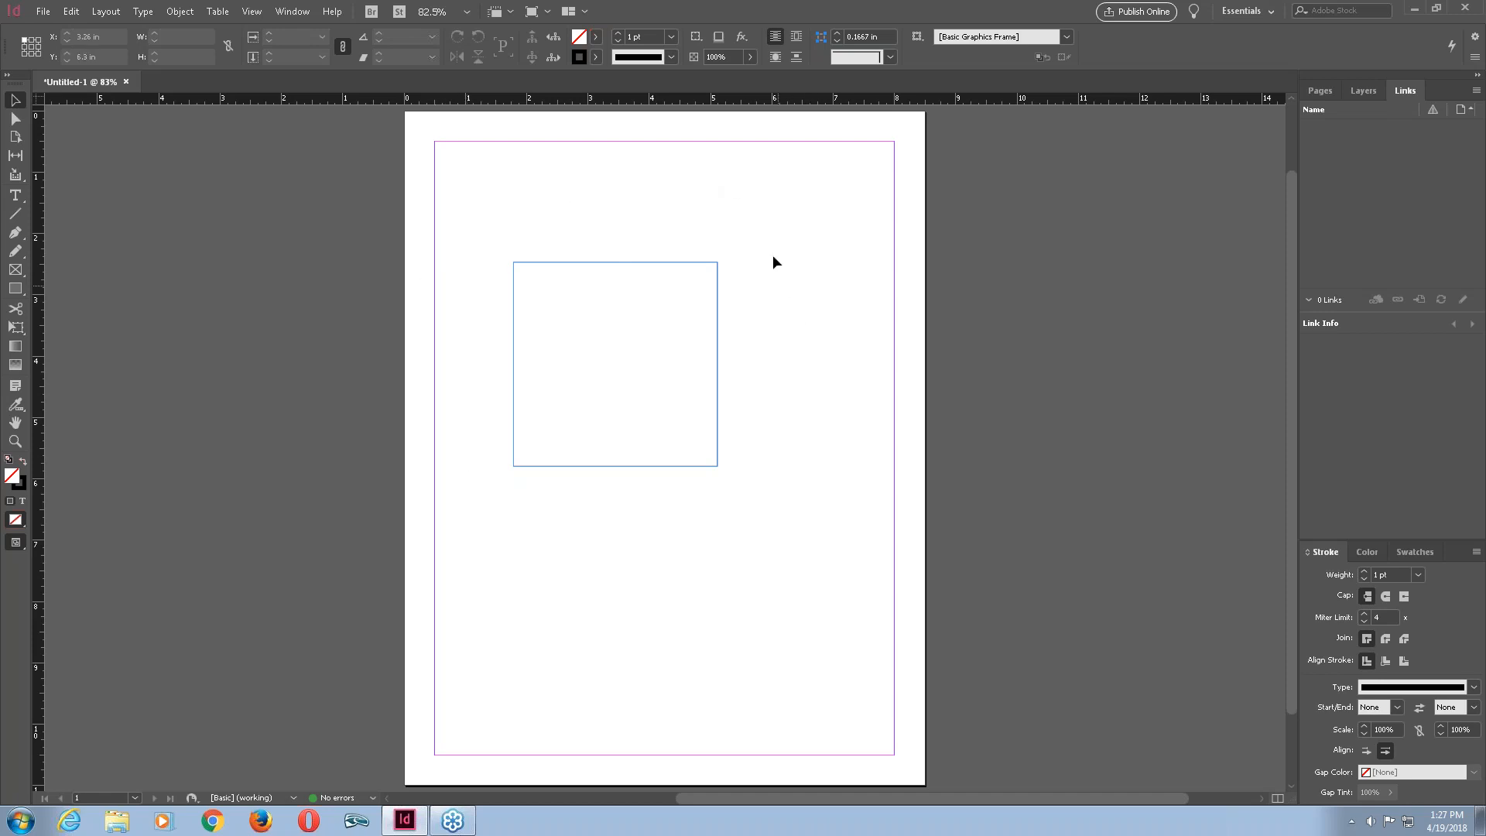
Practise selecting and deselecting the square, both by clicking it and with marquee selections.
left_click(710, 270)
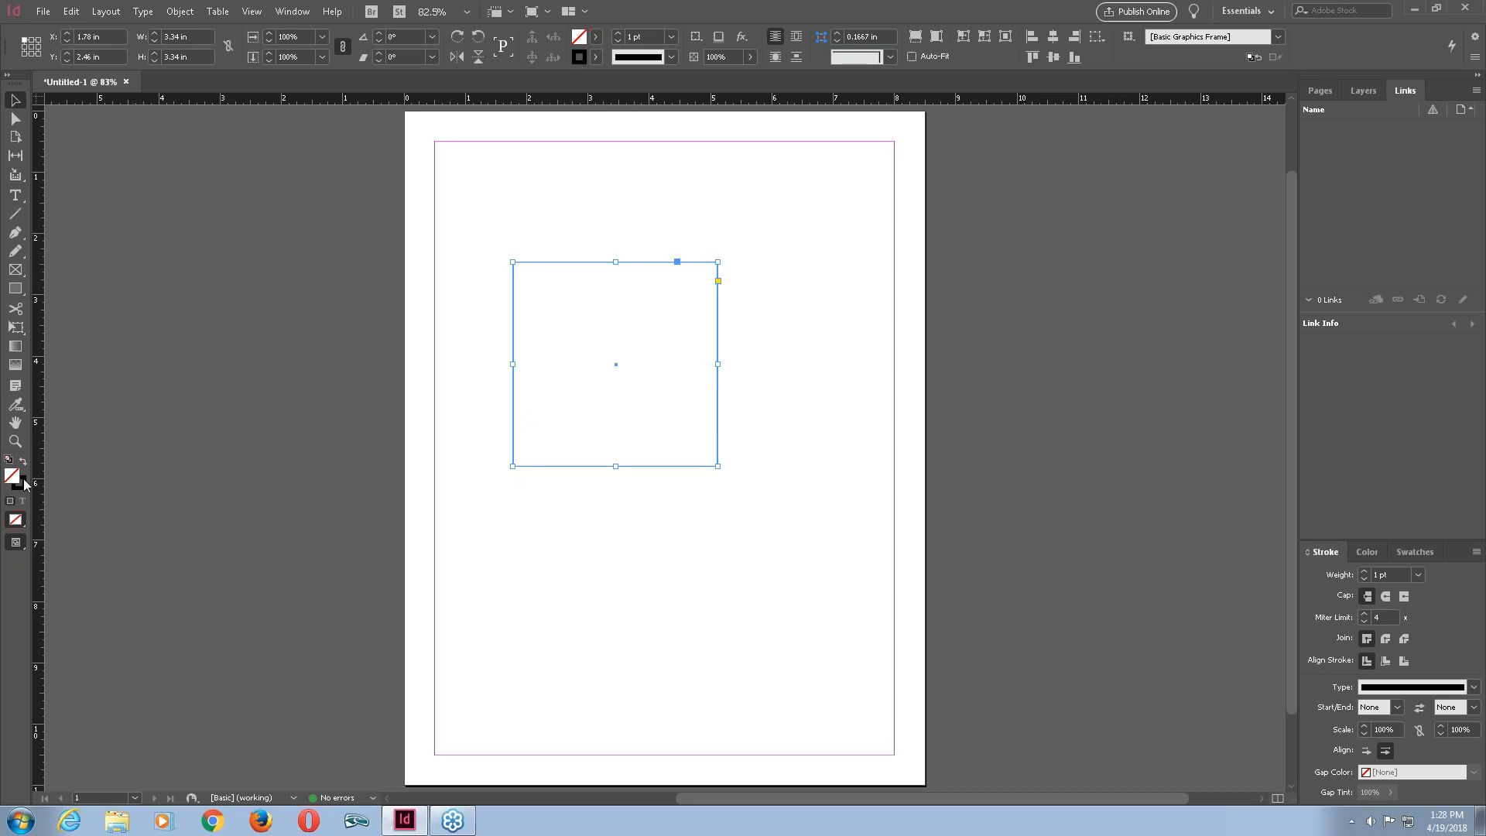
left_click(1375, 557)
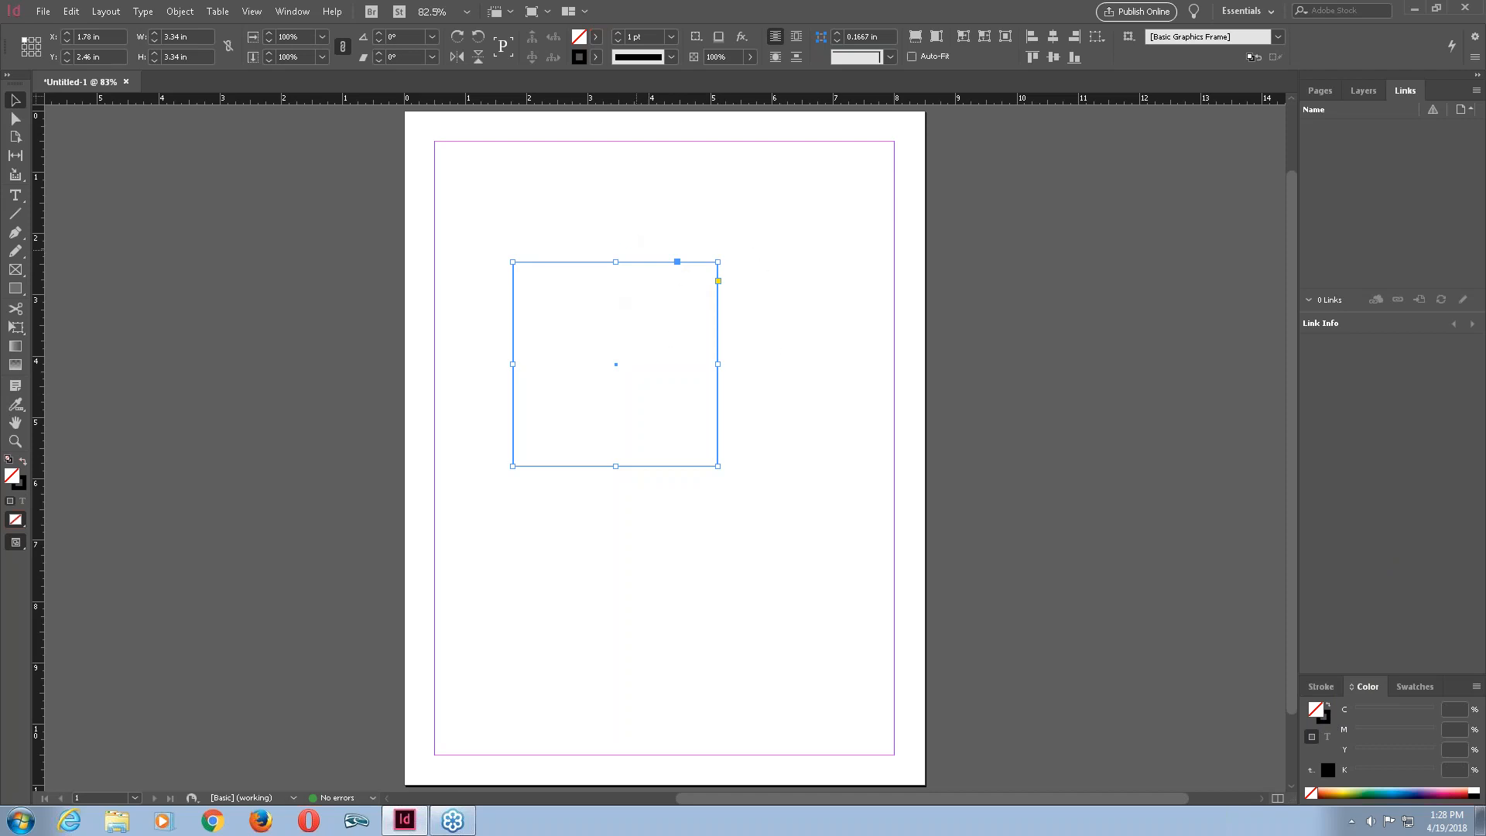
left_click(884, 308)
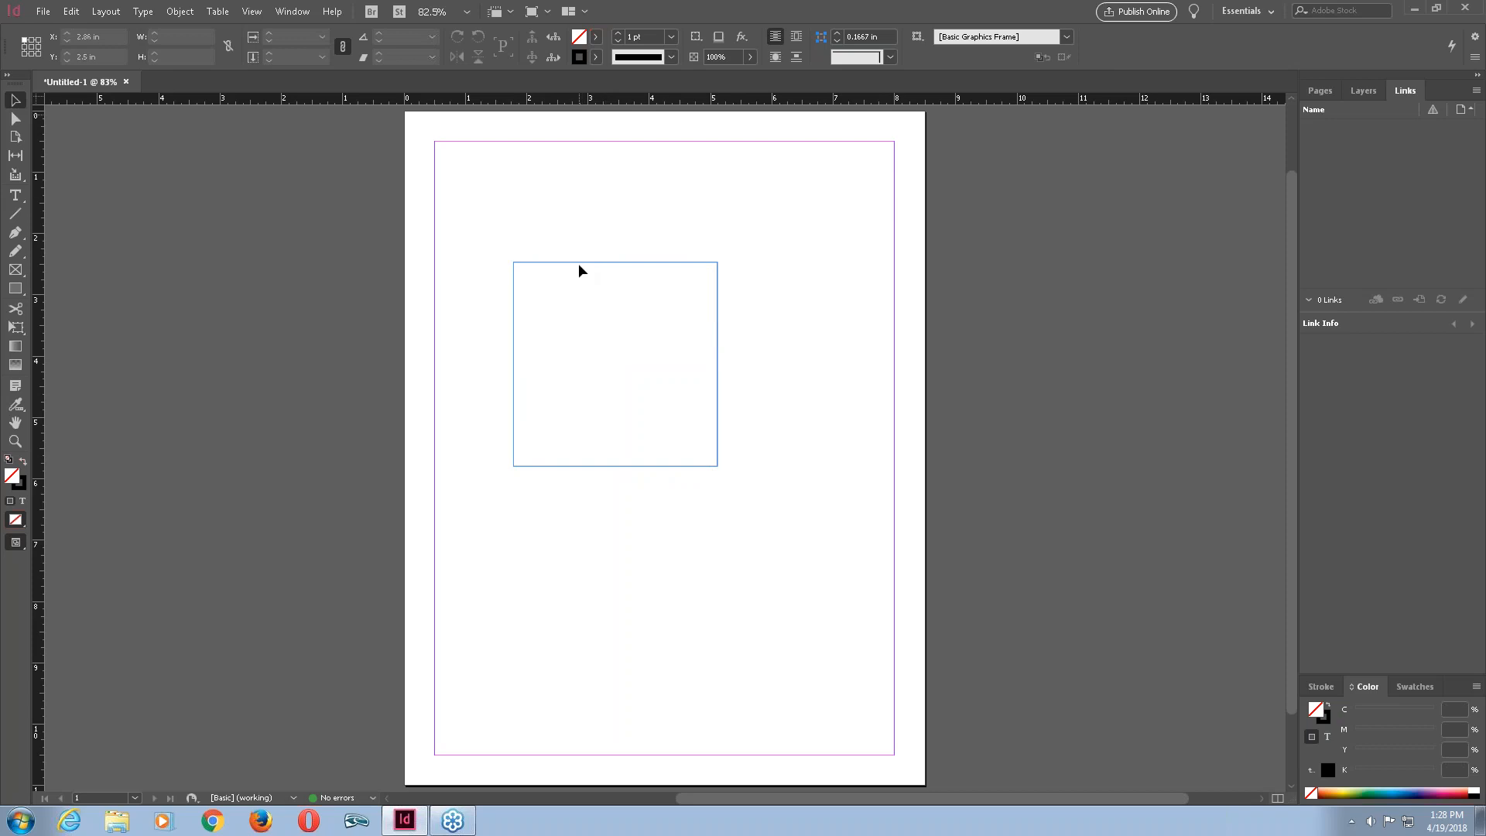
left_click(633, 262)
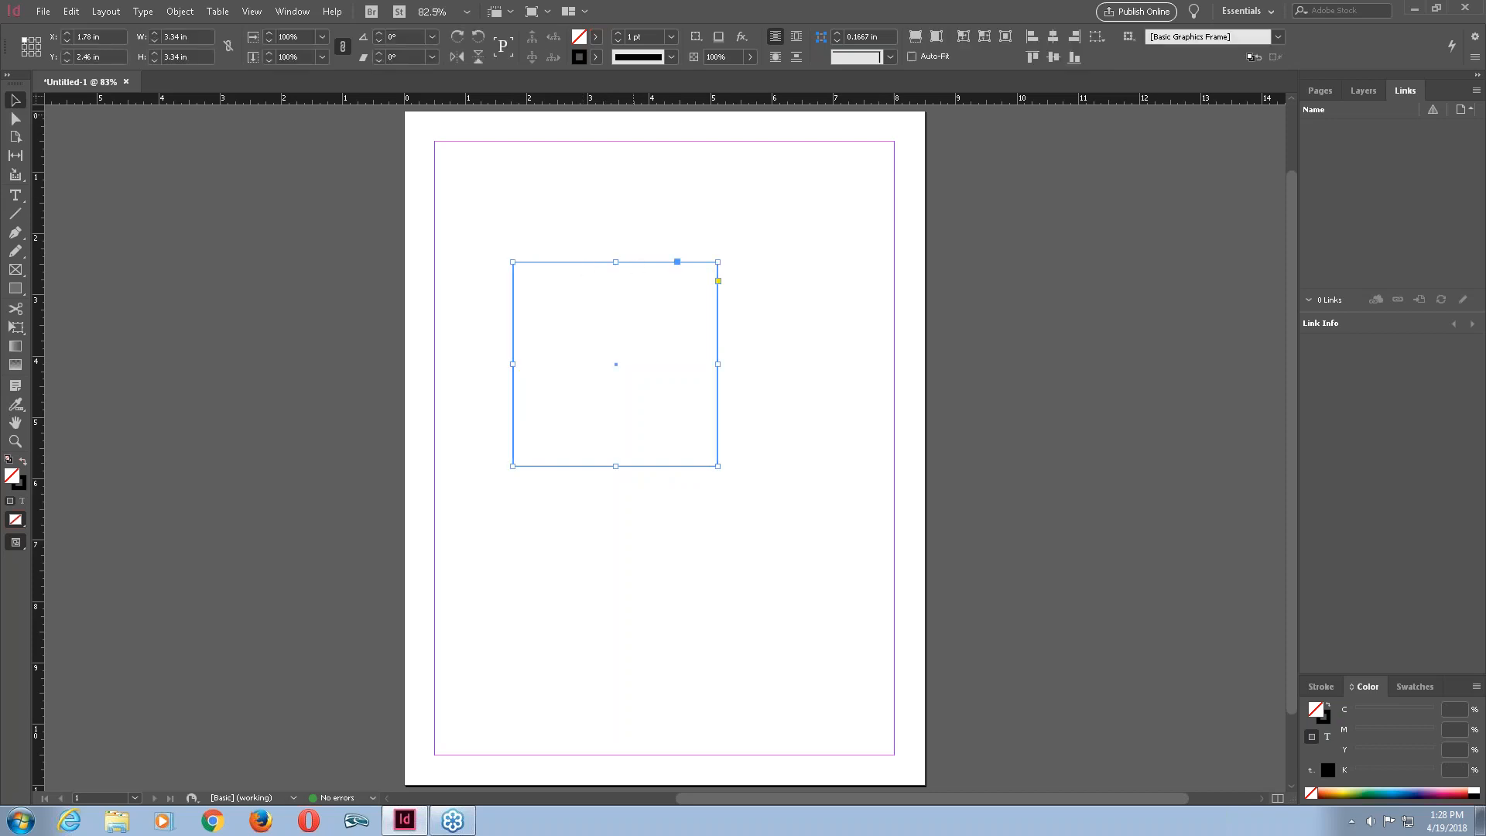
left_click(768, 304)
left_click(717, 268)
left_click(752, 288)
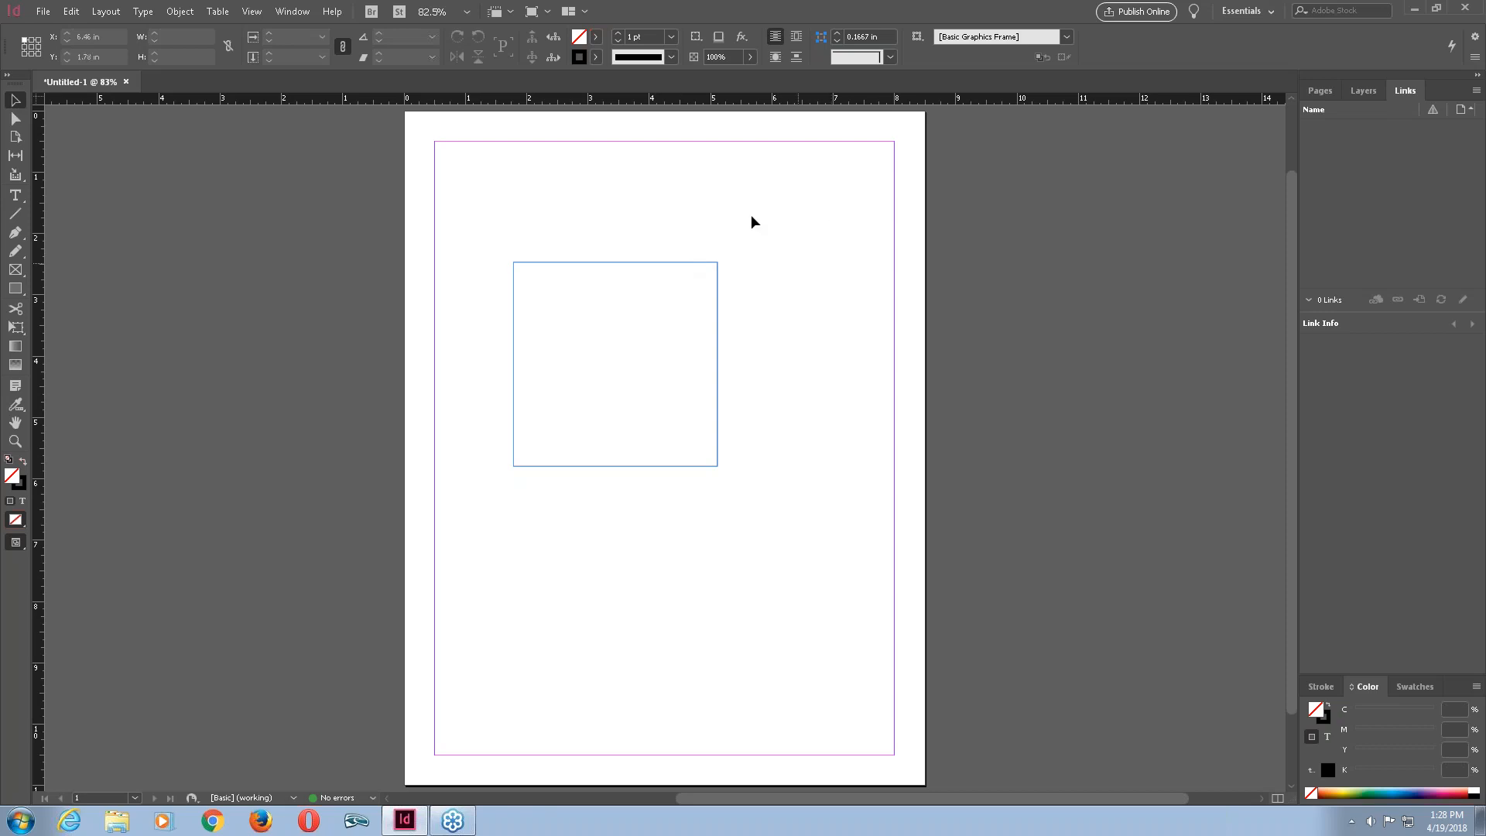
left_click_drag(823, 223, 643, 309)
left_click(817, 236)
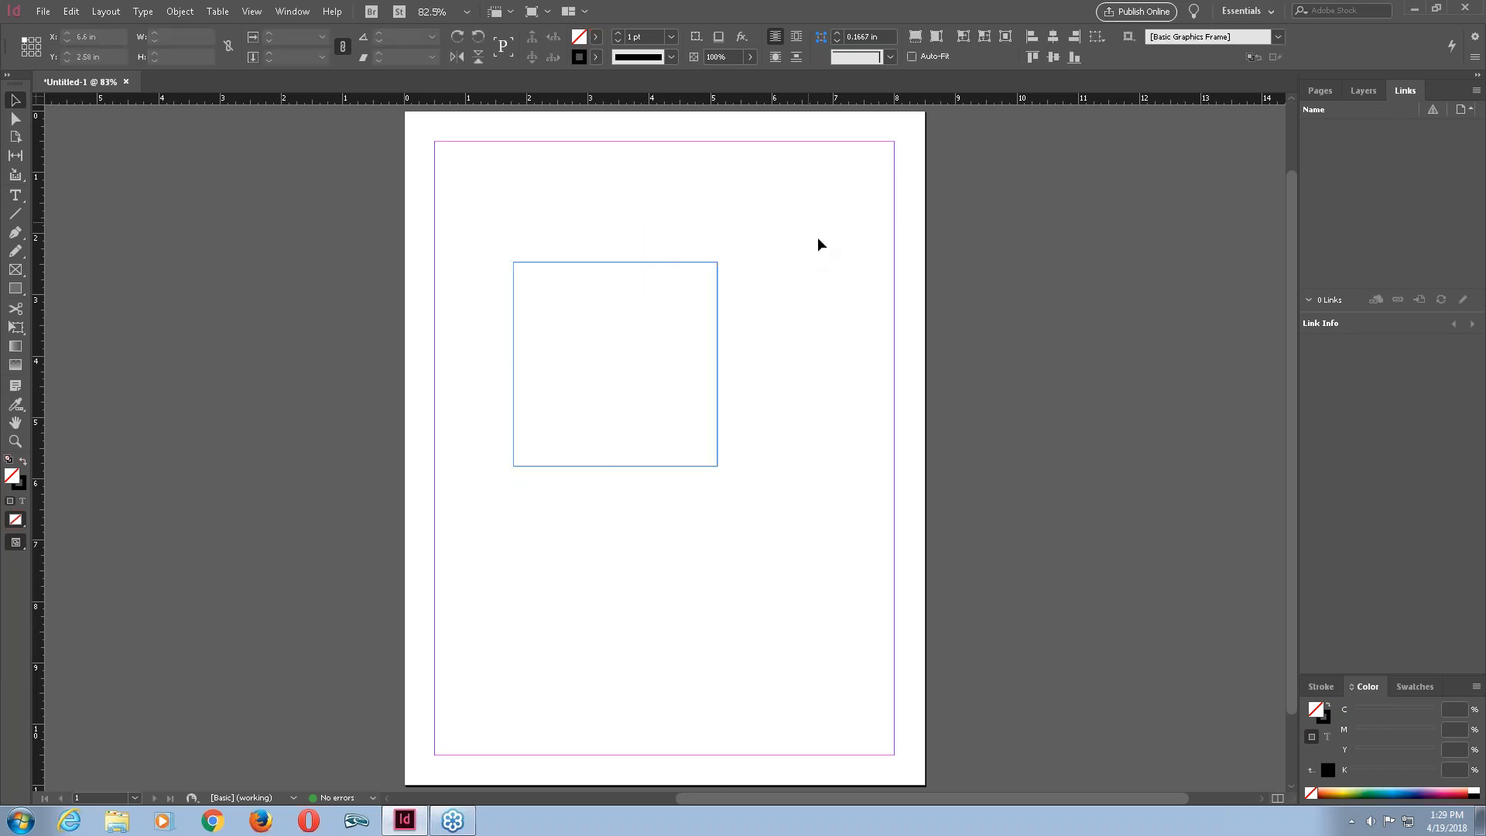
left_click_drag(828, 225, 612, 310)
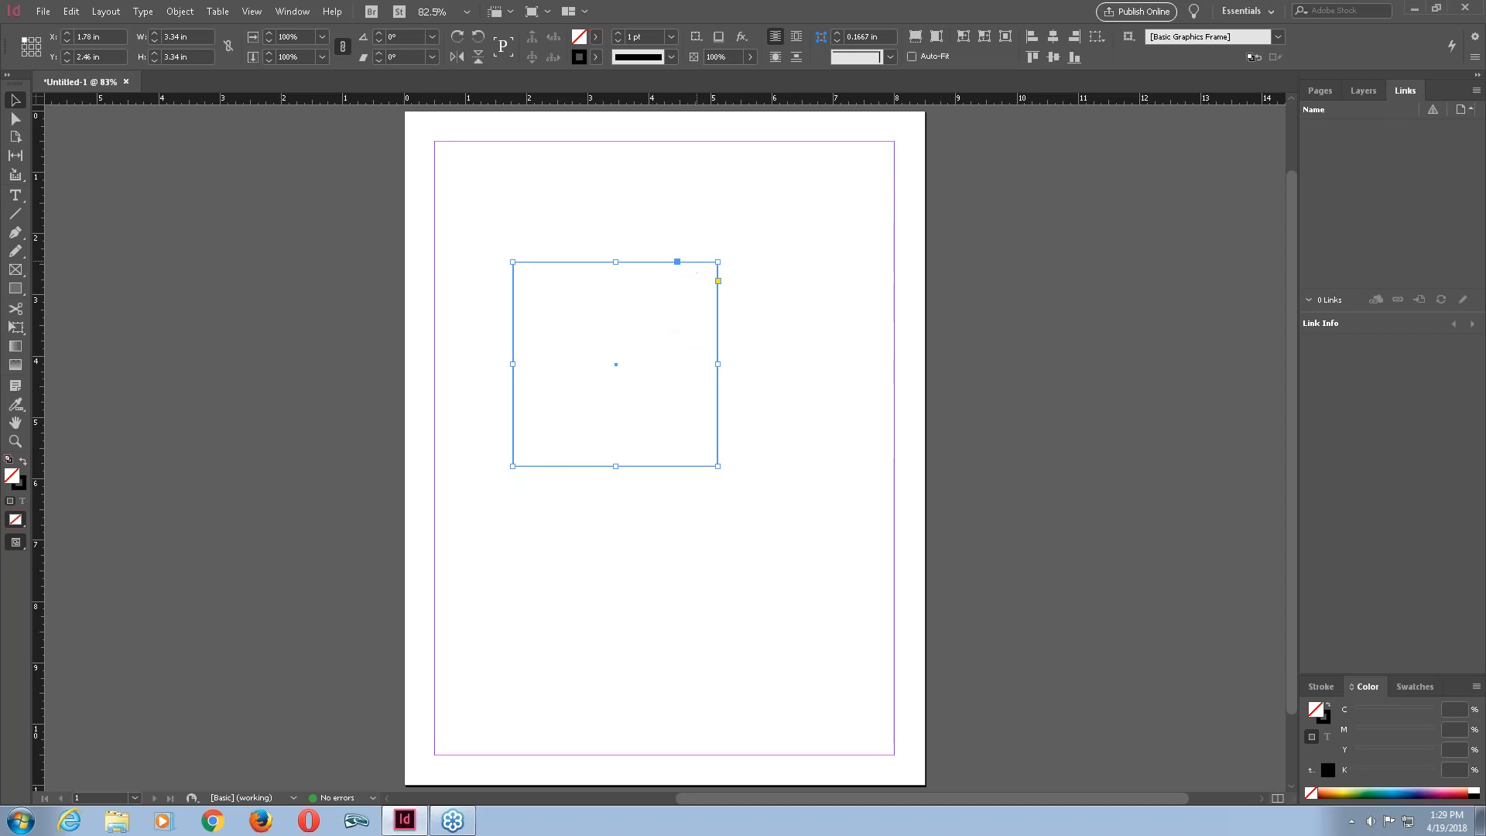
left_click(769, 306)
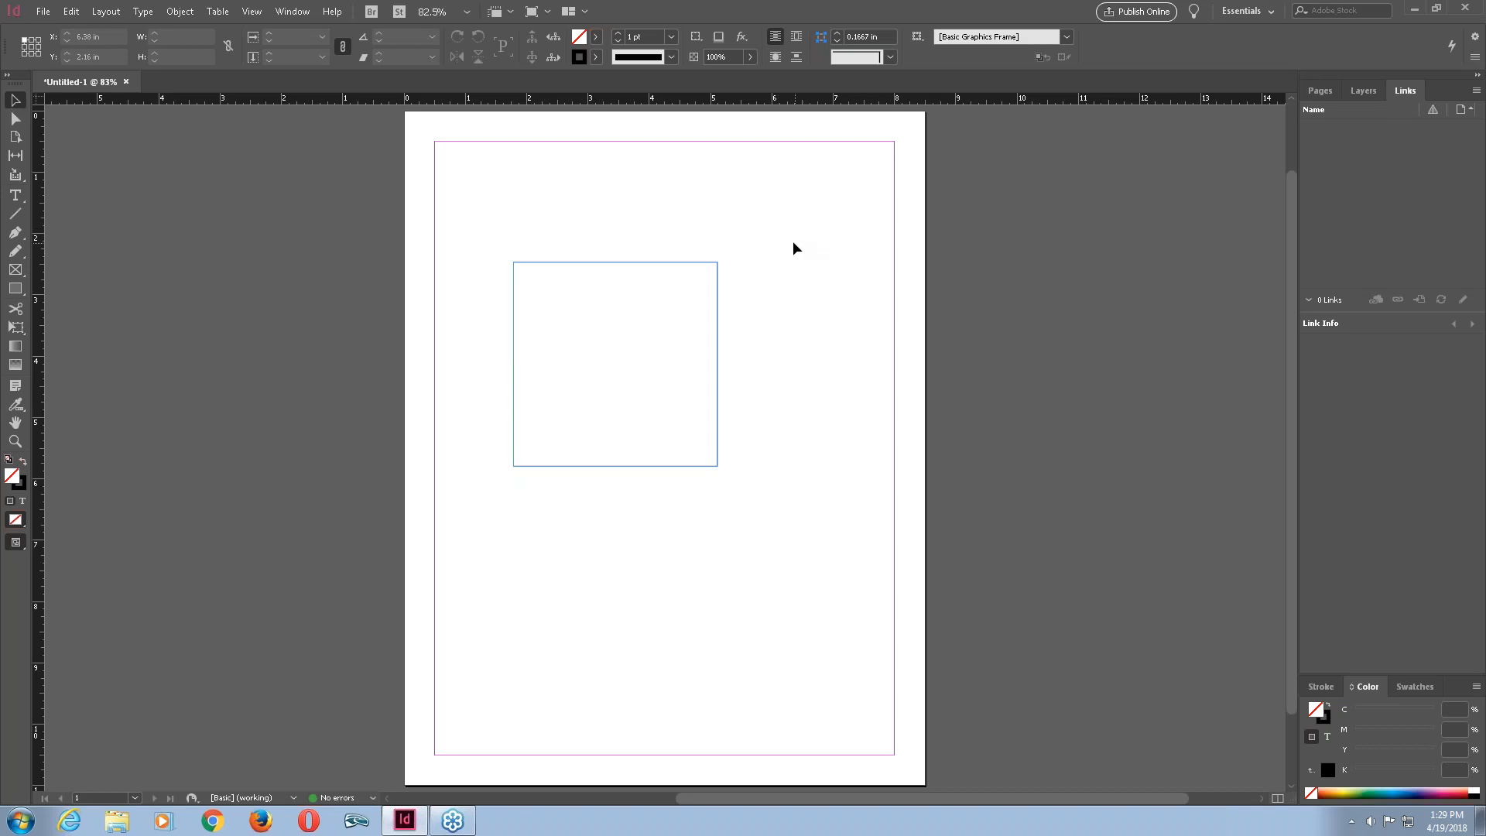
Select the square with a marquee and move it slightly down and to the left.
left_click_drag(789, 233, 631, 305)
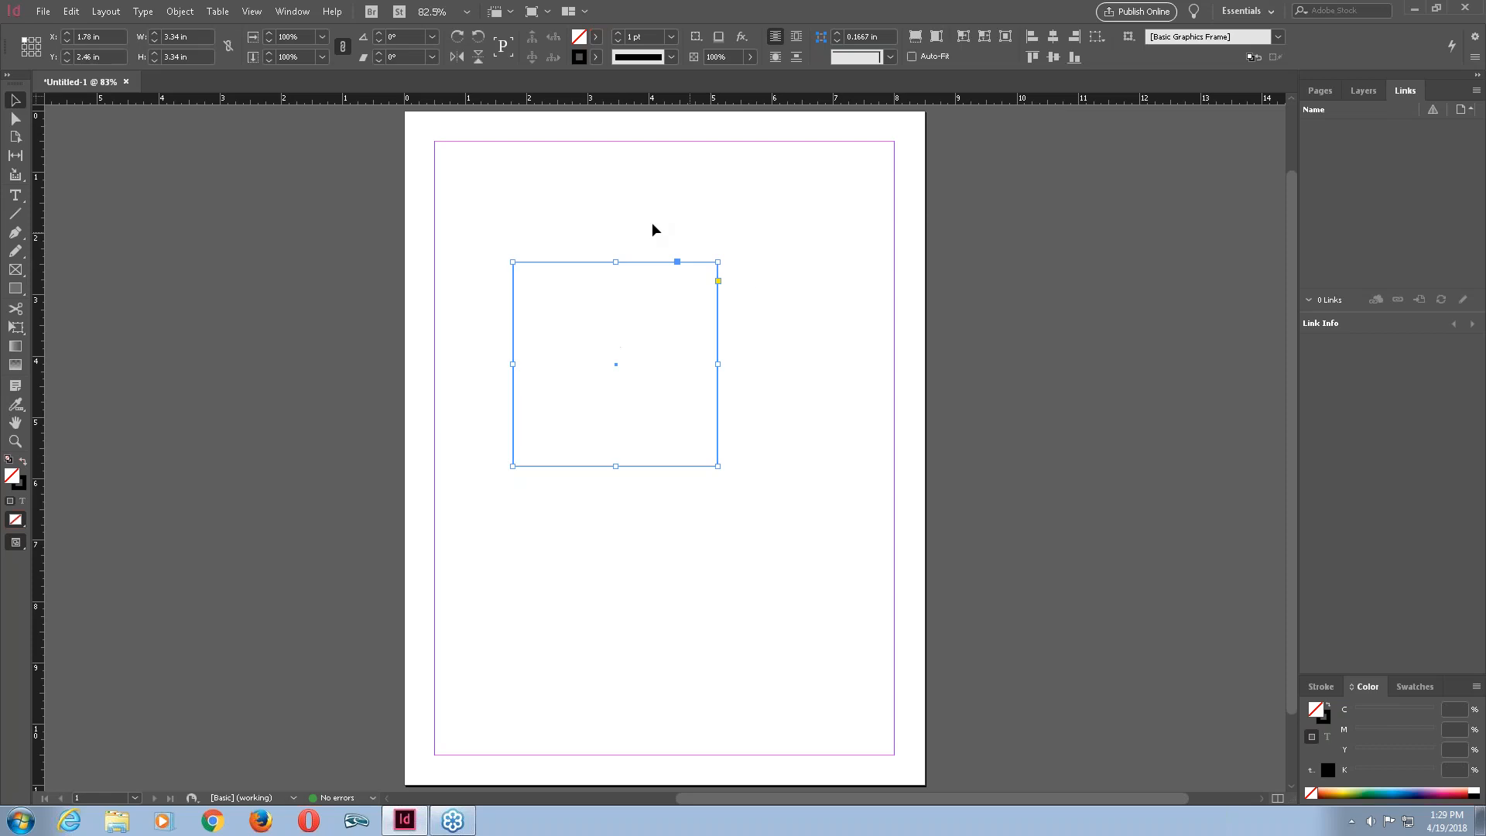
left_click_drag(650, 262, 717, 319)
left_click_drag(571, 370, 555, 316)
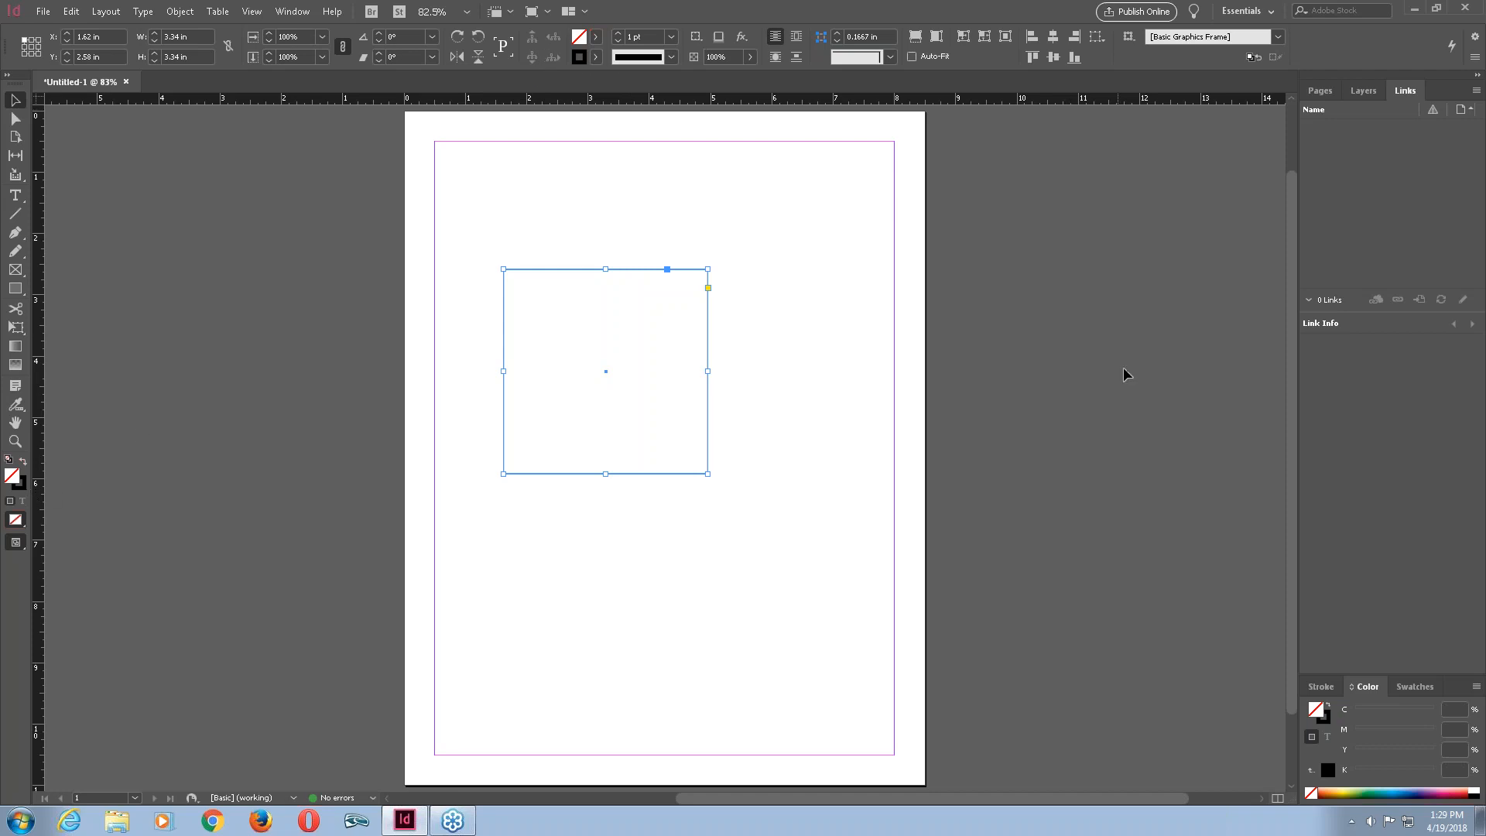
Show the stroke settings and raise the square's stroke weight stepwise to 5 pt, then pick 10 pt.
left_click(1322, 687)
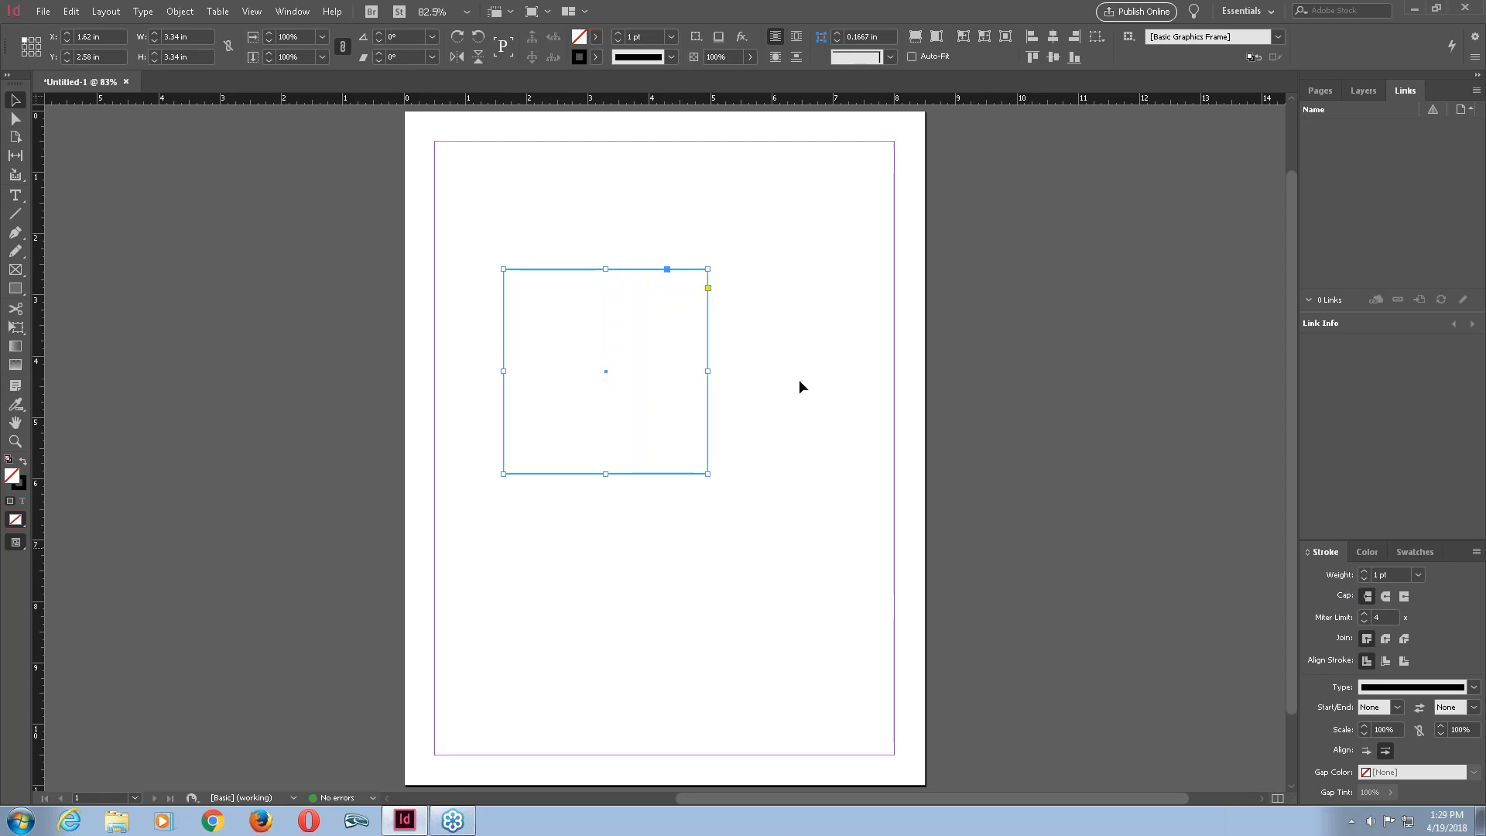
left_click(1365, 573)
left_click(1365, 573)
left_click(1365, 574)
left_click(1366, 573)
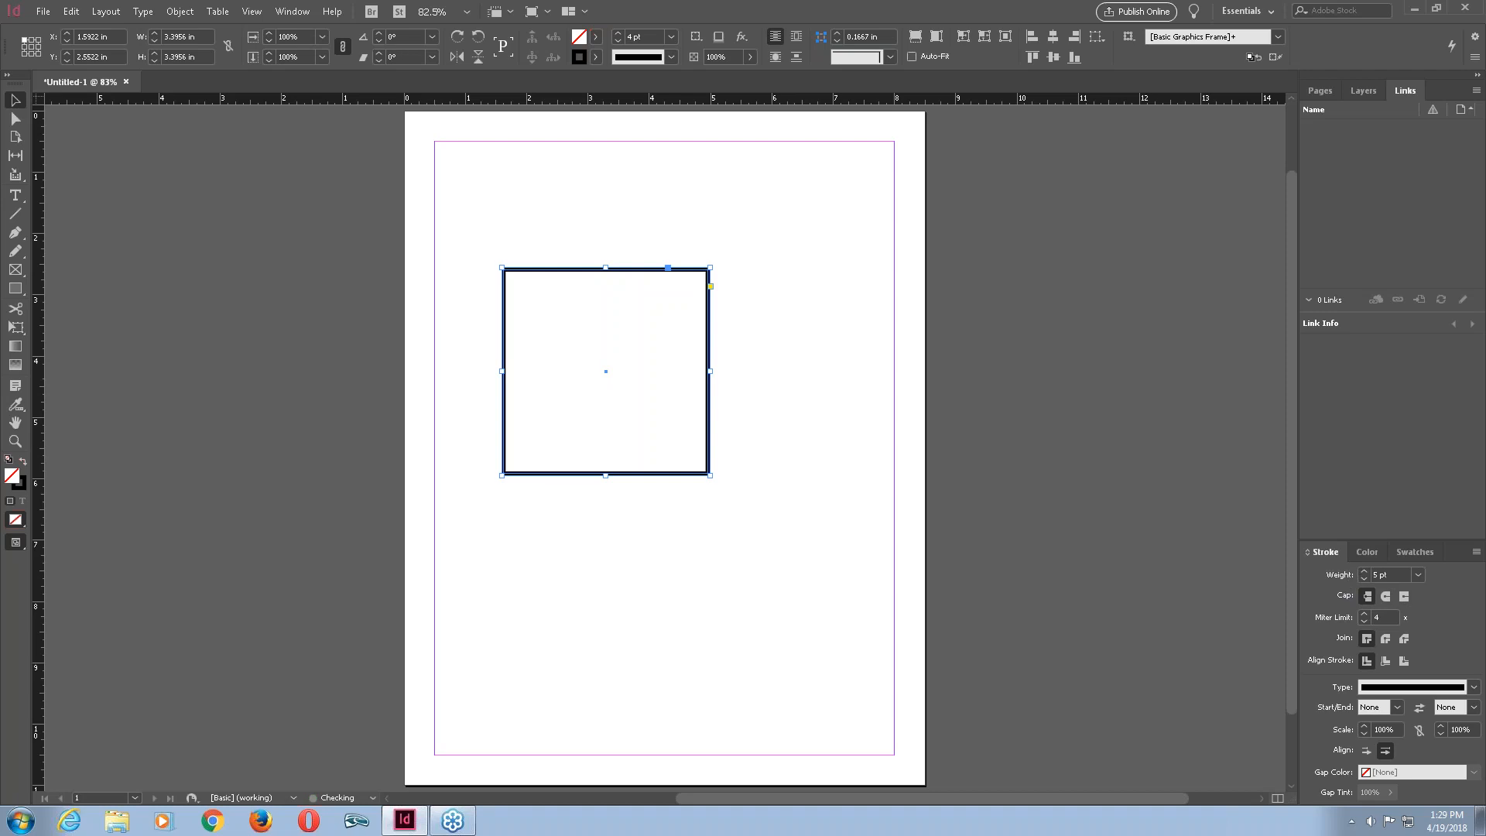
left_click(1416, 577)
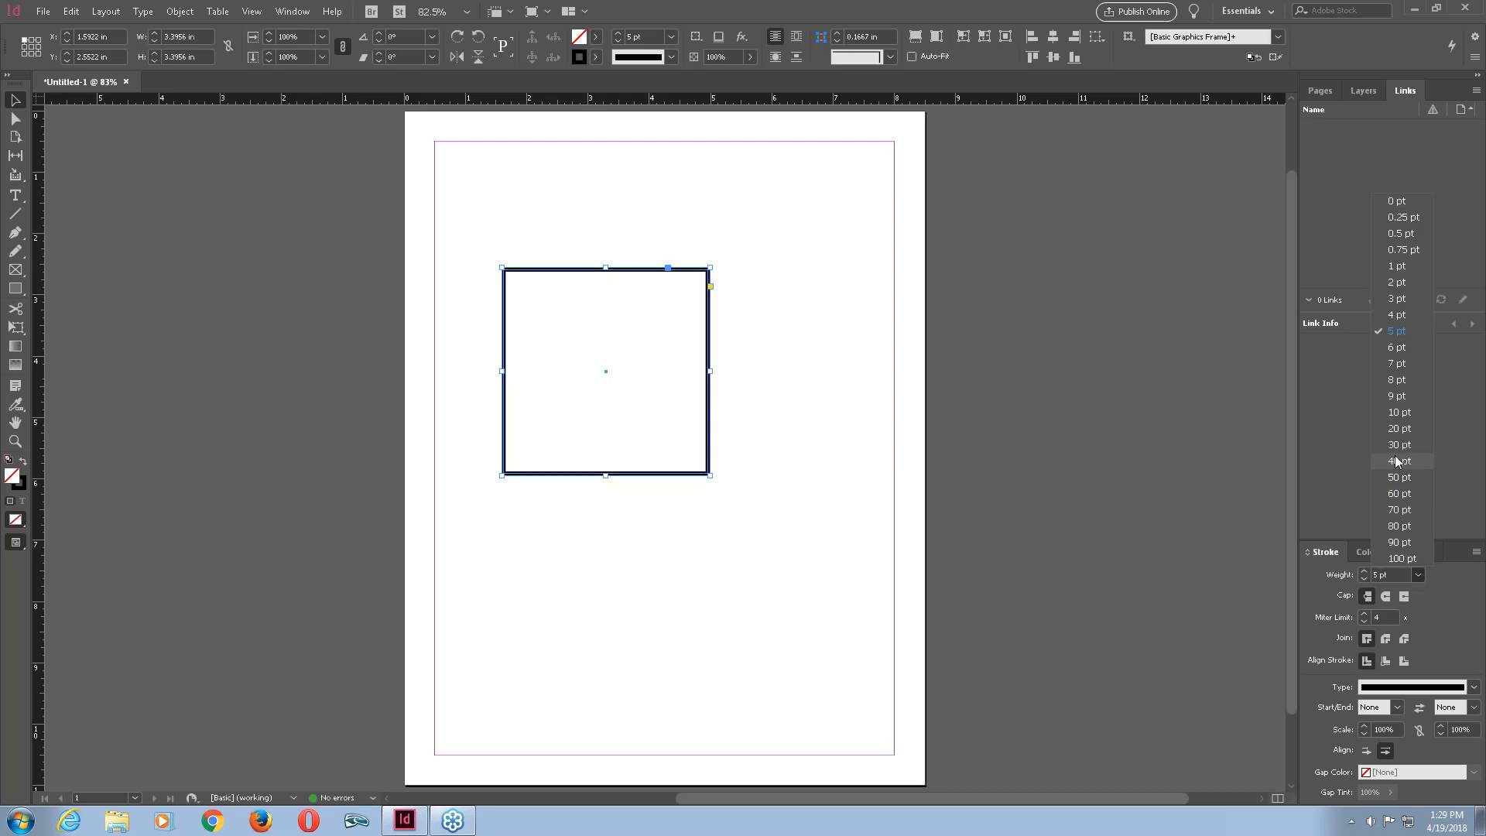
left_click(1404, 410)
Try stroke weights of 20 pt and 60 pt on the square.
left_click(1419, 575)
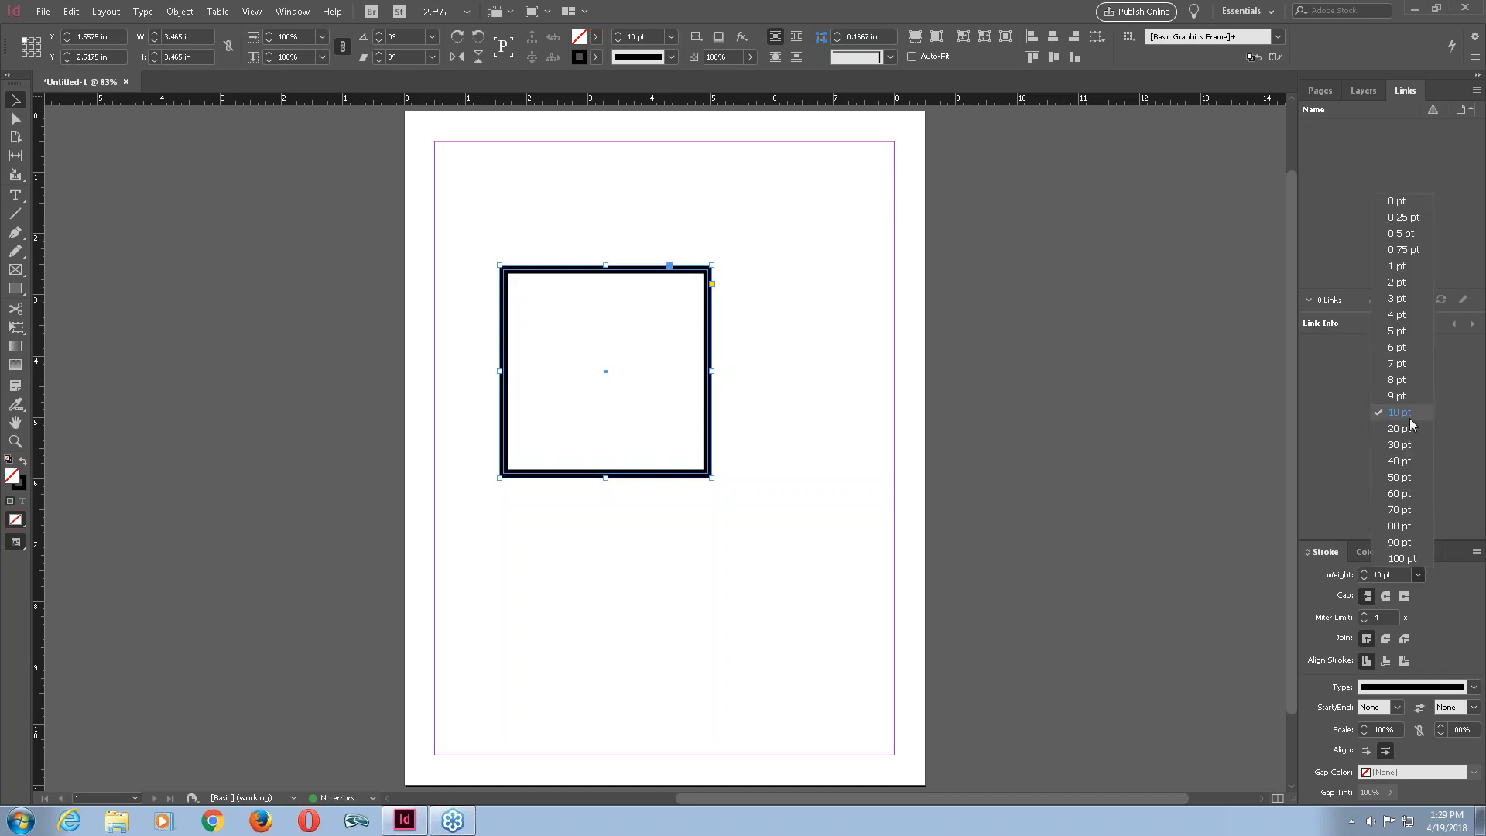
left_click(1405, 430)
left_click(1418, 574)
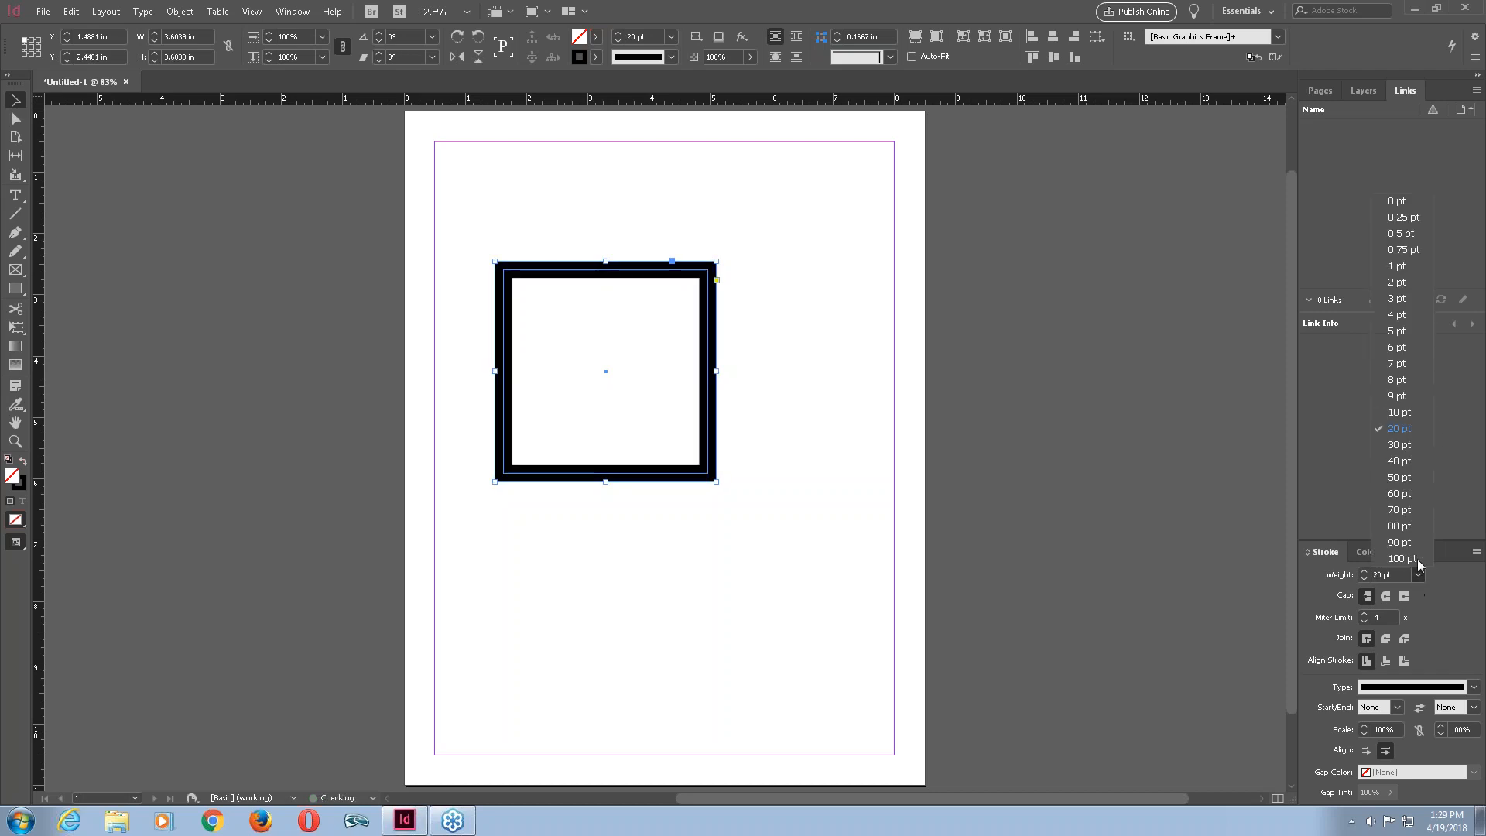
left_click(1409, 499)
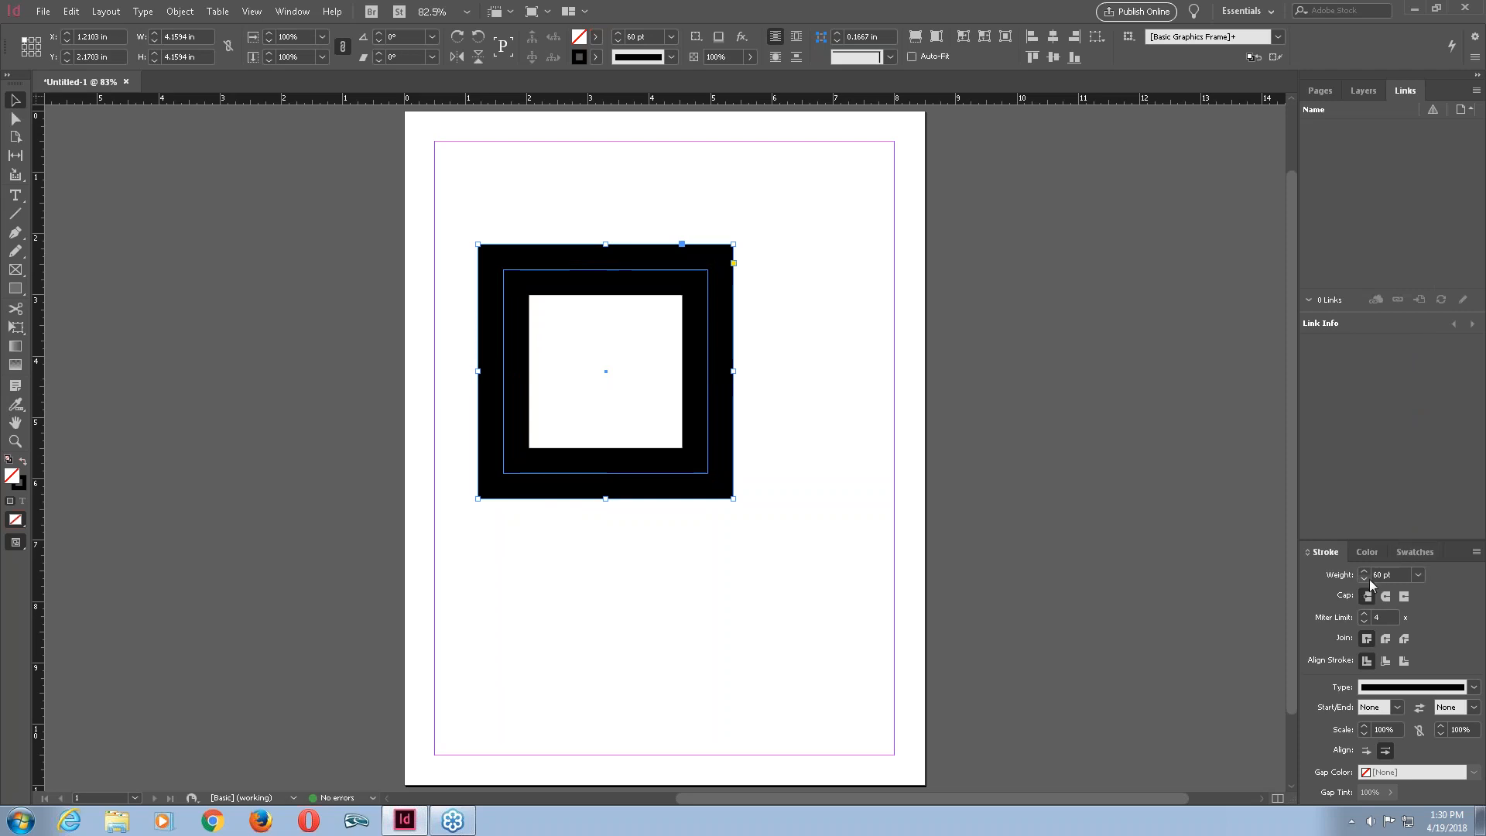
Step the square's stroke weight down a few points, then set it to 10 pt.
left_click(1364, 579)
left_click(1364, 579)
left_click(1364, 579)
left_click(1364, 579)
left_click(1364, 579)
left_click(1364, 579)
left_click(1417, 575)
left_click(1411, 412)
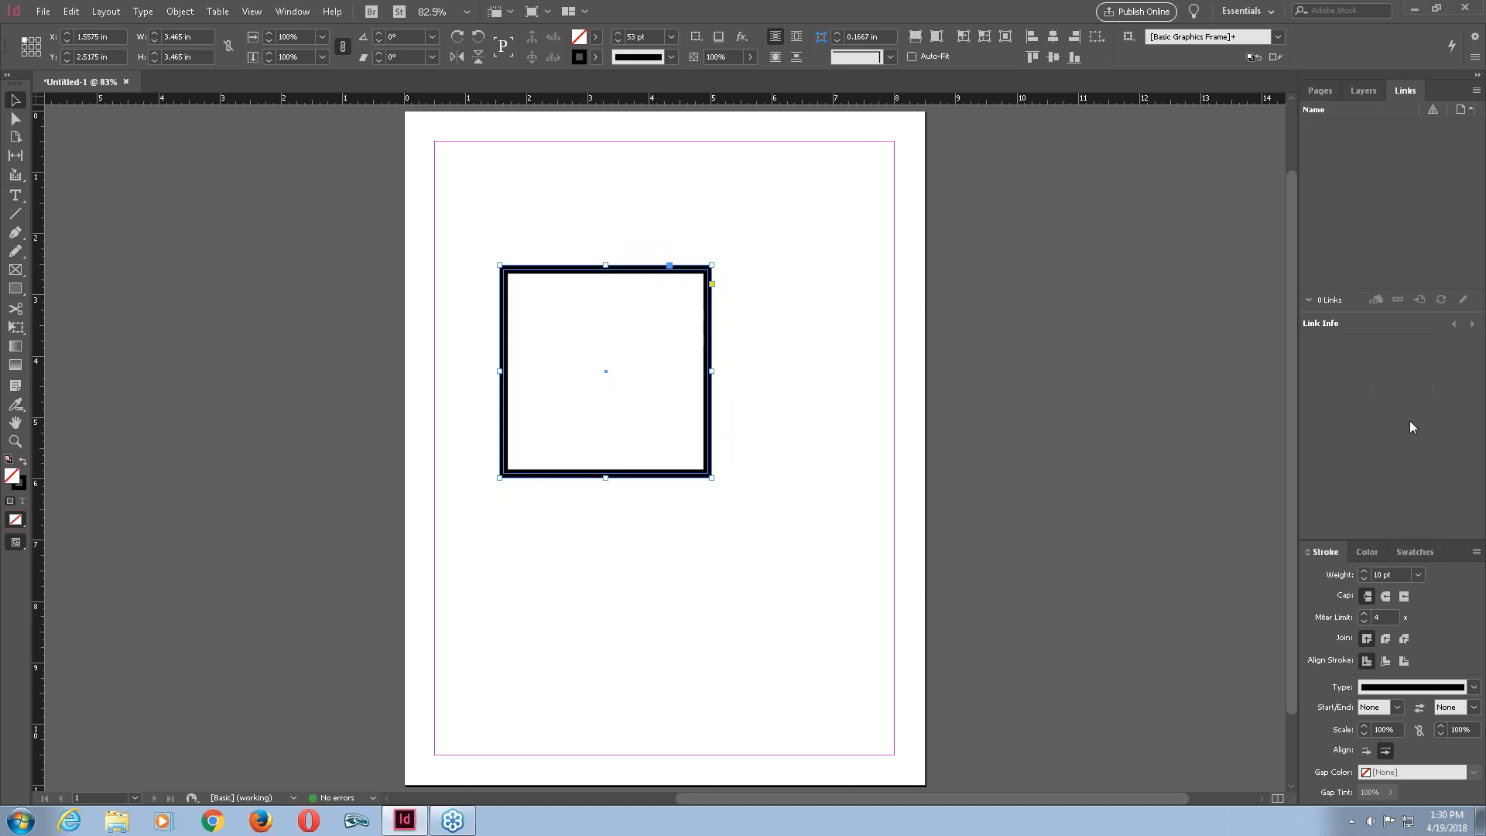
Step the square's stroke weight down to 1 pt.
left_click(1364, 580)
left_click(1364, 580)
left_click(1364, 580)
left_click(1364, 580)
left_click(1364, 580)
left_click(1364, 580)
left_click(1364, 580)
left_click(1364, 580)
left_click(1364, 579)
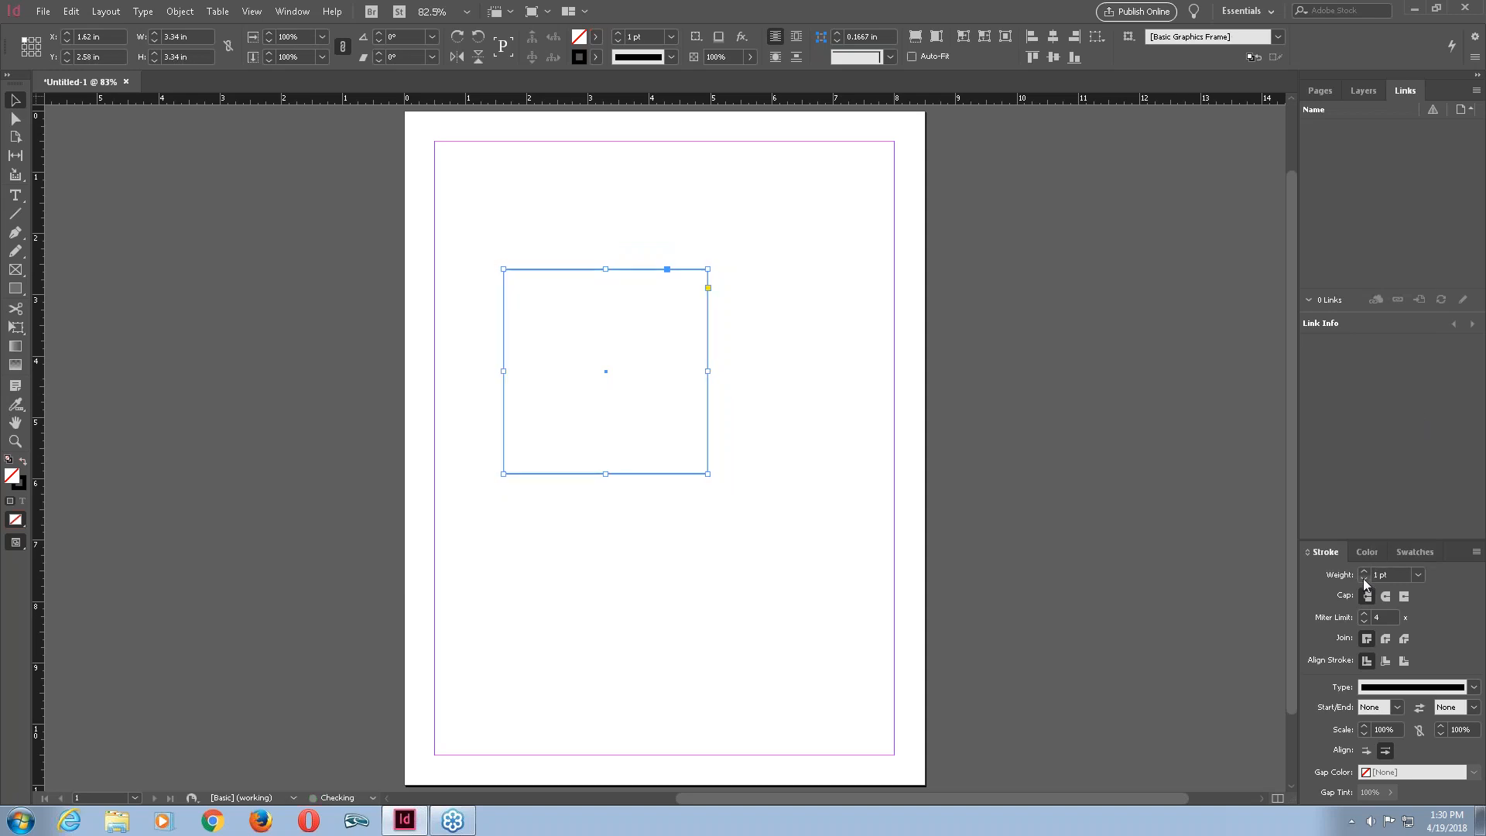
Set the square's stroke weight to 0.25 pt and deselect it.
left_click(1419, 575)
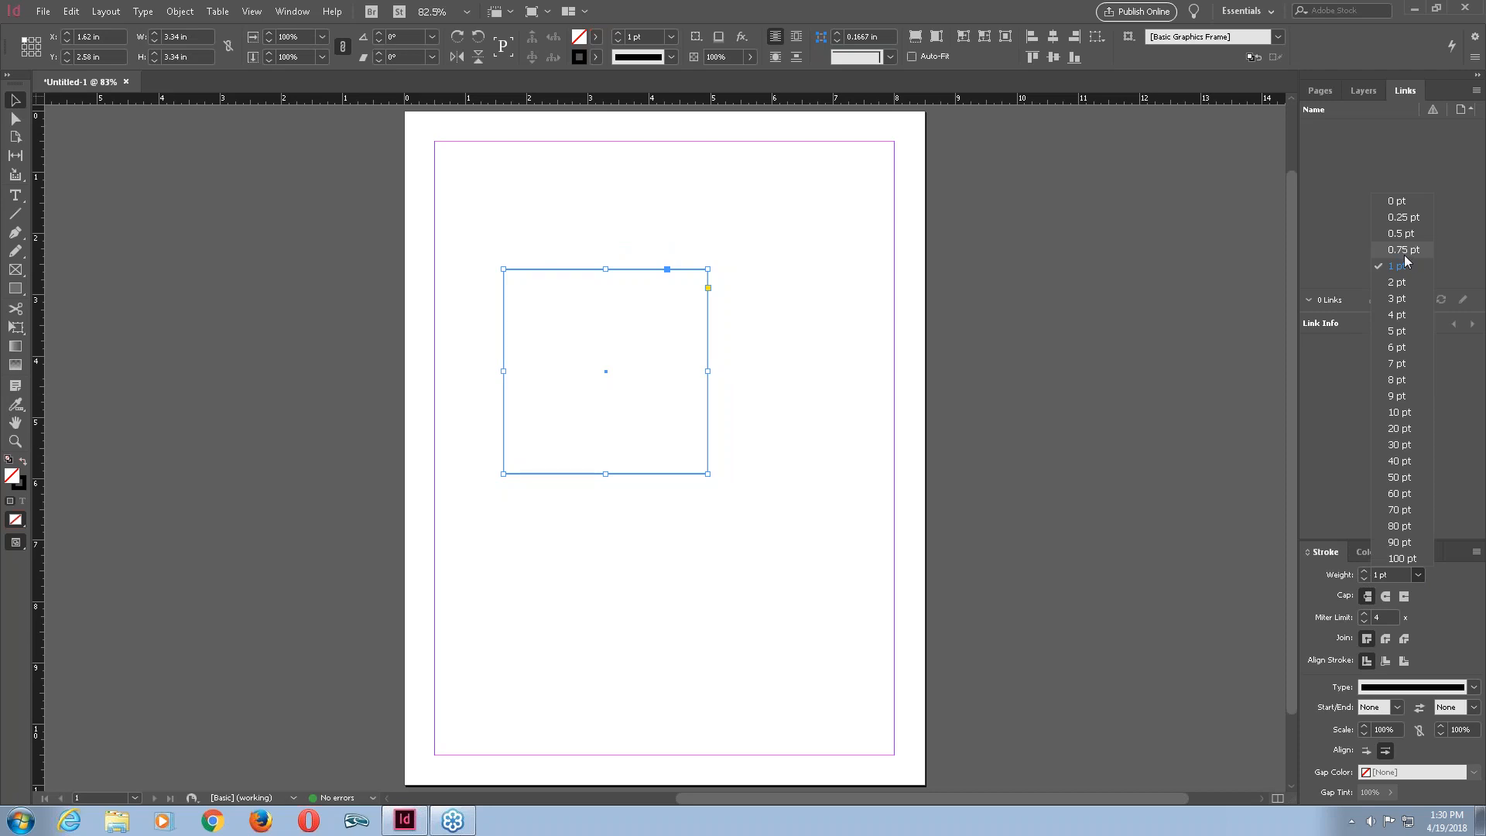
left_click(1403, 217)
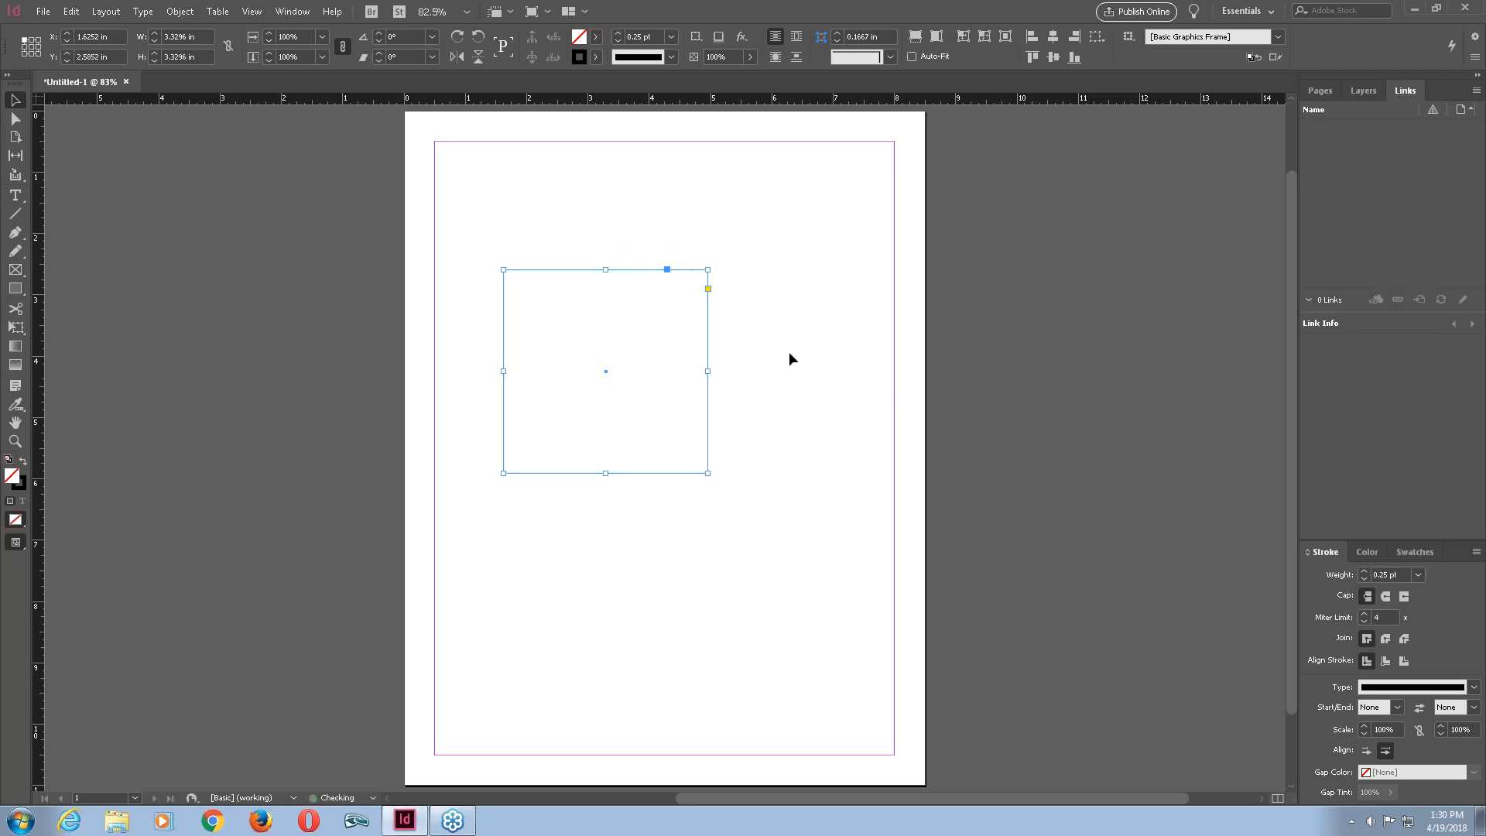
left_click(778, 325)
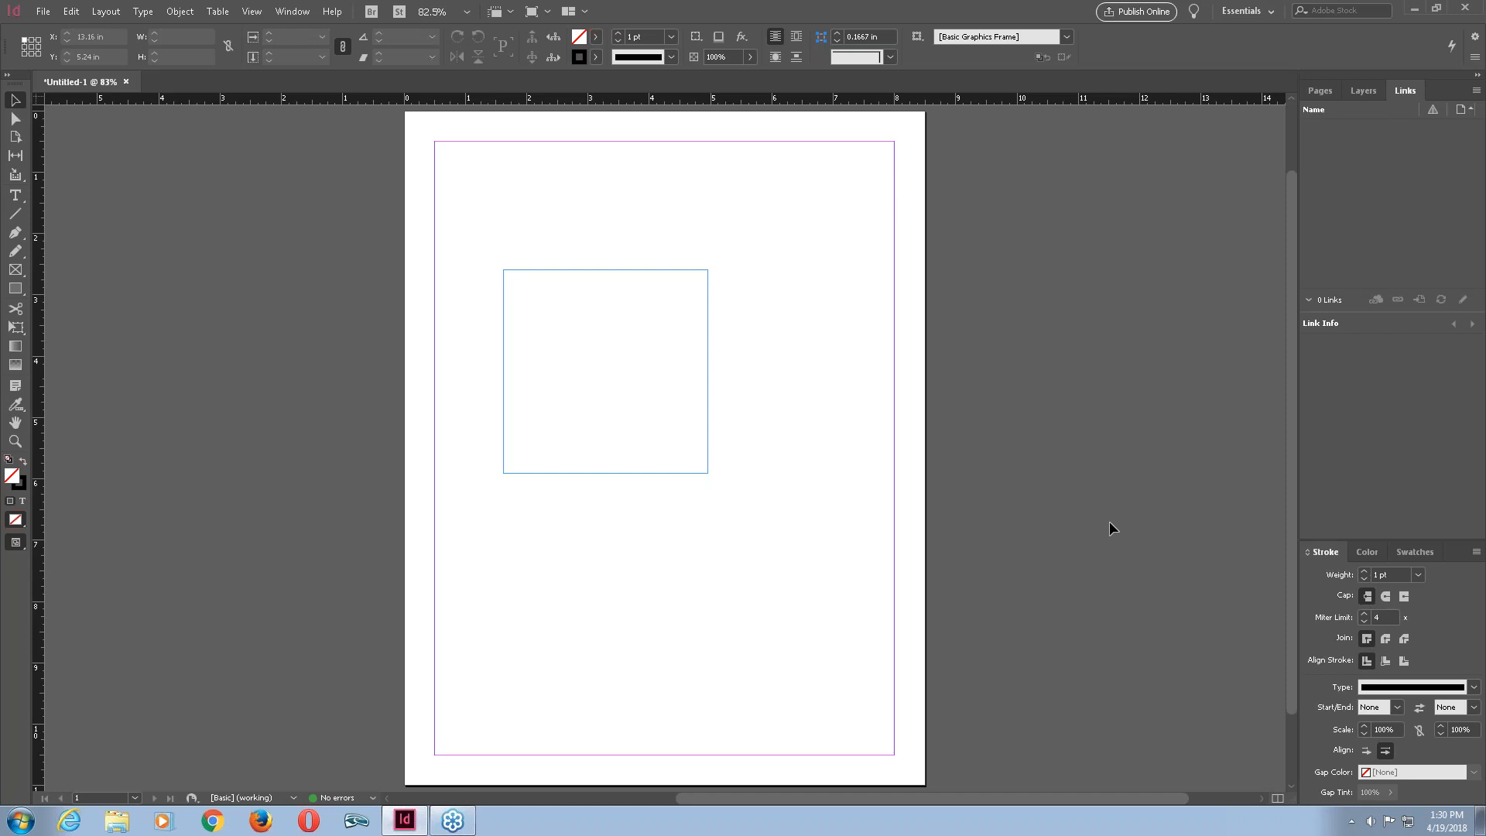
Reselect the square and set its stroke weight to 7 pt, then to 3 pt, and deselect it.
left_click(704, 360)
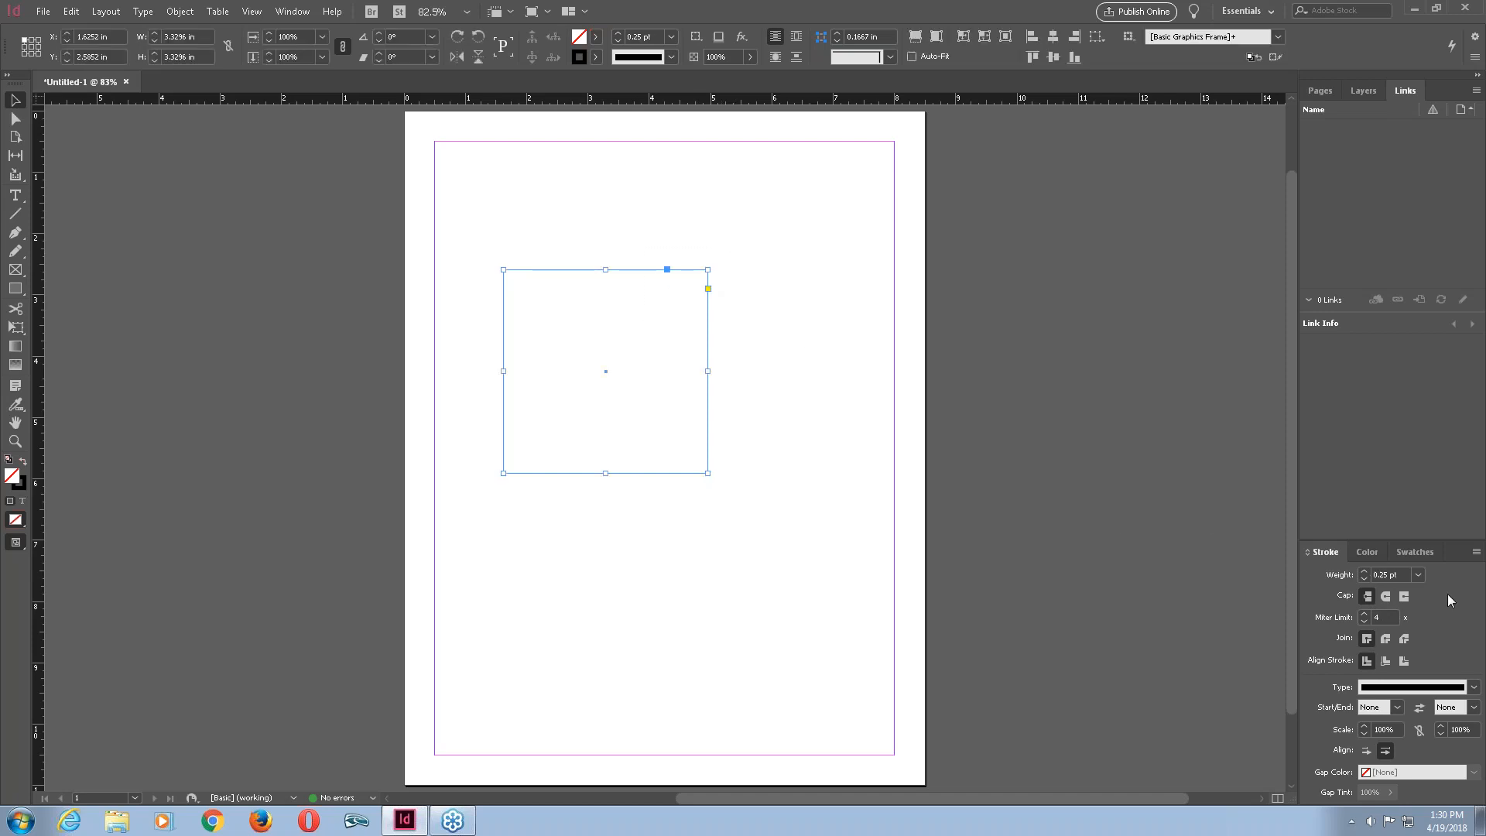
left_click(1418, 574)
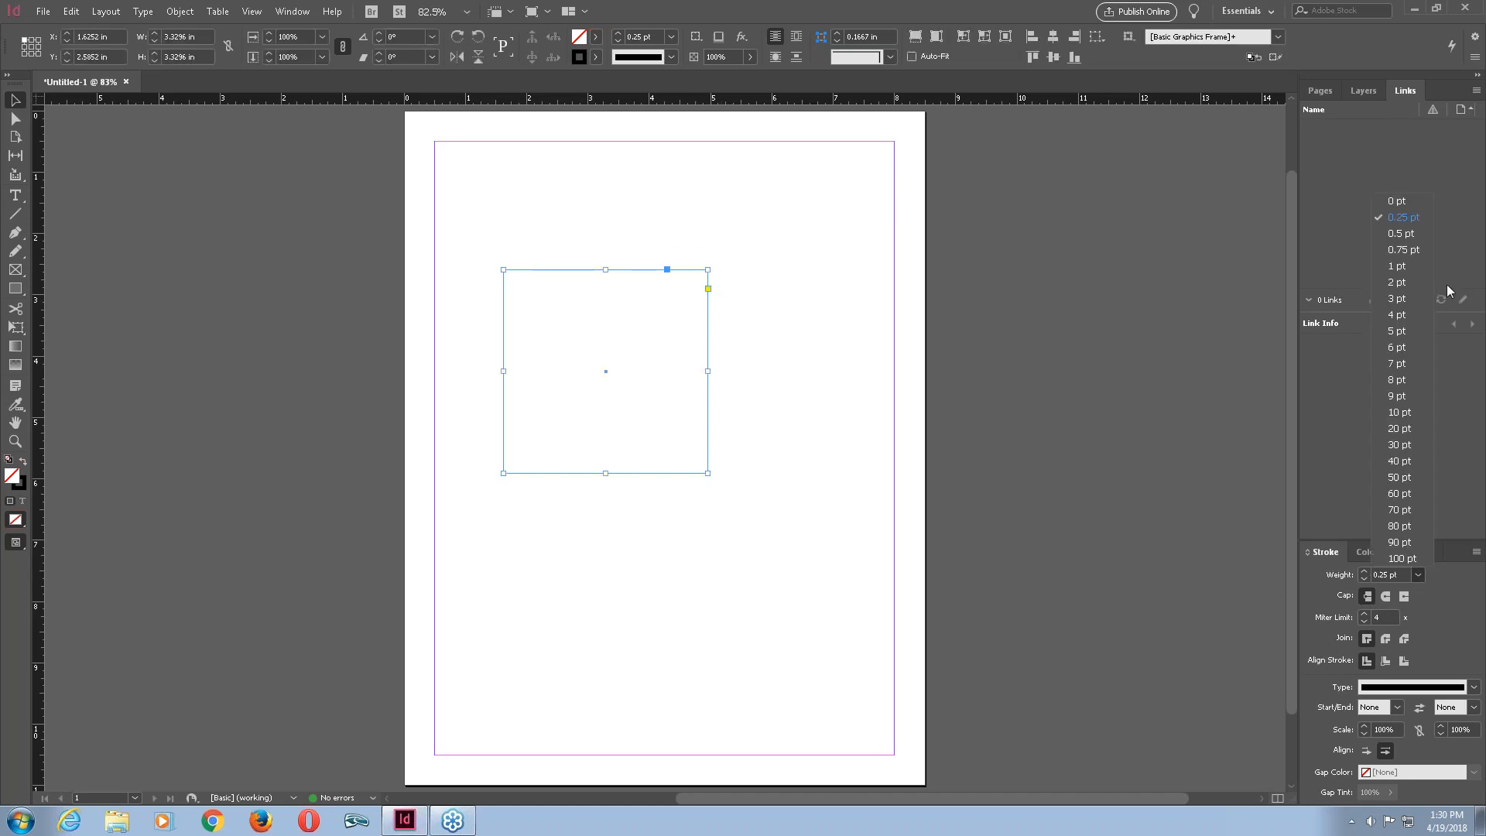
left_click(1405, 366)
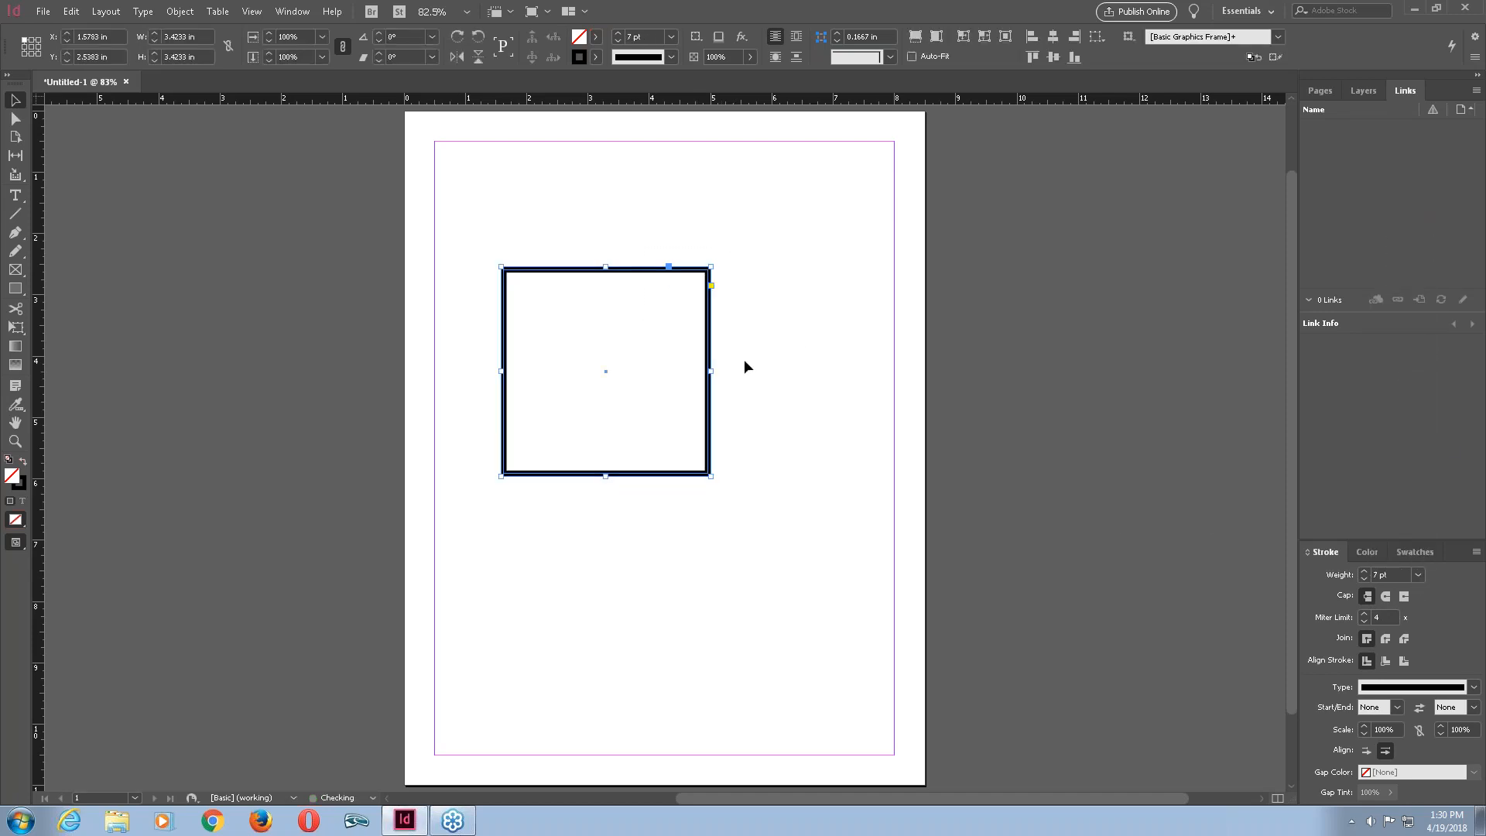
left_click(1422, 575)
left_click(1398, 299)
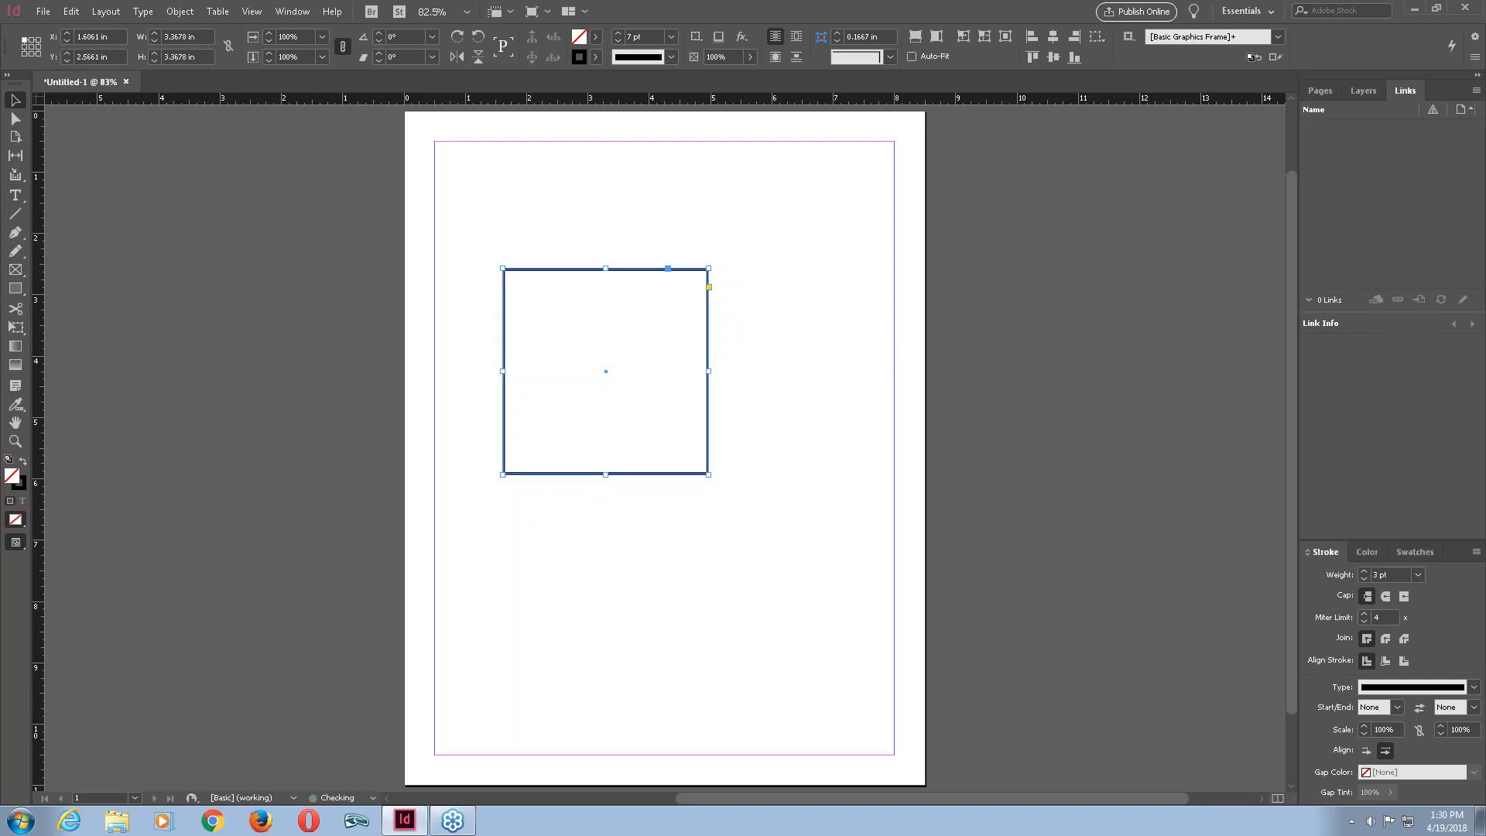
left_click(838, 370)
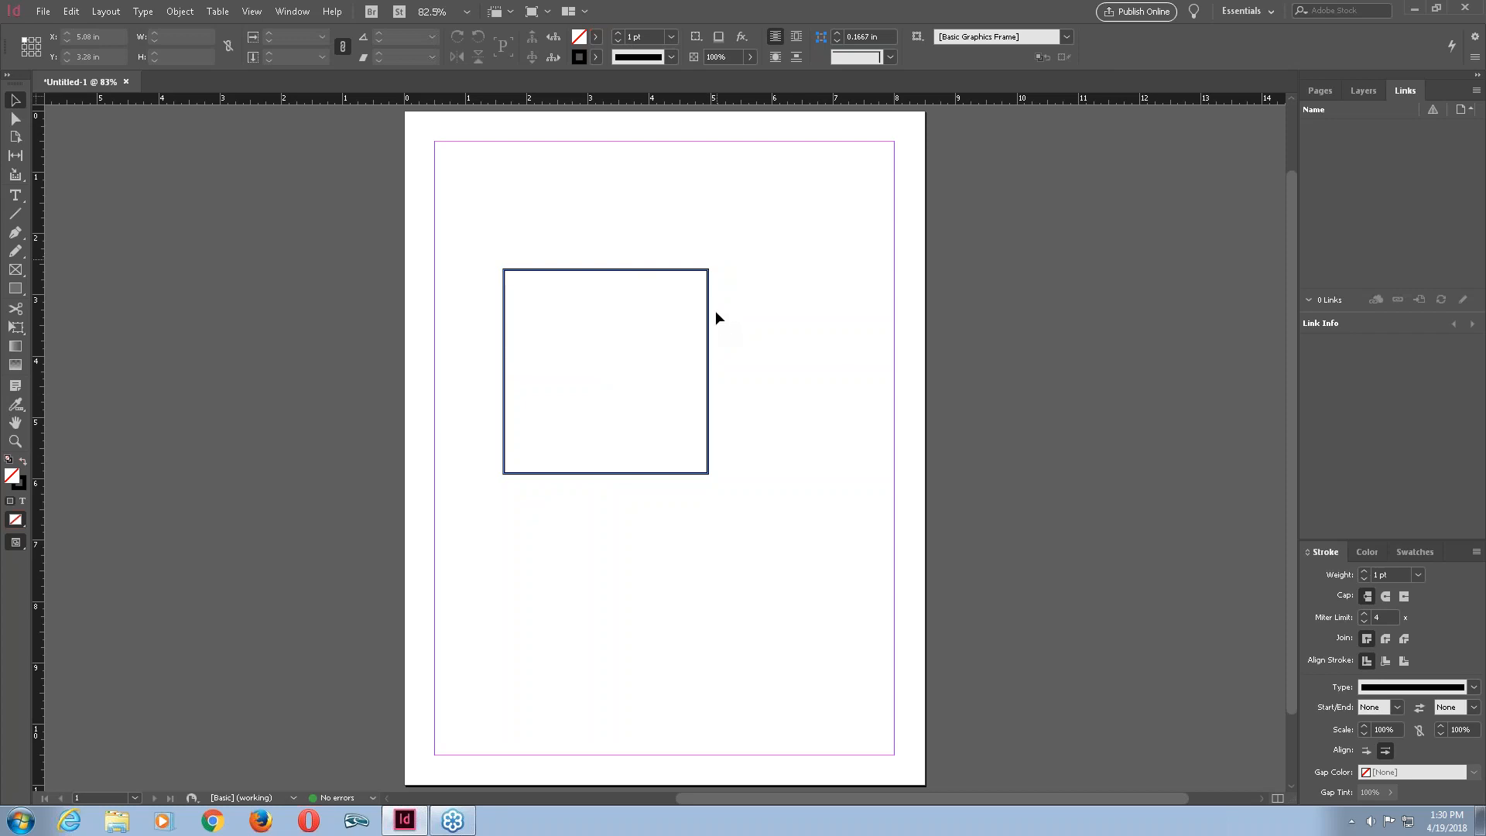
left_click(705, 270)
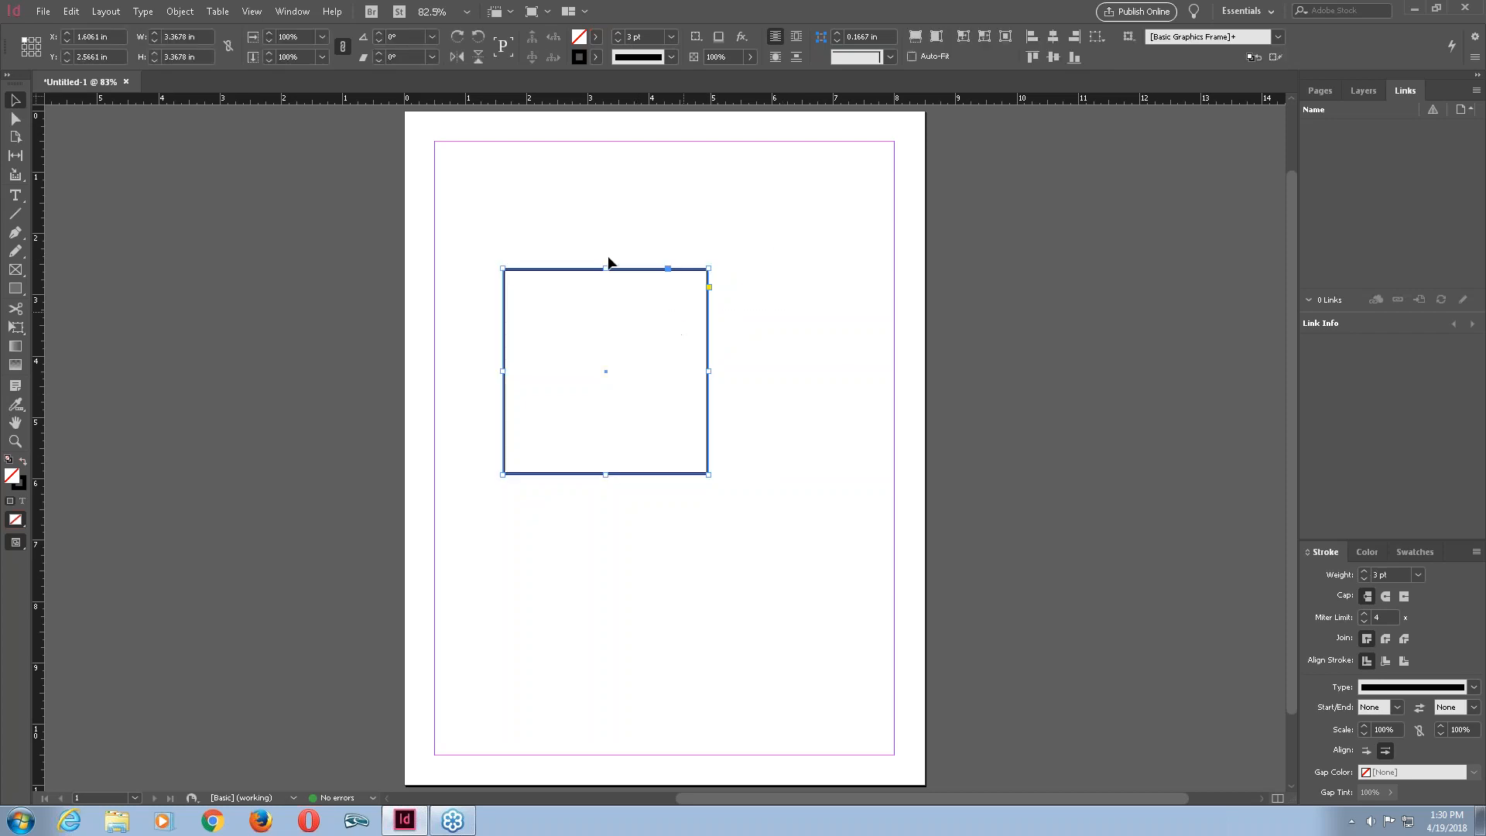
left_click(409, 338)
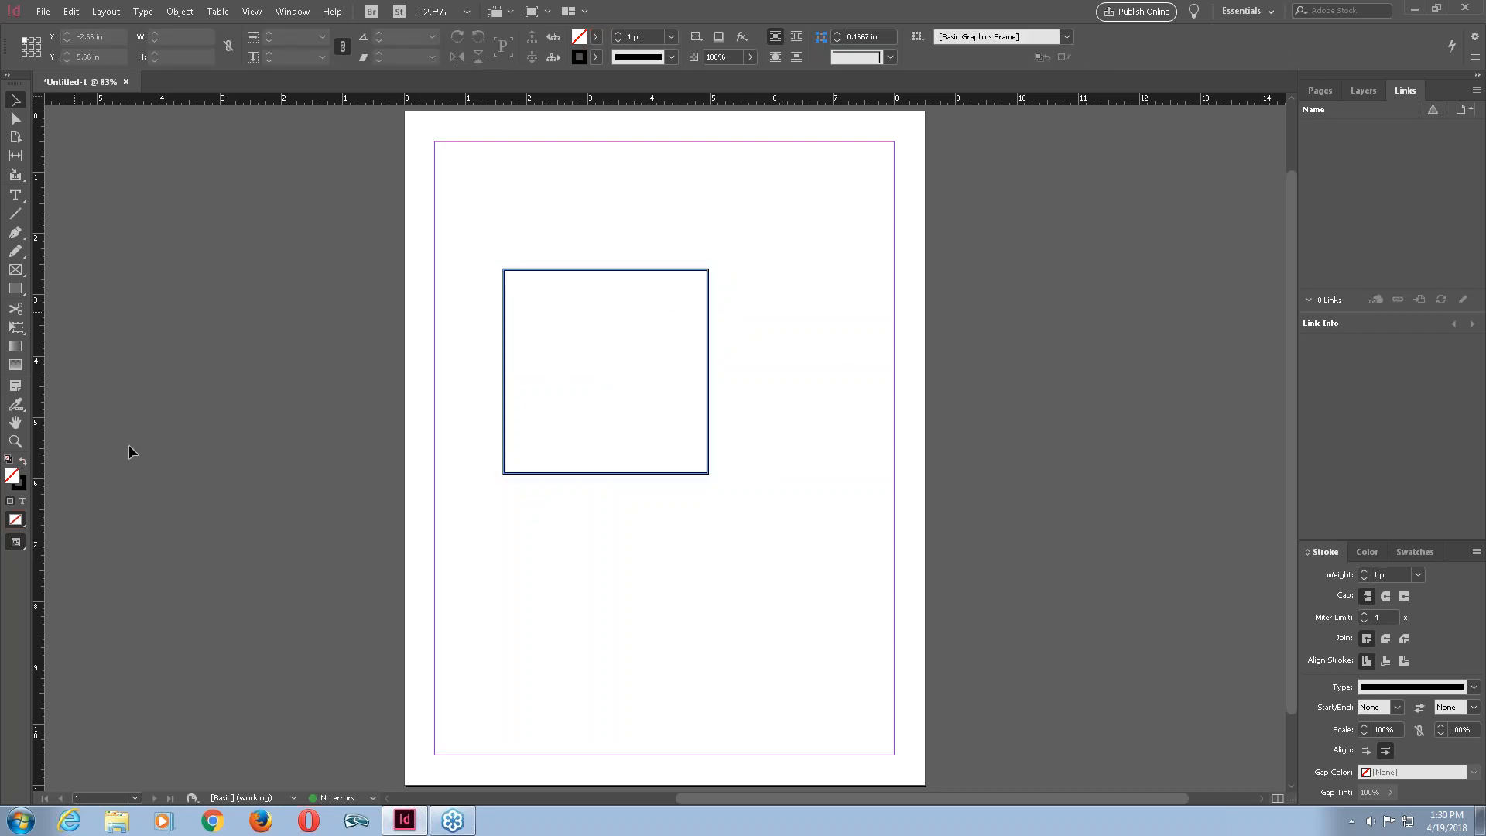
left_click(620, 331)
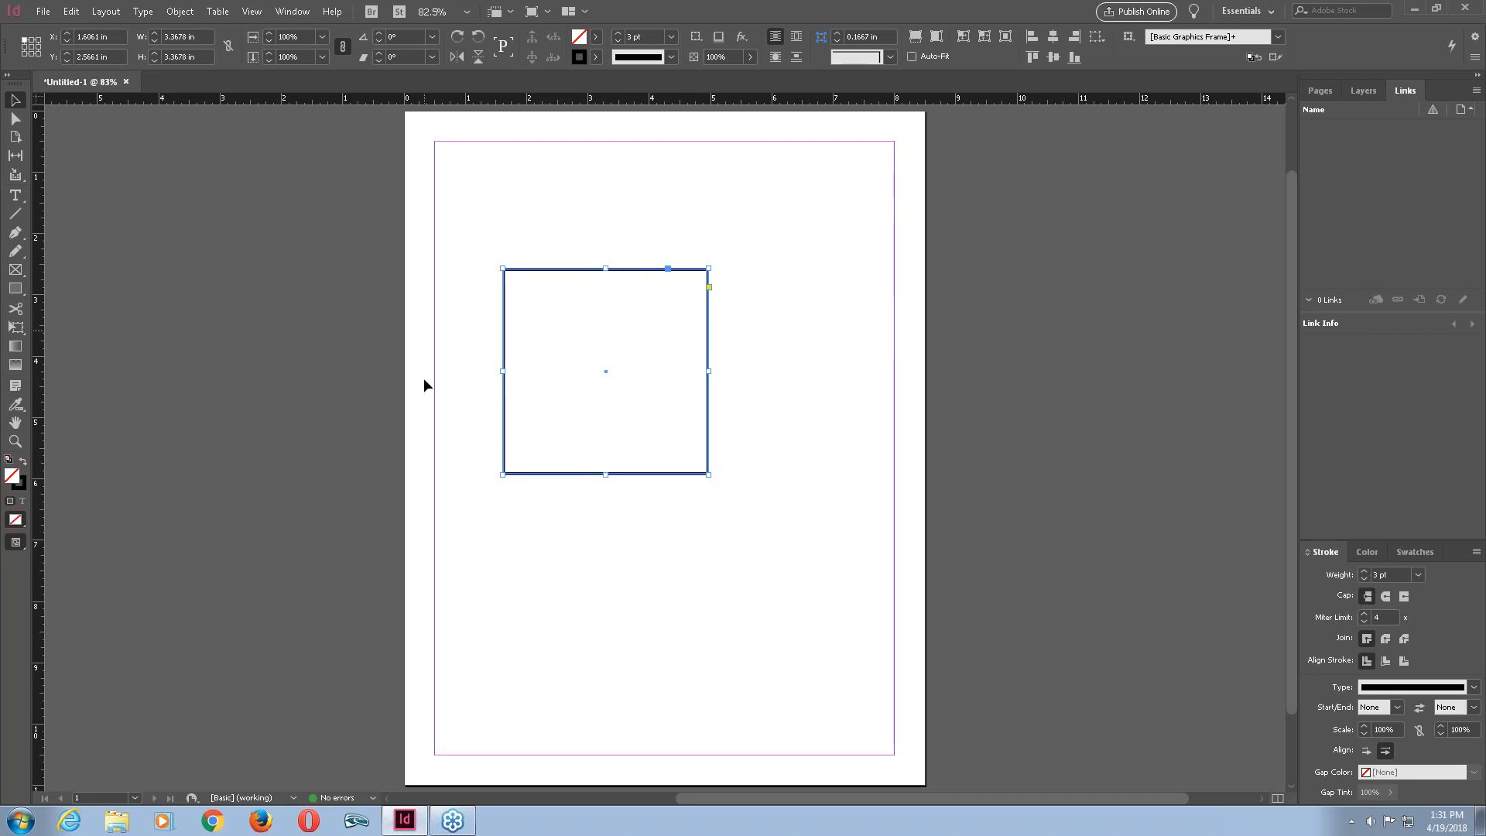
double_click(582, 62)
left_click_drag(710, 271, 928, 165)
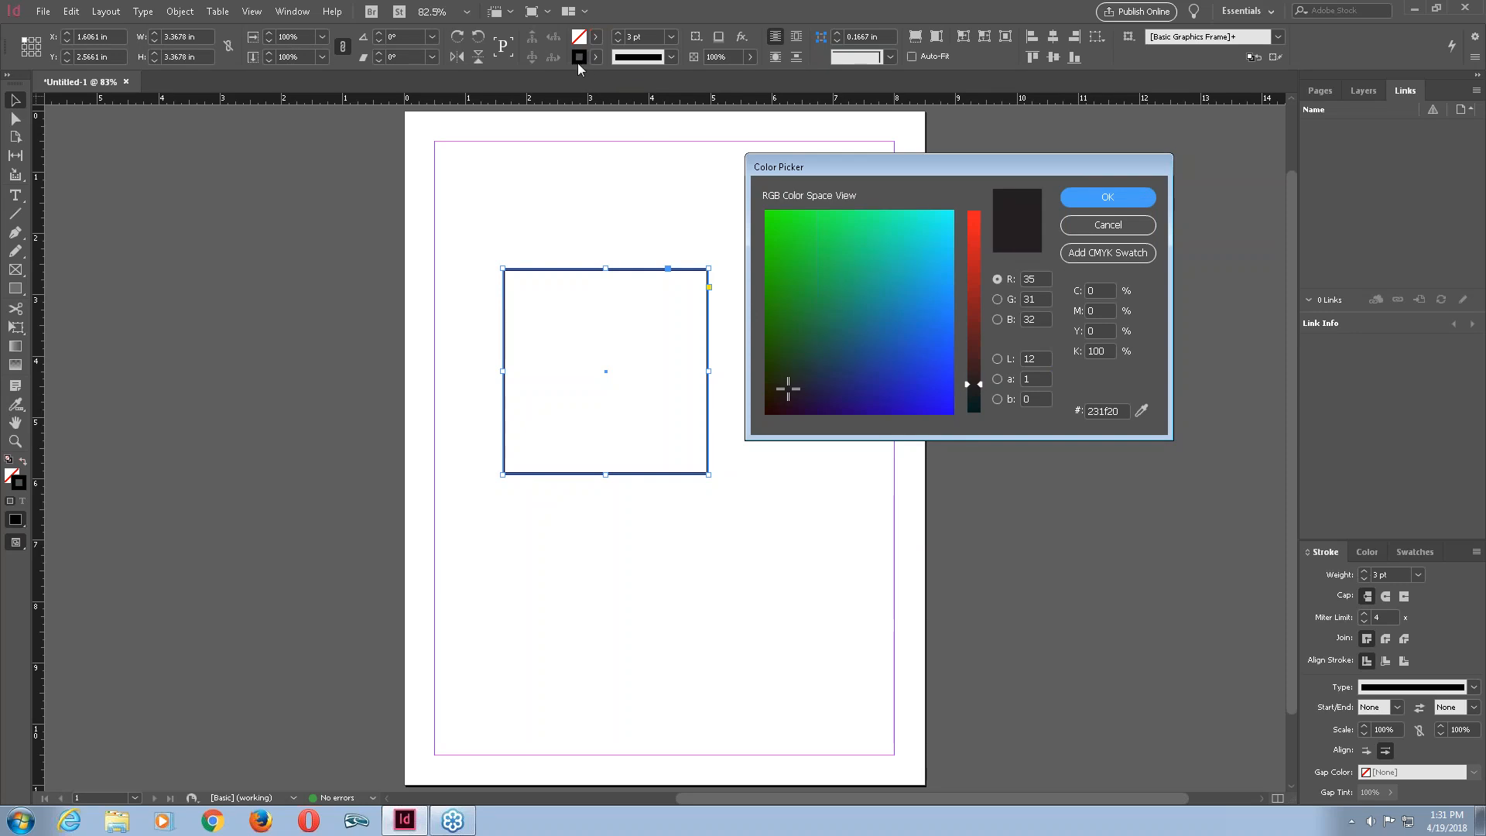
left_click(1109, 226)
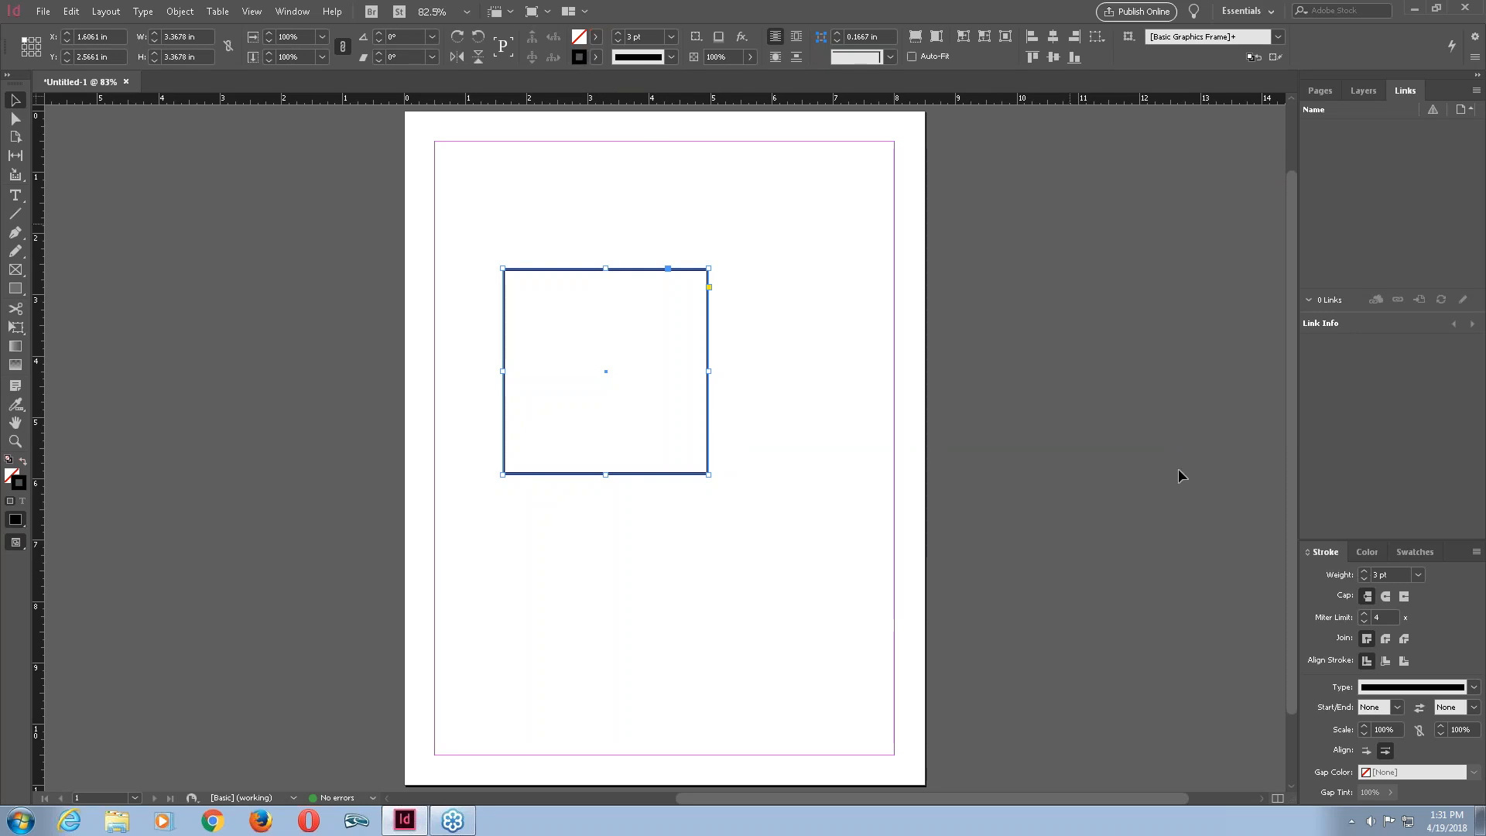
left_click(11, 475)
left_click(19, 491)
double_click(23, 489)
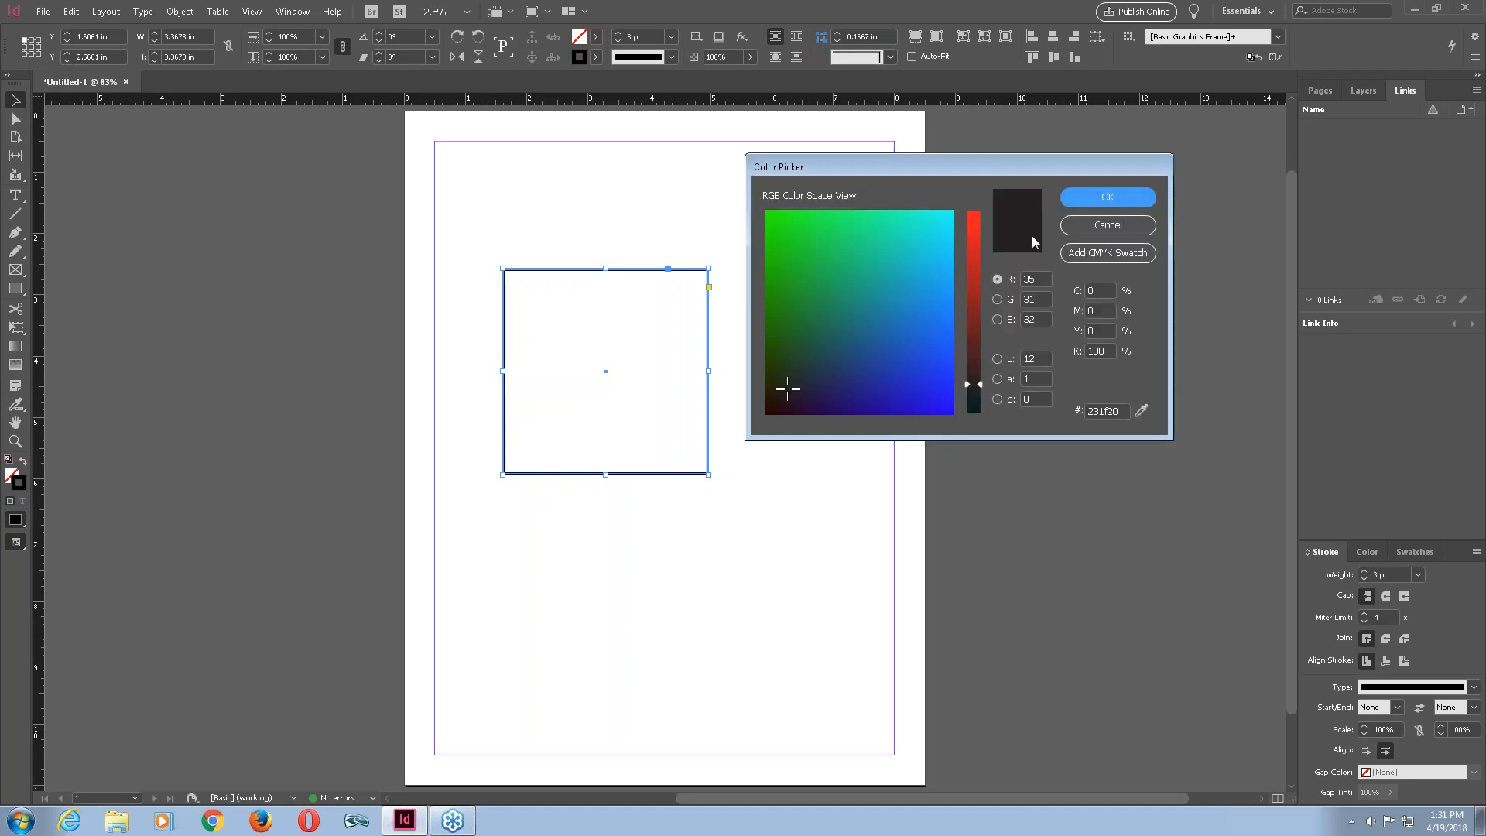
left_click(1083, 229)
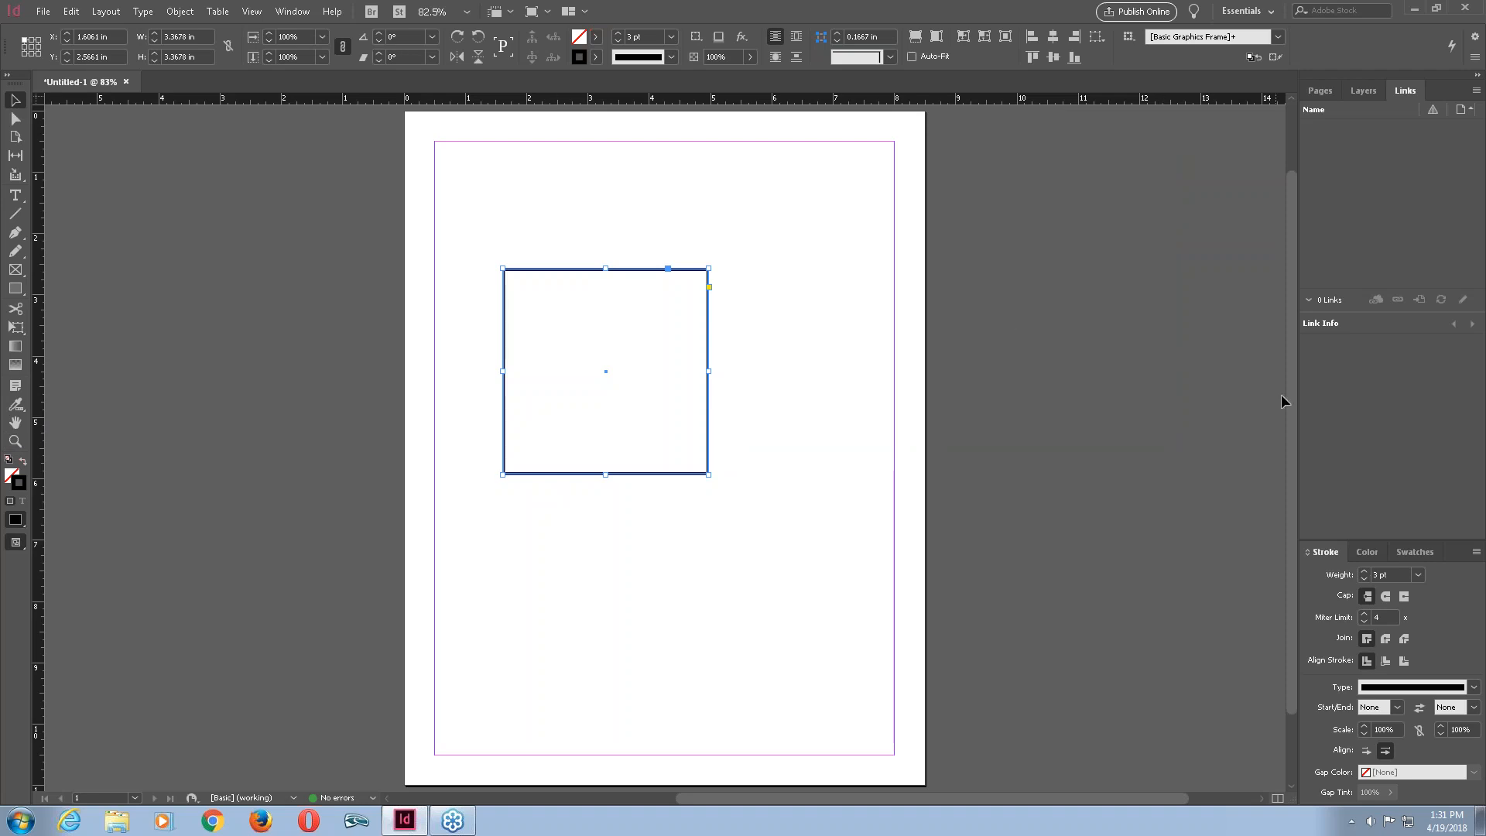
Open the Color panel and switch to its stroke swatch for the selected square.
left_click(1364, 552)
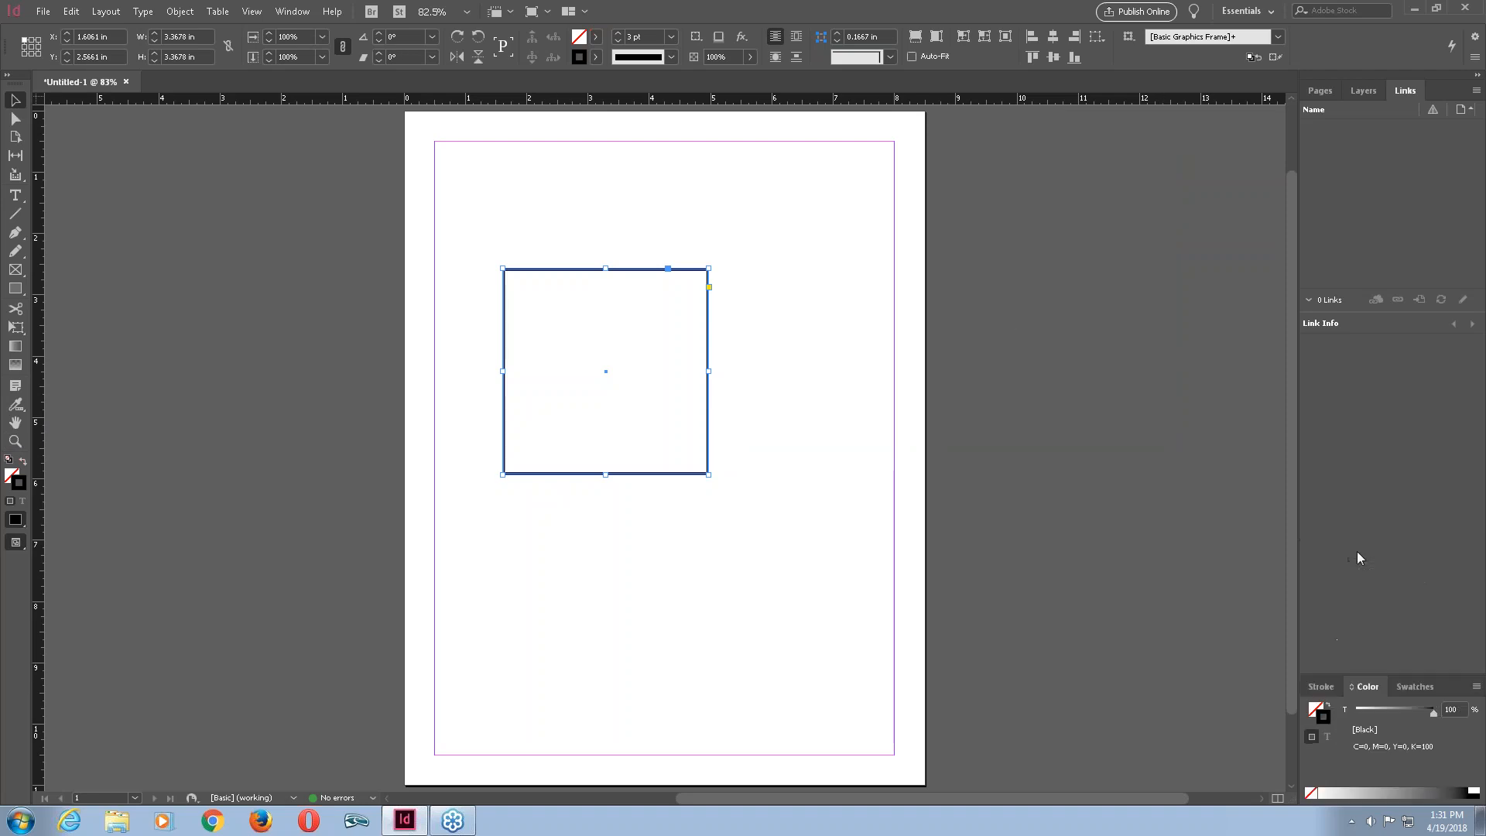
left_click(1316, 710)
left_click(1317, 712)
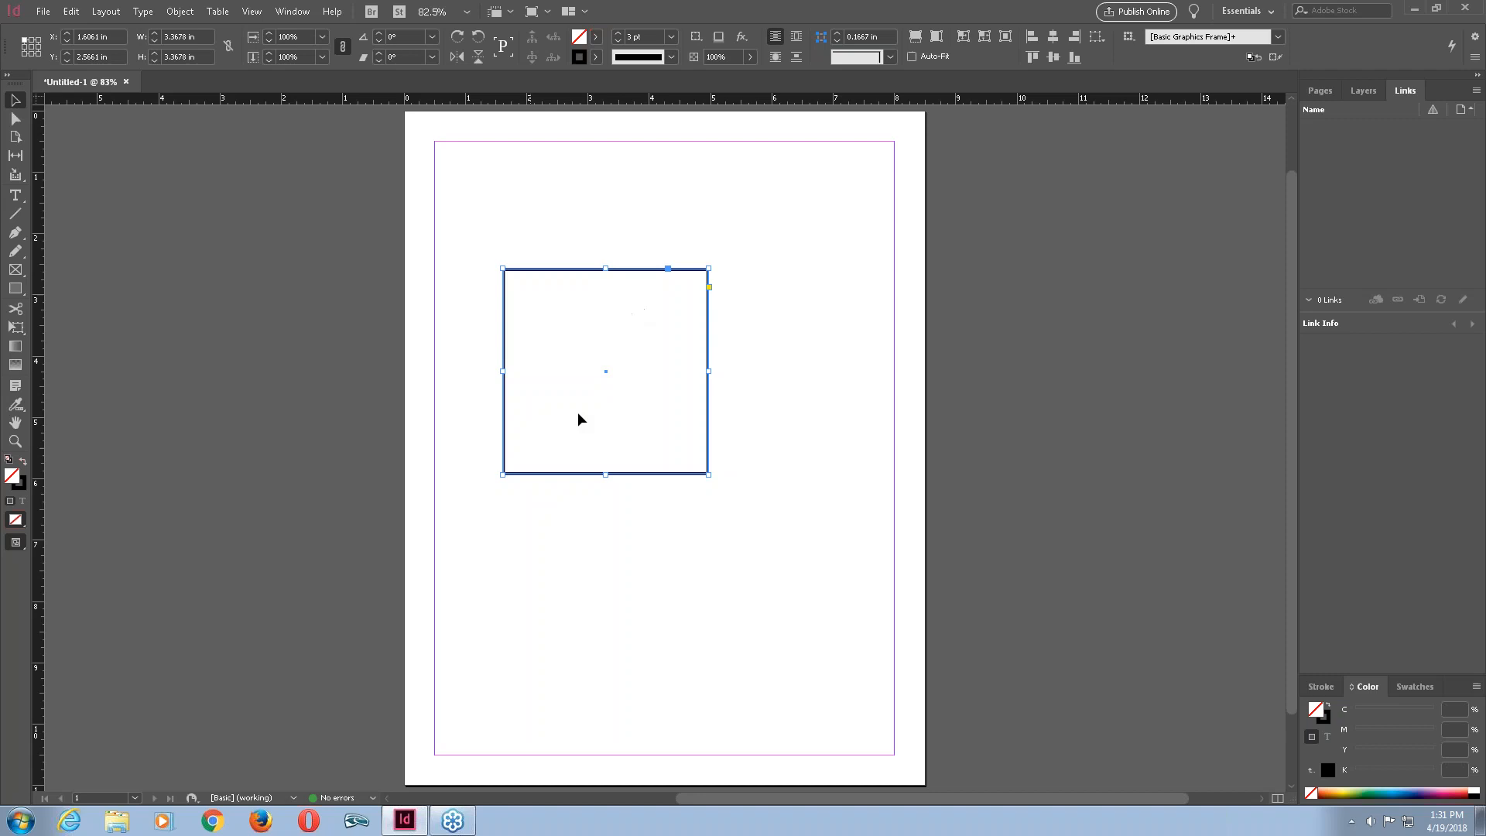
left_click(1326, 716)
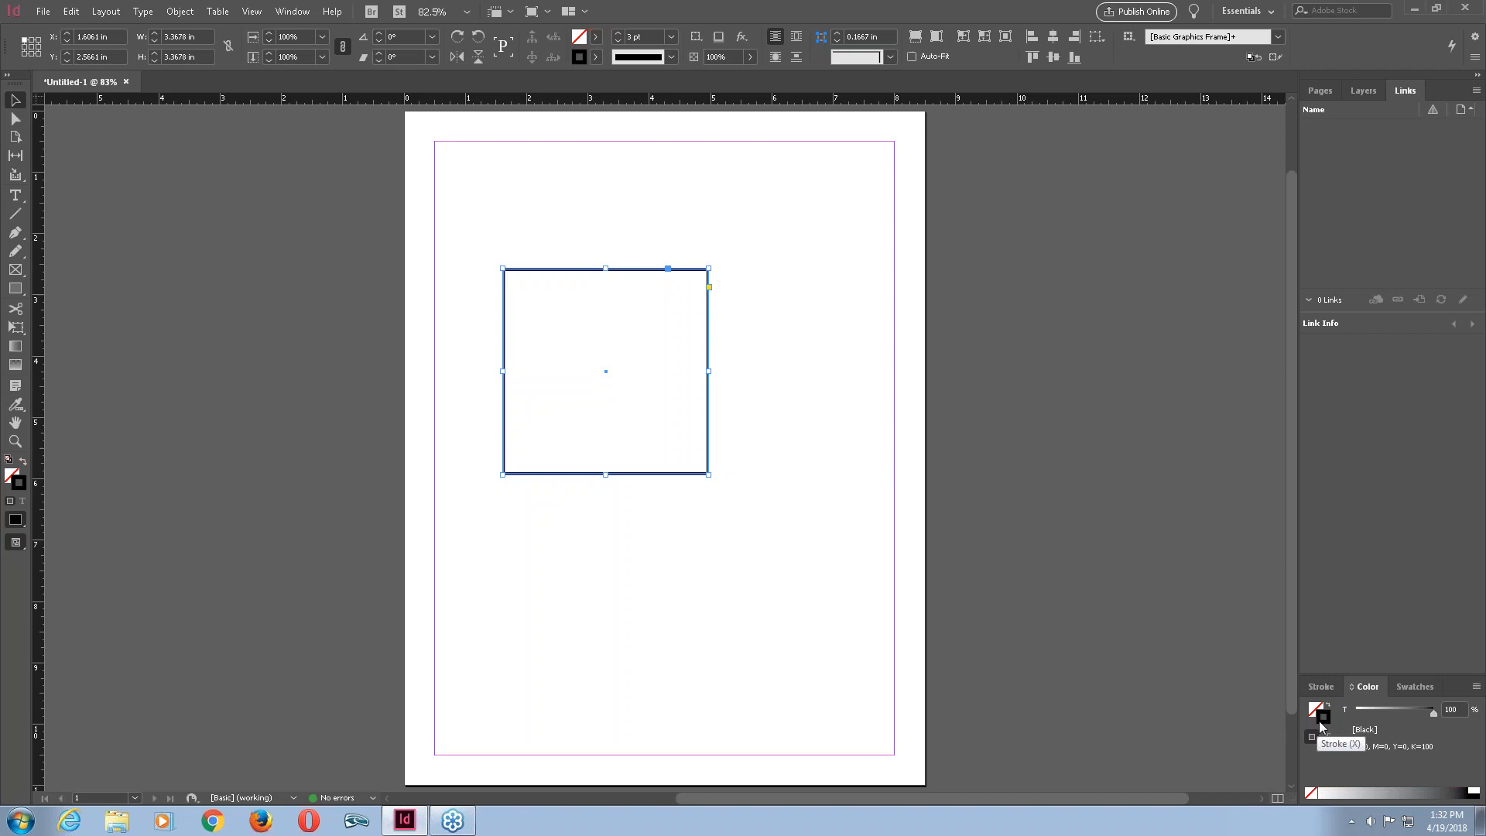
double_click(1320, 723)
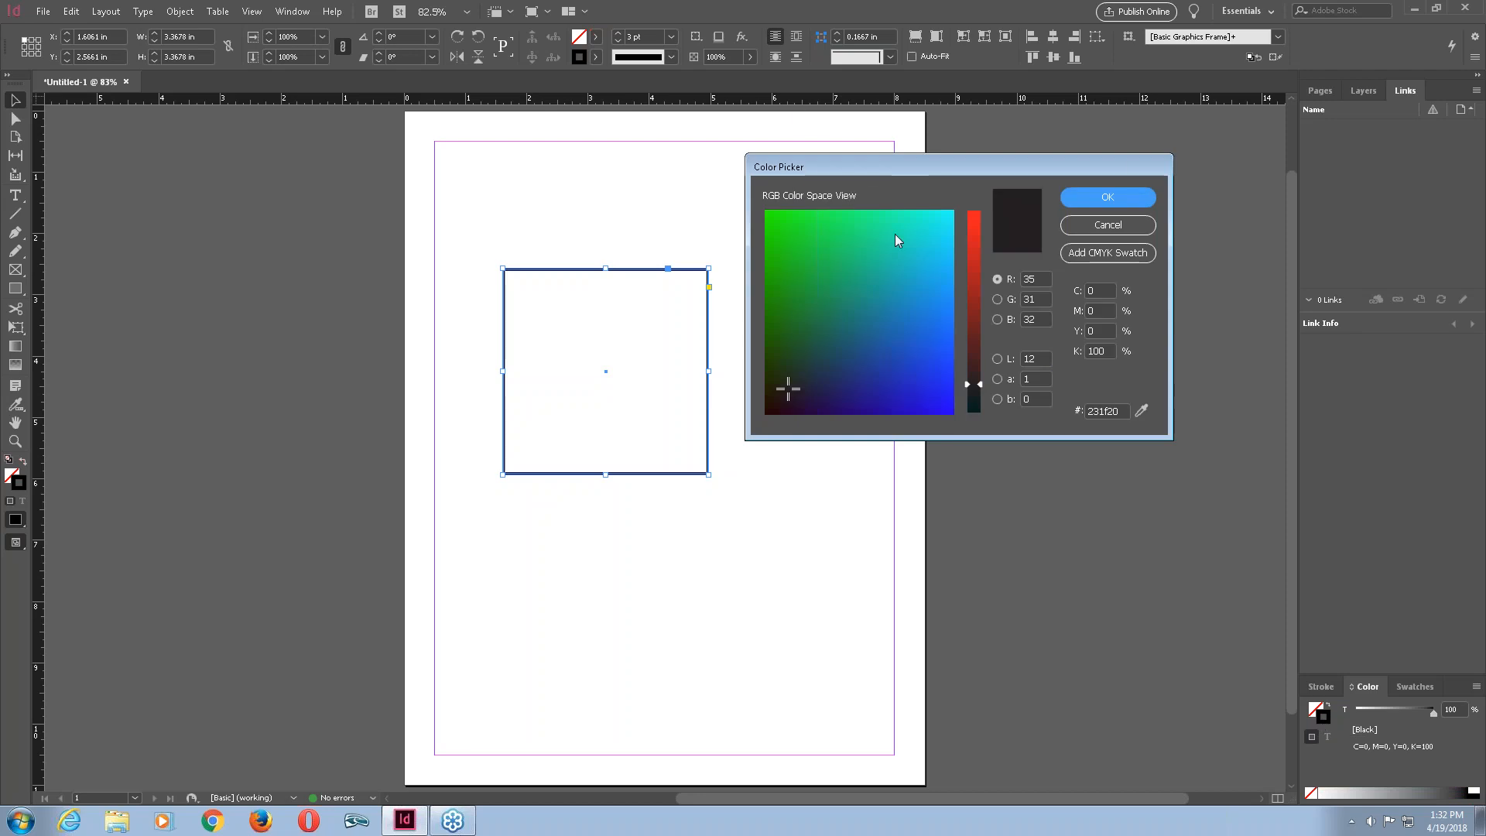
left_click(1119, 231)
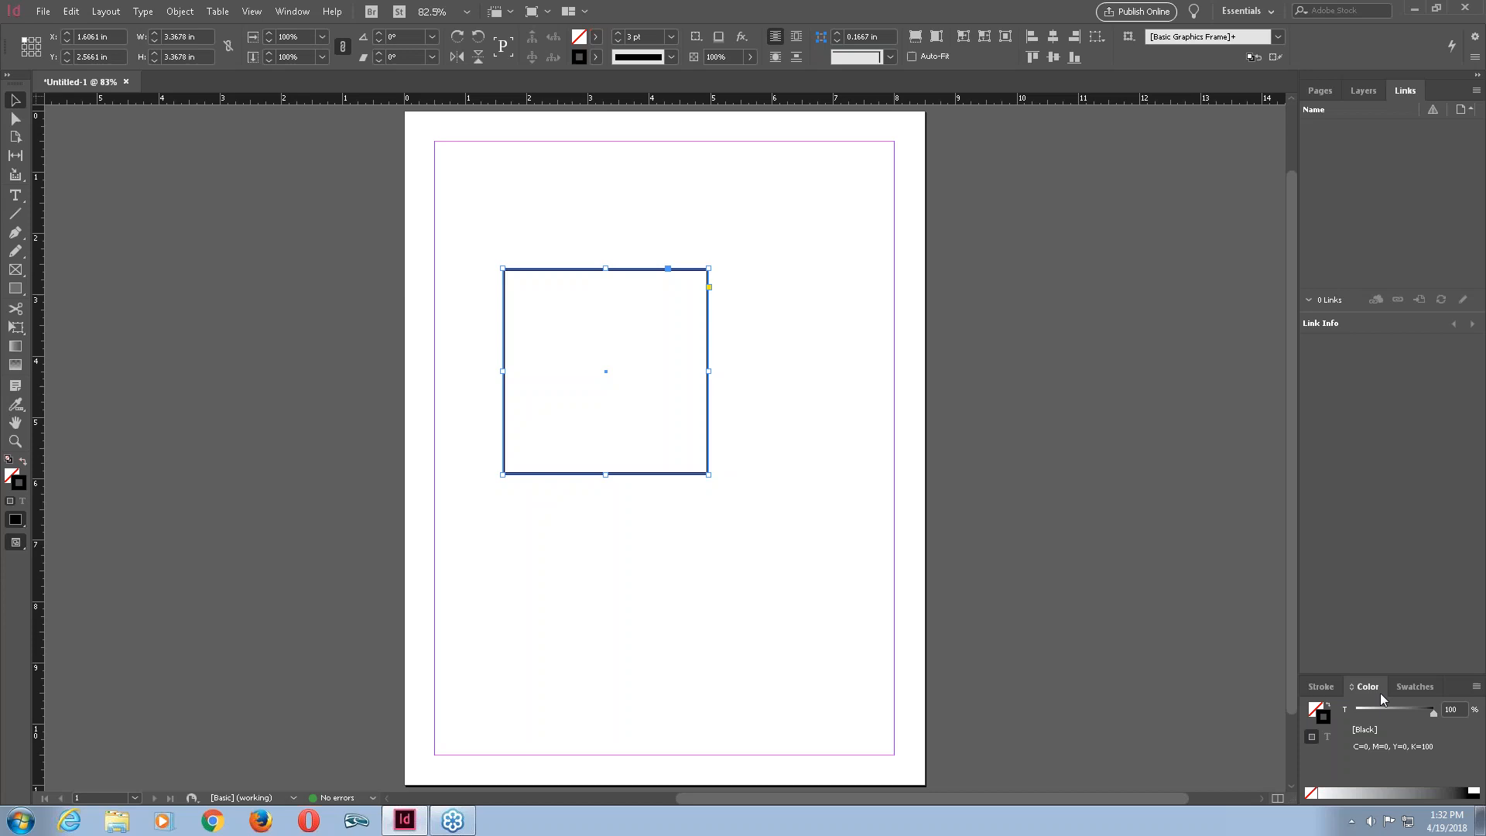
double_click(582, 61)
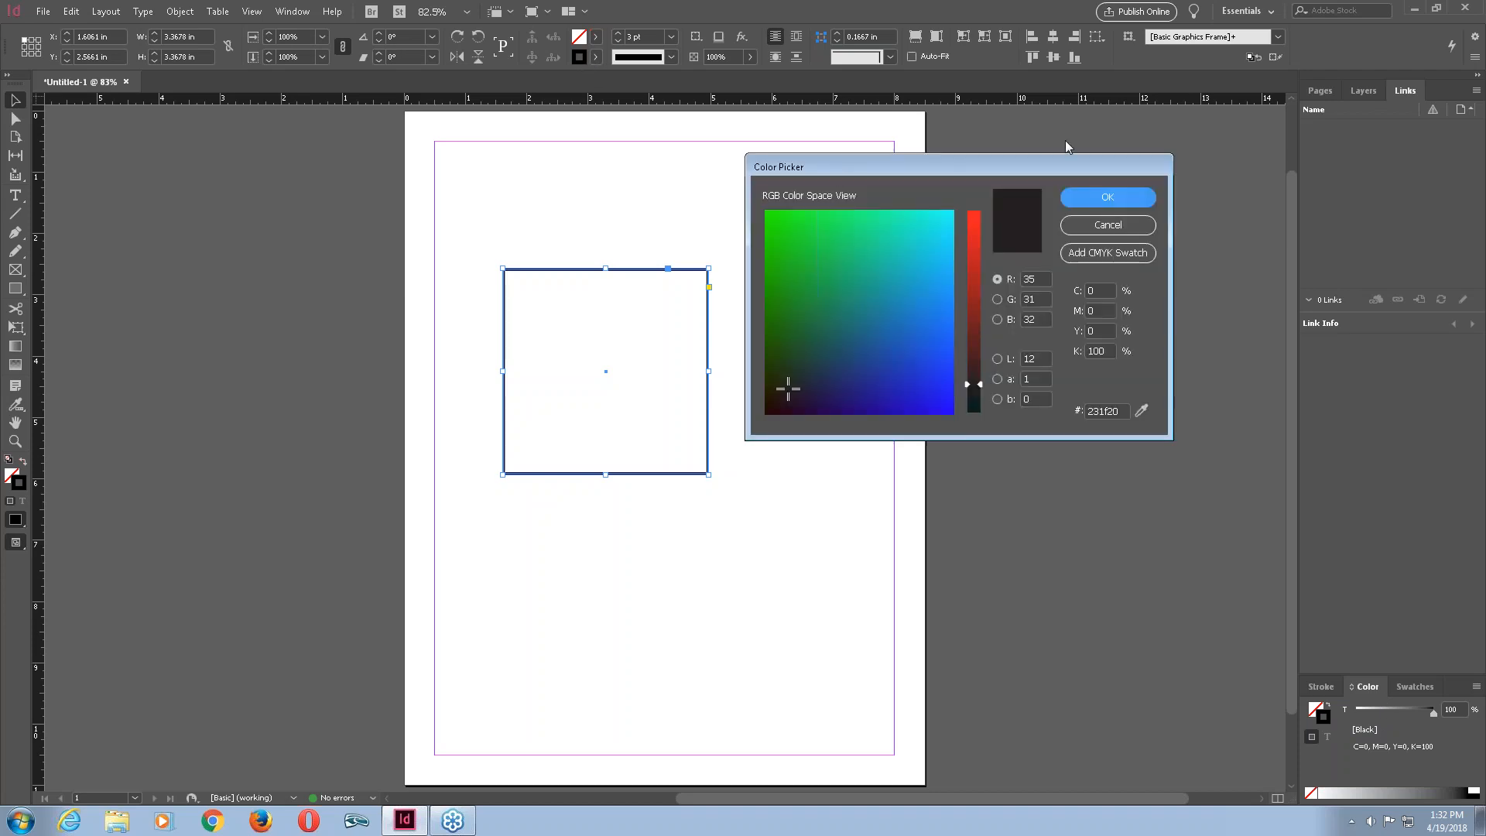
left_click(1095, 223)
Open the Swatches panel, then reopen the stroke Color Picker and move it beside the page.
left_click(1416, 684)
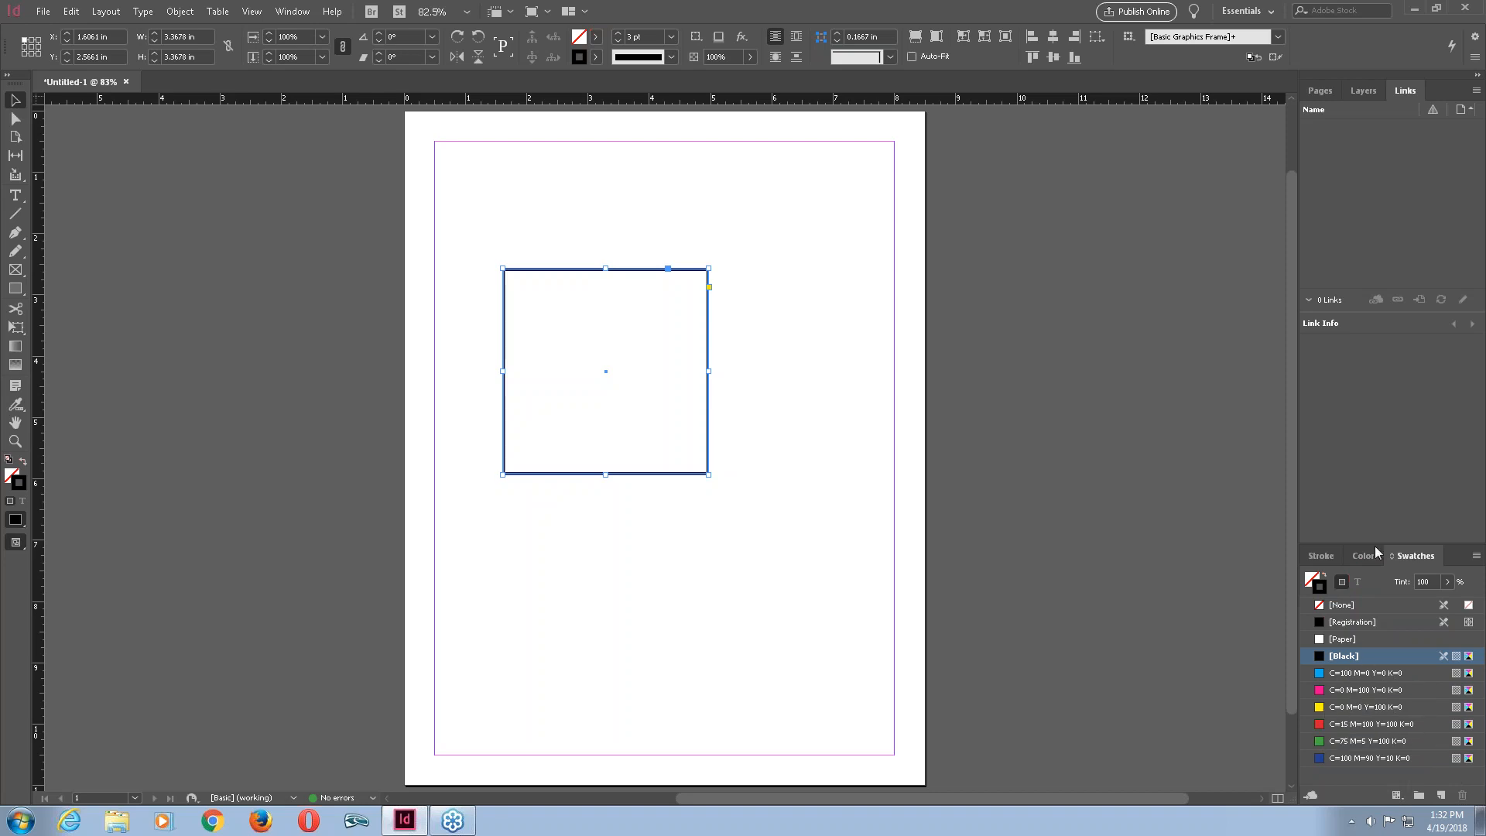
double_click(579, 61)
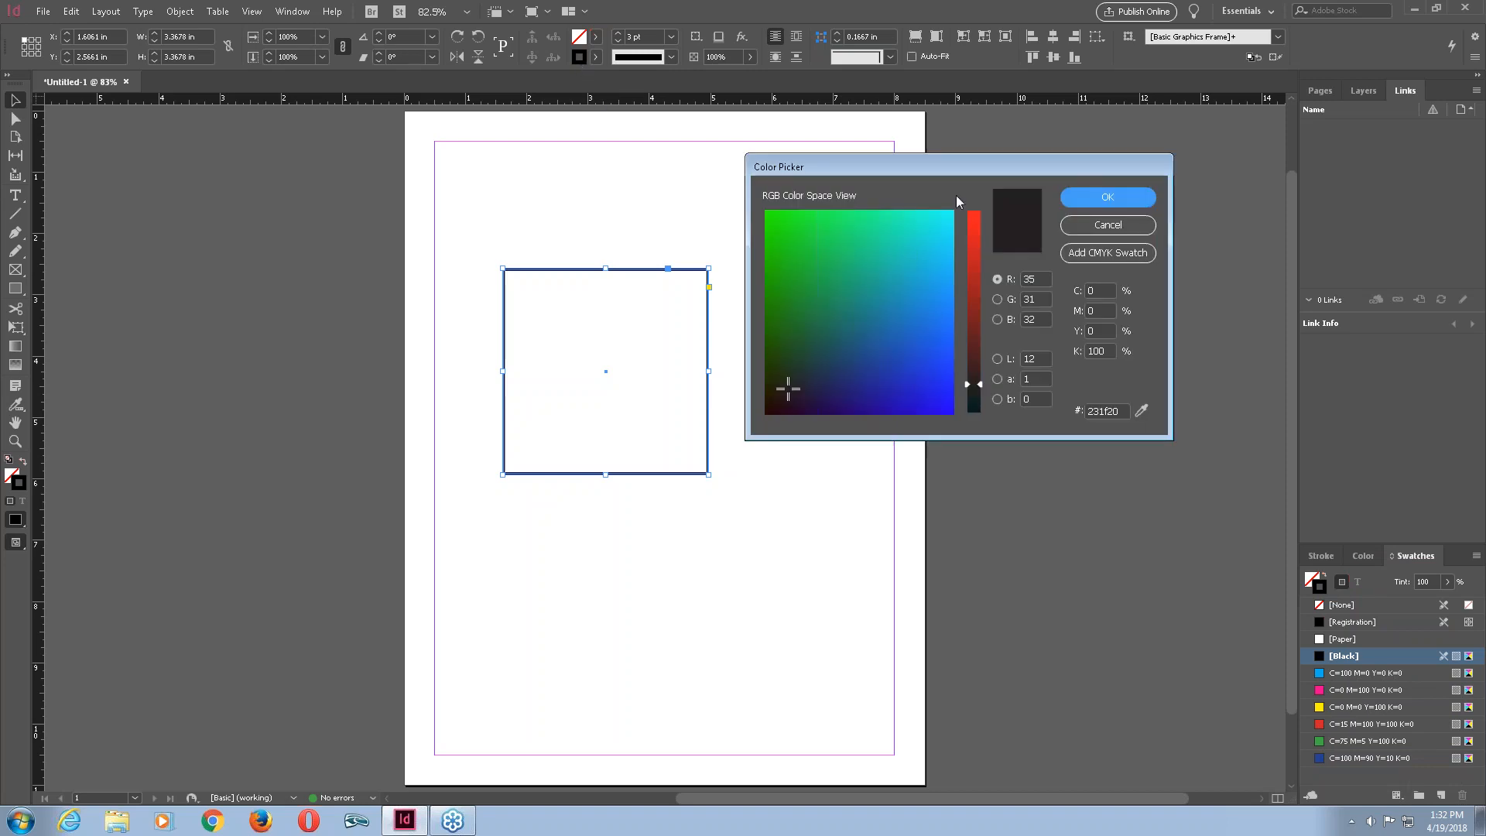
left_click_drag(959, 169, 1086, 167)
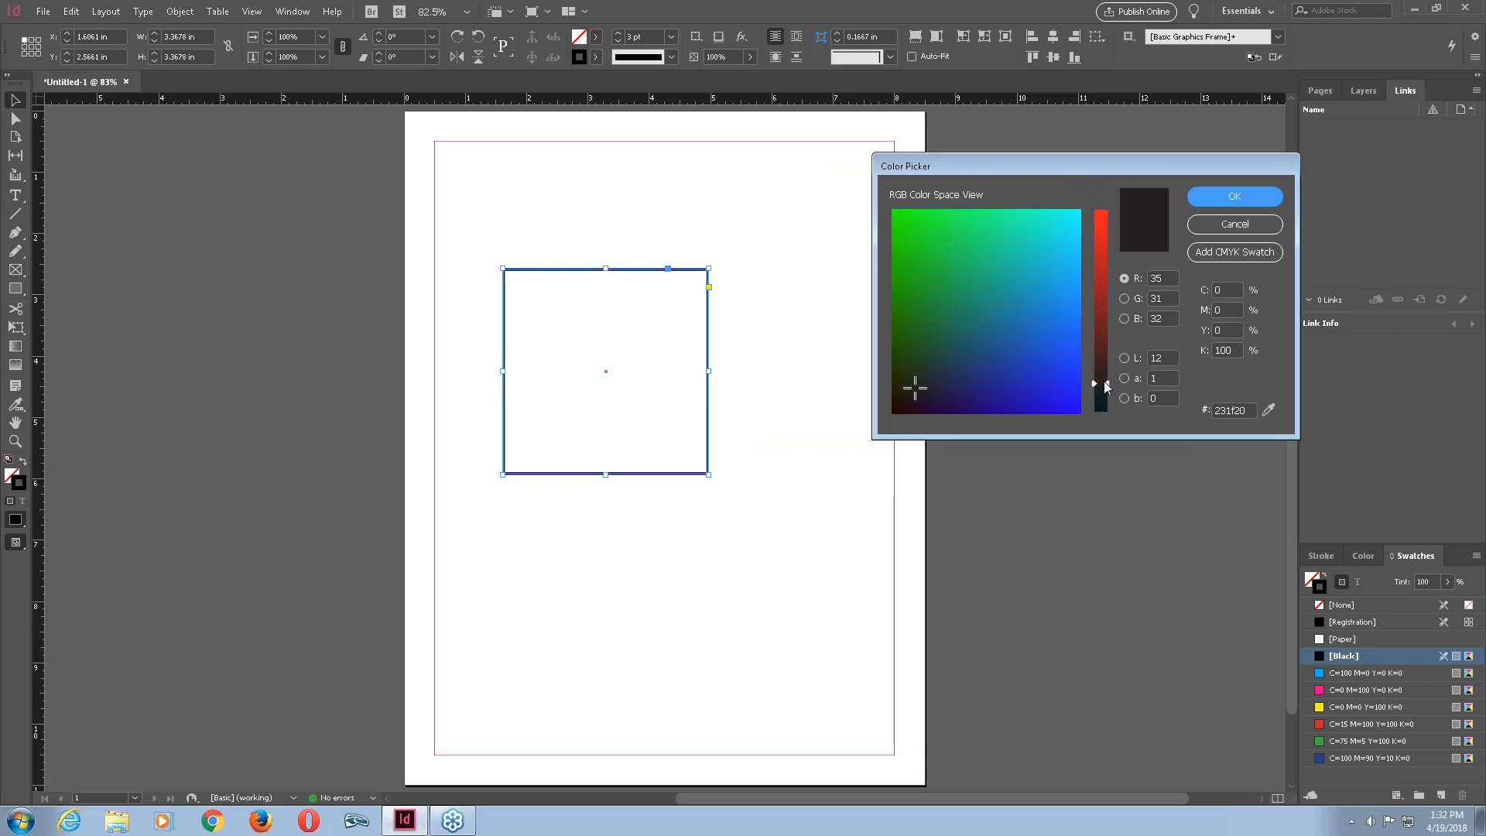
Try different stroke colours in the Color Picker by adjusting the hue slider and the colour field.
mouse_move(1105, 380)
left_mouse_down()
mouse_move(1107, 206)
mouse_move(1107, 403)
mouse_move(1122, 248)
mouse_move(1048, 189)
left_mouse_up()
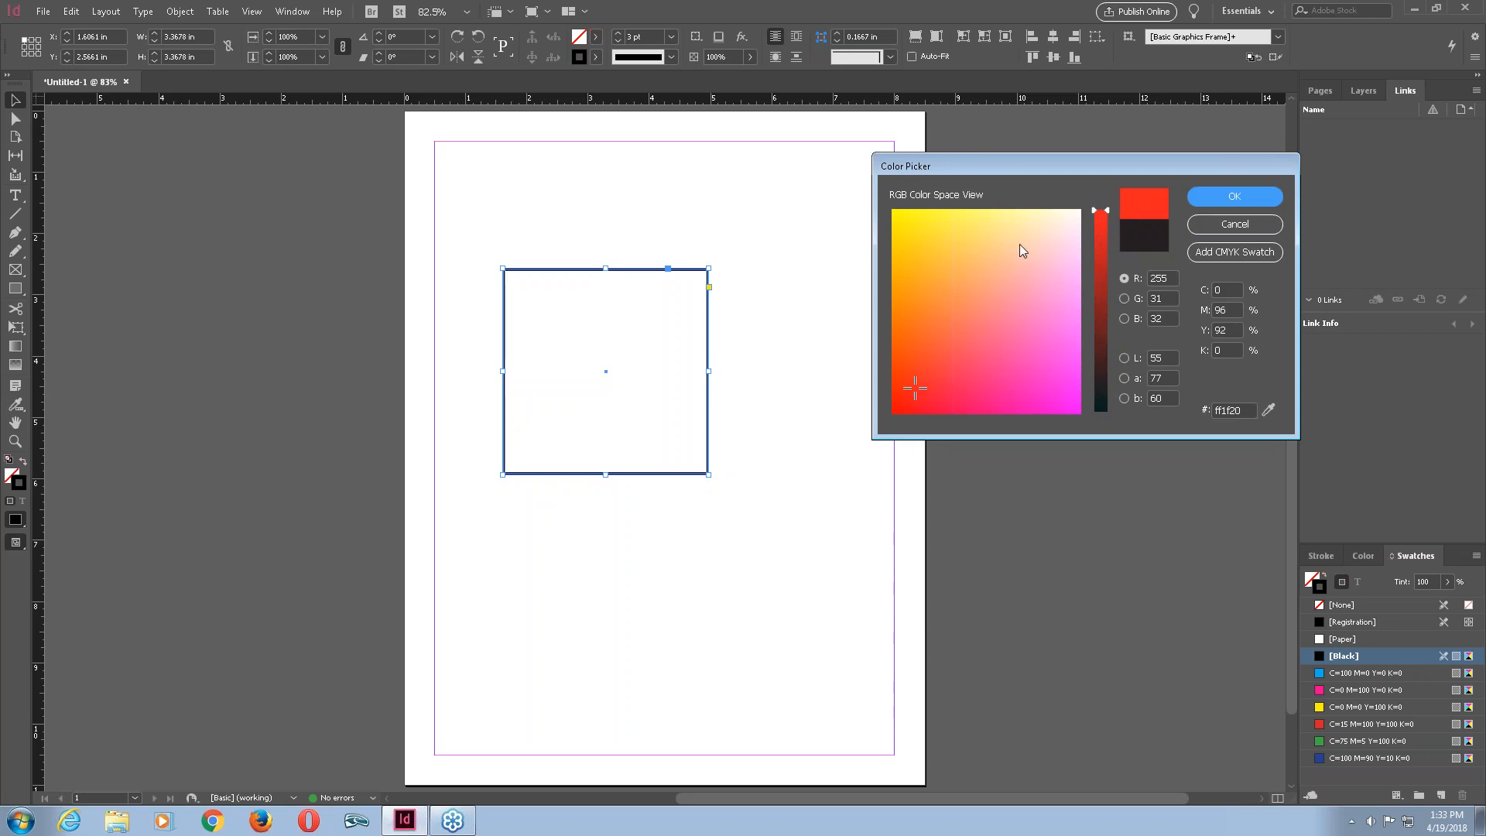
left_click(919, 385)
mouse_move(919, 385)
left_mouse_down()
mouse_move(983, 325)
mouse_move(1021, 246)
left_mouse_up()
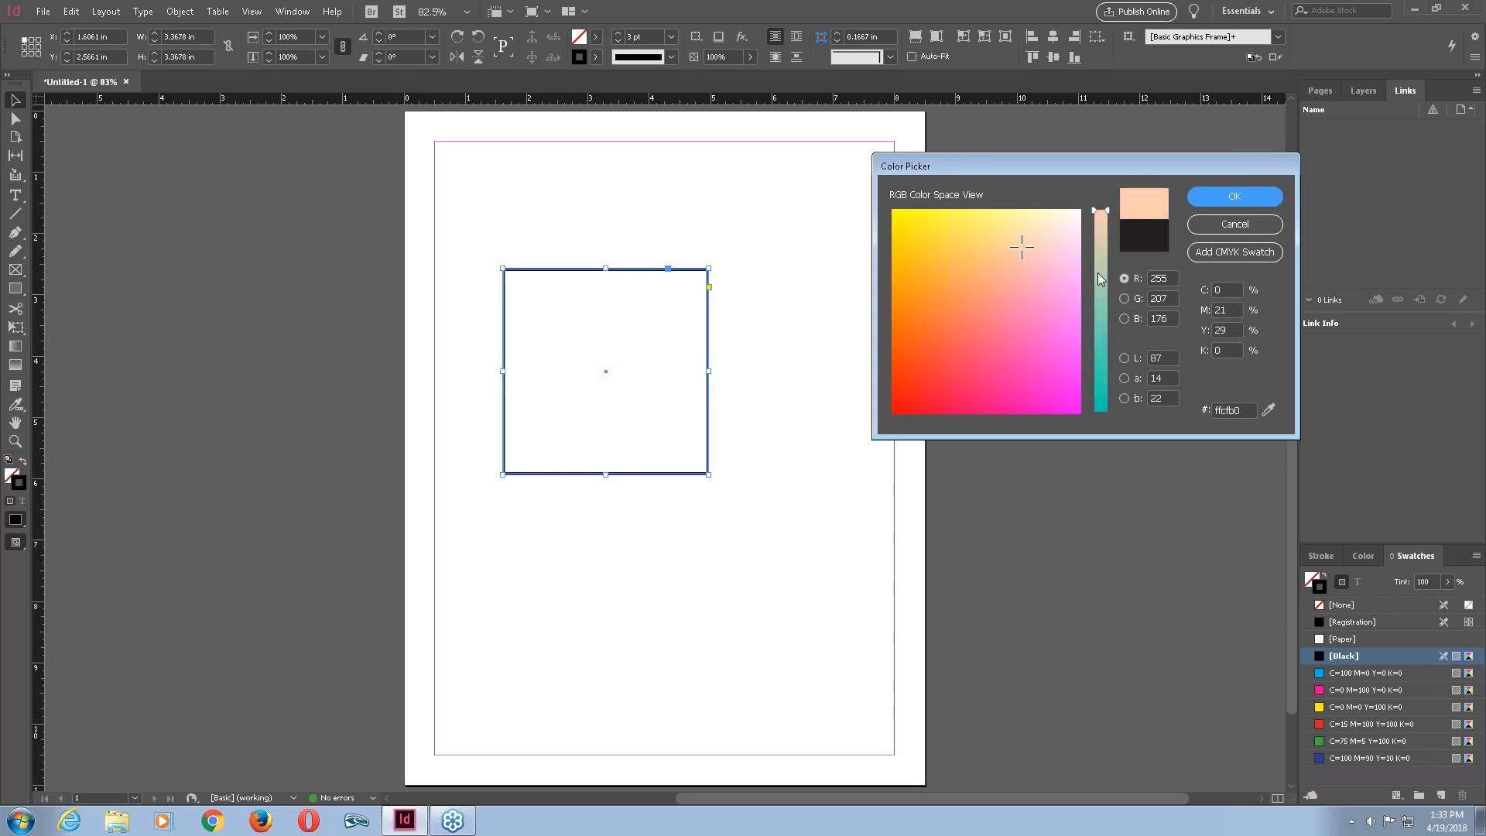
left_click_drag(1021, 246, 962, 259)
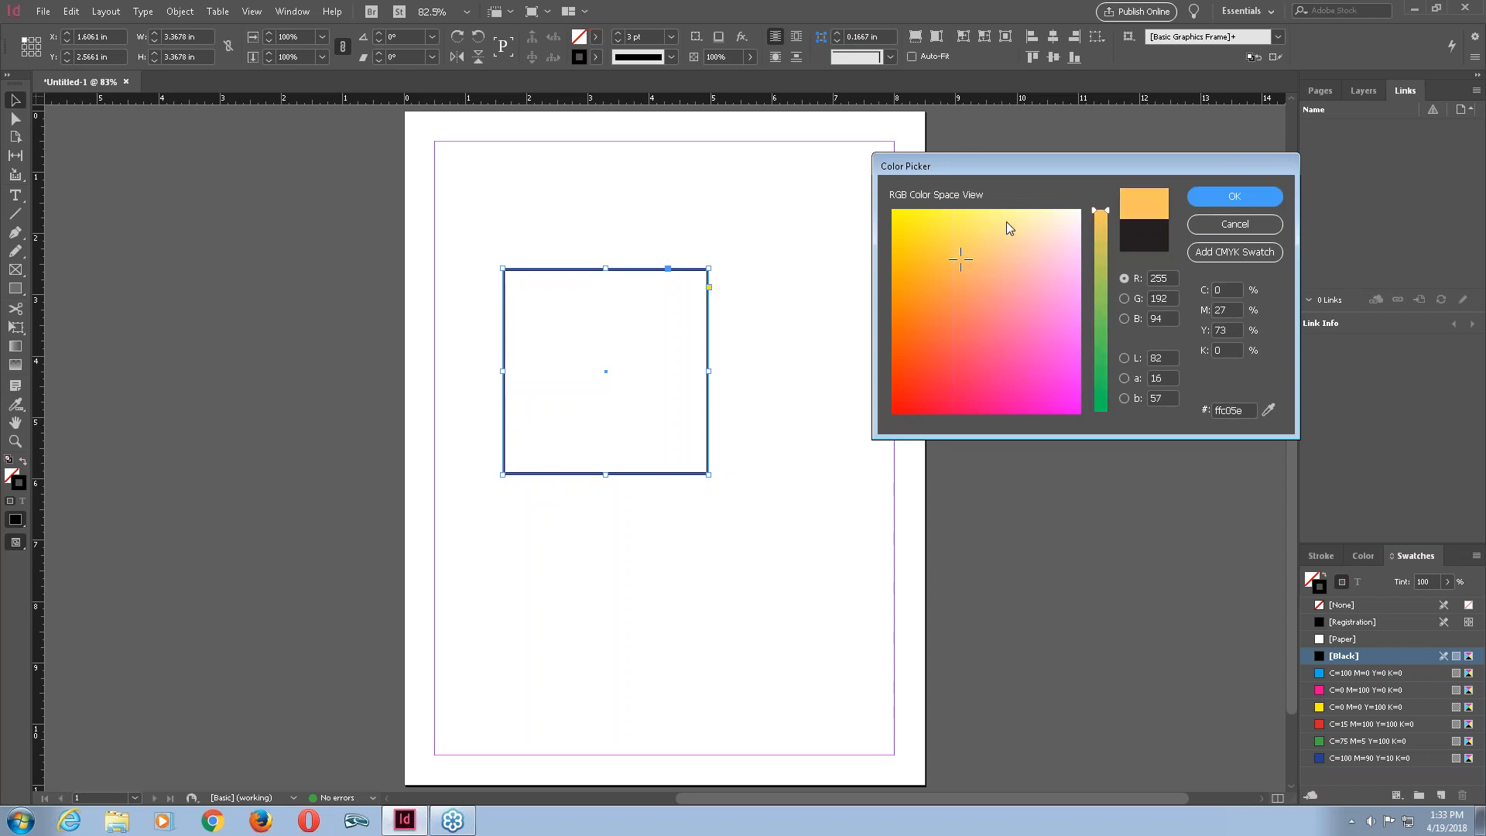
left_click_drag(959, 257, 930, 232)
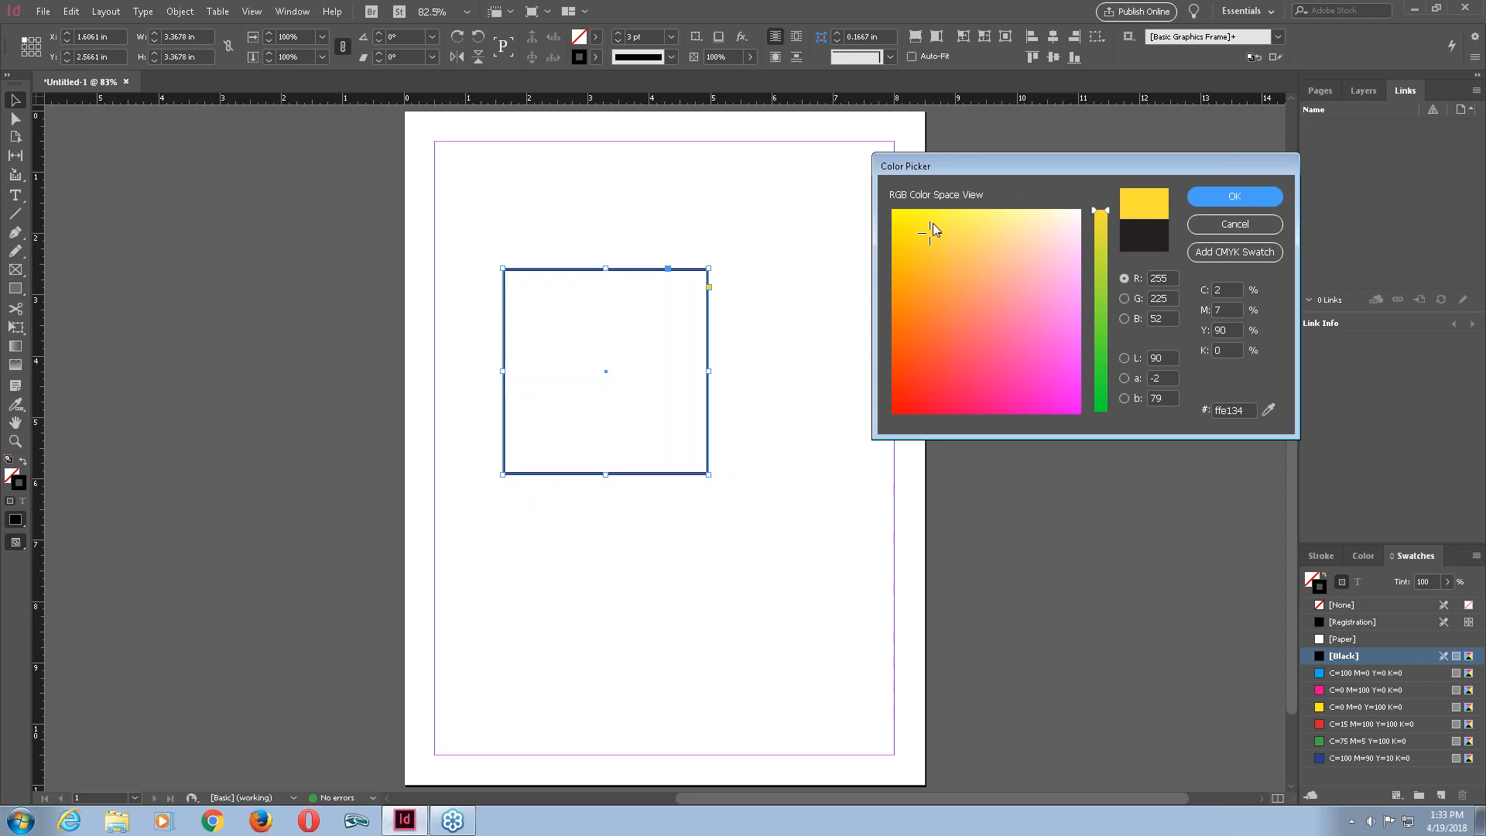
left_click_drag(1107, 212, 1120, 418)
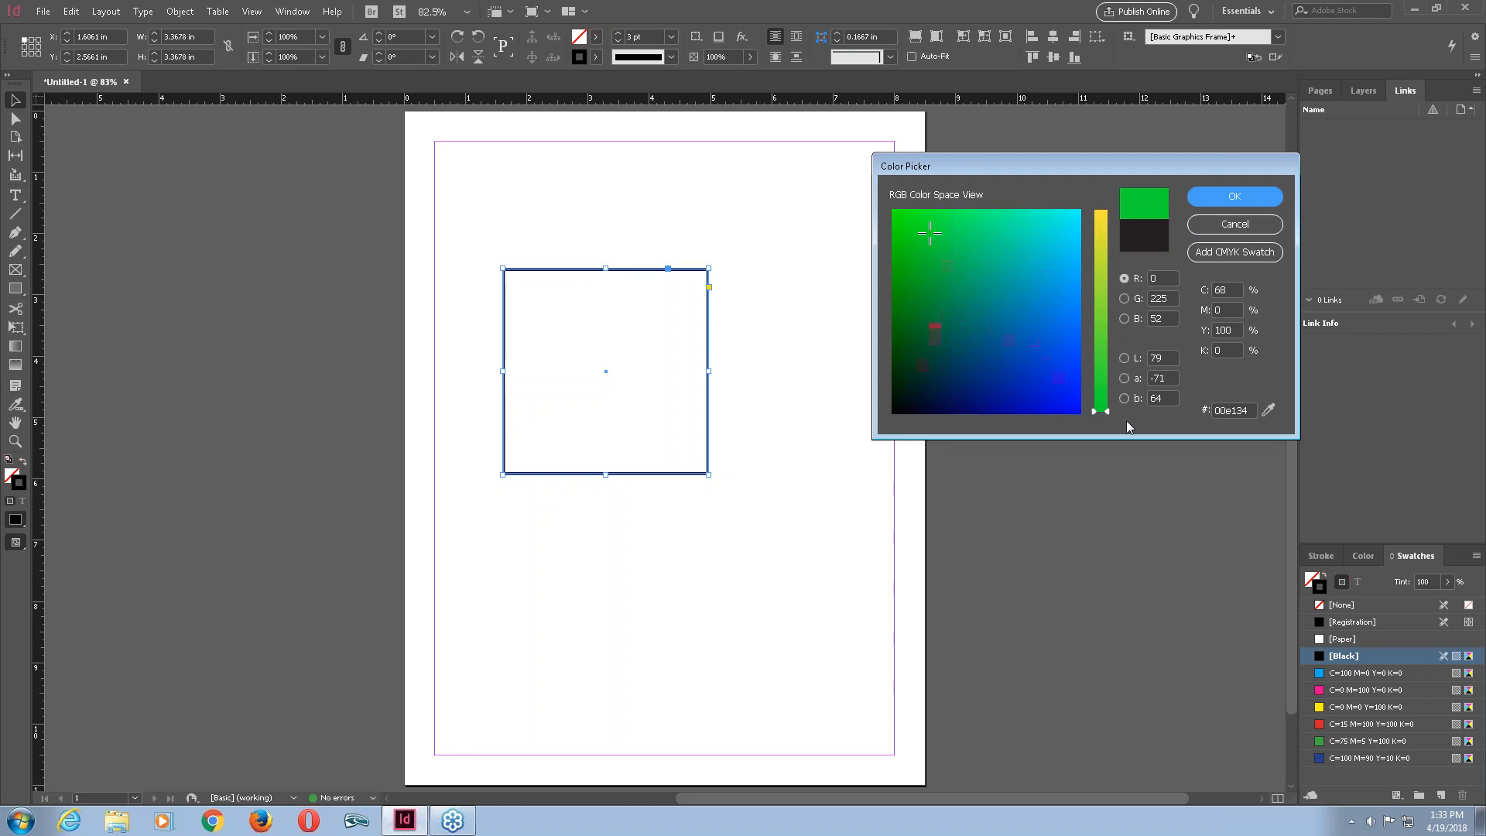
mouse_move(931, 233)
left_mouse_down()
mouse_move(1012, 259)
mouse_move(1044, 340)
mouse_move(982, 365)
mouse_move(1048, 305)
mouse_move(986, 225)
mouse_move(1022, 228)
mouse_move(1052, 259)
mouse_move(1042, 341)
mouse_move(1003, 395)
left_mouse_up()
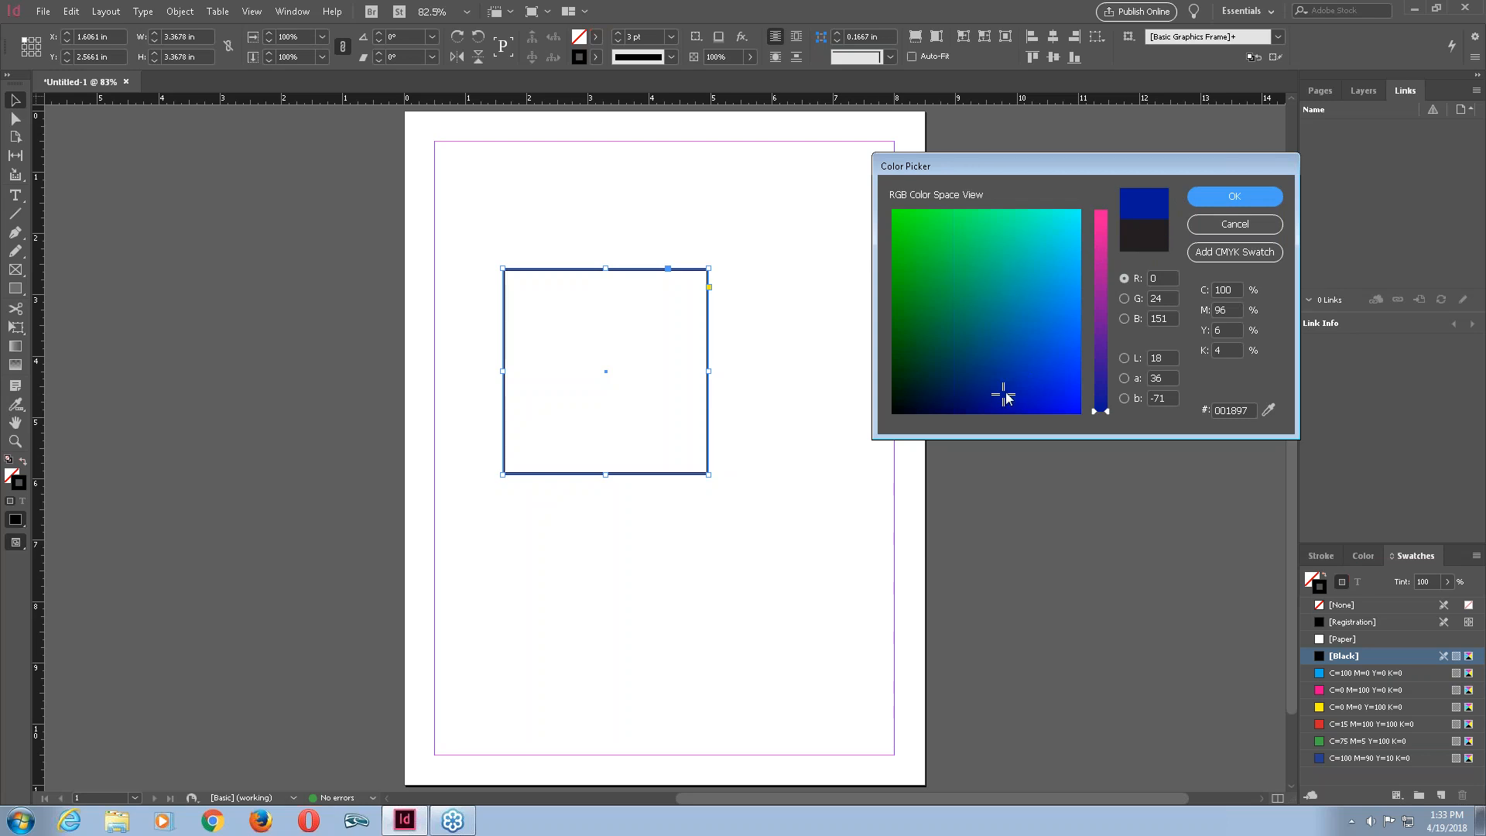
left_click(1024, 309)
left_click_drag(1107, 414, 1107, 197)
left_click(1025, 304)
left_click_drag(1025, 304, 1080, 214)
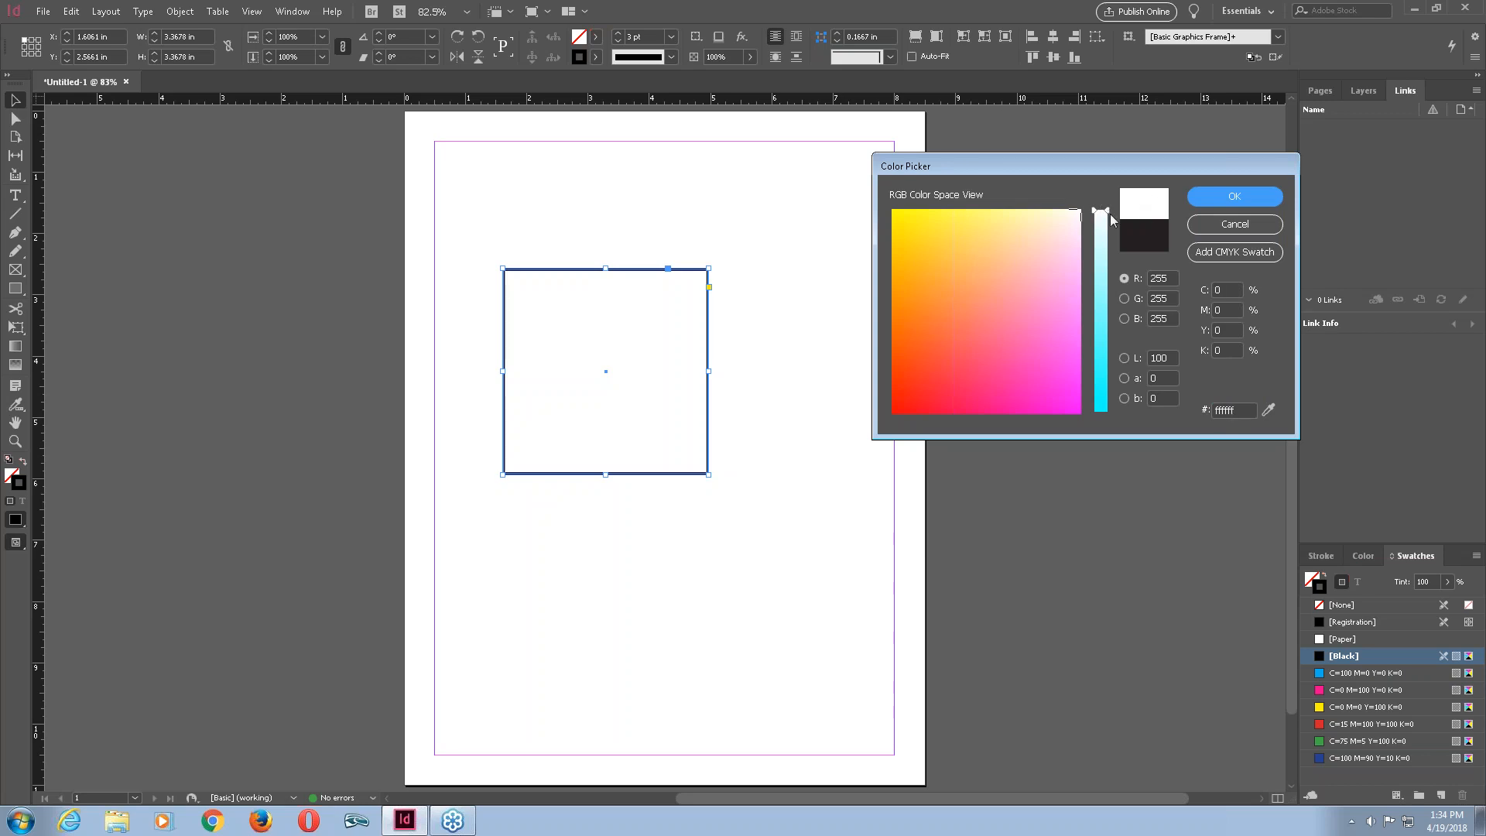
Sample cyan, black, red, yellow, magenta, pink and blue stroke colours by moving the hue slider and the colour field.
left_click_drag(1108, 211, 1108, 433)
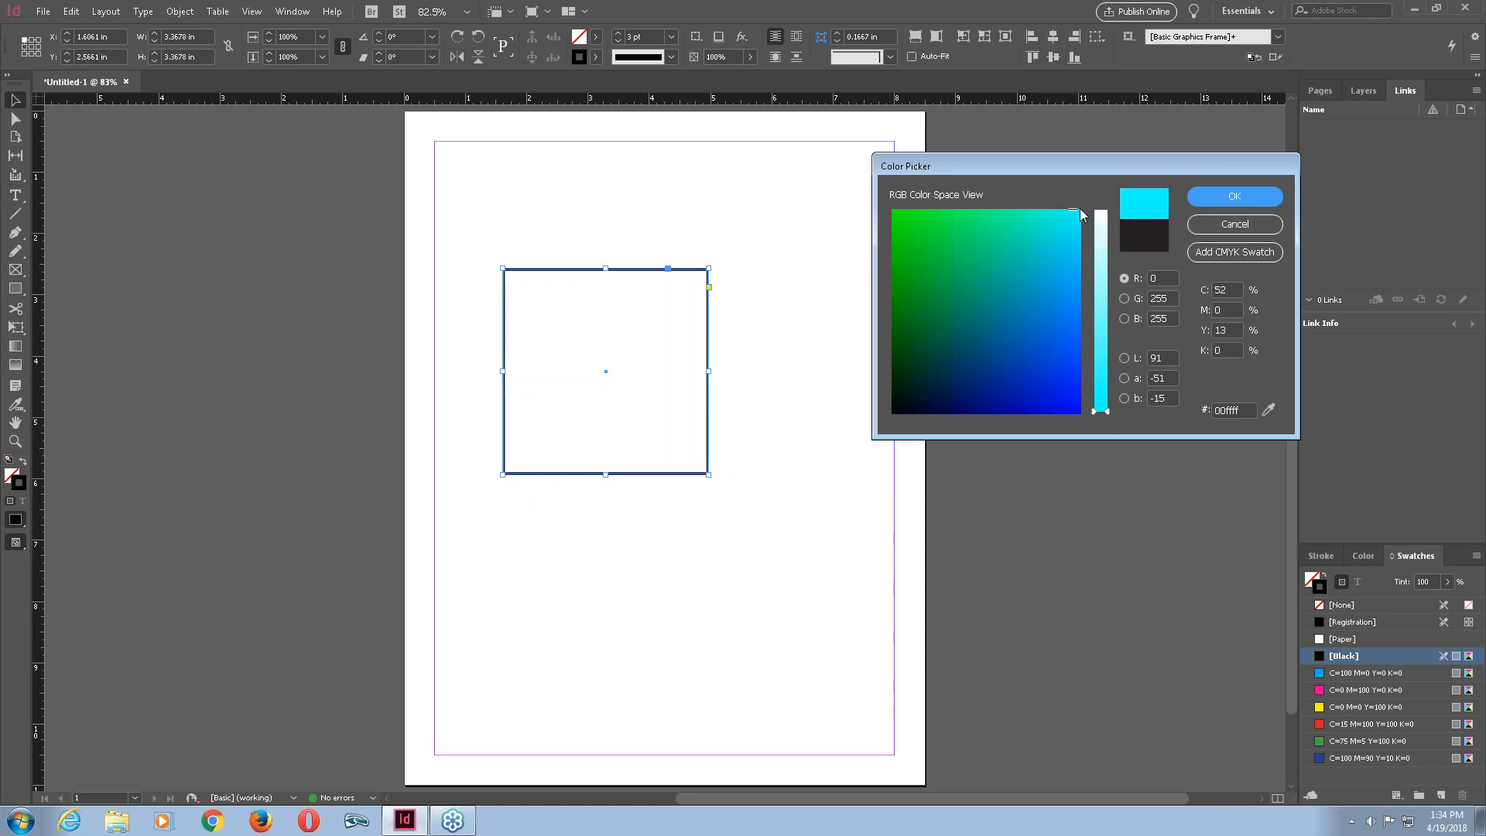
left_click_drag(977, 308, 891, 418)
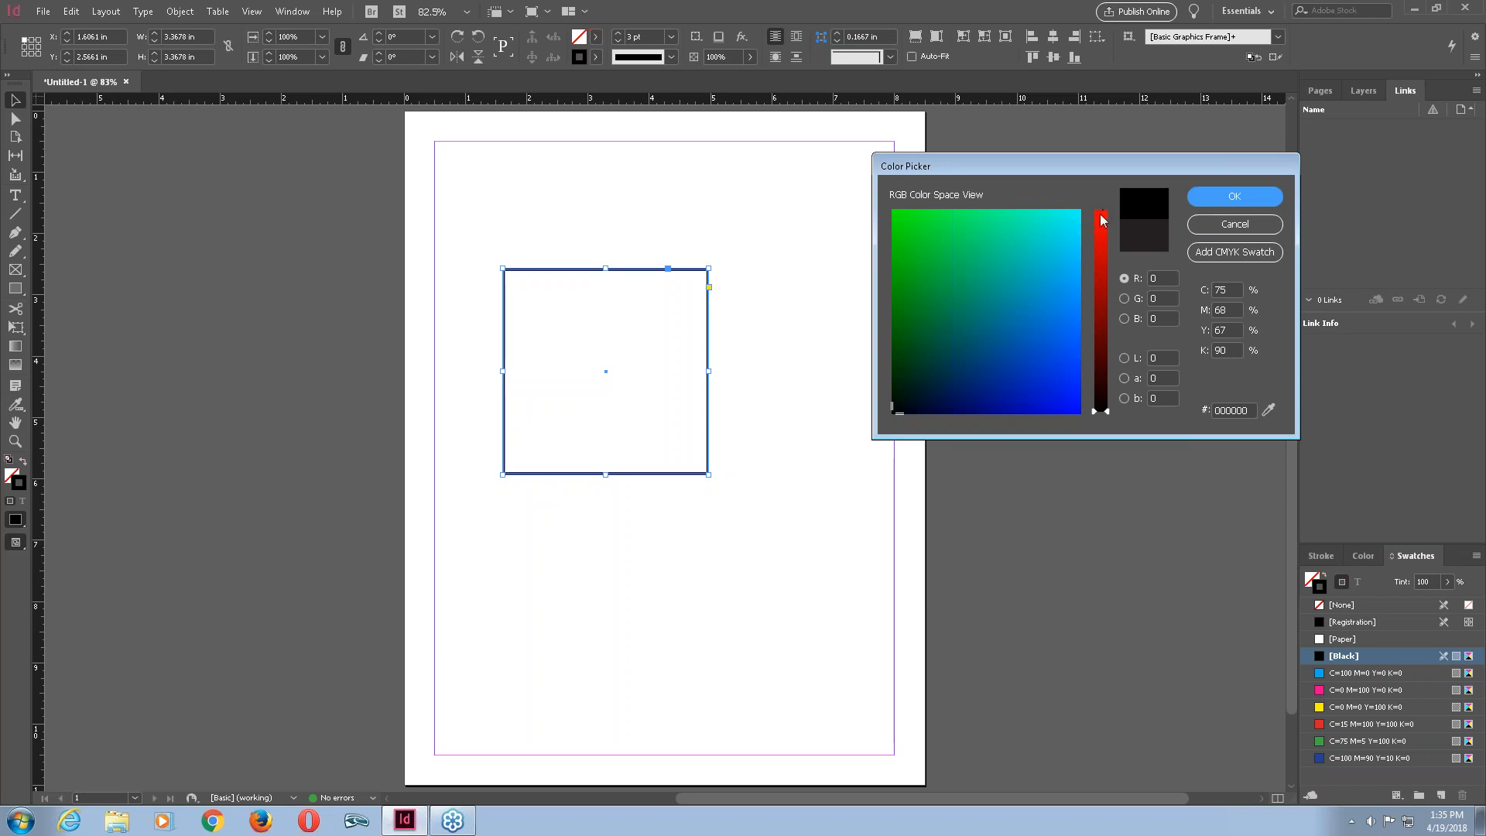
left_click_drag(1110, 410, 1107, 210)
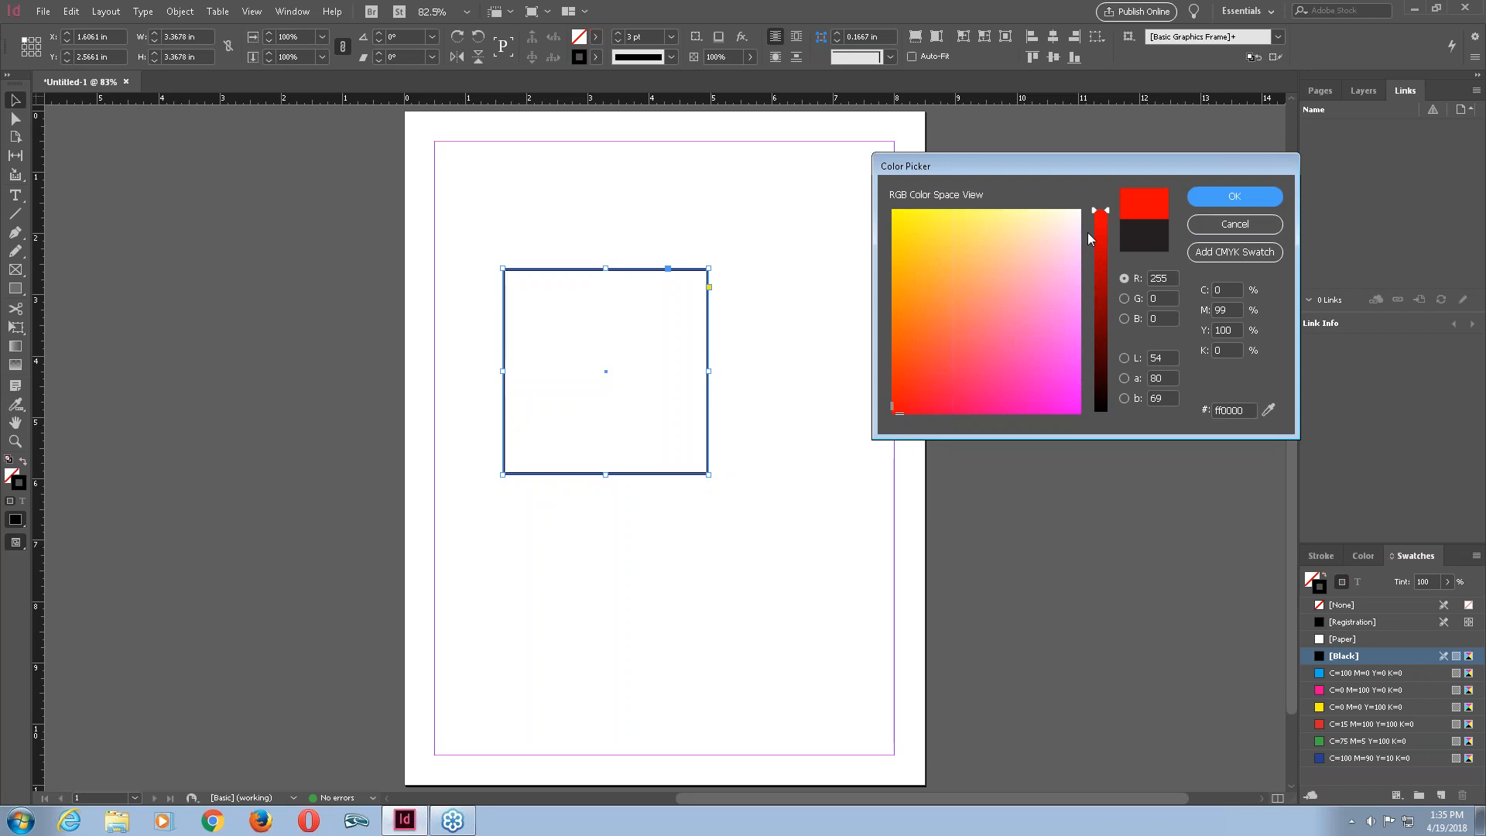
left_click_drag(906, 404, 888, 196)
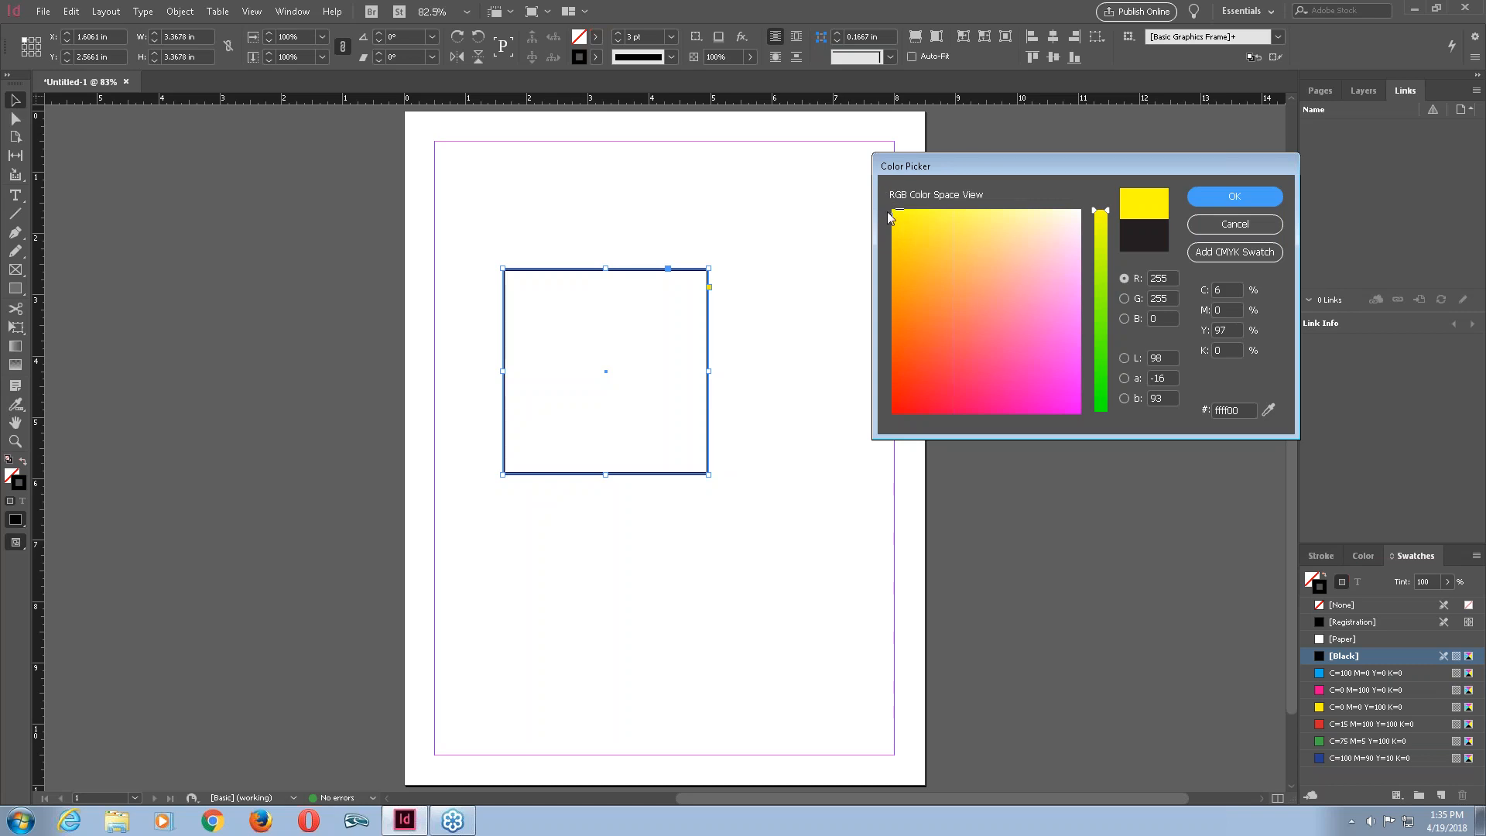
mouse_move(892, 212)
left_mouse_down()
mouse_move(1066, 379)
mouse_move(1086, 430)
left_mouse_up()
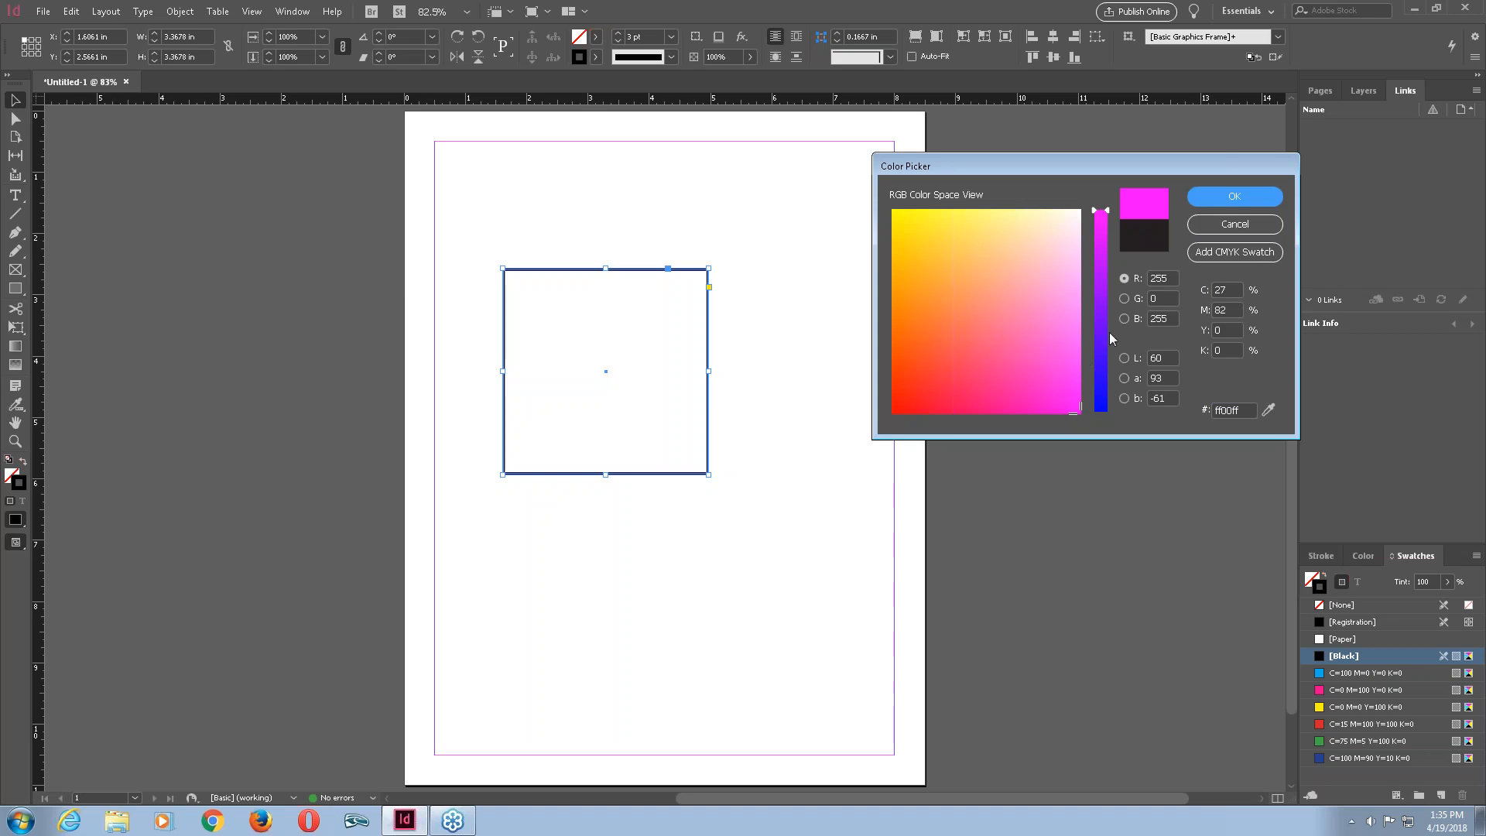
left_click(1057, 401)
mouse_move(1058, 400)
left_mouse_down()
mouse_move(943, 373)
mouse_move(934, 342)
mouse_move(953, 369)
mouse_move(992, 379)
mouse_move(1004, 363)
mouse_move(942, 327)
mouse_move(955, 255)
mouse_move(942, 242)
mouse_move(988, 239)
mouse_move(1052, 271)
mouse_move(1068, 285)
mouse_move(1049, 303)
left_mouse_up()
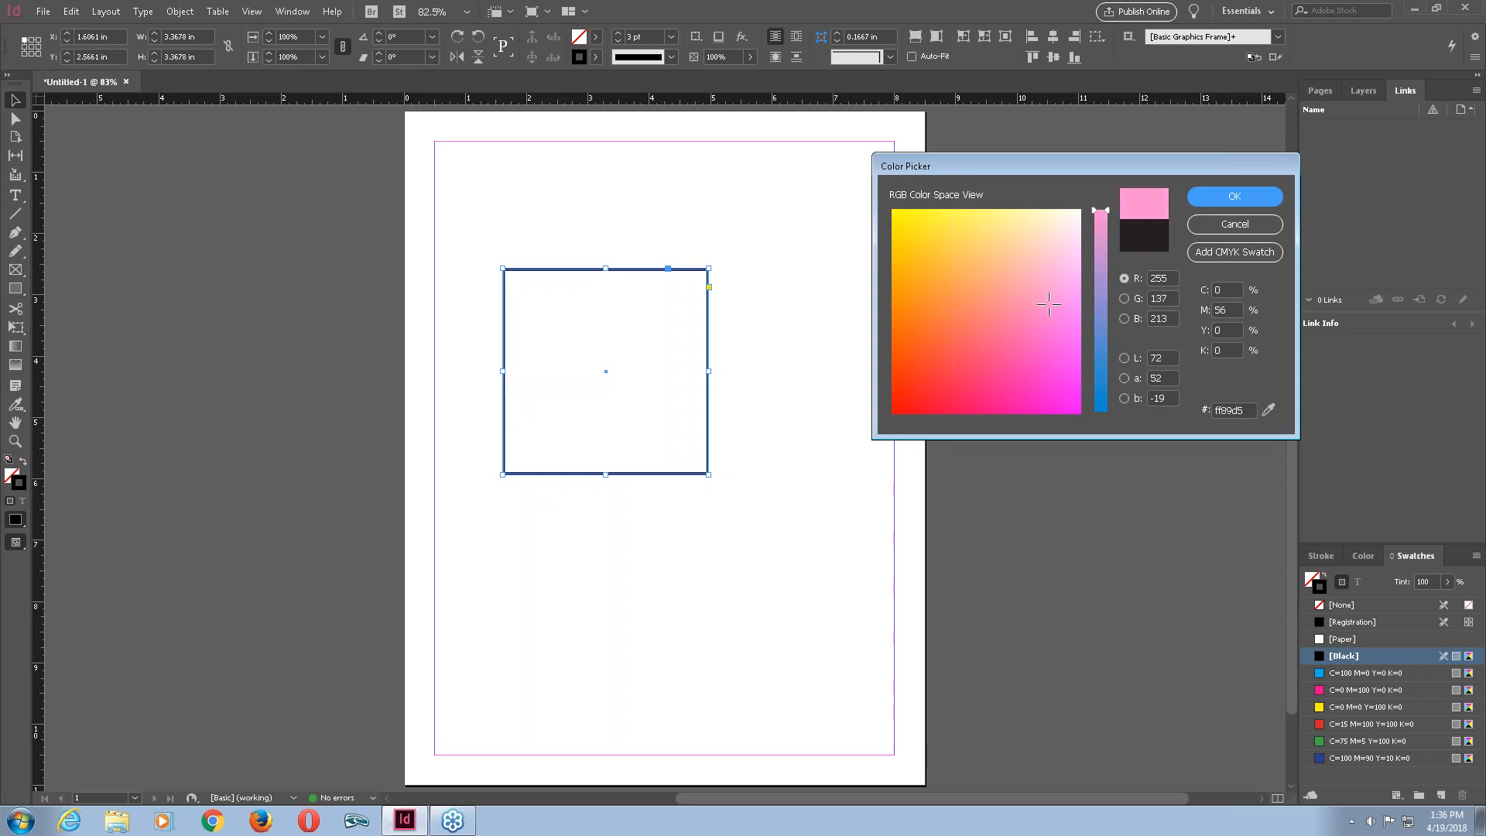
left_click_drag(1110, 215, 1123, 416)
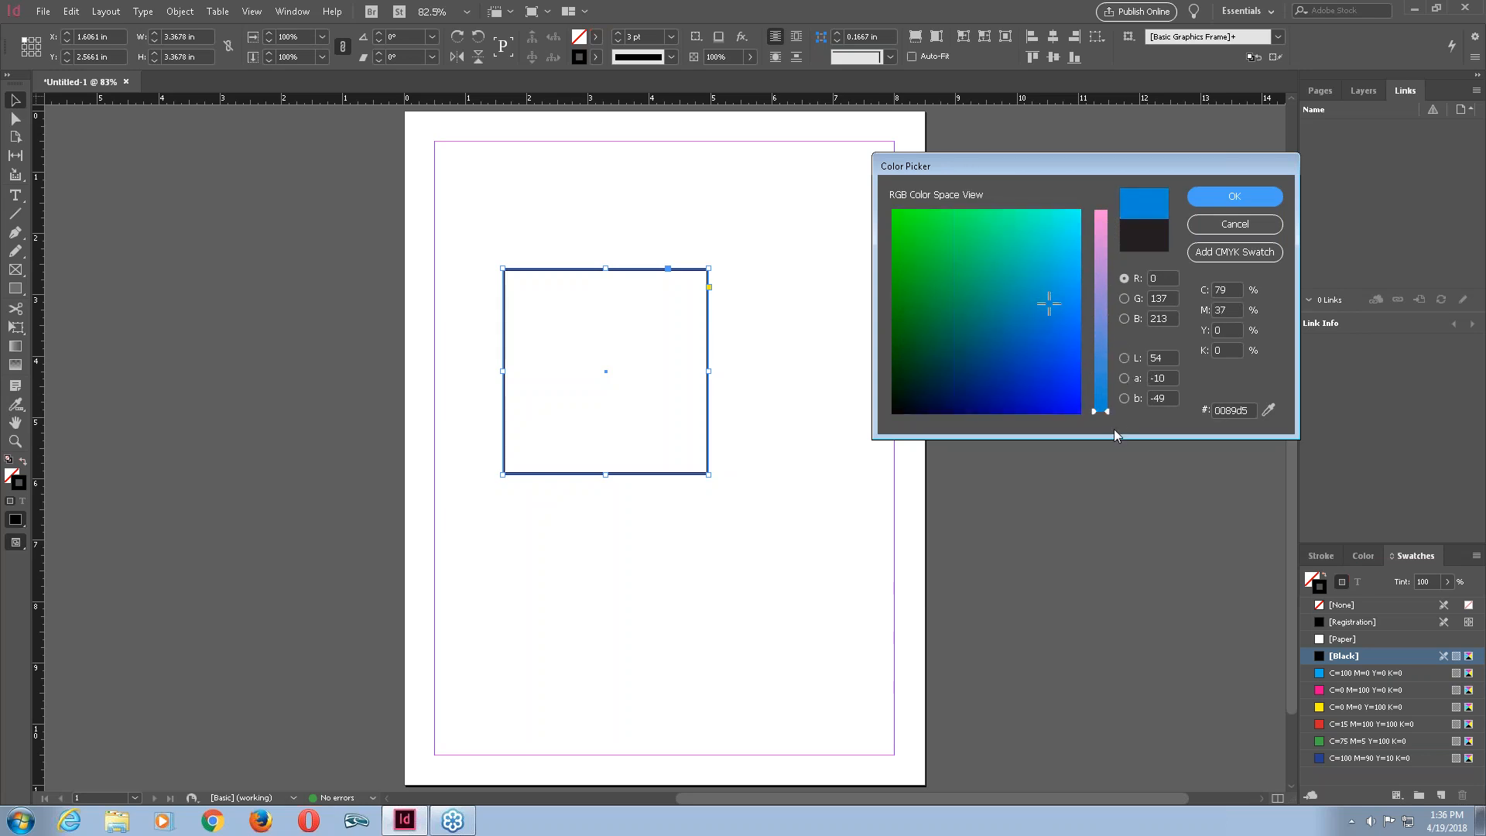
mouse_move(1049, 303)
left_mouse_down()
mouse_move(890, 405)
mouse_move(880, 203)
mouse_move(1085, 218)
left_mouse_up()
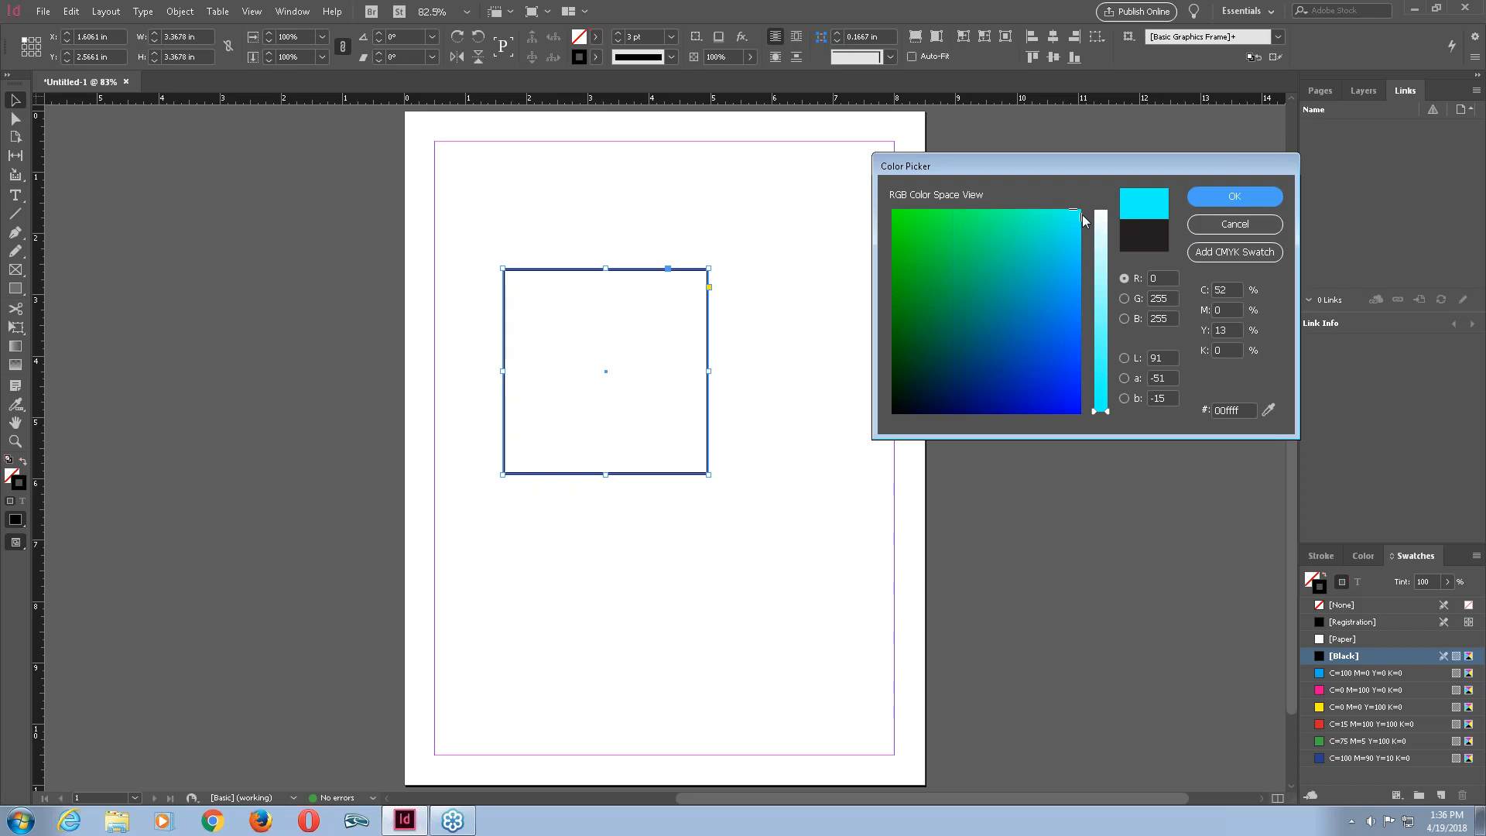
left_click_drag(1080, 216, 1083, 412)
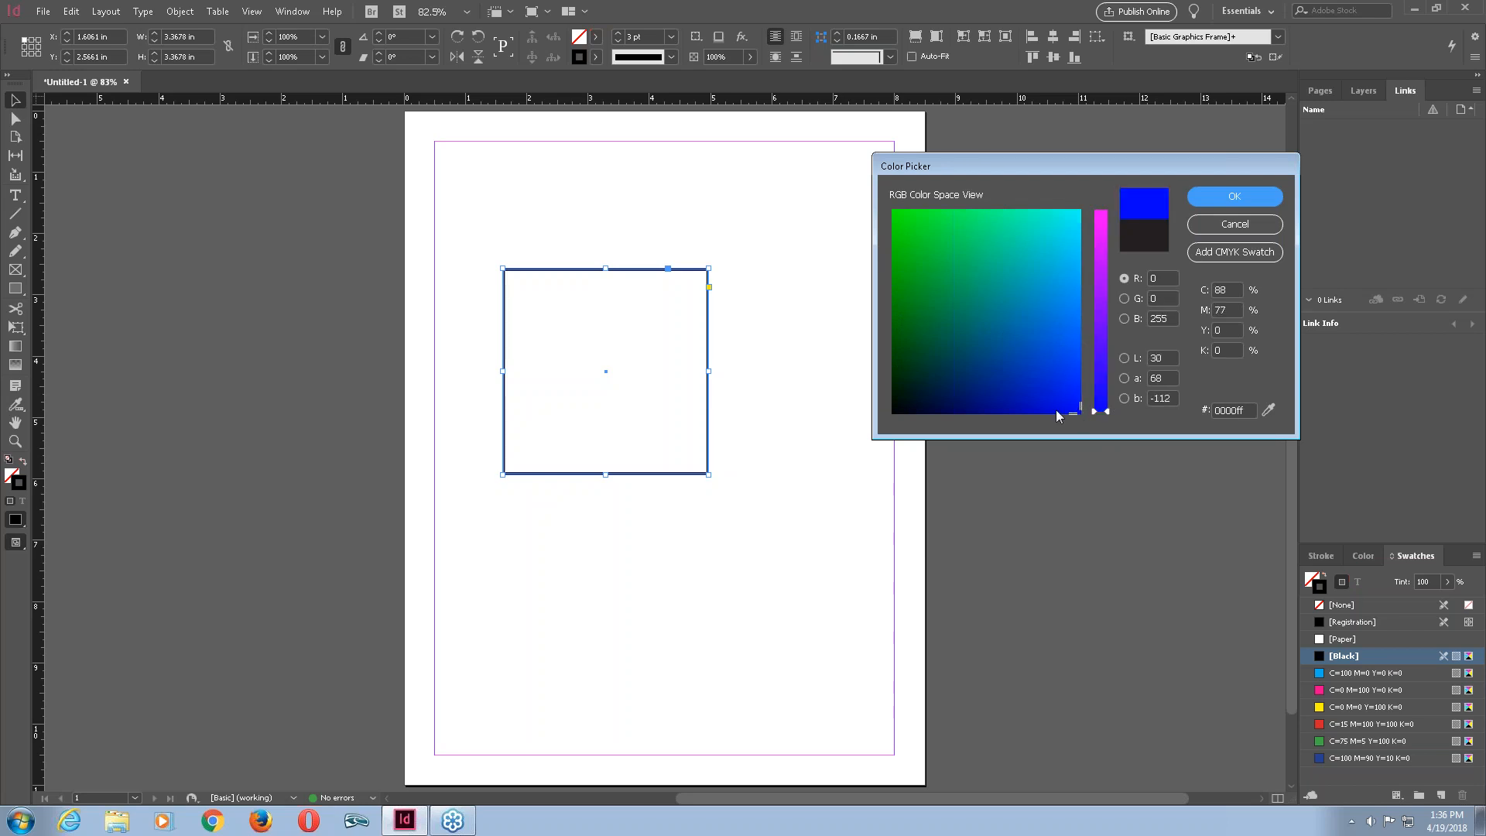
mouse_move(1076, 410)
left_mouse_down()
mouse_move(986, 395)
mouse_move(962, 371)
mouse_move(972, 325)
mouse_move(993, 354)
mouse_move(972, 365)
mouse_move(1006, 365)
mouse_move(1011, 338)
mouse_move(932, 349)
mouse_move(996, 318)
mouse_move(1025, 262)
mouse_move(993, 261)
mouse_move(1050, 254)
mouse_move(1002, 276)
mouse_move(943, 268)
left_mouse_up()
Choose a teal-blue stroke colour of R 0, G 107, B 137 and apply it to the square.
left_click_drag(1107, 410, 1110, 313)
left_click_drag(943, 269, 926, 373)
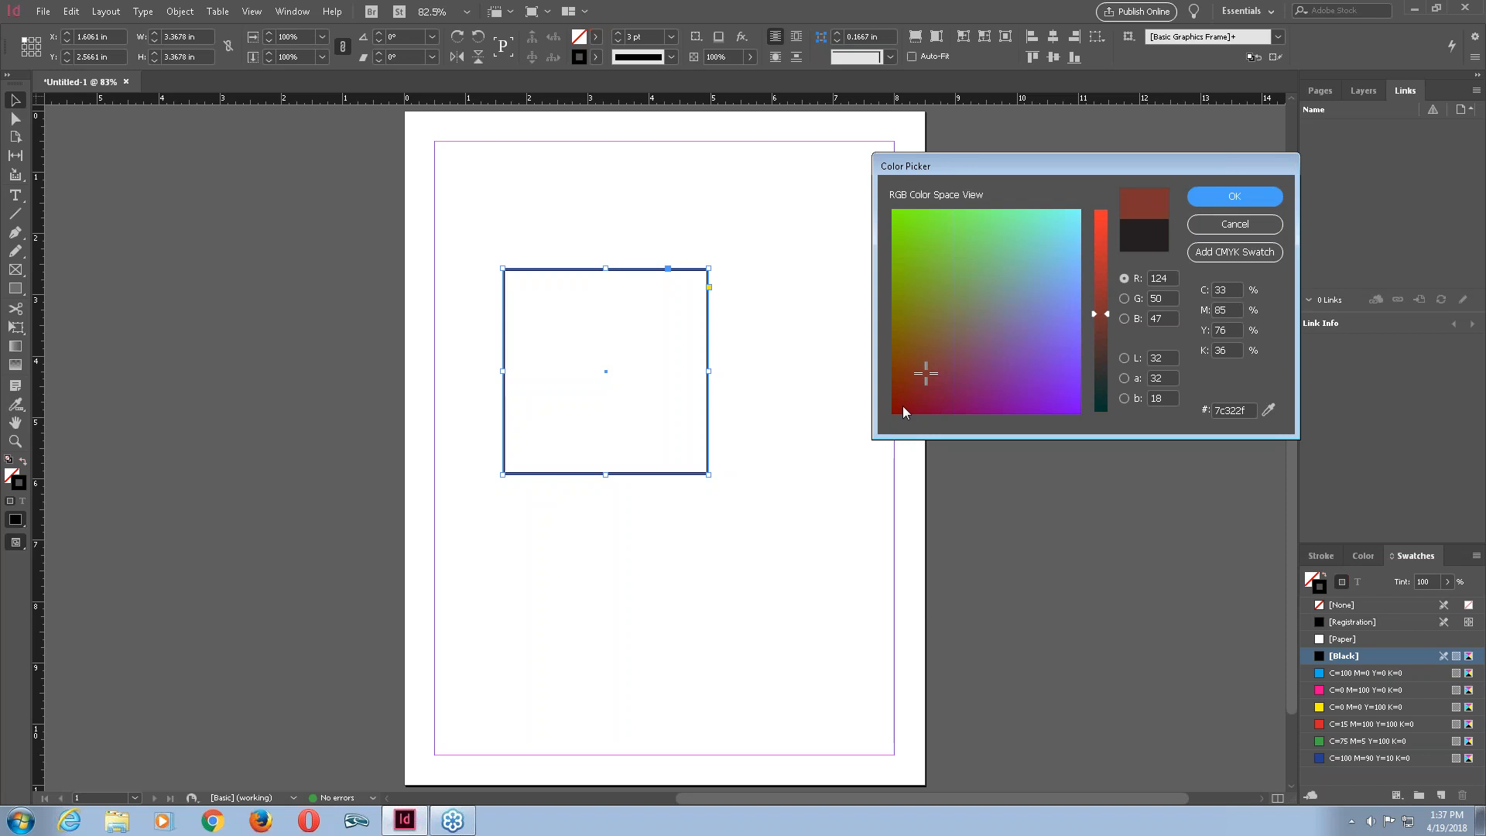
left_click_drag(929, 376, 946, 258)
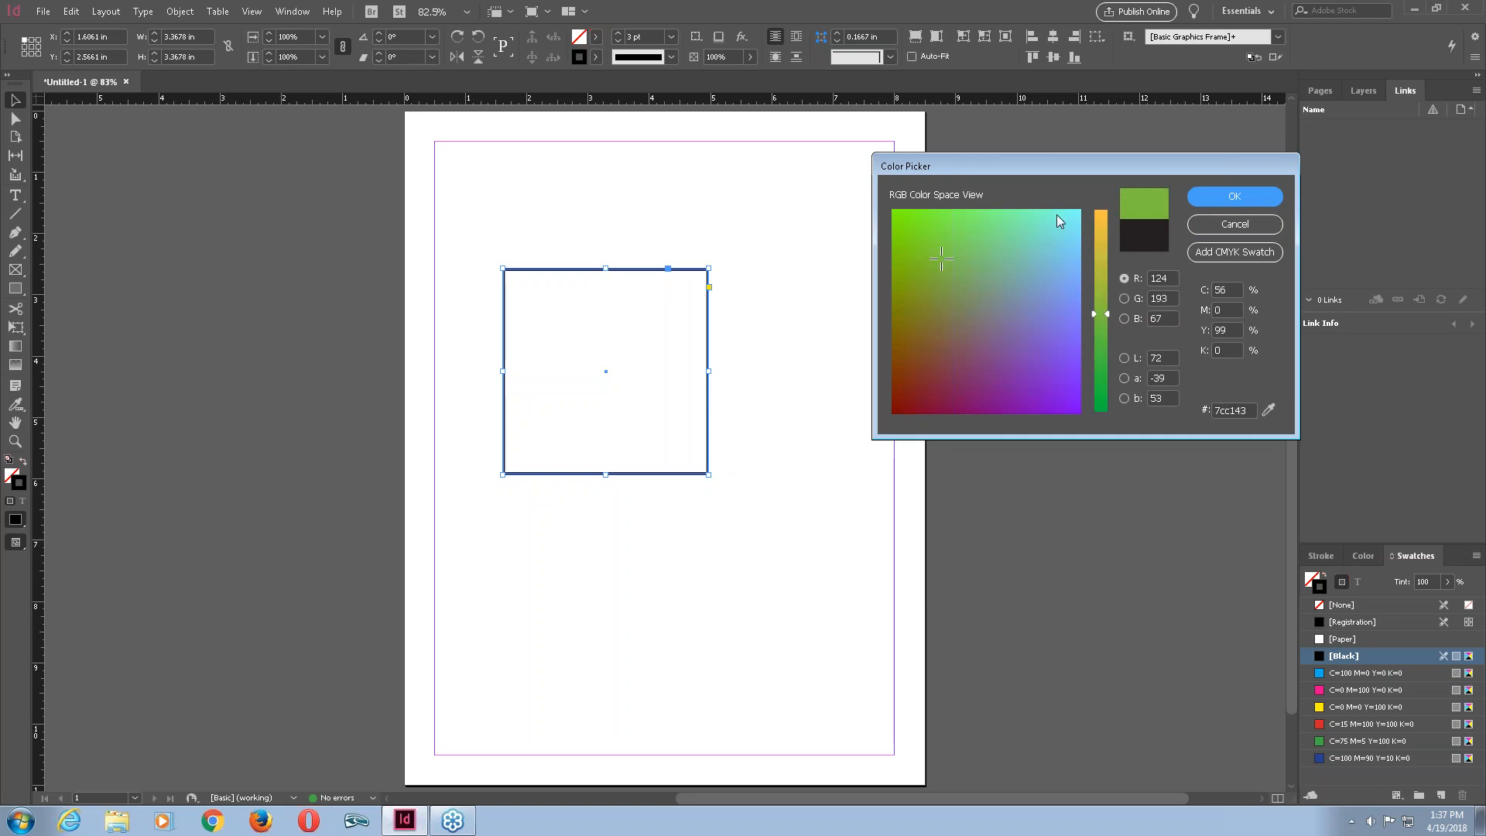
left_click_drag(945, 260, 1075, 219)
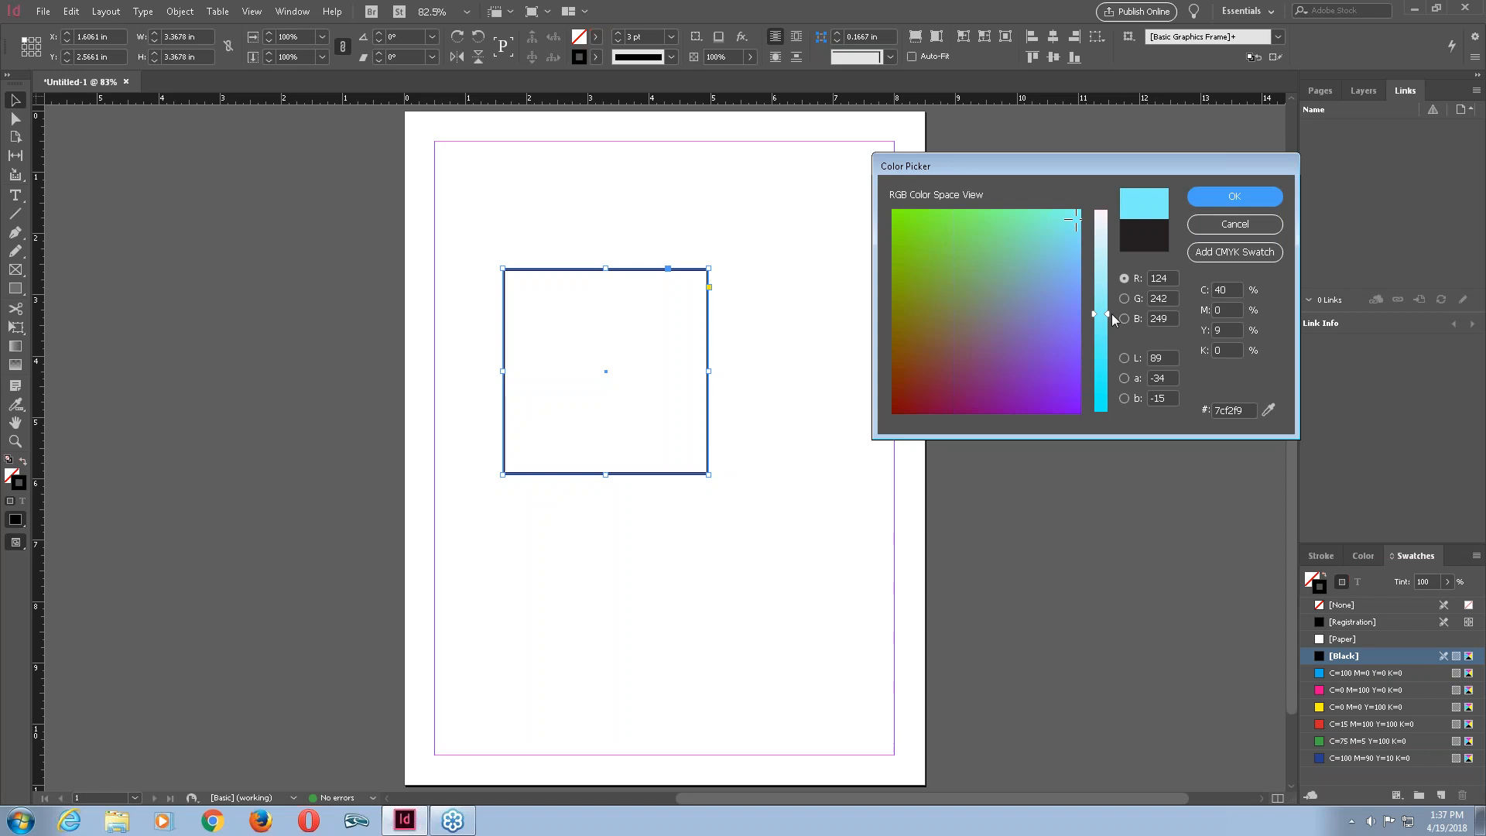
mouse_move(1103, 314)
left_mouse_down()
mouse_move(1103, 212)
mouse_move(923, 222)
left_mouse_up()
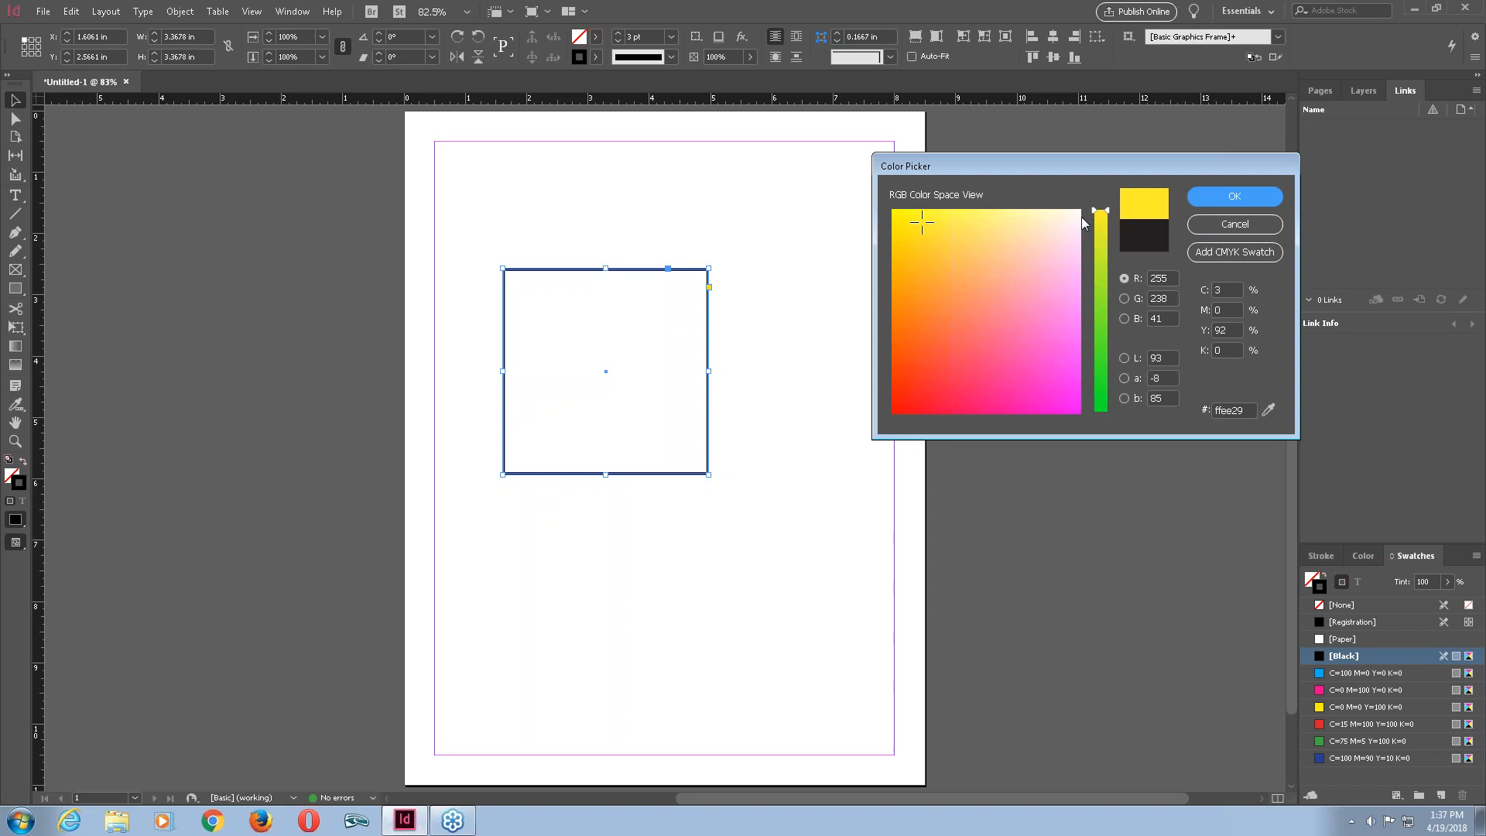
left_click_drag(1106, 212, 1103, 279)
mouse_move(926, 225)
left_mouse_down()
mouse_move(955, 238)
mouse_move(937, 230)
left_mouse_up()
left_click_drag(1108, 280, 1126, 418)
left_click_drag(939, 234, 1011, 322)
mouse_move(1008, 298)
left_mouse_down()
mouse_move(988, 271)
mouse_move(981, 305)
mouse_move(945, 259)
mouse_move(962, 285)
mouse_move(952, 276)
mouse_move(1002, 292)
mouse_move(982, 305)
mouse_move(993, 328)
left_mouse_up()
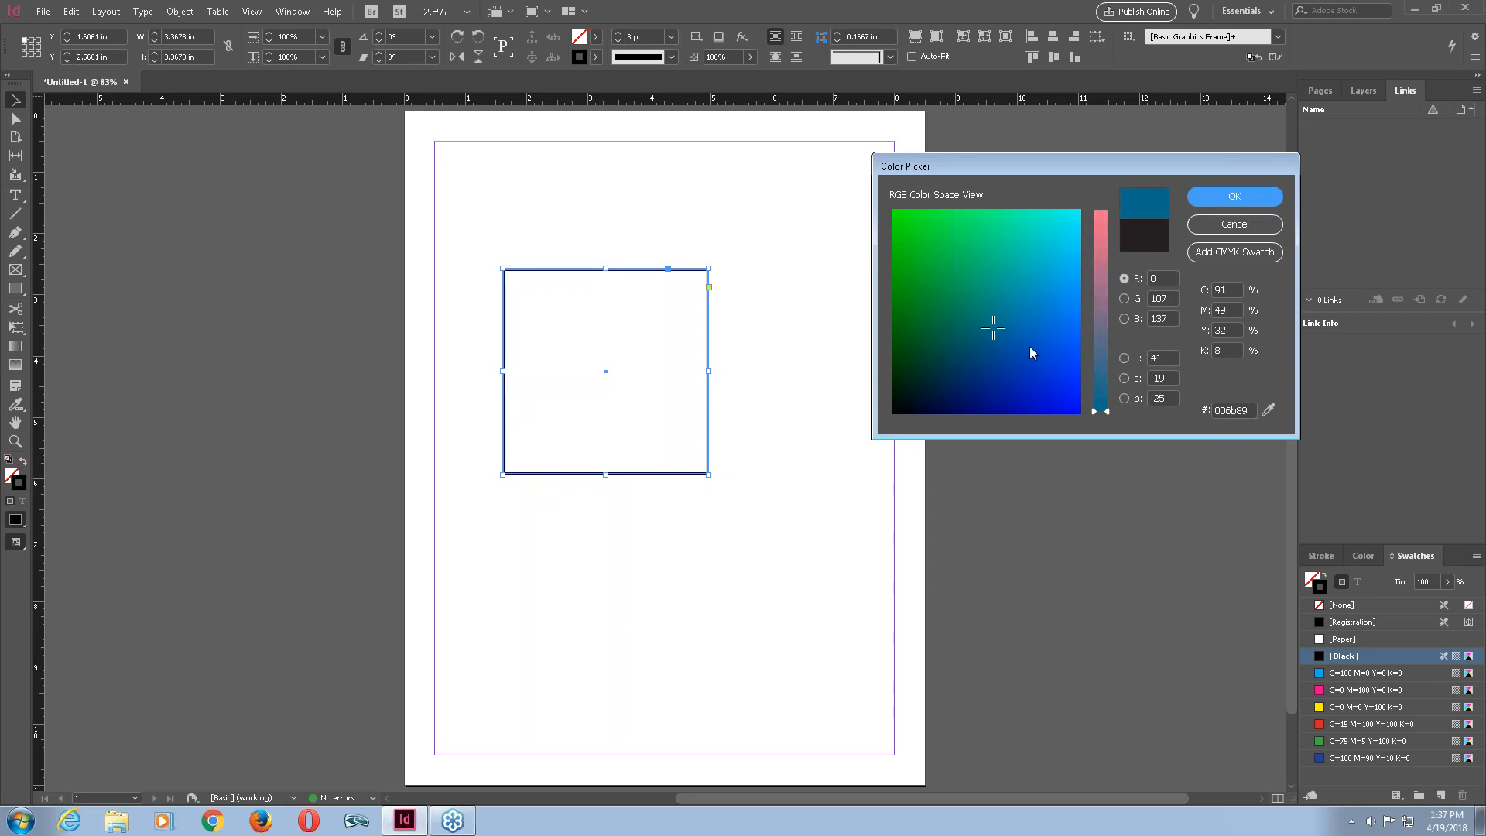
left_click(1248, 199)
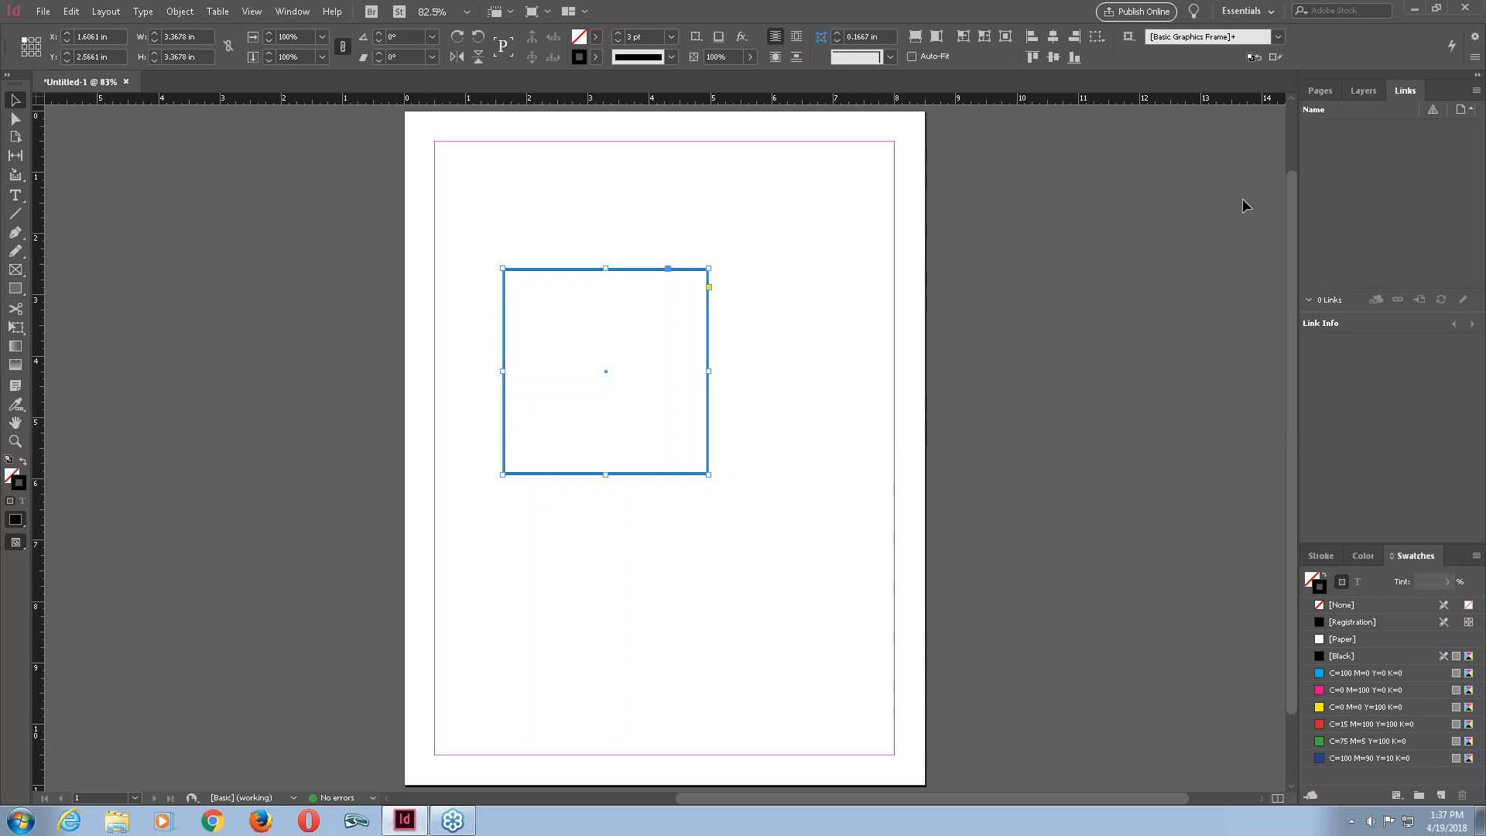
Deselect and reselect the square, then fill it with pure green (R 0, G 255, B 0) from the fill Color Picker.
left_click(736, 257)
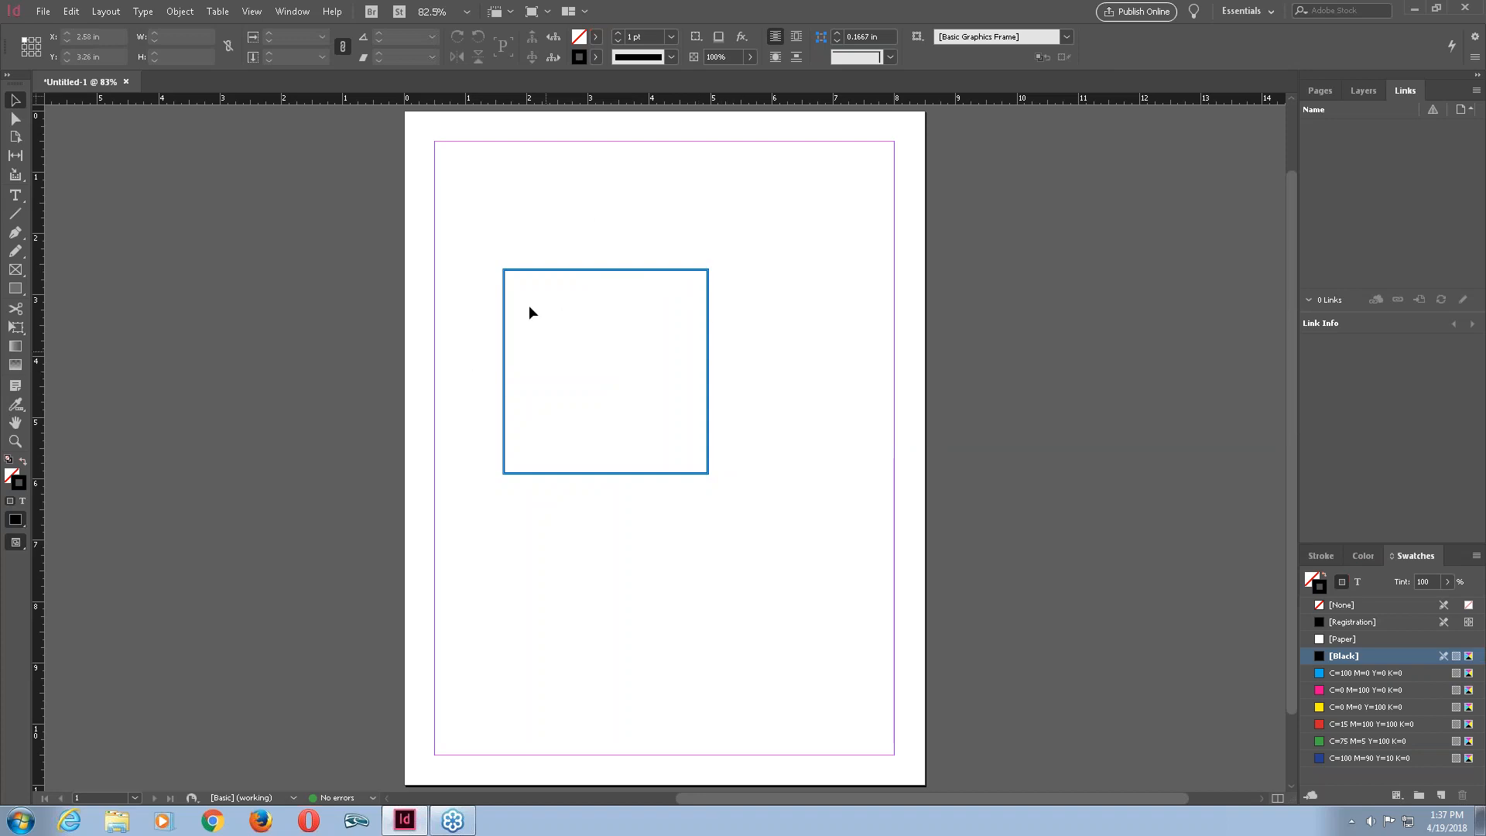
left_click_drag(772, 243, 698, 265)
left_click(709, 274)
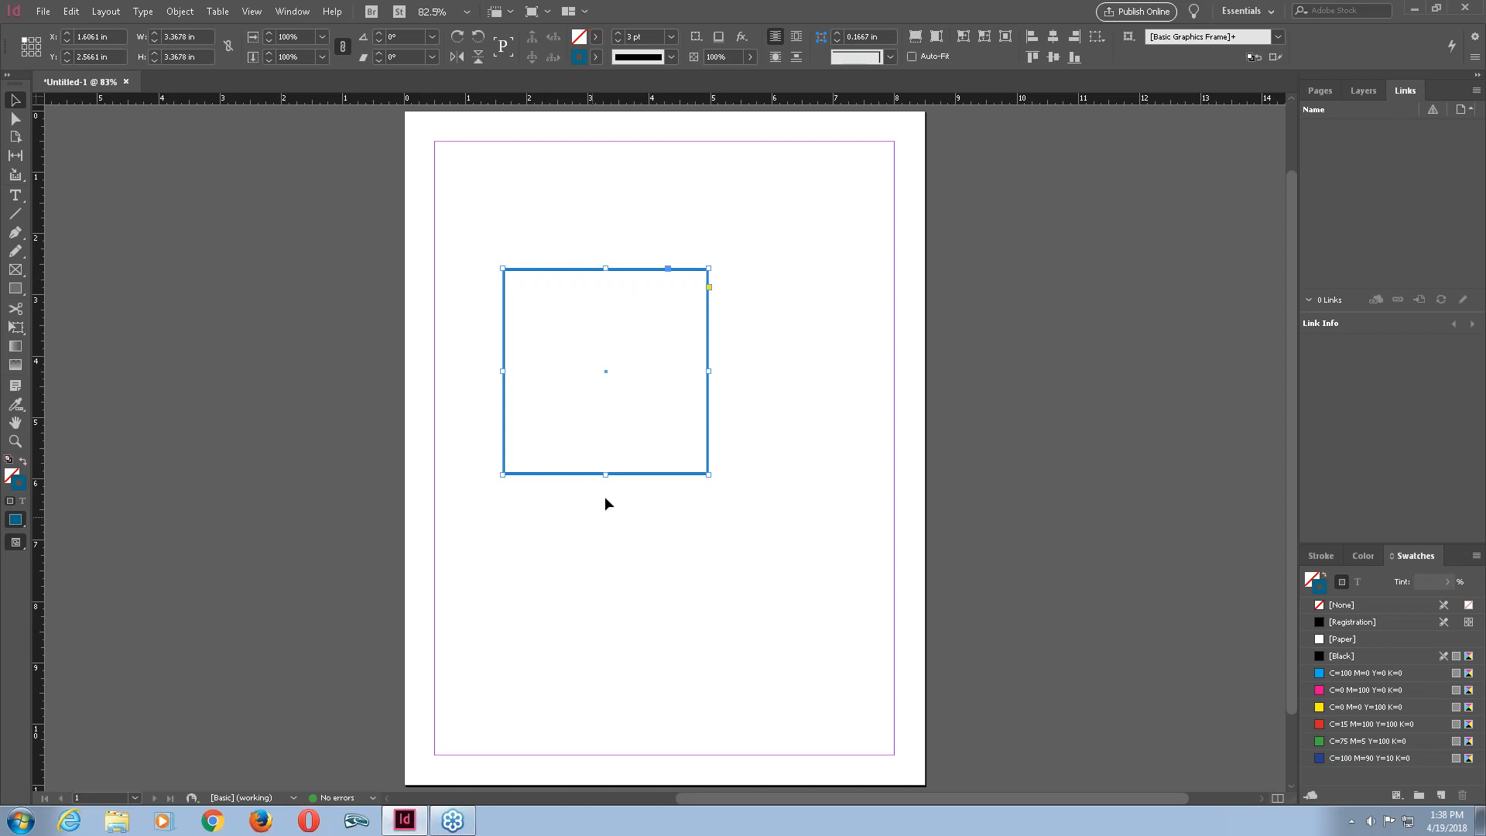
double_click(577, 37)
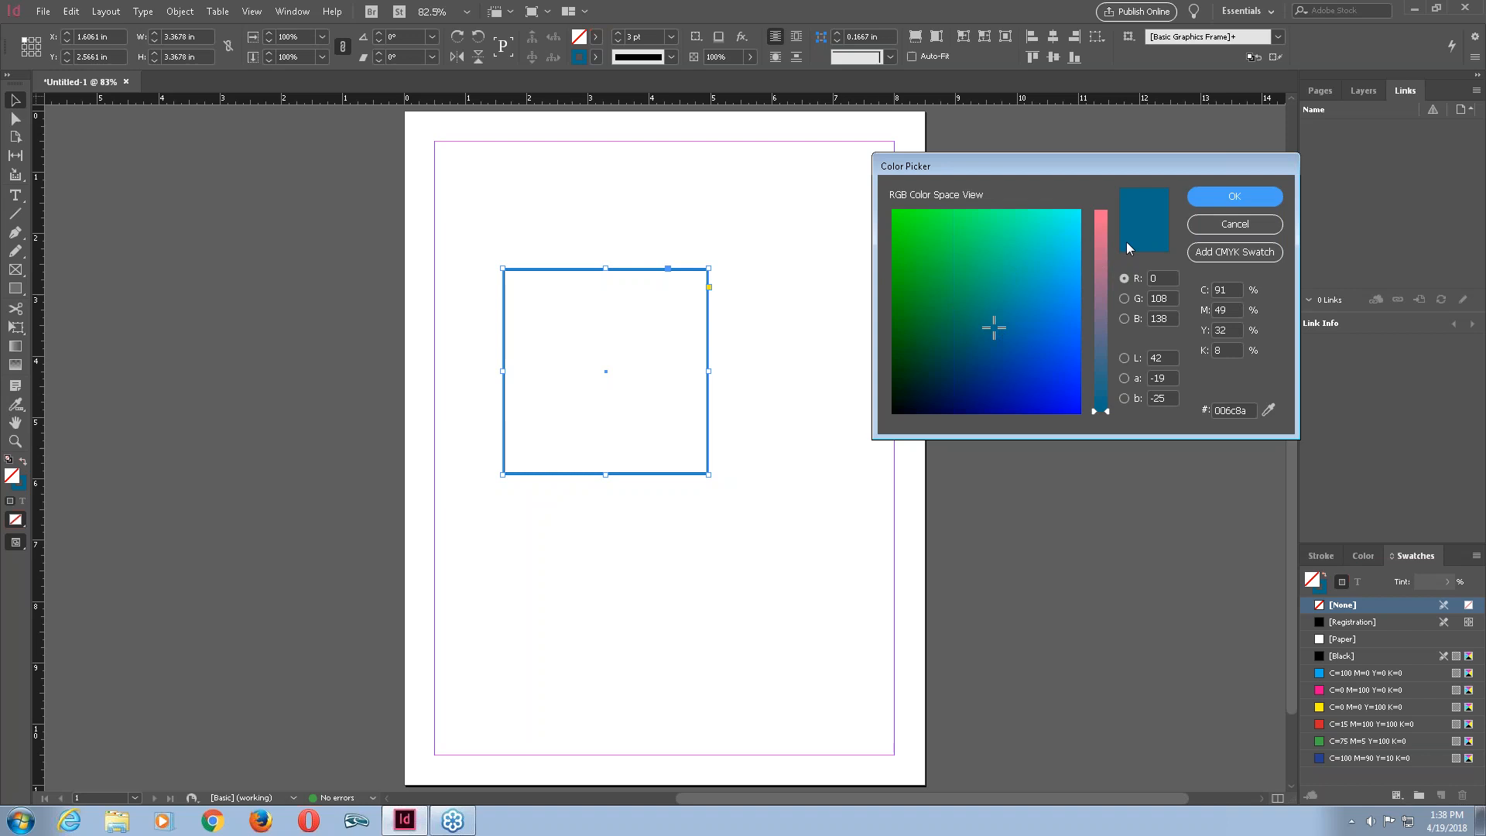
mouse_move(991, 330)
left_mouse_down()
mouse_move(937, 207)
mouse_move(894, 212)
left_mouse_up()
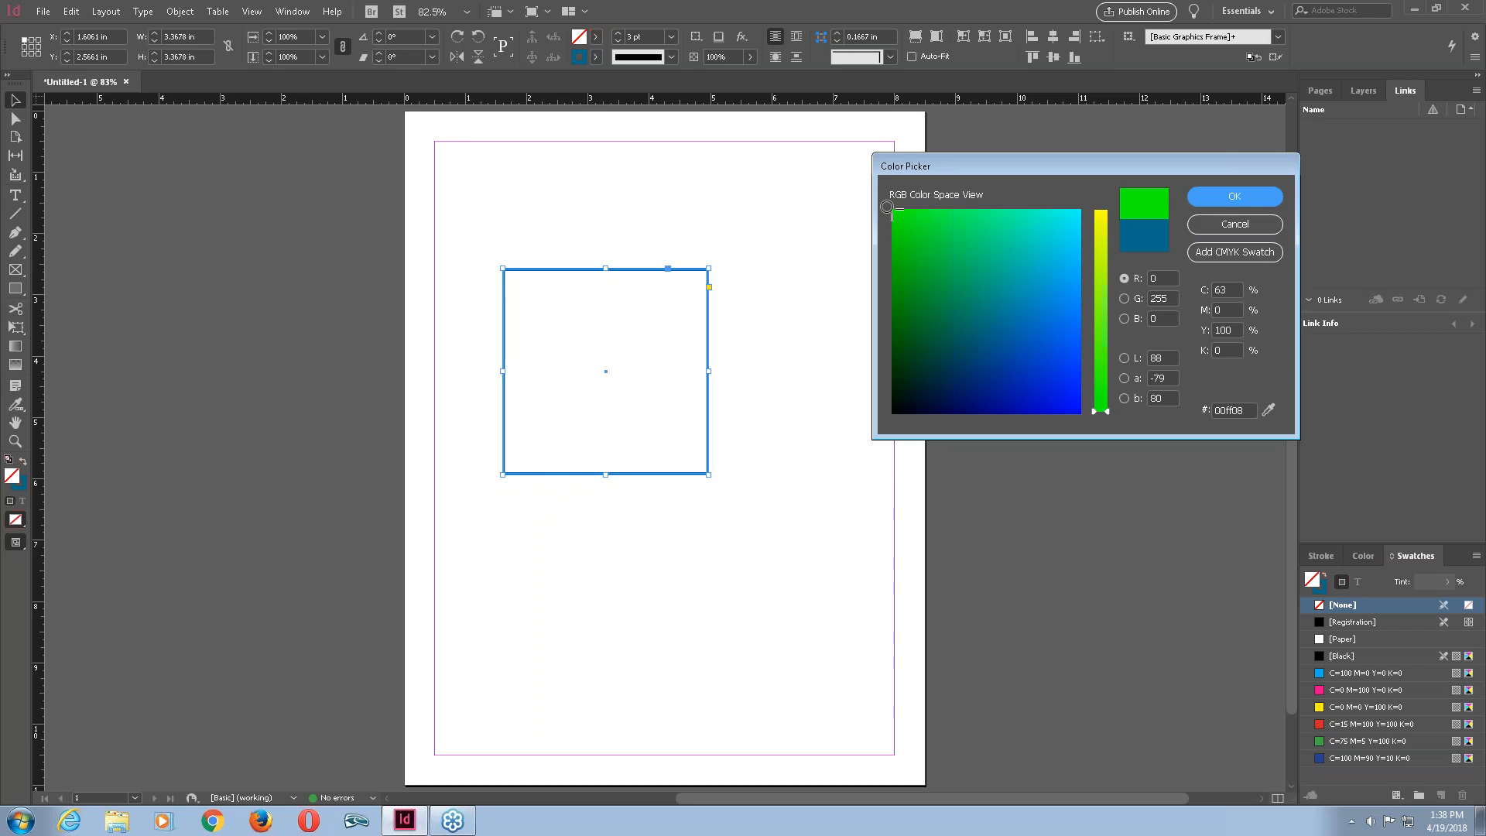
left_click(1233, 199)
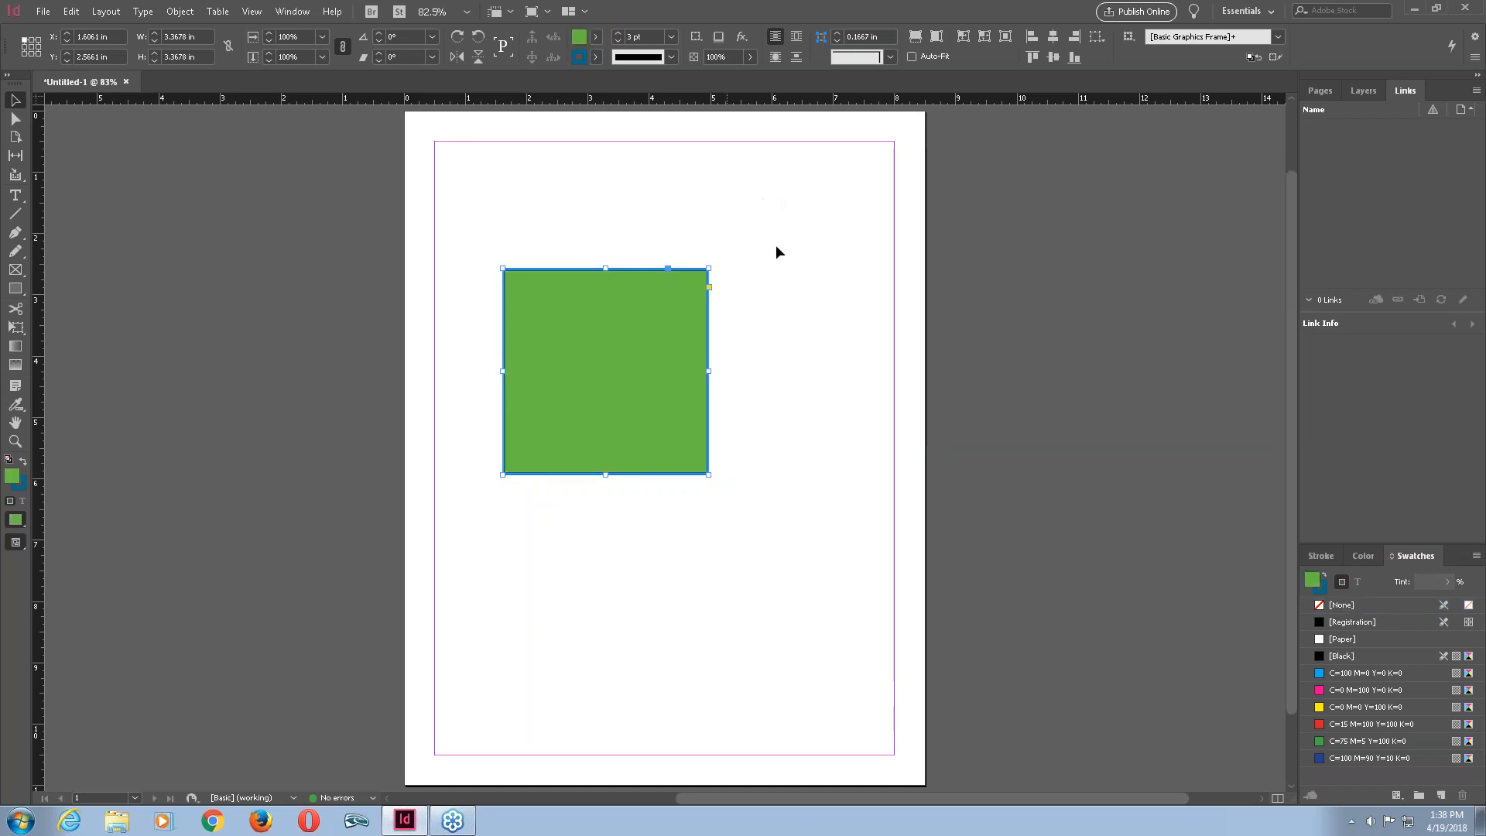
Deselect and reselect the square several times to compare its fill and stroke.
left_click(769, 272)
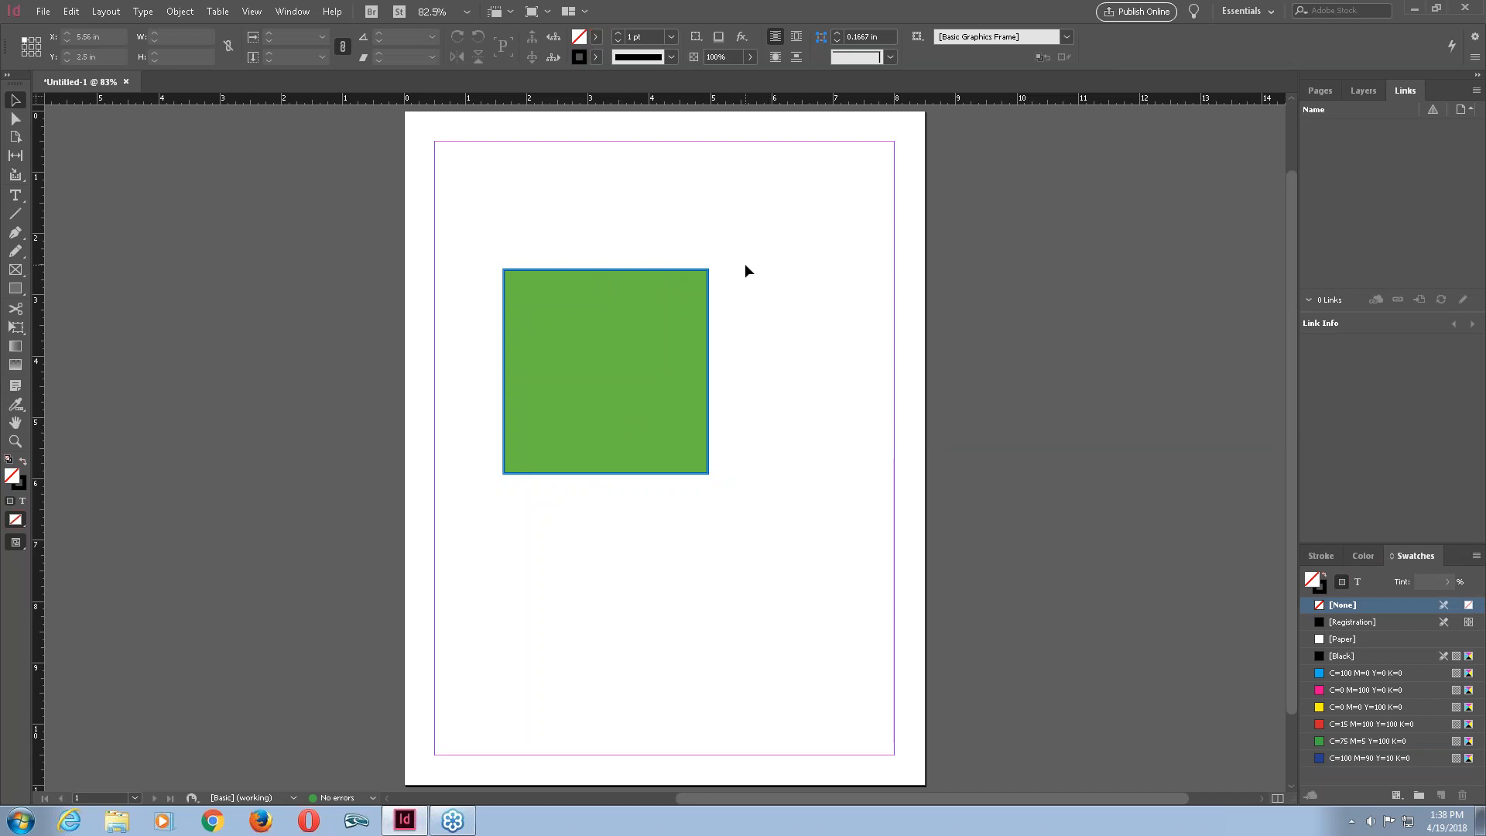
left_click(694, 273)
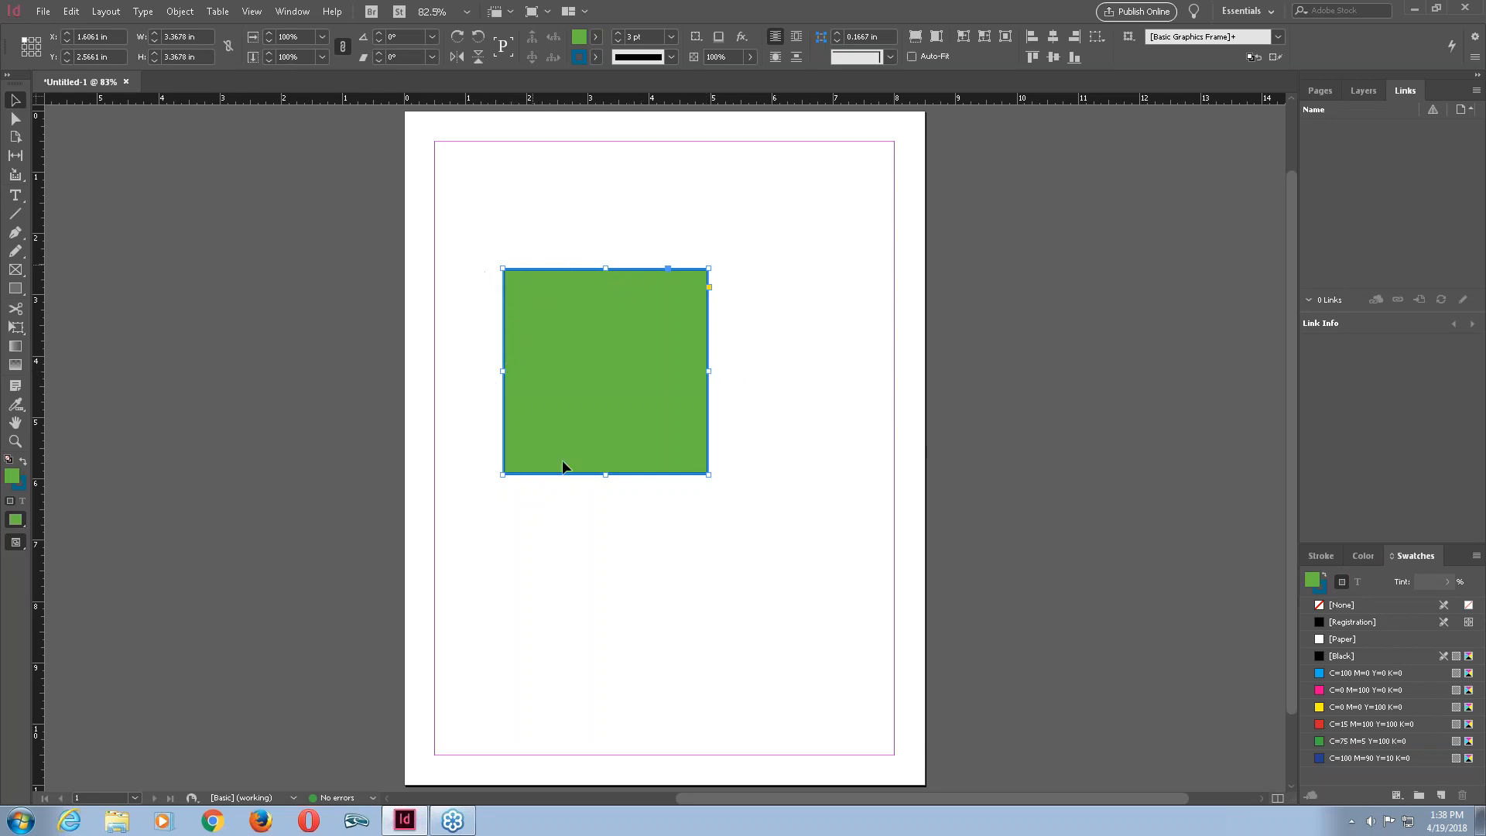
left_click(839, 361)
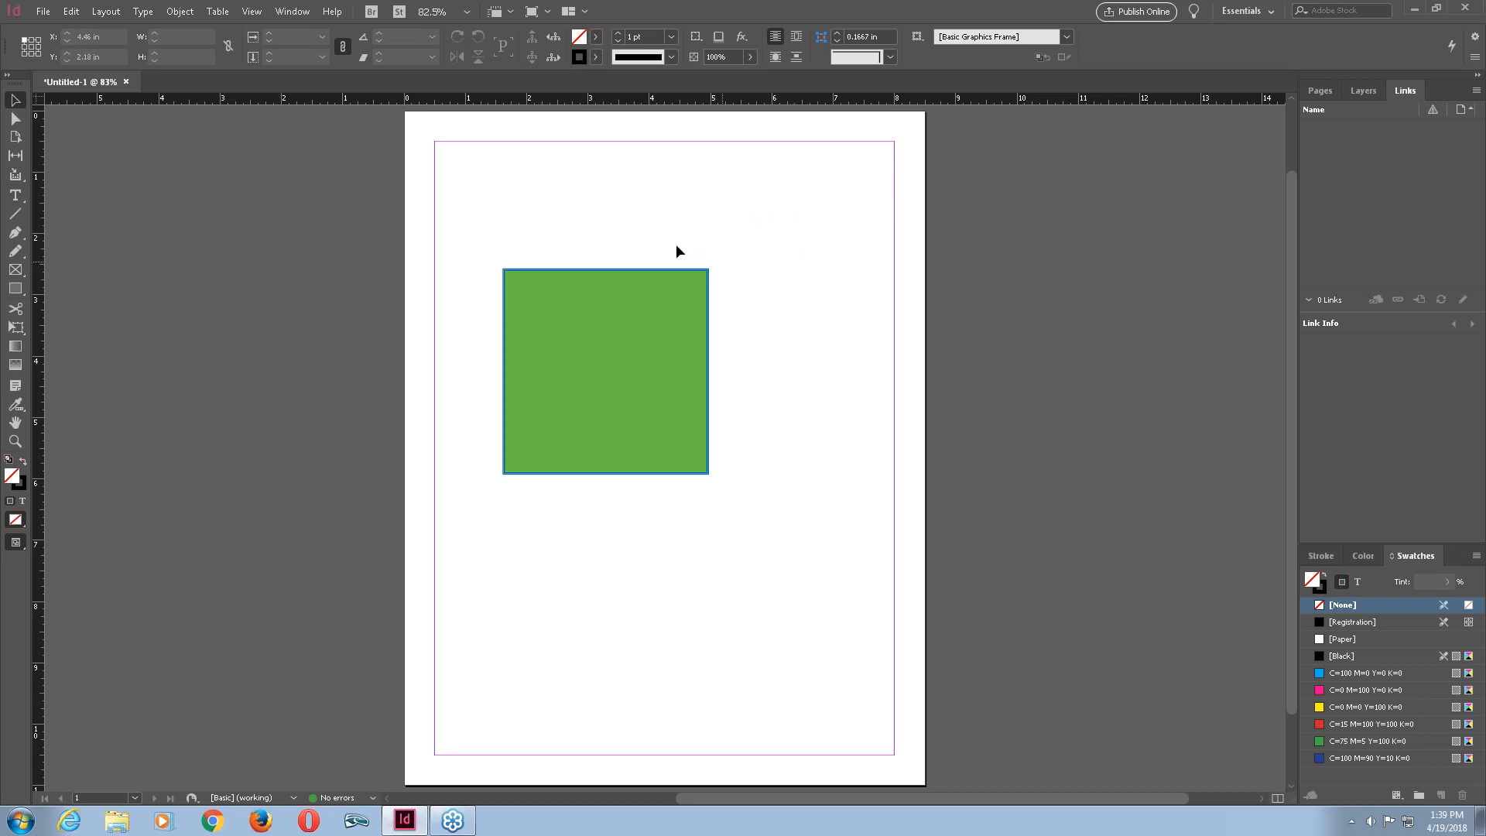
left_click(647, 297)
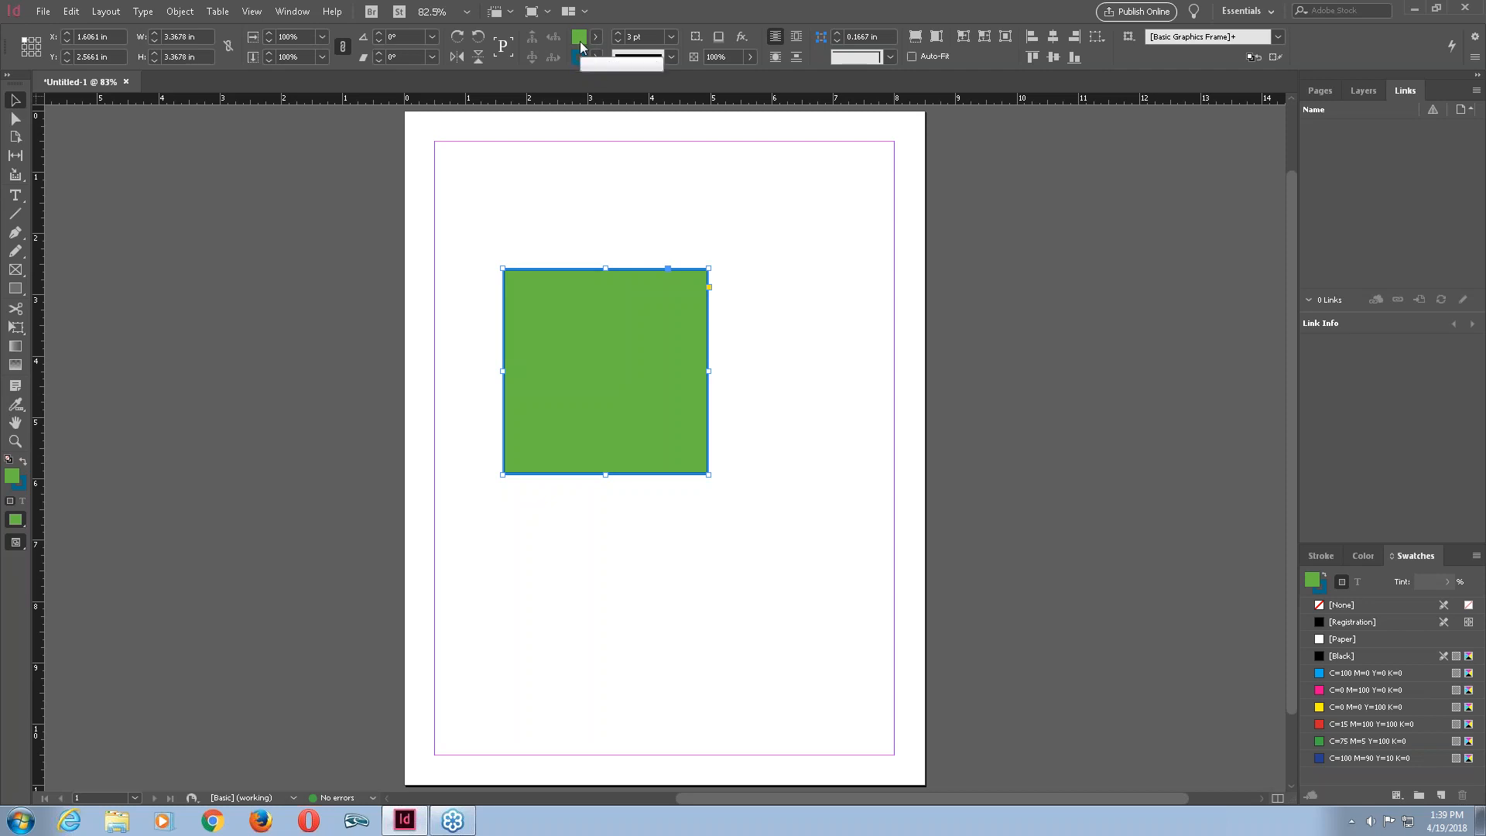
left_click(723, 285)
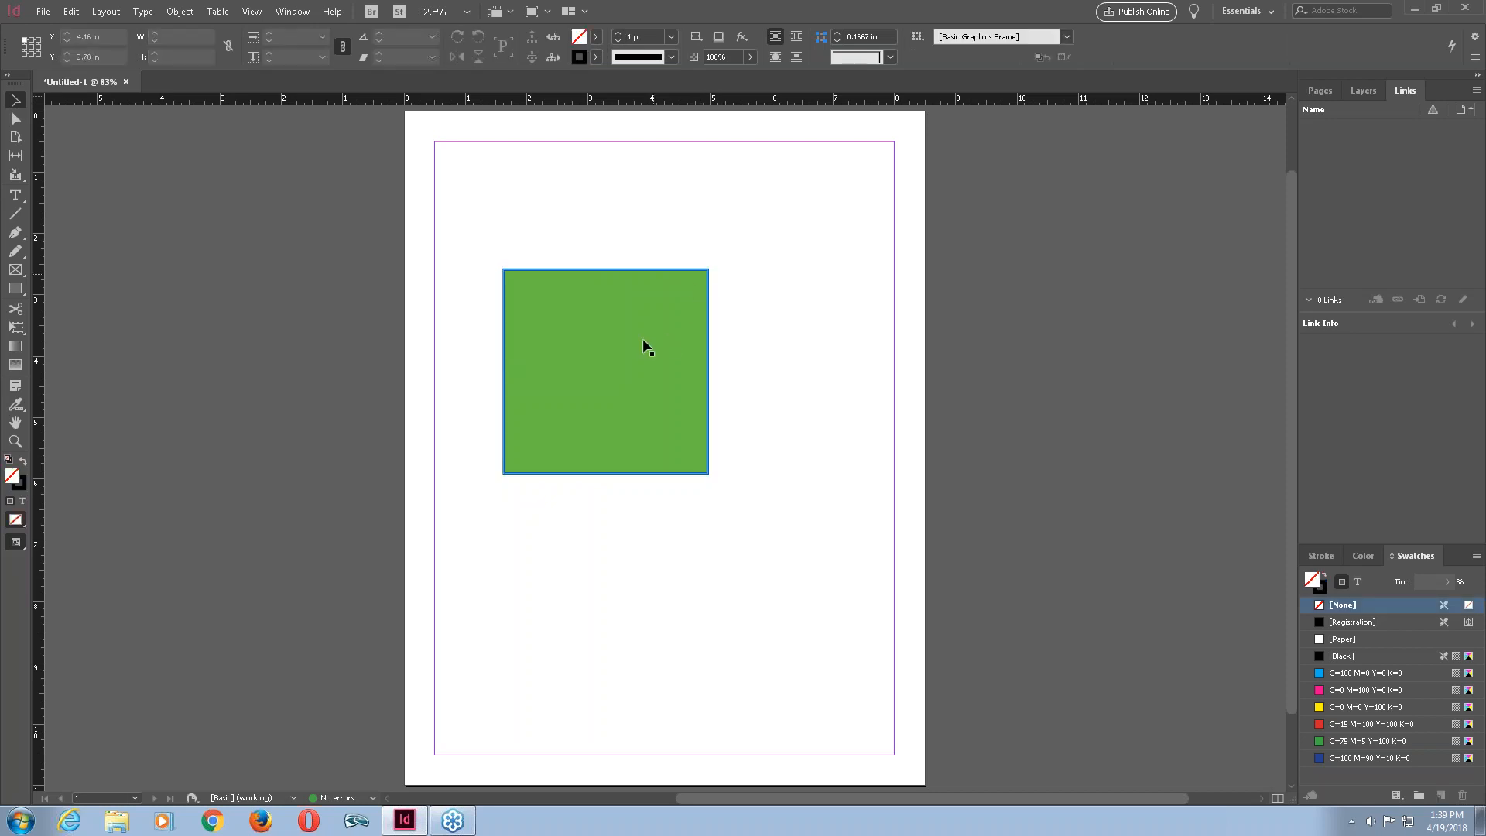
left_click(689, 272)
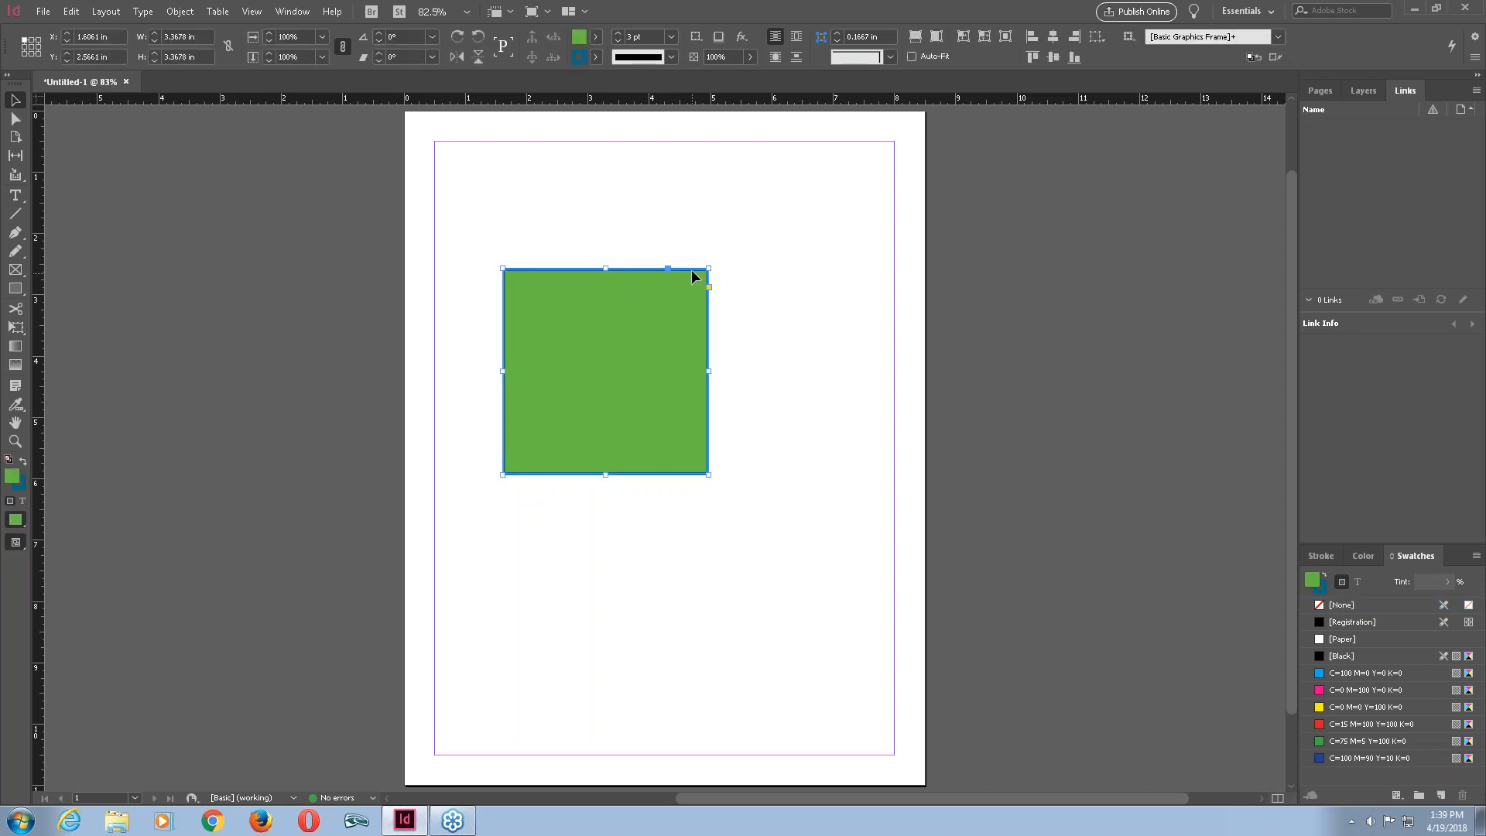
Set the square's stroke swatch to None.
left_click(594, 57)
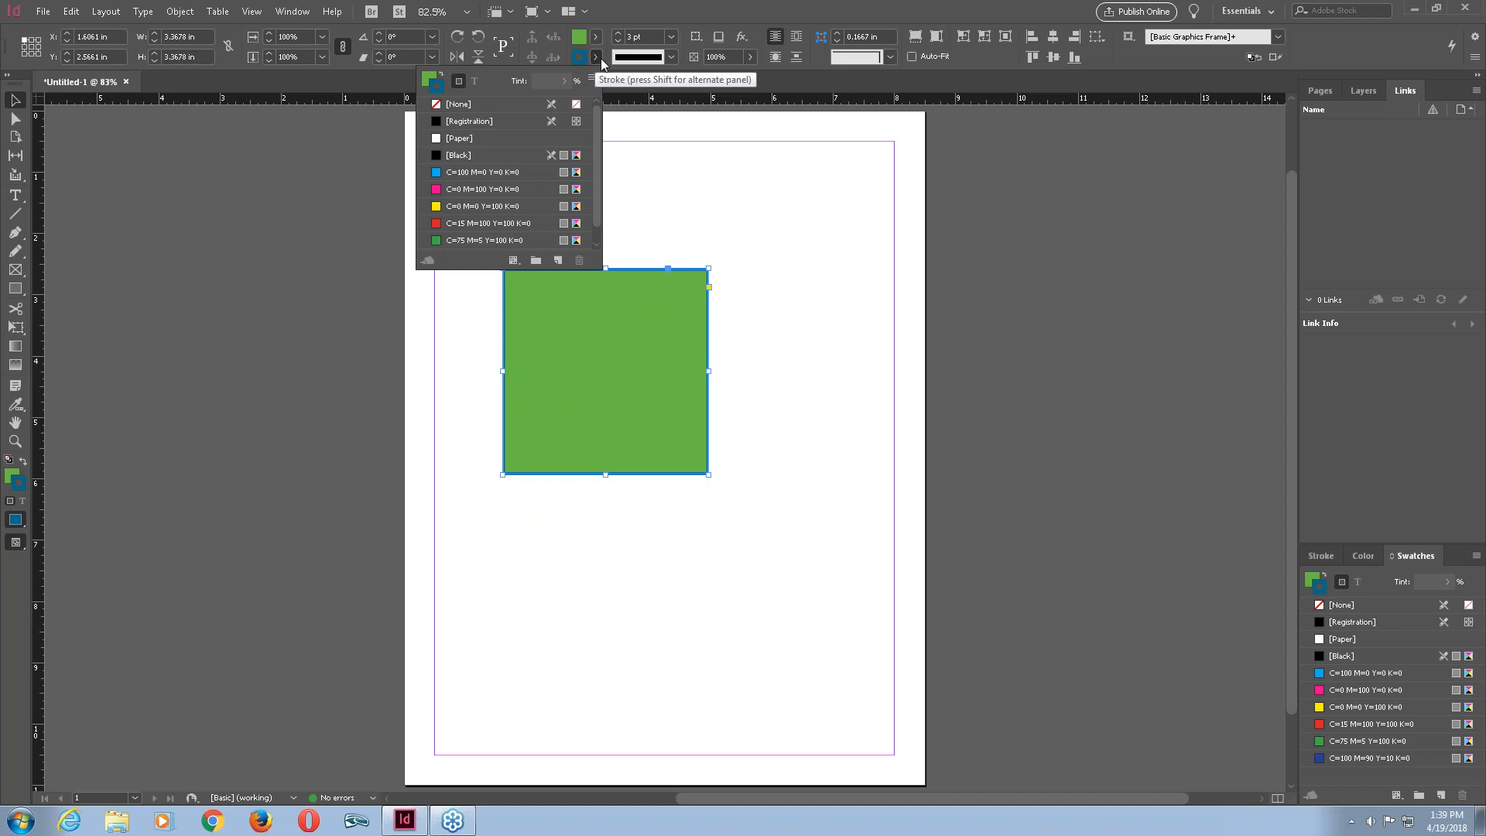
left_click(463, 106)
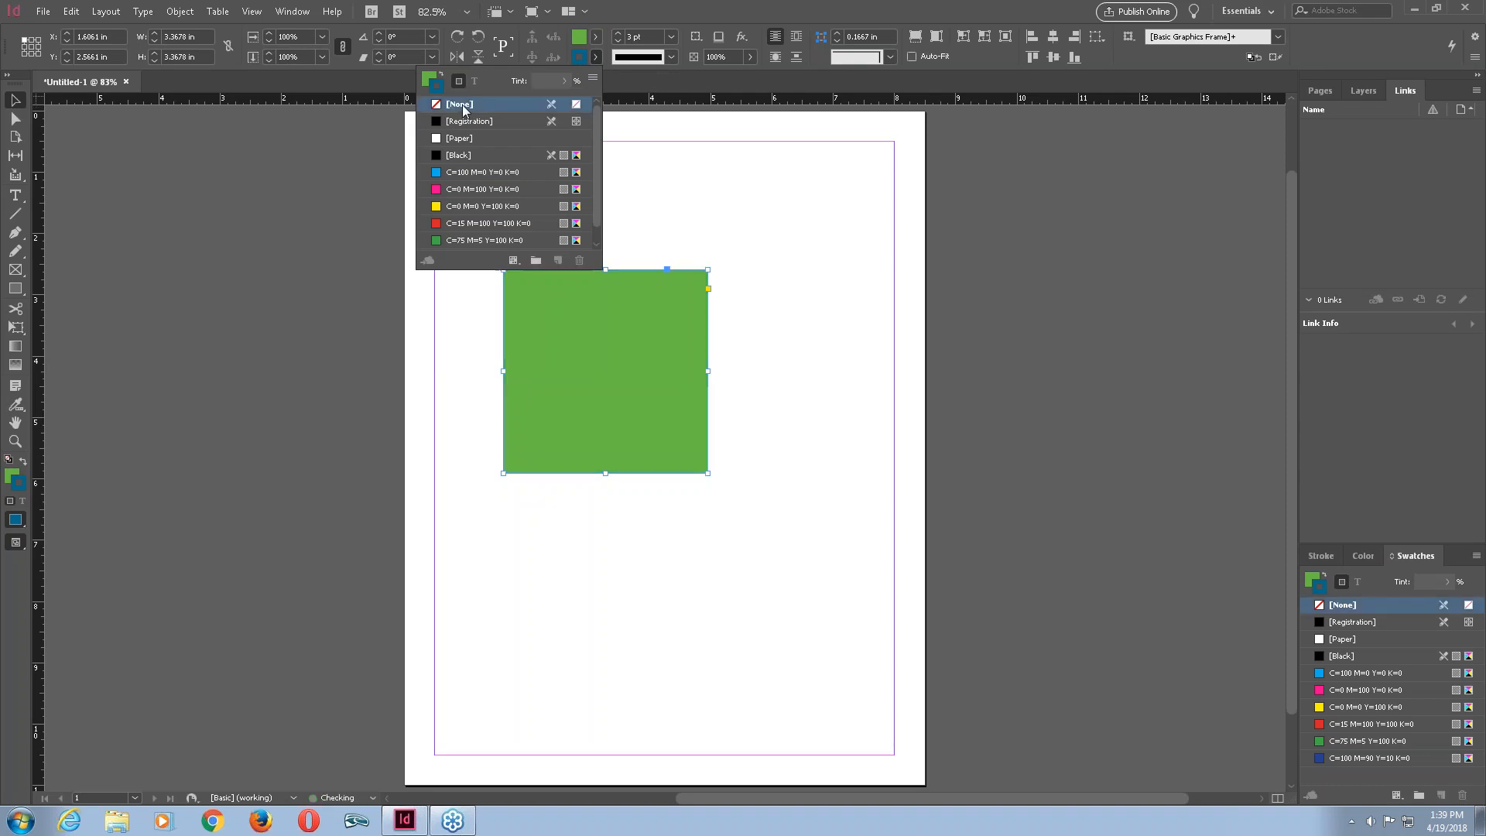
left_click(672, 161)
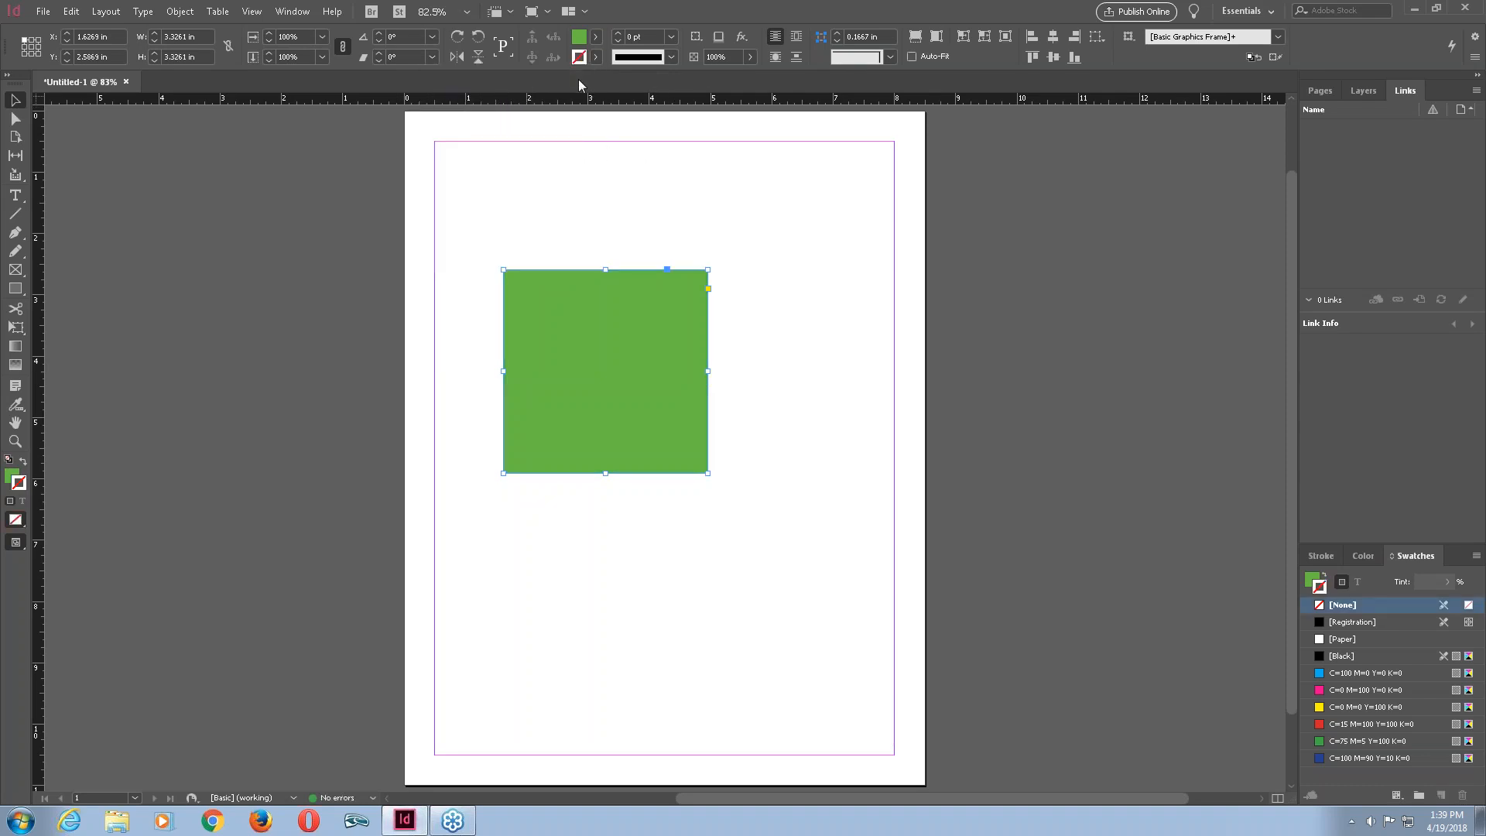
Reselect the square and set its stroke colour to pure red (R 255, G 0, B 0) in the stroke Color Picker.
left_click(746, 289)
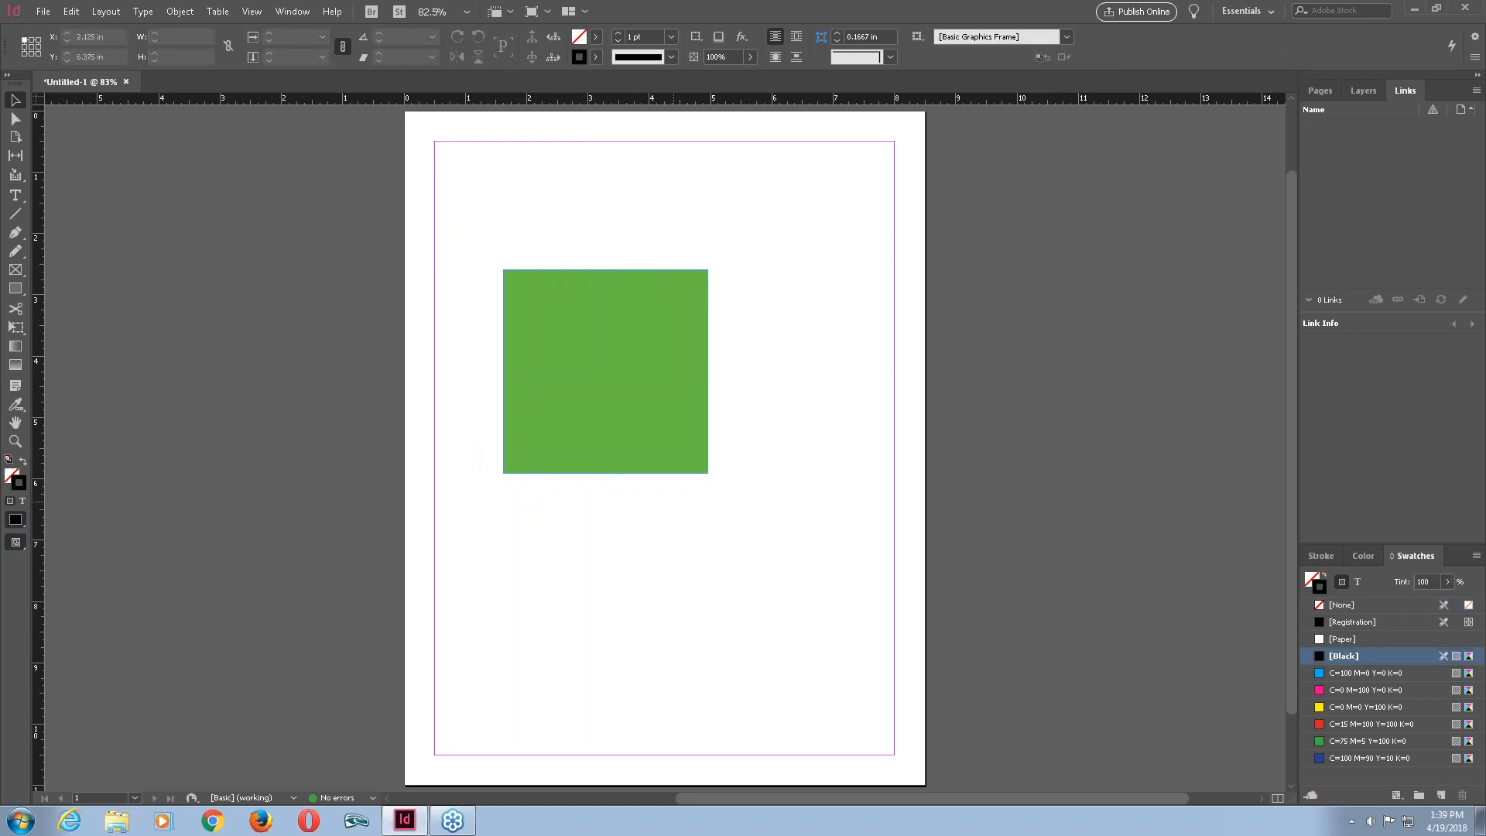
left_click(687, 370)
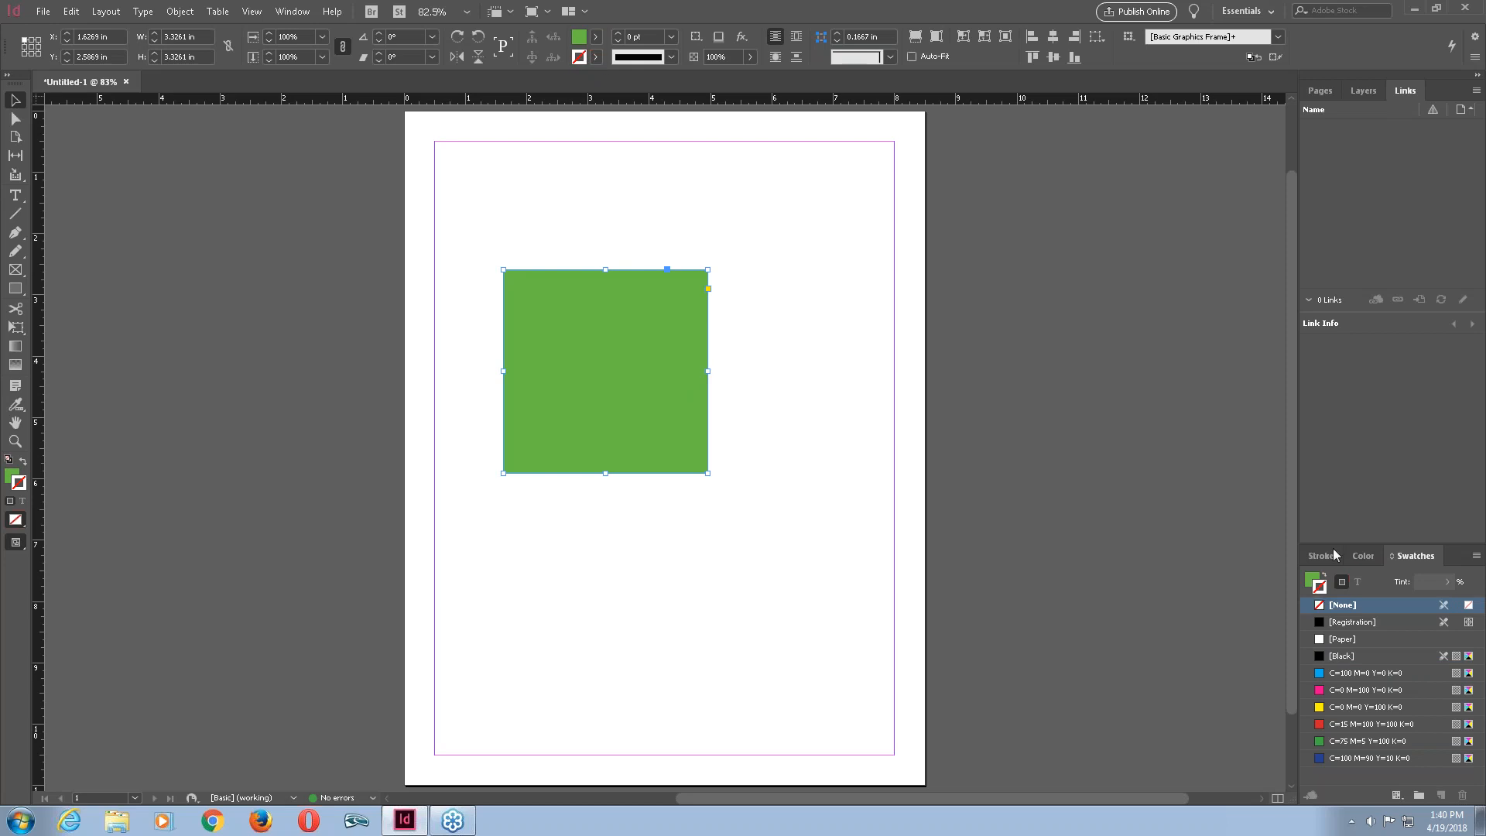
left_click(1375, 556)
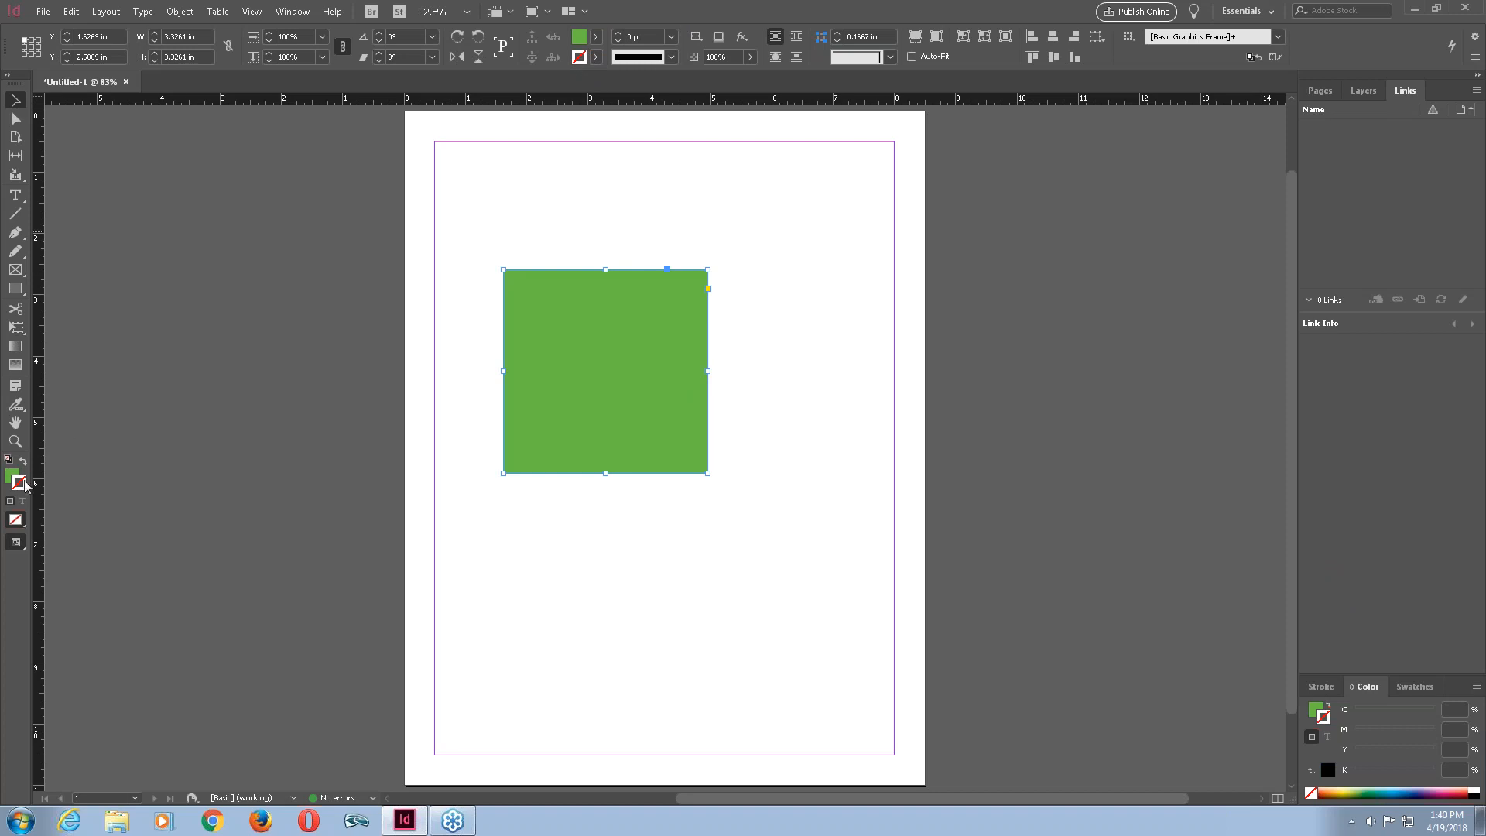
left_click(596, 58)
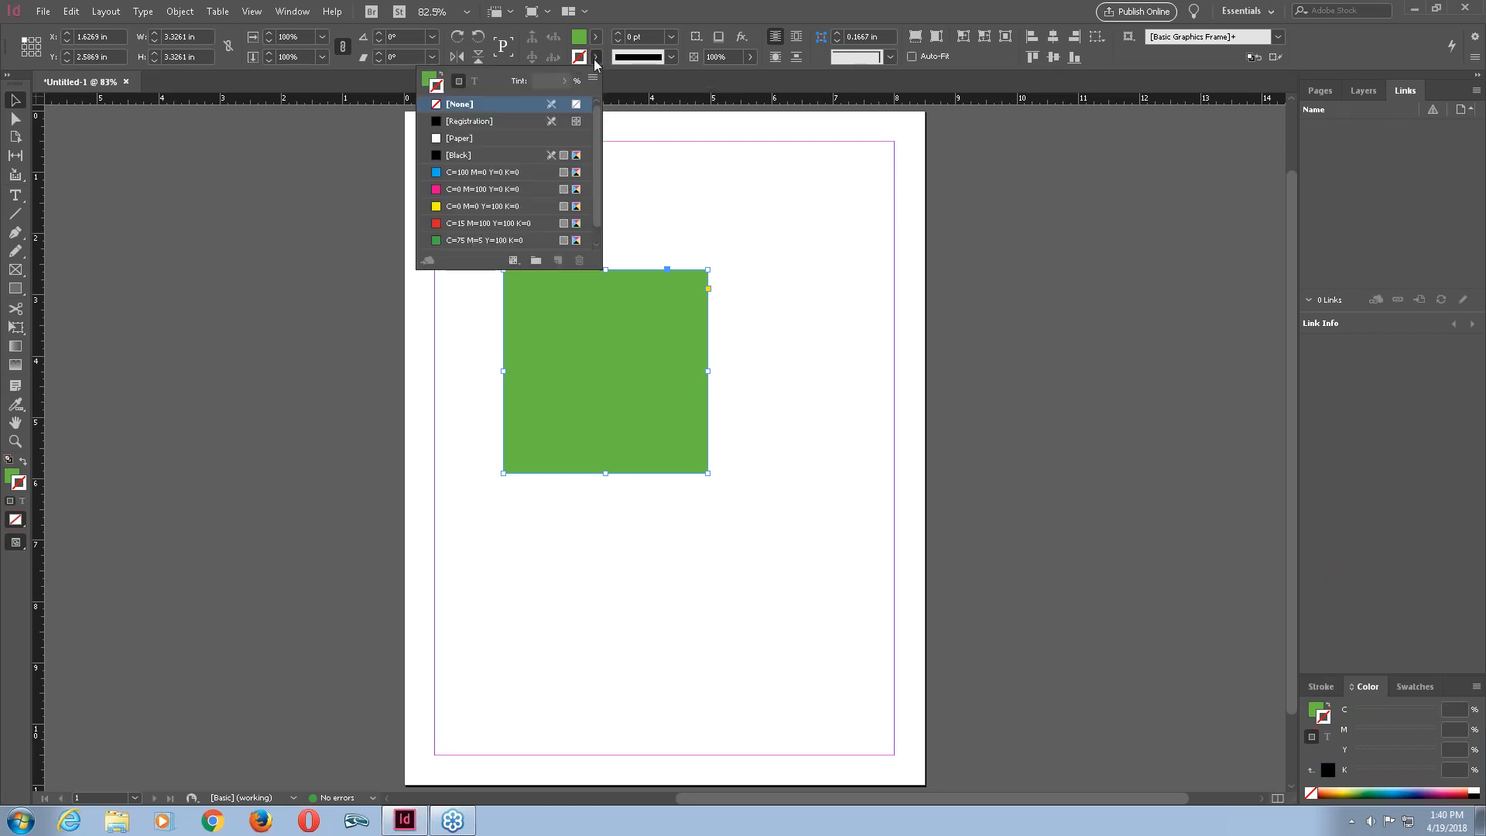
key("Escape")
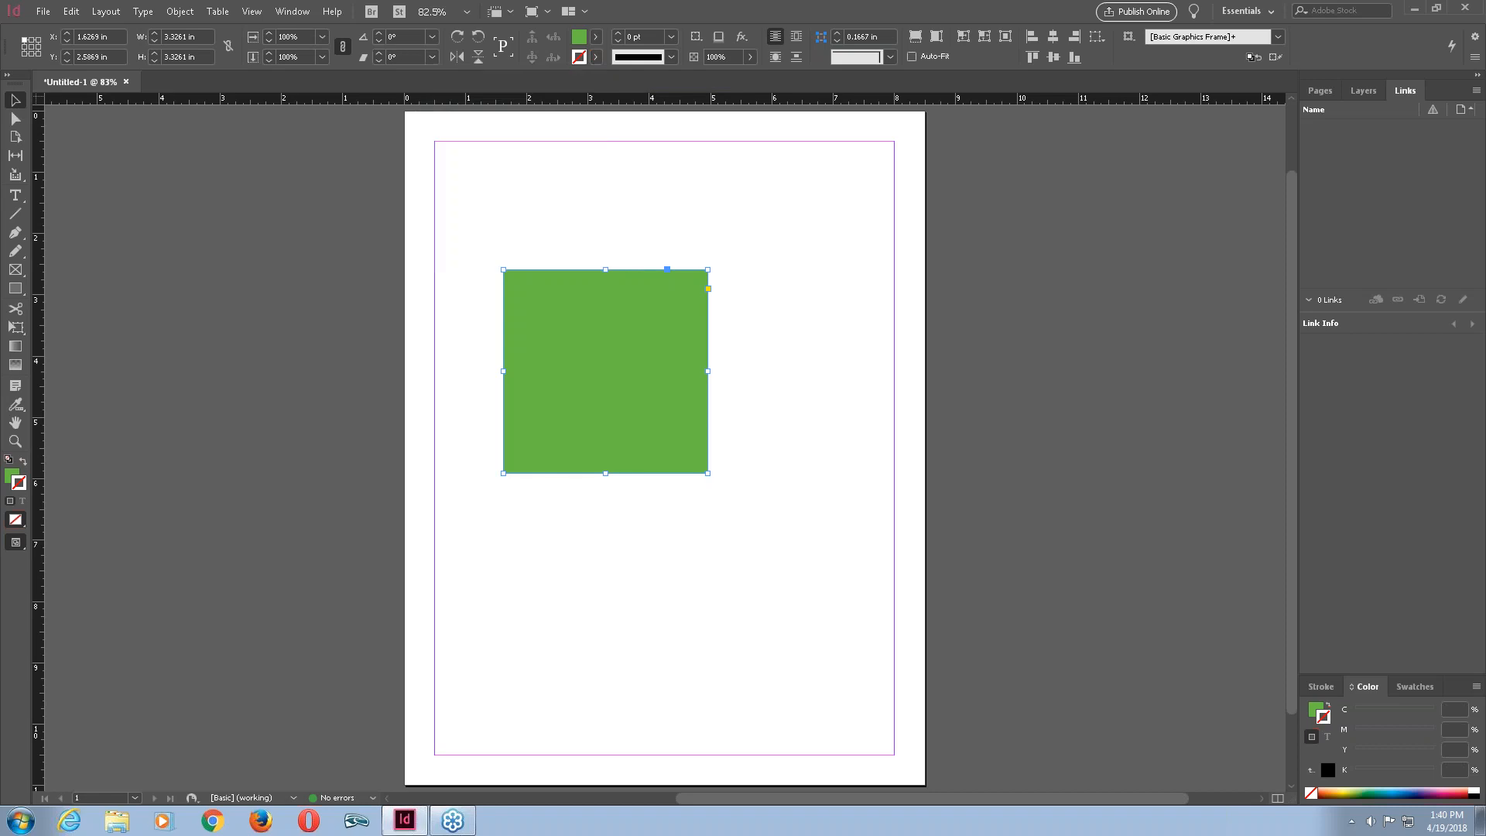
double_click(577, 58)
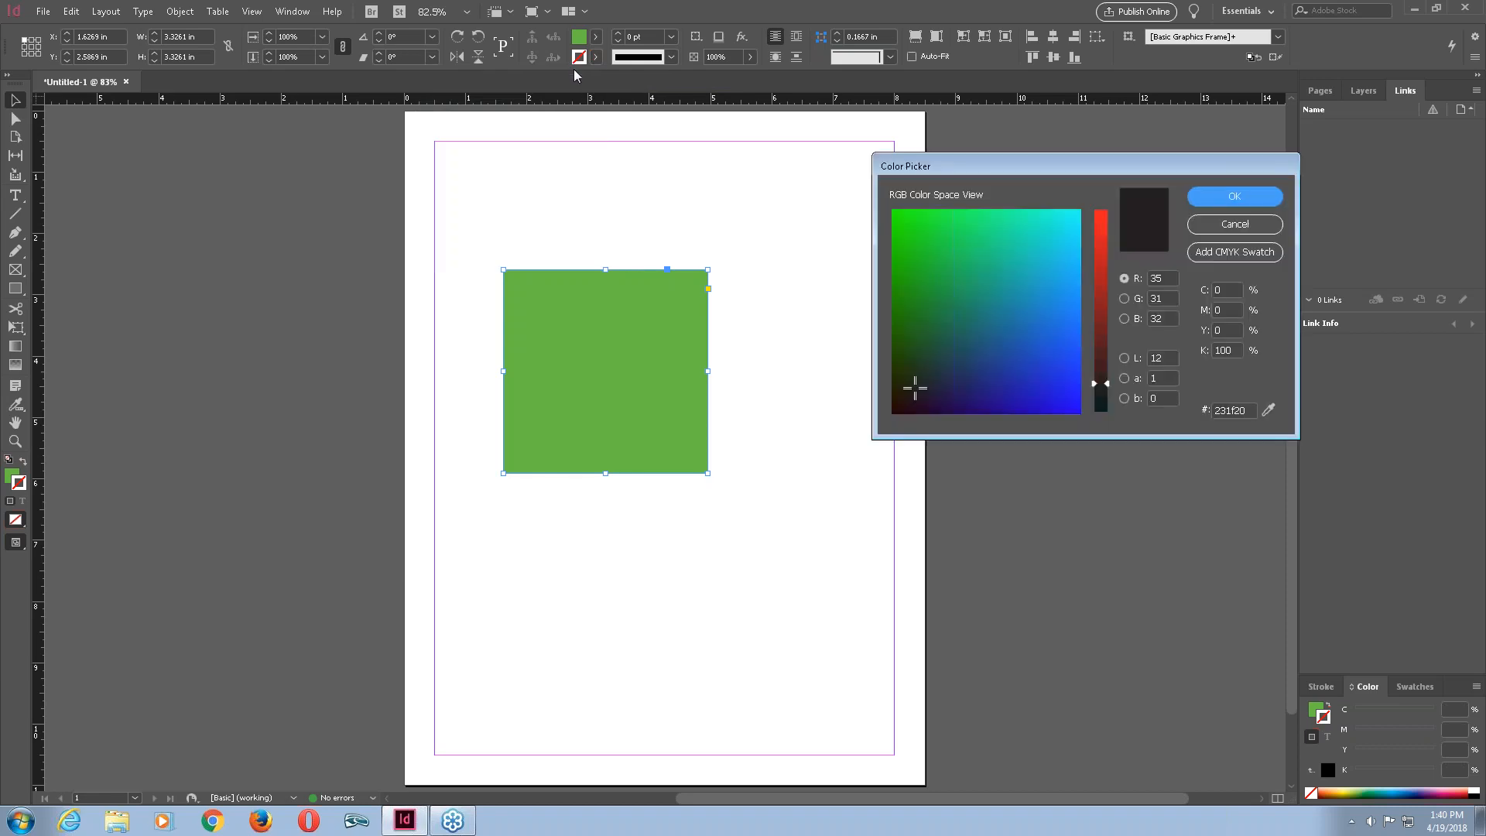
mouse_move(922, 378)
left_mouse_down()
mouse_move(984, 300)
mouse_move(920, 412)
left_mouse_up()
left_click(1109, 379)
left_click_drag(1109, 379, 1105, 210)
left_click_drag(925, 418, 892, 413)
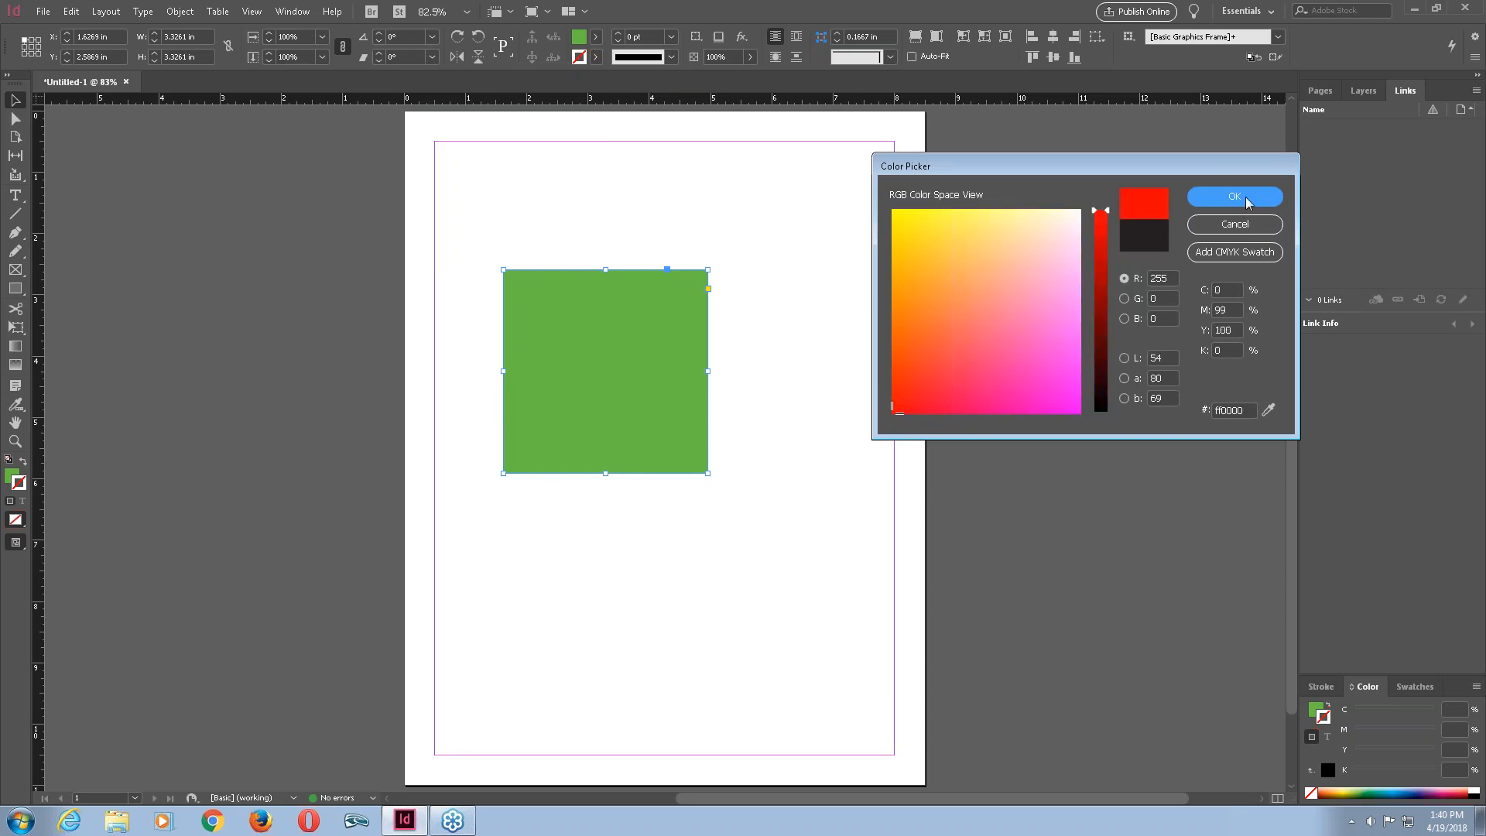
left_click(1242, 200)
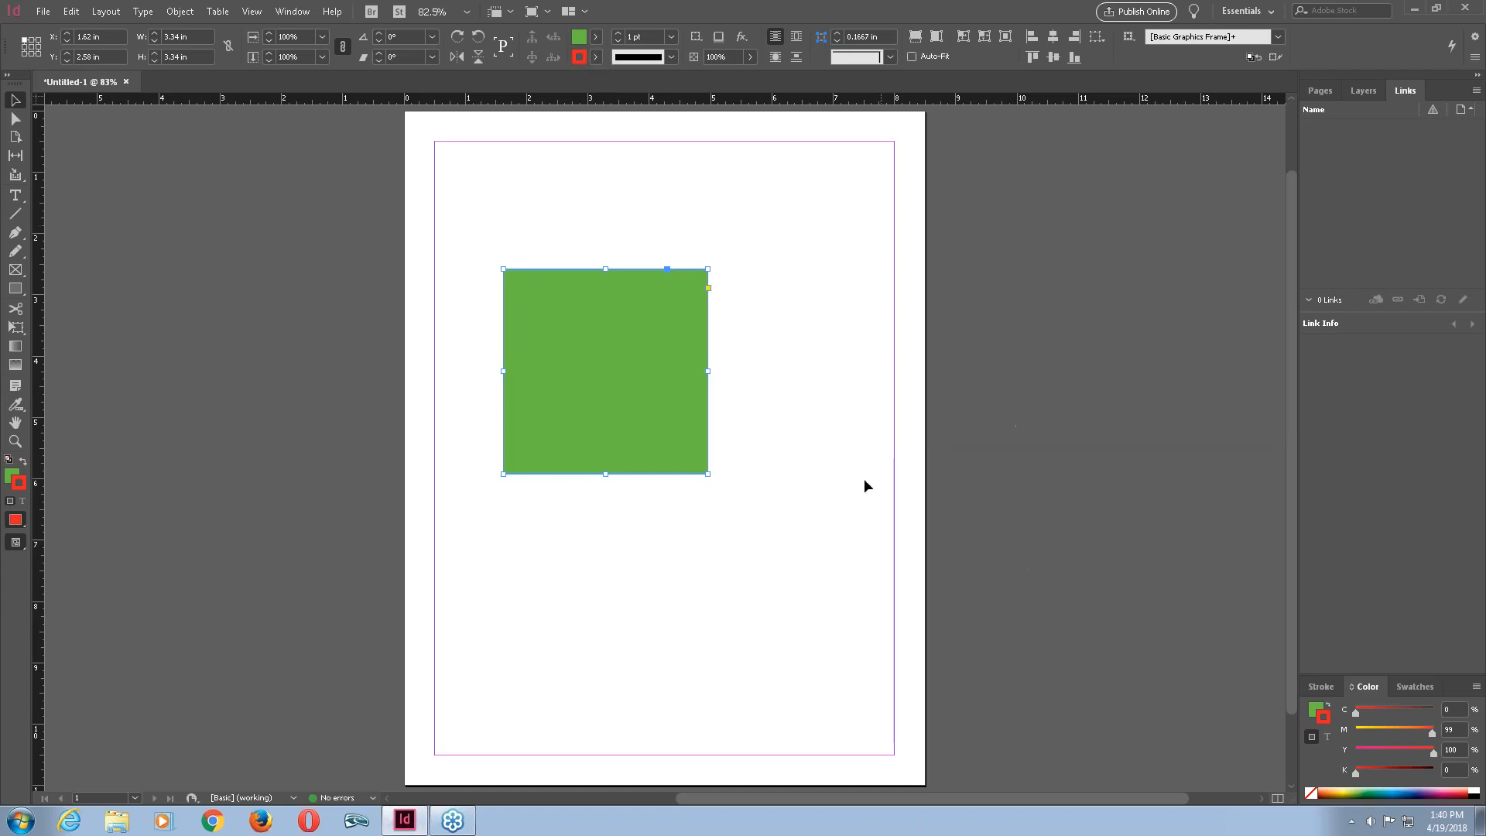
Increase the square's stroke weight to 15 pt in the Stroke panel.
left_click(1320, 687)
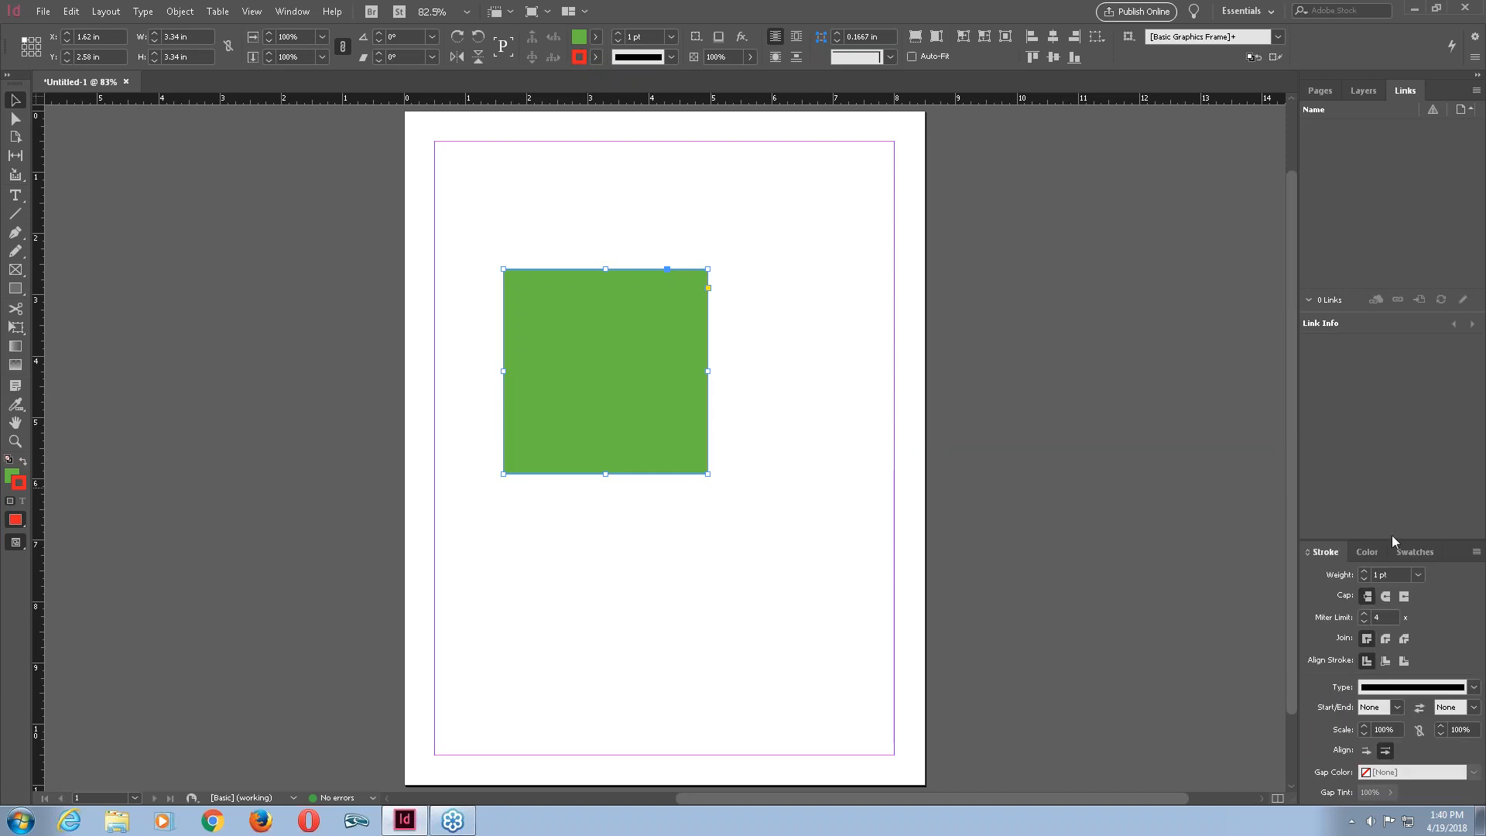
left_click(1363, 571)
left_click(1364, 571)
left_click(1364, 570)
left_click(1363, 570)
left_click(1363, 571)
left_click(1363, 571)
left_click(1363, 570)
left_click(1363, 570)
left_click(1364, 570)
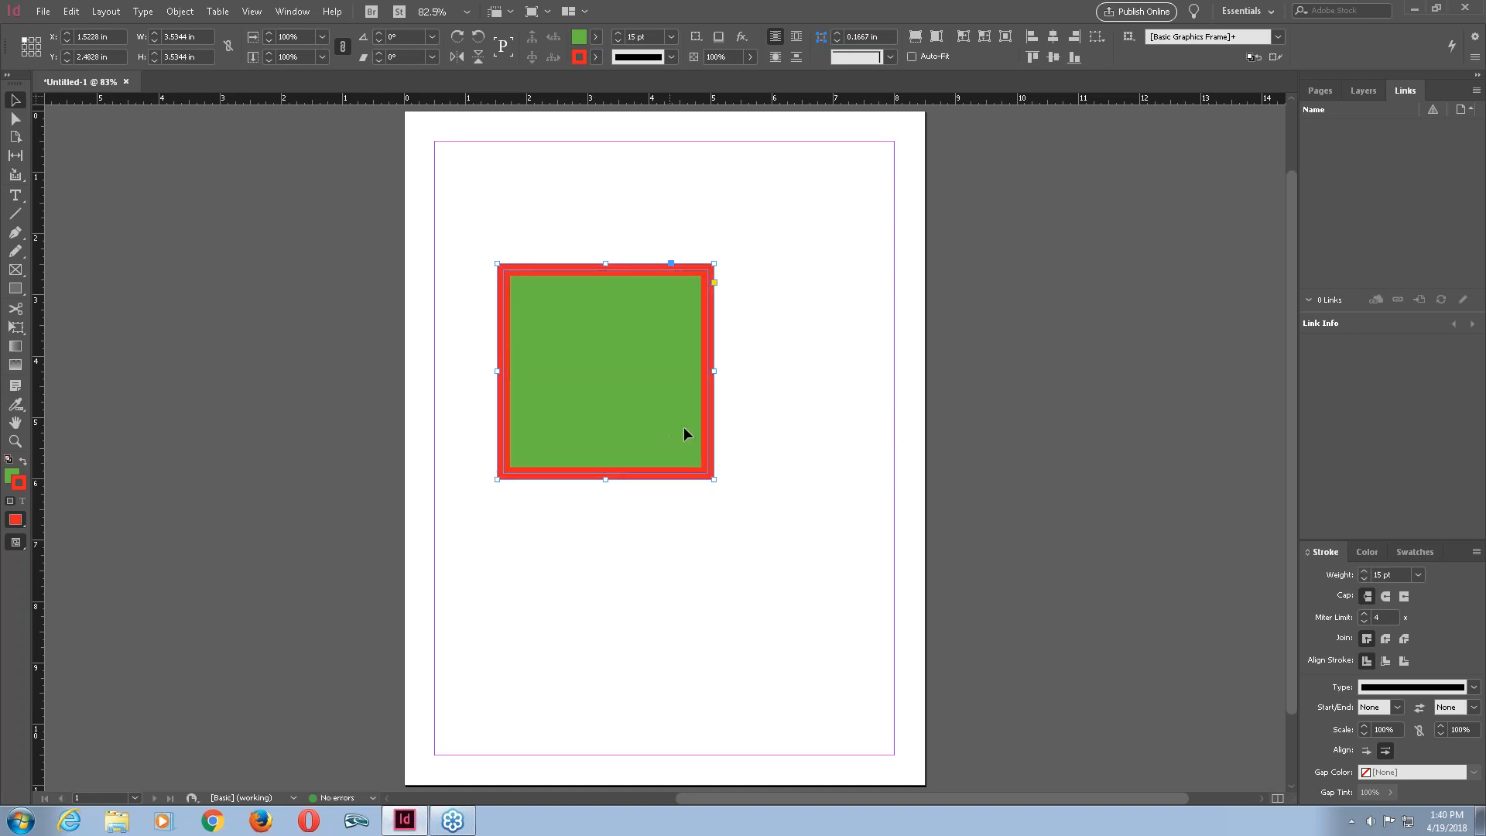
Reselect the square, set its stroke to None, and undo that change.
left_click(768, 369)
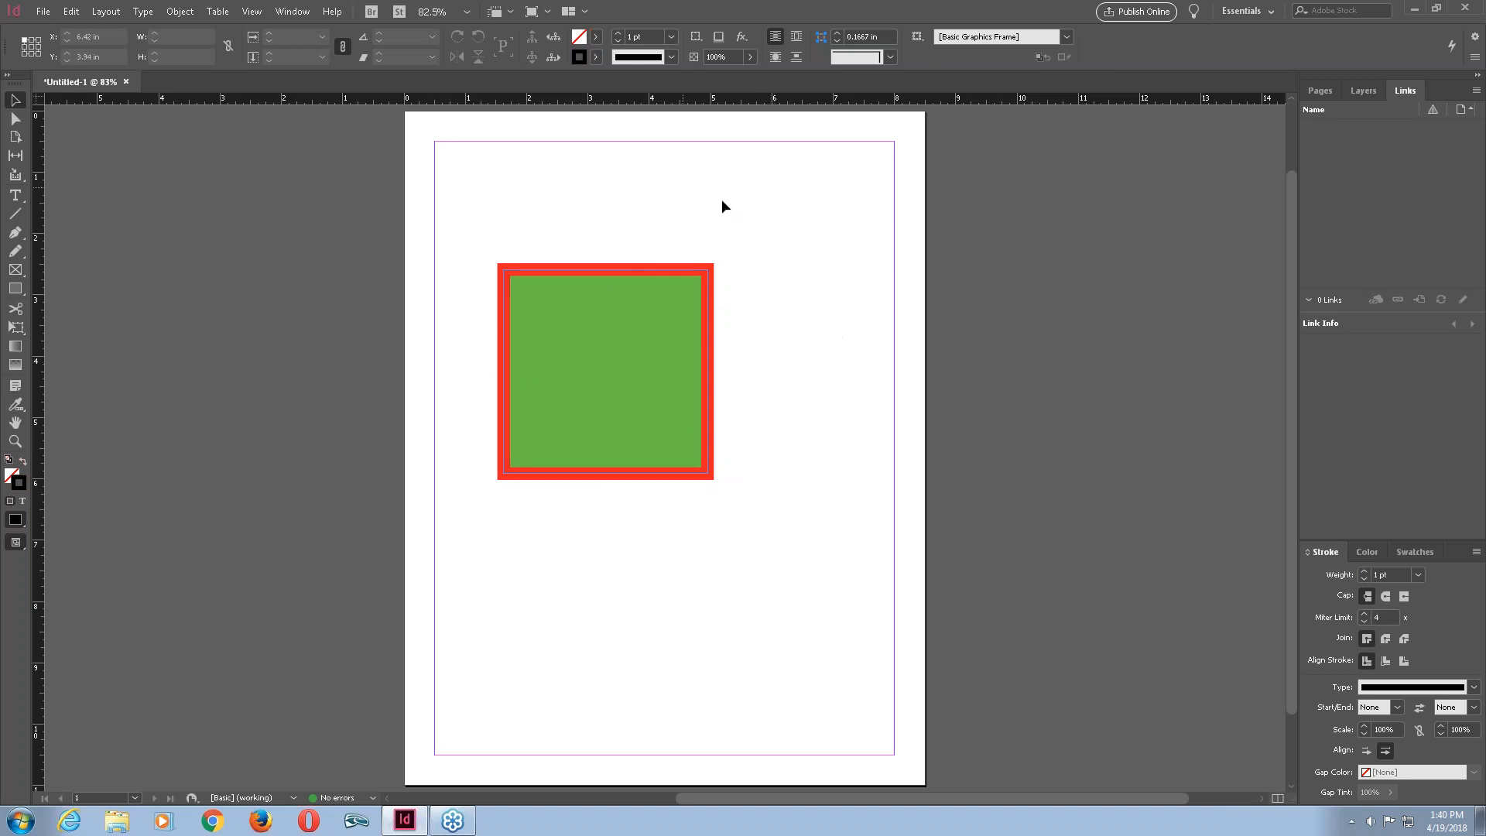
left_click(693, 307)
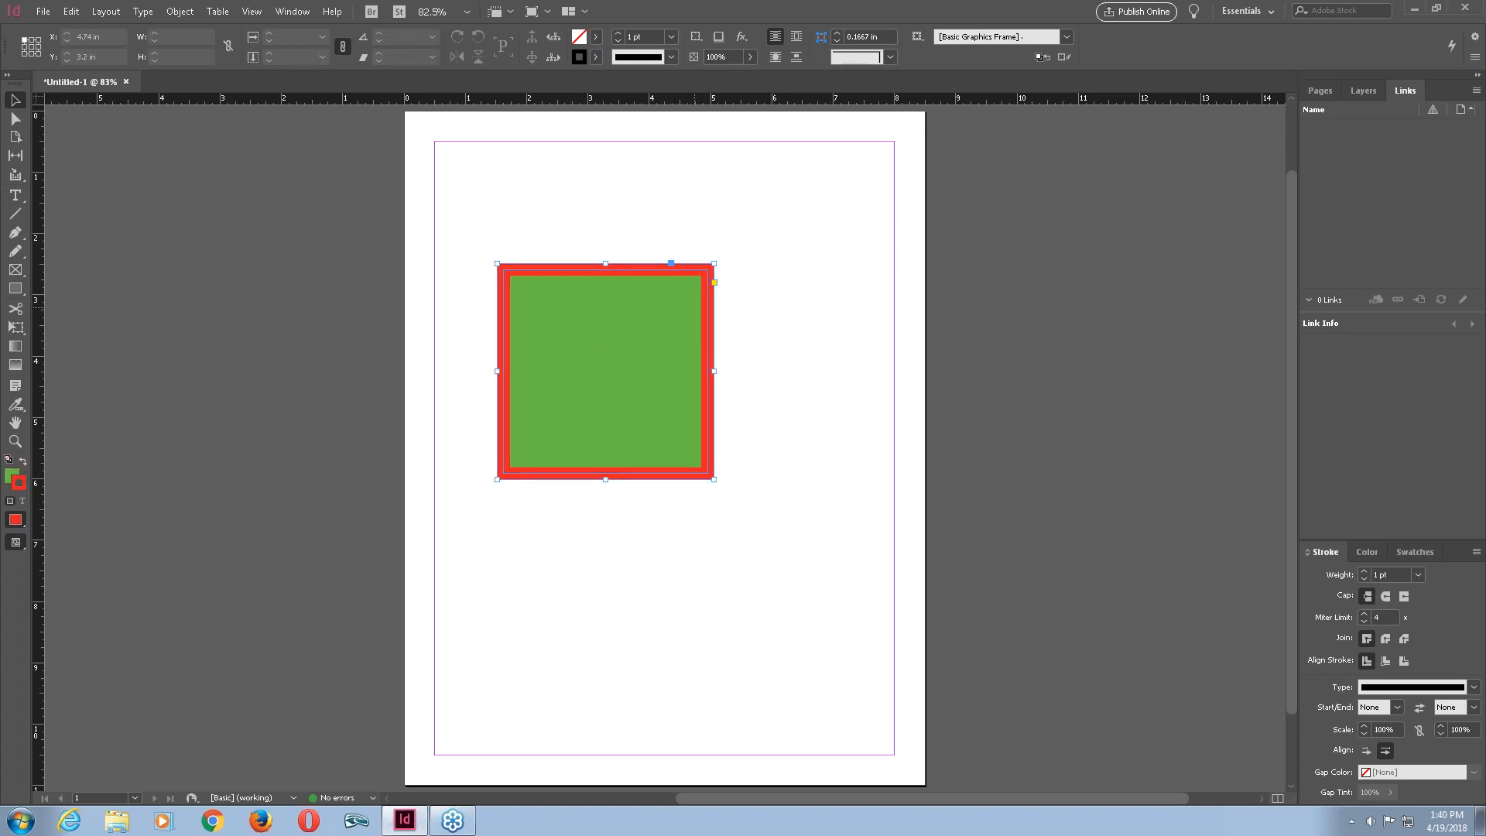
left_click(597, 58)
left_click(457, 104)
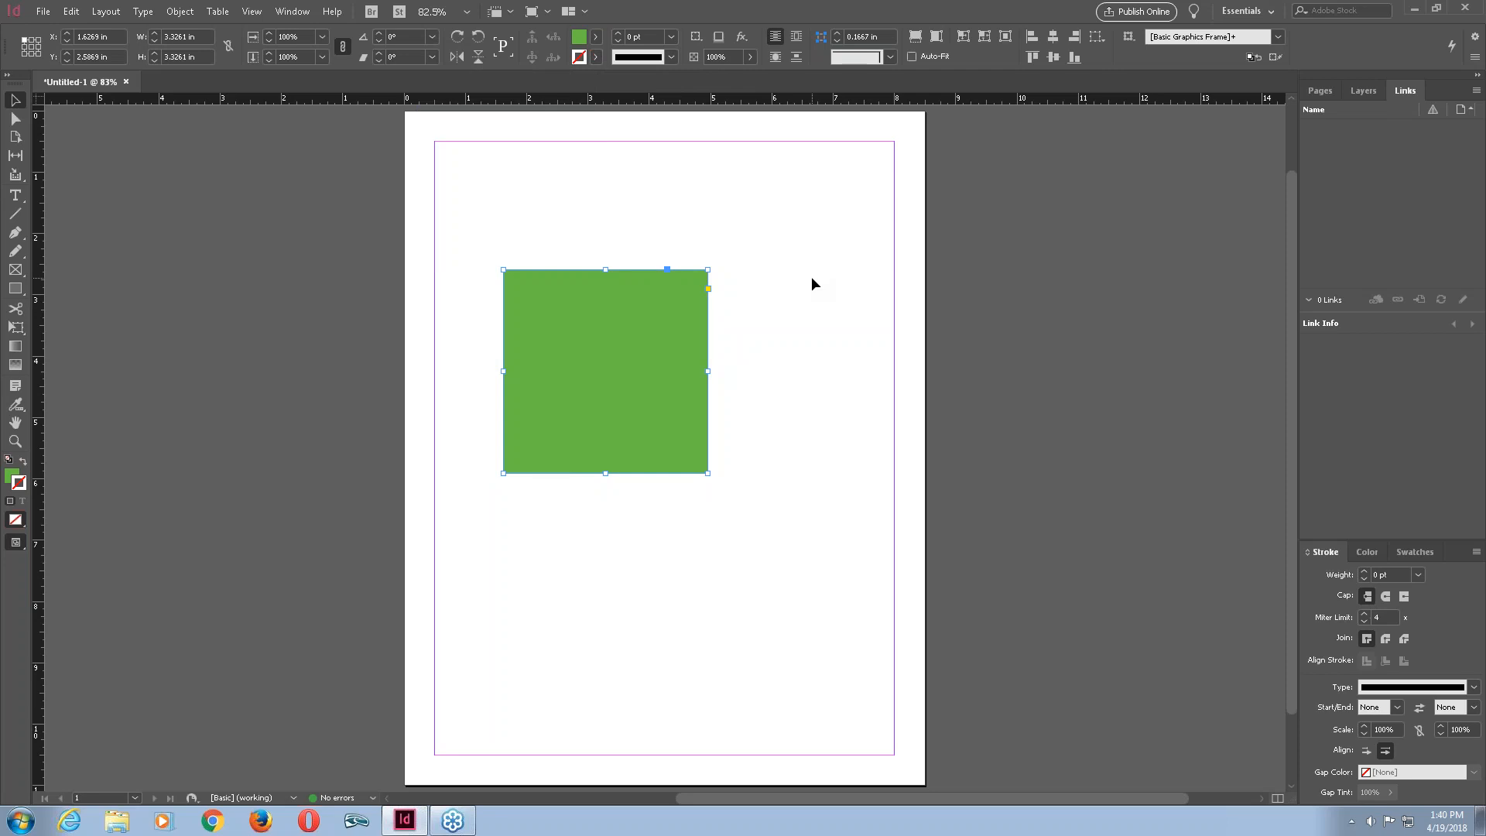
key("ctrl+z")
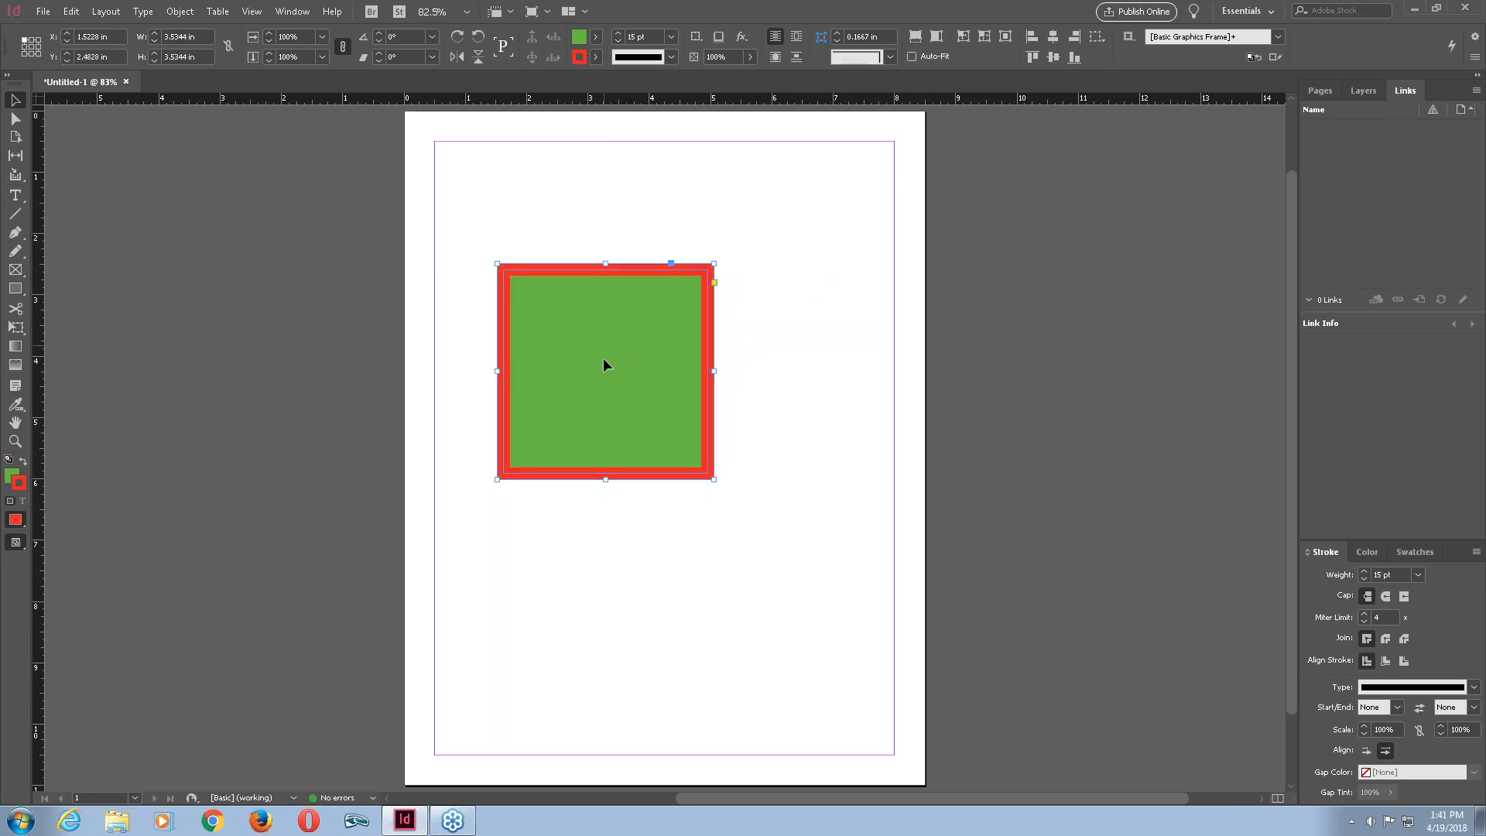
Set the square's fill to None, leaving only the red outline, and deselect it.
left_click(596, 37)
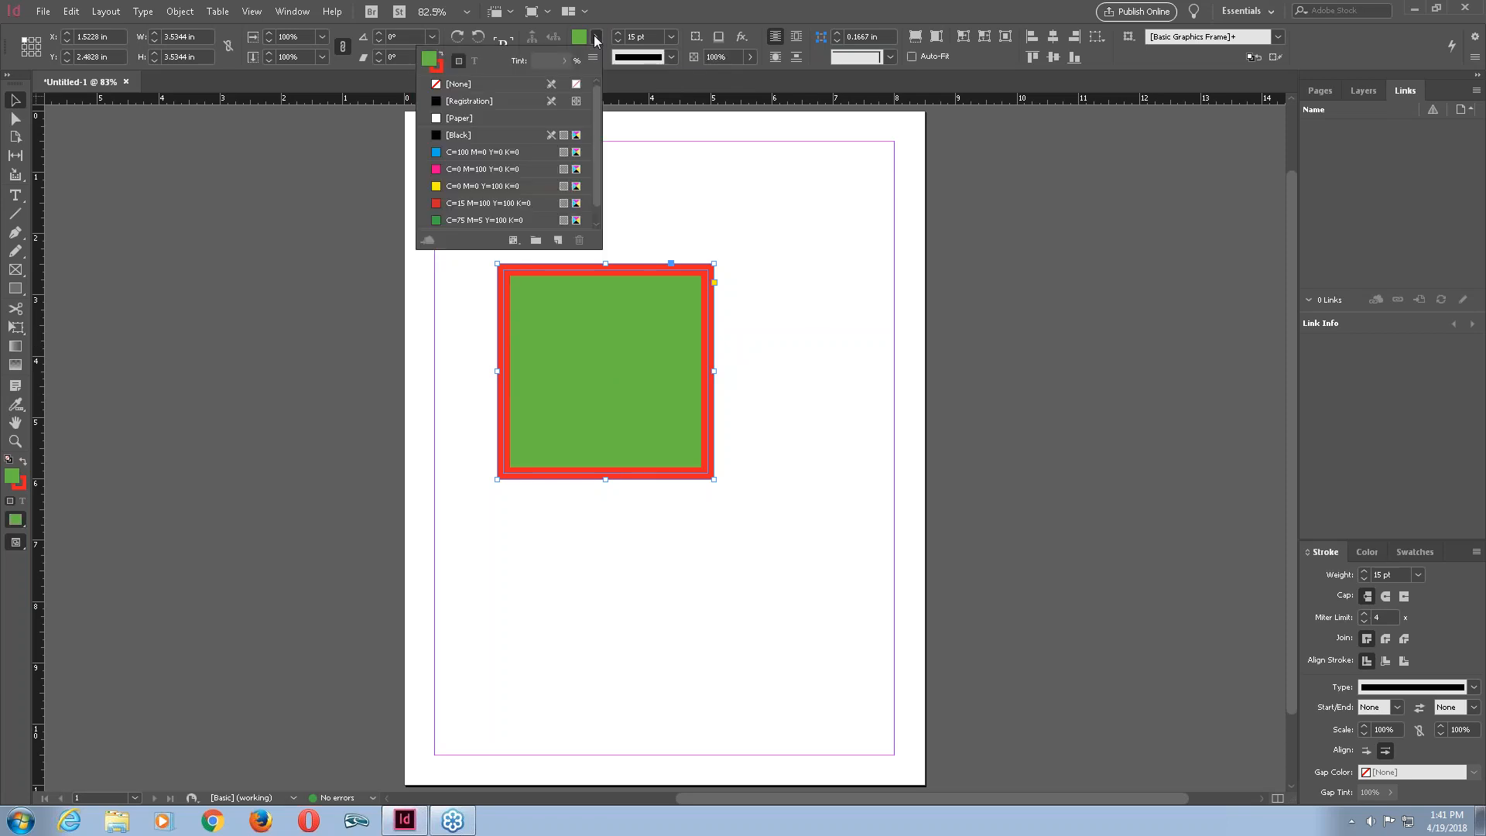
left_click(444, 85)
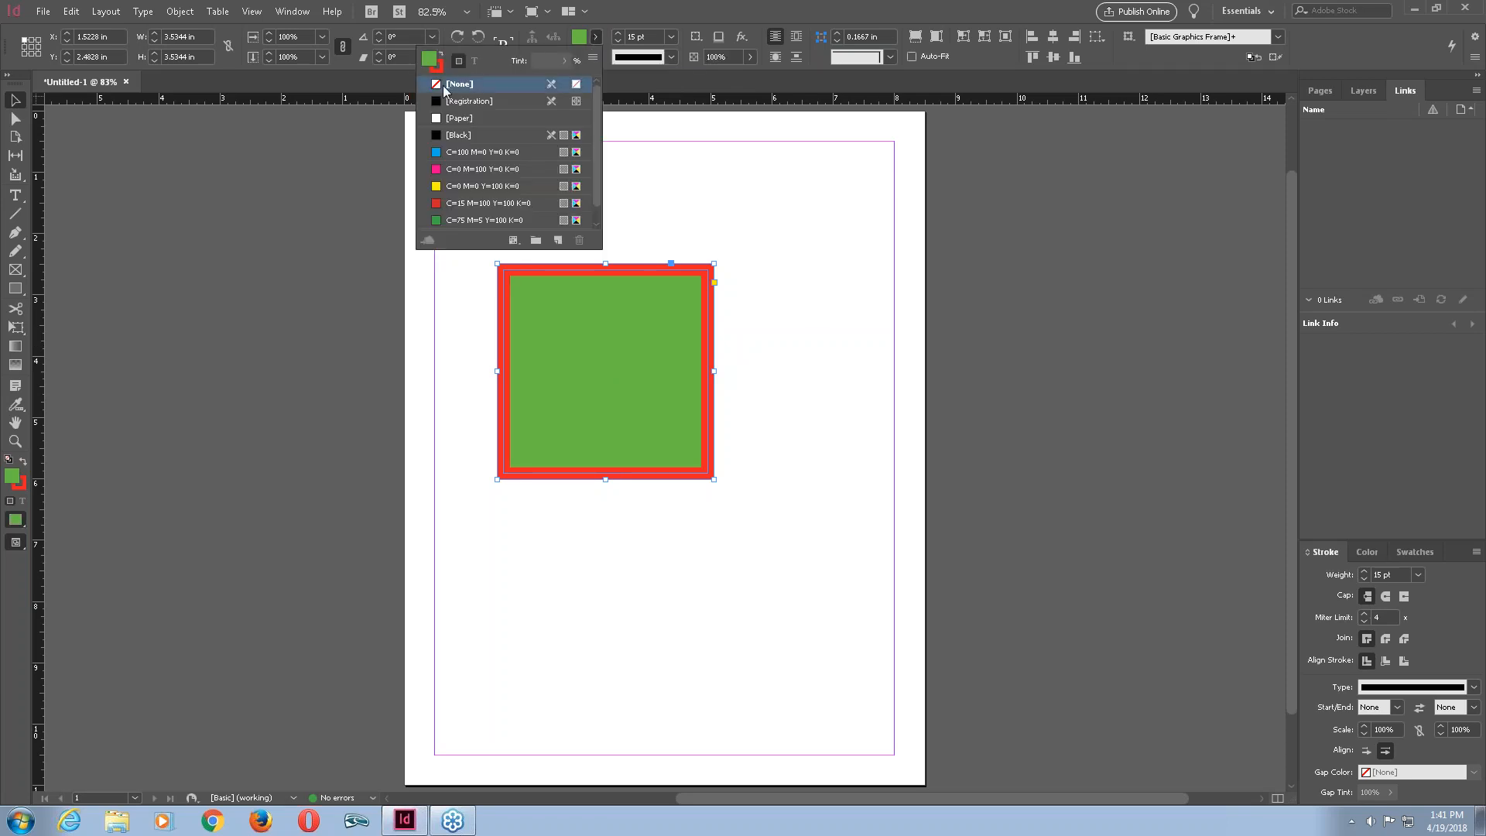
left_click(787, 198)
left_click(749, 214)
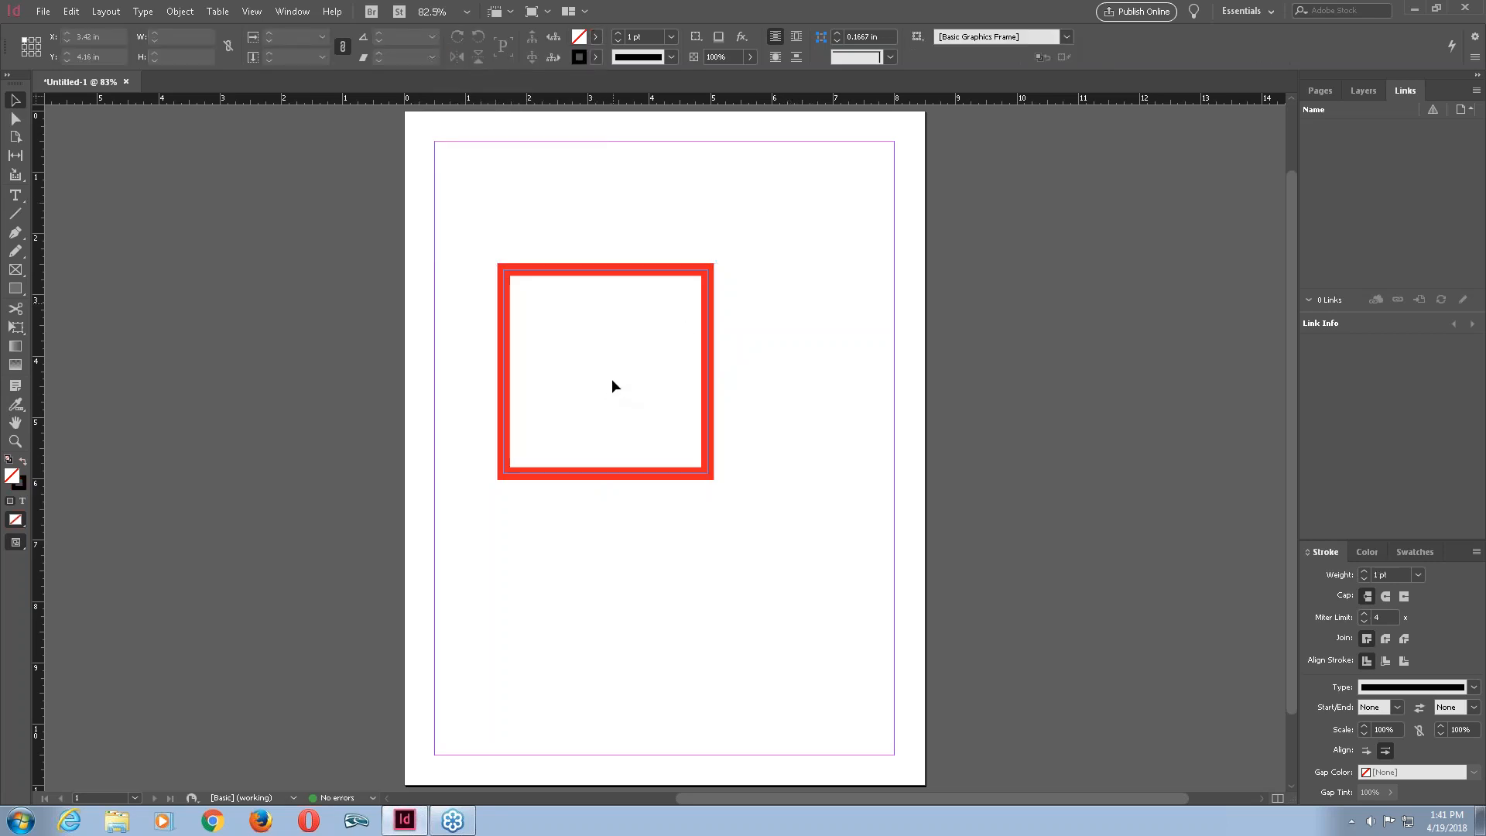
Move the outlined square up to the page's upper-left area, at about X 1.28 in, Y 1.44 in.
left_click_drag(607, 335, 747, 369)
left_click(809, 373)
left_click_drag(681, 280, 751, 302)
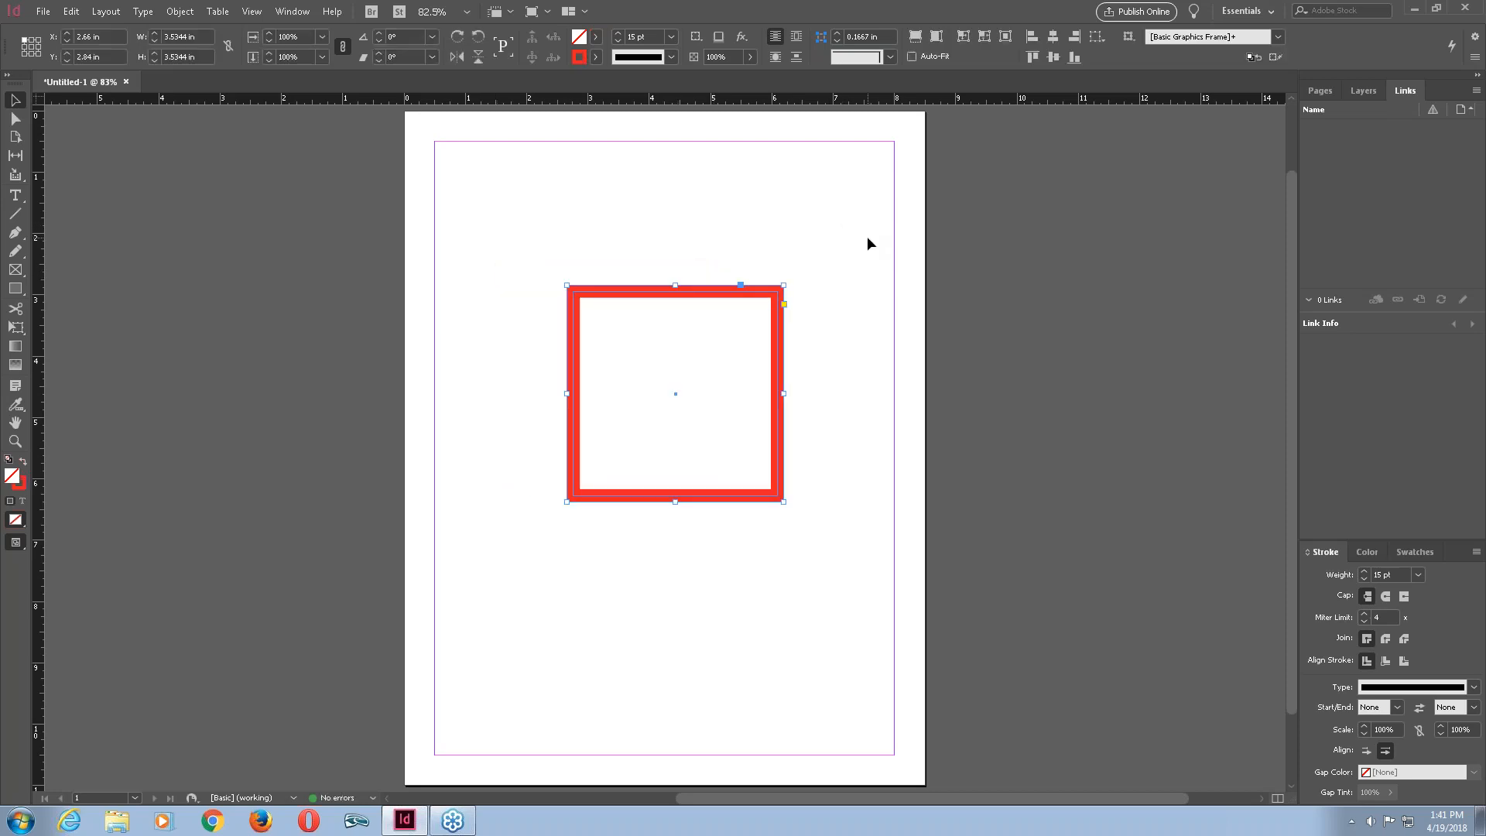
left_click_drag(867, 238, 670, 339)
left_click_drag(737, 269, 637, 206)
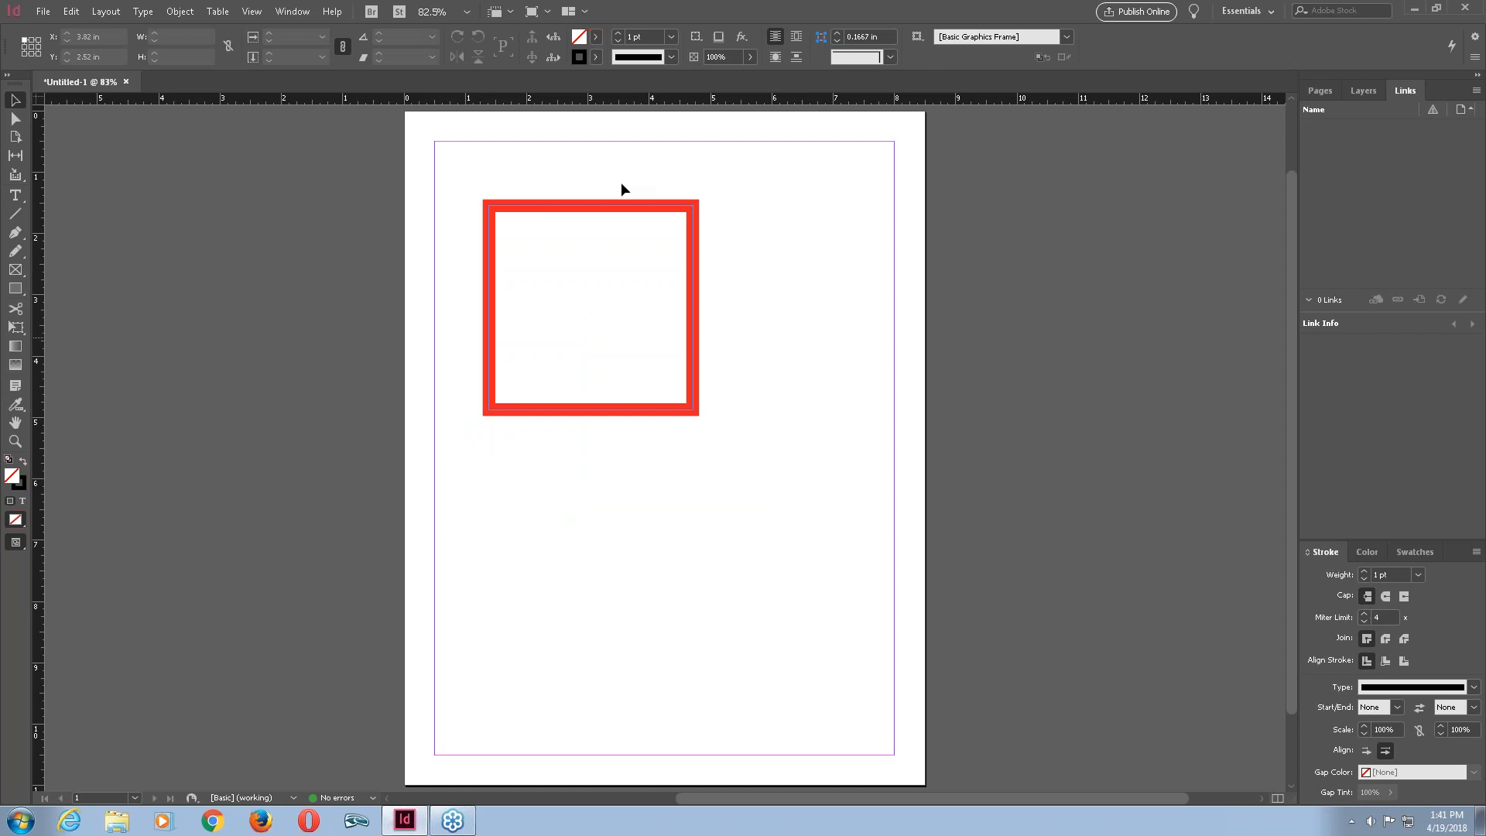
Select the outlined square and set its stroke to None.
left_click(683, 209)
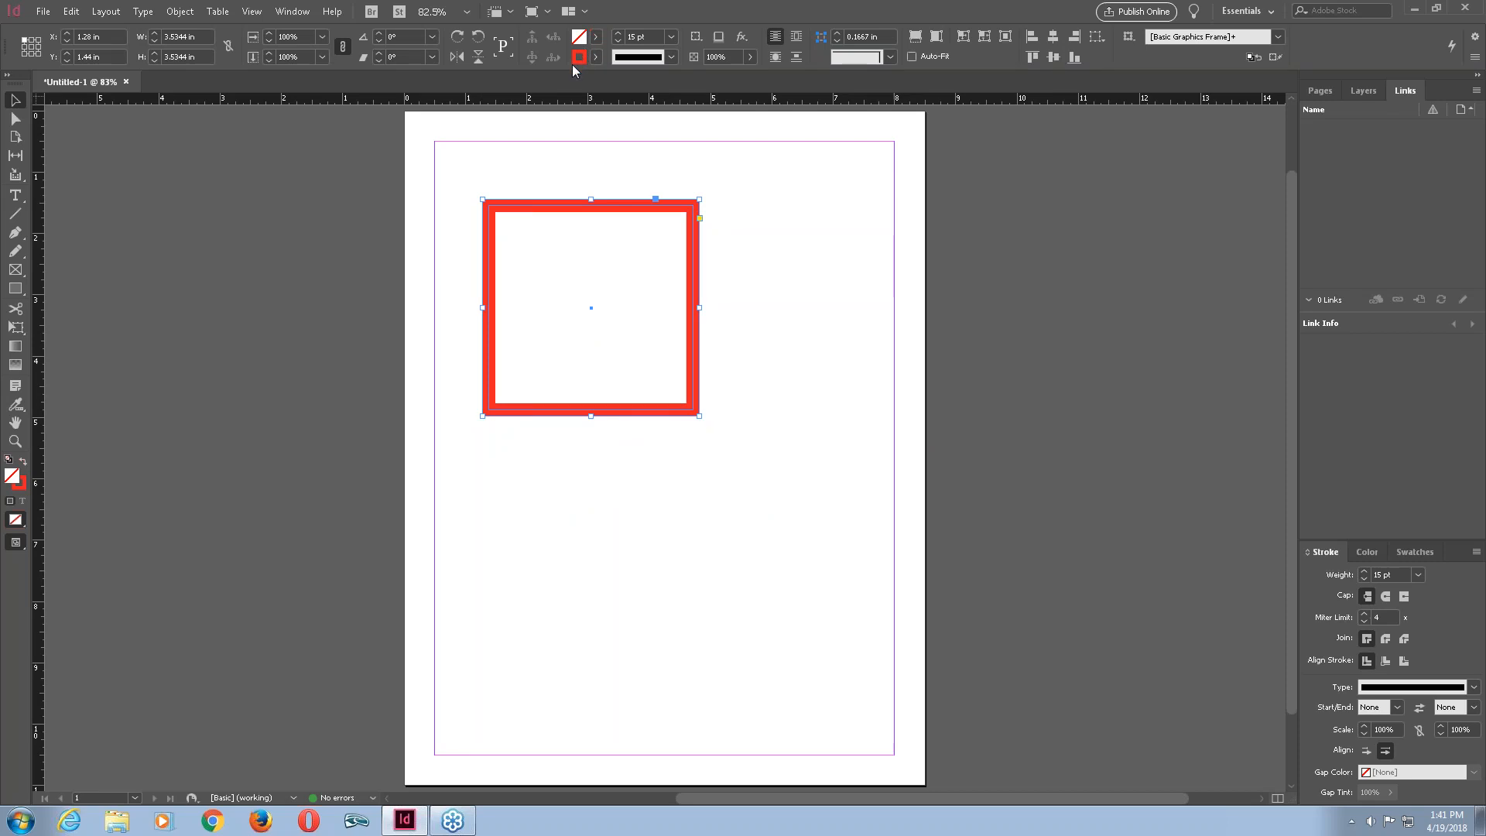
left_click(596, 57)
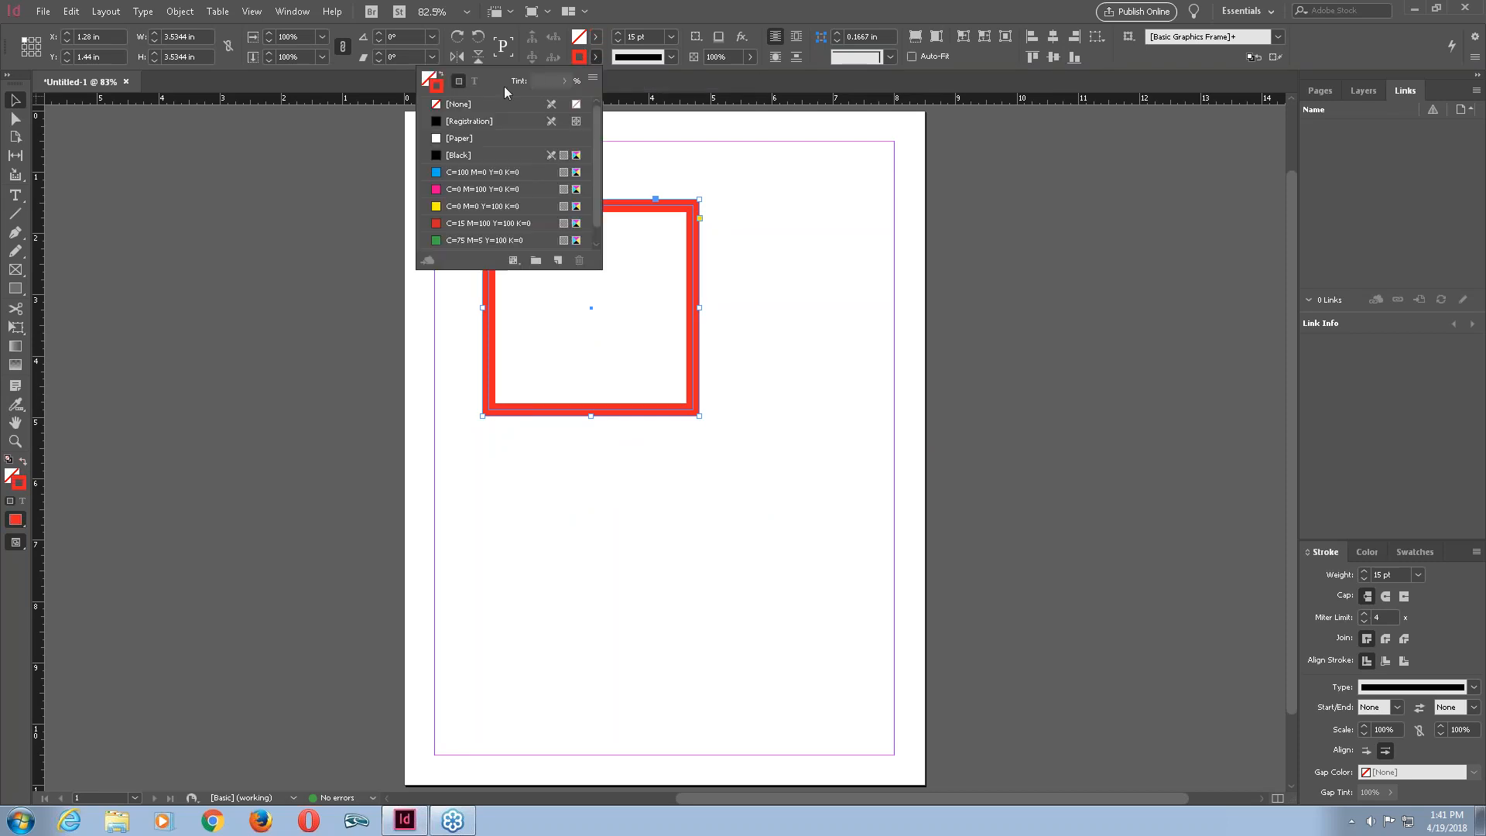
left_click(479, 106)
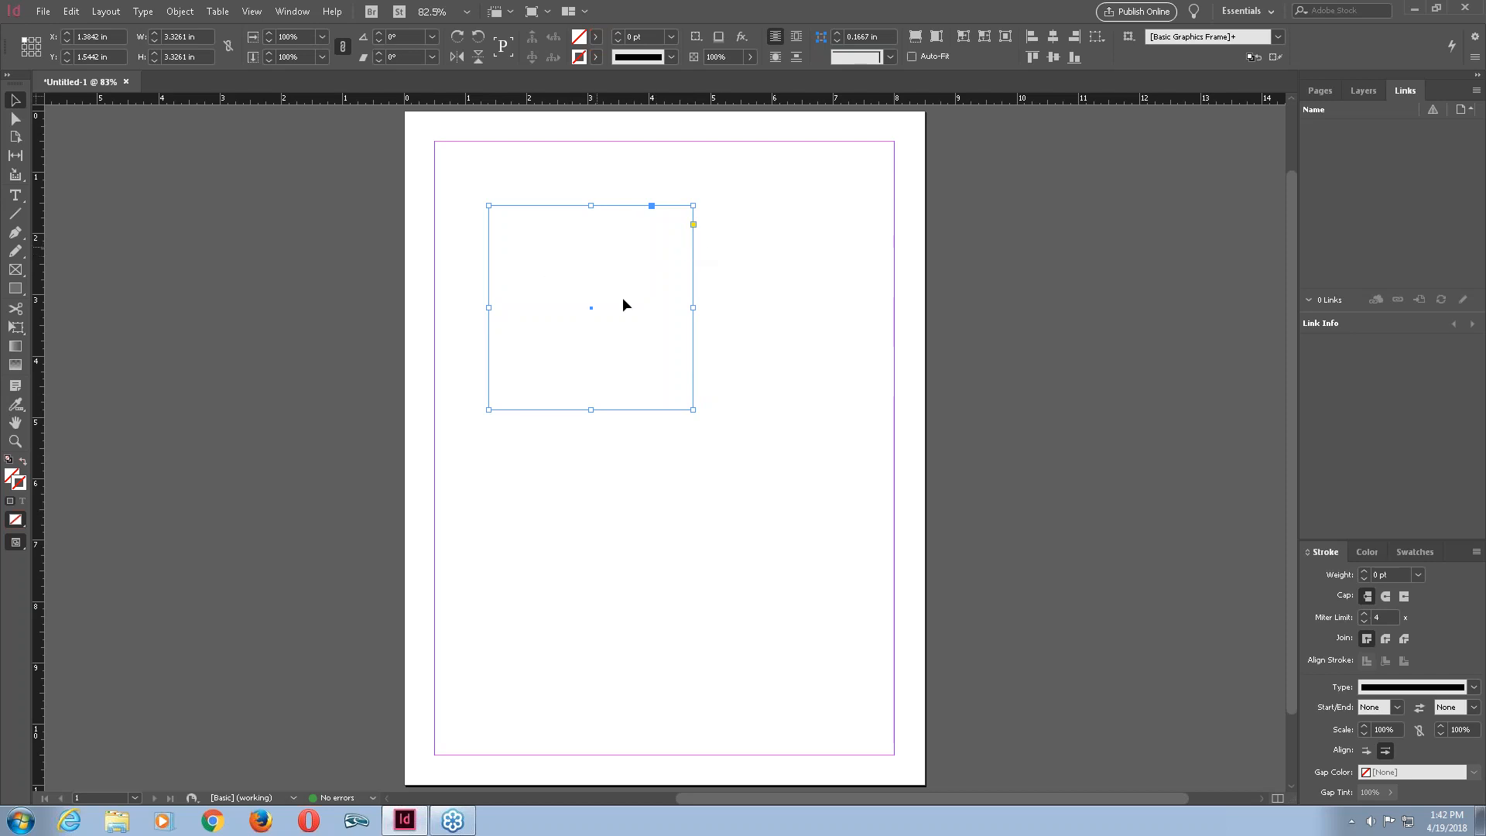
Fill the square with red (R 237, G 33, B 36) from the fill Color Picker, then deselect and reselect it.
left_click(579, 43, "shift")
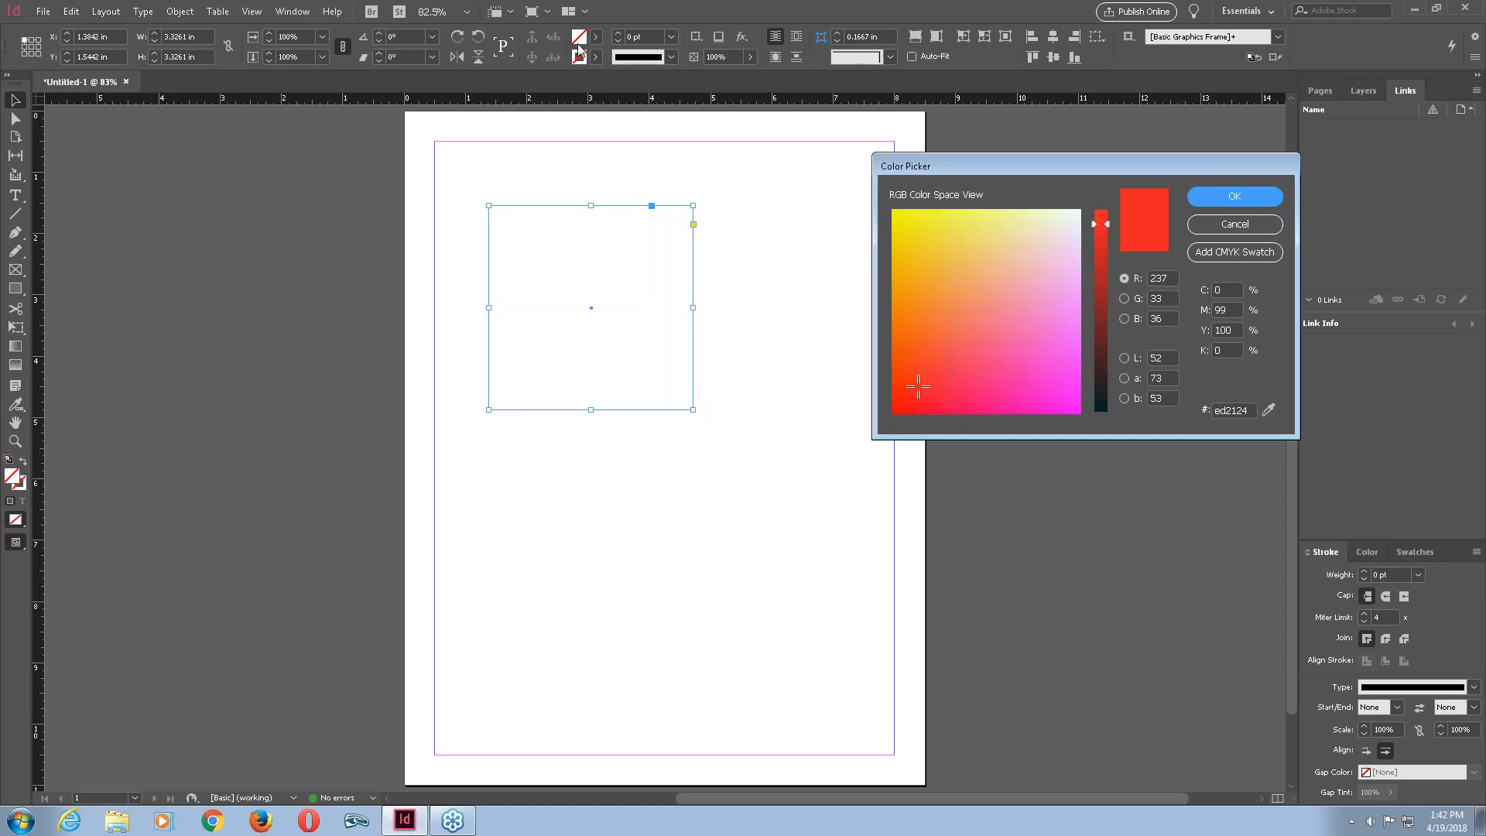
left_click(1235, 196)
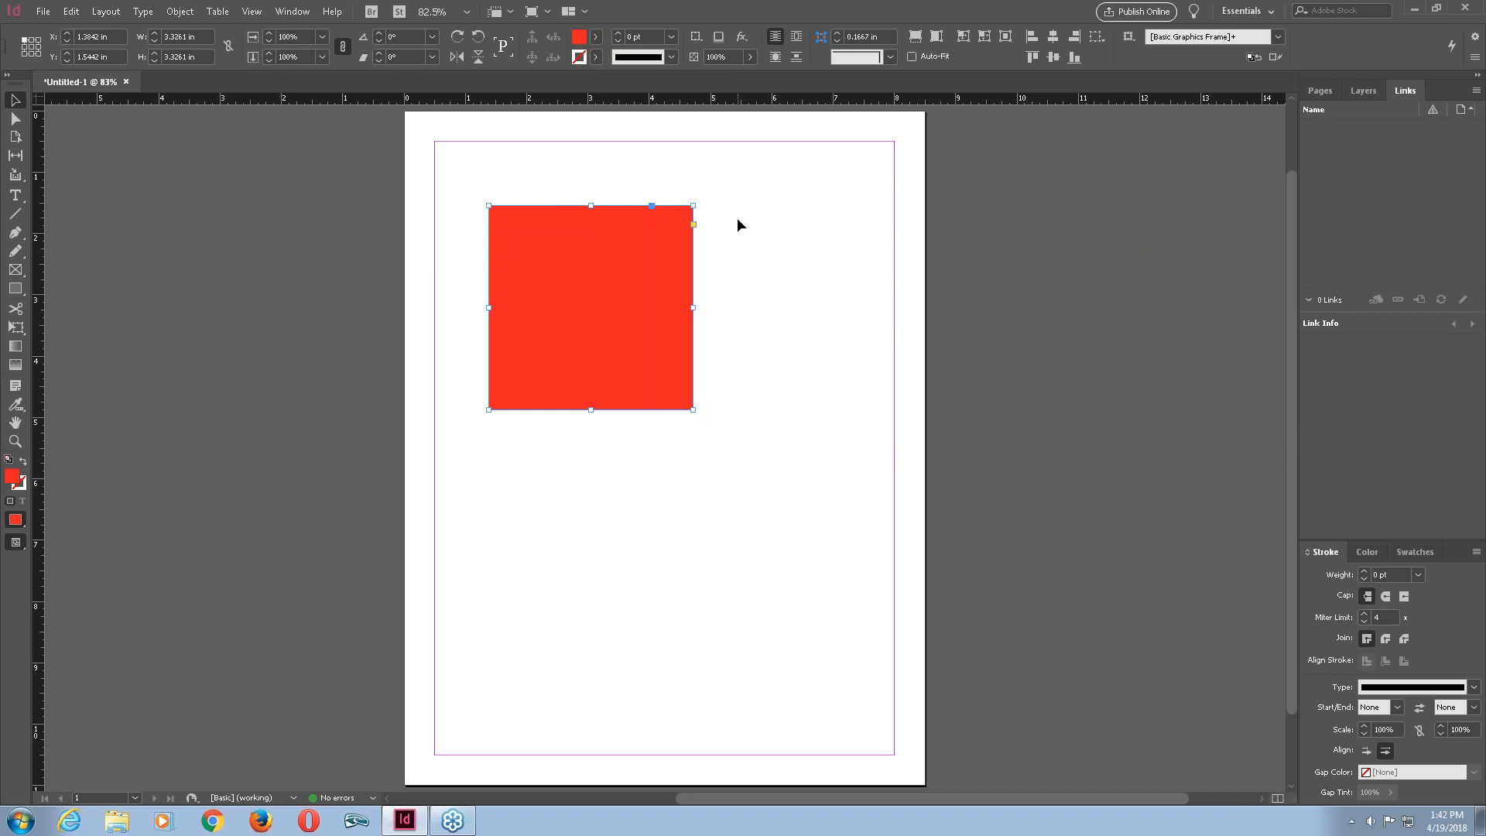
left_click(774, 255)
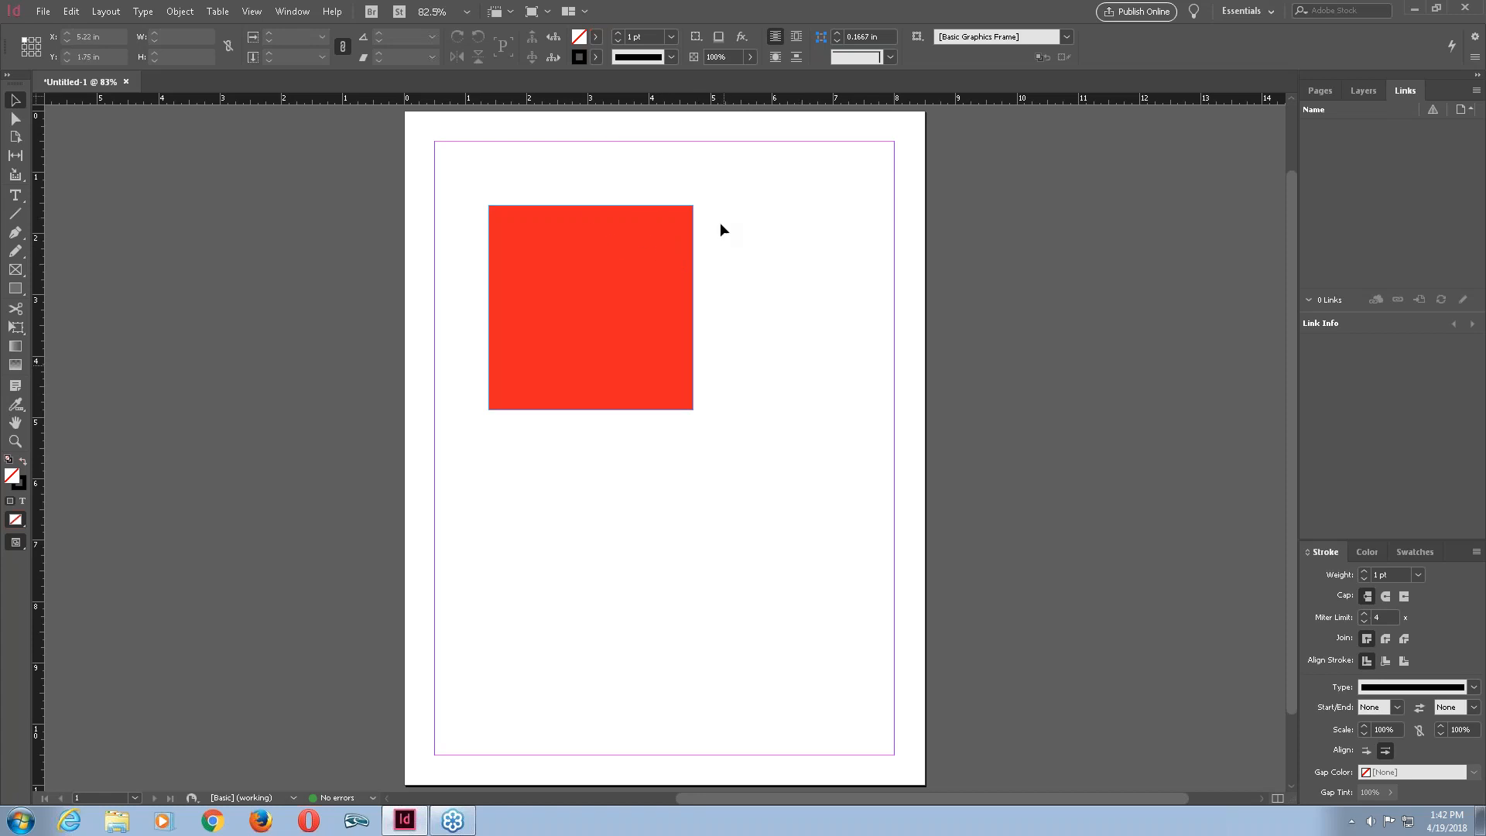
left_click(649, 221)
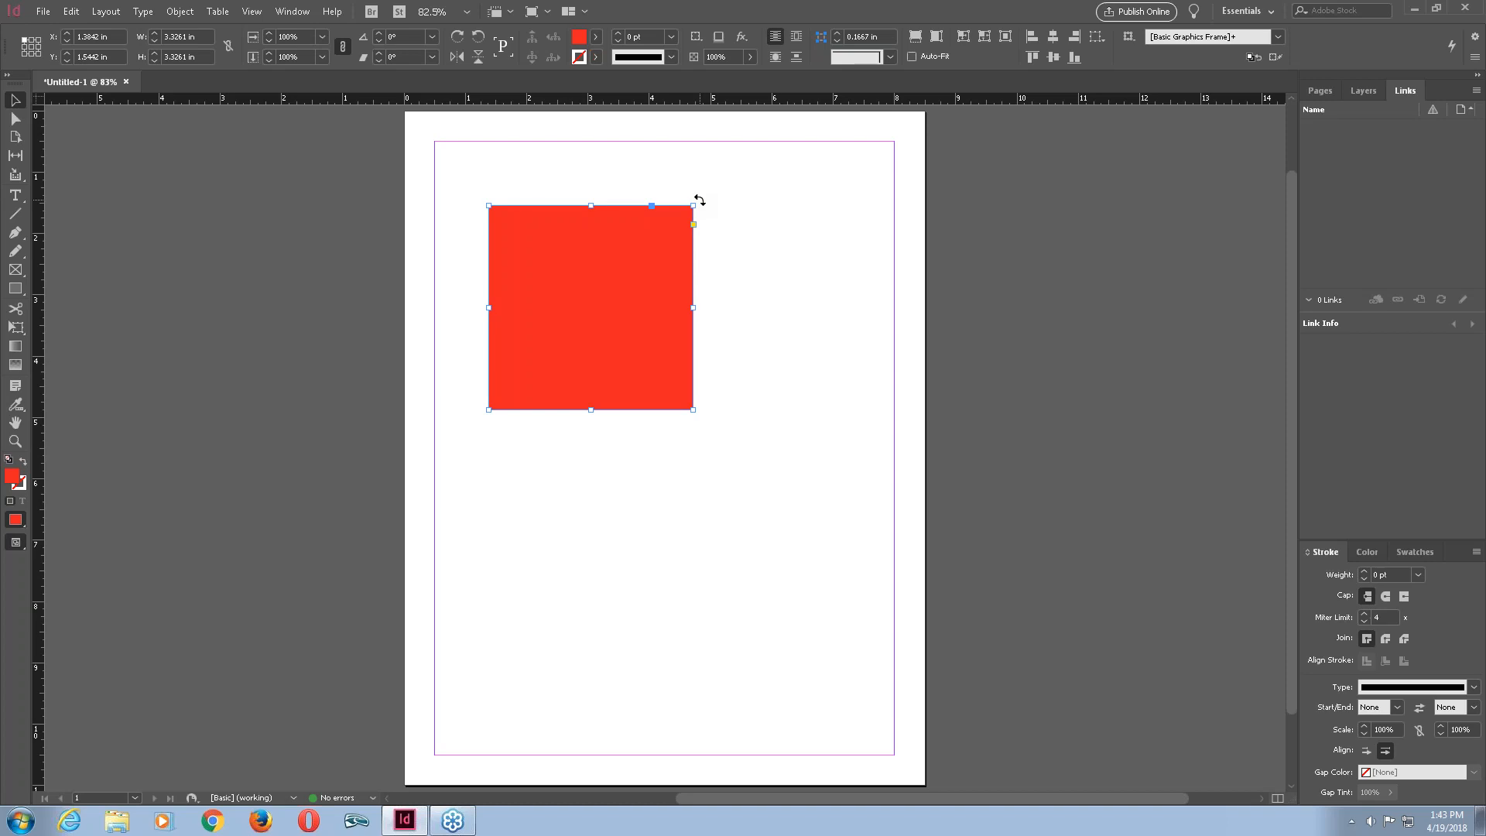
Try rotating the square by dragging outside a corner, undoing each rotation.
mouse_move(699, 200)
left_mouse_down()
mouse_move(613, 155)
mouse_move(501, 184)
mouse_move(458, 230)
mouse_move(439, 288)
mouse_move(457, 384)
mouse_move(511, 433)
mouse_move(572, 456)
mouse_move(689, 418)
mouse_move(738, 322)
mouse_move(716, 180)
left_mouse_up()
key("ctrl+z")
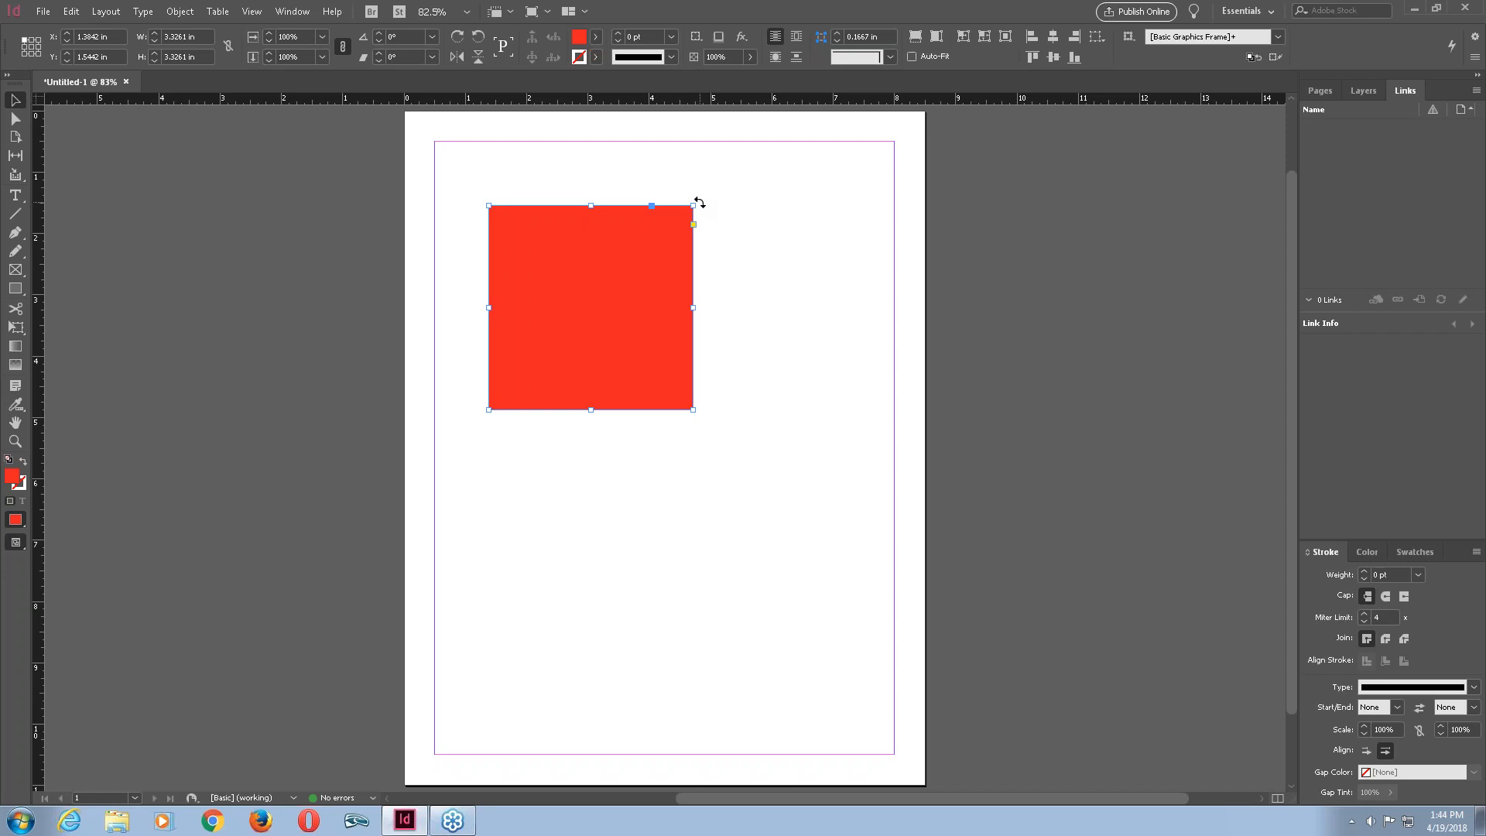
left_click_drag(700, 203, 700, 203)
left_click_drag(700, 203, 699, 203)
left_click_drag(699, 203, 461, 283)
left_click_drag(476, 353, 787, 218)
left_click_drag(788, 218, 734, 224)
left_click_drag(701, 201, 646, 400)
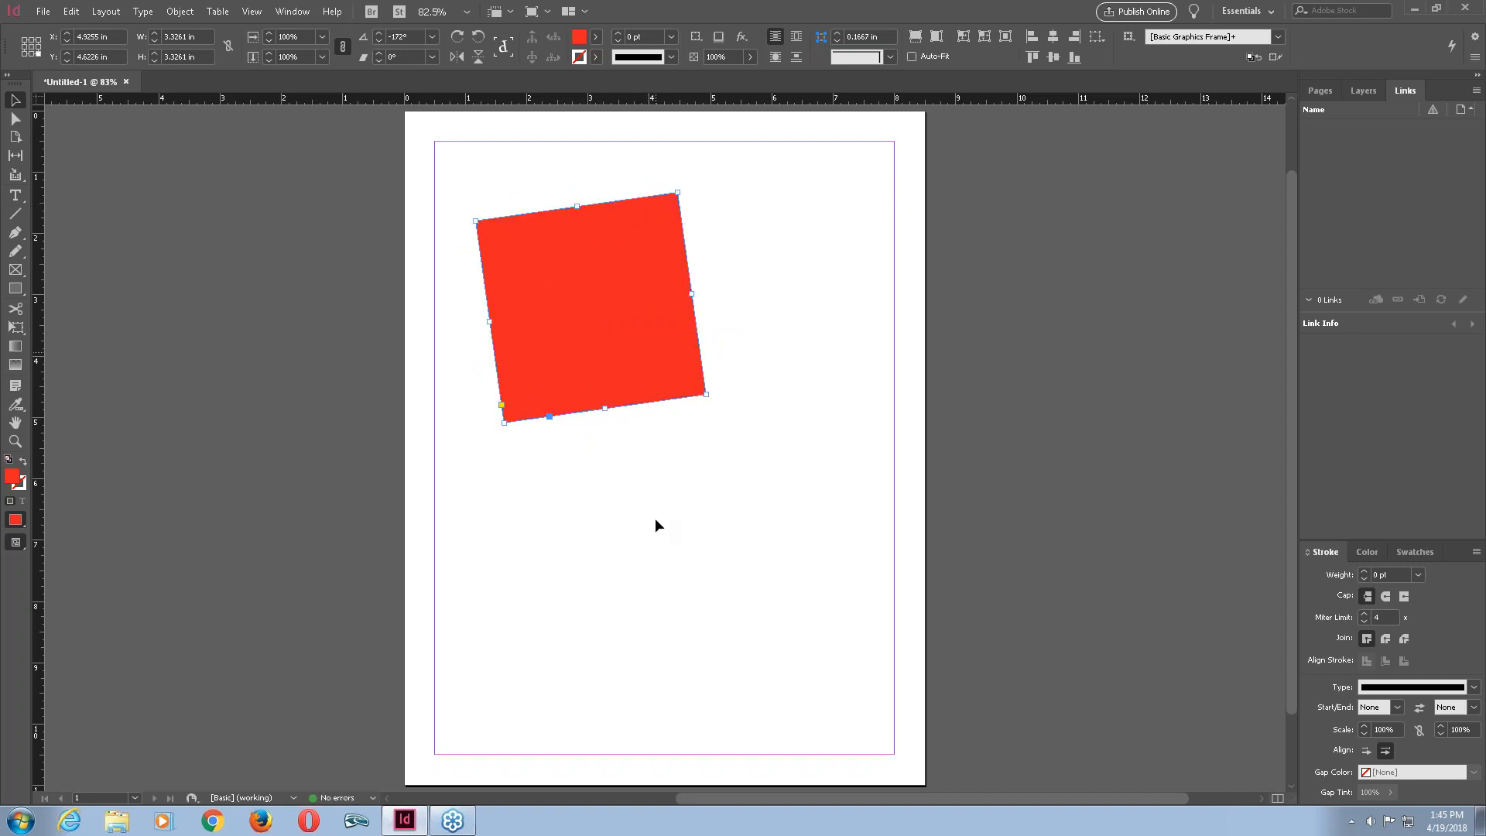
key("ctrl+z")
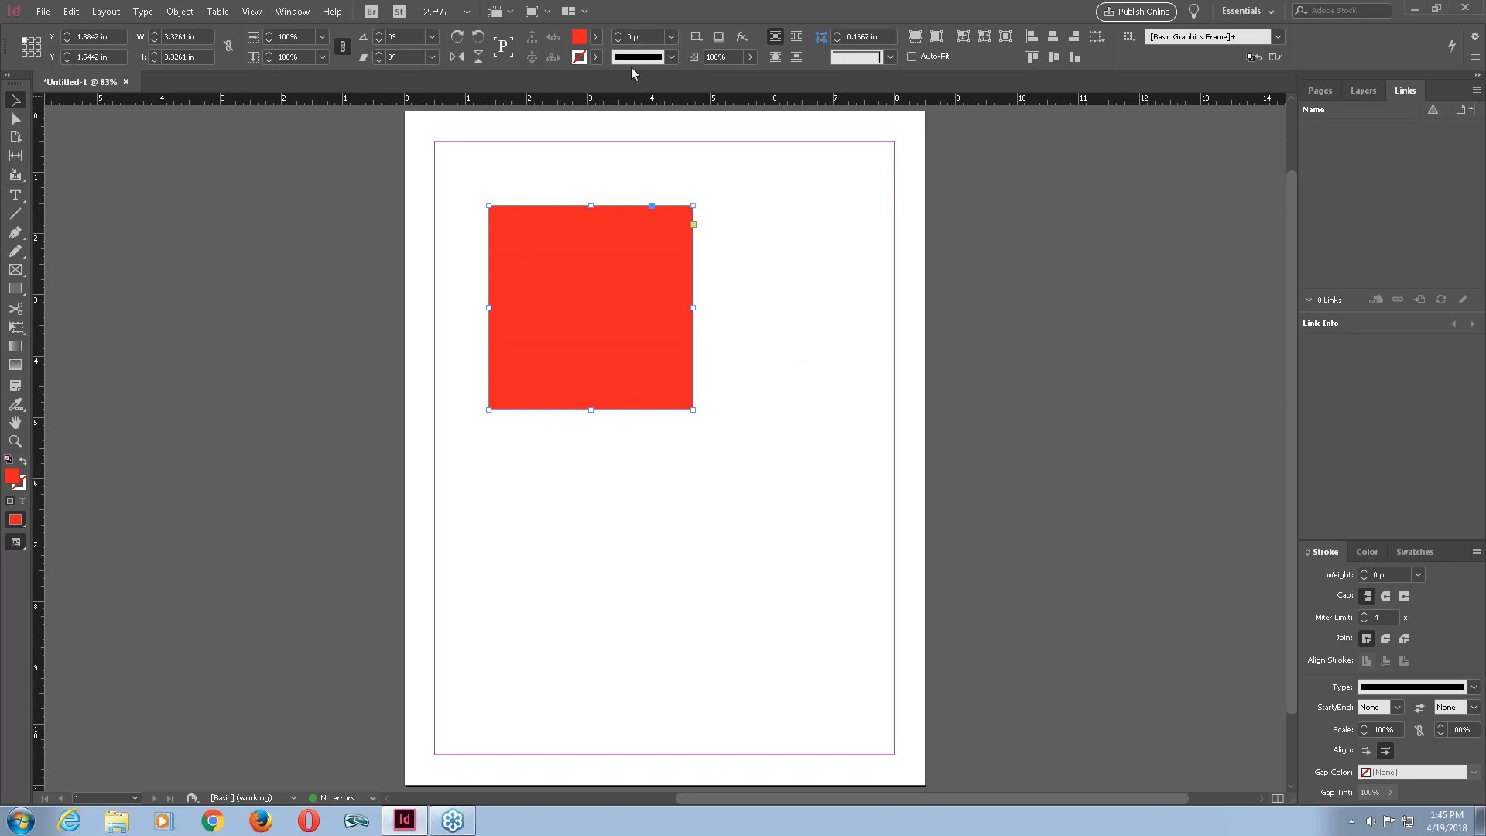
Rotate the square 90° counter-clockwise and undo it, several times.
left_click(479, 39)
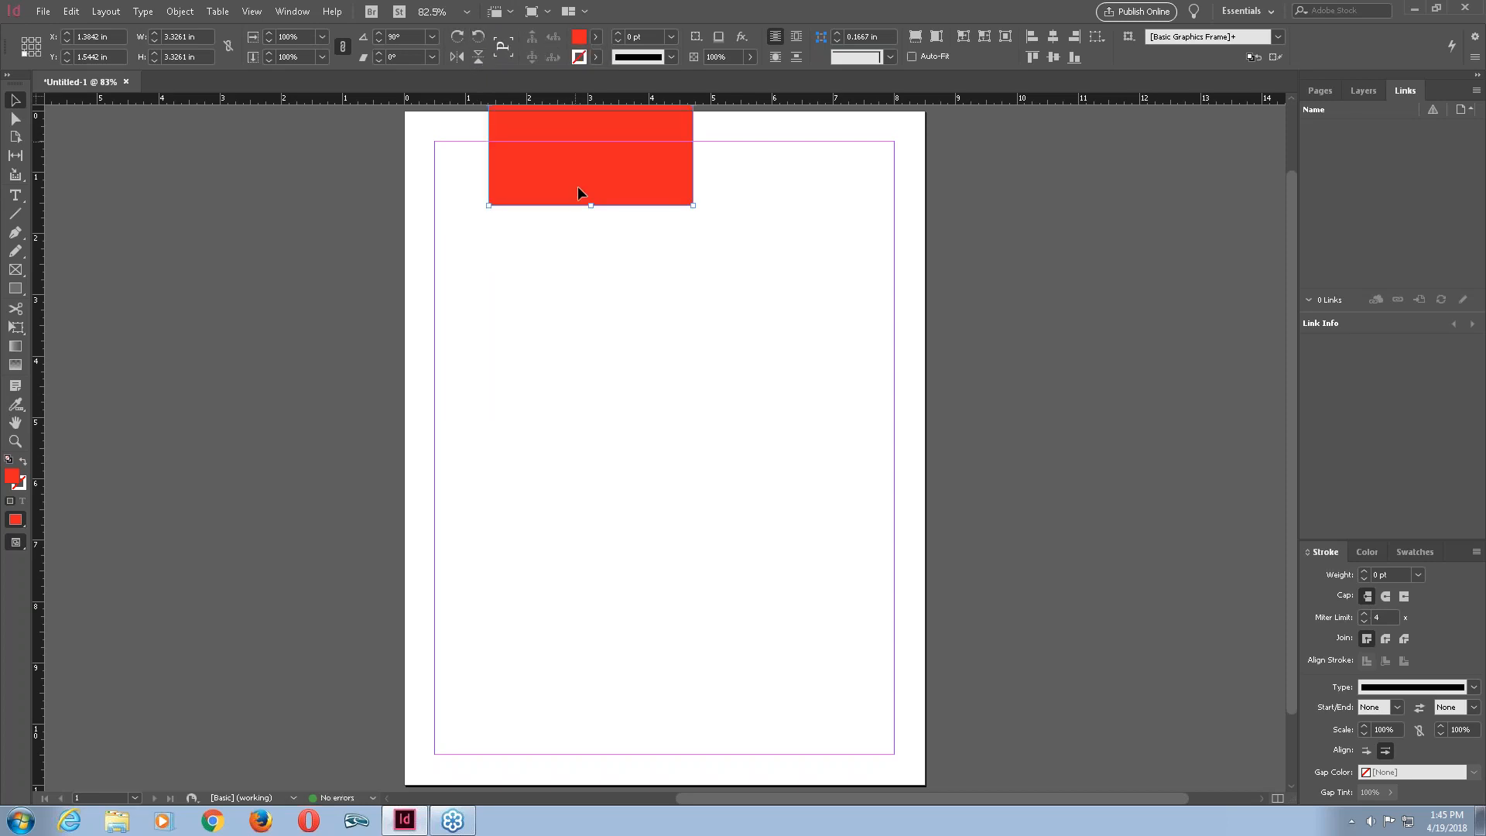
key("ctrl+z")
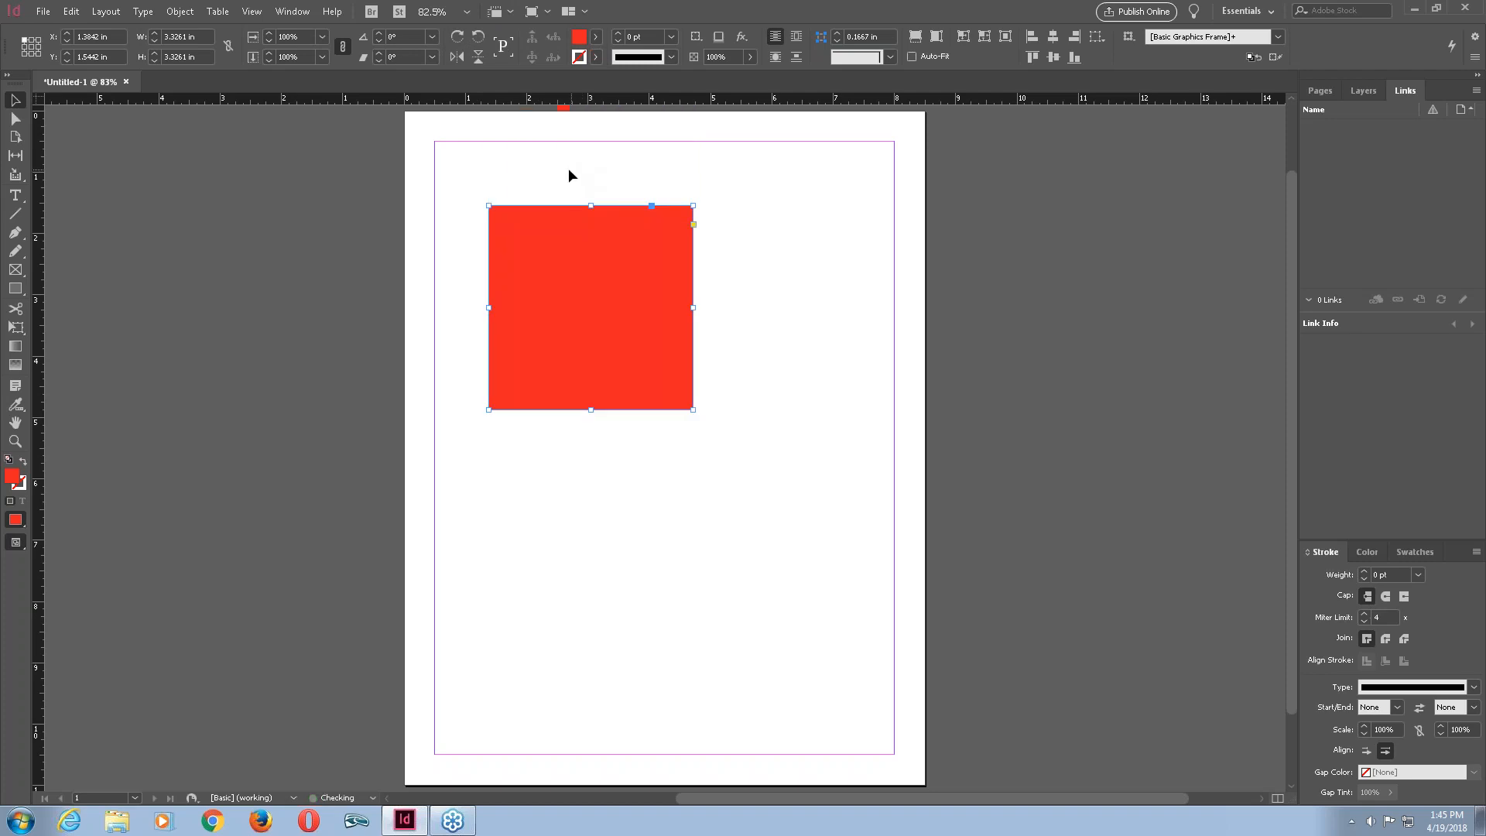
left_click(475, 42)
key("ctrl+z")
left_click(478, 39)
left_click(477, 41)
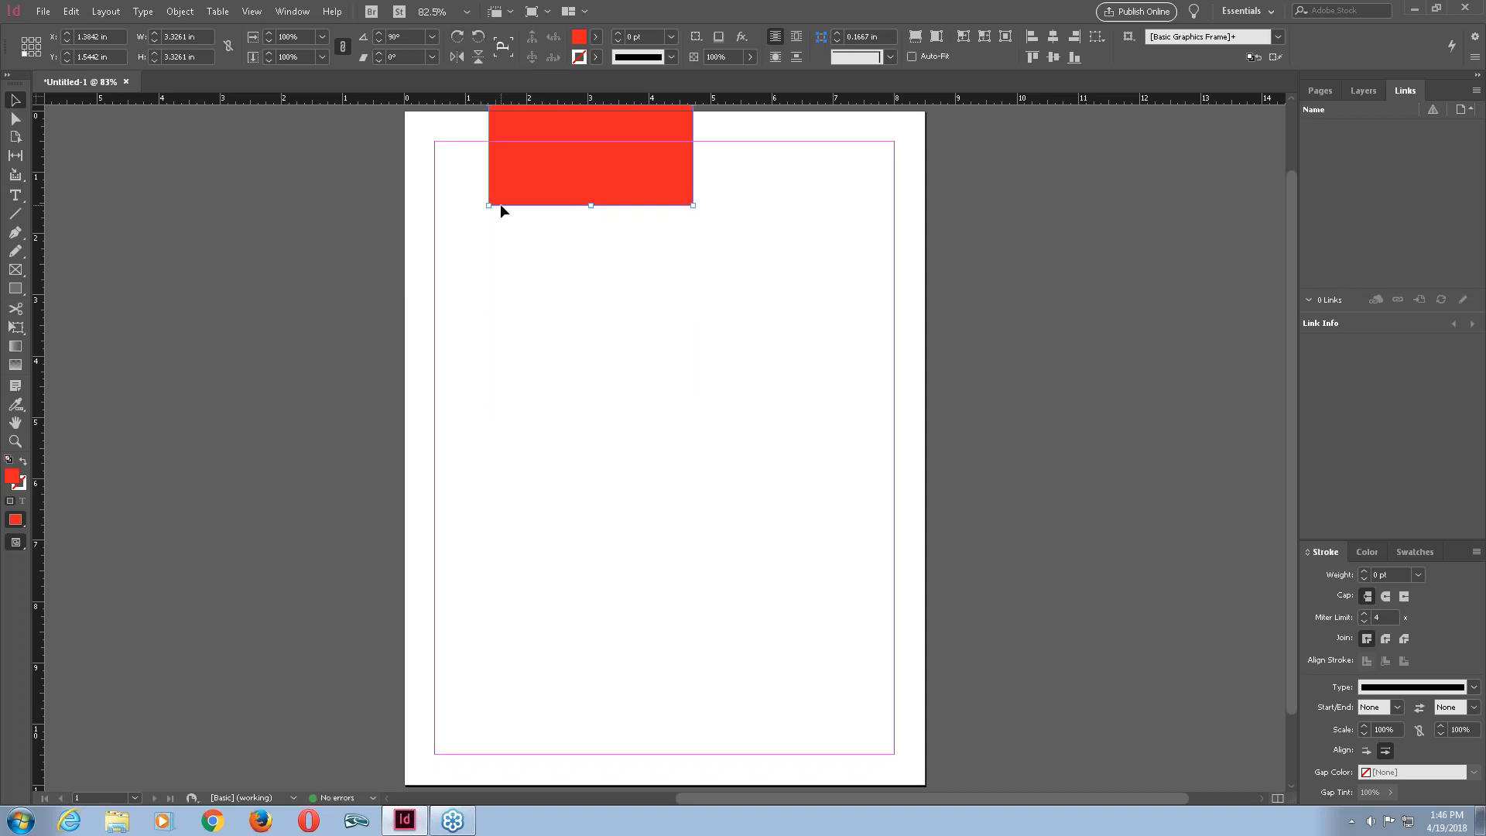
key("ctrl+z")
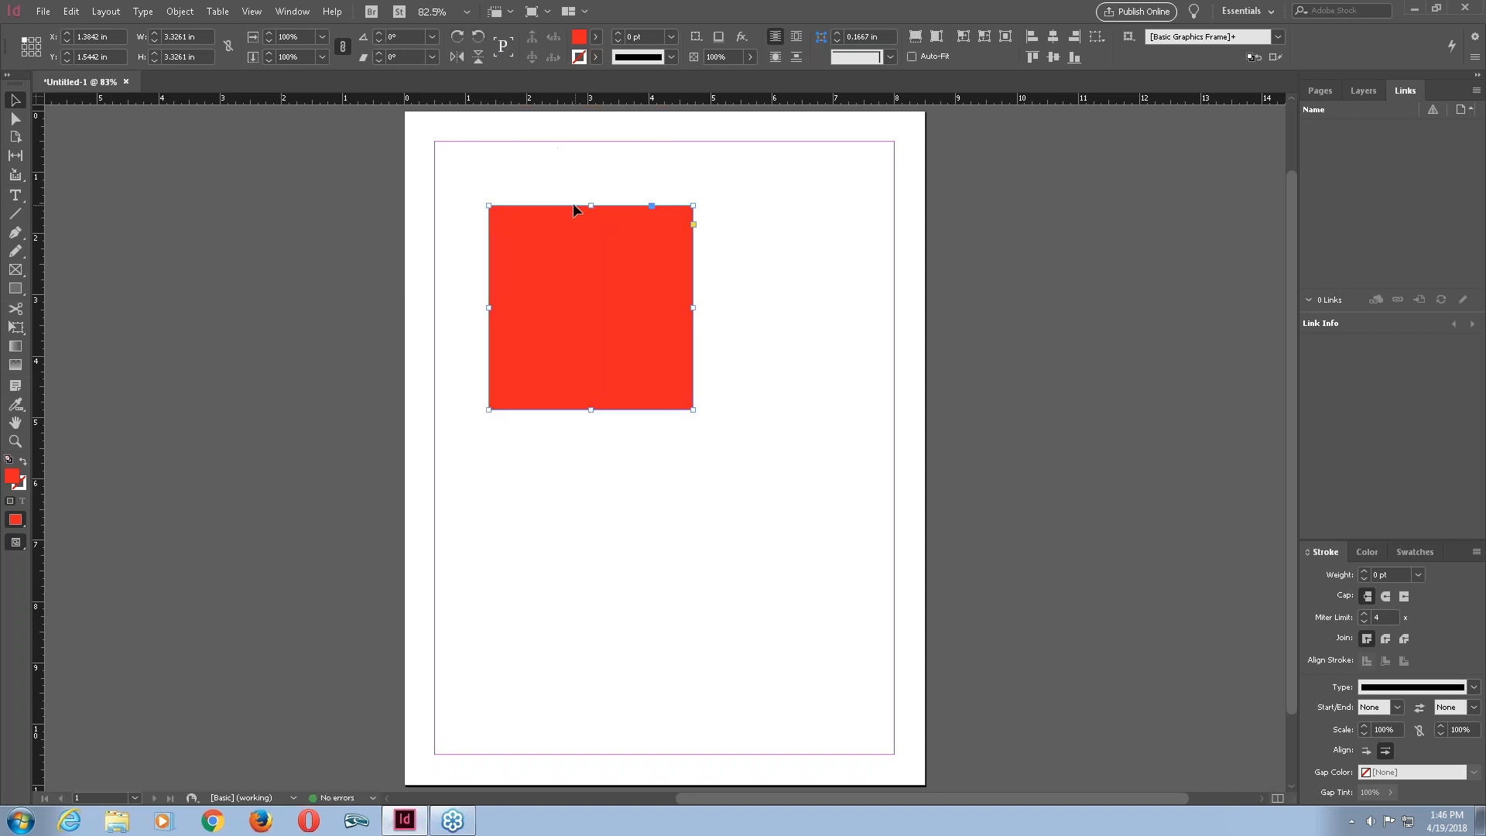
Move the red square down and right to about X 2.14 in, Y 2.375 in.
left_click_drag(621, 239, 667, 289)
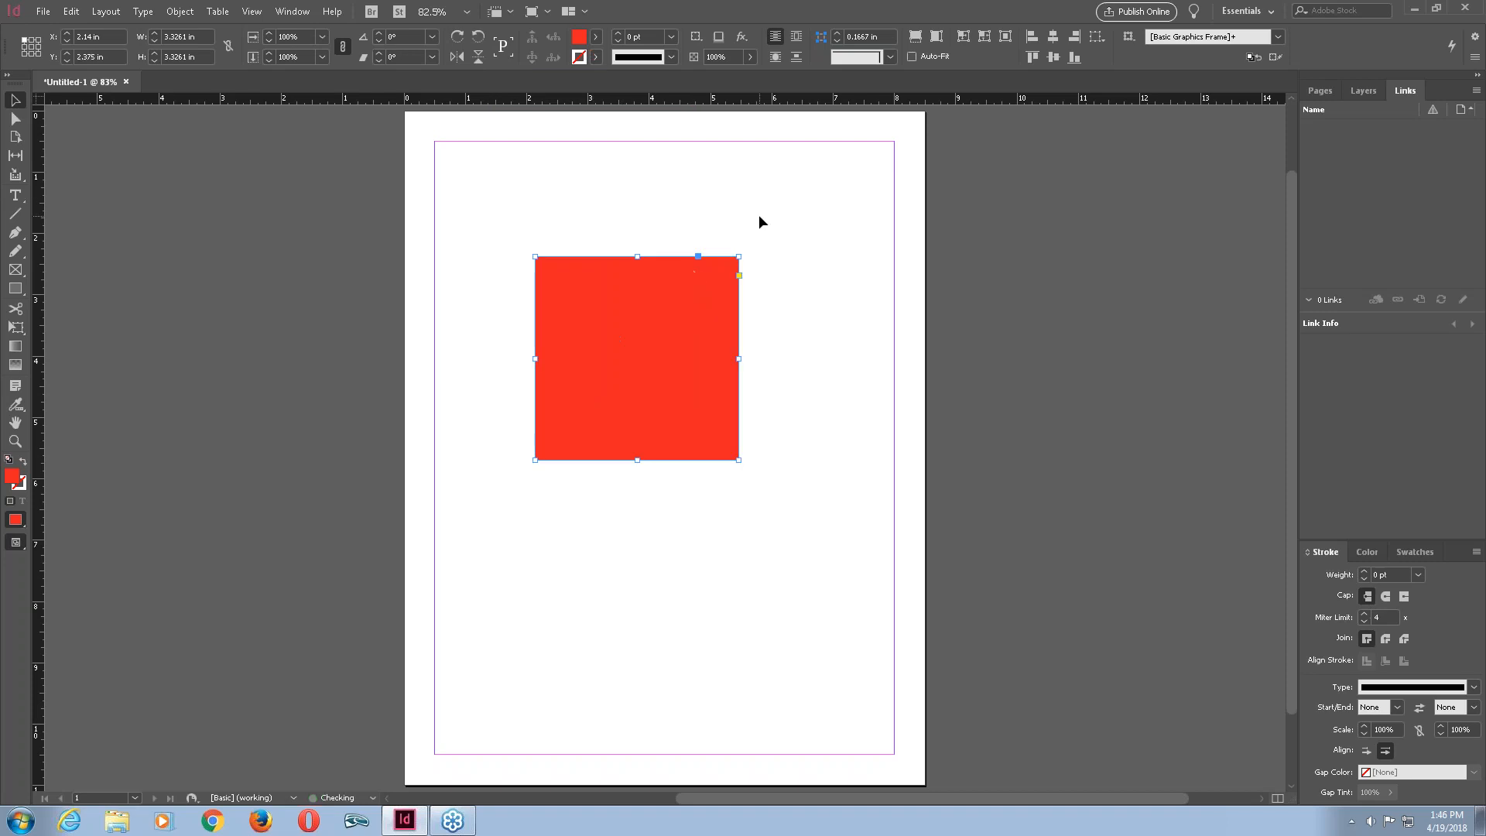
Rotate the red square 90° clockwise and undo the rotation.
left_click(760, 223)
left_click(659, 288)
left_click(458, 37)
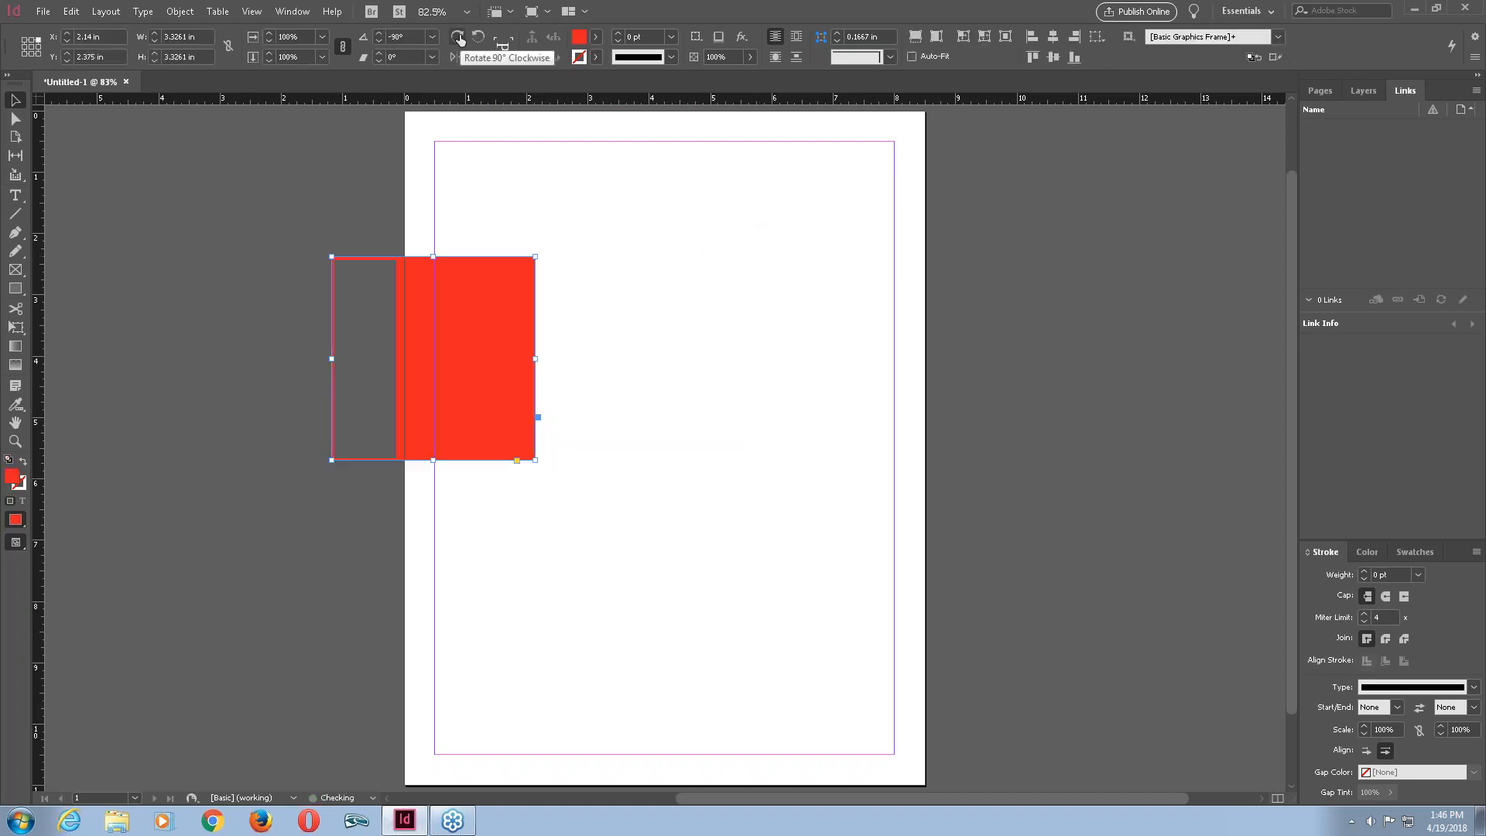
key("ctrl+z")
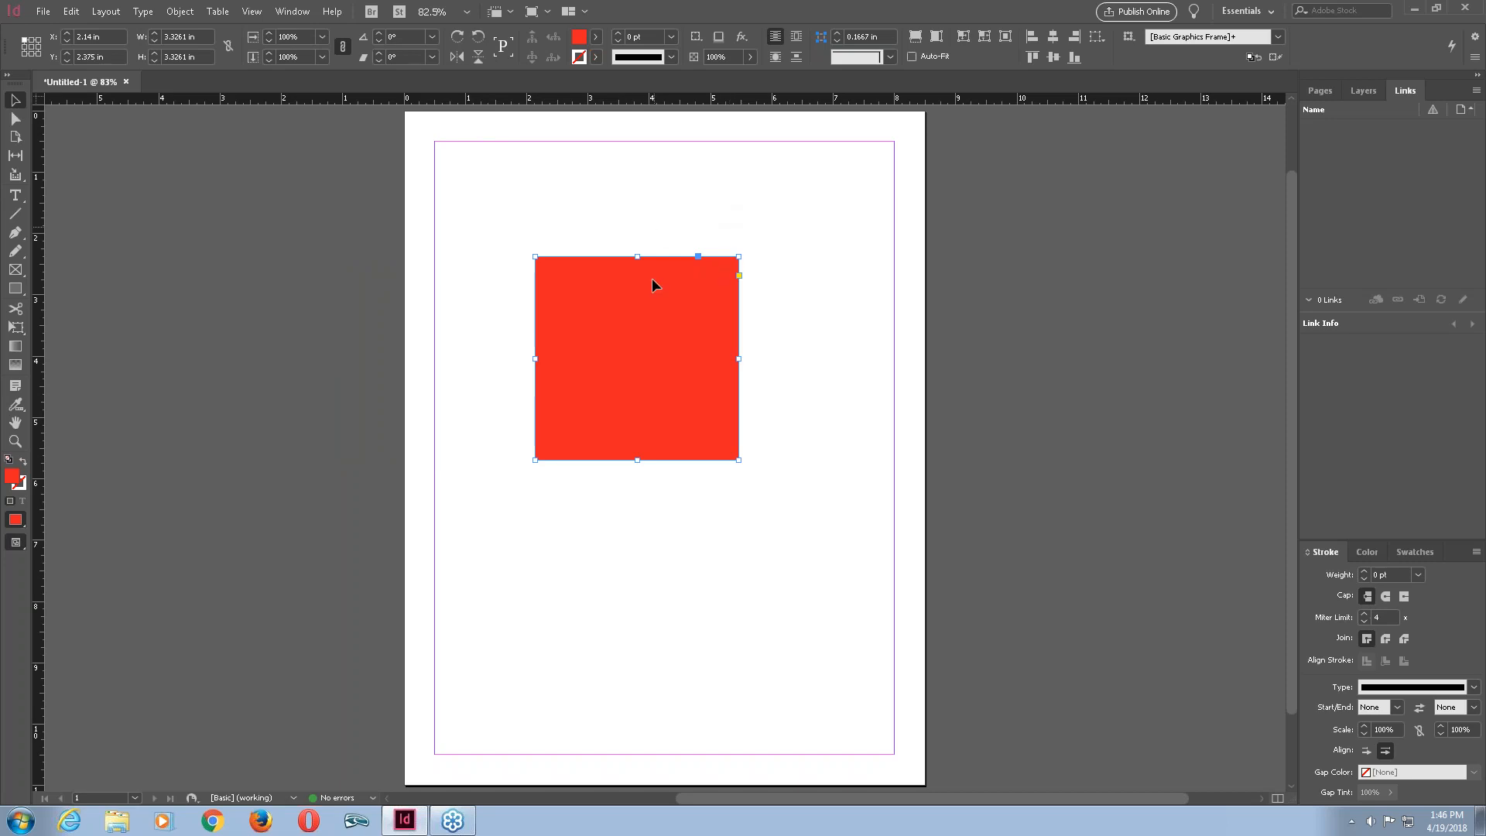
Nudge the square slightly and try resizing it by a corner, undoing the resize.
left_click_drag(652, 285, 663, 307)
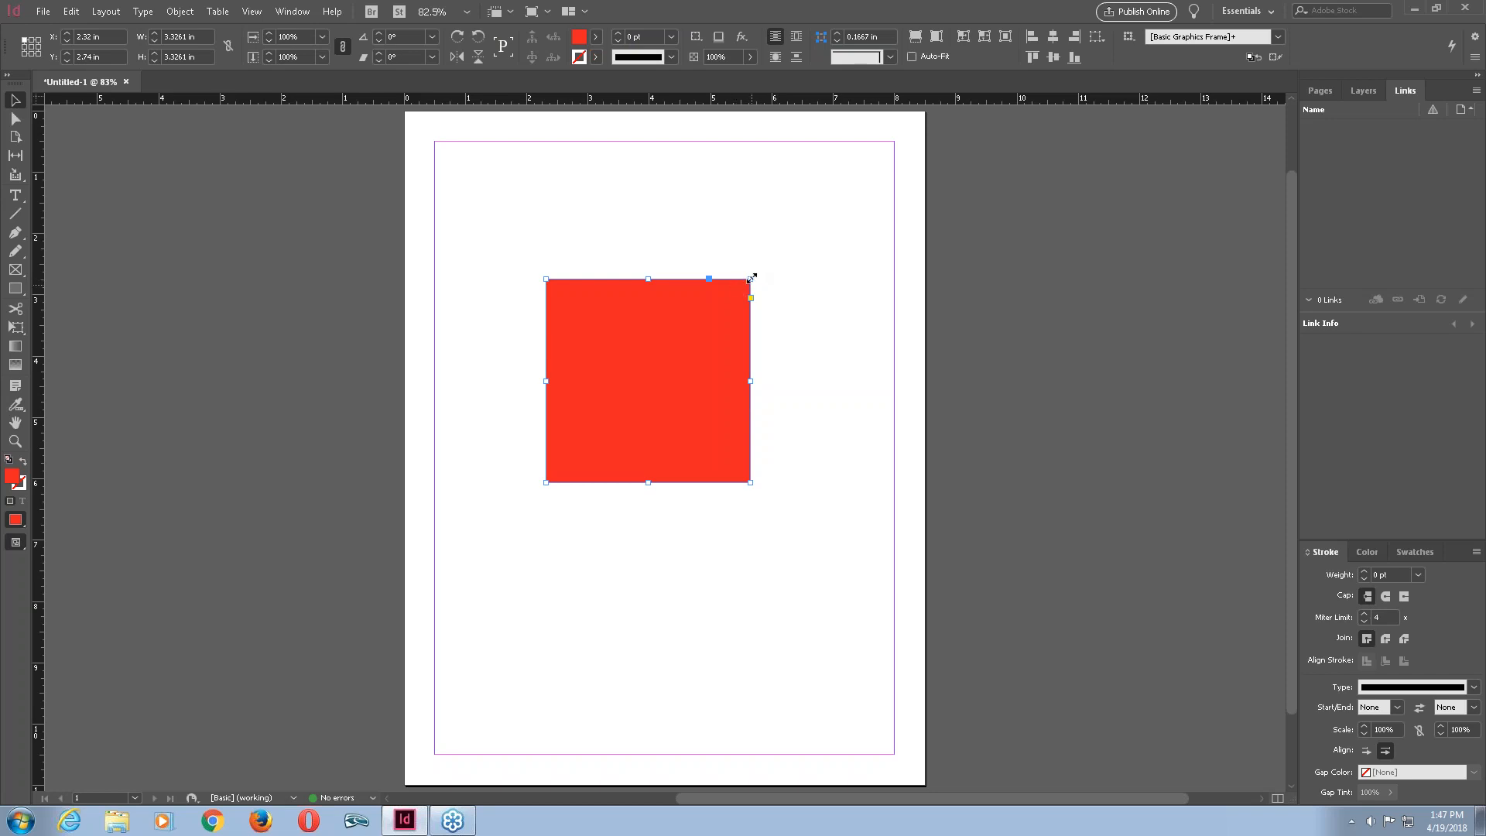
left_click_drag(753, 272, 508, 391)
key("ctrl+z")
Resize the square proportionally from its bottom-right corner to about 3.36 in by 3.36 in.
left_click_drag(750, 483, 793, 526)
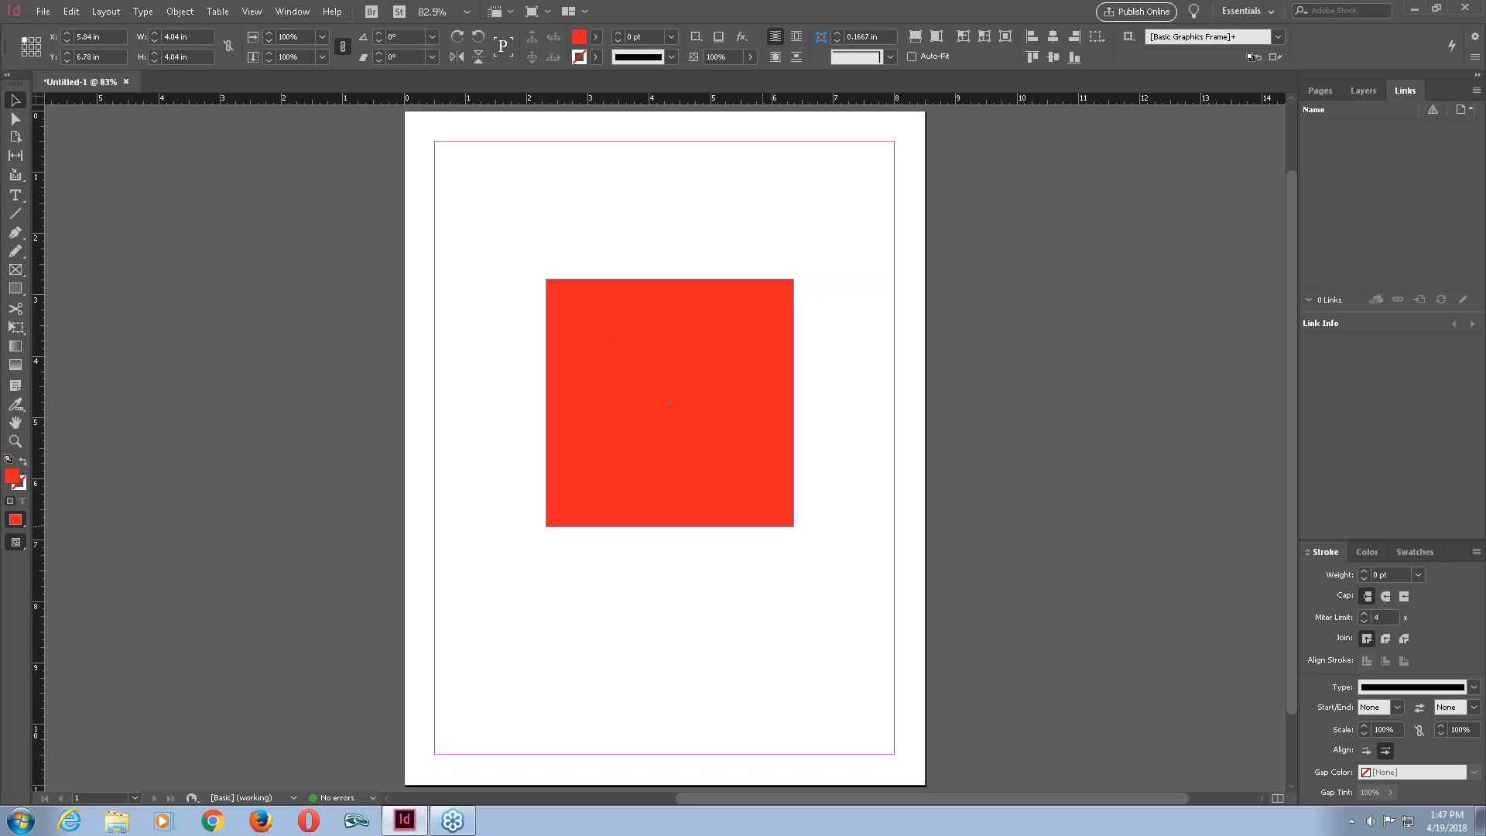
left_click_drag(794, 526, 763, 527)
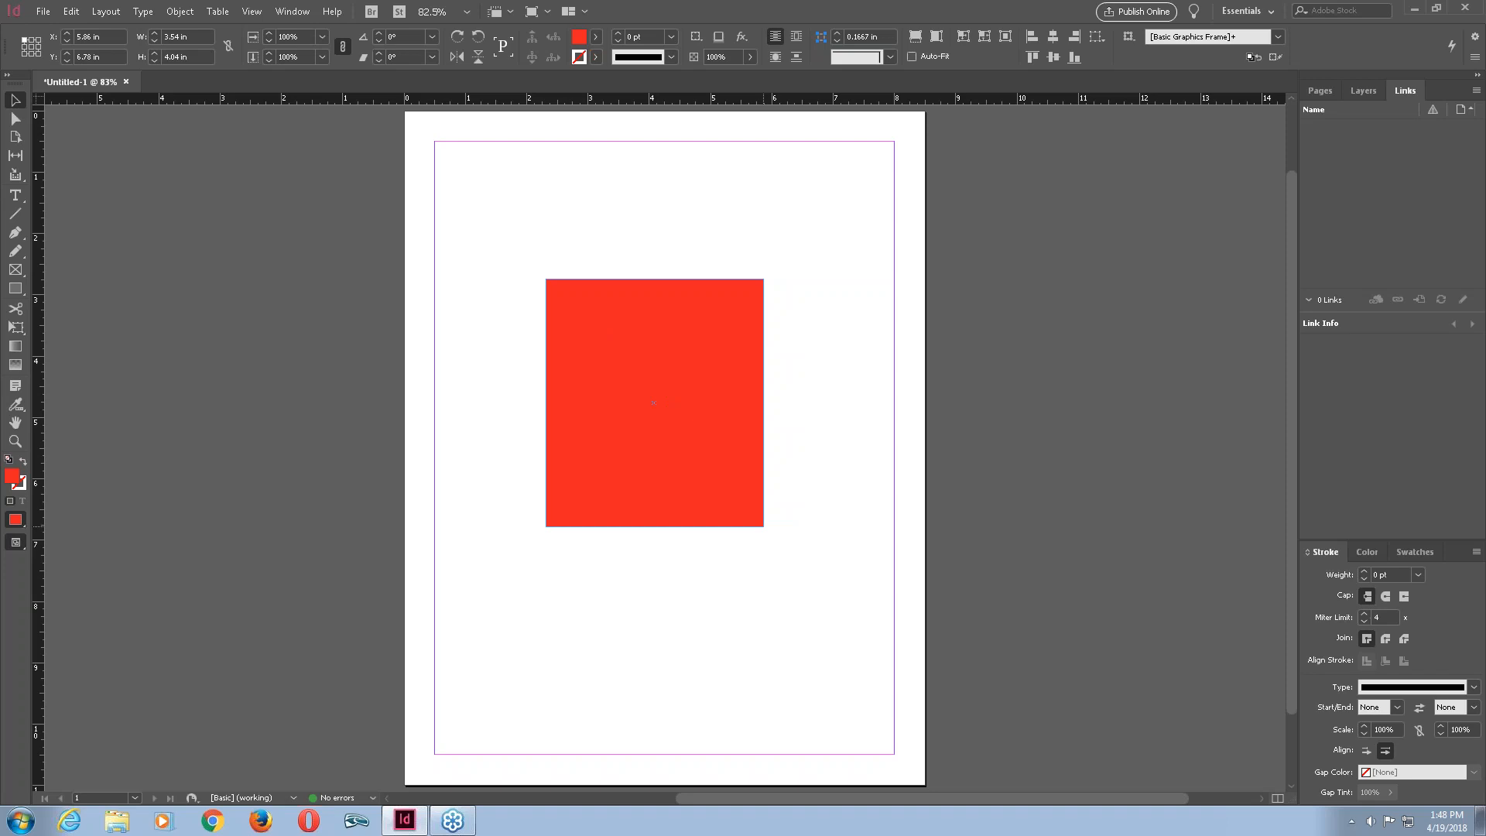
key("shift")
key("shift")
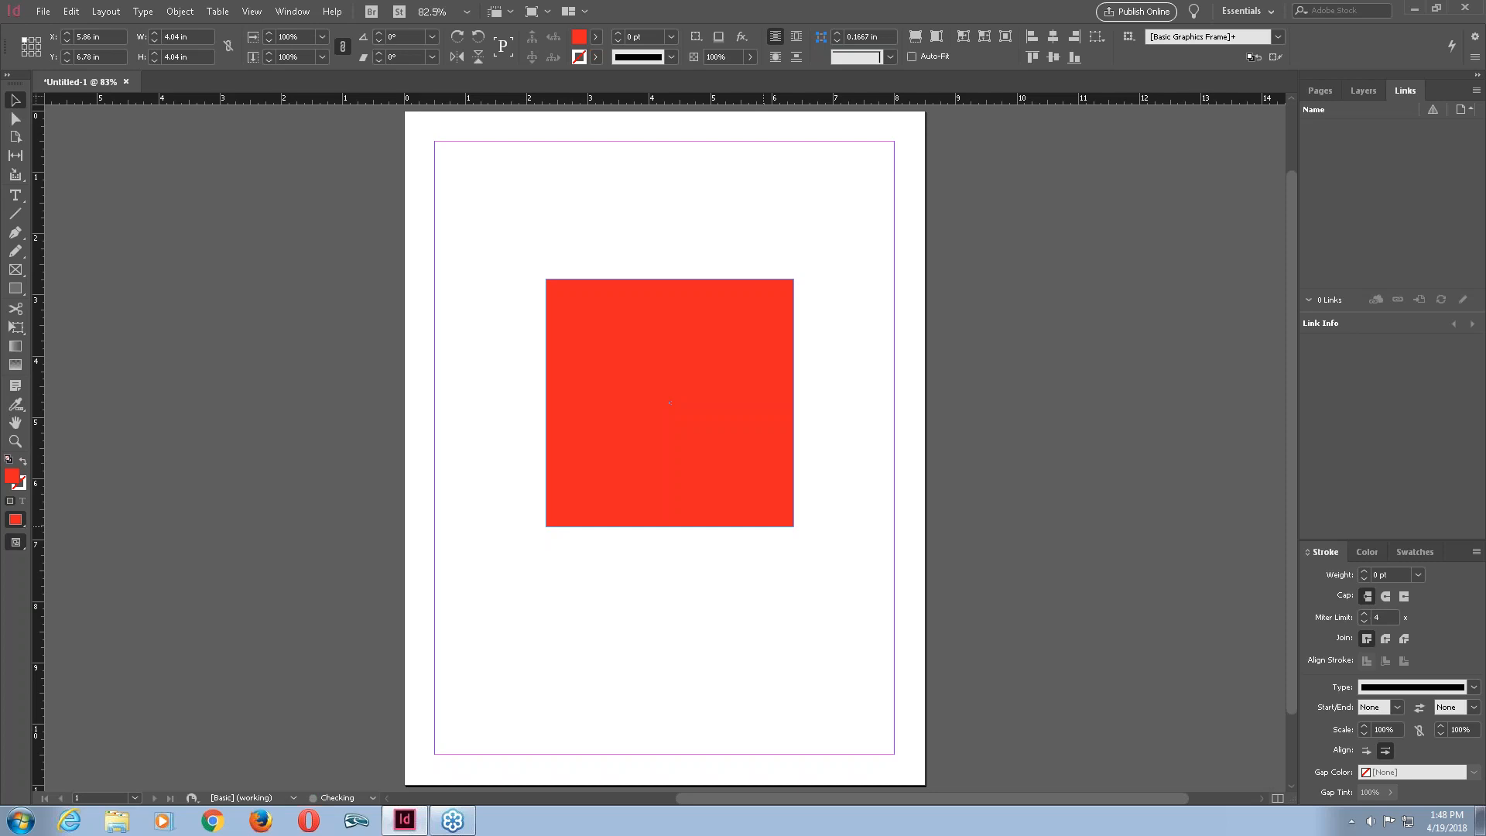
key("shift")
key("shift")
left_click_drag(764, 526, 751, 486)
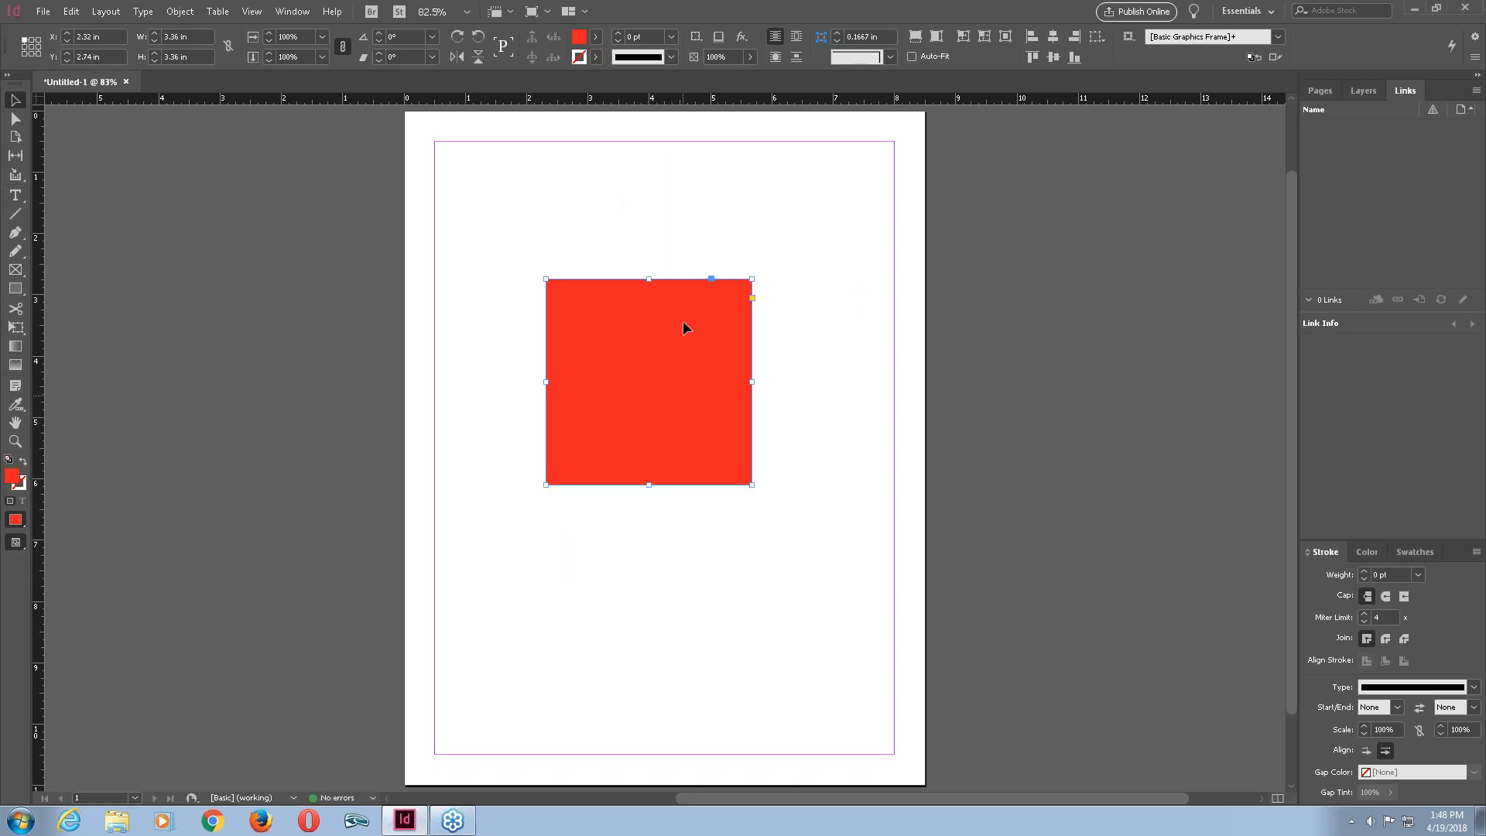
Move the square into the top-left margin corner at X 0.5 in, Y 0.5 in.
left_click_drag(649, 381, 574, 306)
left_click_drag(573, 307, 537, 245)
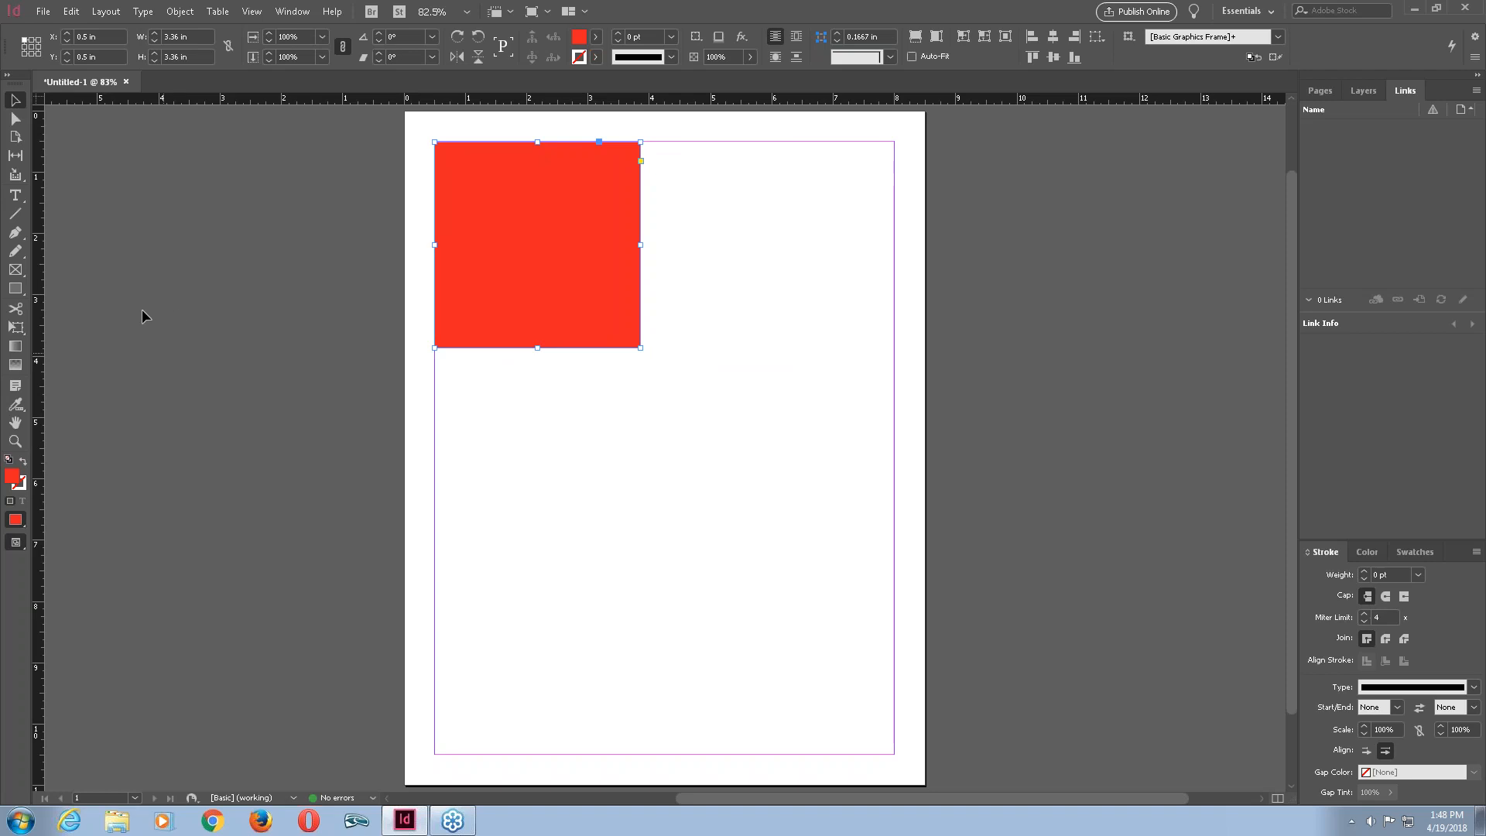
Draw a circle about 3.24 in across in the lower half of the page with the Ellipse tool.
left_click(16, 293)
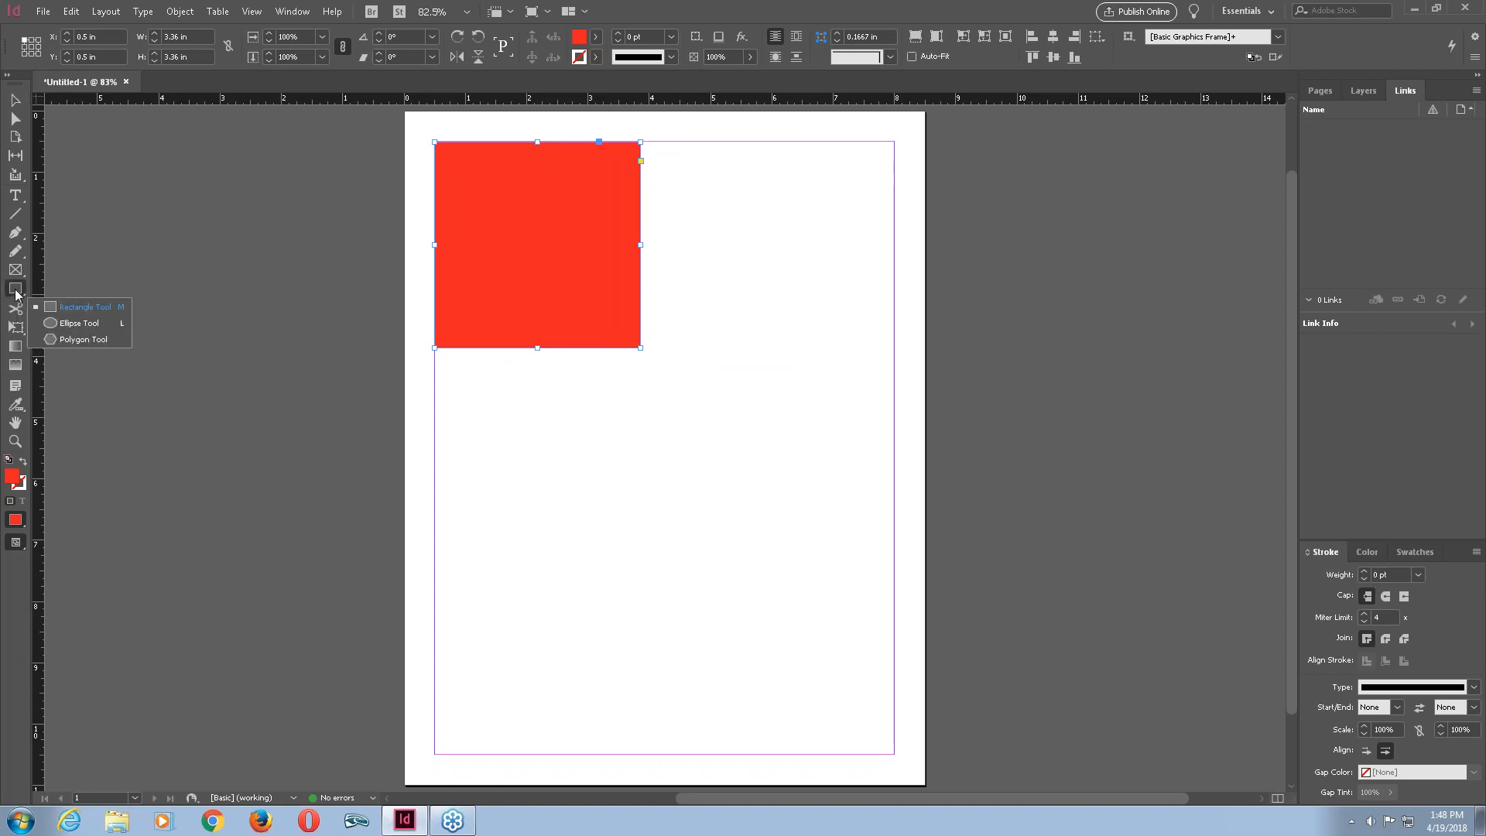
left_click(75, 324)
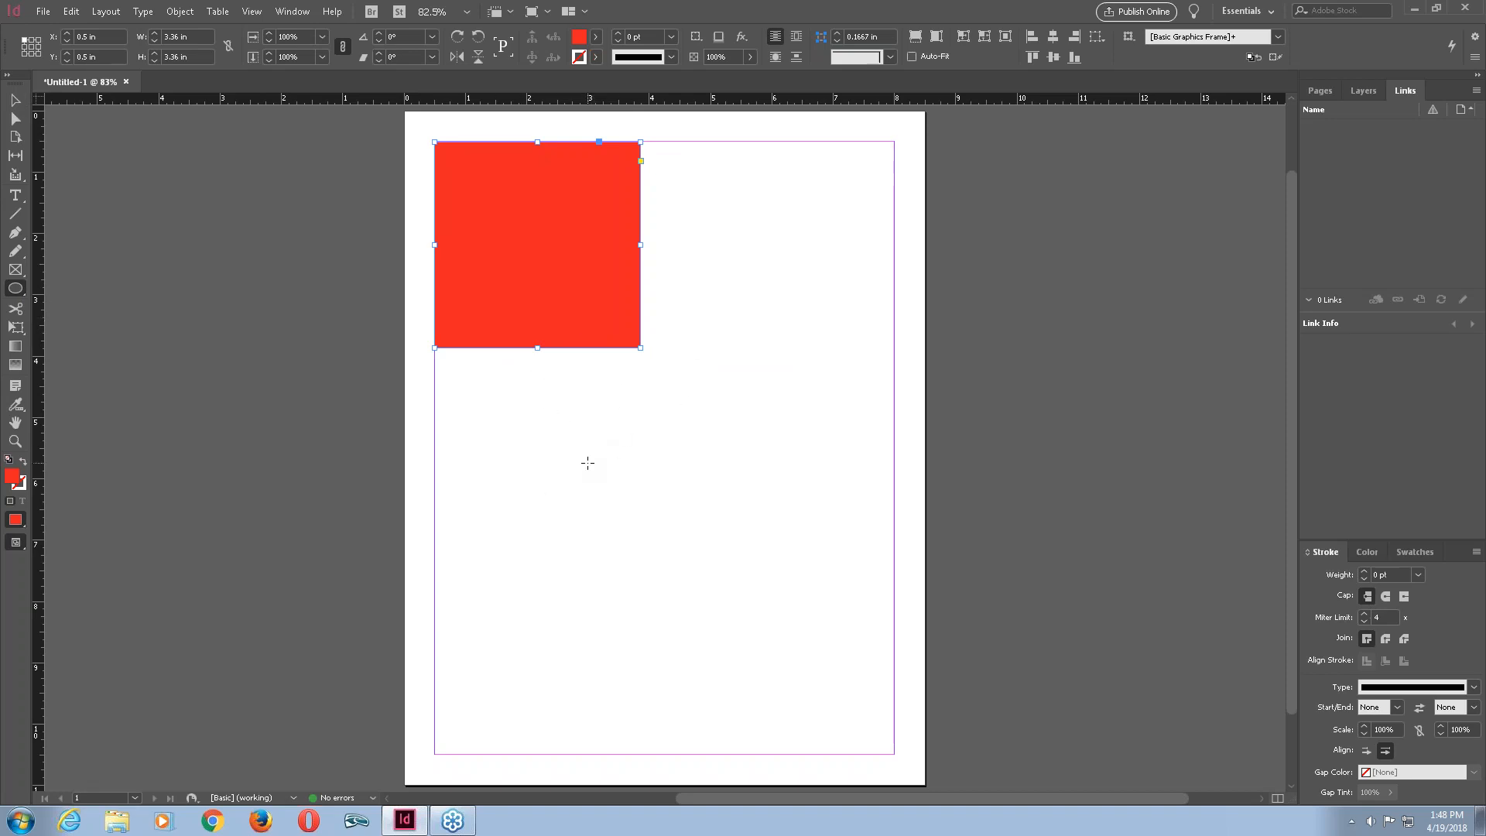
left_click(584, 459)
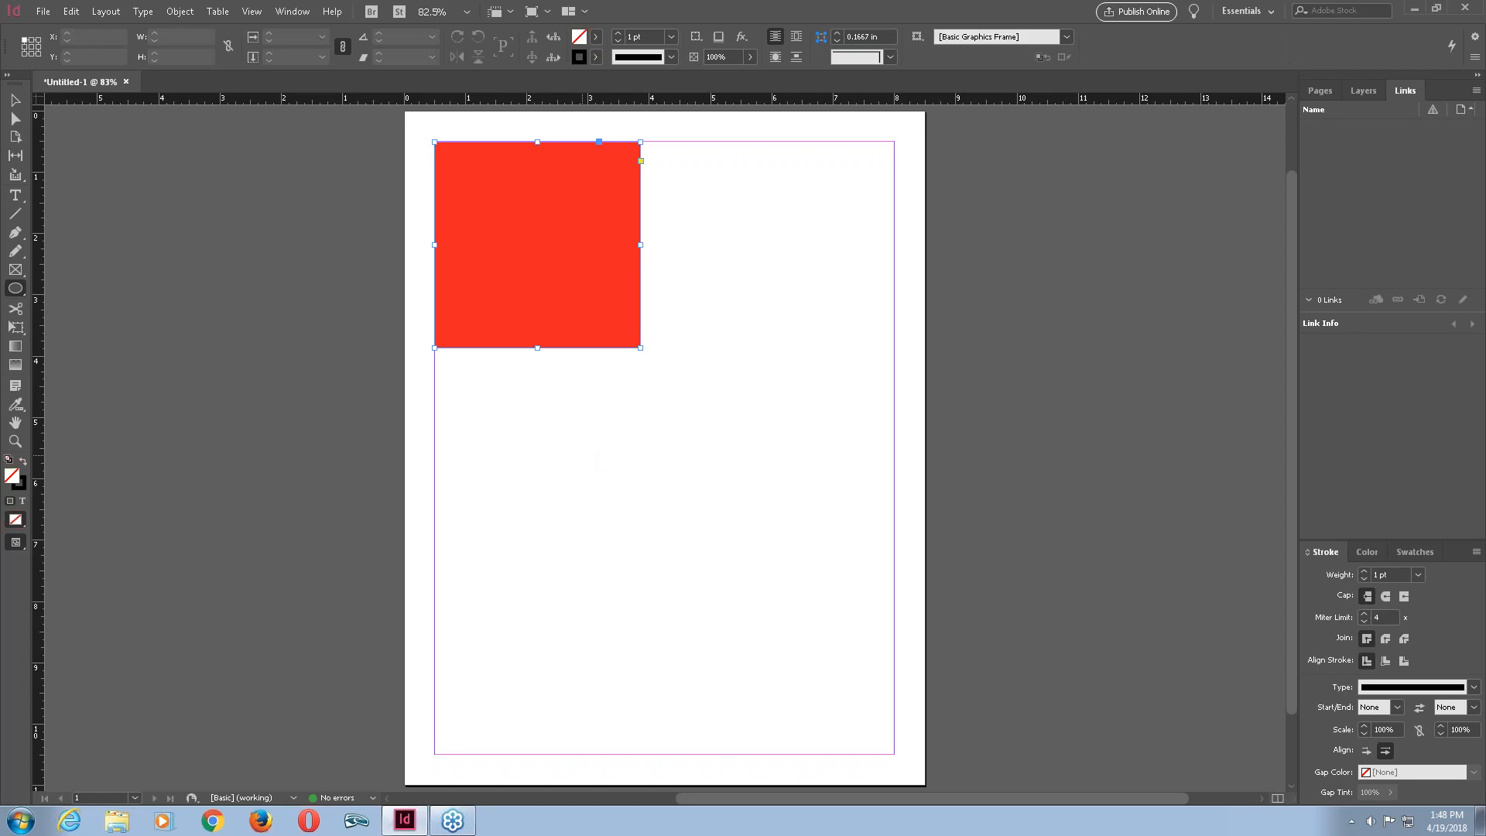
left_click_drag(583, 457, 780, 654)
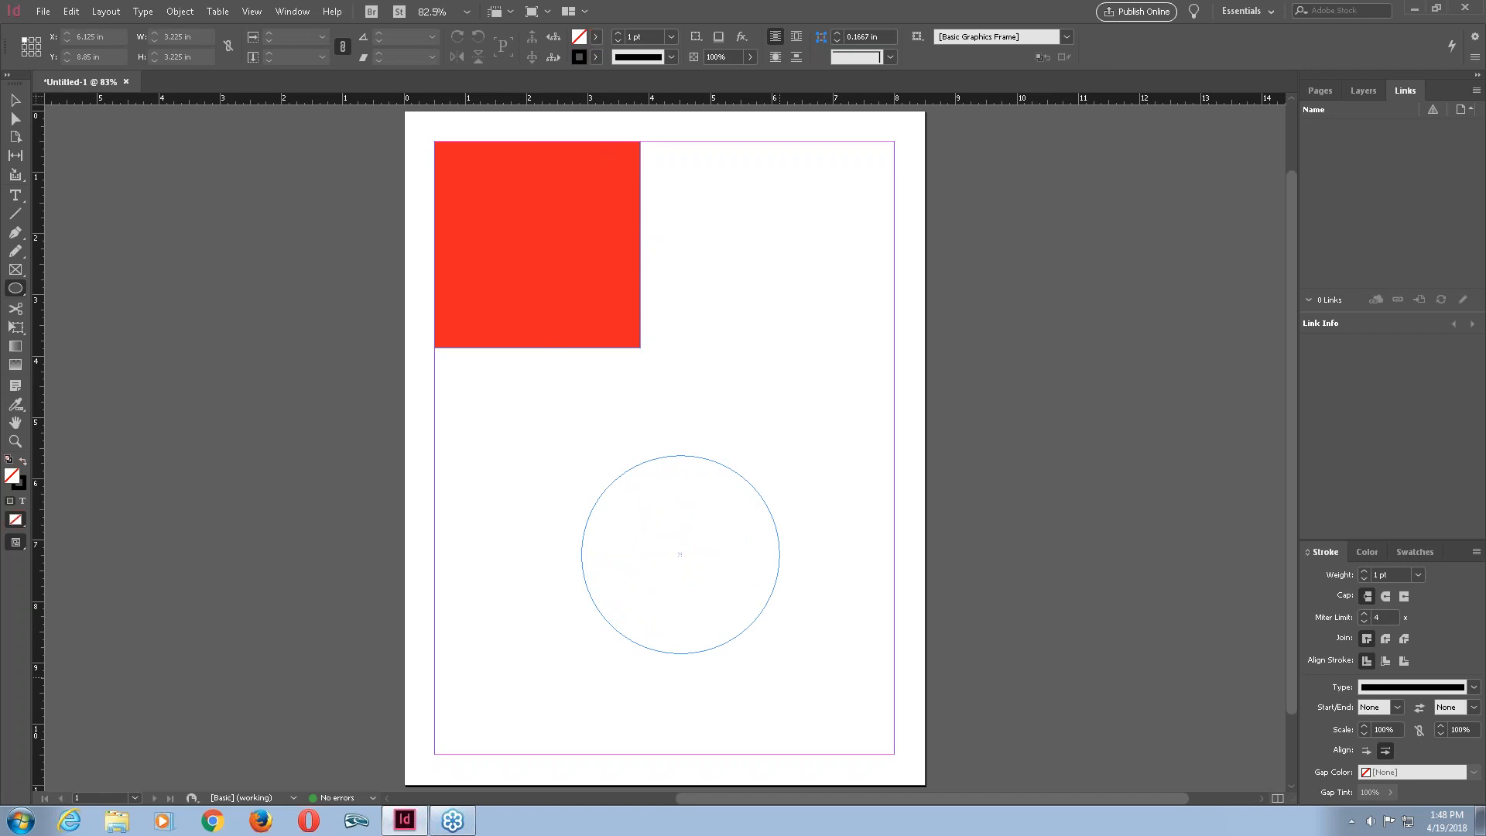
left_click_drag(779, 653, 780, 677)
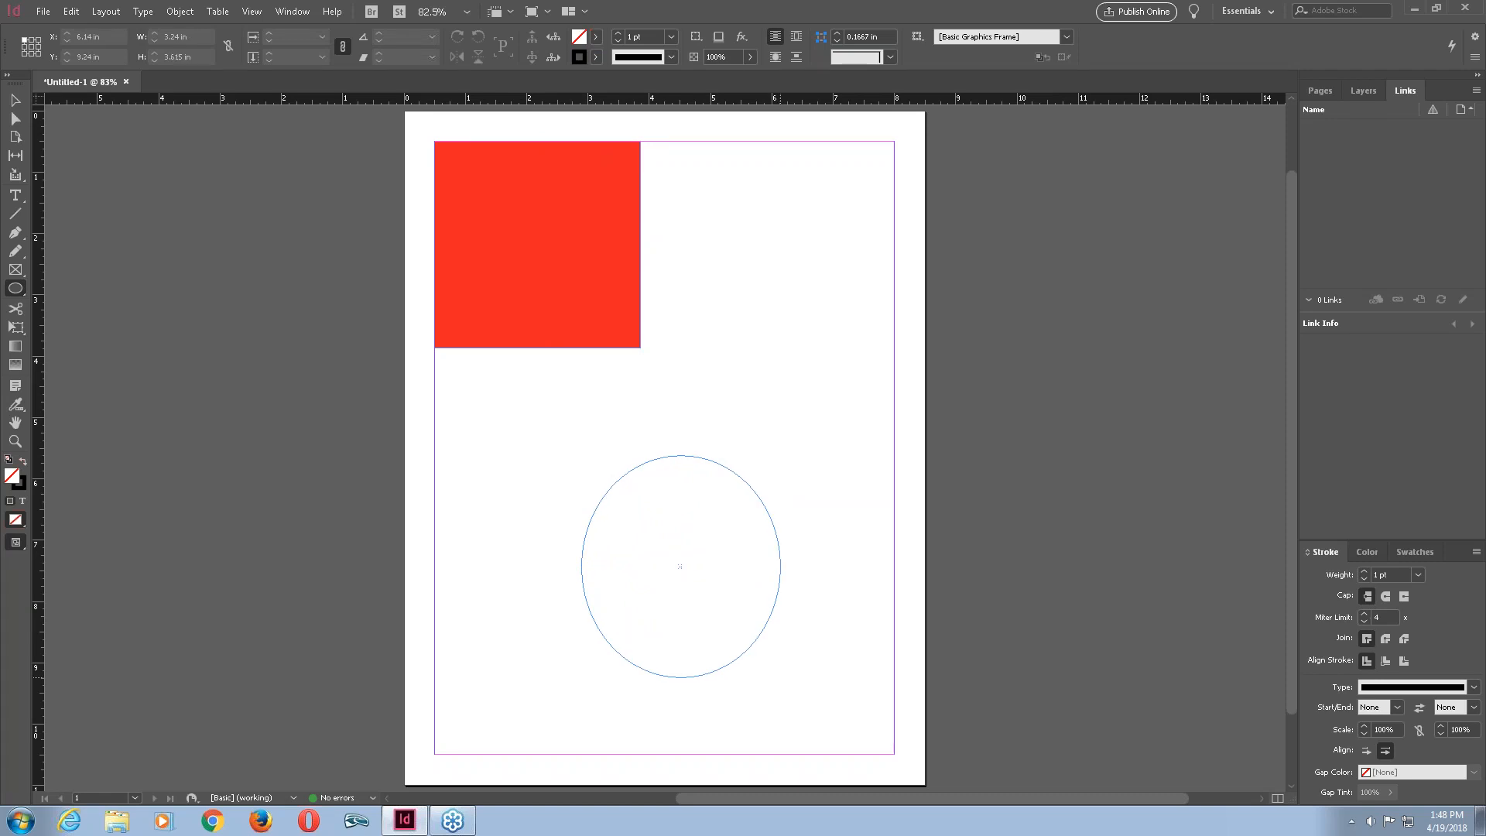
left_click_drag(780, 677, 780, 654)
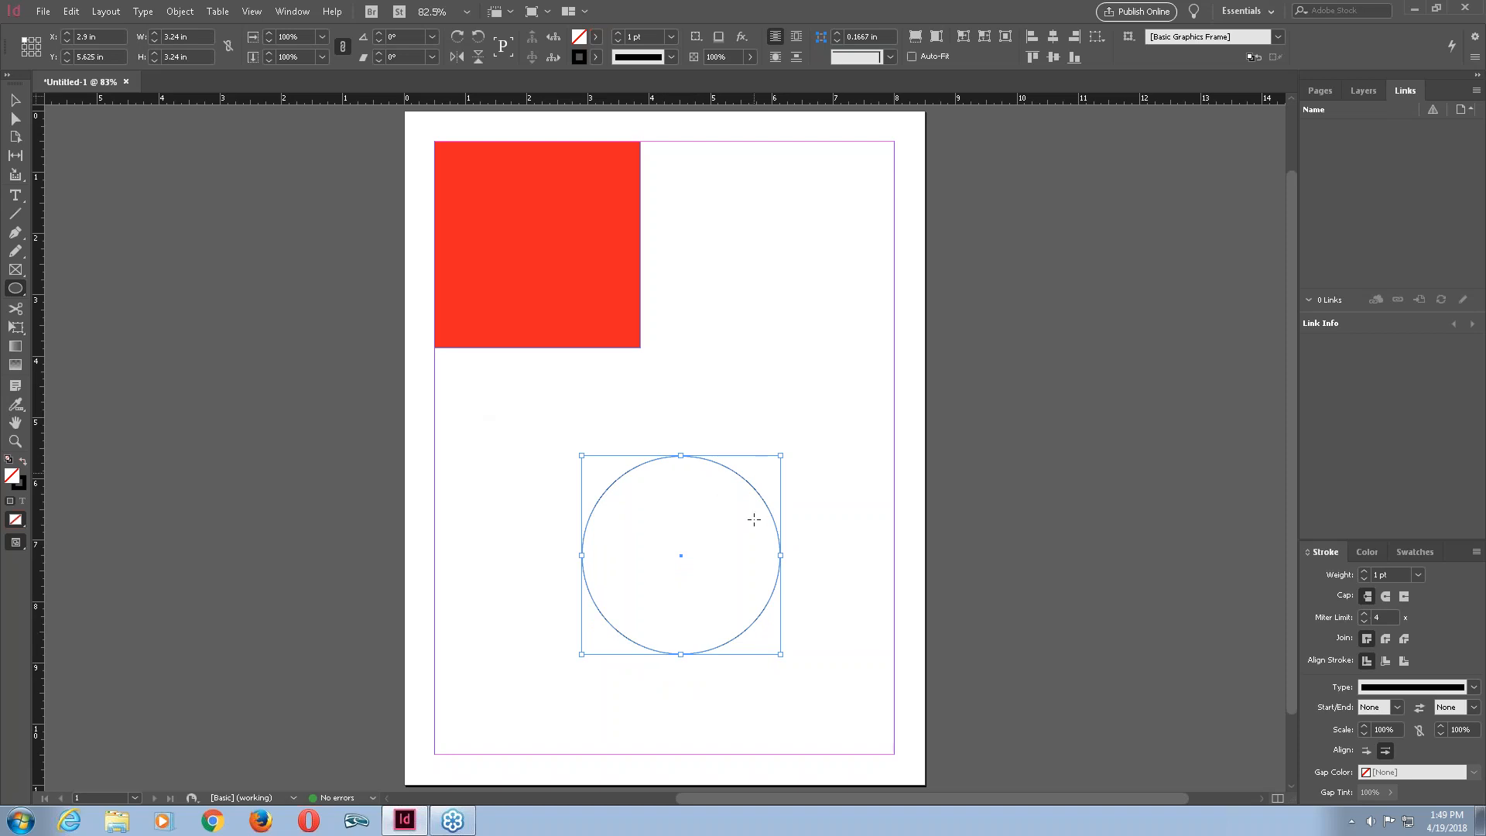
Fill the circle with green (C 72, M 0, Y 77, K 0).
key("v")
mouse_move(737, 472)
left_mouse_down()
mouse_move(703, 446)
mouse_move(621, 464)
mouse_move(720, 478)
left_mouse_up()
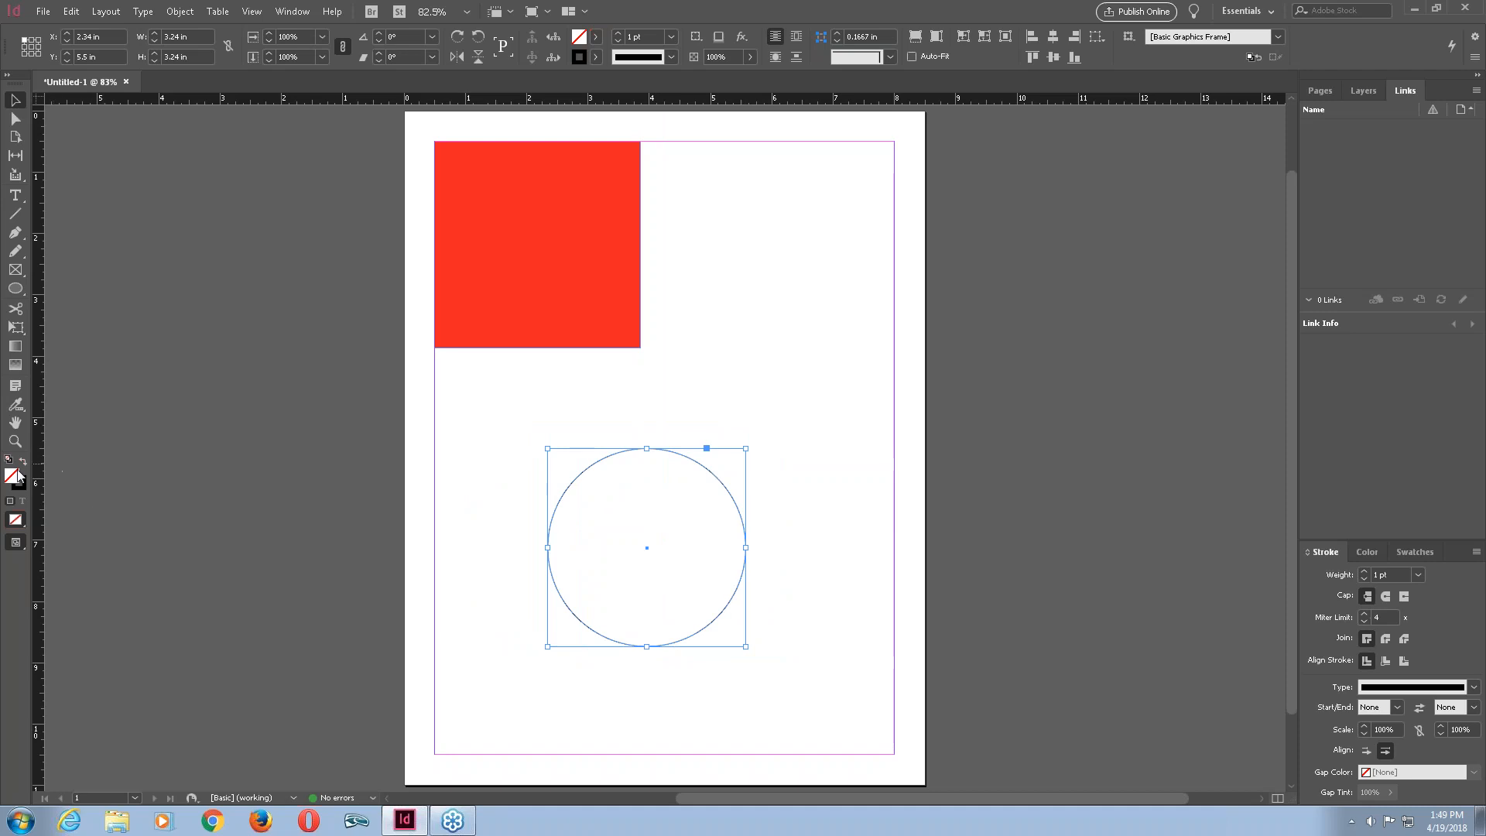
left_click(1371, 552)
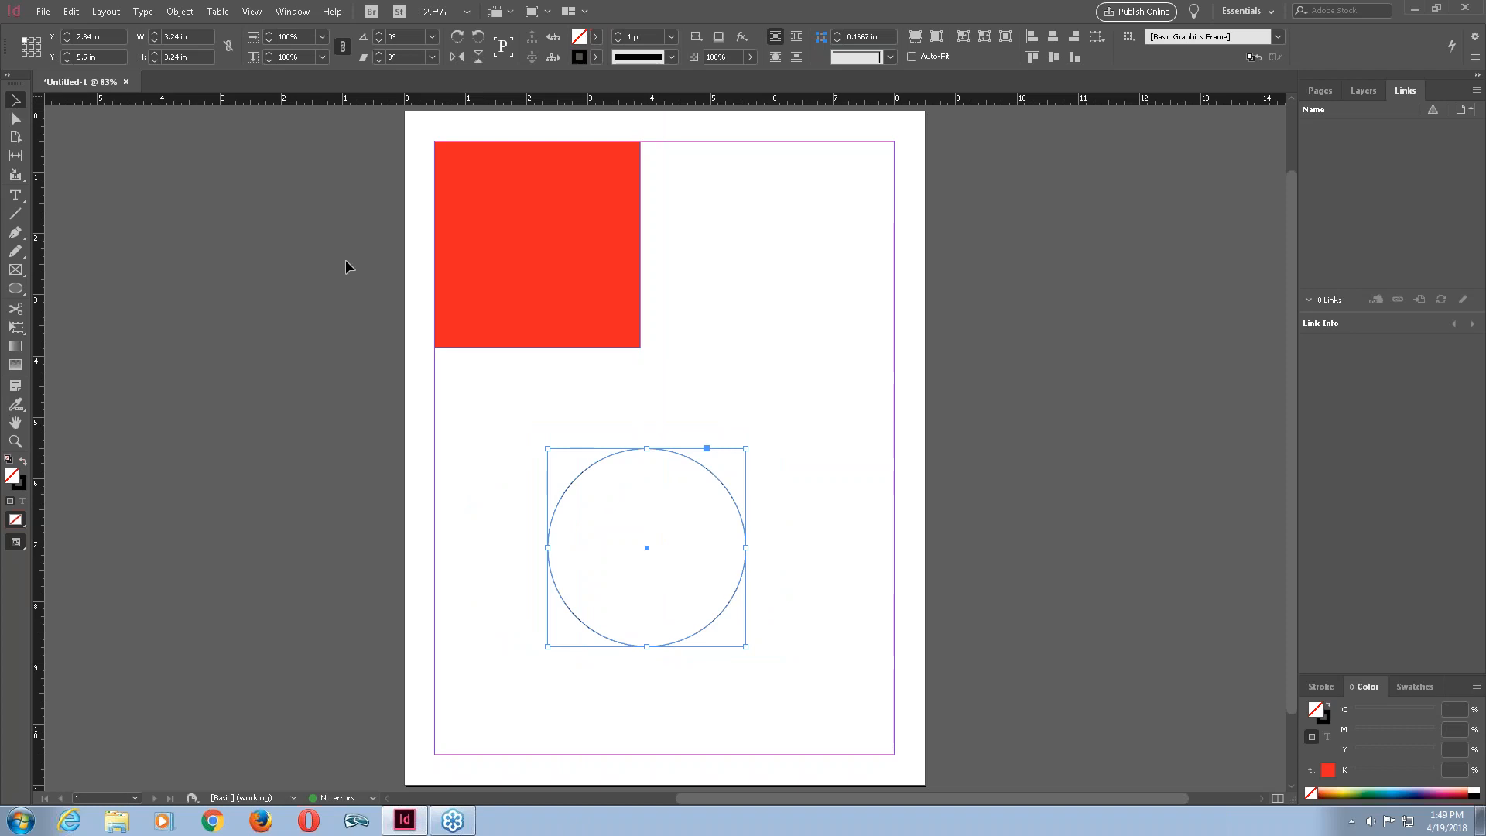
double_click(13, 479)
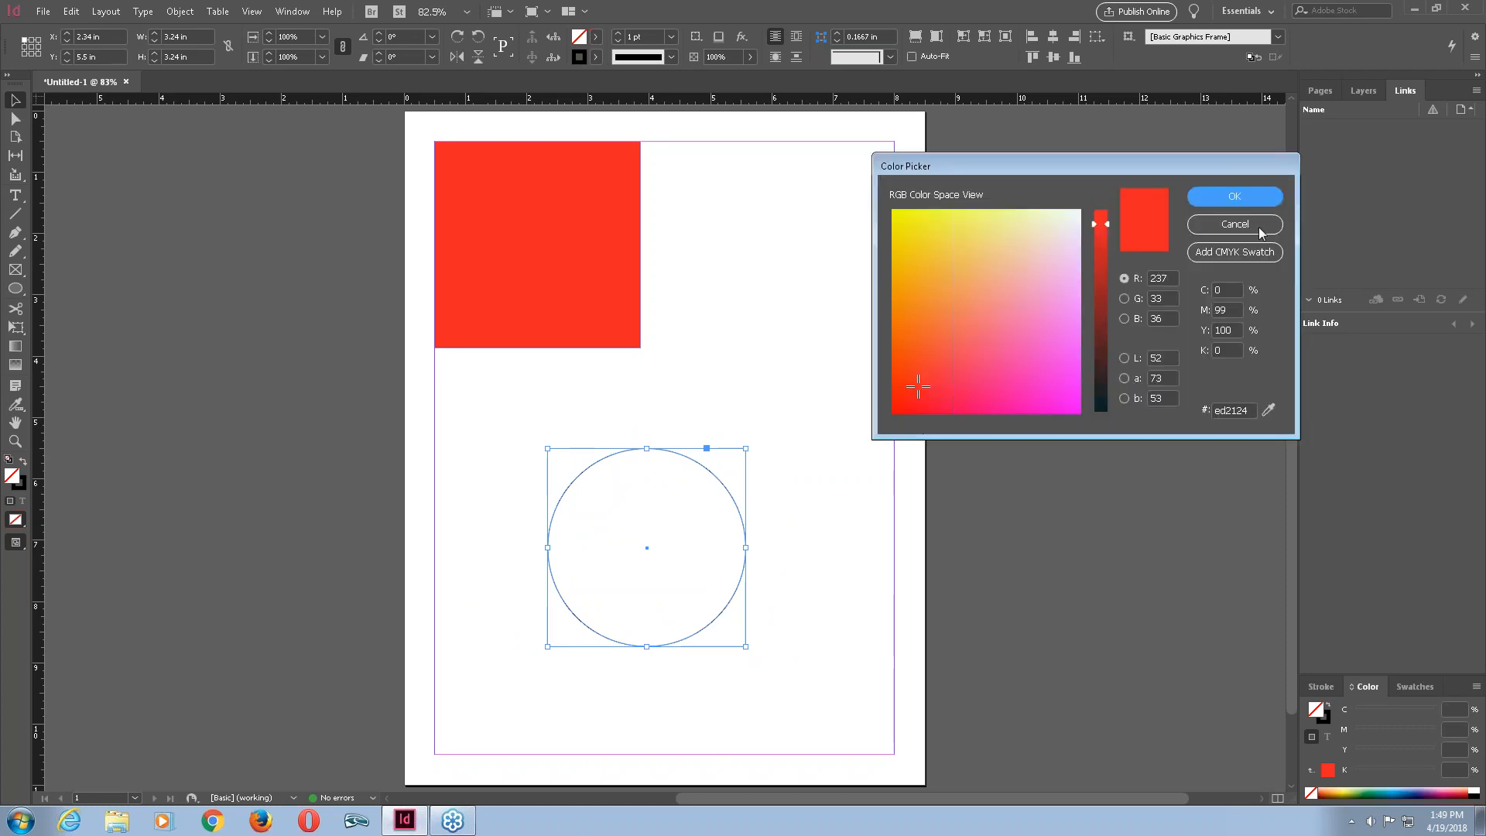
left_click(1227, 224)
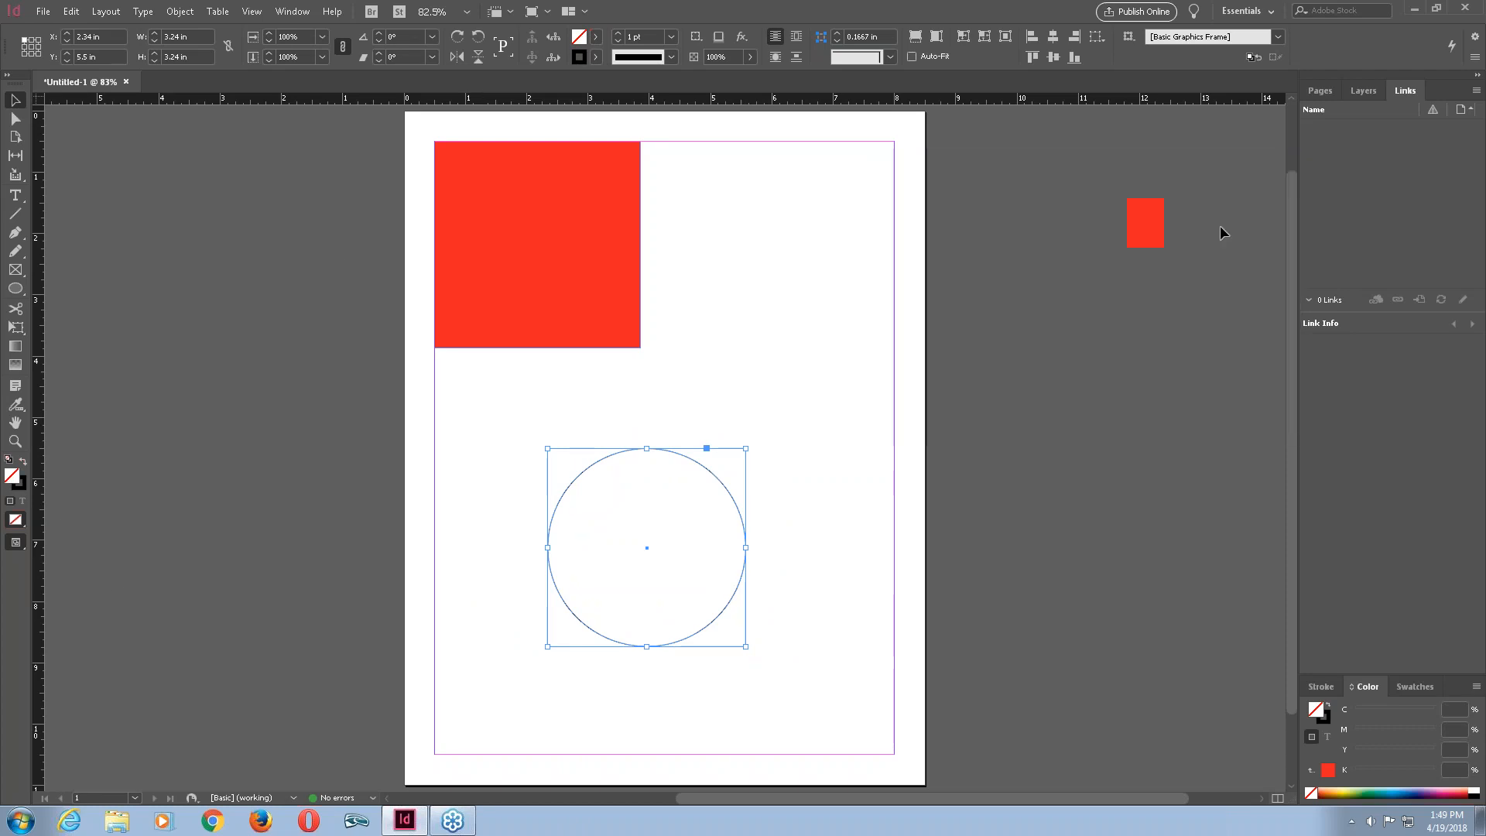
left_click(21, 483)
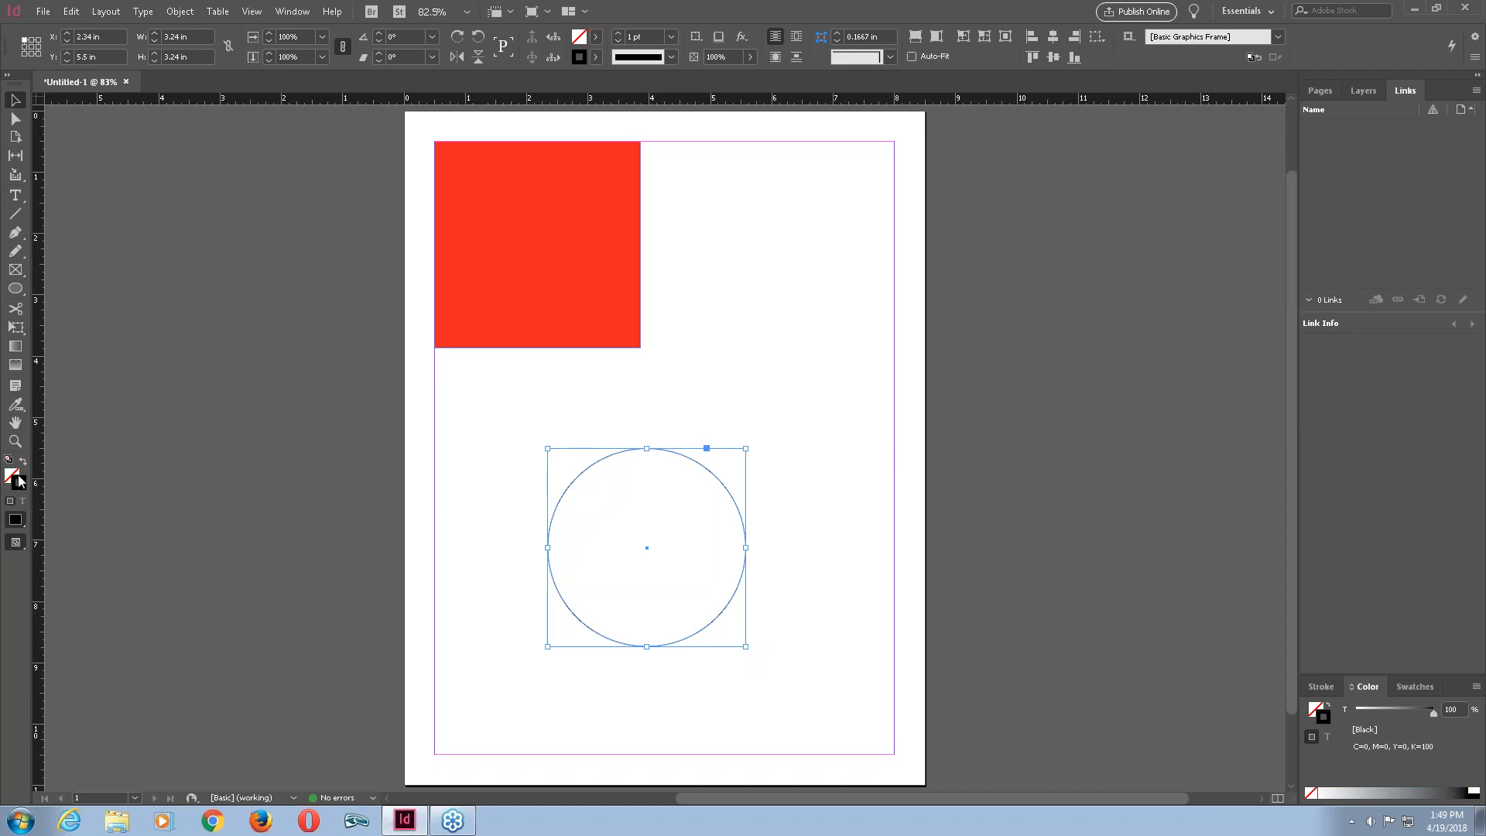
double_click(19, 480)
left_click(1239, 226)
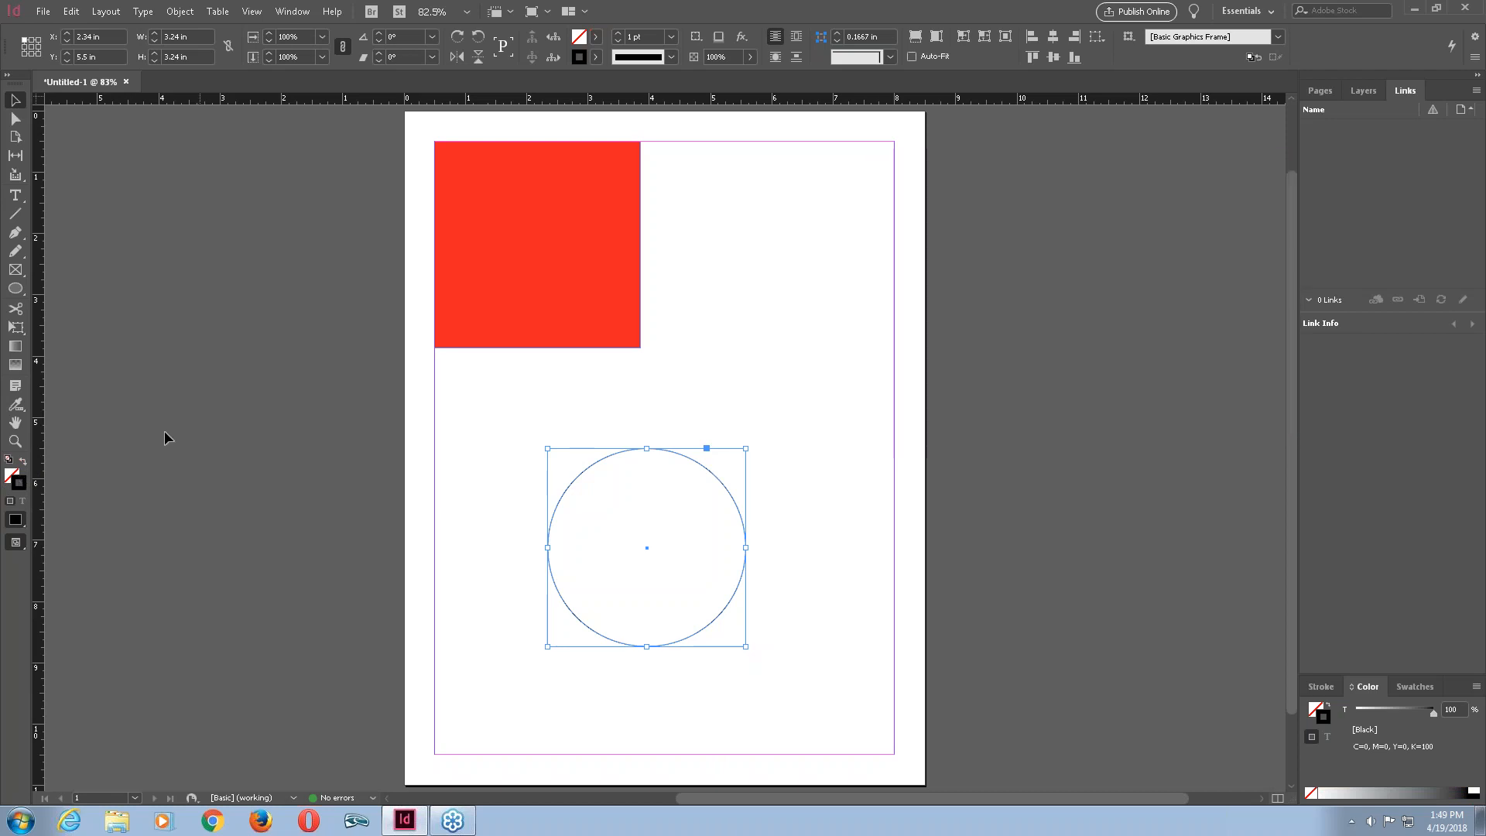
left_click(10, 475)
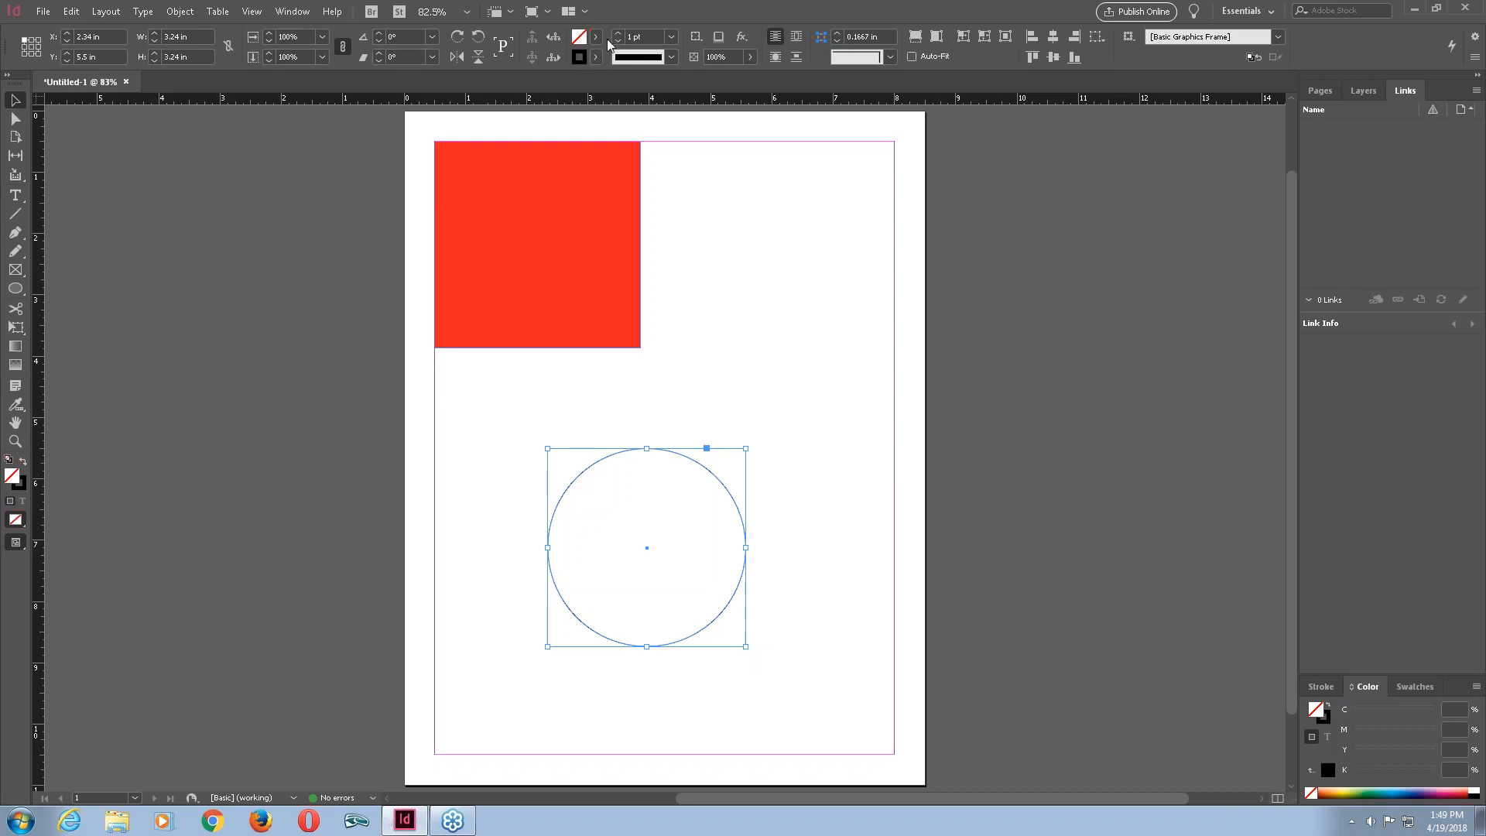
double_click(581, 39)
left_click_drag(1046, 287, 972, 256)
key("Return")
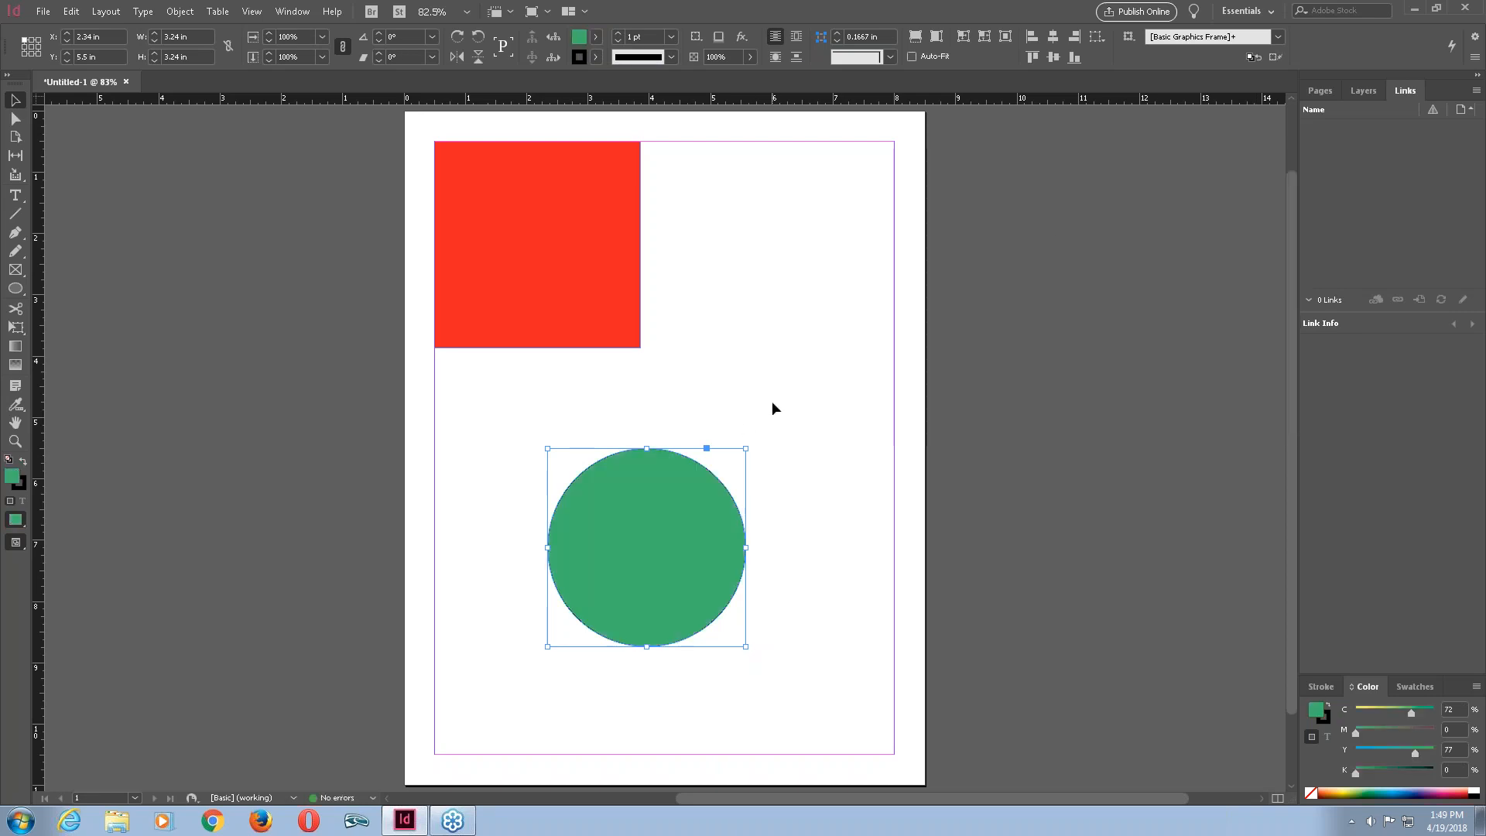
Move the green circle to about X 3.28 in, Y 4.86 in and set its stroke to None.
left_click(785, 437)
left_click_drag(709, 491, 768, 451)
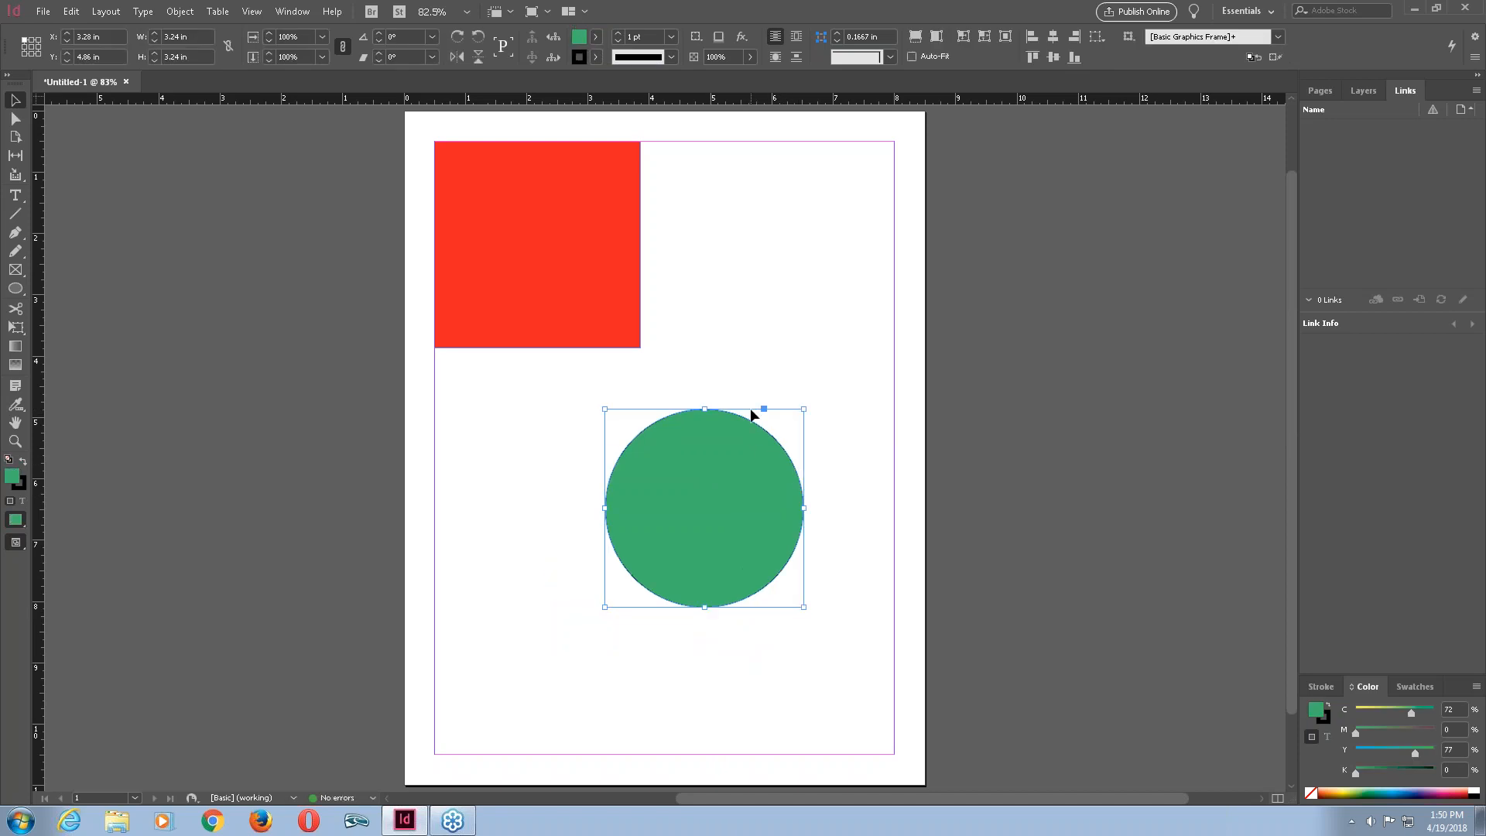
left_click(595, 61)
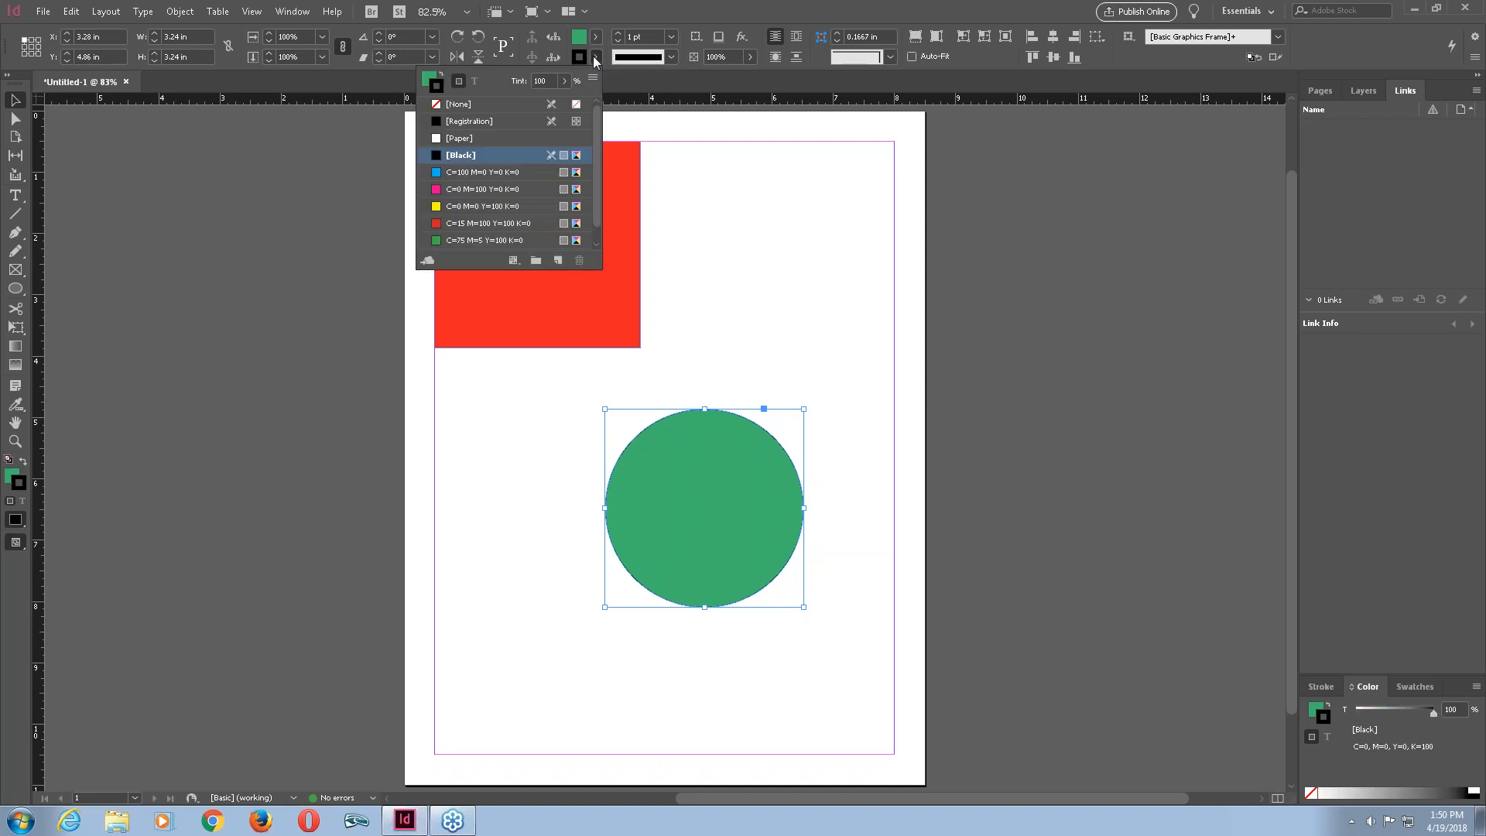
left_click(472, 108)
left_click(847, 448)
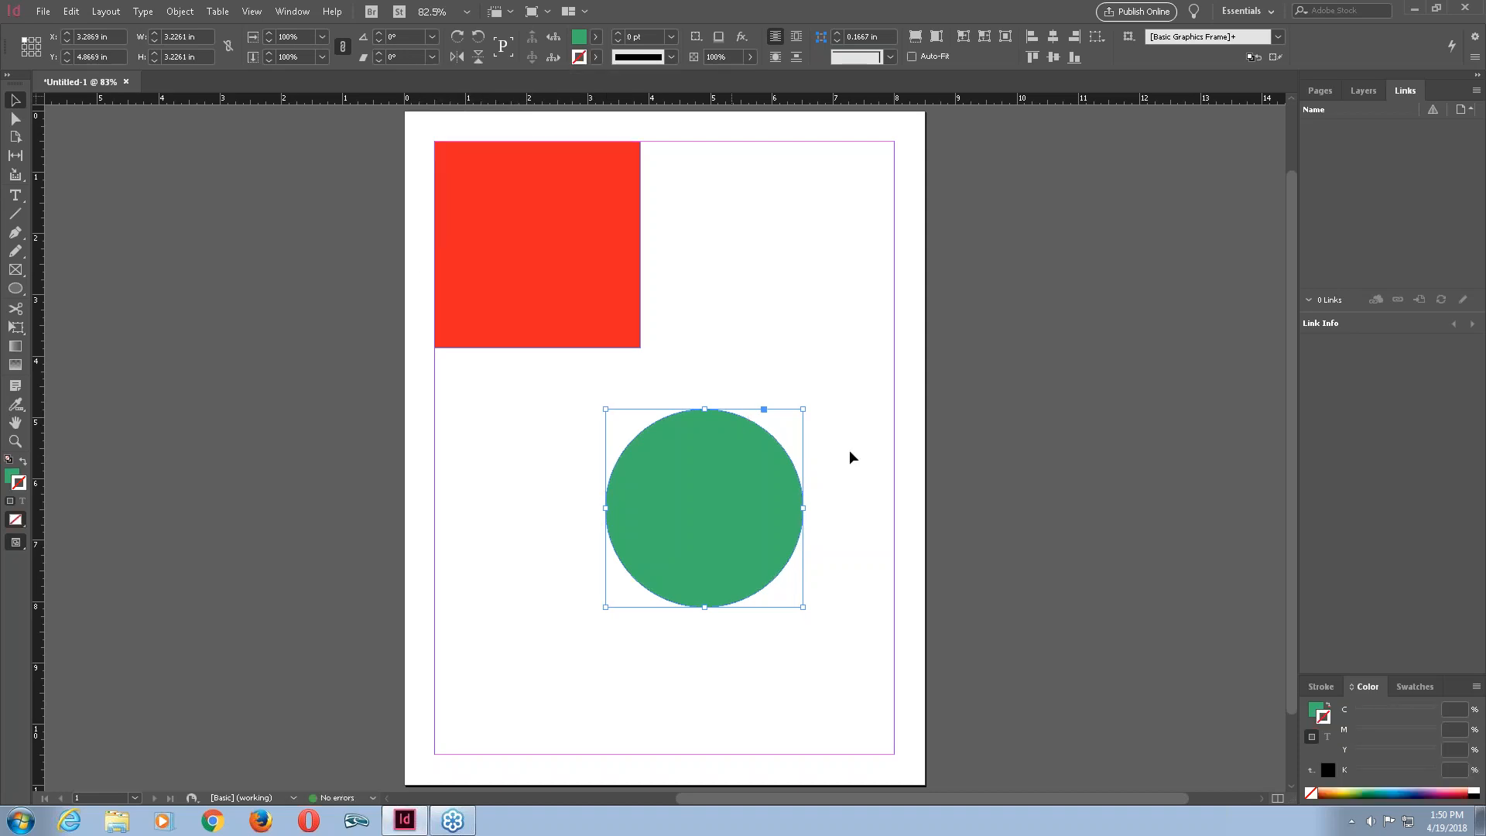
left_click(851, 455)
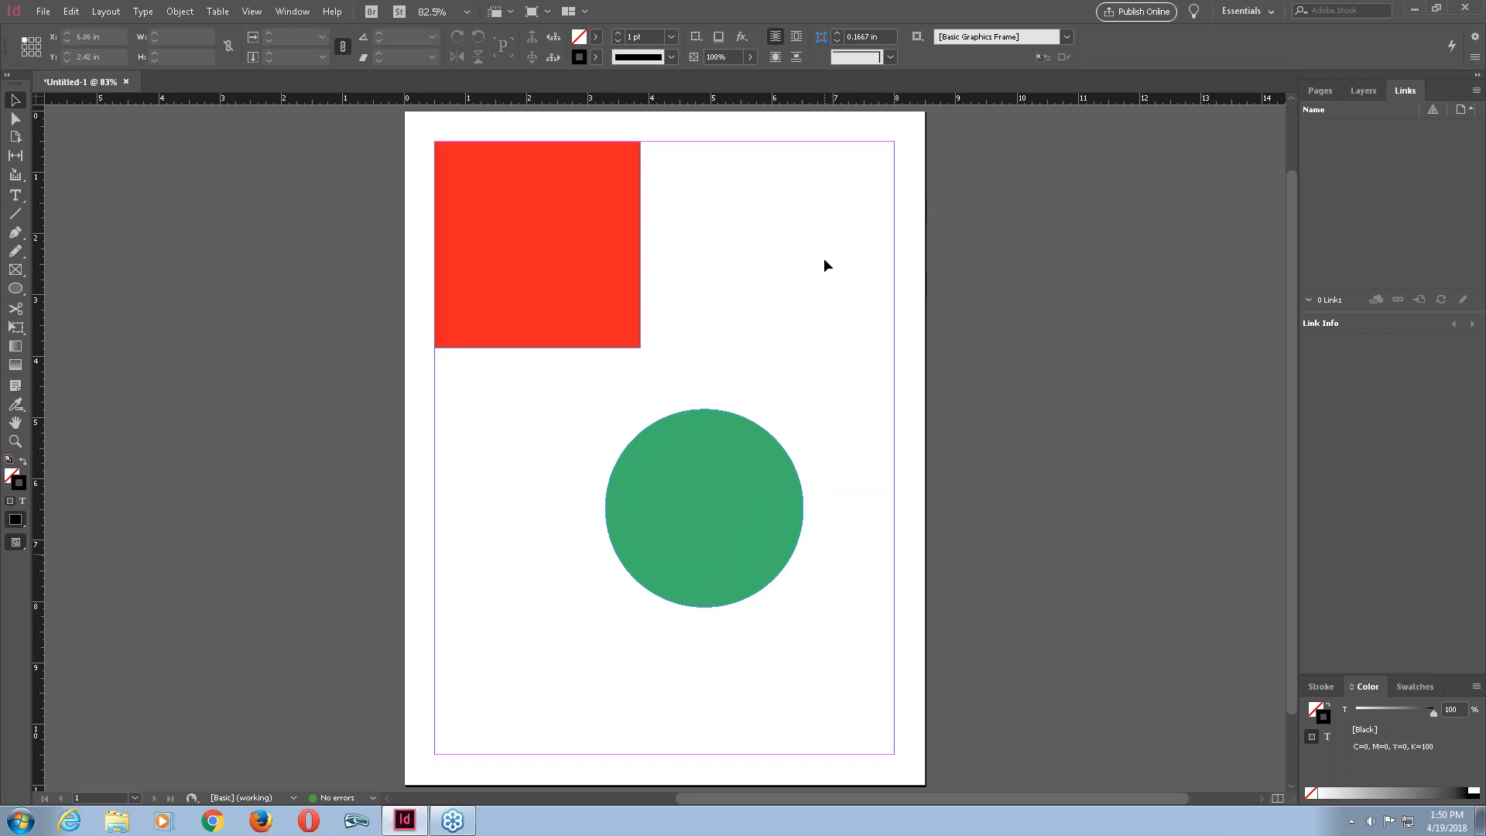
Select both shapes and delete them, then open the Layers panel.
left_click_drag(830, 258, 512, 471)
key("Delete")
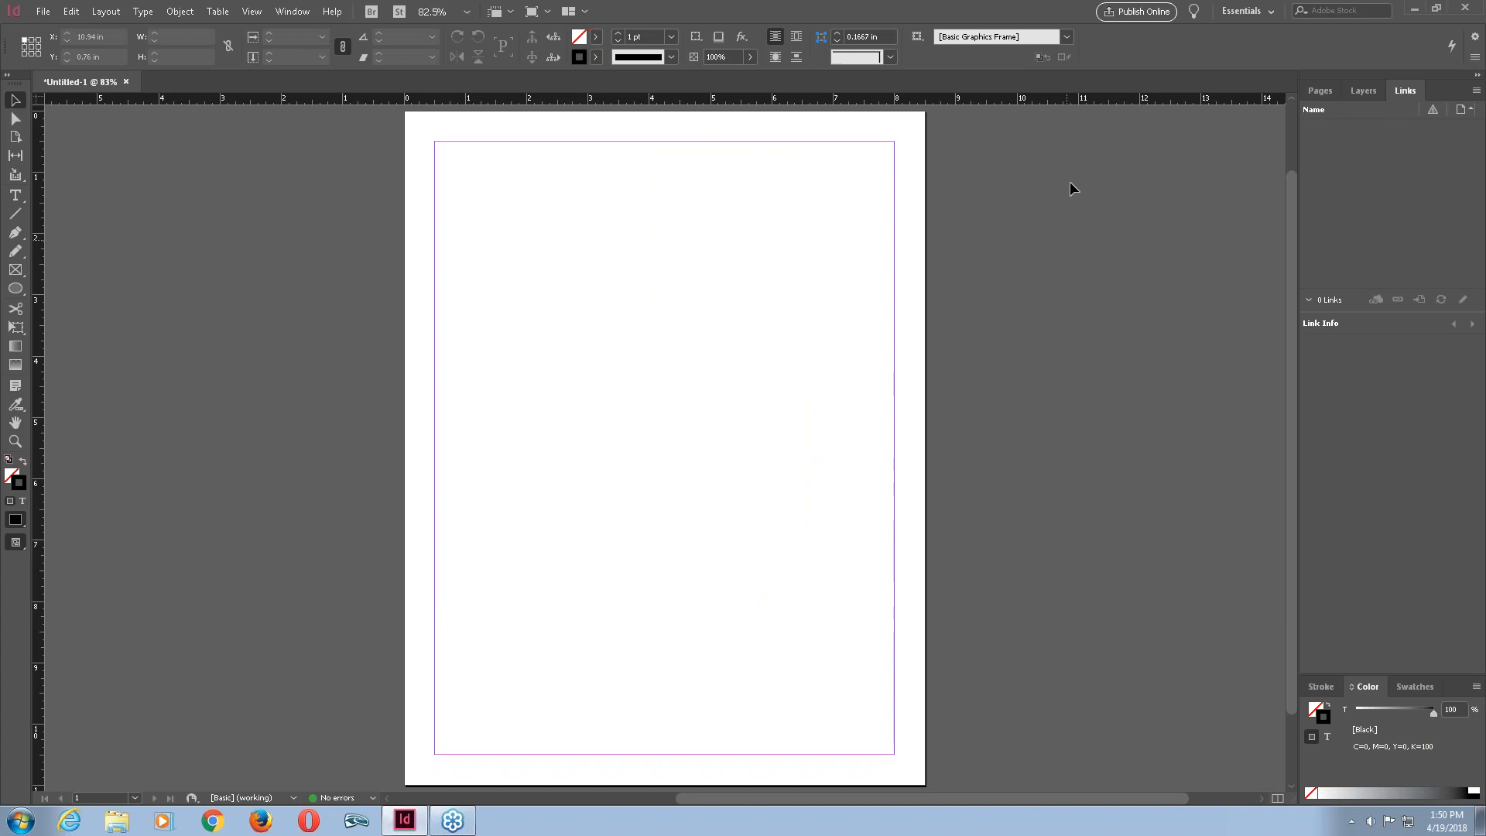
left_click(1318, 90)
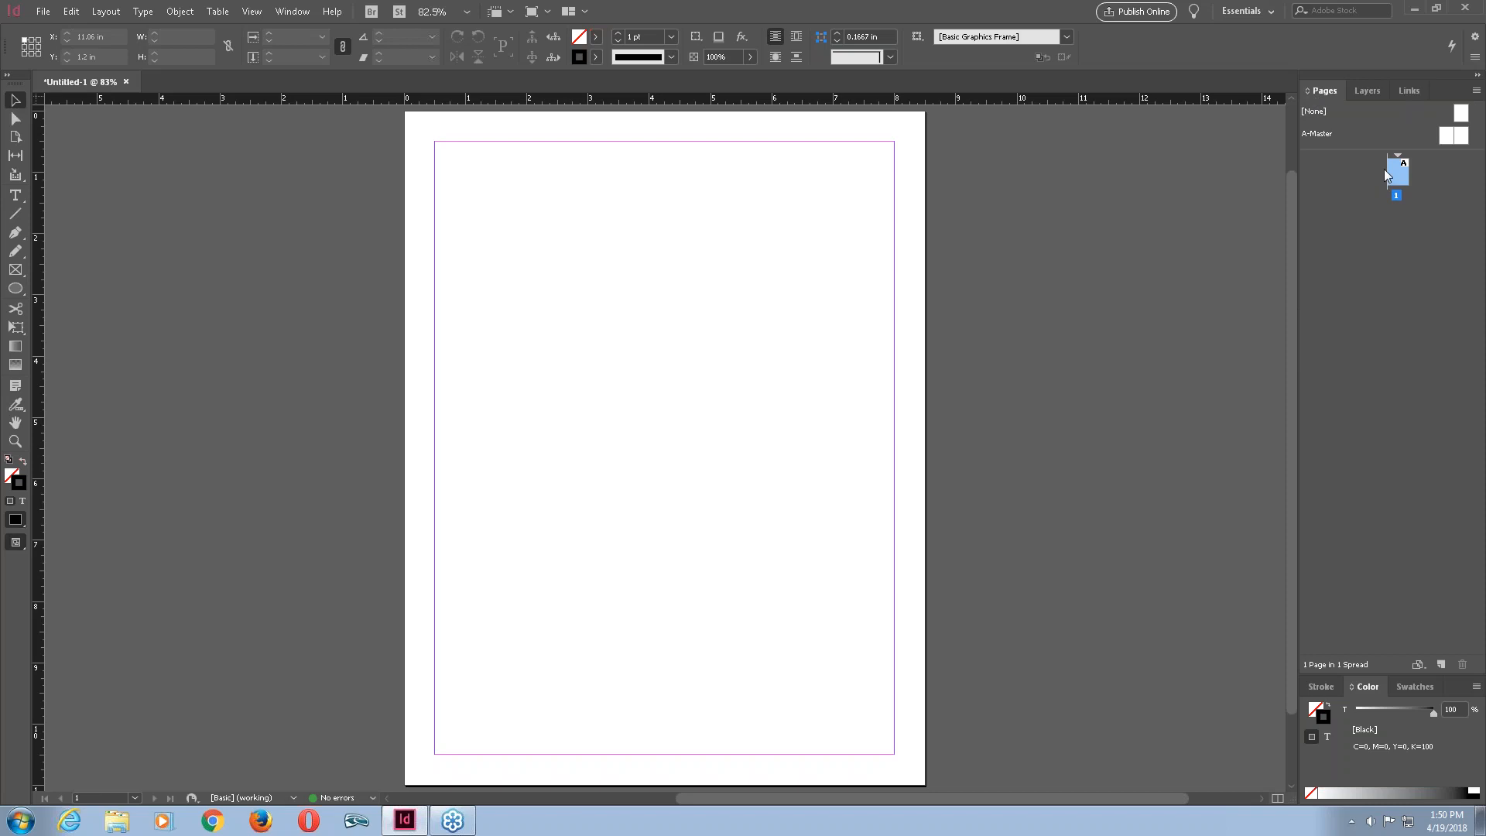
left_click(1367, 91)
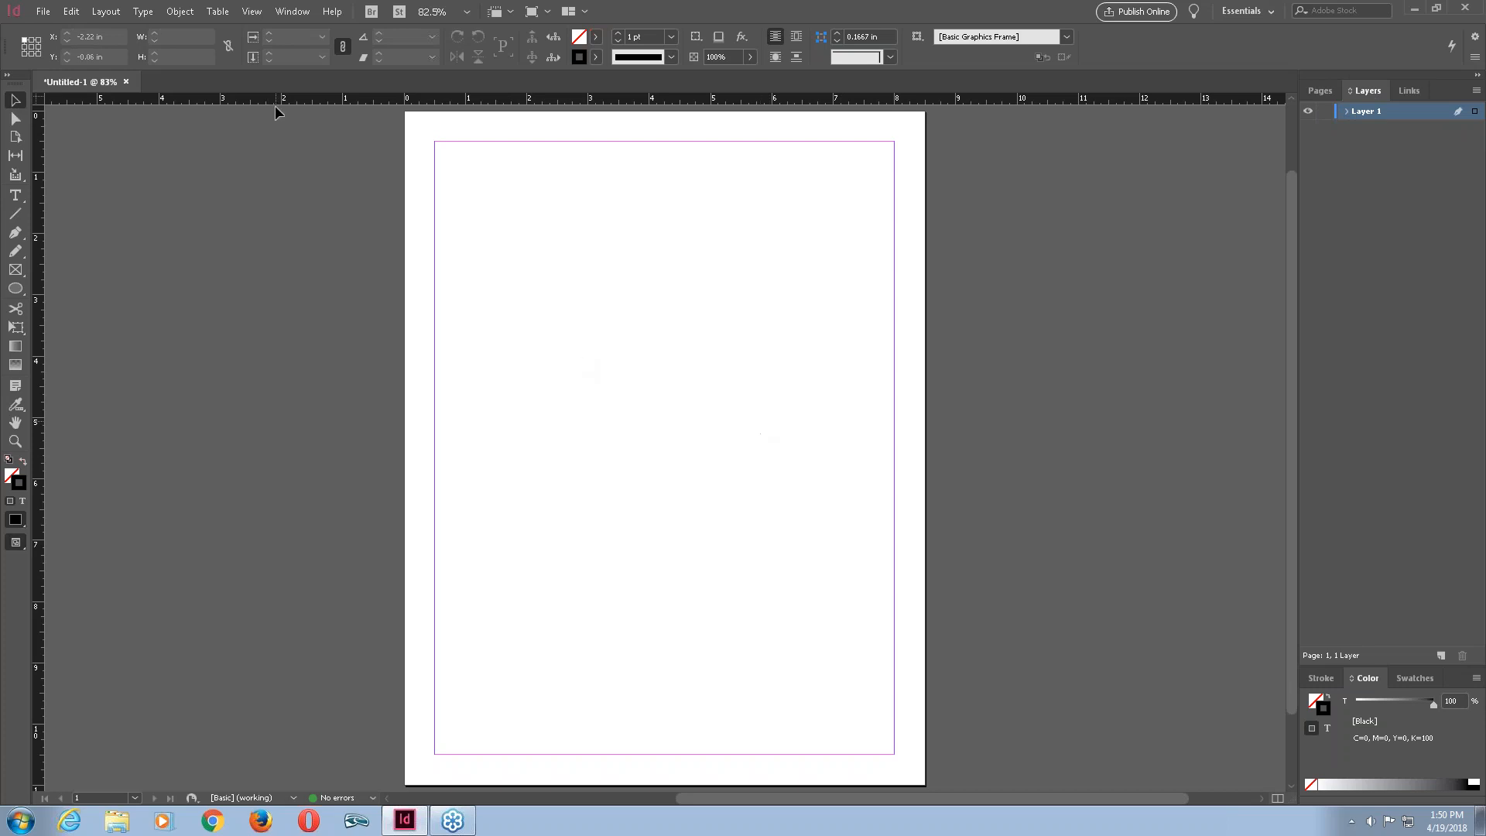
Draw a hexagon about 3.84 by 3.33 in with the Polygon tool and delete it.
left_click_drag(15, 289, 62, 339)
mouse_move(563, 256)
left_mouse_down()
mouse_move(748, 418)
mouse_move(740, 464)
mouse_move(797, 513)
left_mouse_up()
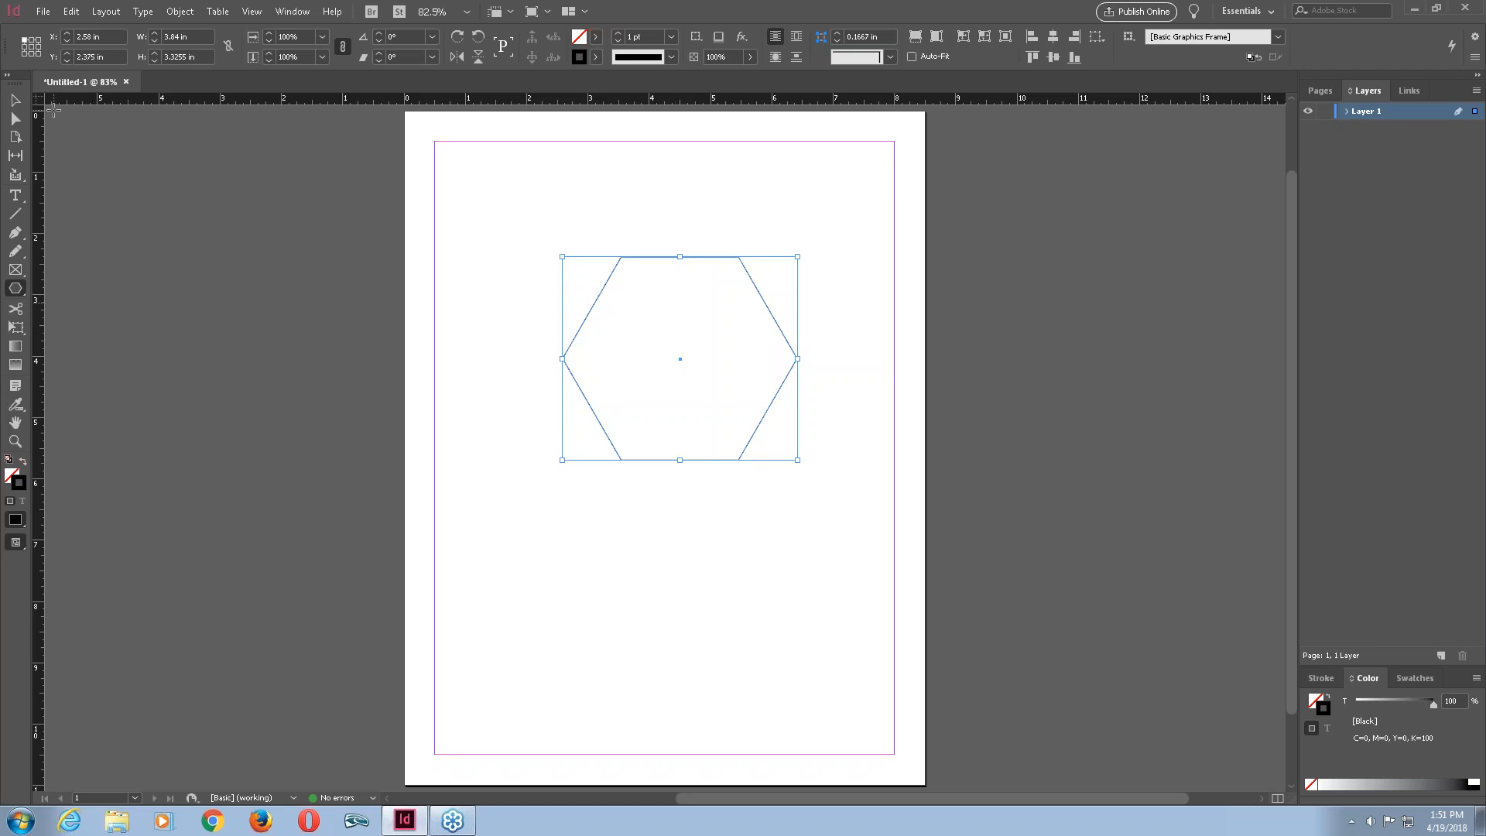
key("Delete")
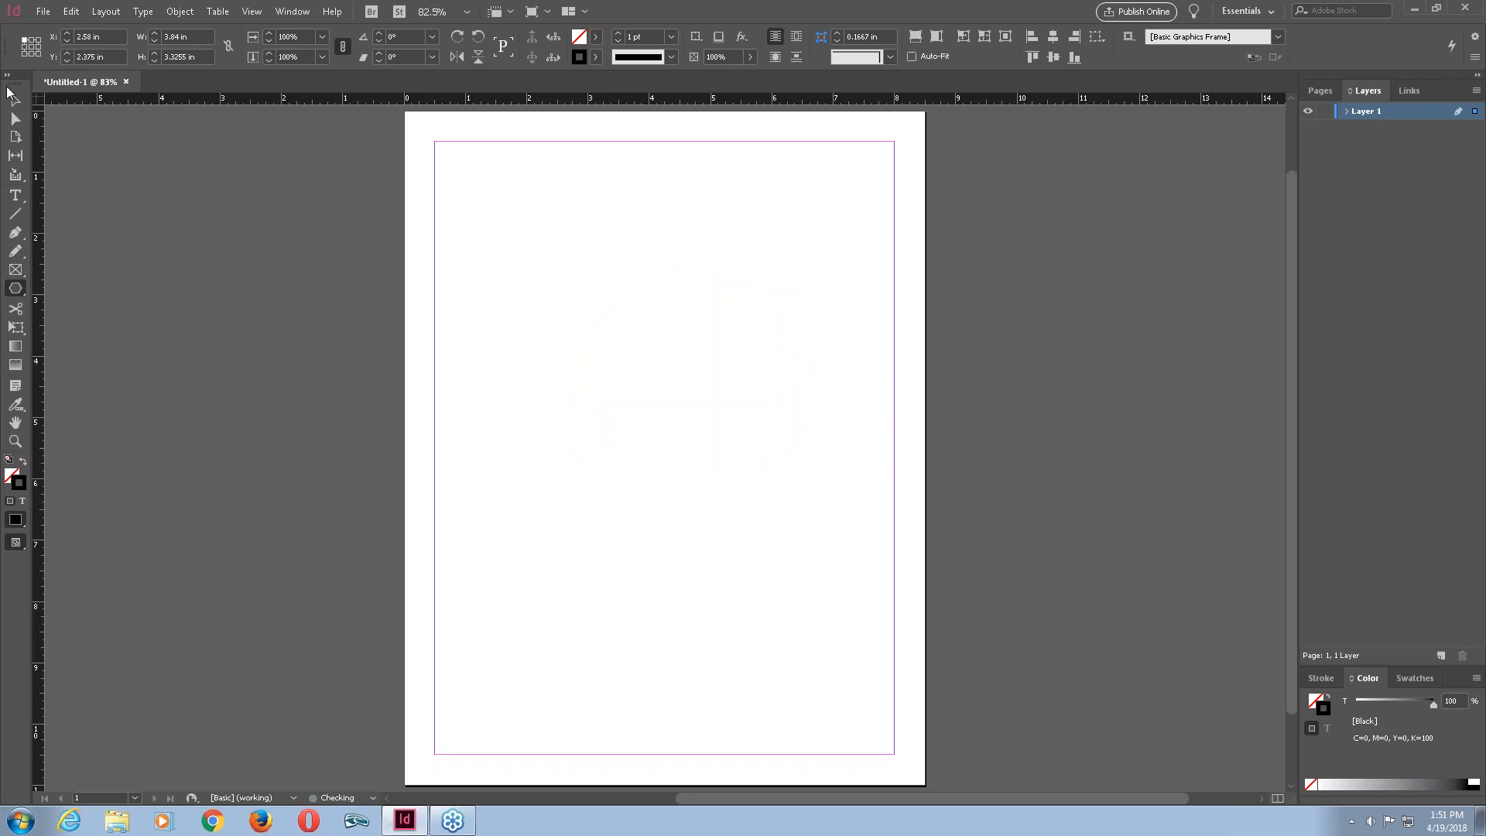
Draw a small hexagon with the Polygon tool and undo it.
left_click(15, 292)
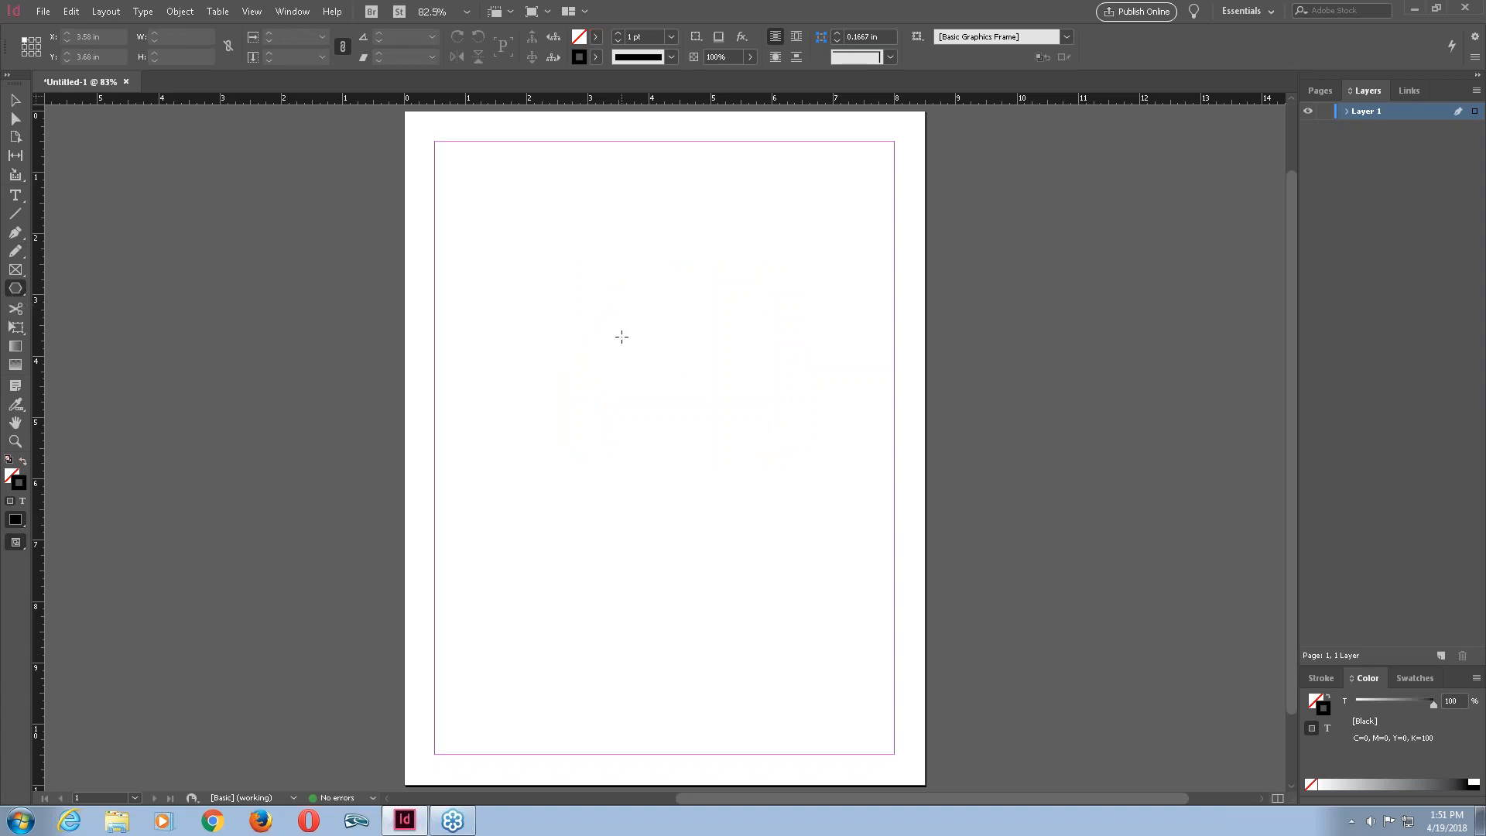
left_click_drag(621, 337, 668, 415)
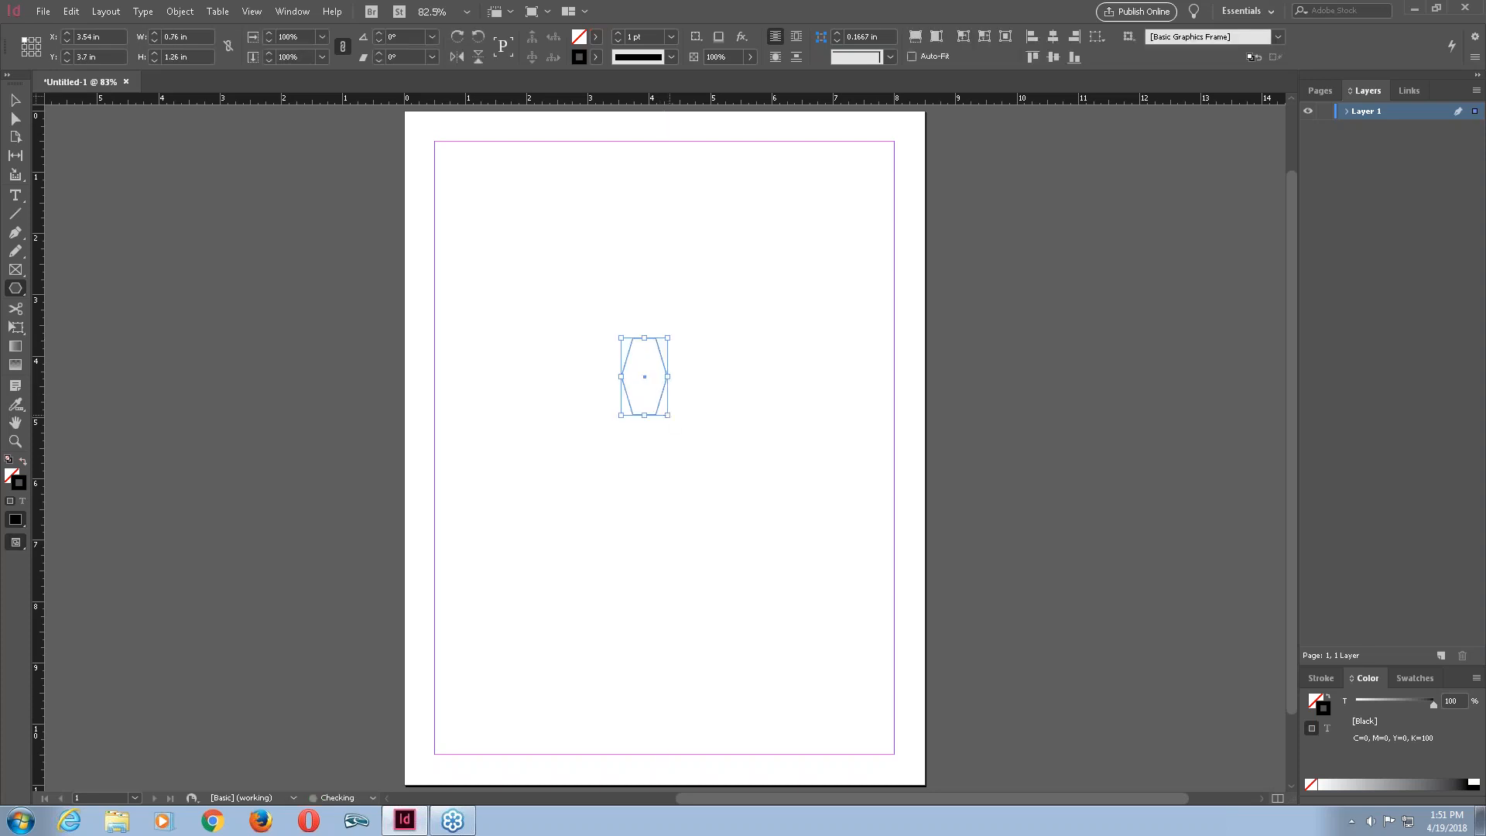
key("ctrl+z")
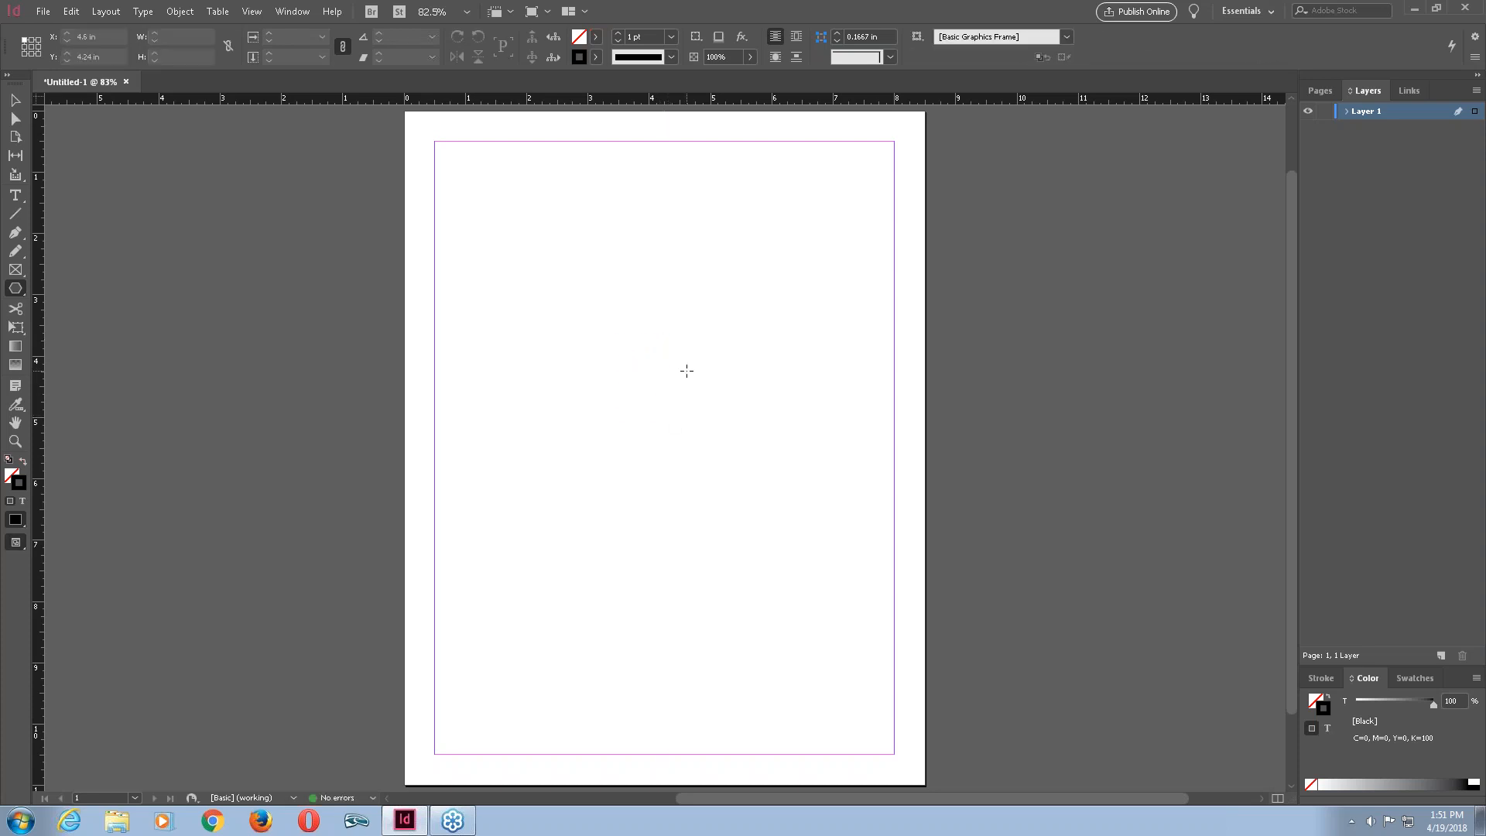
left_click(687, 370)
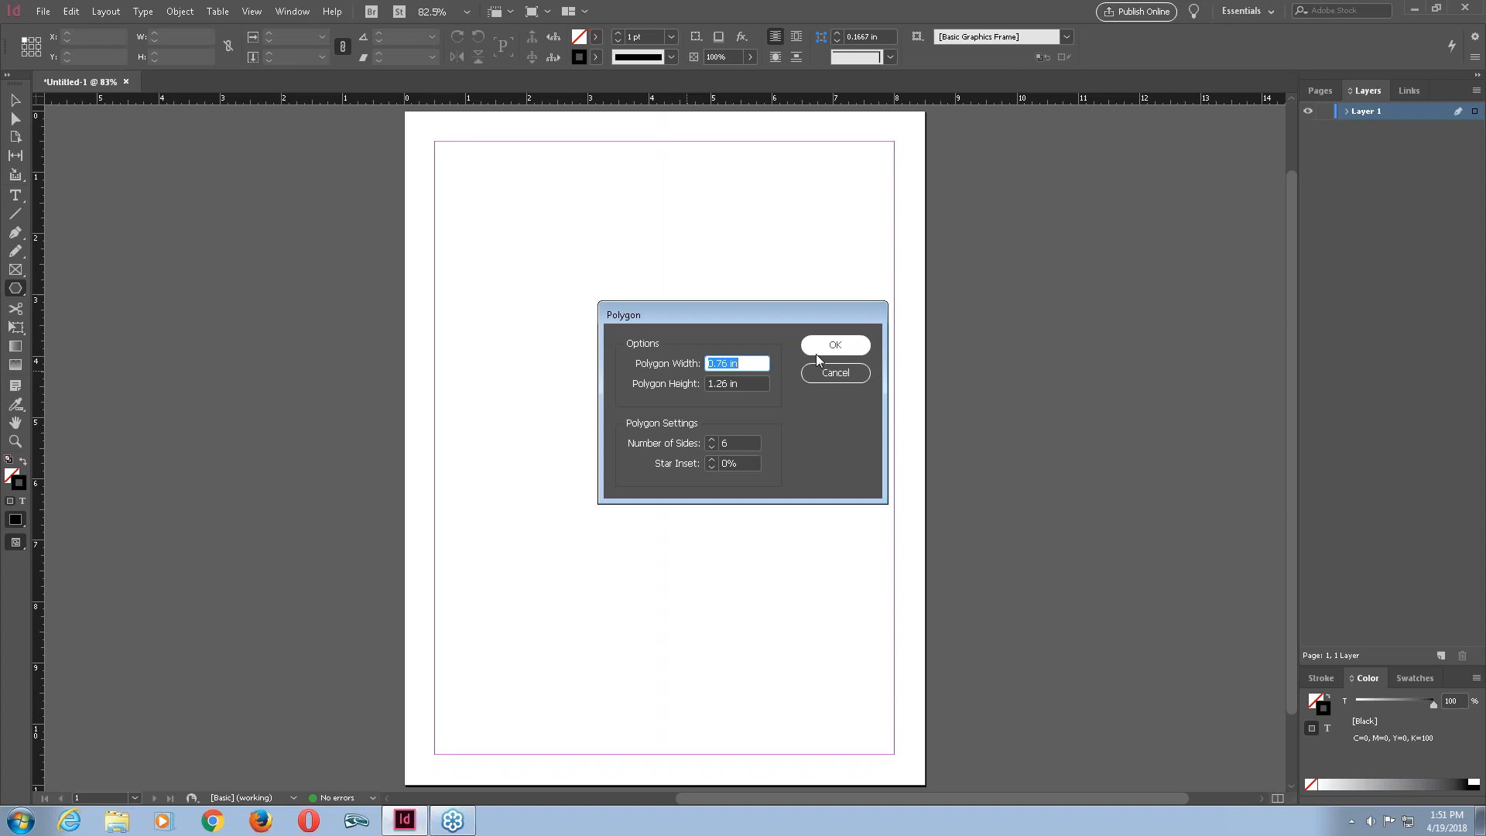
left_click(831, 375)
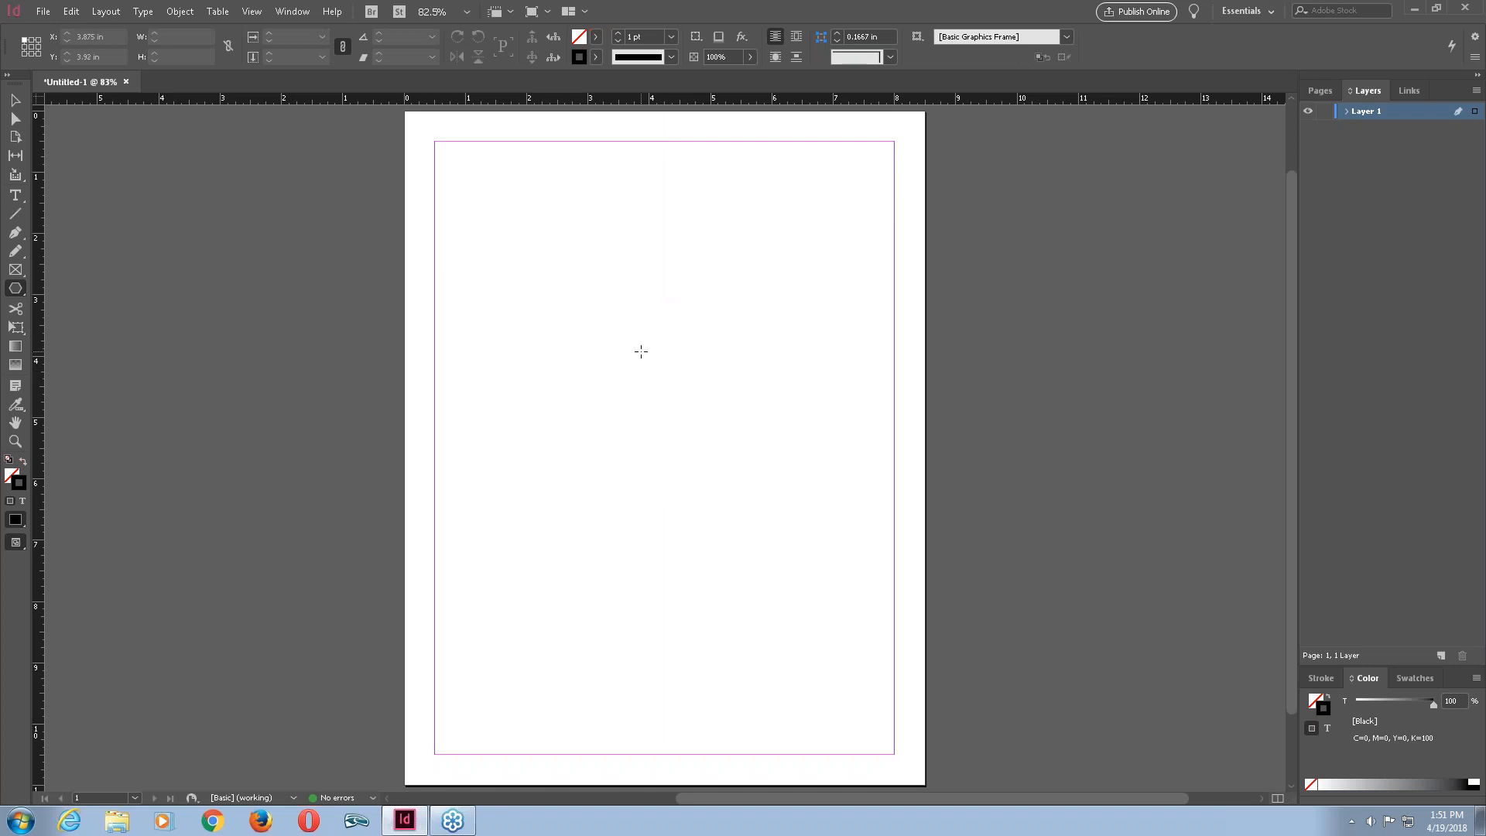
left_click(643, 356)
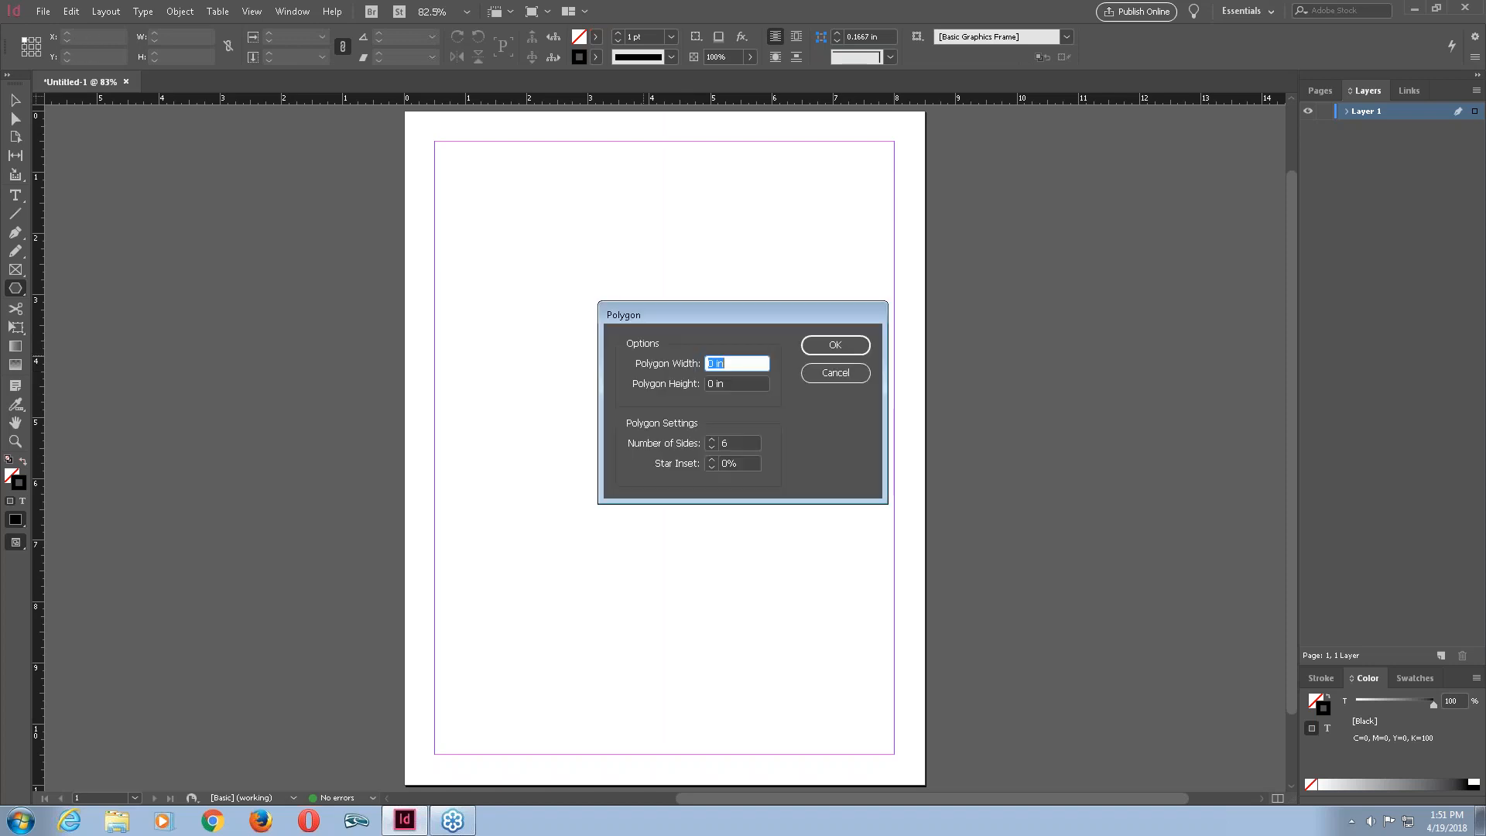
left_click(865, 376)
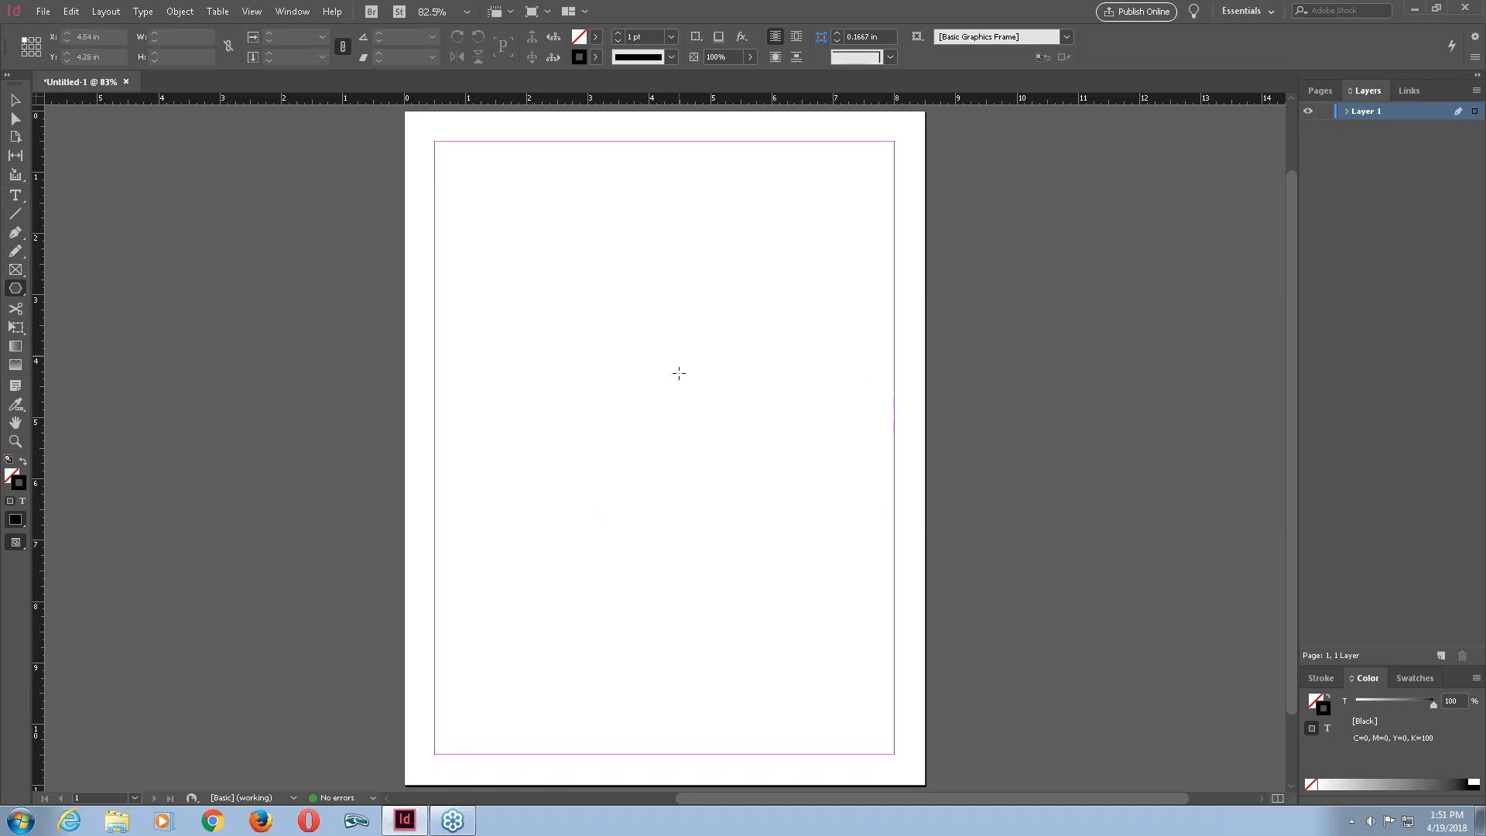
left_click(640, 380)
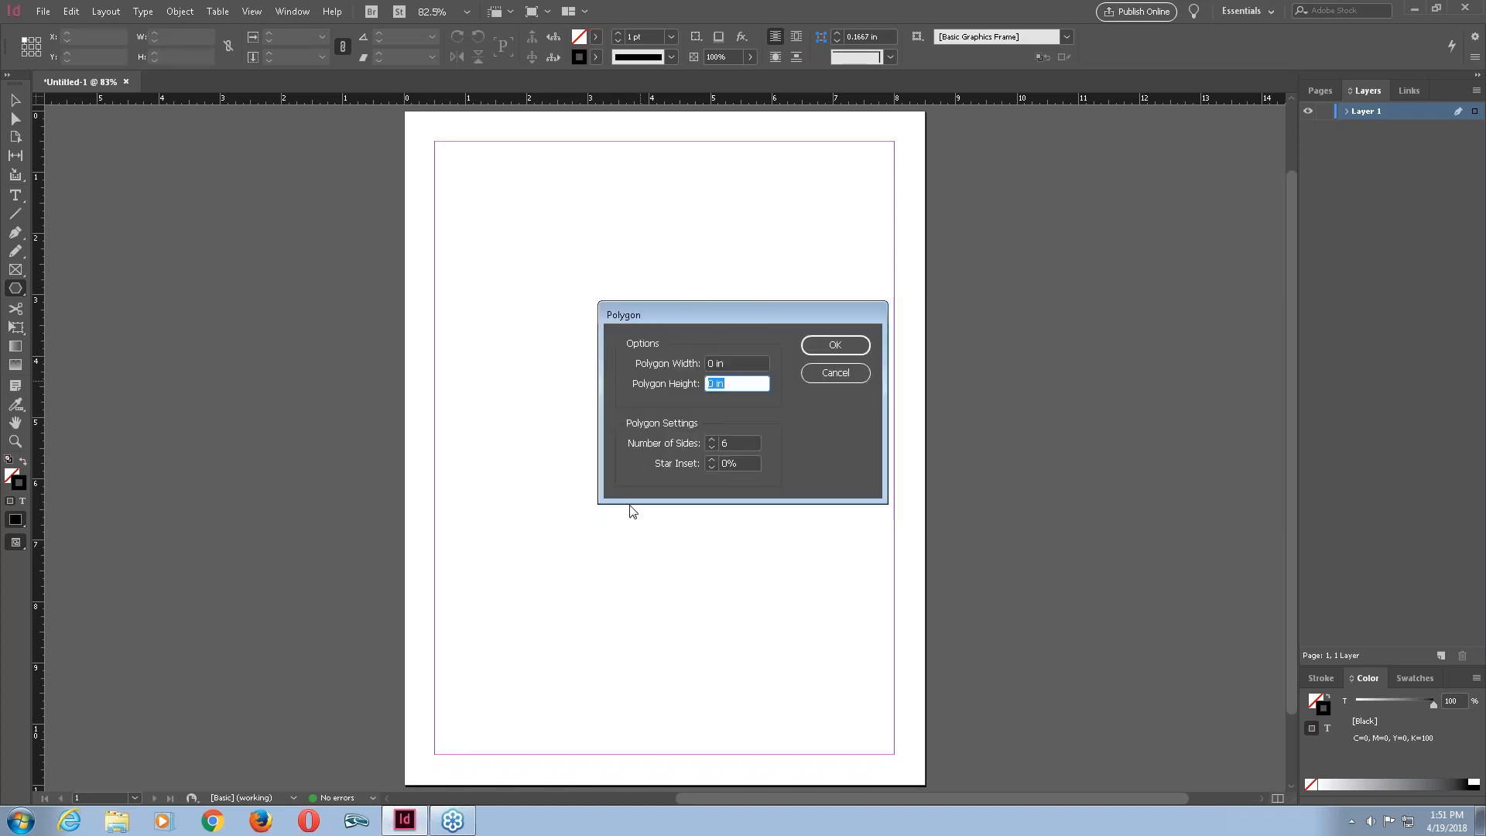
left_click_drag(763, 310, 687, 295)
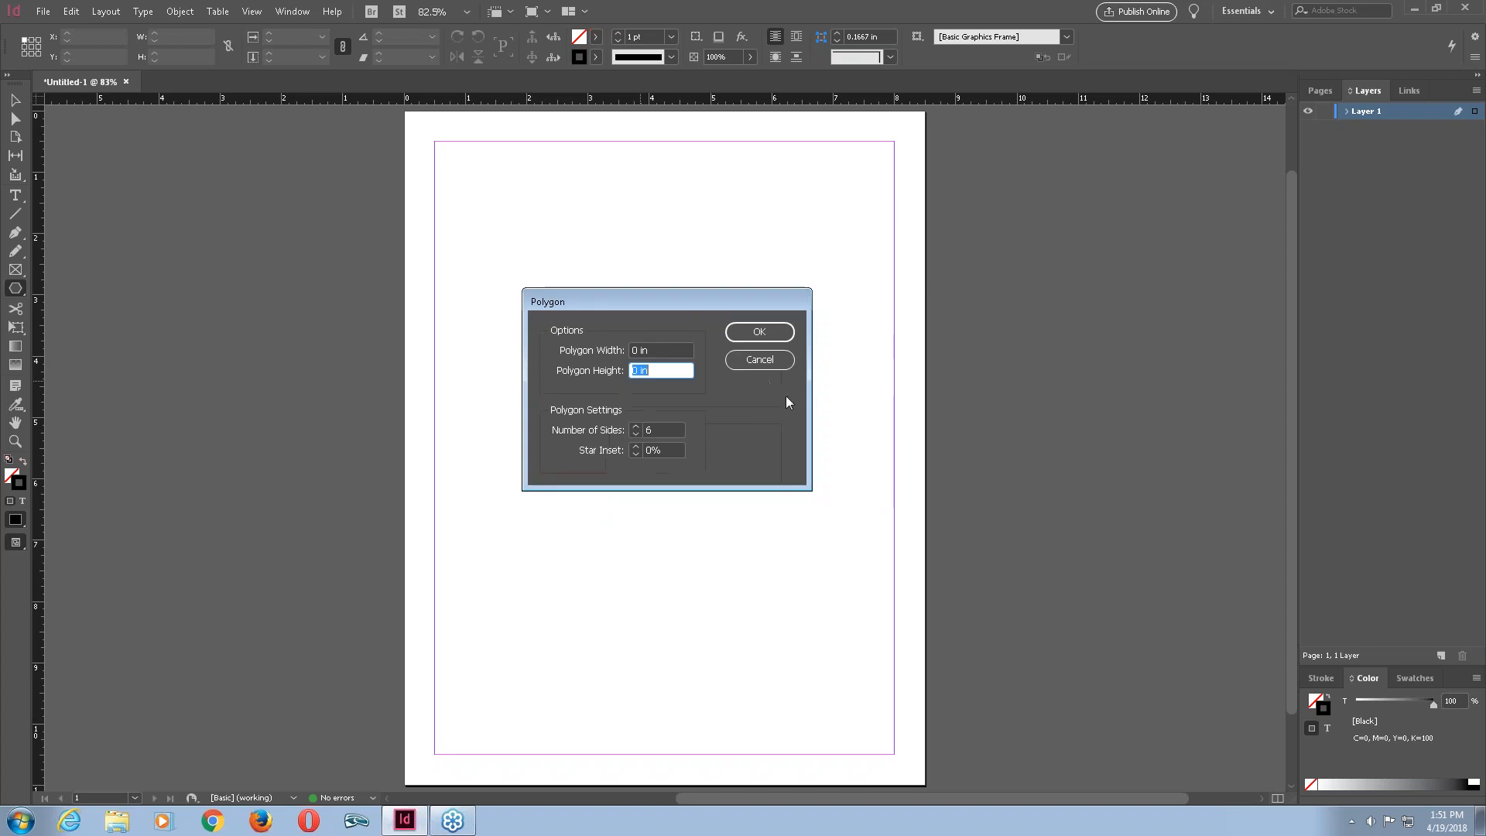
left_click(765, 363)
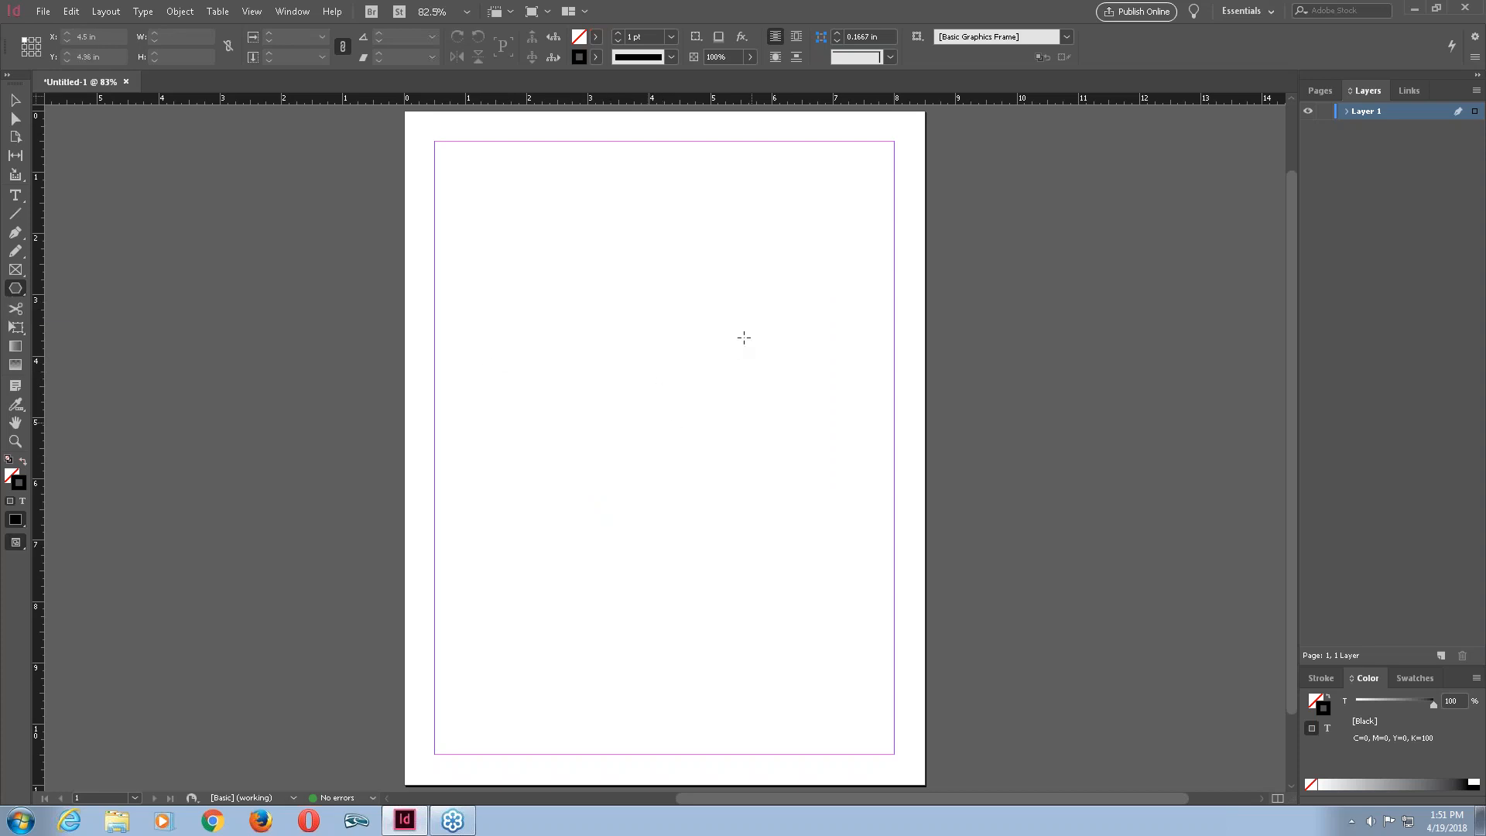
Set the polygon to three sides and draw a triangle about 3.94 by 3.42 in on the page.
left_click(654, 384)
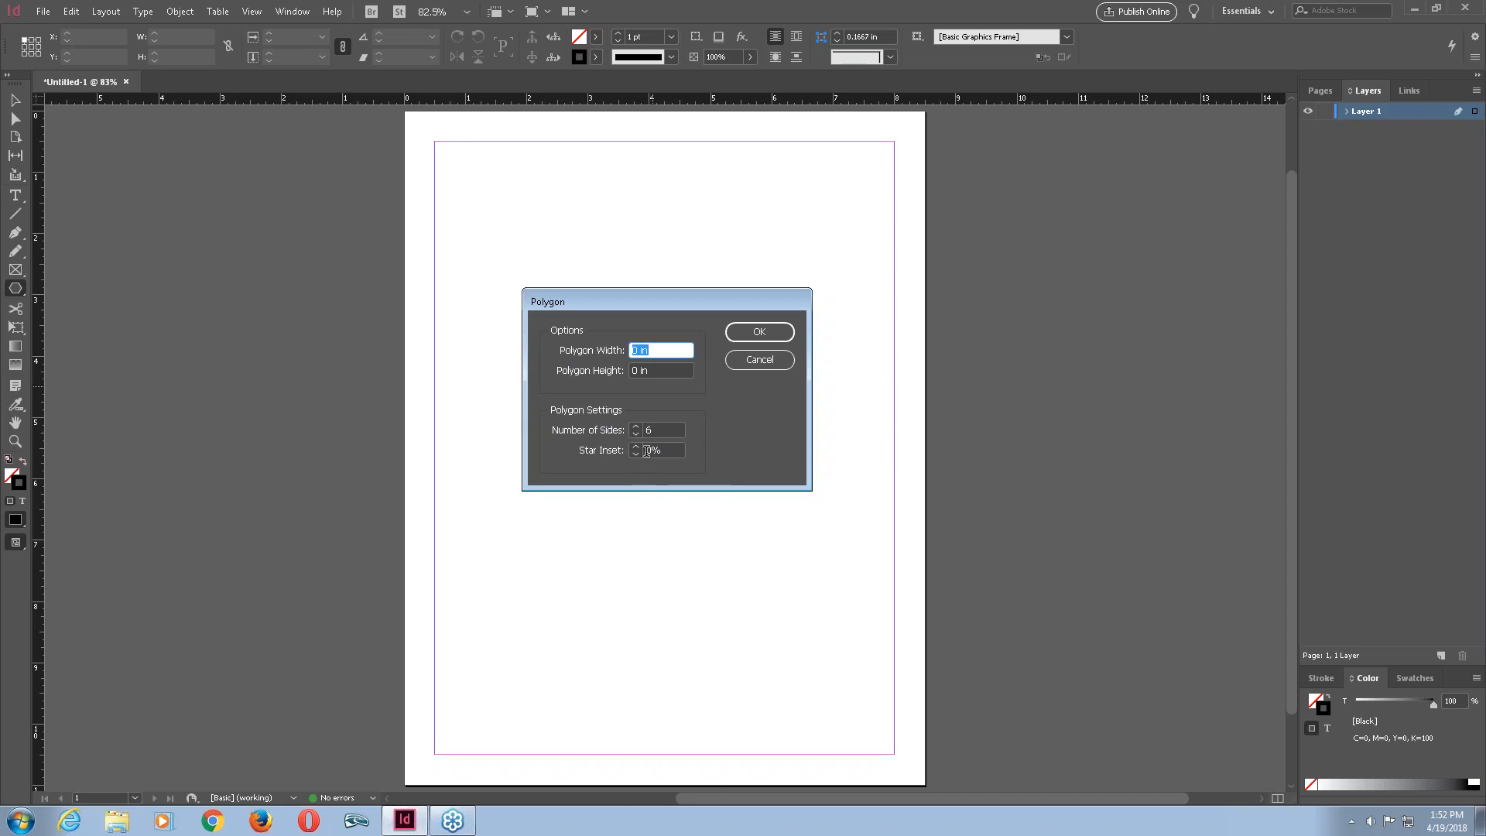
left_click(638, 433)
left_click(785, 334)
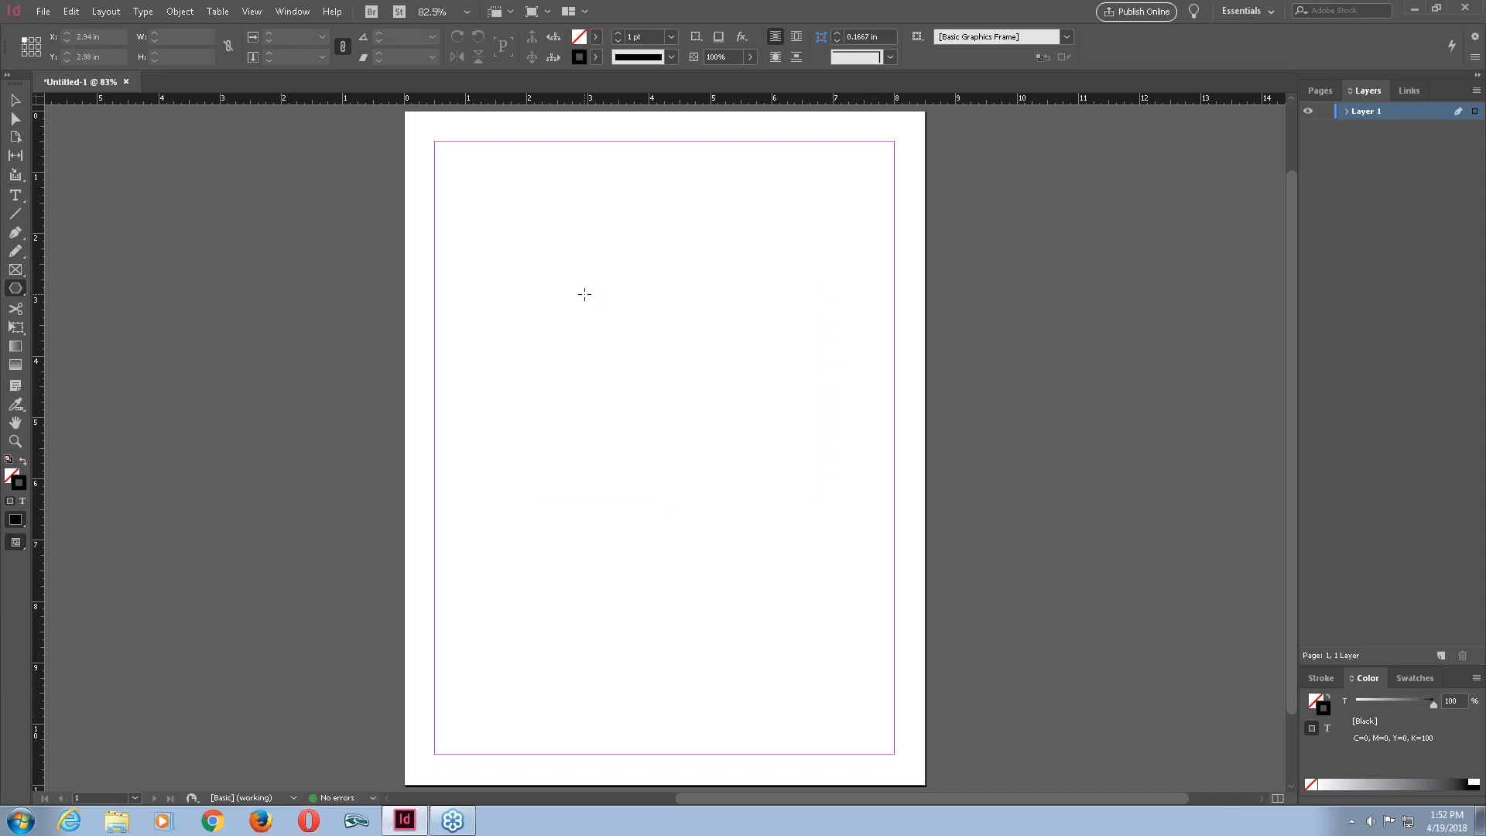
left_click_drag(584, 294, 826, 502)
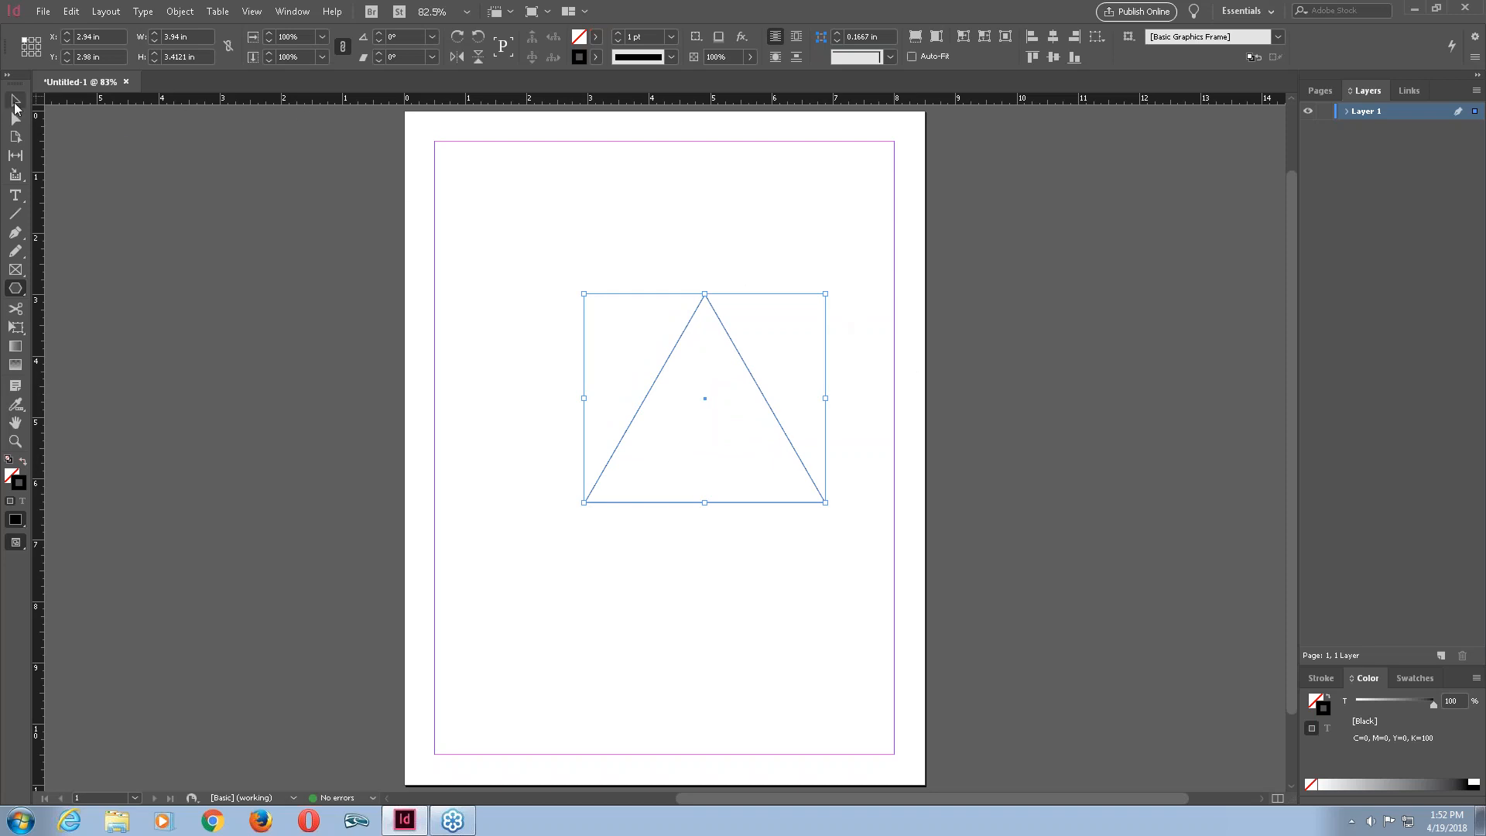
Fill the triangle with cyan (R 35, G 231, B 224) using the Color Picker.
left_click(14, 101)
left_click(20, 103)
double_click(579, 37)
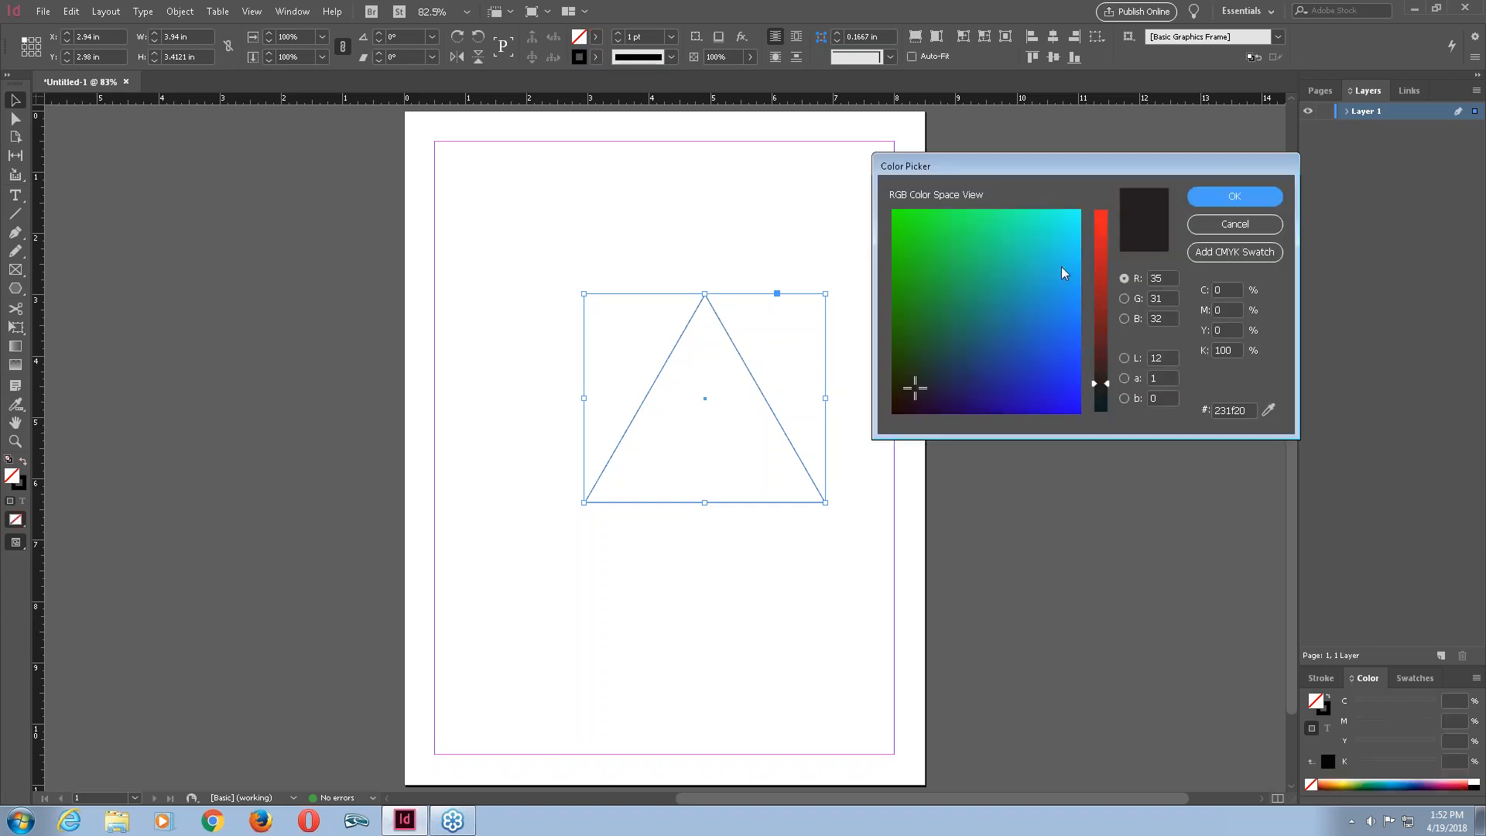
left_click(1057, 234)
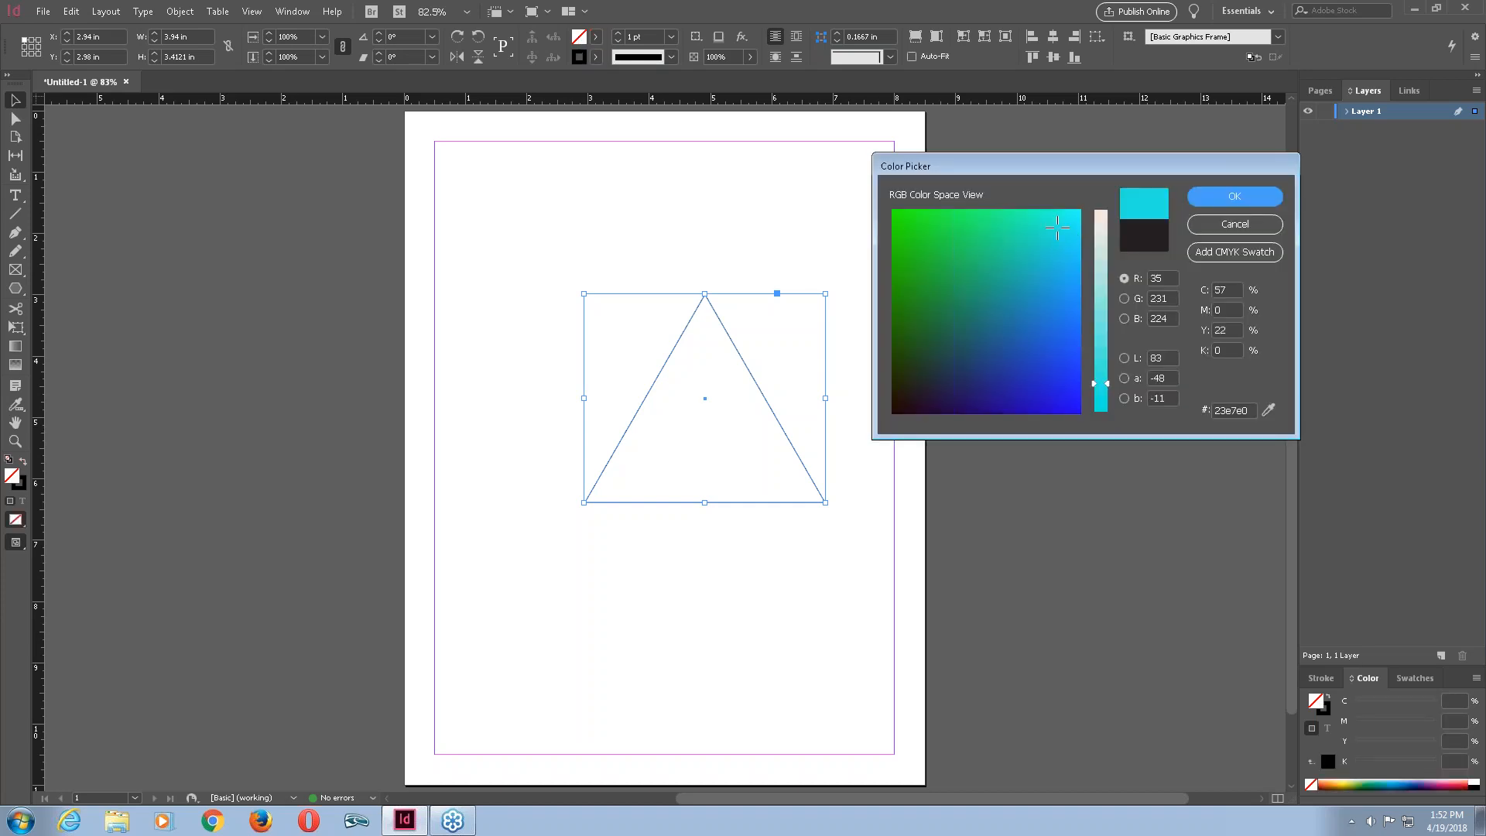
left_click(1235, 196)
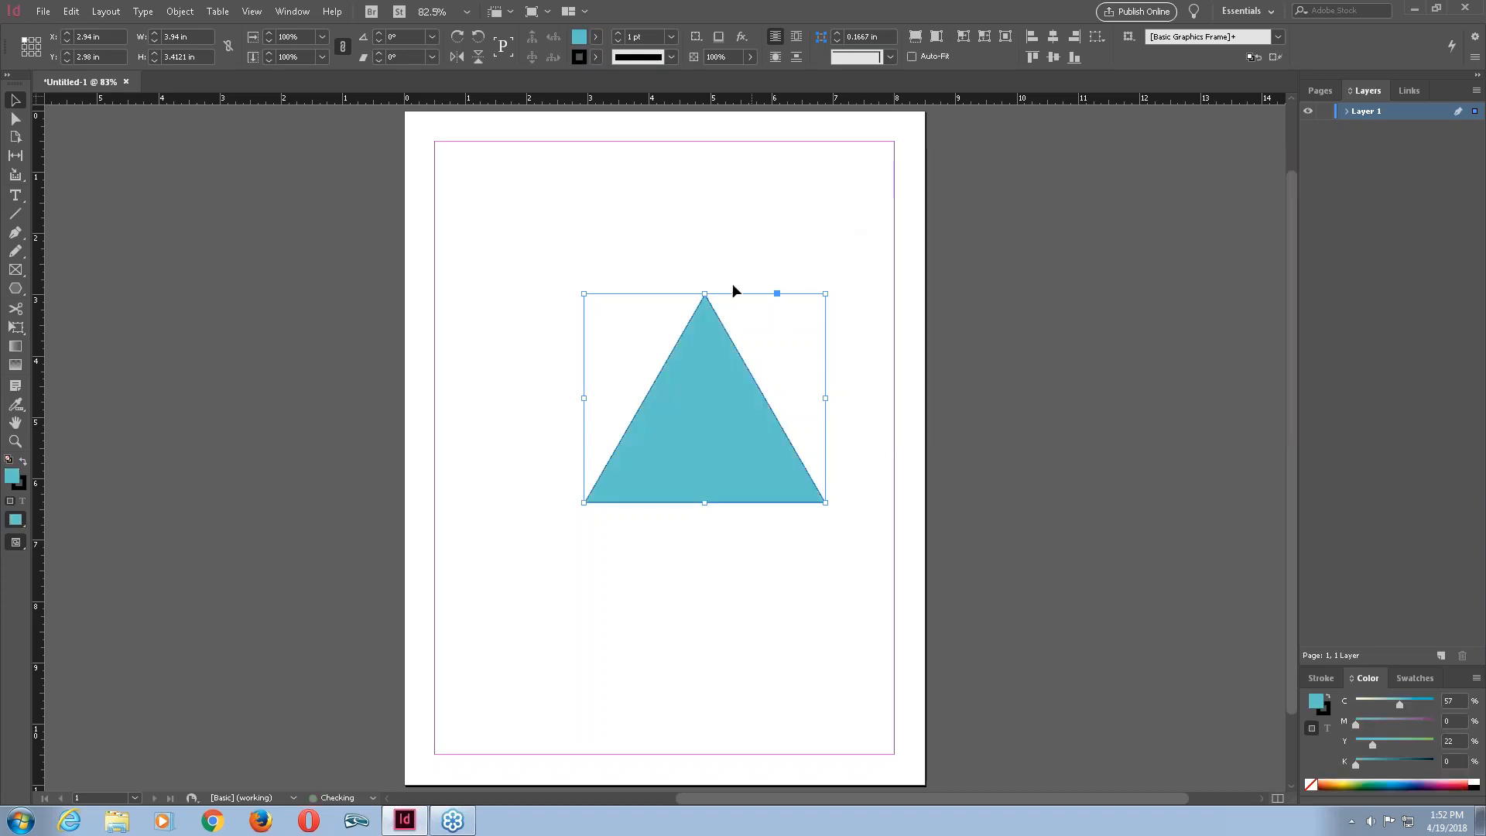
Deselect, then select the triangle again and delete it.
left_click(802, 246)
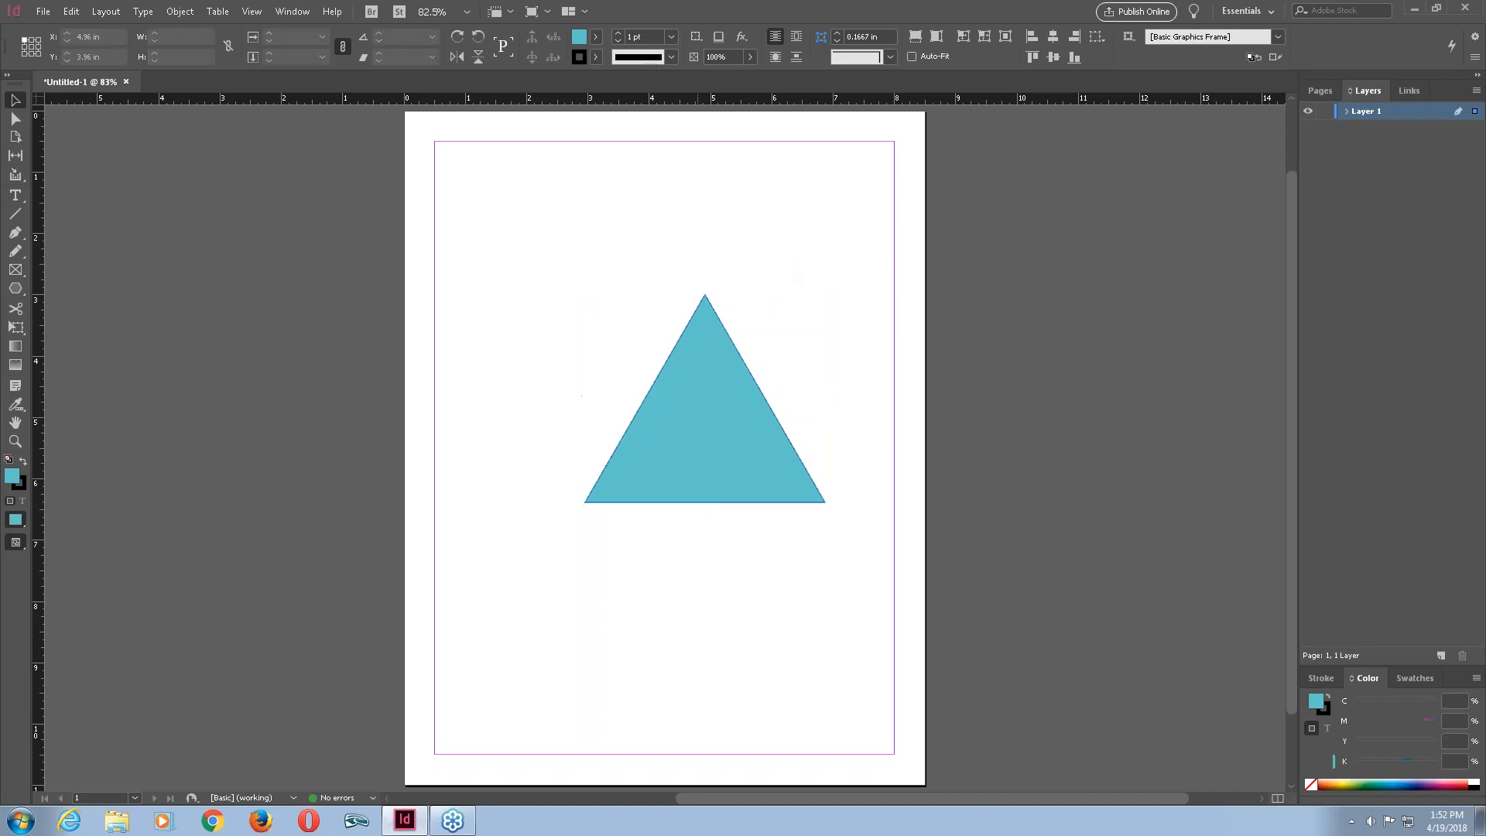
left_click_drag(817, 267, 582, 565)
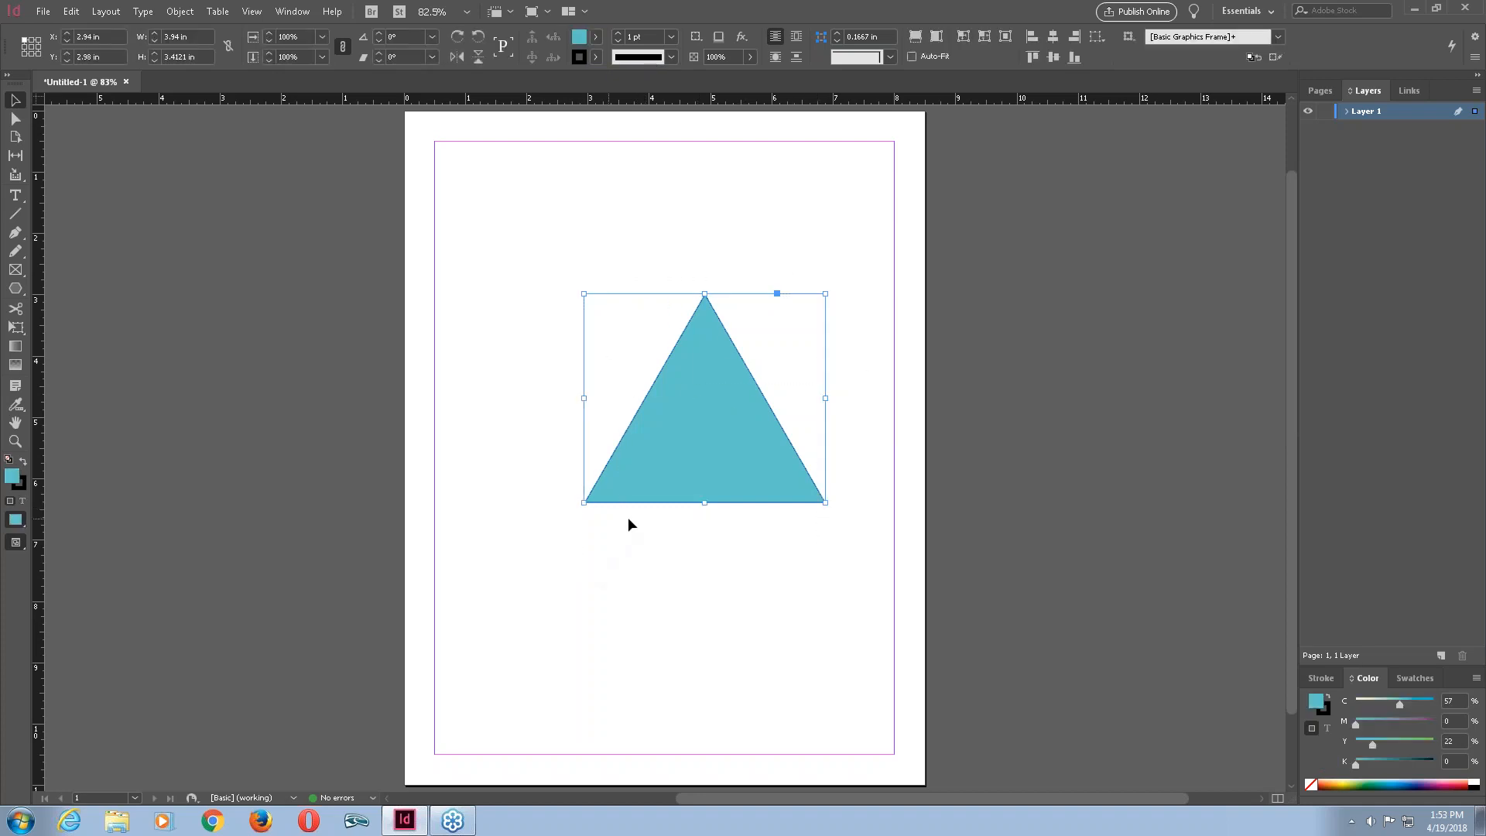
key("Delete")
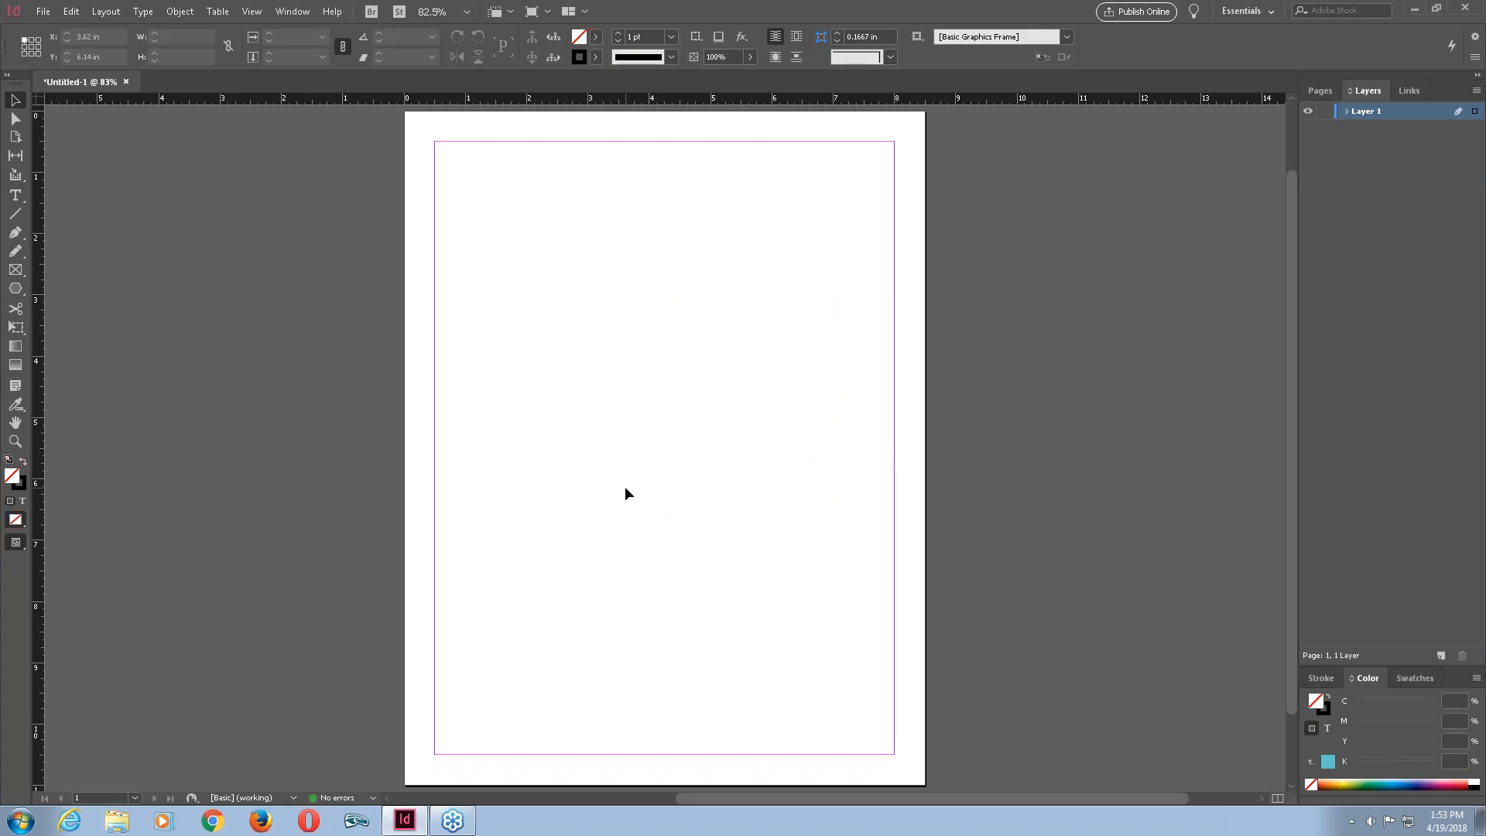
Create a five-sided polygon 3.94 by 3.4121 in by clicking on the page with the Polygon tool.
left_click(20, 293)
left_click(631, 364)
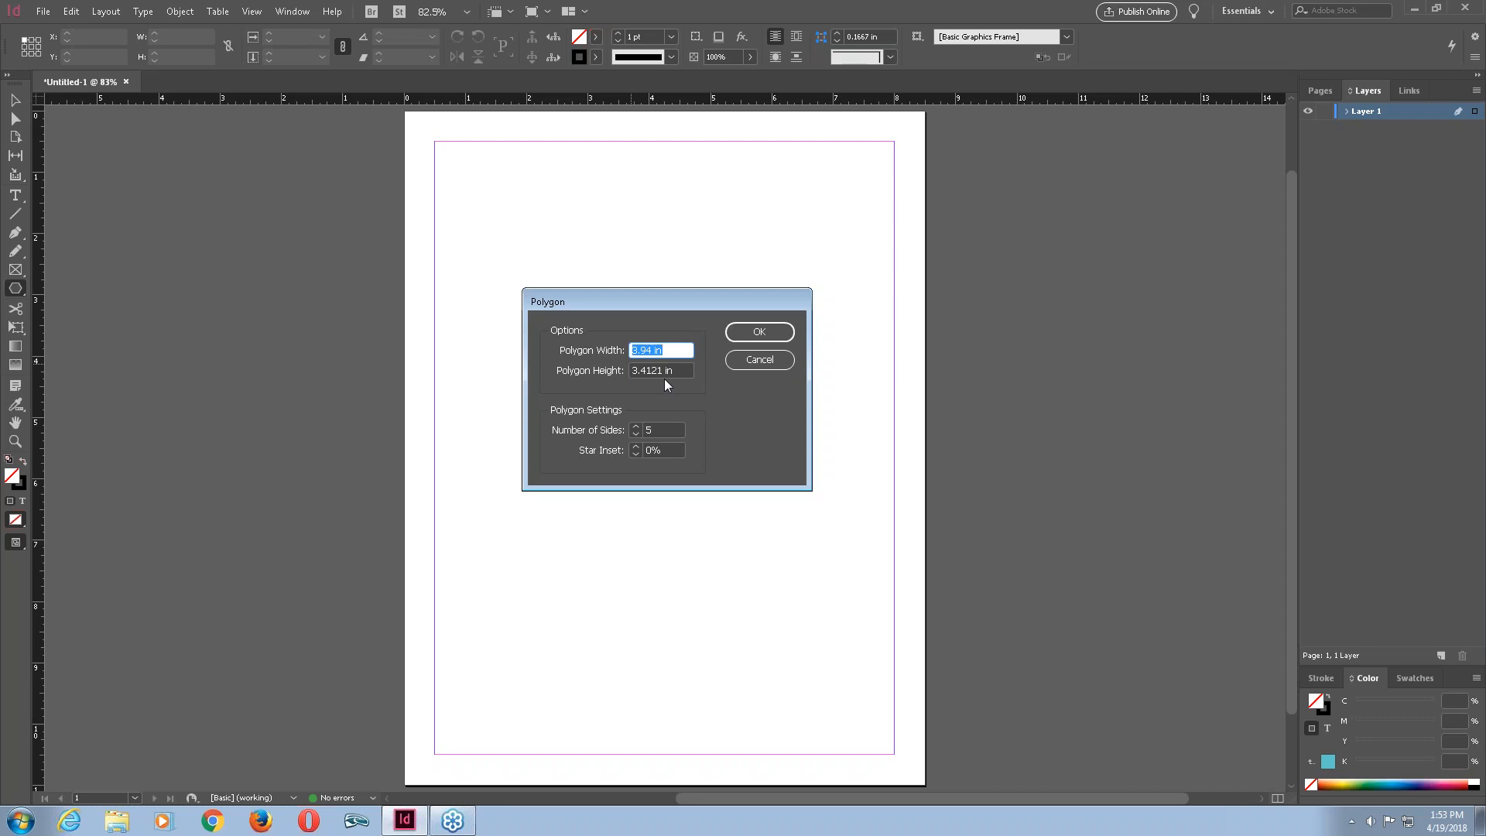
left_click(762, 335)
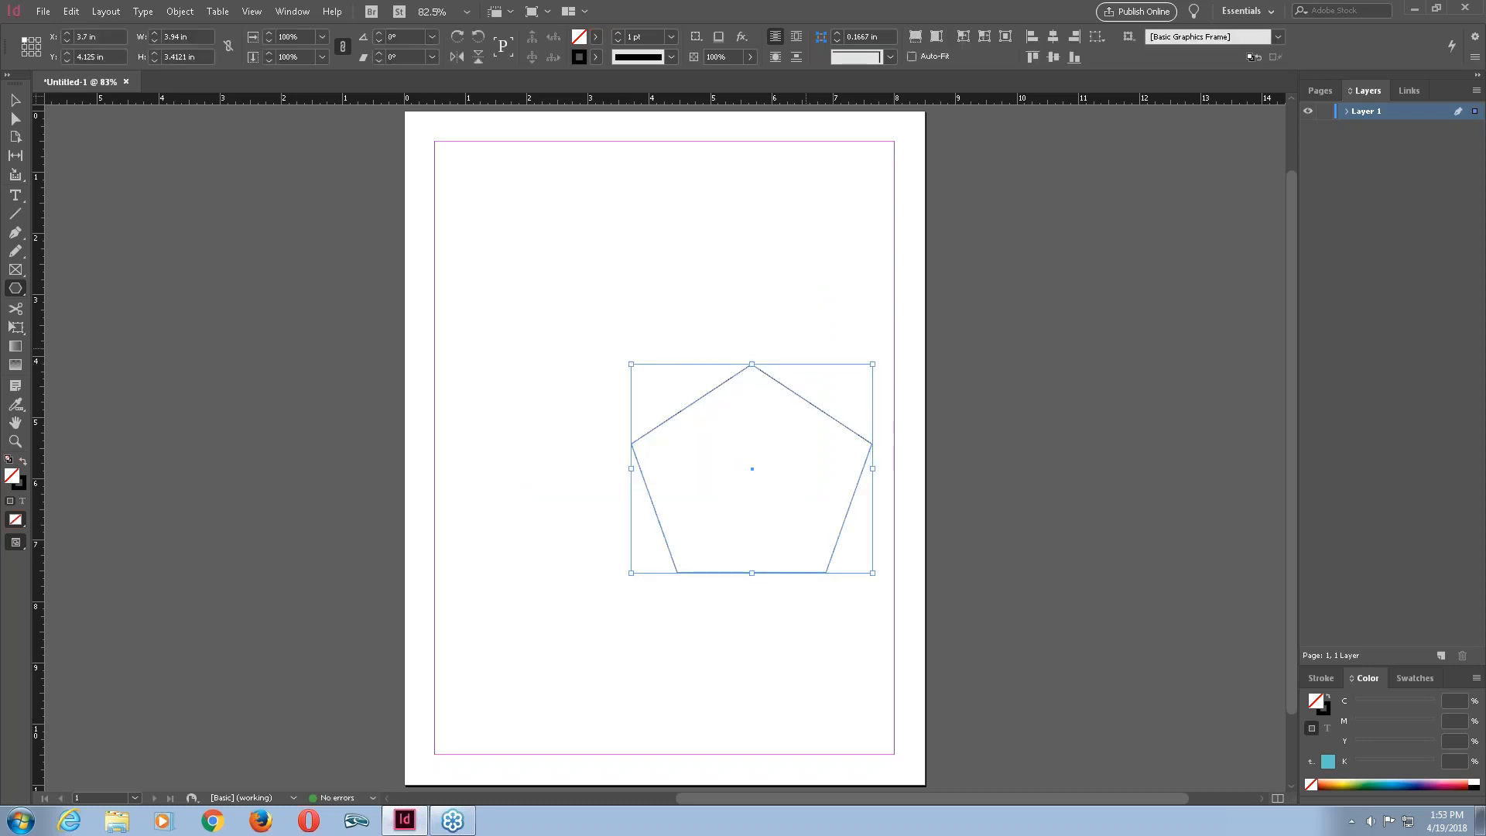
Enlarge the pentagon by its corner to about 6.56 by 5.60 in.
left_click(21, 105)
left_click_drag(632, 364, 470, 225)
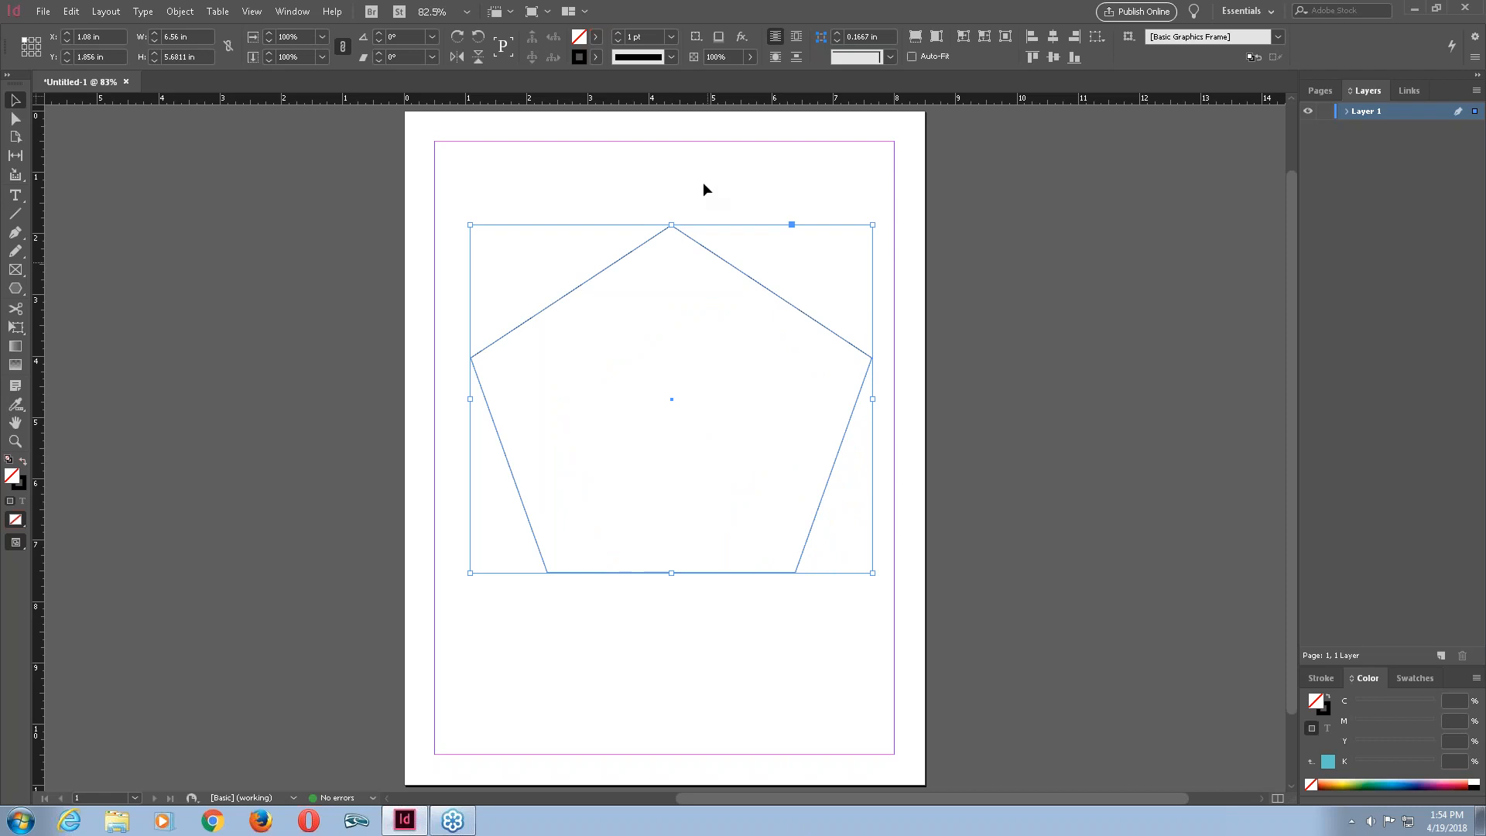
Fill the pentagon with purple (R 98, G 67, B 137) and move it down to about Y 2.42 in.
double_click(576, 34)
left_click(993, 358)
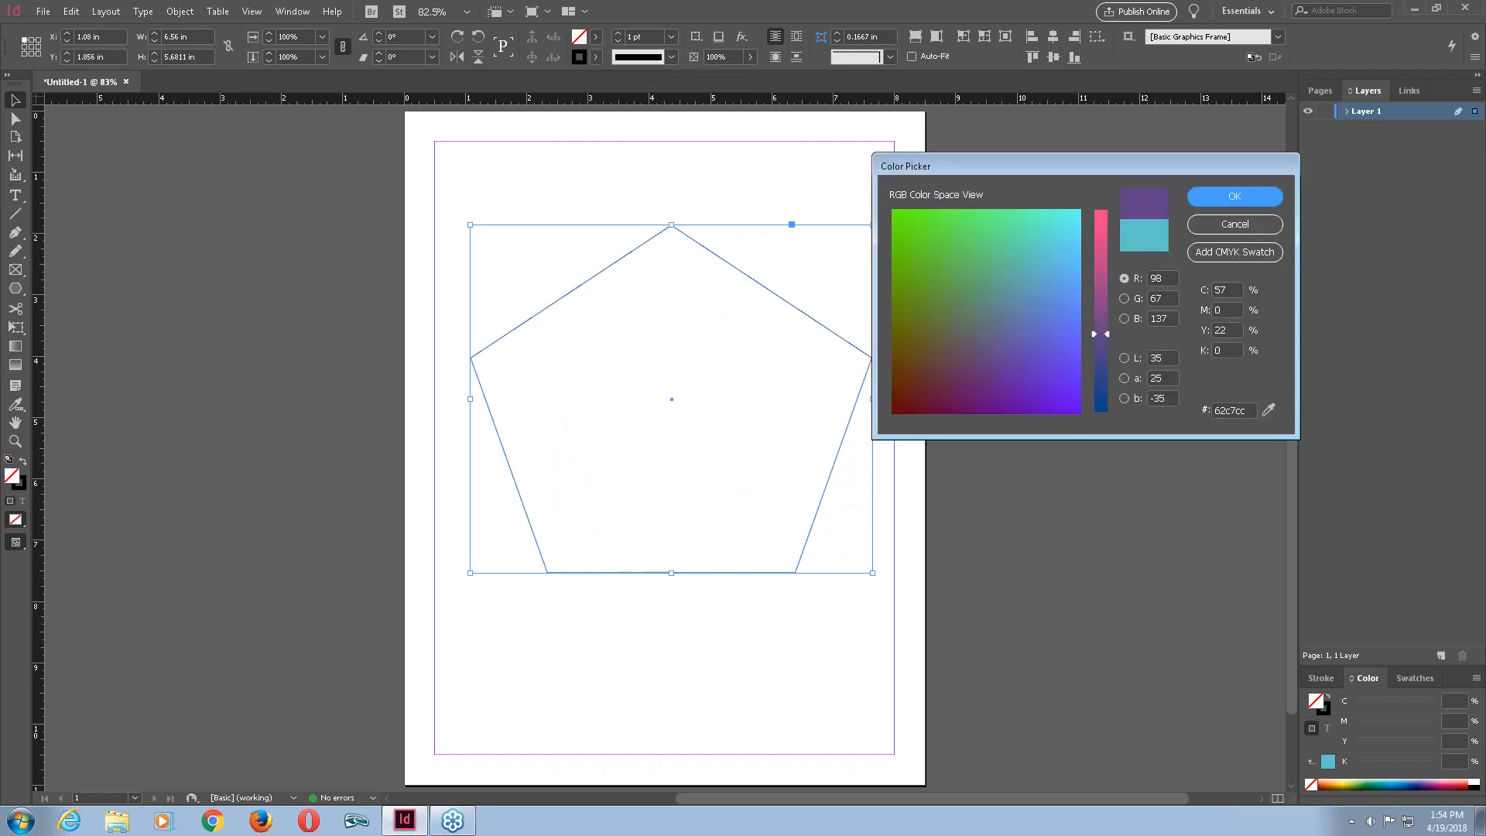
left_click(1239, 195)
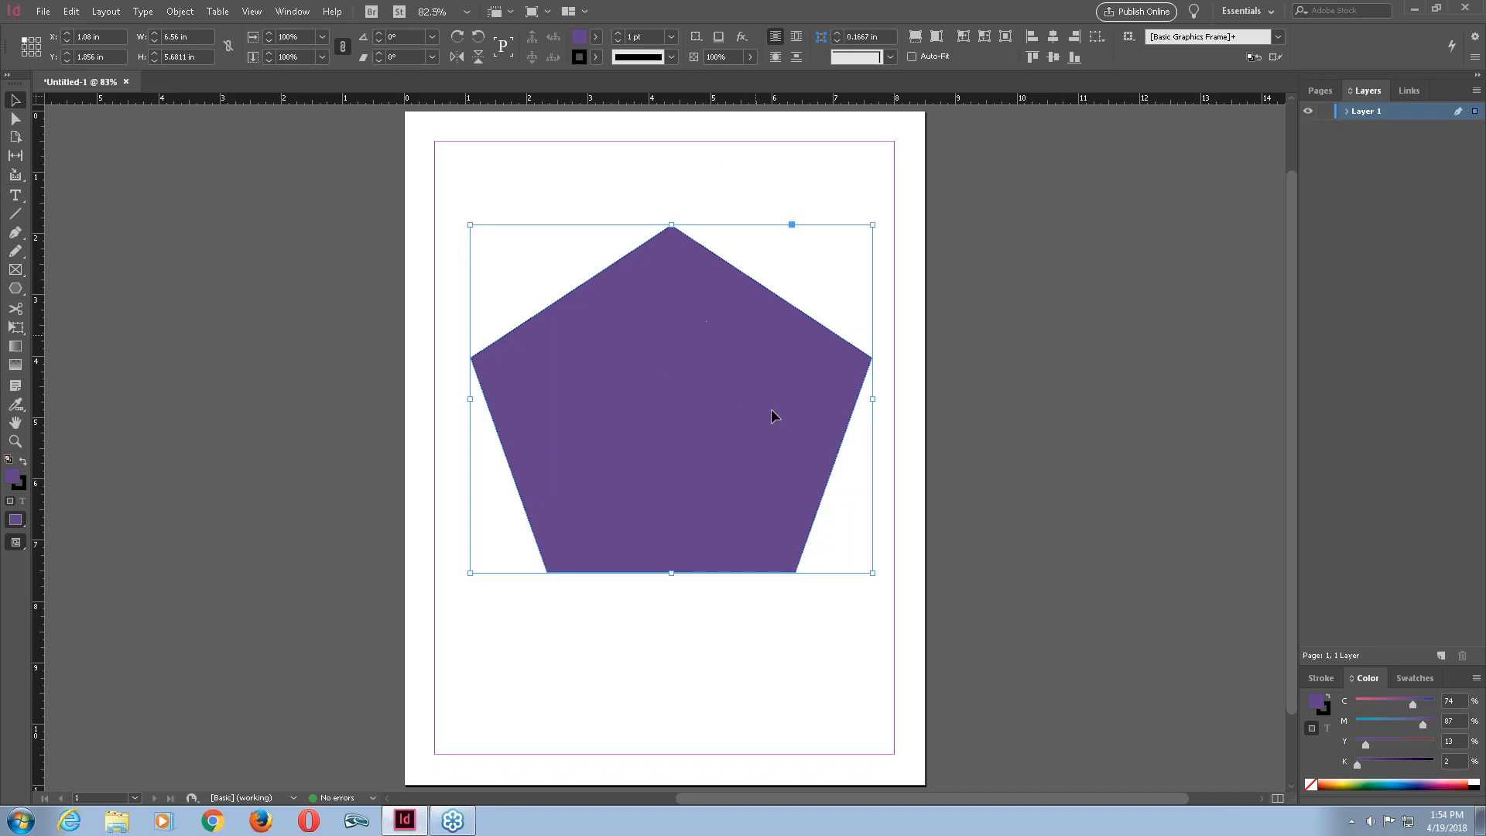
left_click_drag(723, 286, 728, 321)
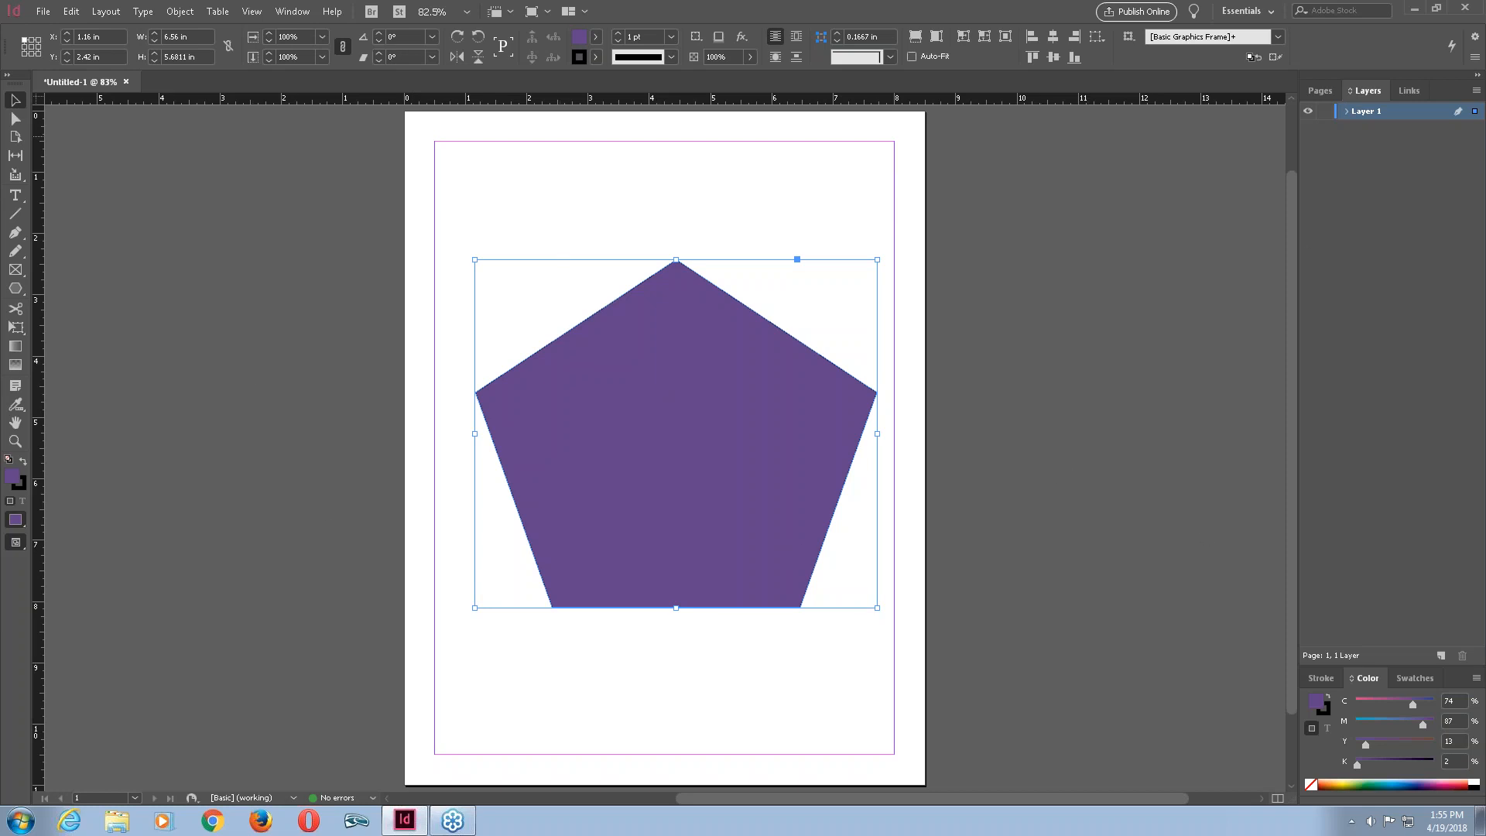
Add a new layer and reselect Layer 1 in the Layers panel.
left_click(1440, 657)
left_click(1401, 128)
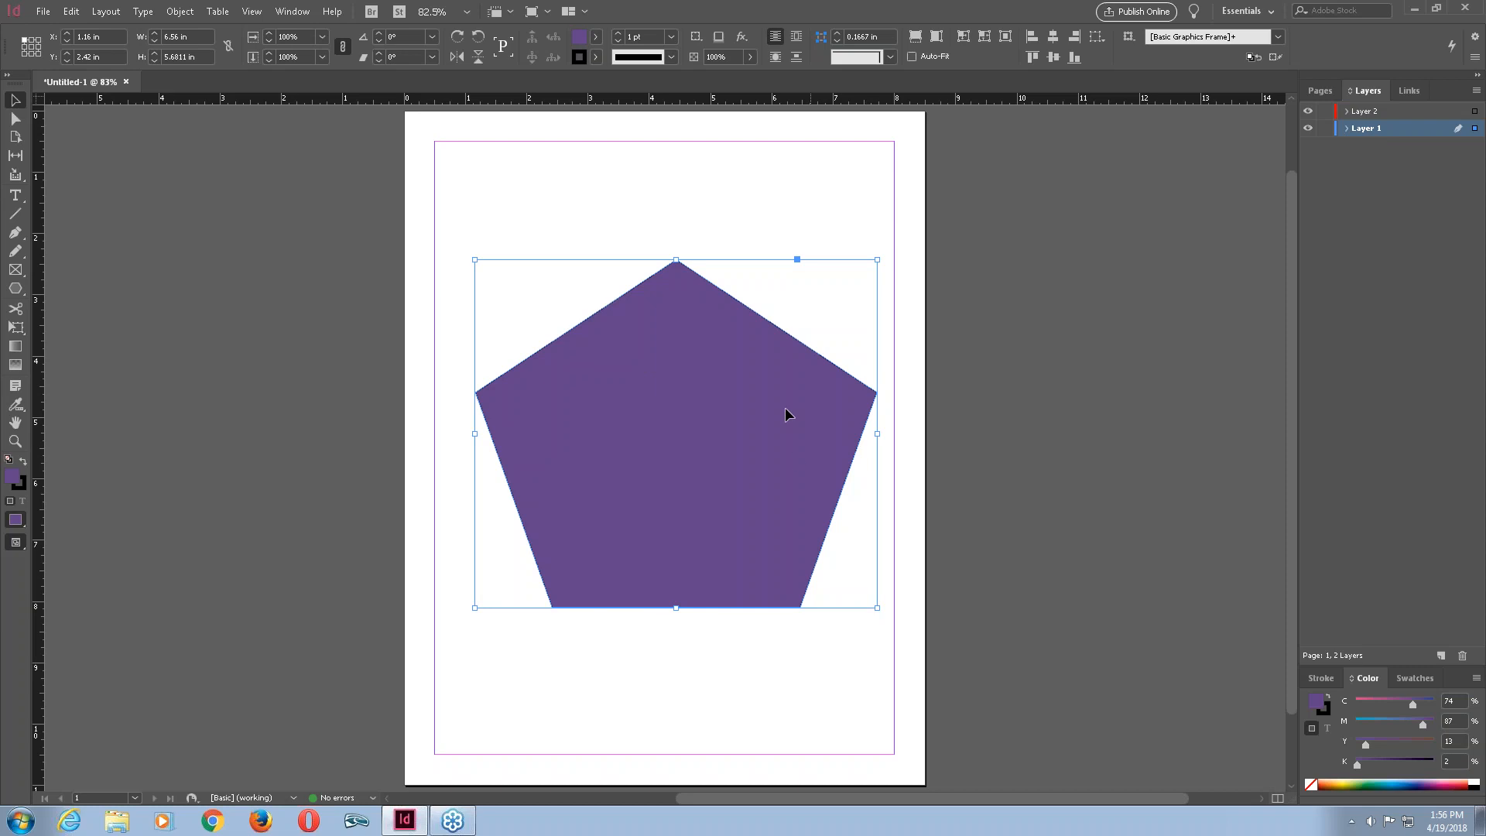
left_click(1347, 129)
left_click(1345, 129)
left_click(1347, 132)
left_click(1345, 130)
left_click(1345, 130)
left_click(1345, 130)
left_click(1346, 130)
left_click(1346, 130)
Rename Layer 1 to polygon in its Layer Options.
double_click(1366, 130)
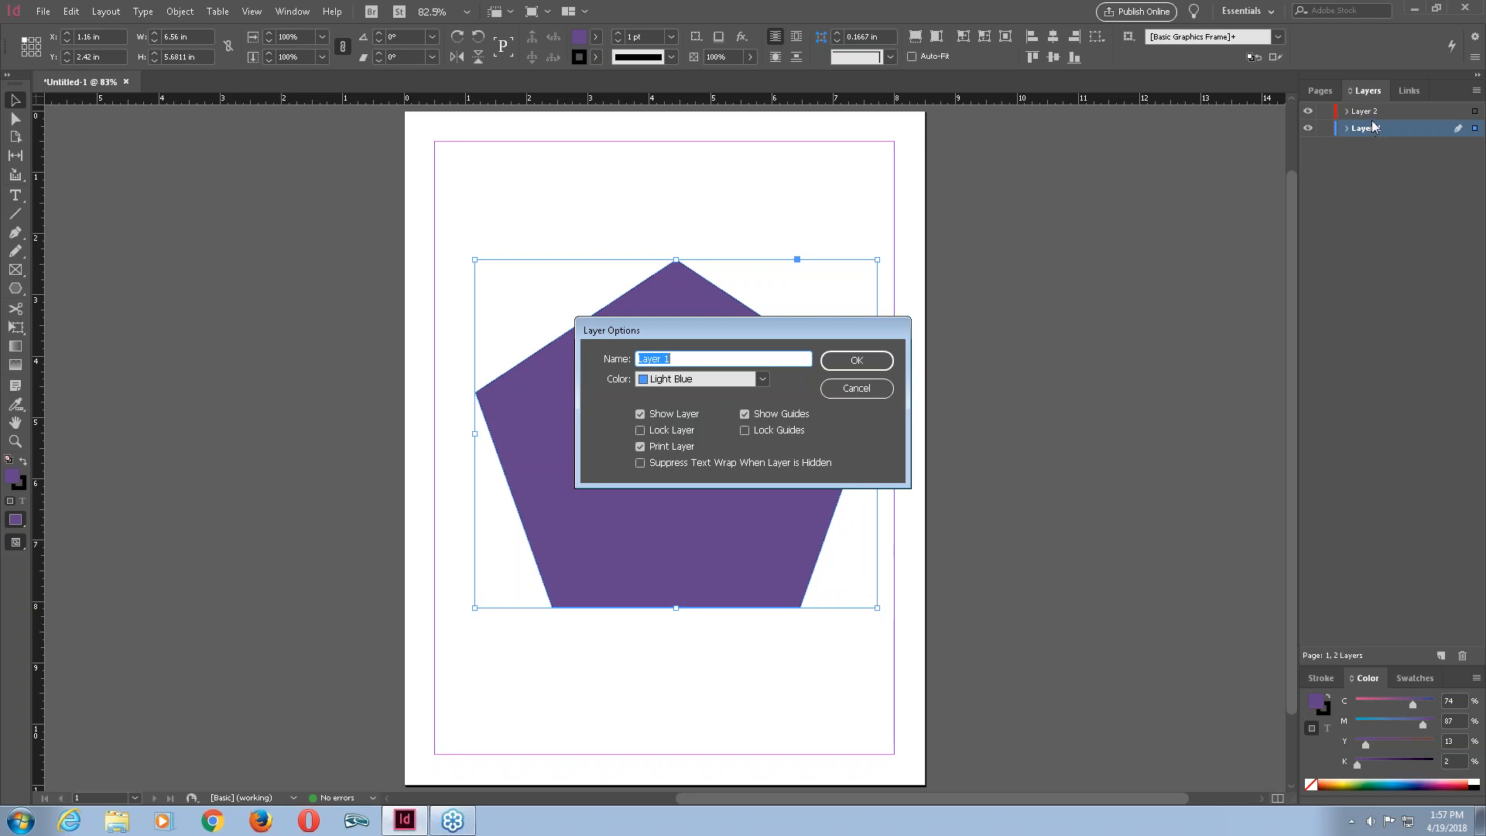
left_click(675, 360)
left_click_drag(675, 360, 624, 365)
type("poluygo")
key("BackSpace")
key("BackSpace")
key("BackSpace")
type("olygon")
left_click(880, 362)
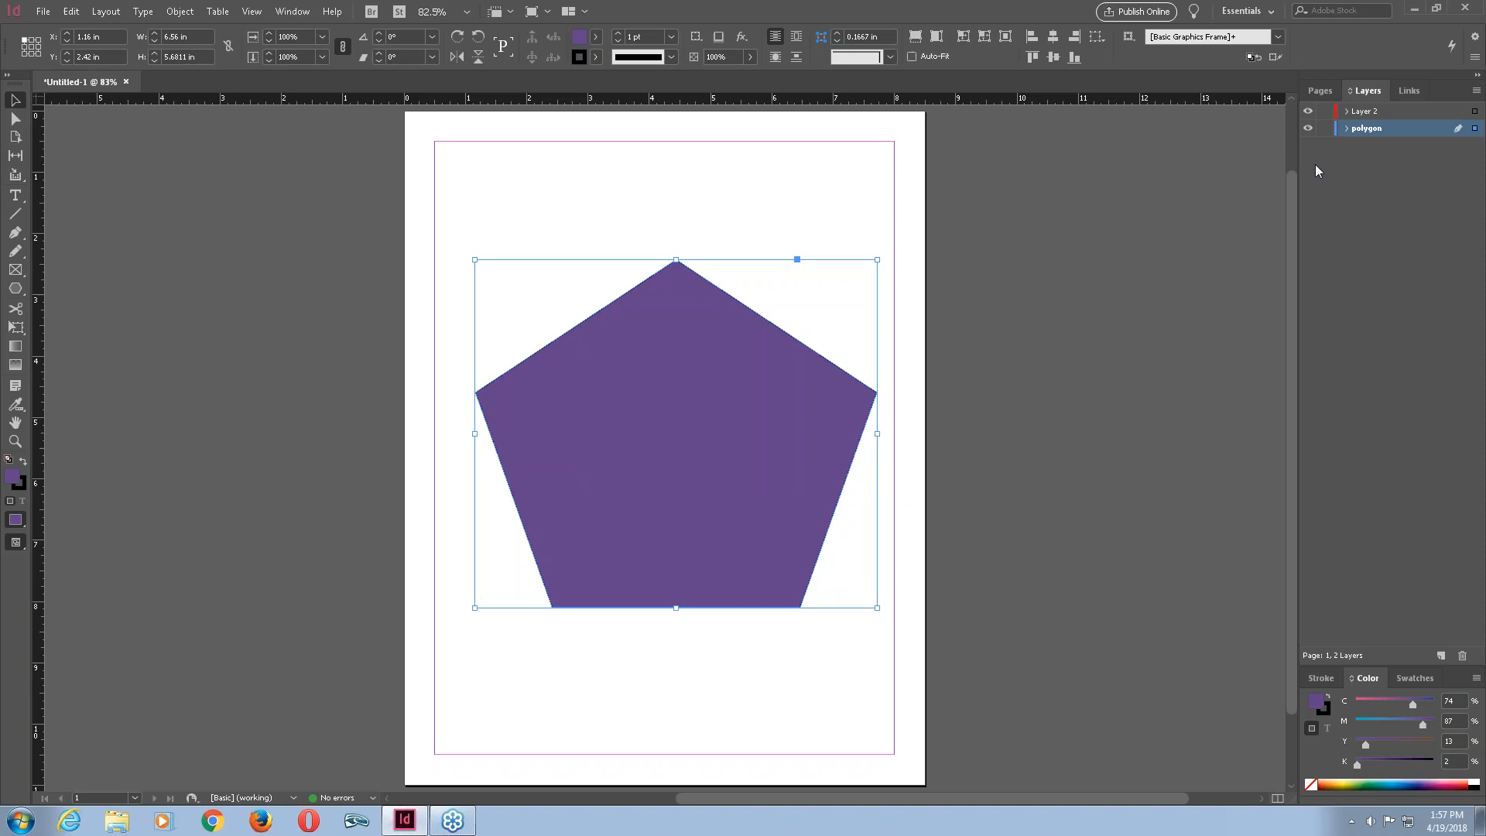
Set the polygon layer's colour to Gold in its Layer Options.
double_click(1367, 129)
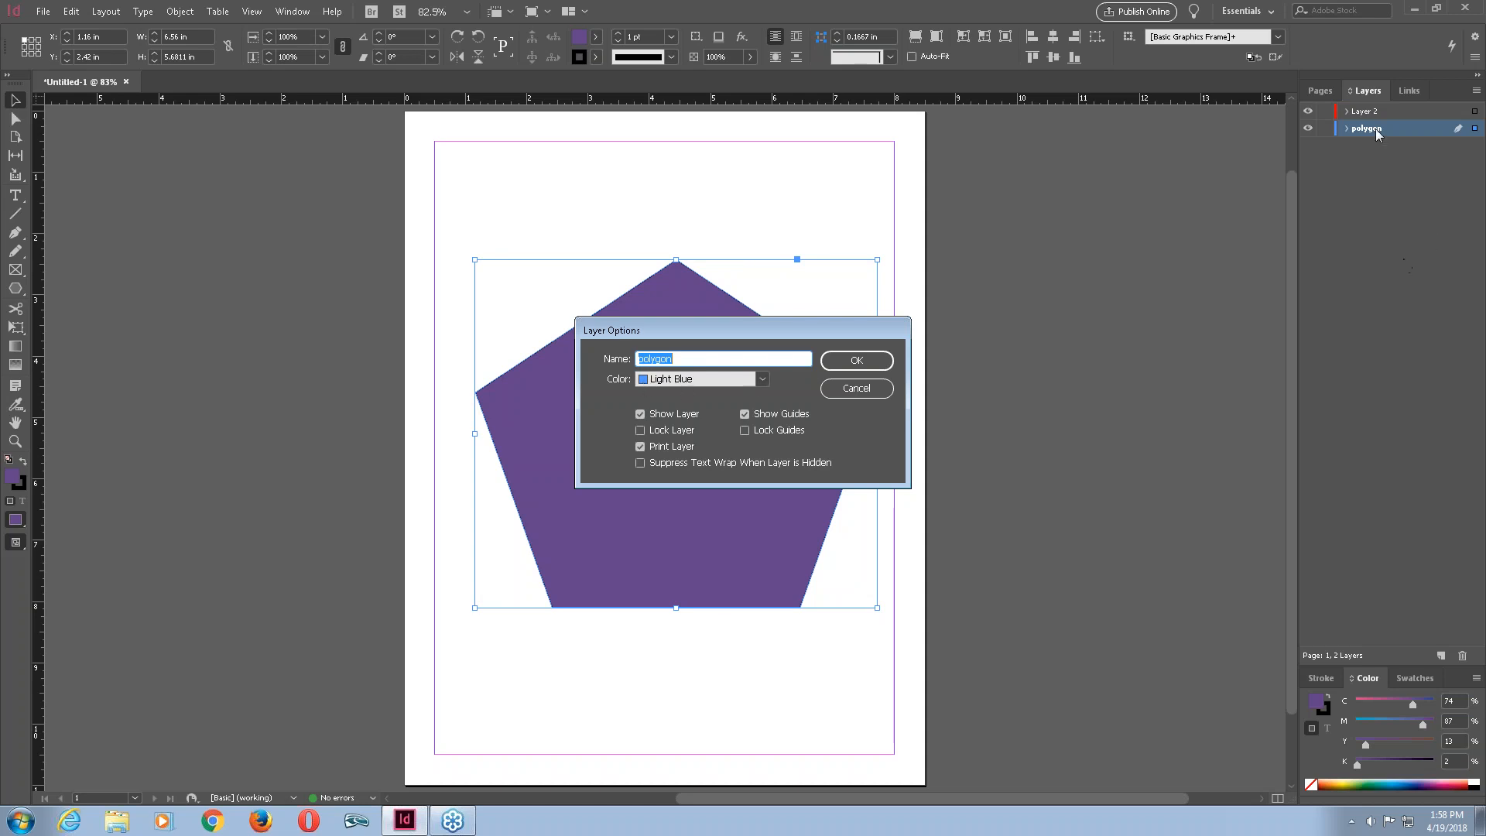
left_click(763, 379)
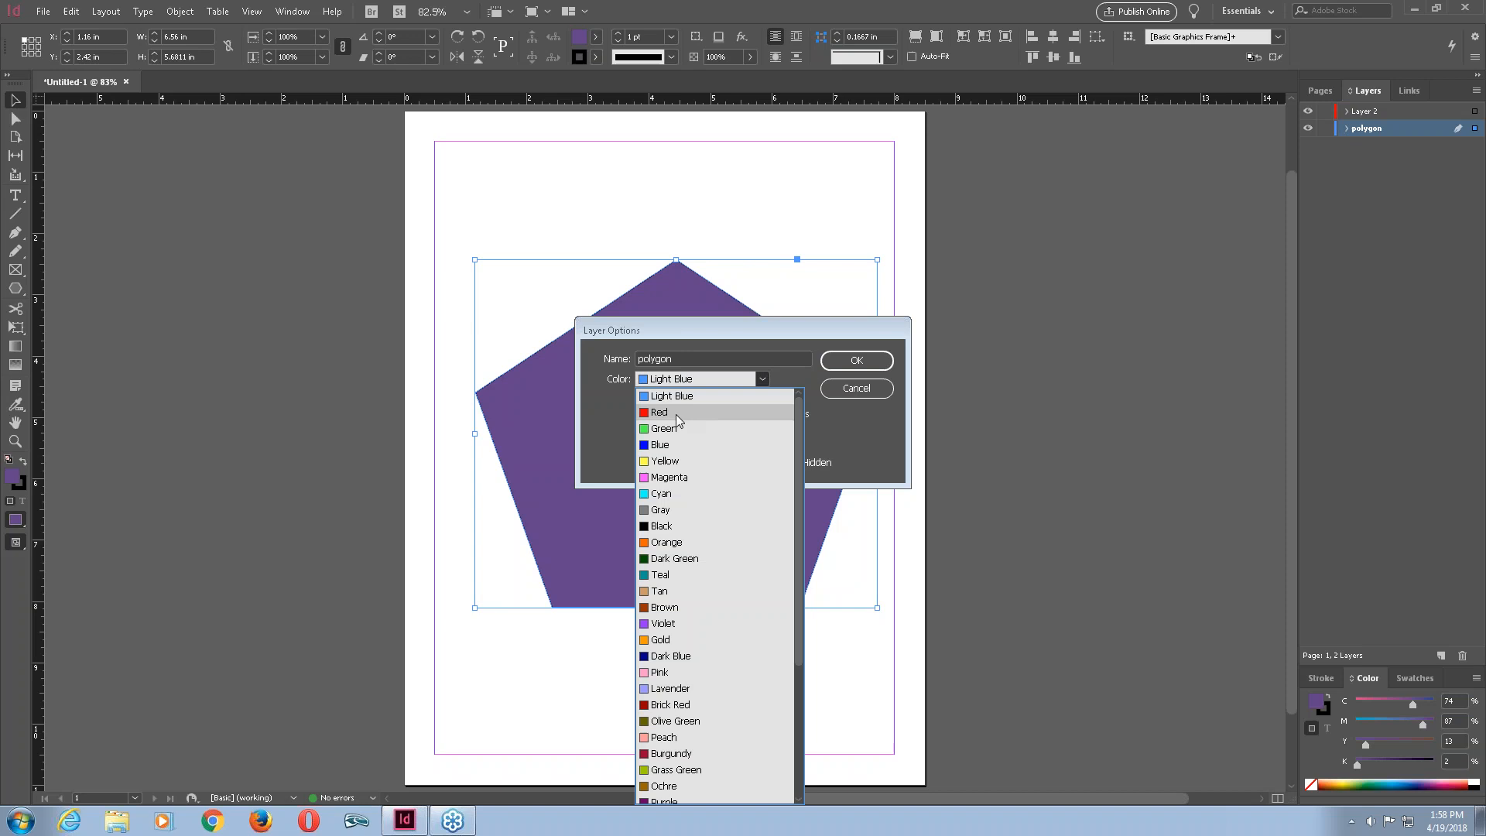
left_click(680, 412)
left_click(762, 379)
left_click(695, 639)
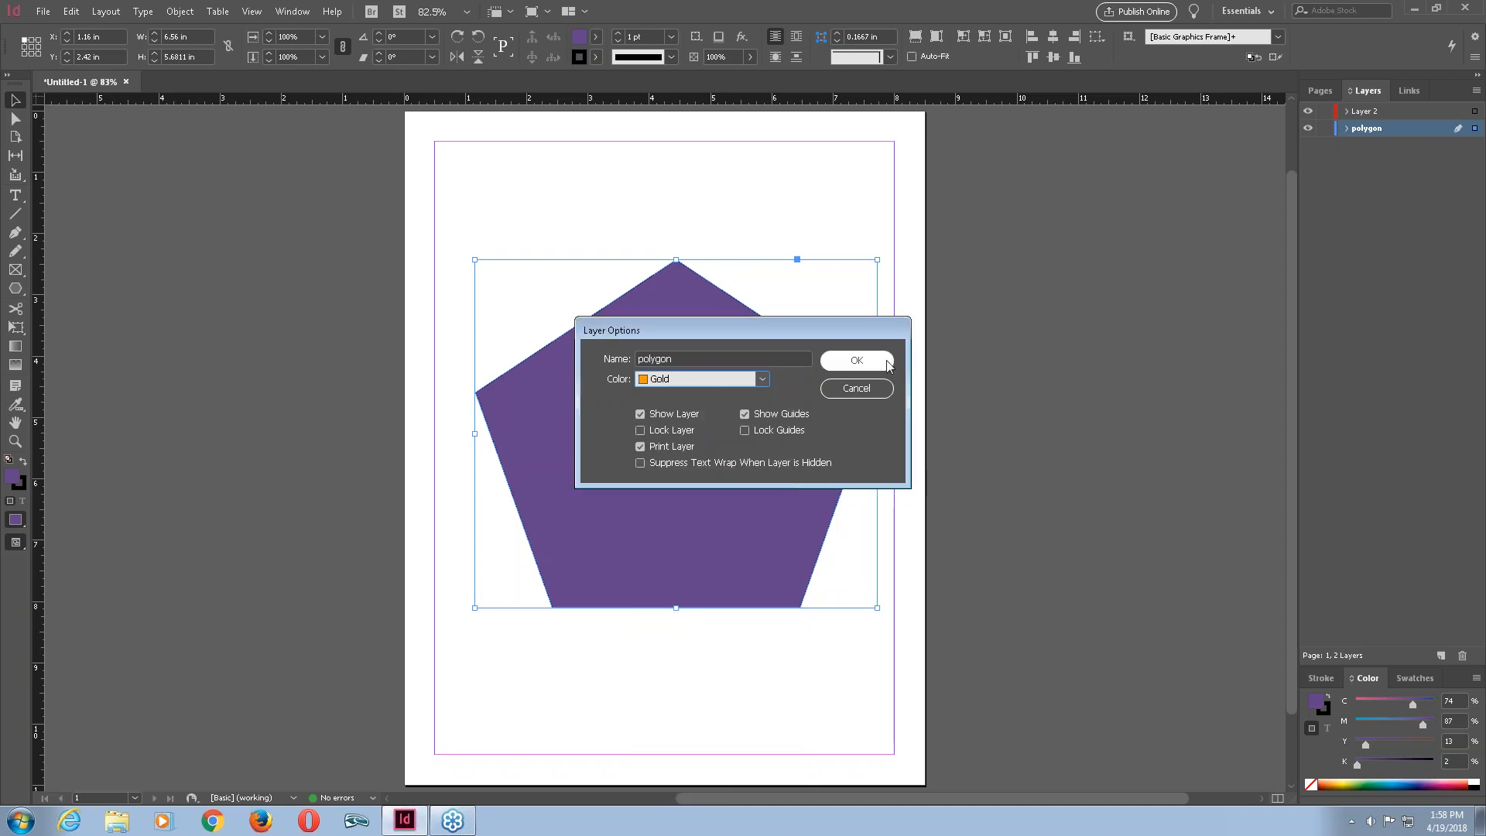
key("Return")
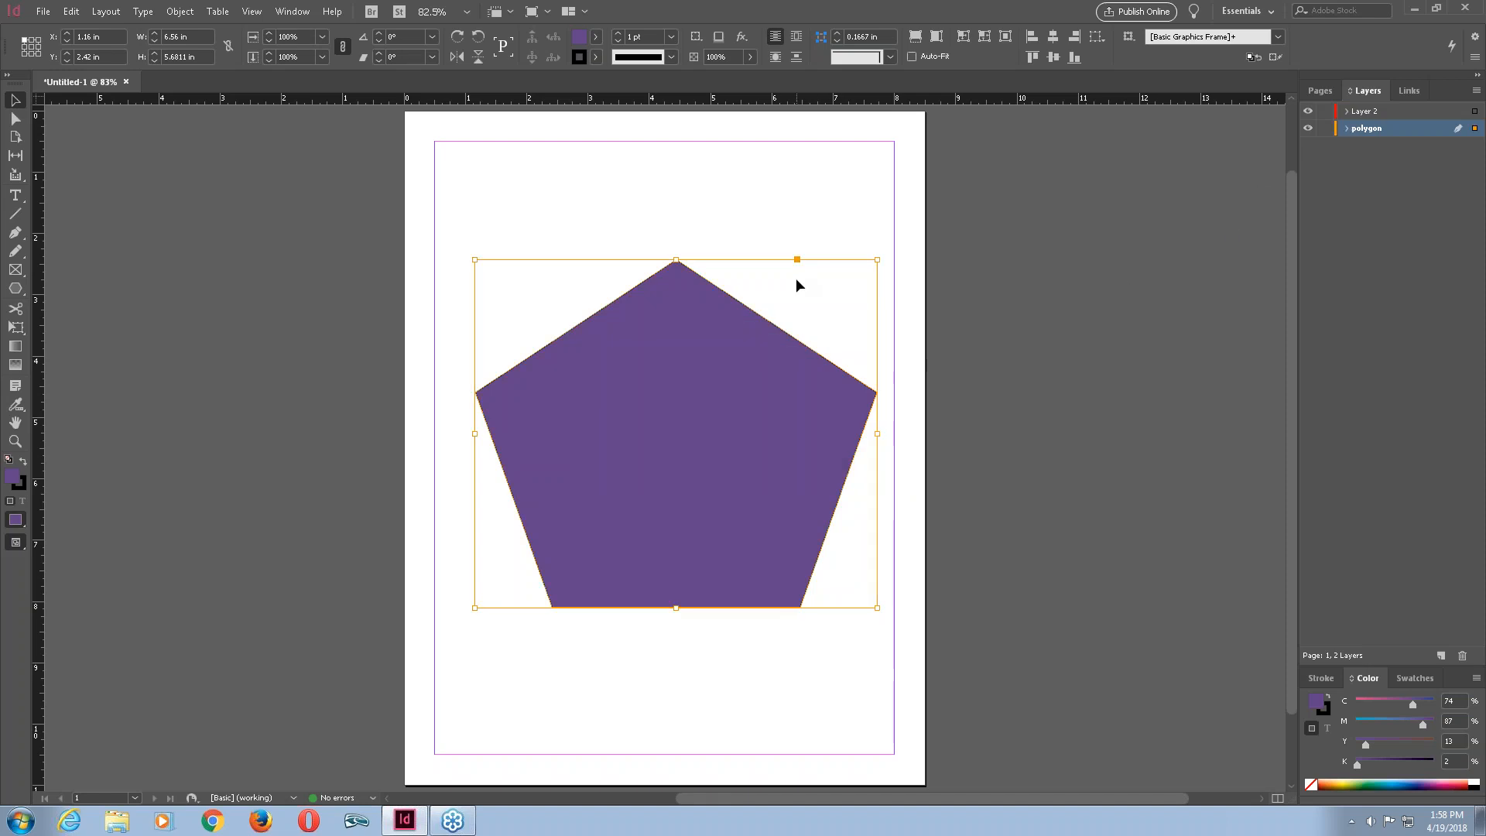
Delete the pentagon, then draw a square frame with the Rectangle Frame tool and delete it too.
key("Delete")
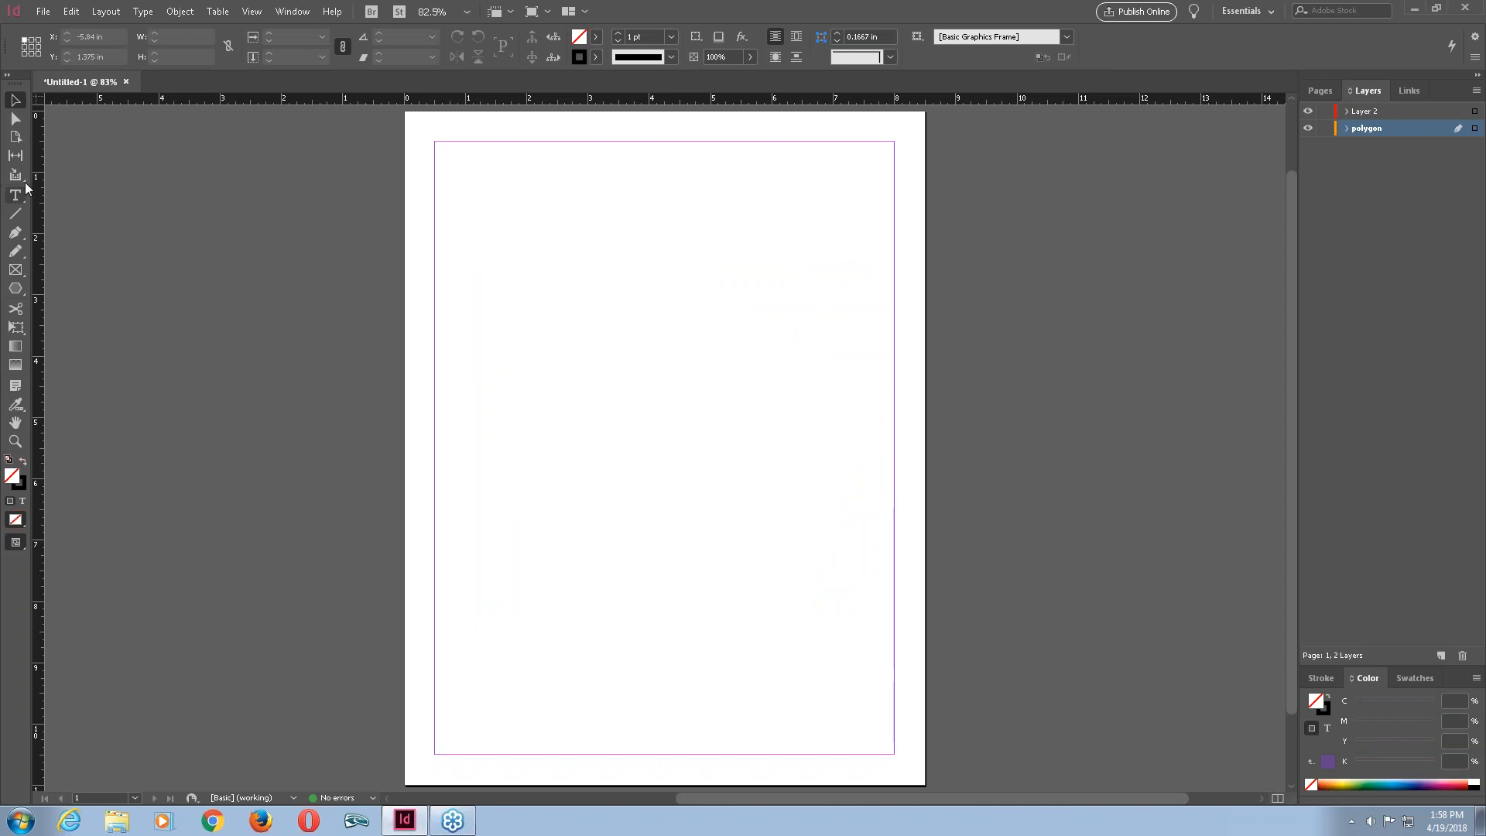
left_click(16, 269)
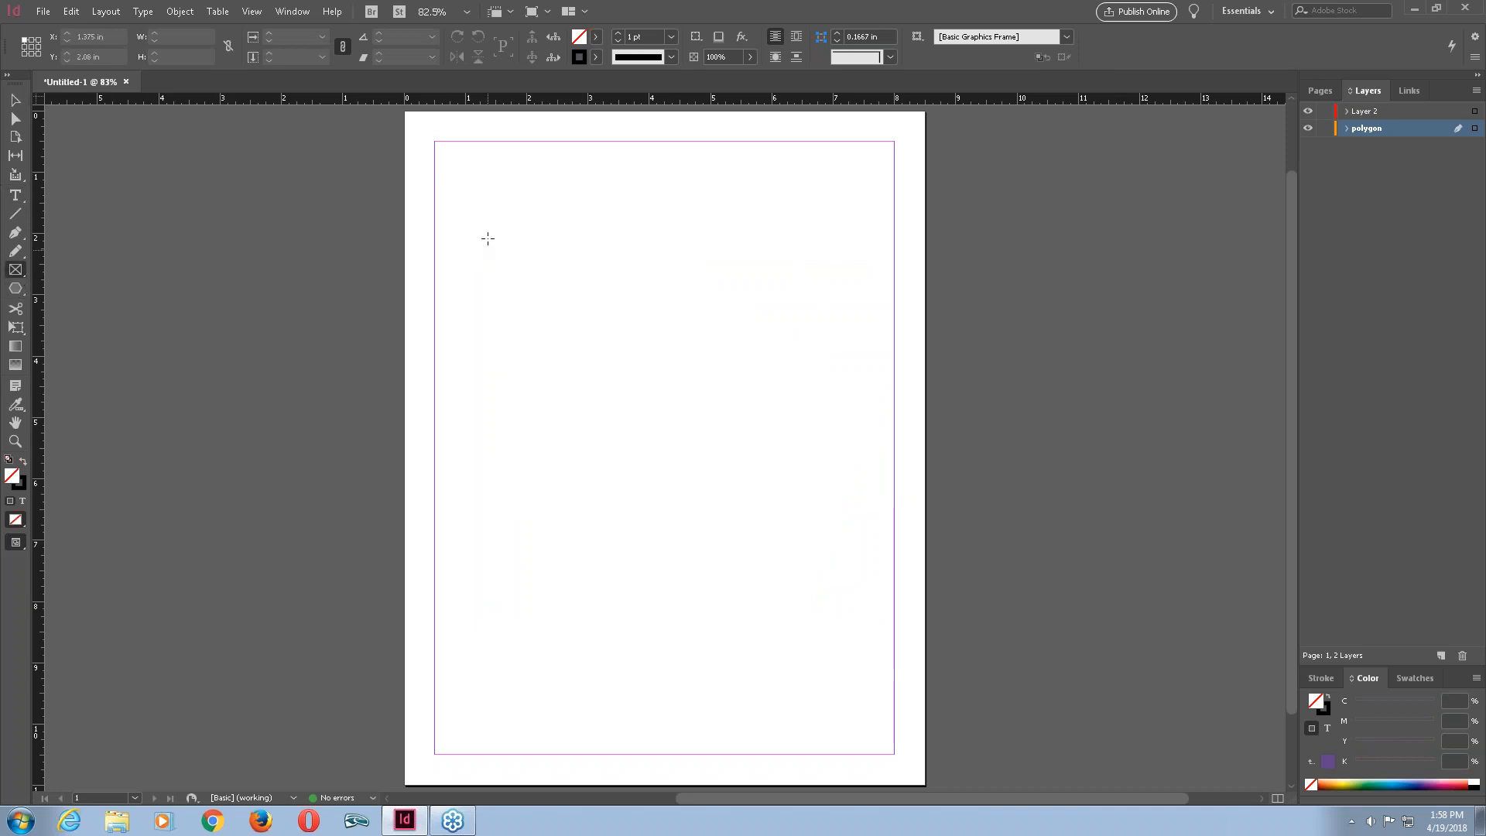
left_click_drag(486, 239, 740, 495)
key("Delete")
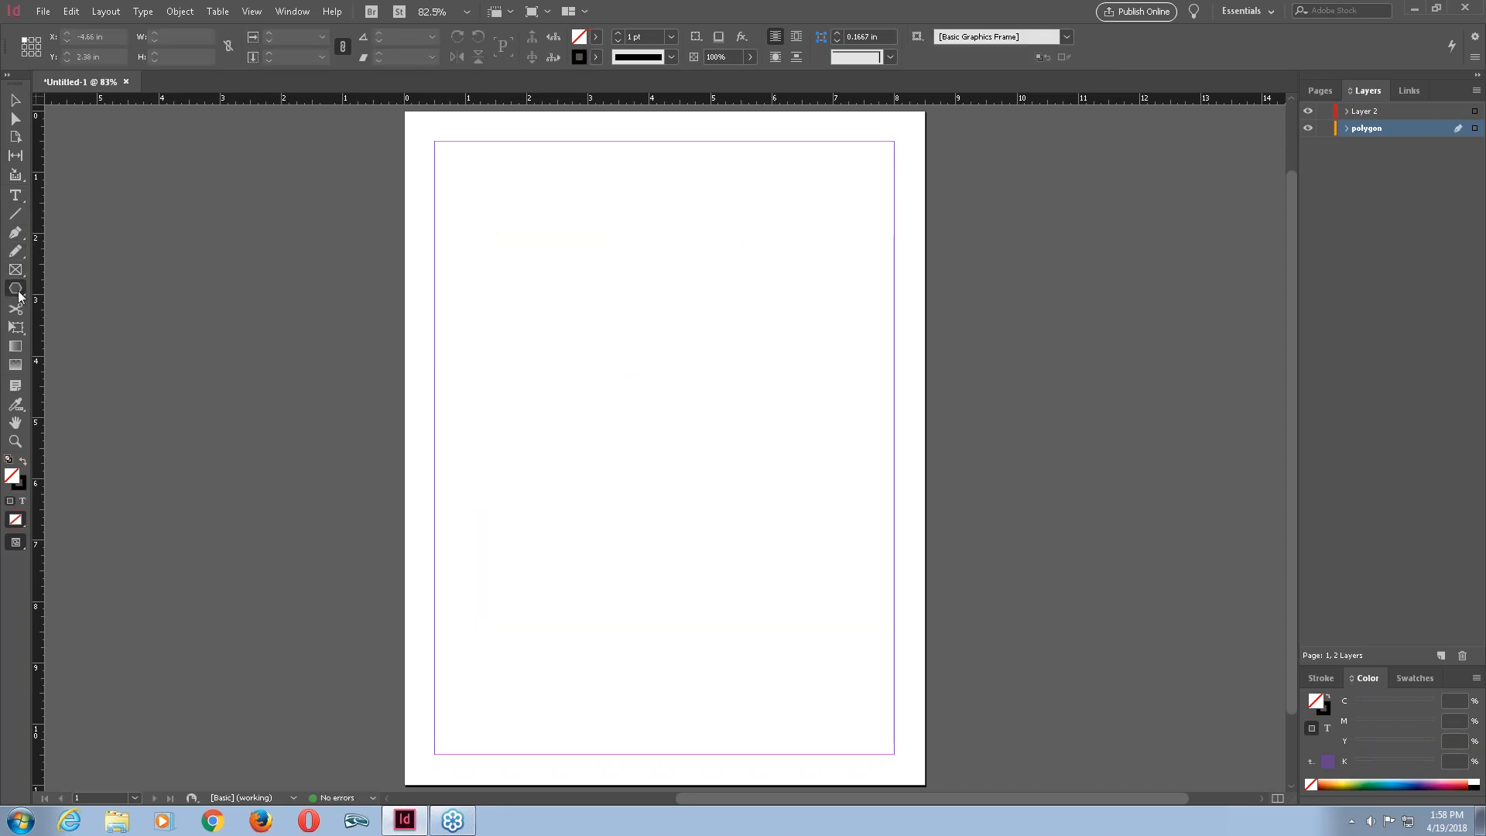
Draw a square about 3.9 by 3.9 in with the Rectangle tool.
left_click_drag(18, 295, 54, 306)
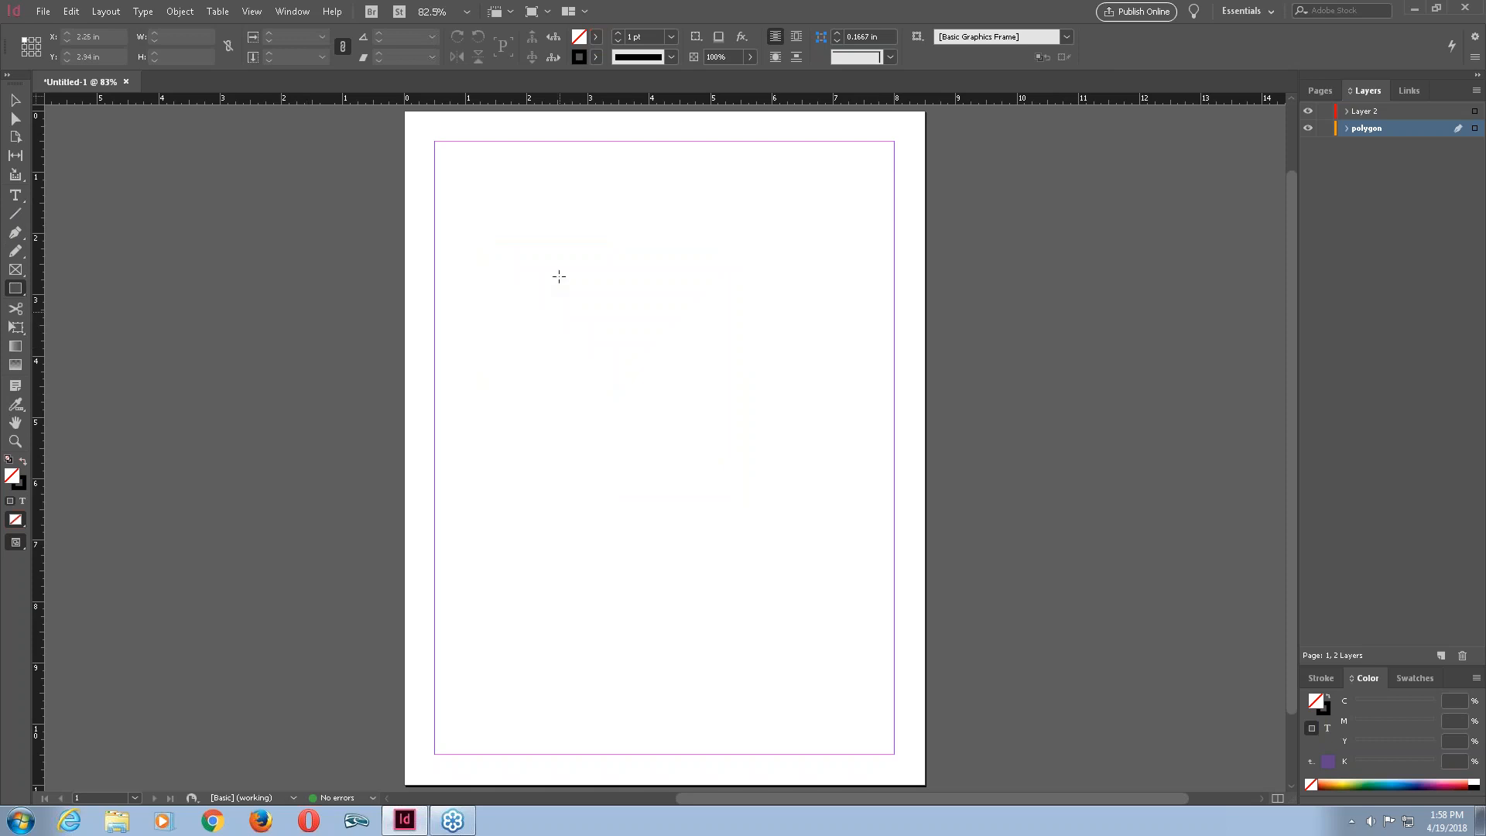
left_click_drag(510, 281, 749, 520)
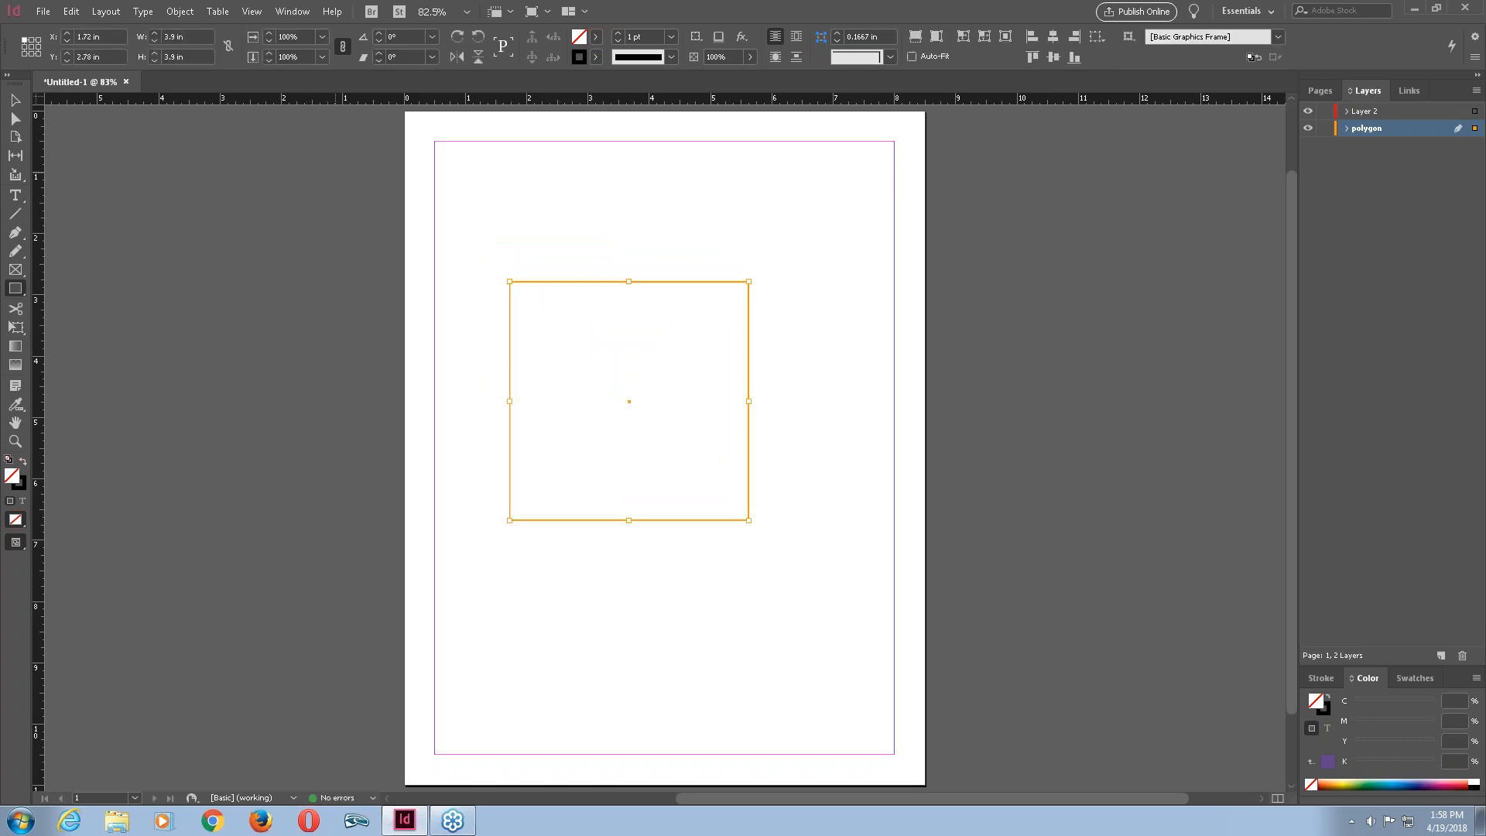
Convert the square into a text frame and fill it with placeholder text.
left_click(15, 196)
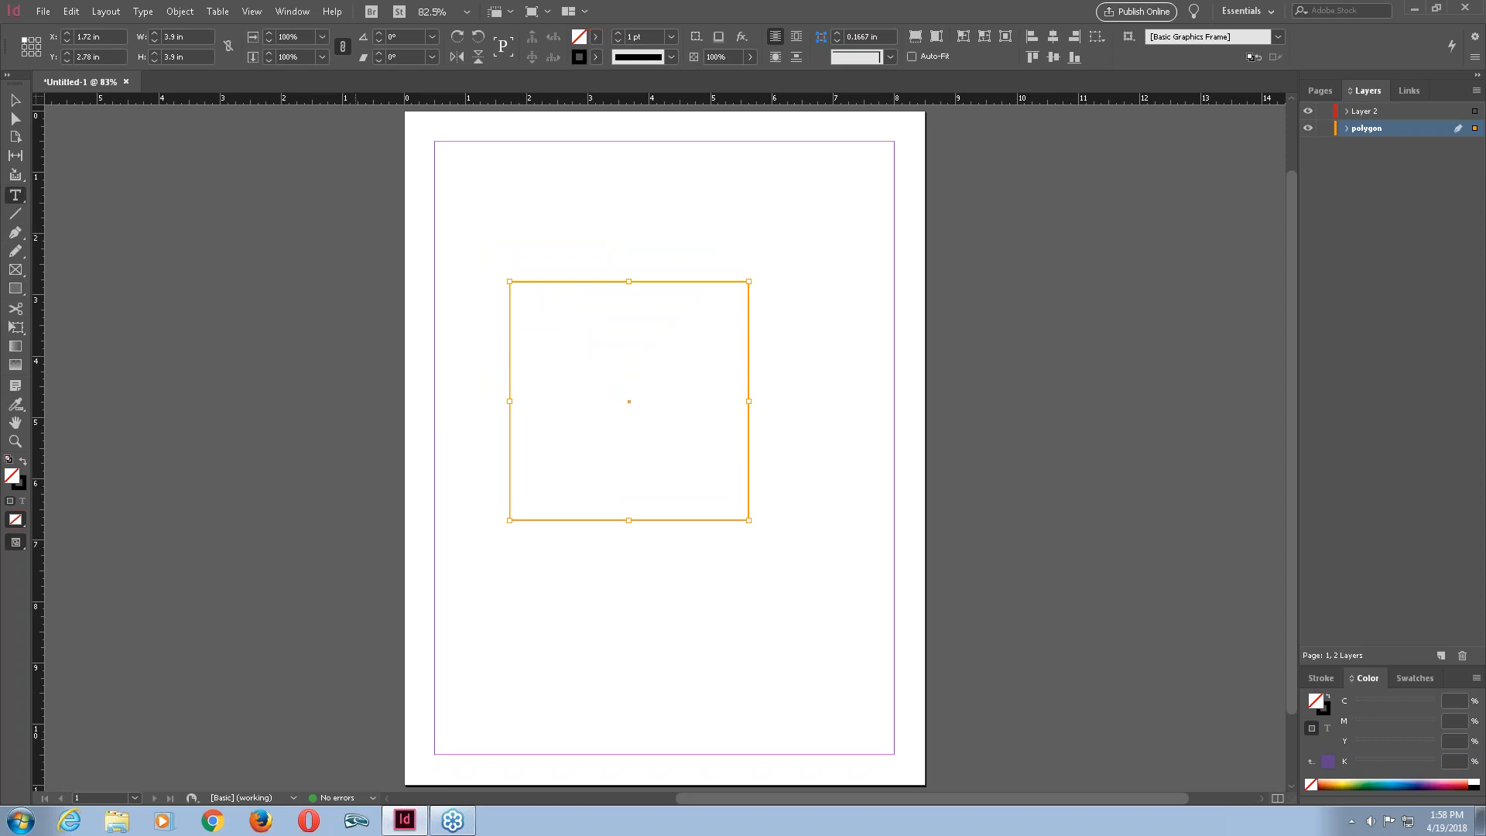
left_click(554, 313)
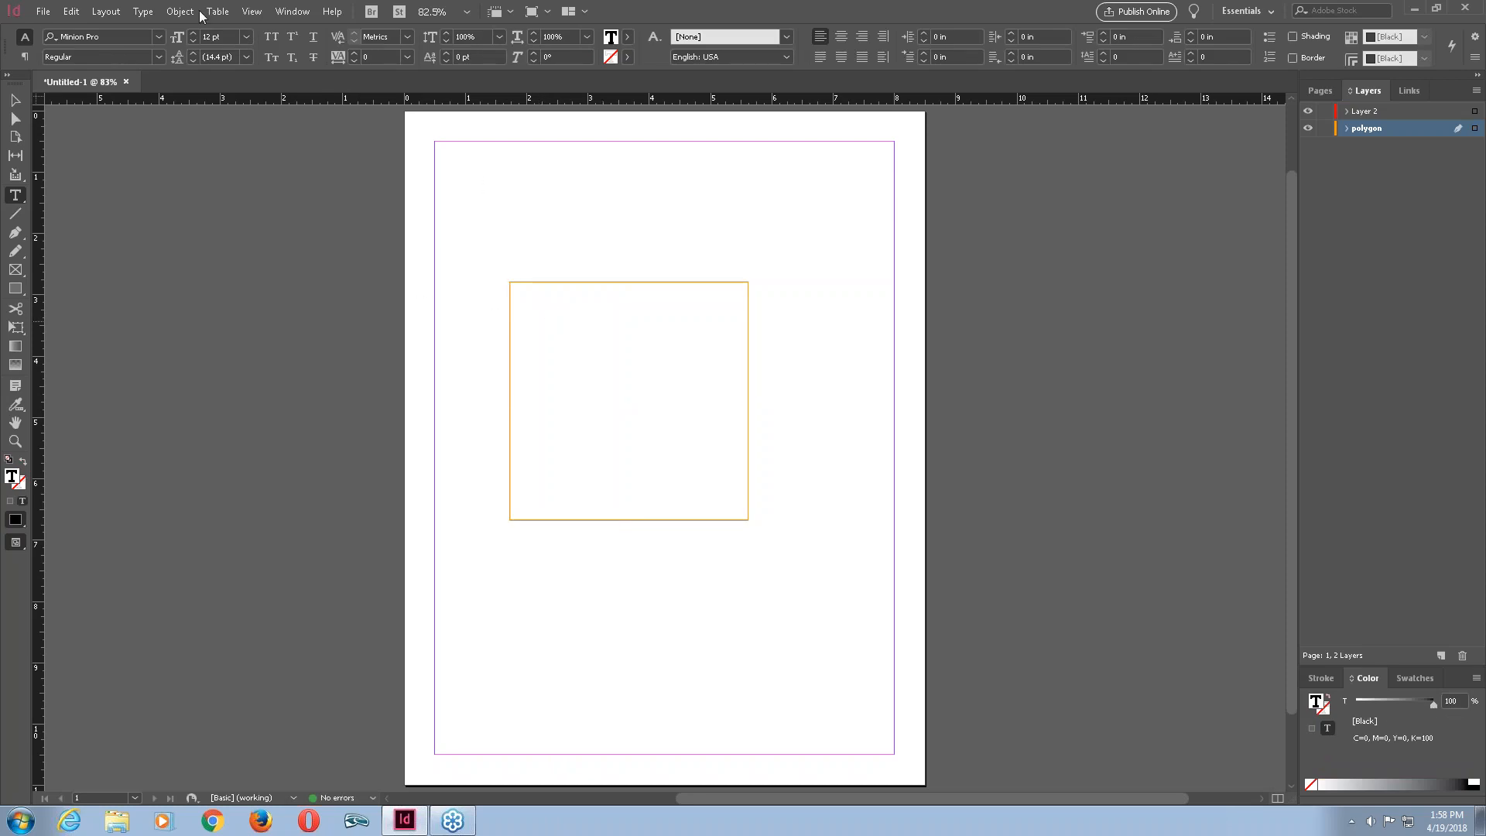
left_click(145, 17)
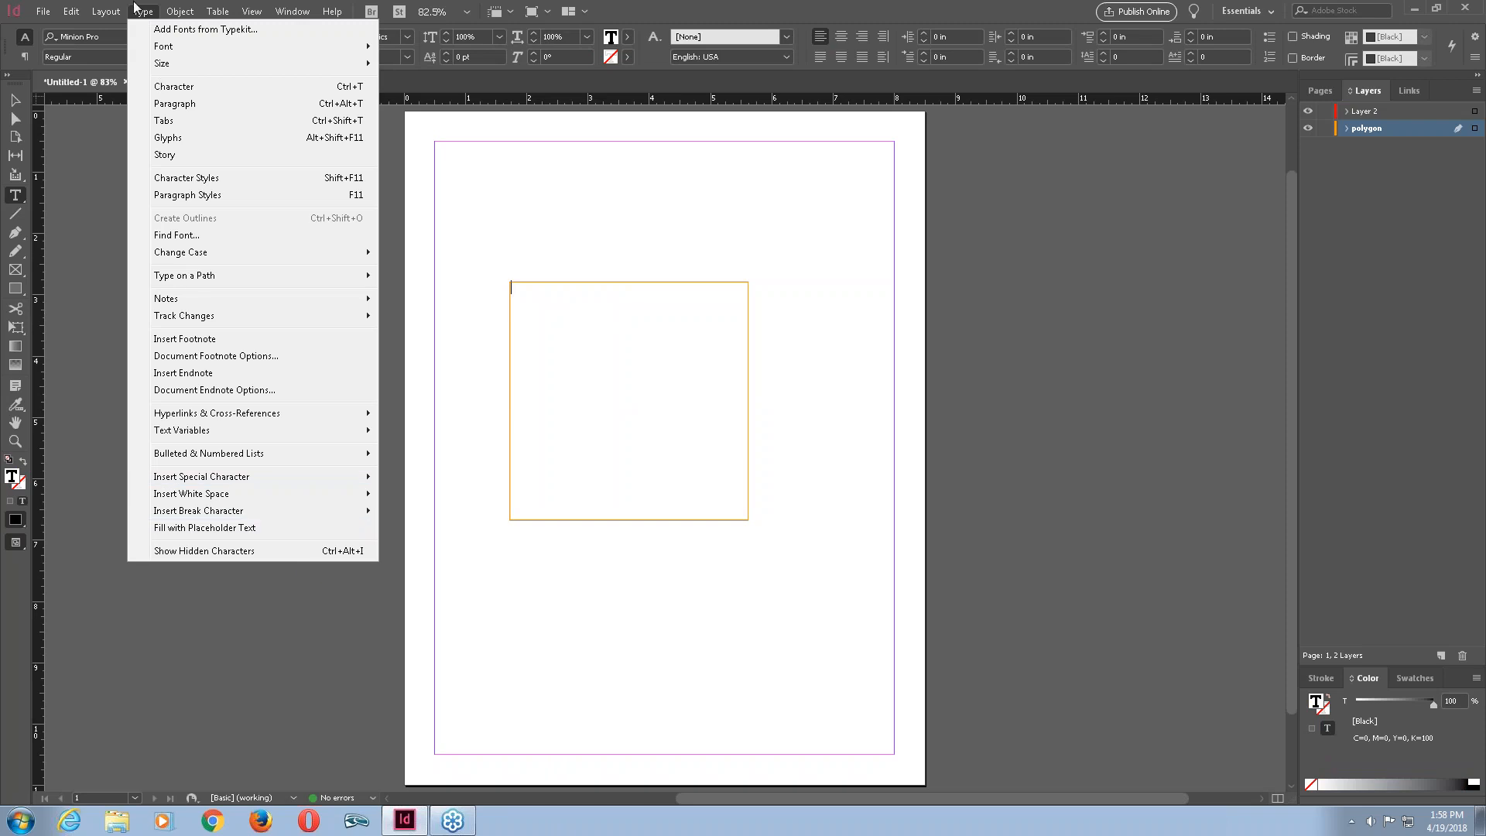
left_click(224, 527)
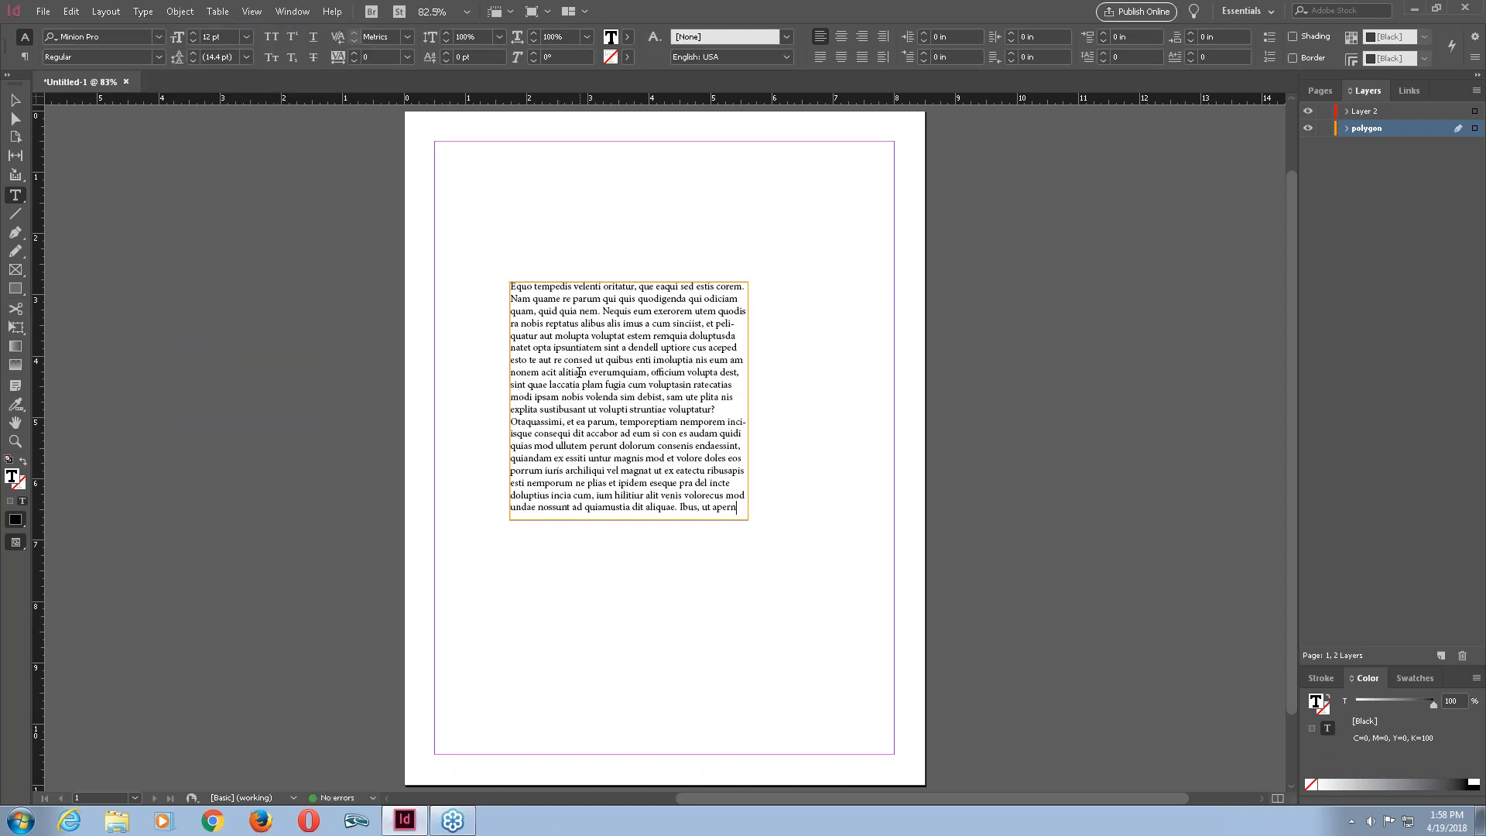
left_click(21, 101)
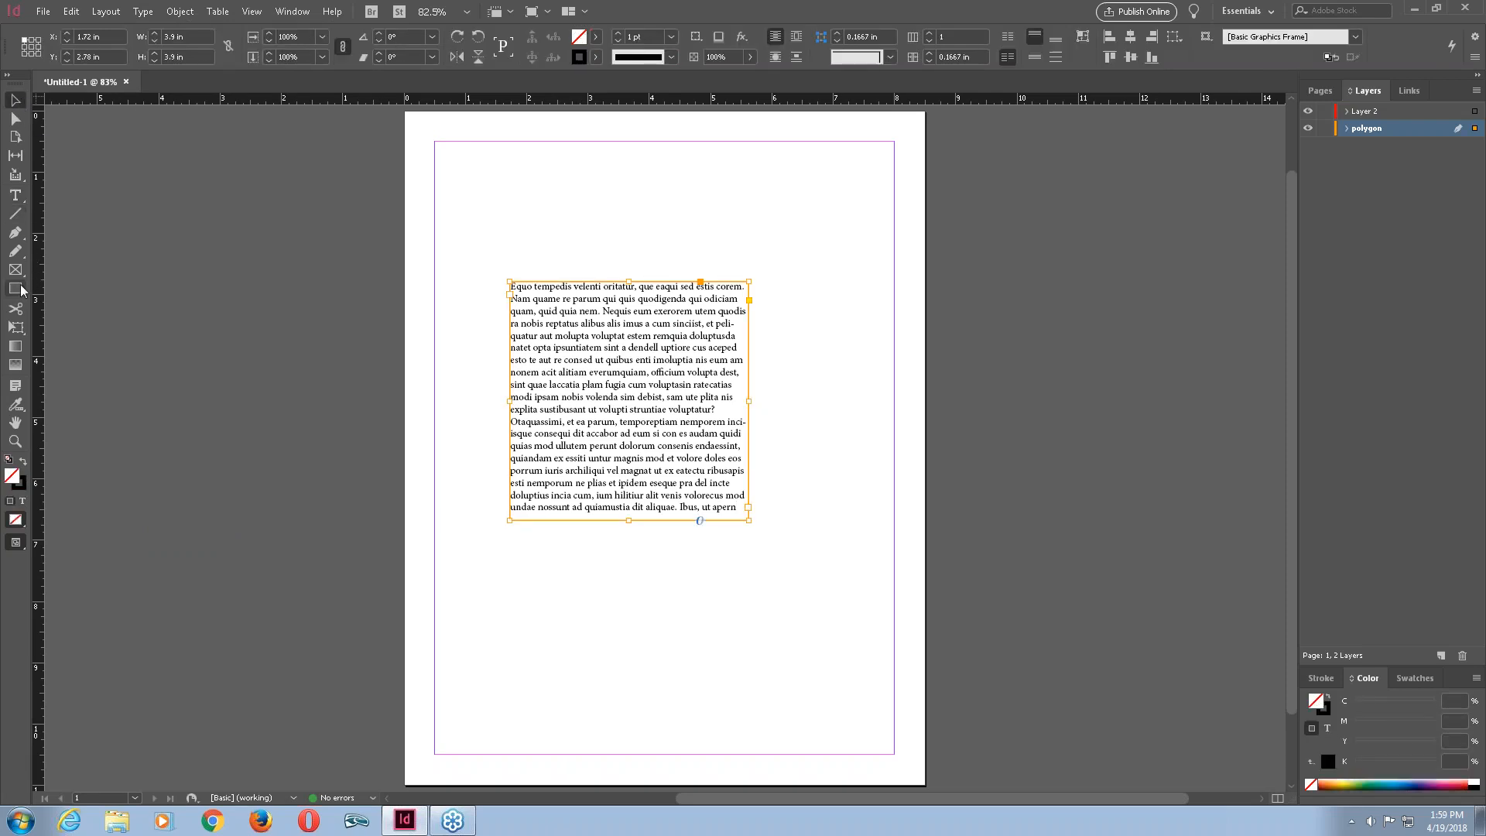
Draw a circle about 3.22 by 3.22 in with the Ellipse tool below the text frame and fill it with placeholder text.
left_click_drag(20, 292, 70, 323)
left_click_drag(531, 558, 727, 755)
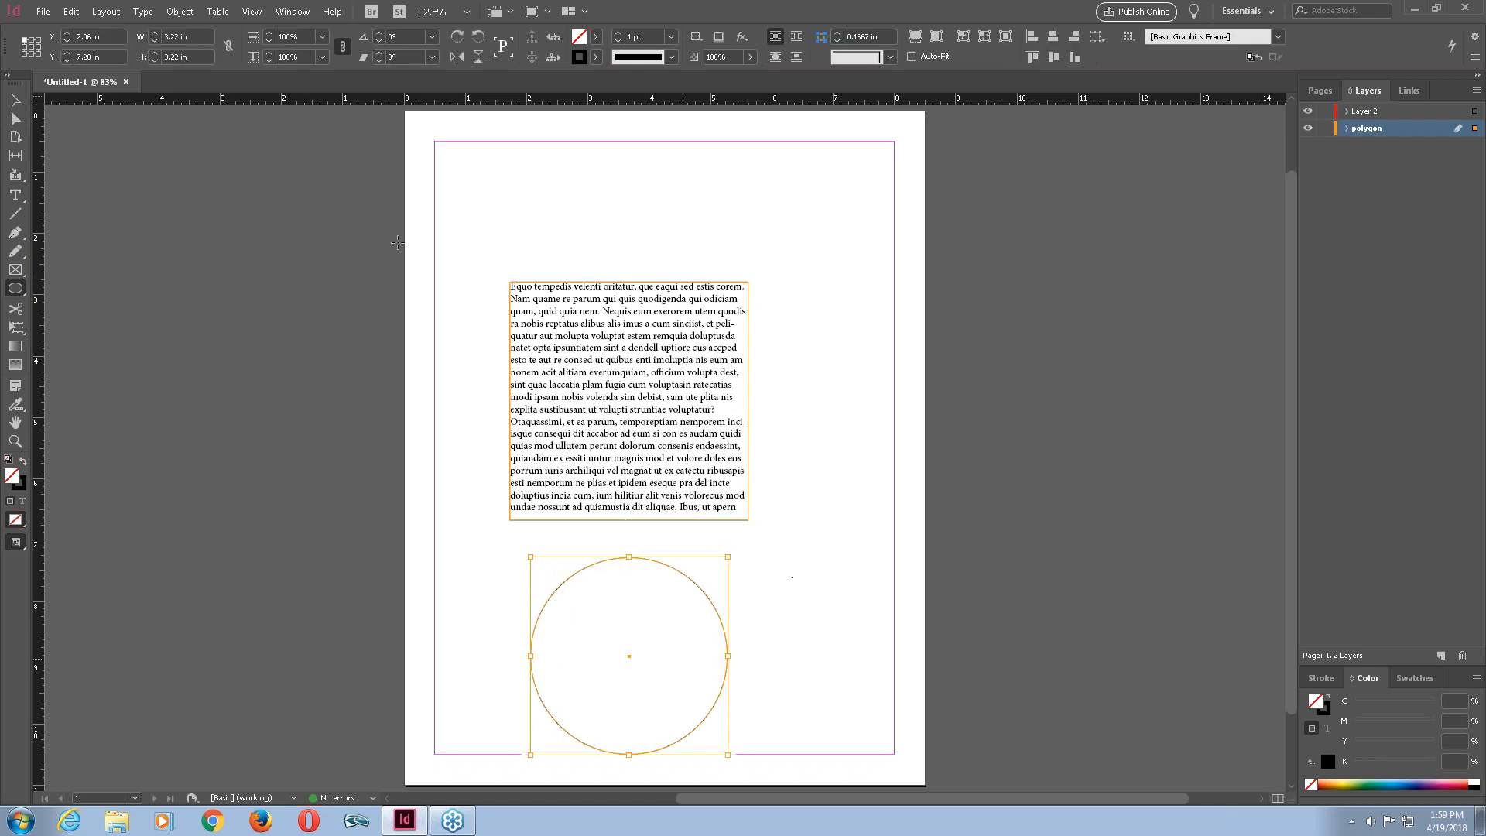
left_click(14, 196)
left_click(600, 609)
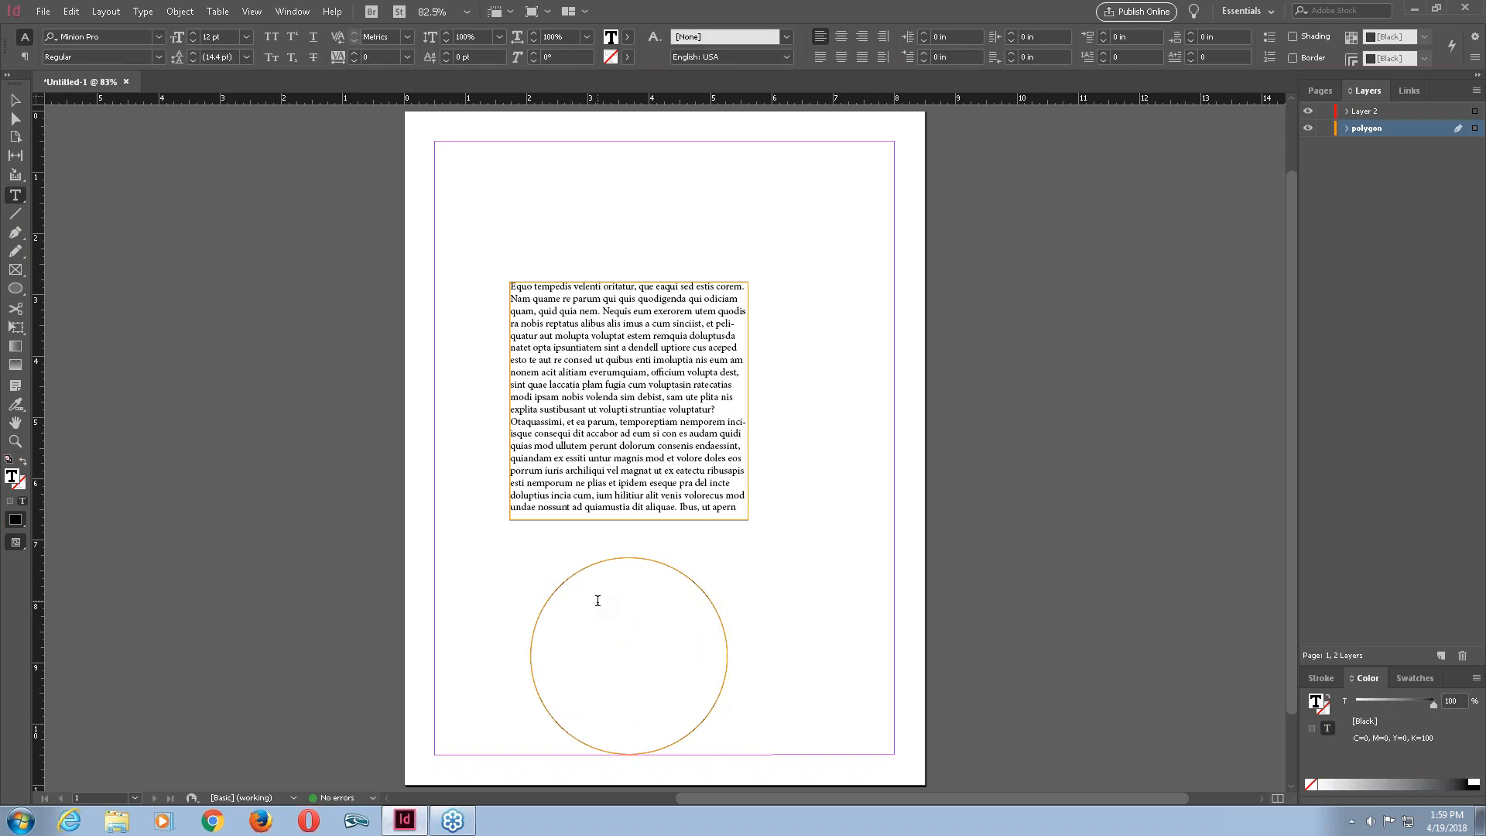
left_click(143, 12)
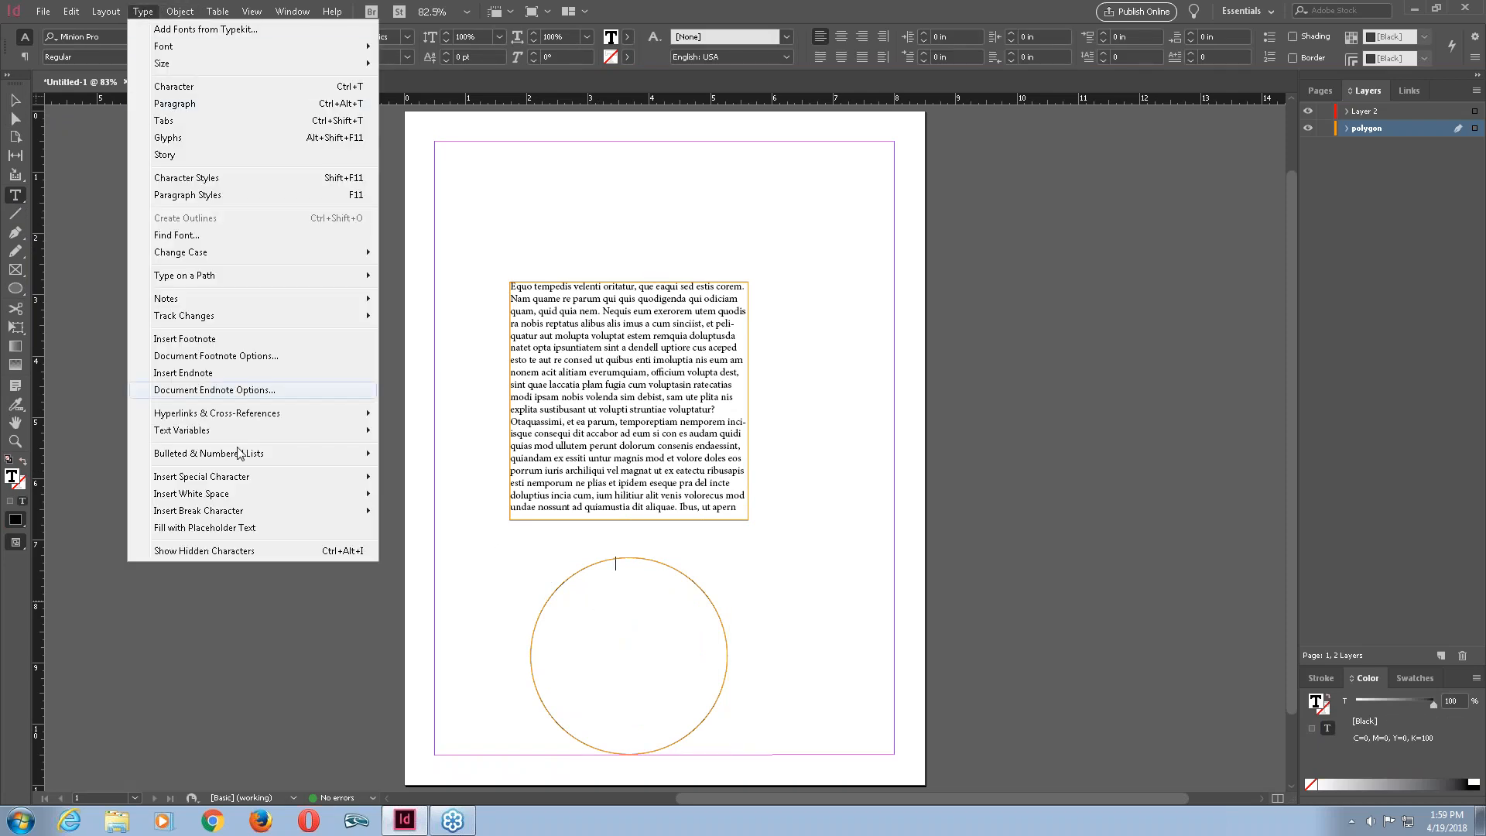
left_click(205, 527)
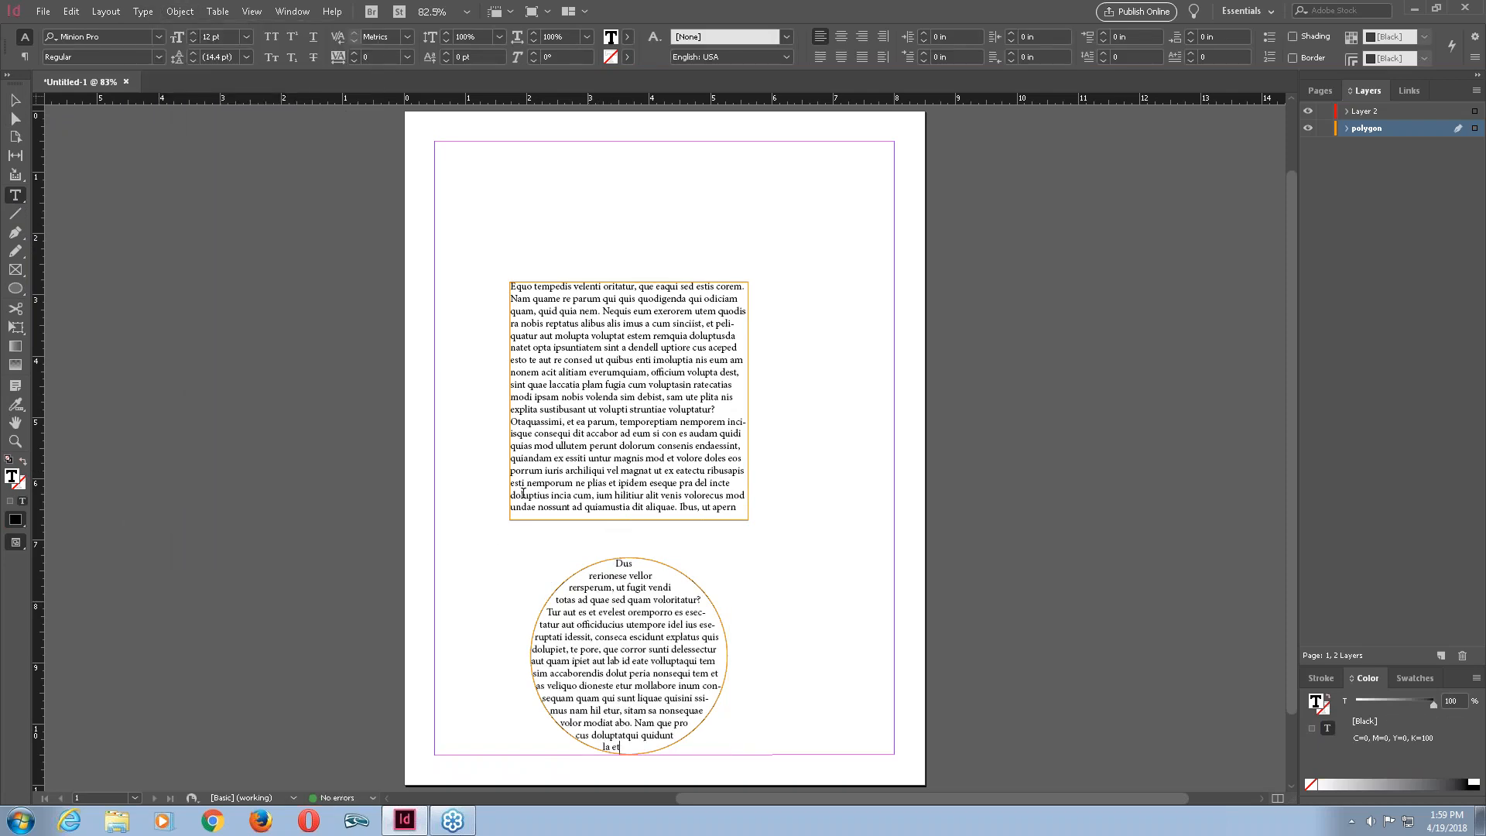
left_click(14, 100)
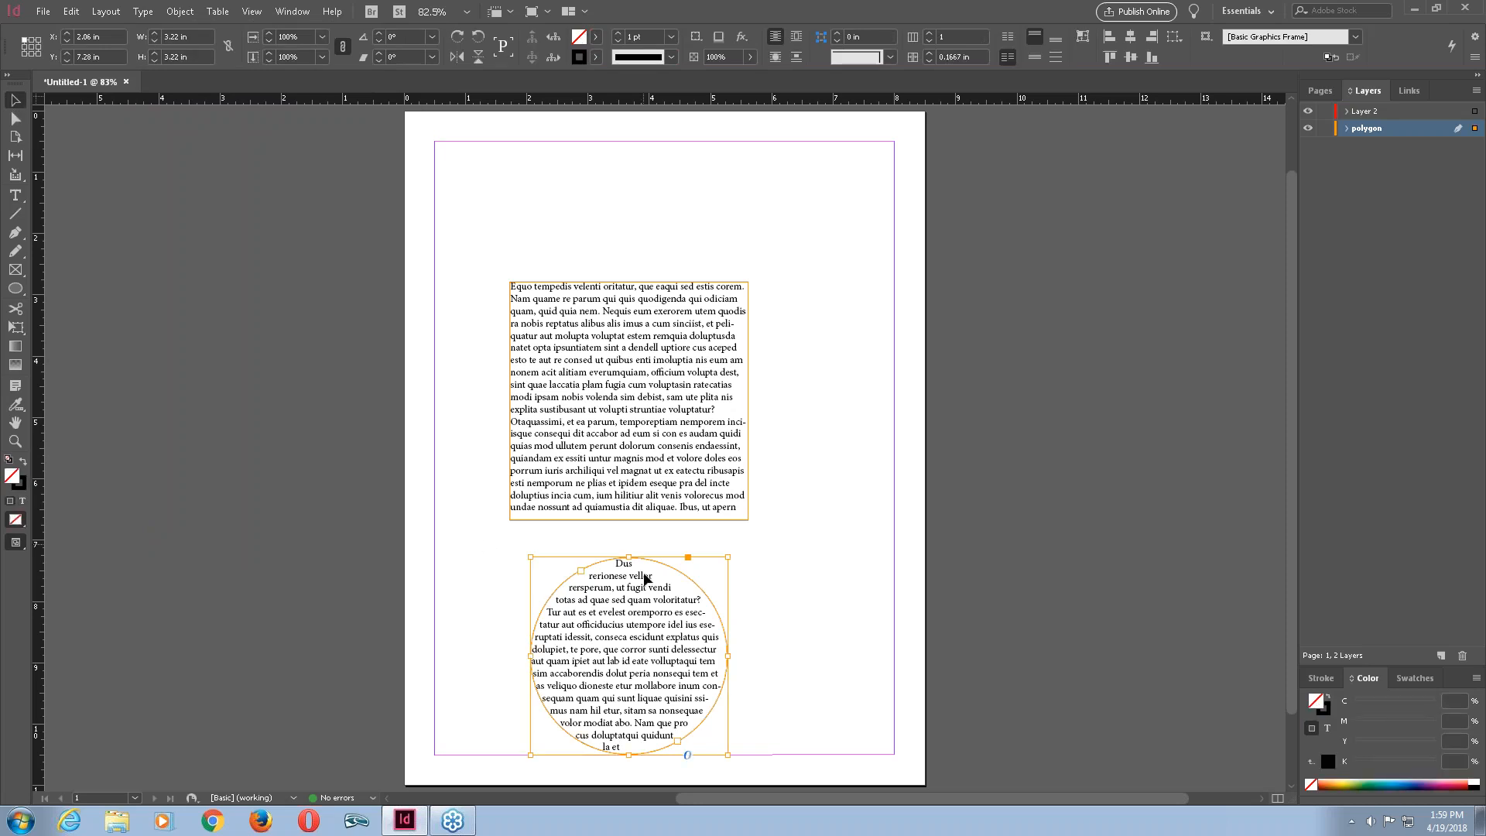
Move the text circle to the right and set its stroke colour to None.
left_click_drag(654, 567, 753, 558)
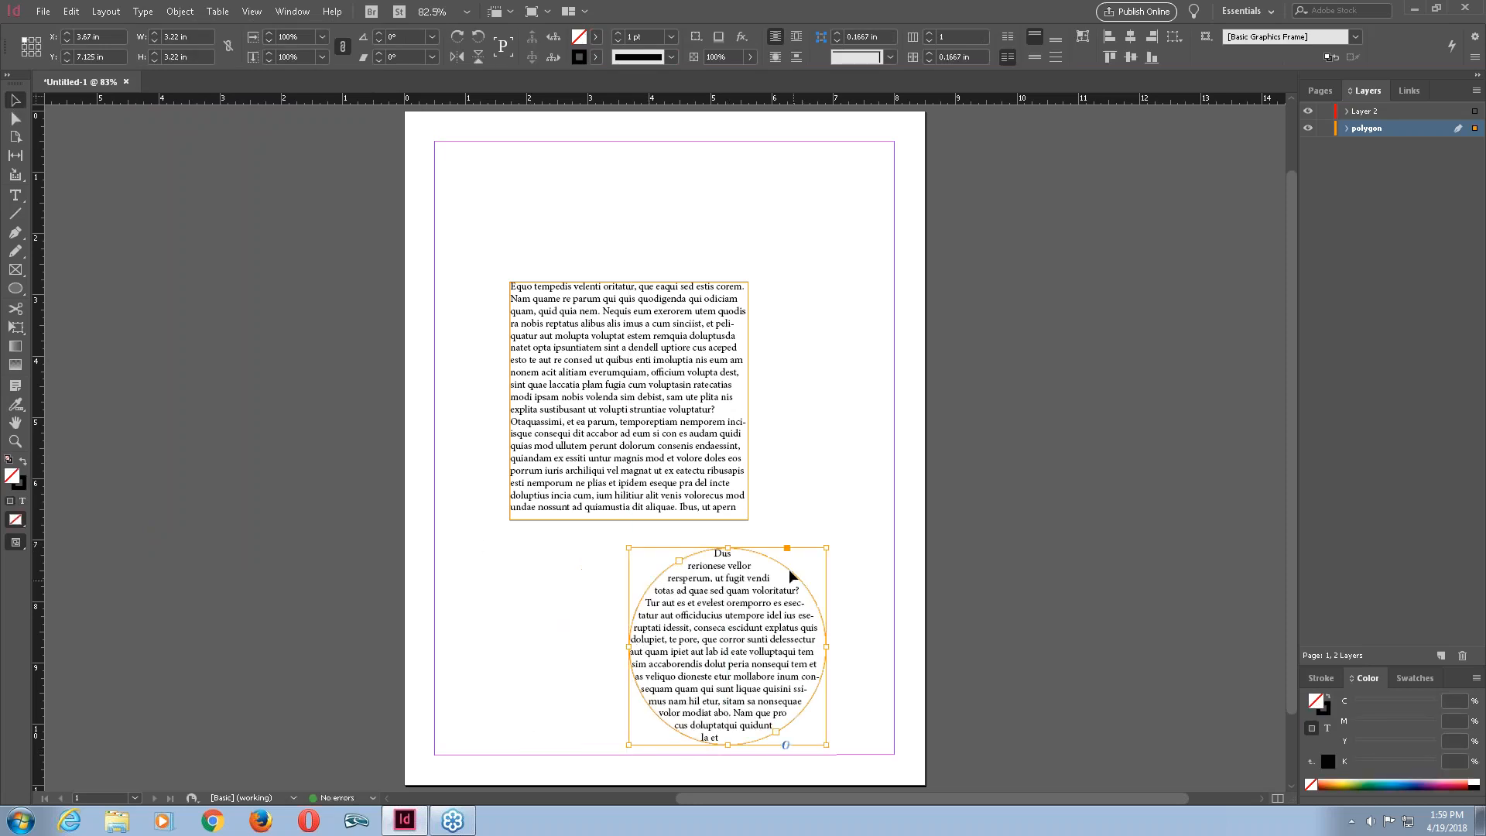
left_click(882, 589)
left_click(782, 620)
left_click(580, 59)
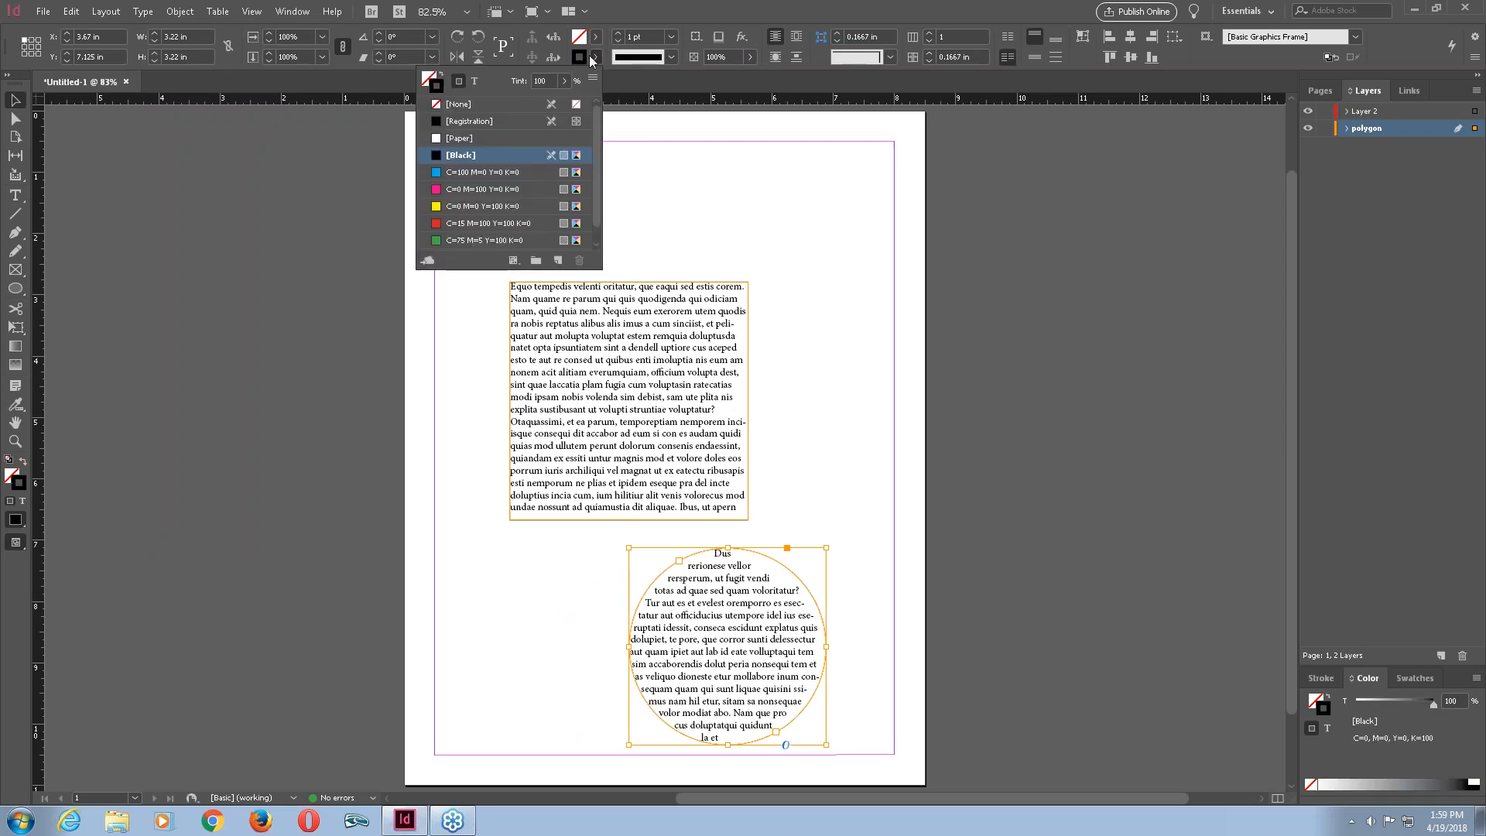
left_click(469, 105)
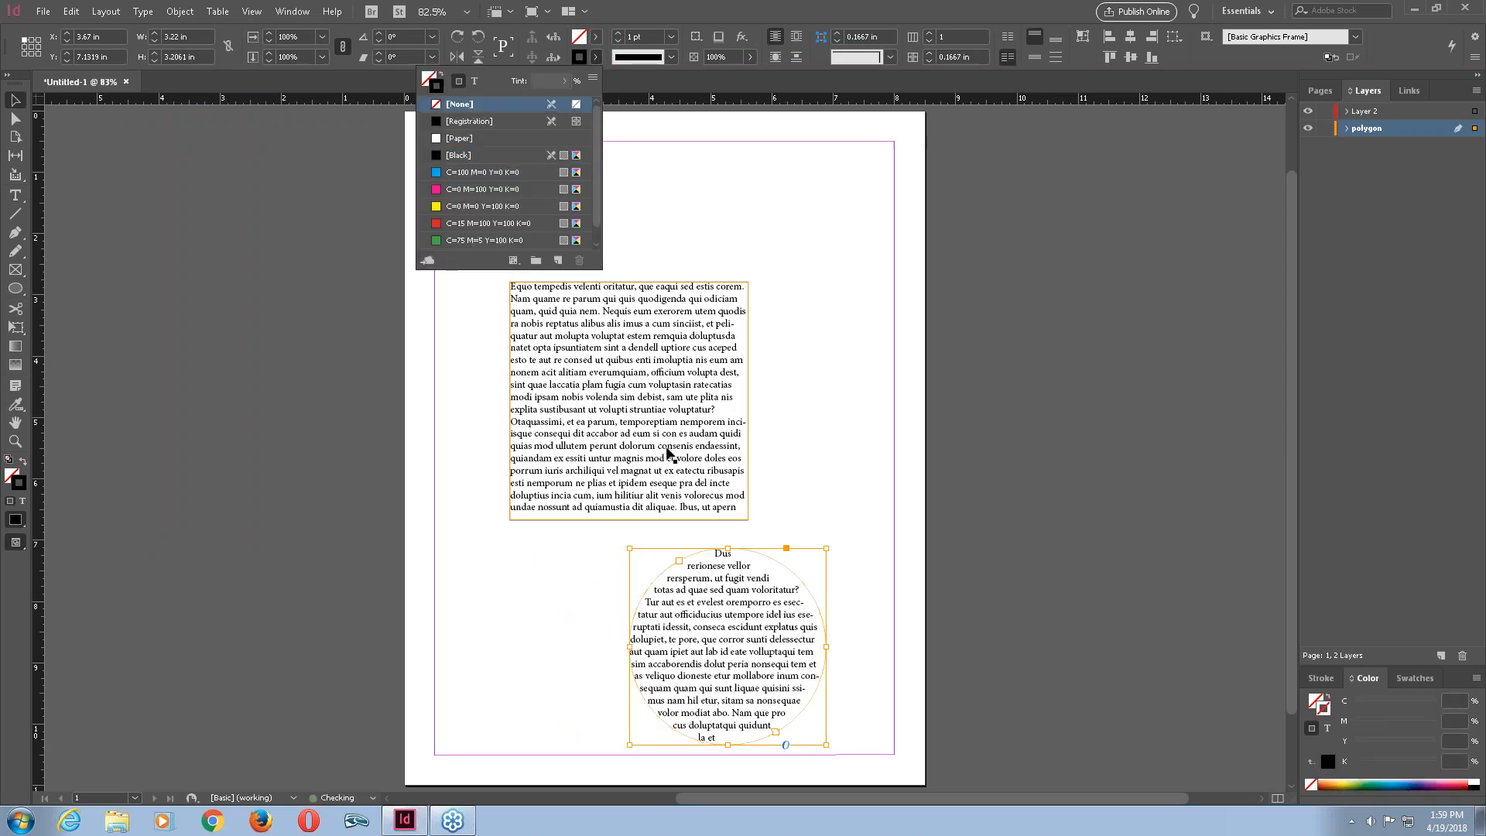
left_click(865, 572)
left_click(775, 620)
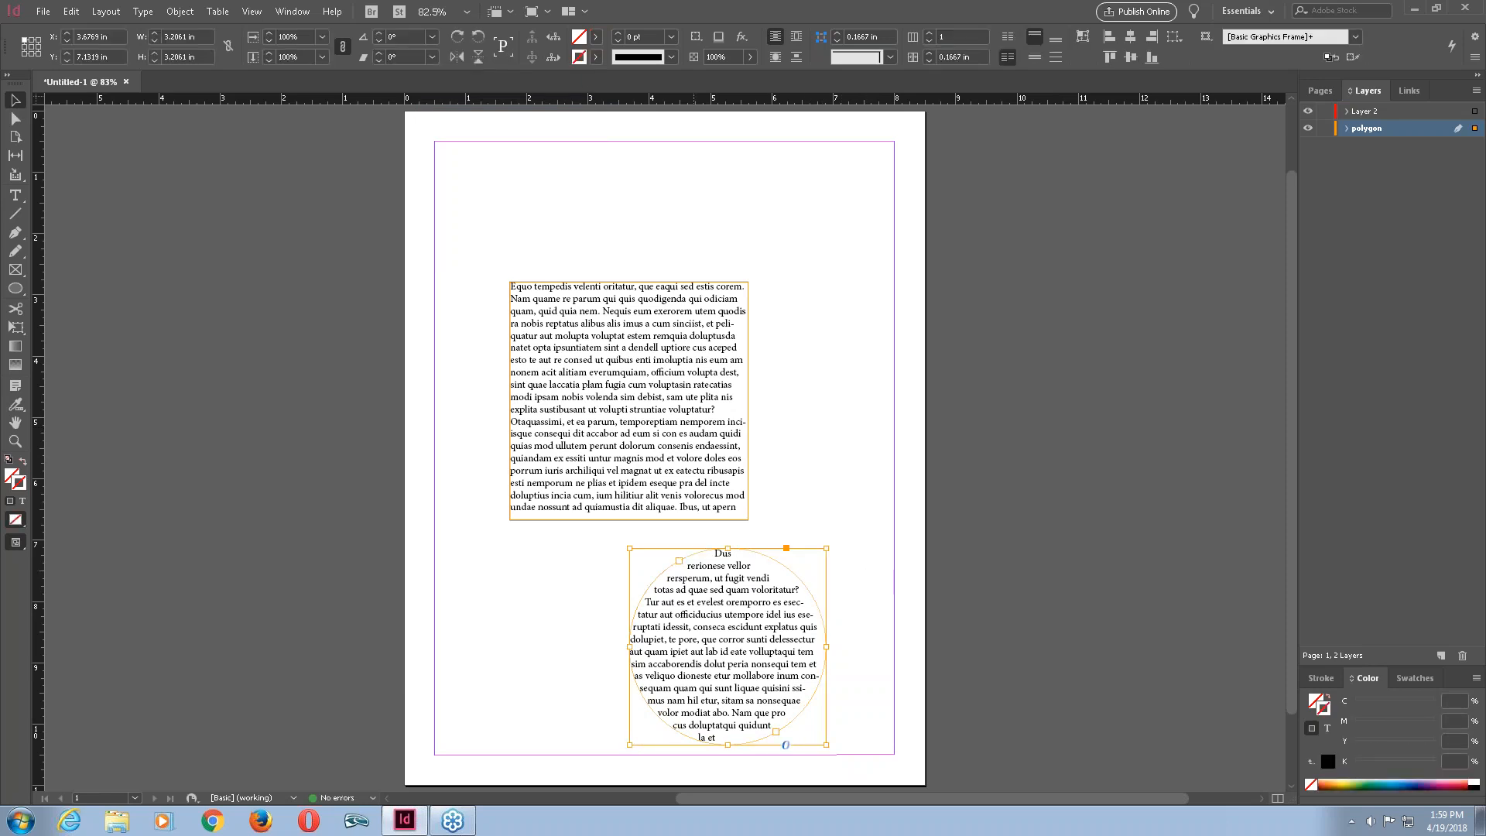
Switch the screen mode to Preview.
left_click(739, 469)
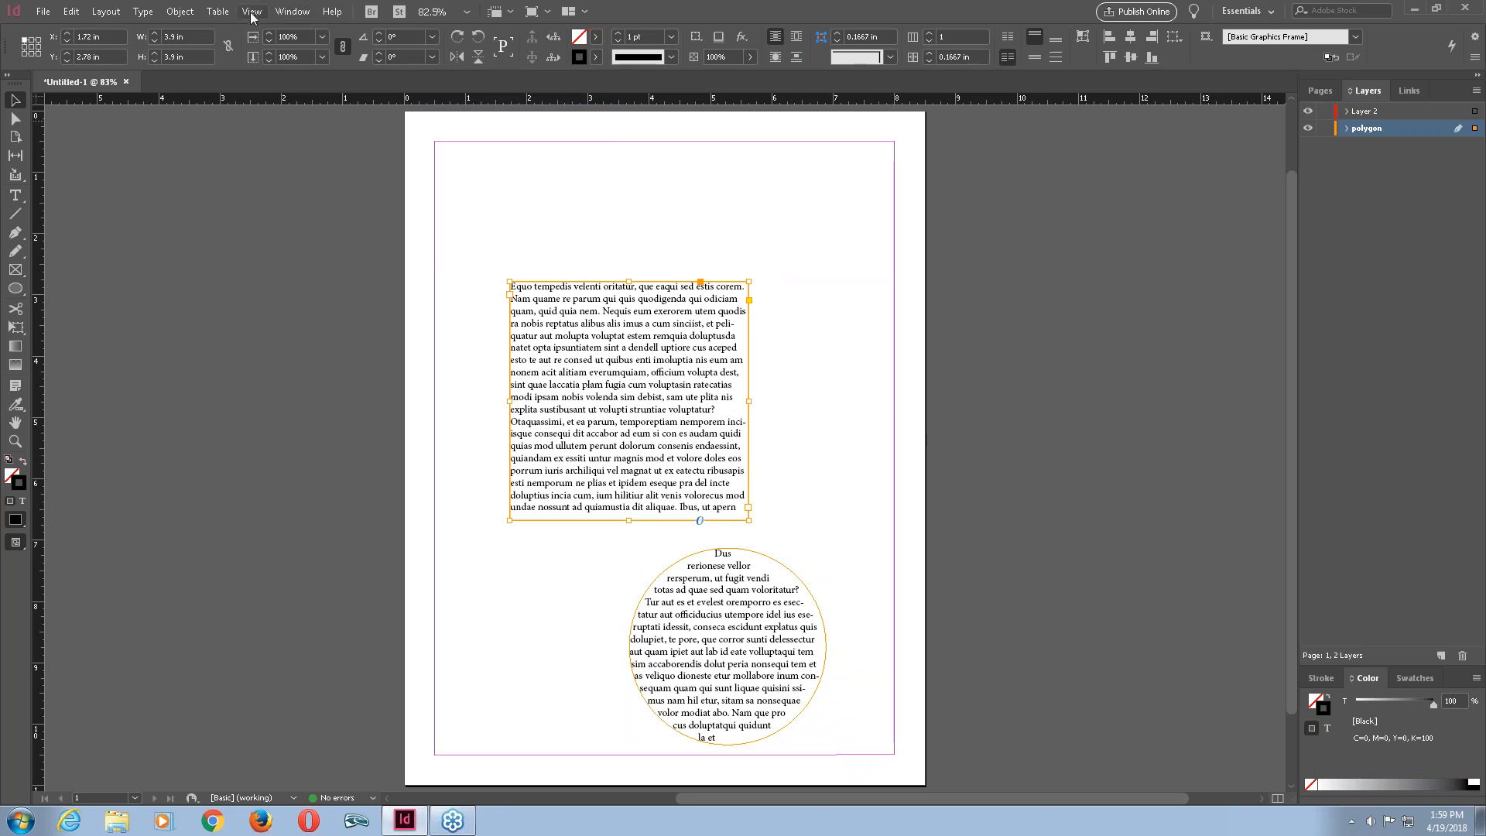
left_click(280, 12)
mouse_move(255, 12)
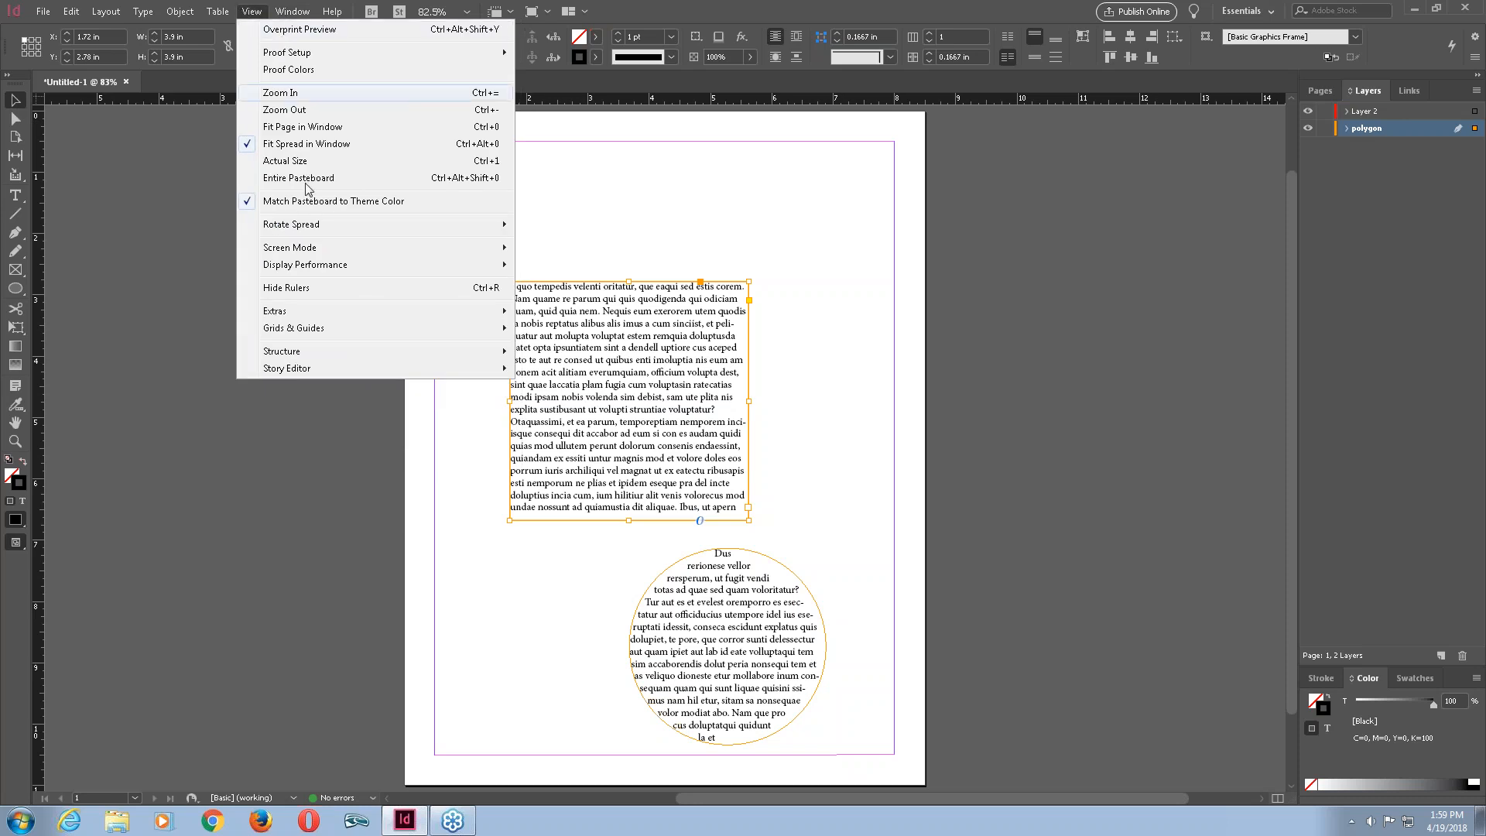
mouse_move(307, 253)
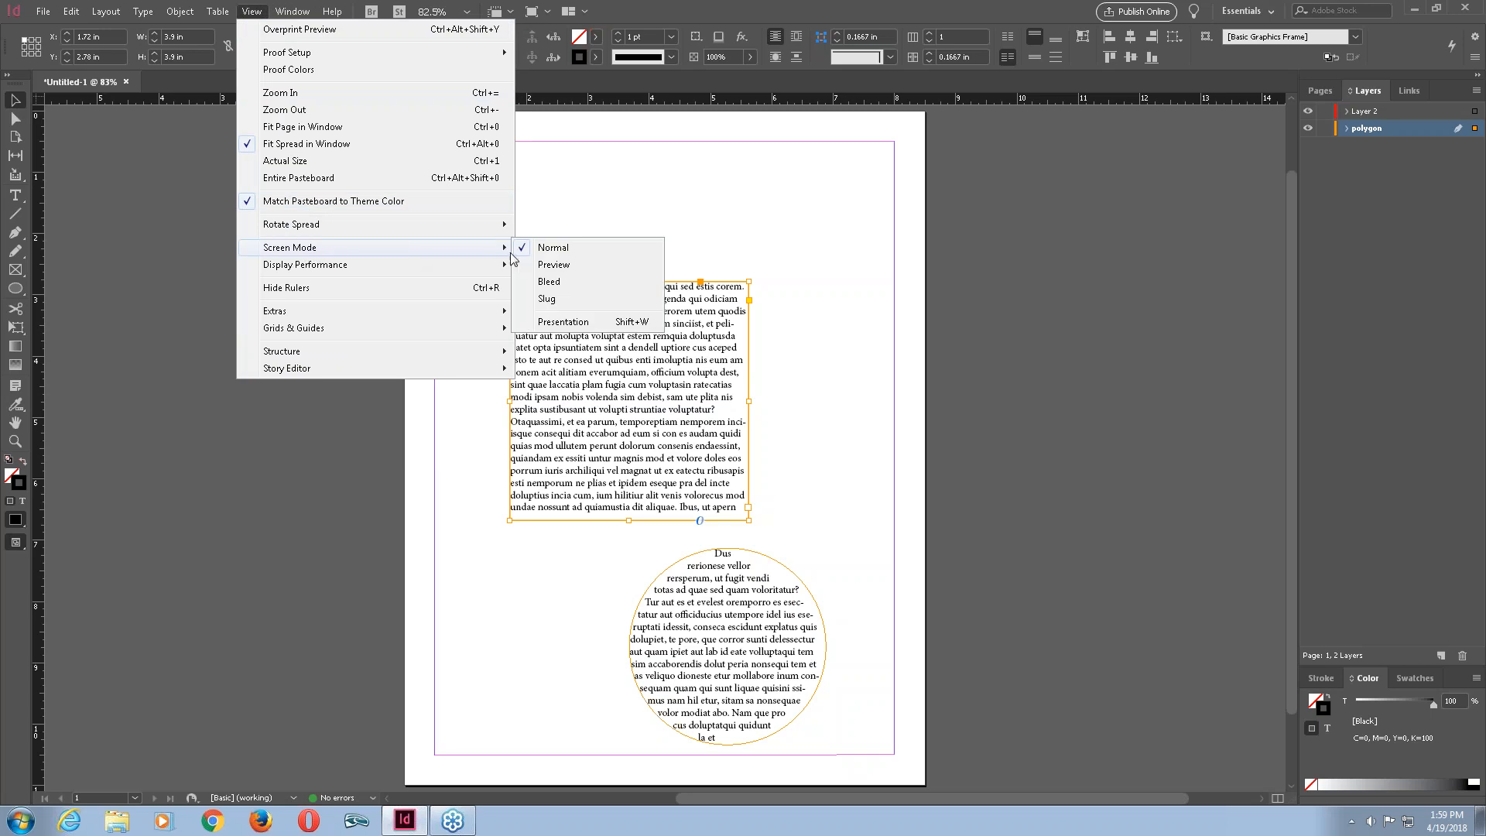
left_click(554, 266)
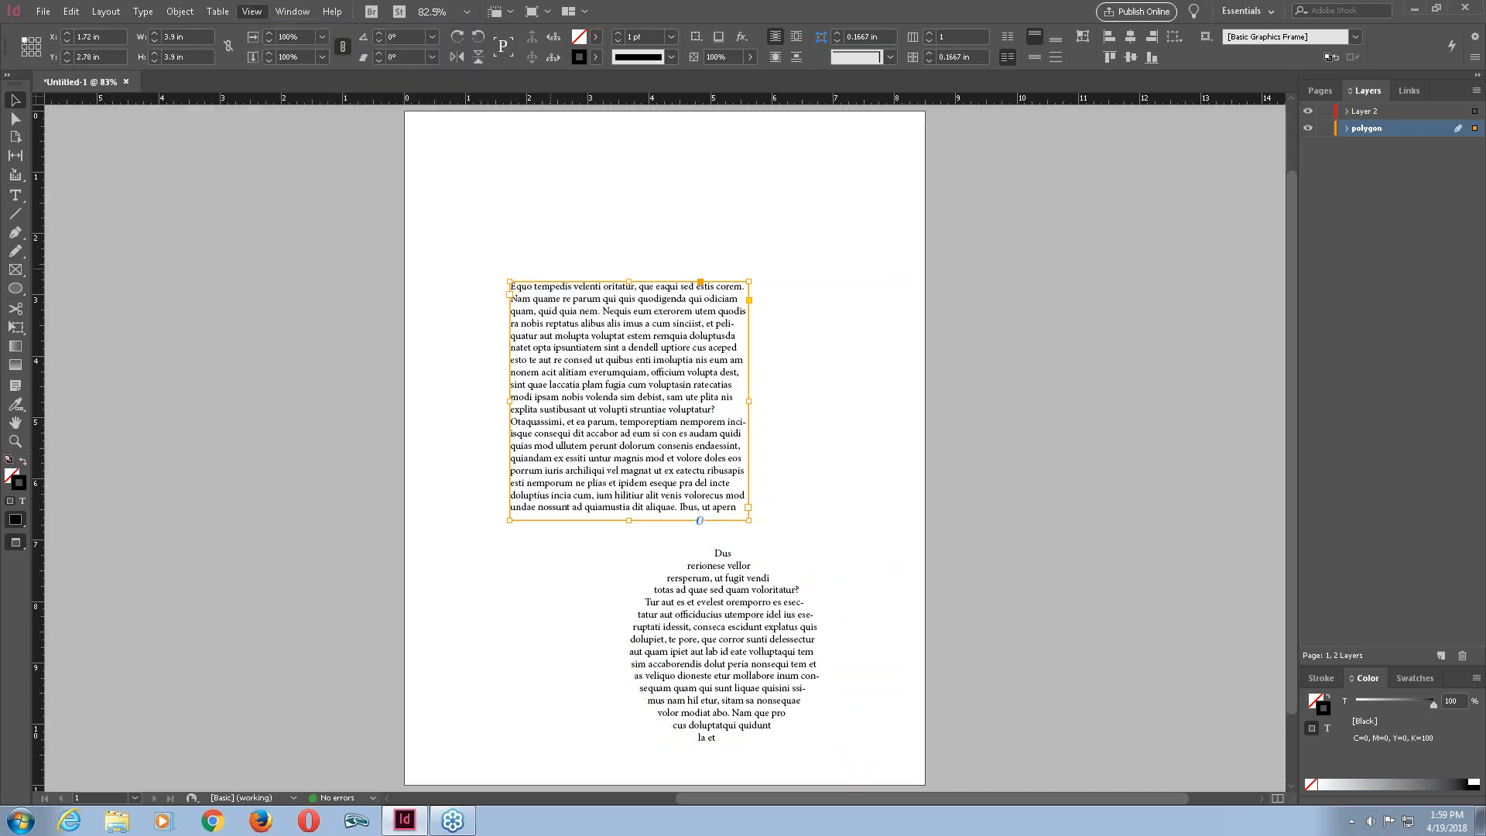
Switch the screen mode back to Normal.
left_click(852, 310)
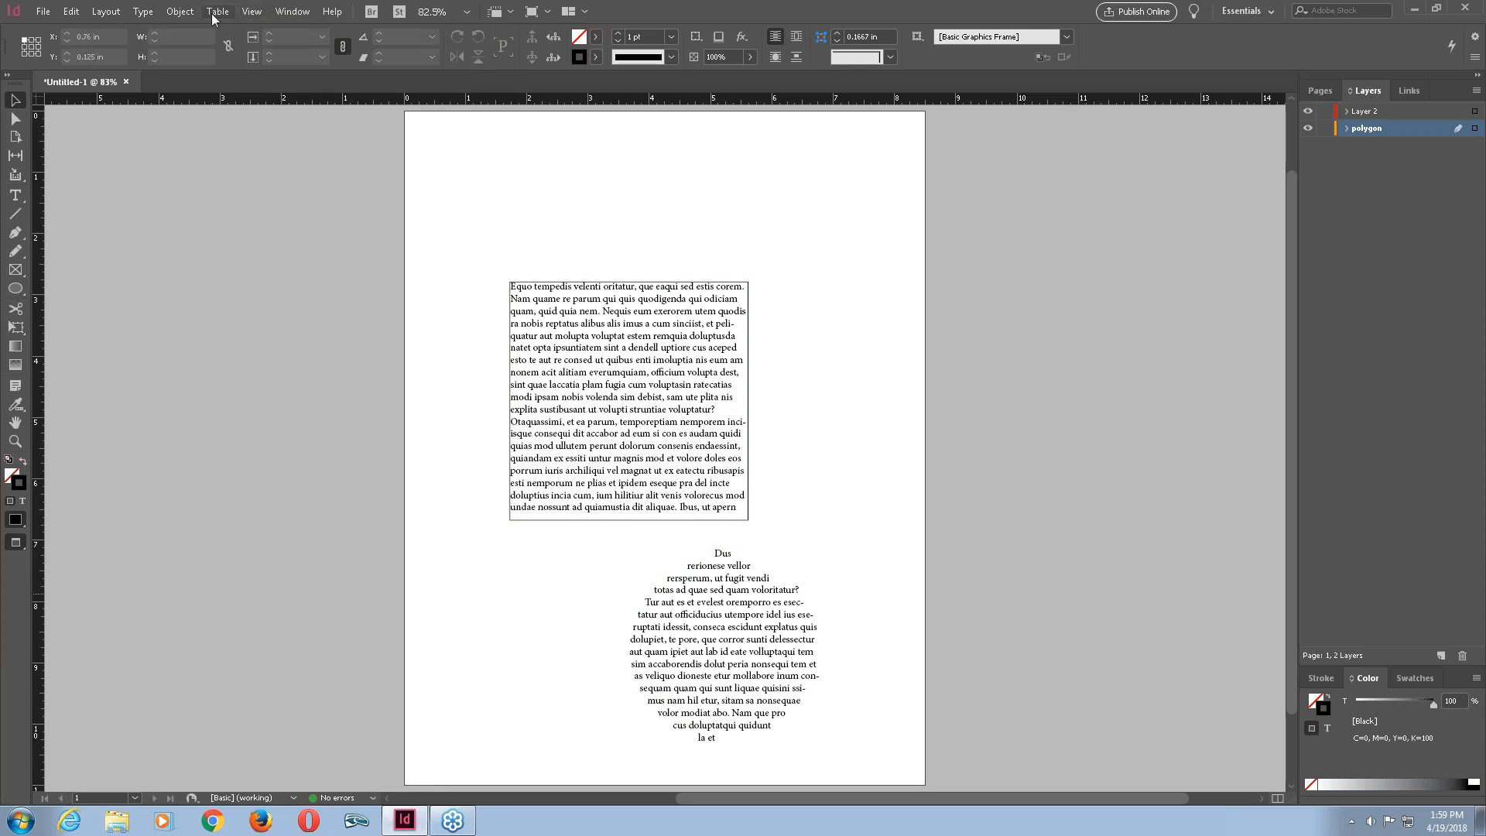
left_click(253, 11)
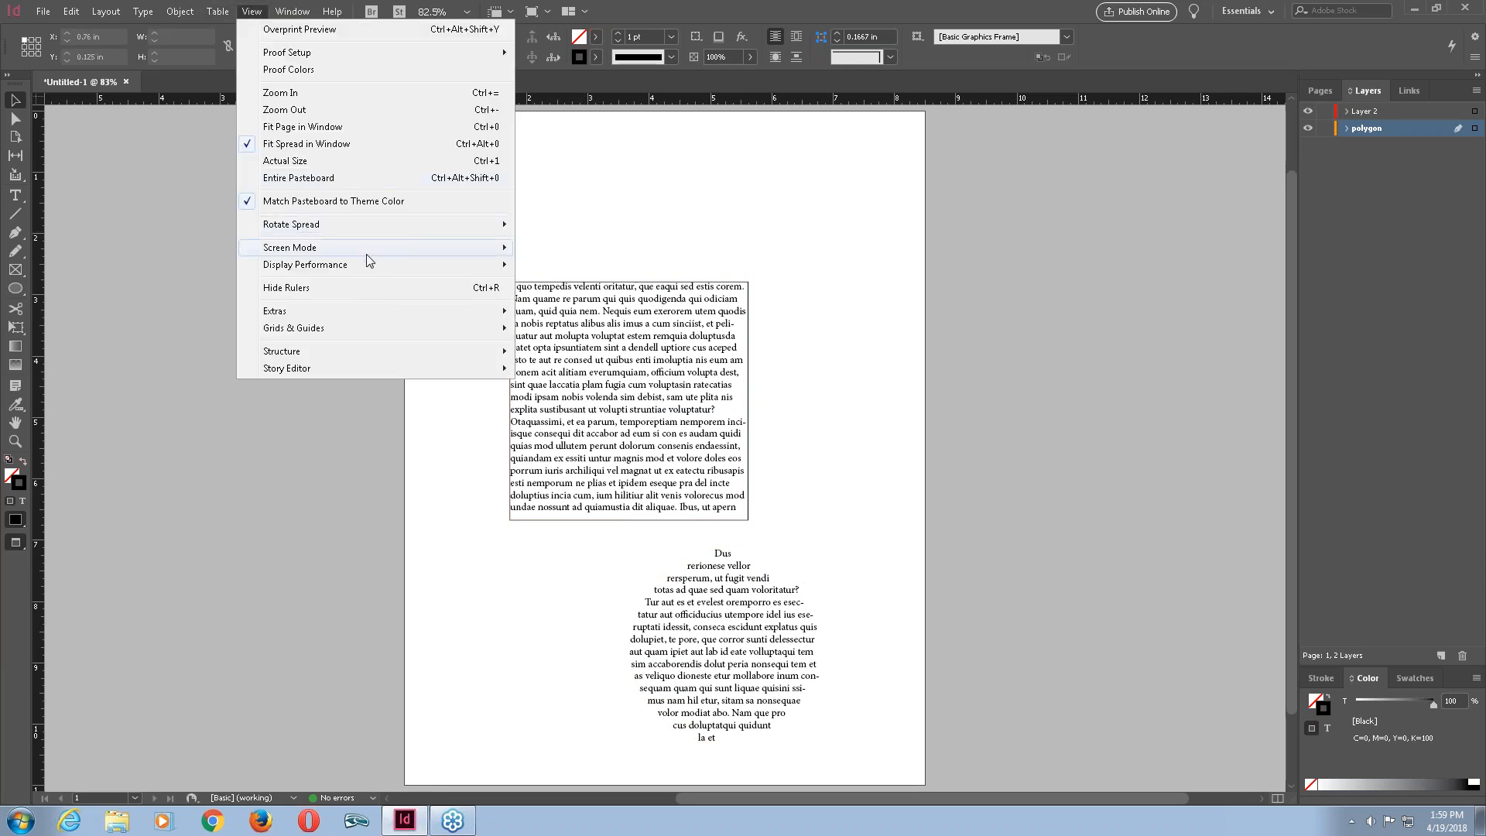
mouse_move(367, 254)
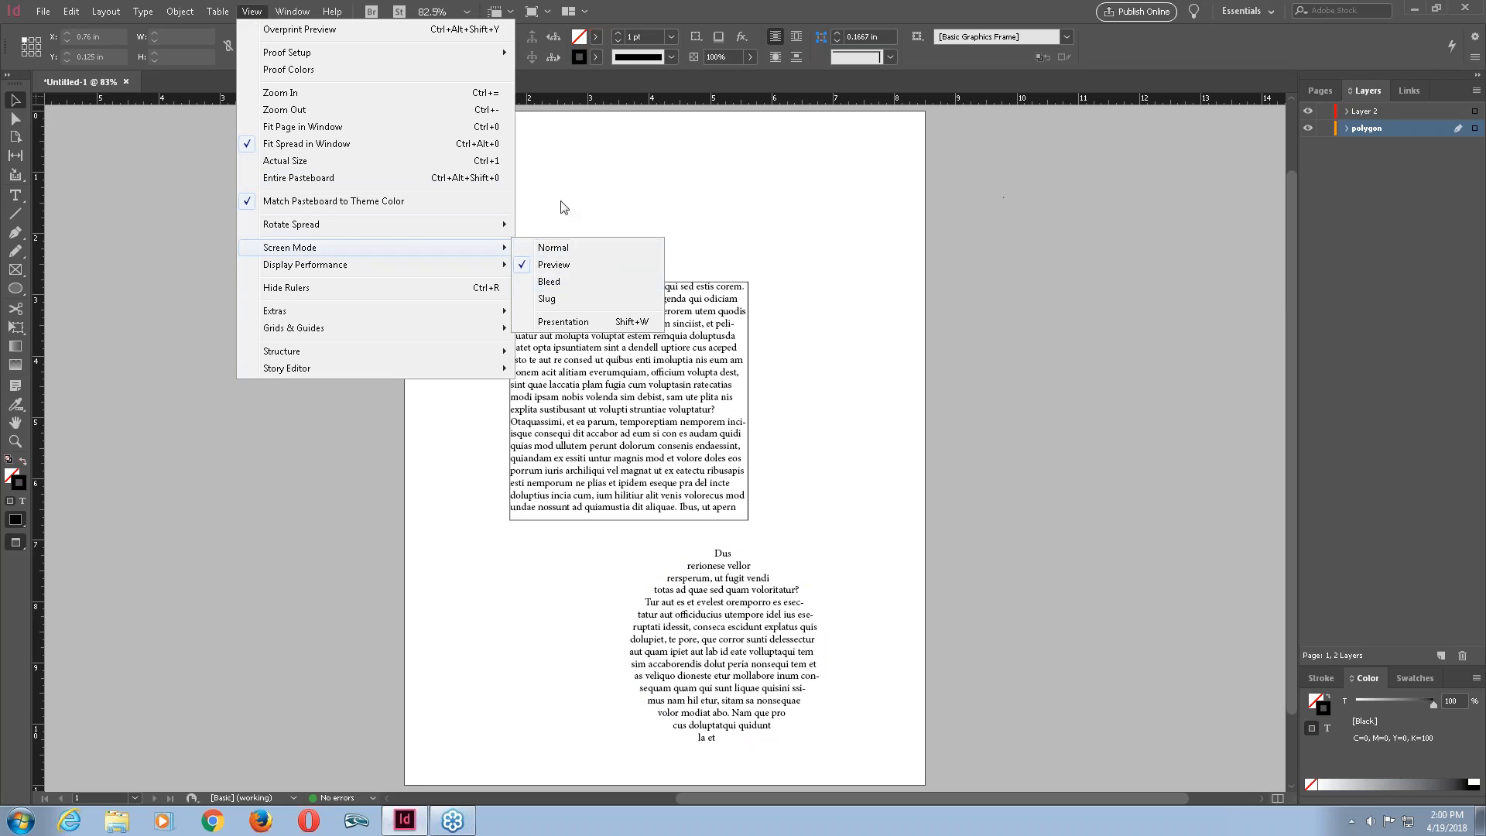
left_click(573, 248)
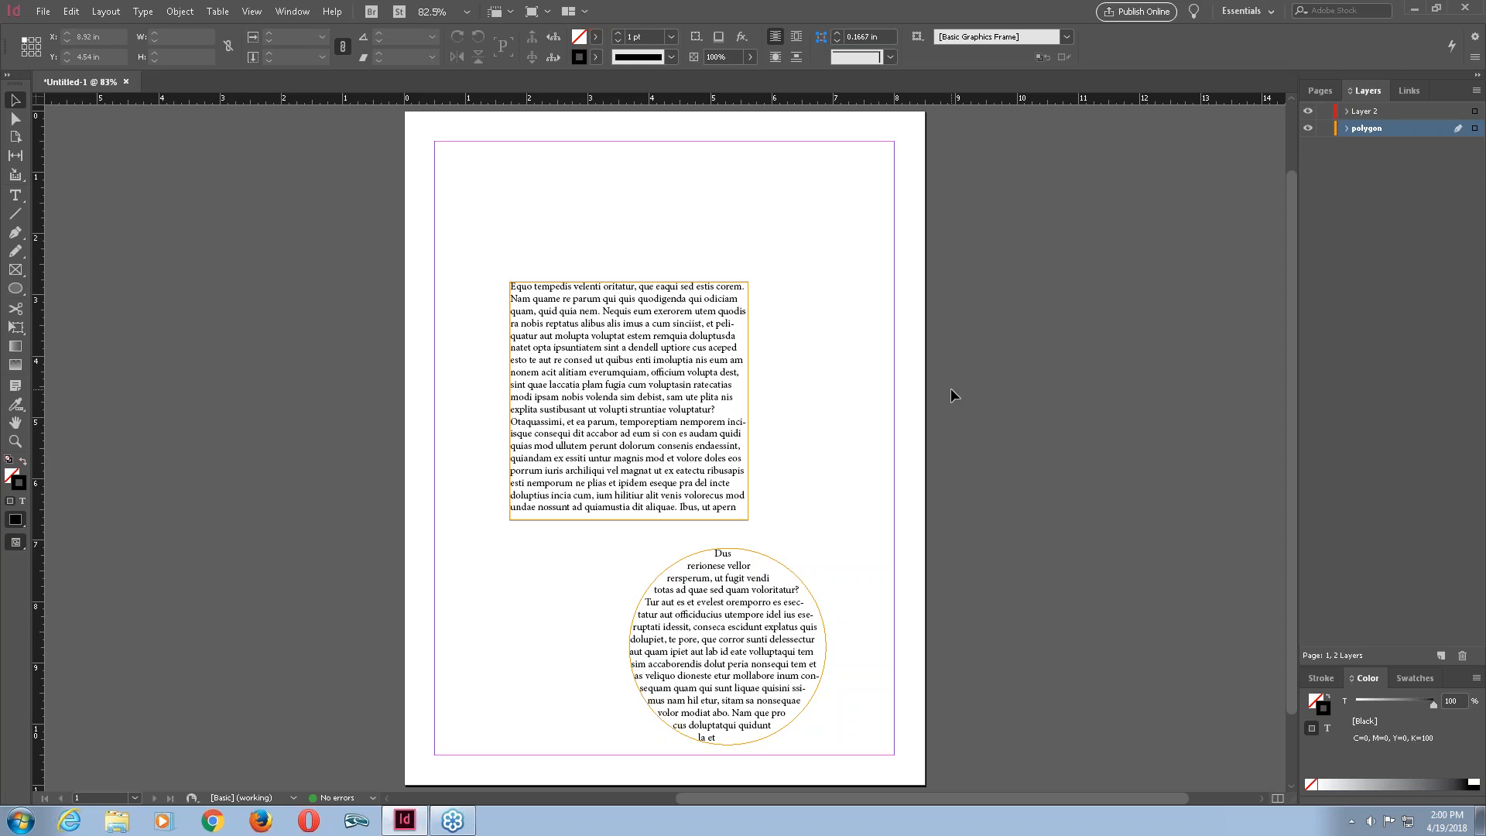
Hide the page guides.
key("ctrl+semicolon")
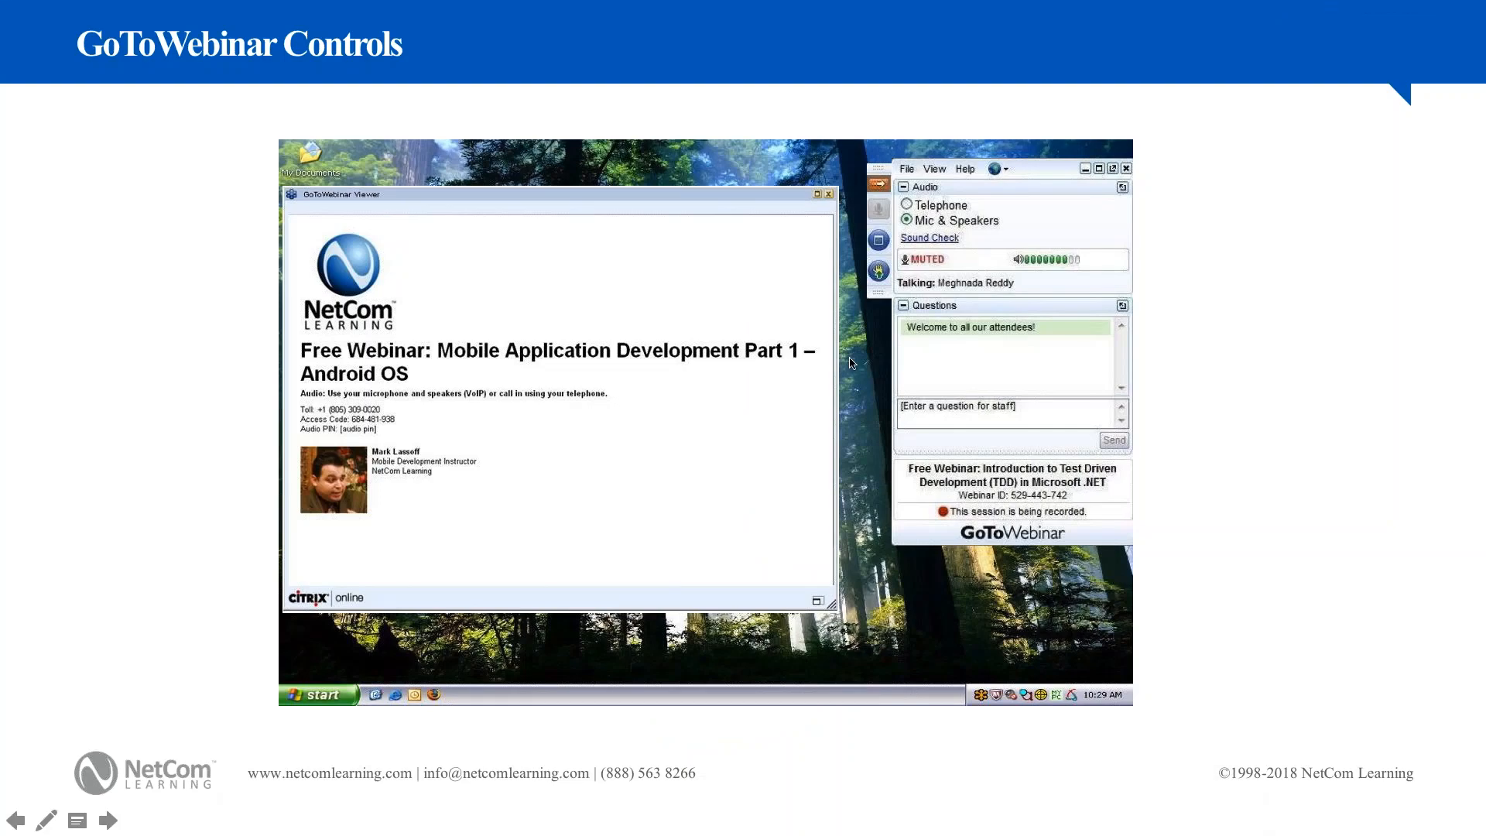
left_click(850, 359)
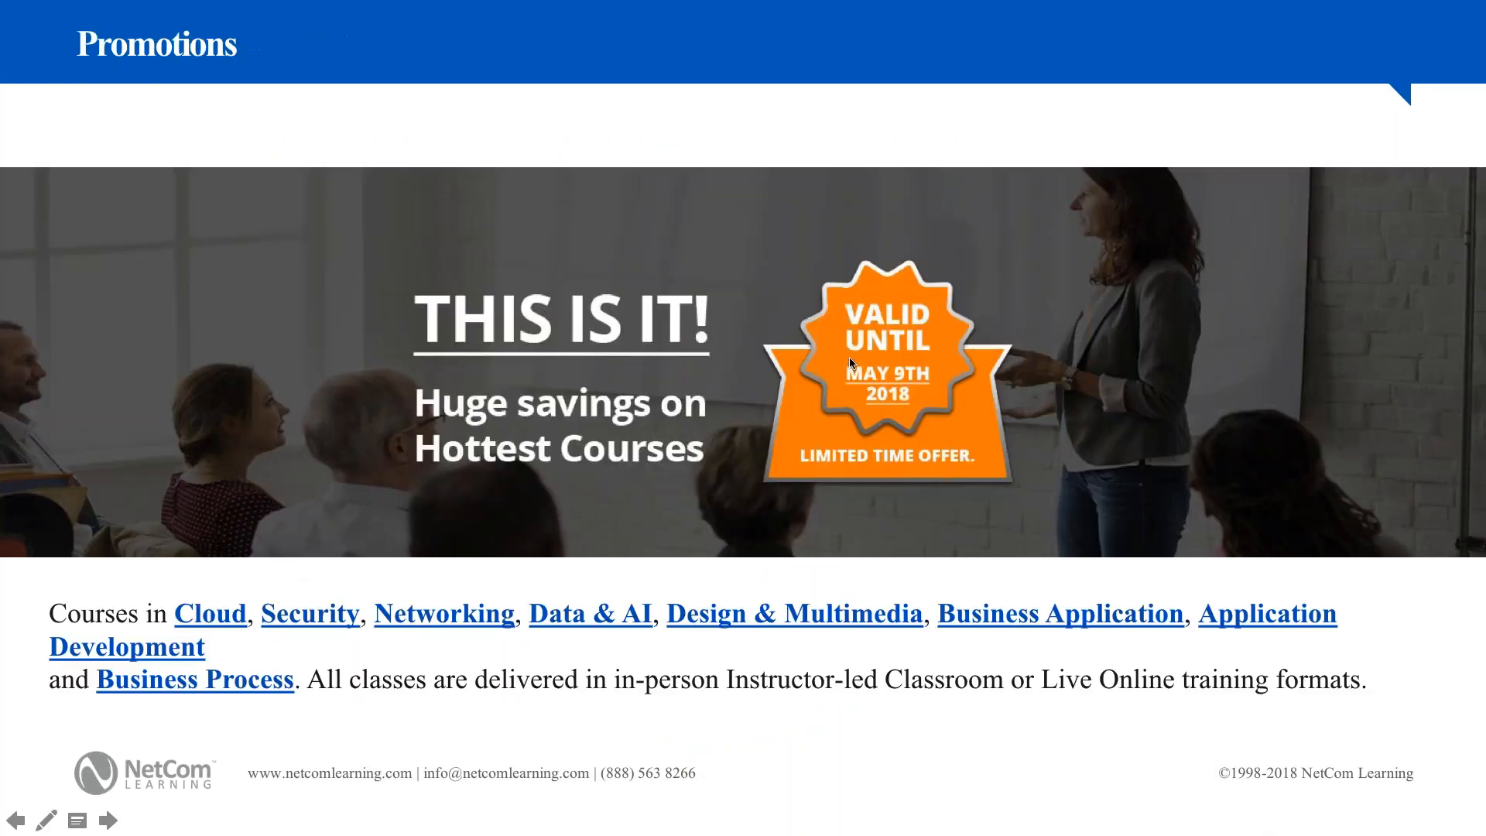